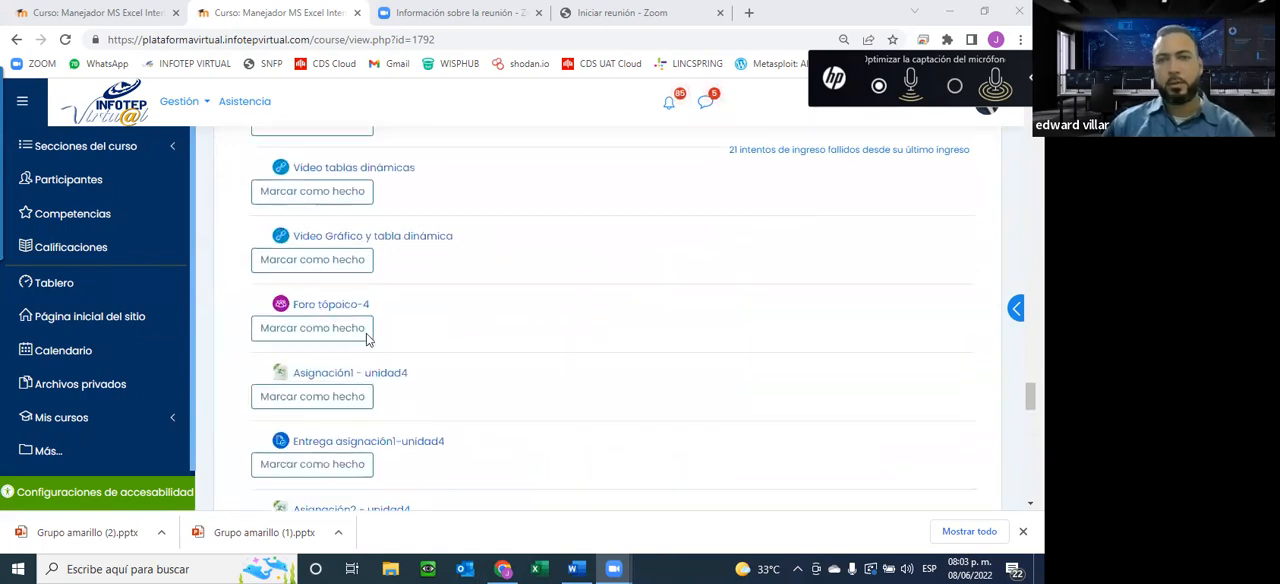
scroll(400, 360, up, 15)
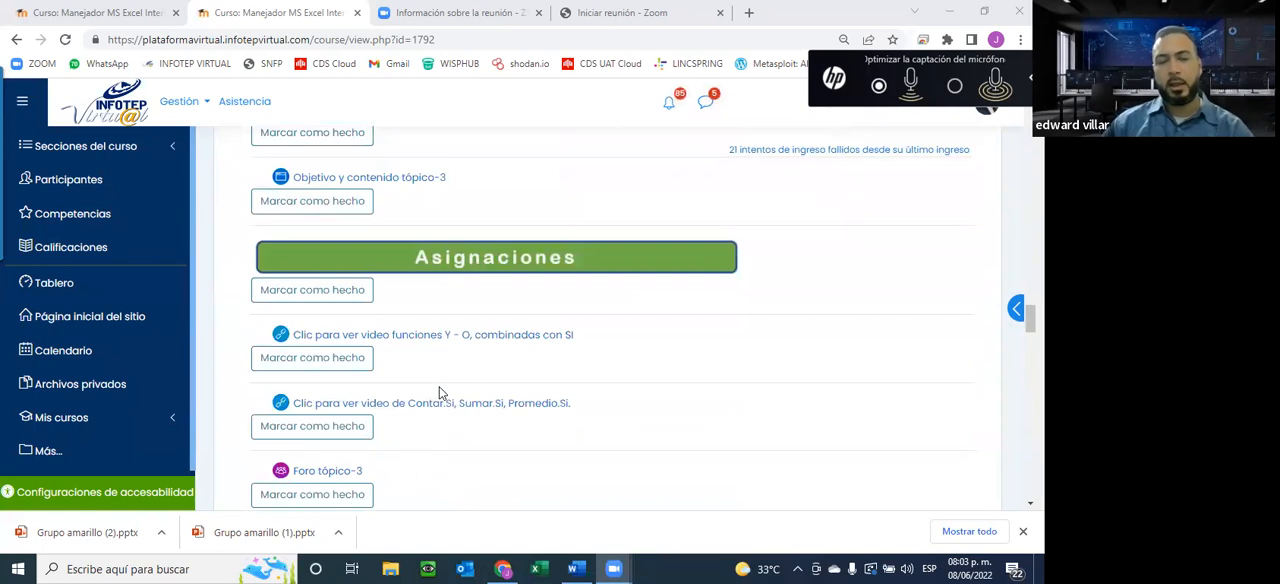
Go back through the EI 22-51 course page from the Unit 4 activities to the welcome section
scroll(439, 391, up, 12)
scroll(439, 391, up, 15)
scroll(447, 381, up, 15)
scroll(447, 381, up, 4)
scroll(540, 365, down, 5)
scroll(561, 355, down, 2)
scroll(561, 355, up, 1)
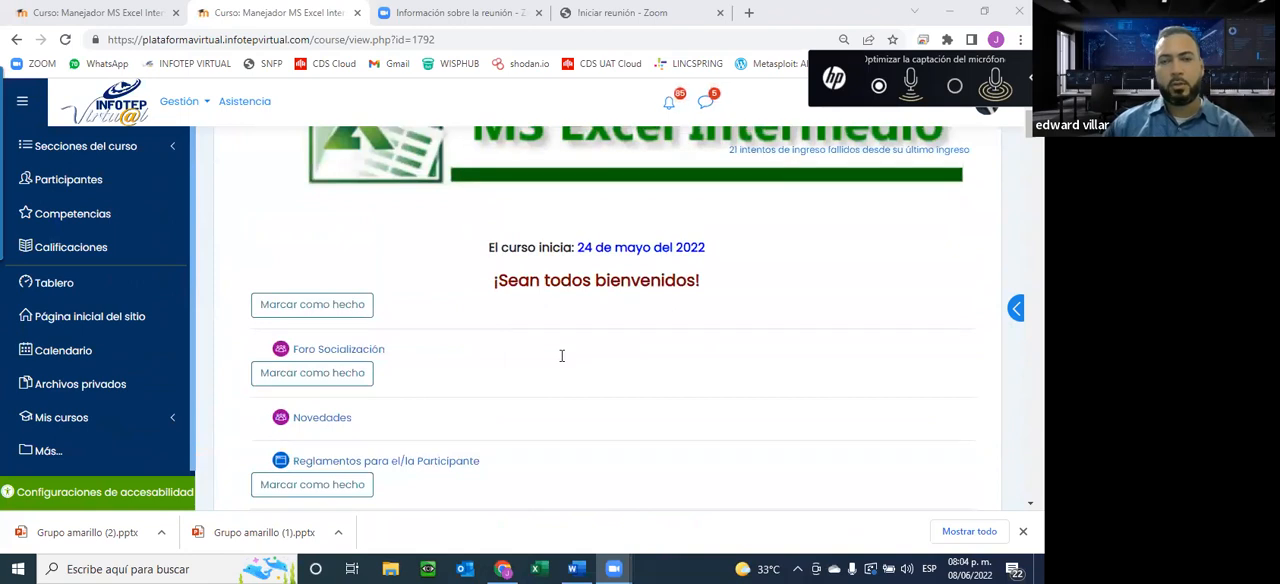
Examine the General section of the EI 22-51 course, including its title, forums, participant rules, videos and documents
scroll(561, 355, down, 1)
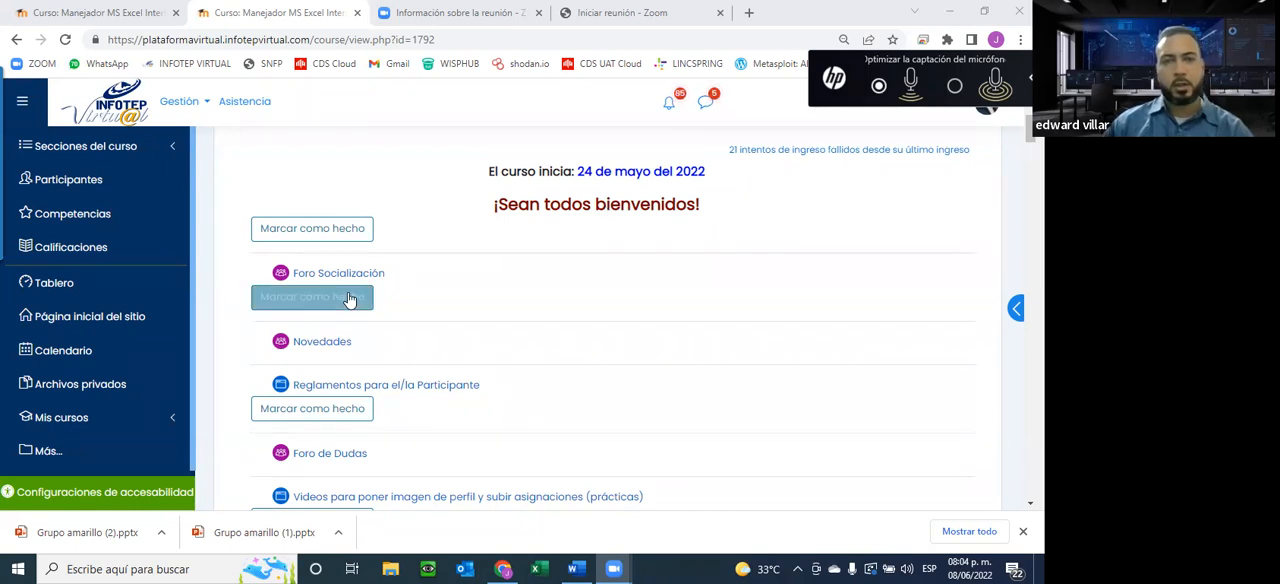
scroll(415, 393, down, 3)
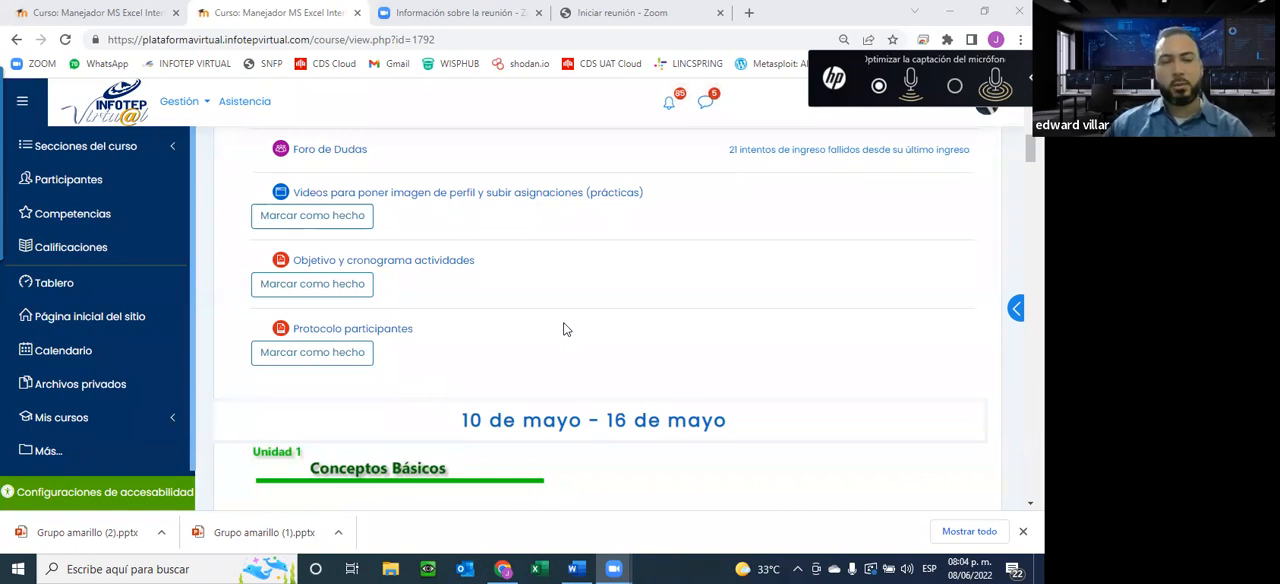
scroll(489, 387, up, 10)
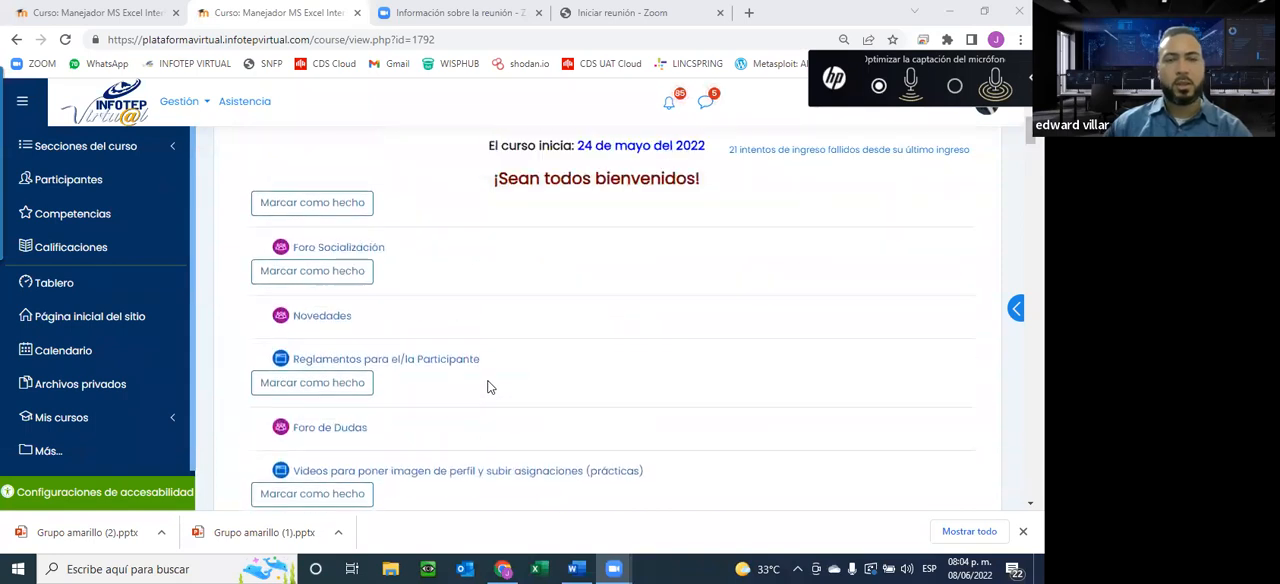
scroll(337, 494, up, 2)
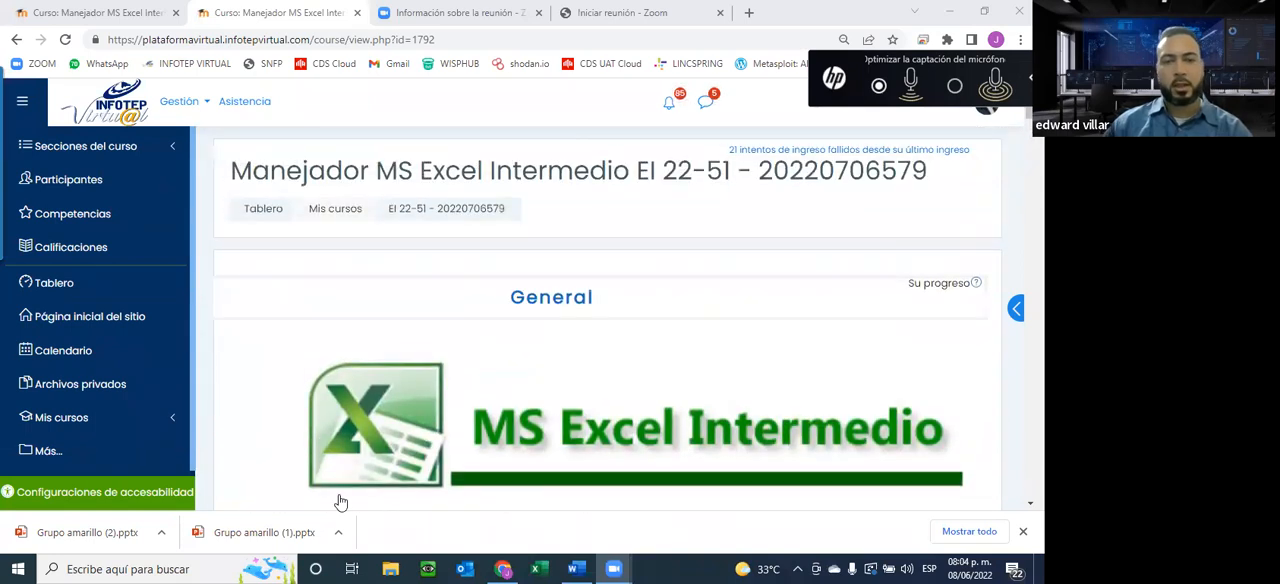
scroll(469, 420, down, 4)
scroll(424, 378, down, 3)
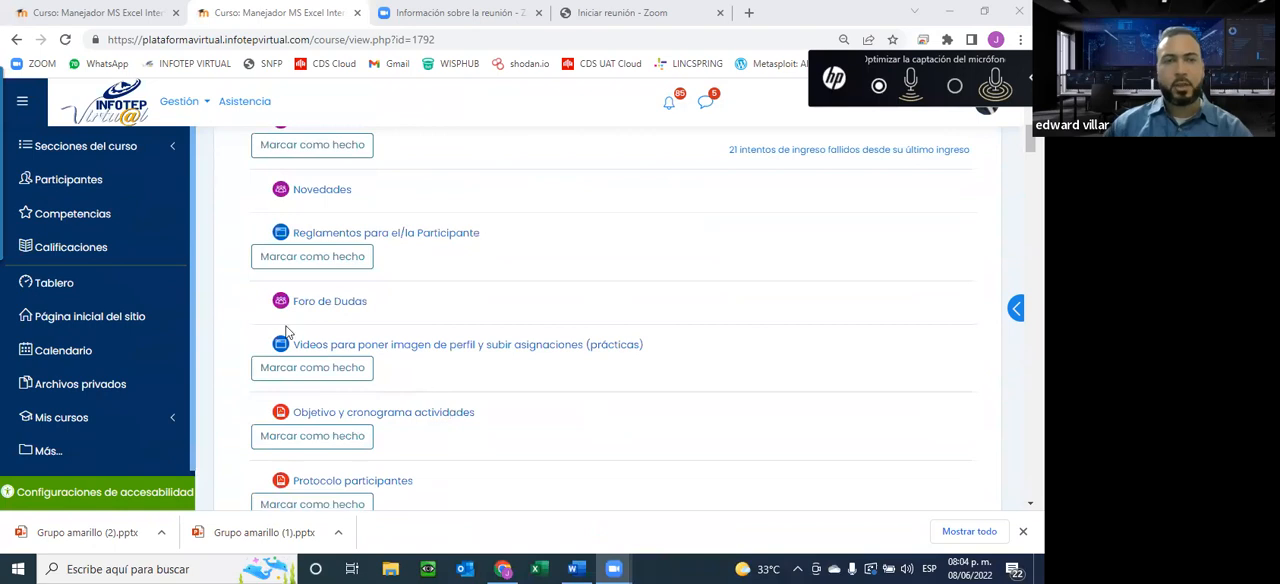
Switch to the EI 22-50 course page and examine its title and General section
click(66, 10)
scroll(545, 375, down, 6)
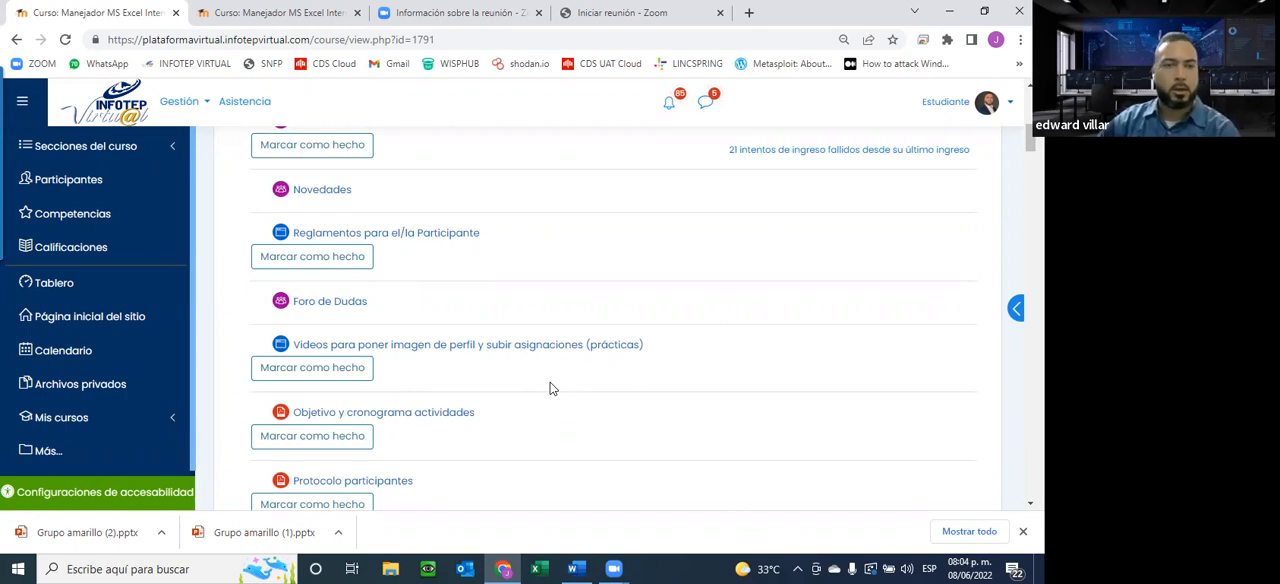
scroll(550, 388, up, 10)
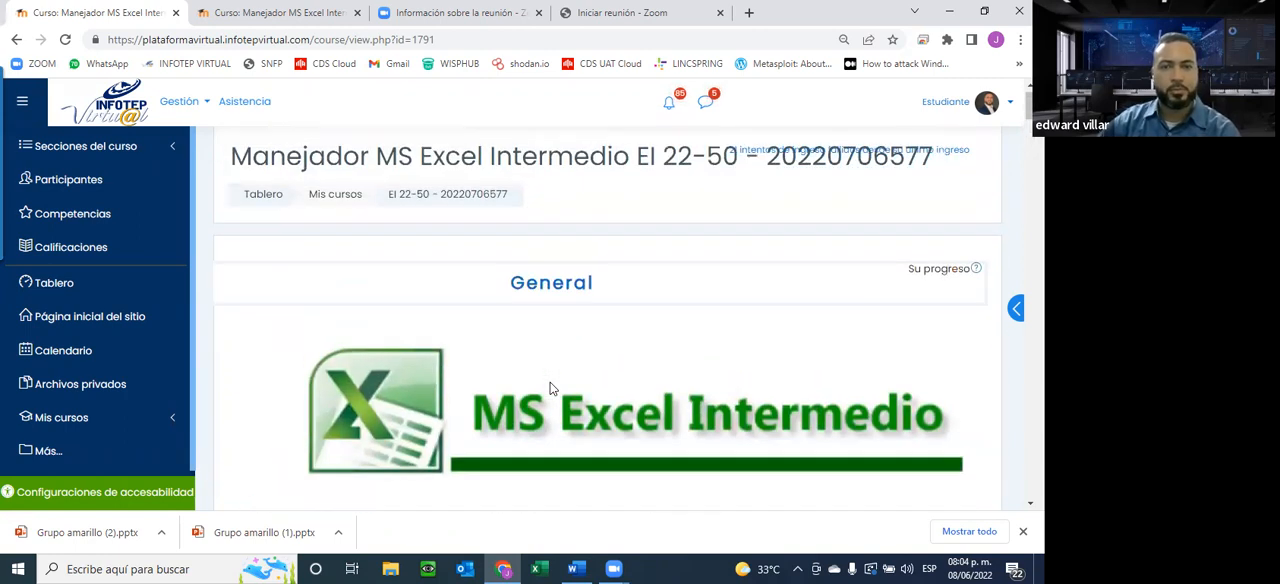
scroll(550, 388, down, 2)
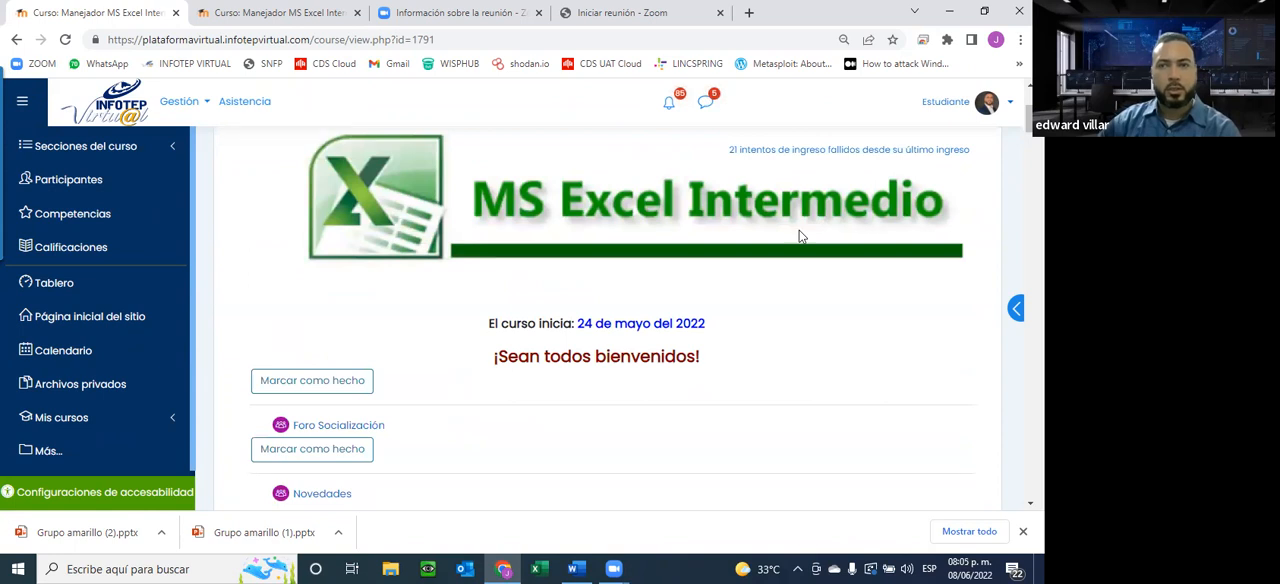
scroll(729, 292, up, 3)
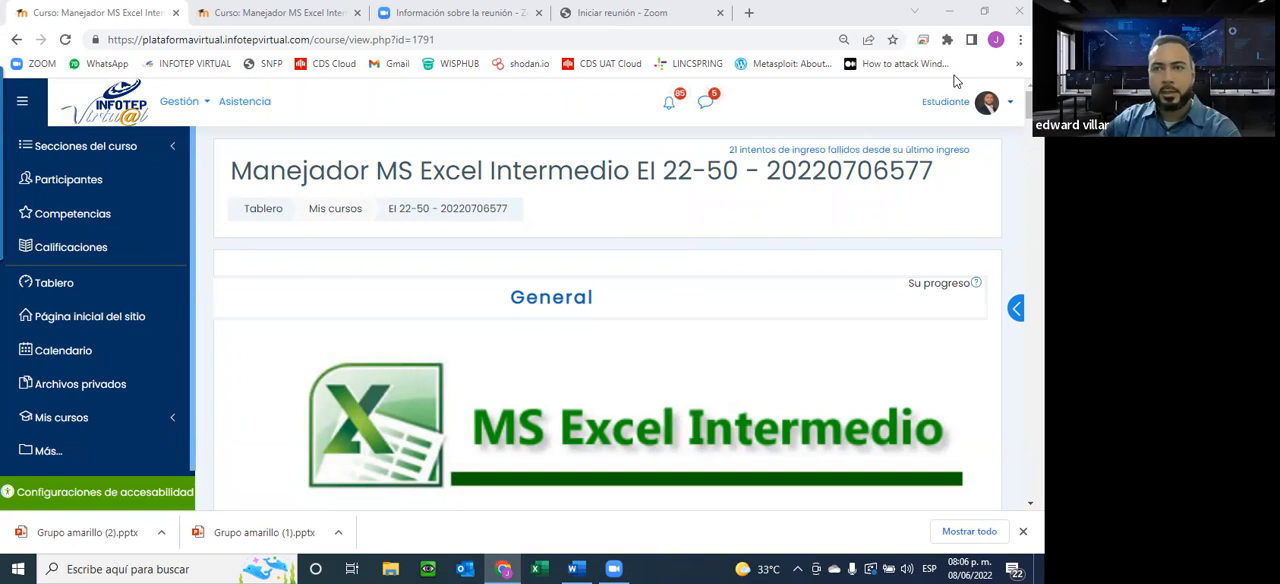
Sign out of the INFOTEP Virtual account and select the login page's web address
click(987, 103)
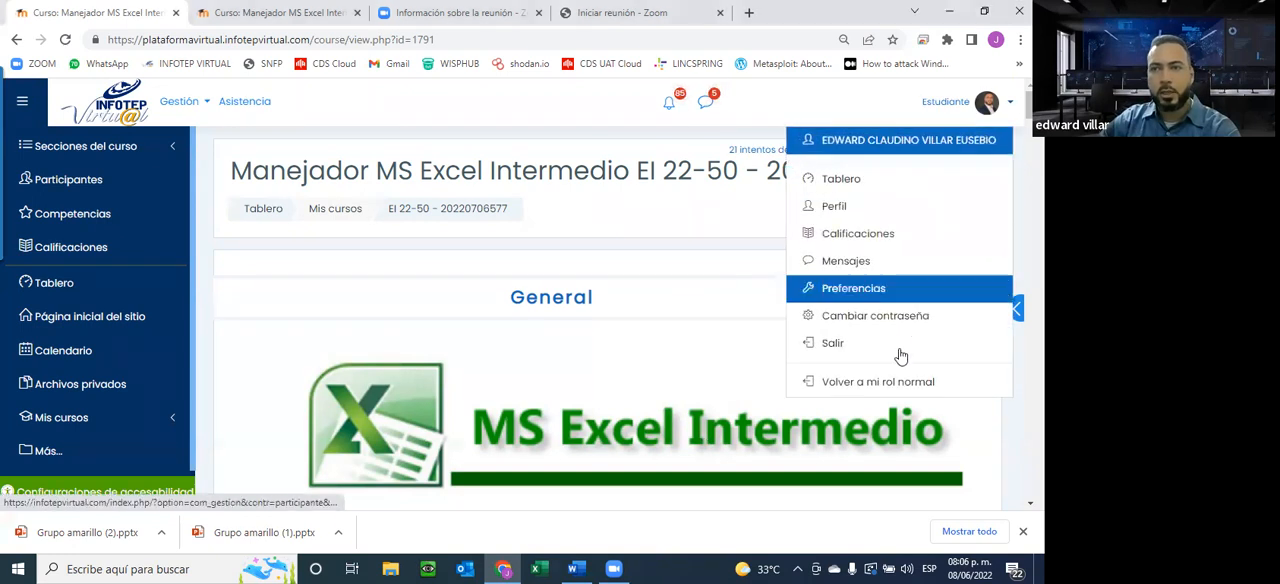
click(832, 343)
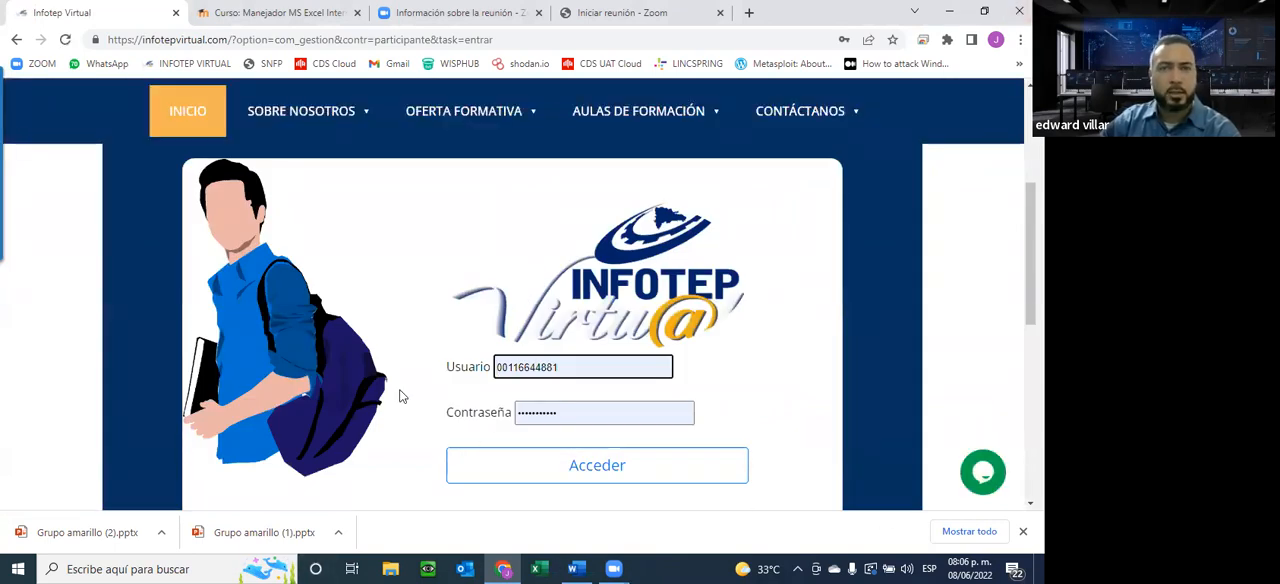
click(143, 42)
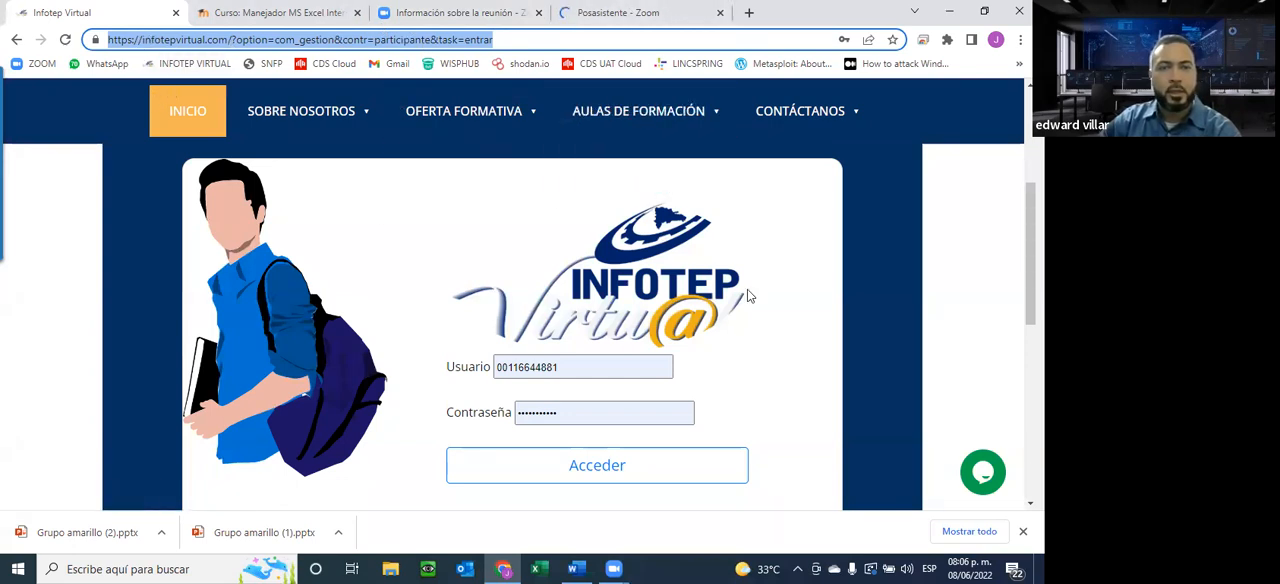
Examine the participant login form, highlighting the saved user ID in the Usuario field and checking the Contraseña field
scroll(462, 448, down, 2)
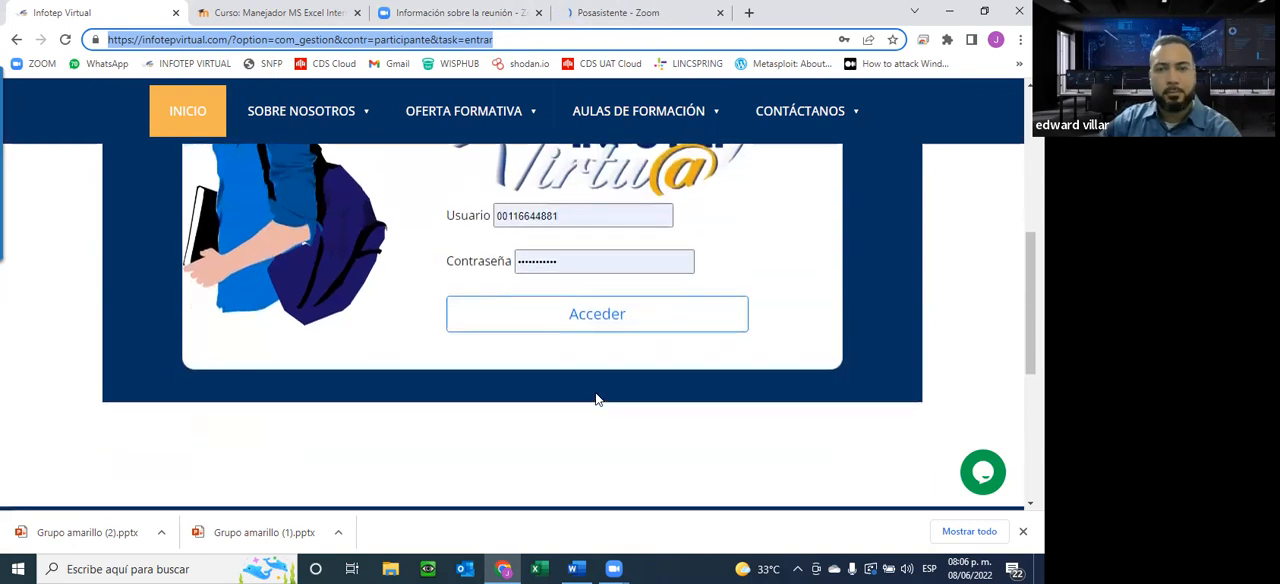
scroll(597, 394, up, 1)
scroll(591, 364, up, 2)
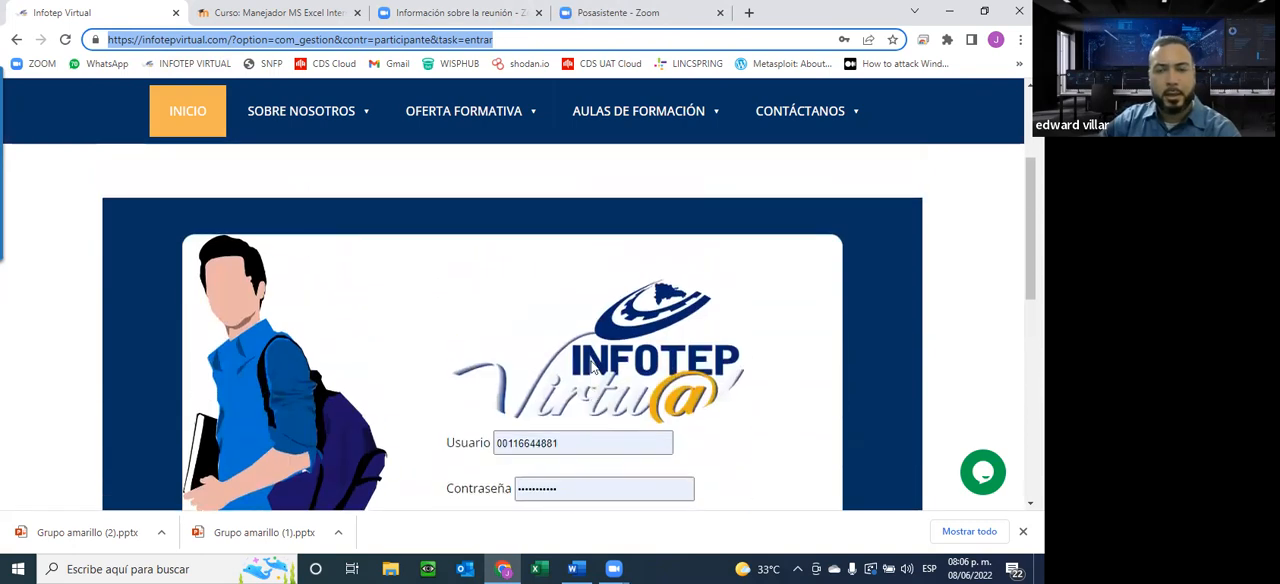
scroll(591, 363, down, 1)
drag(604, 356, 455, 372)
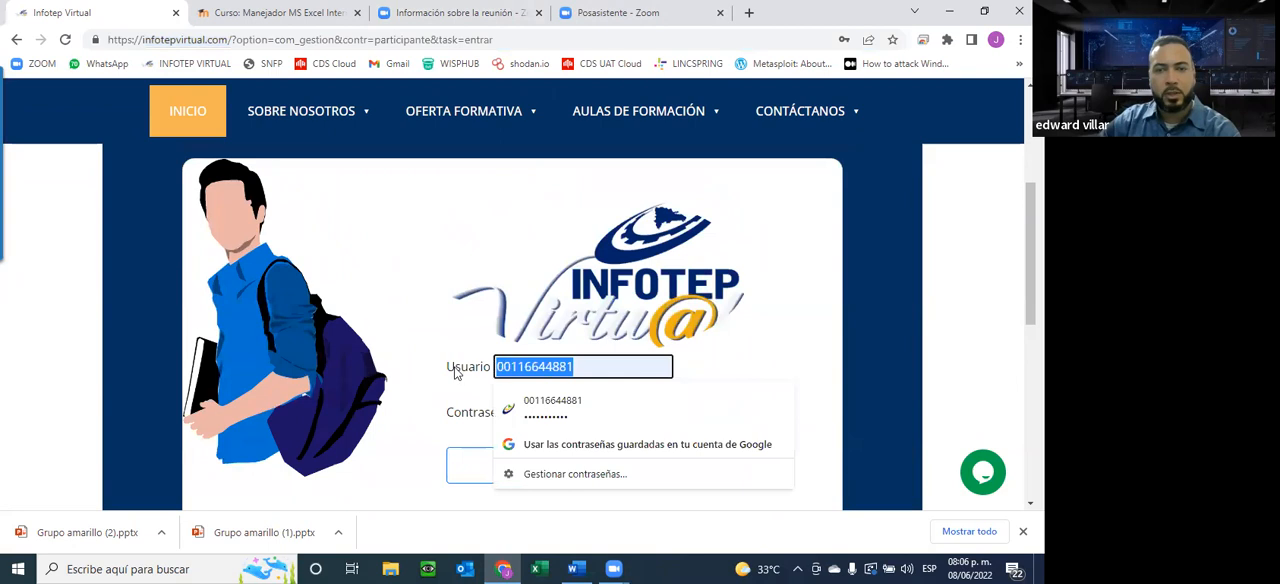
click(650, 342)
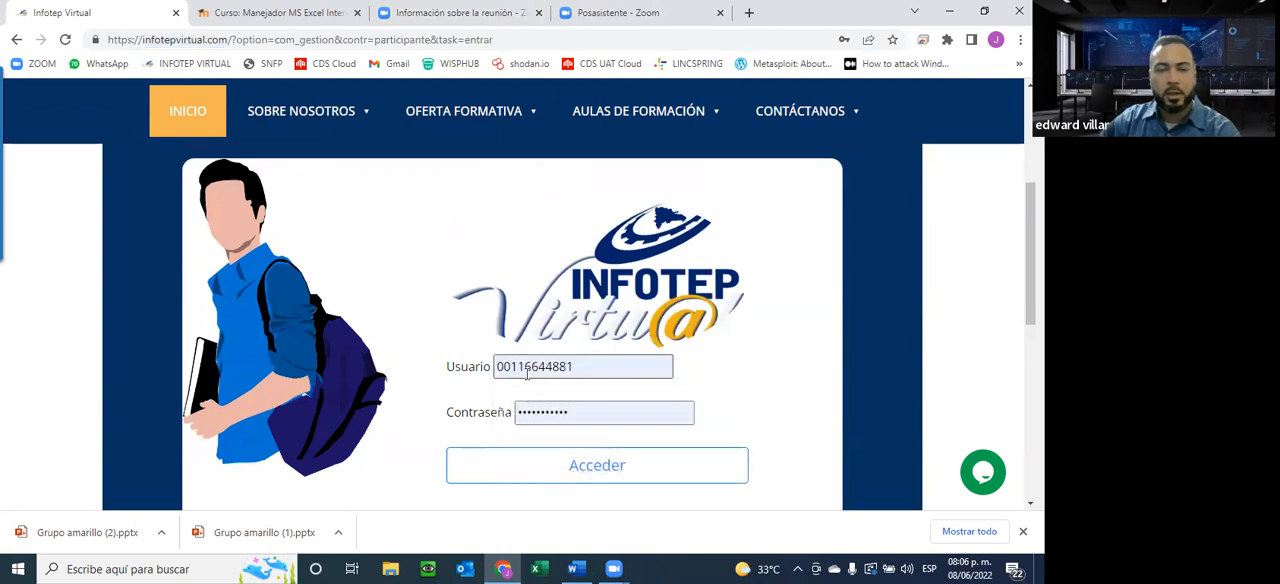
double_click(494, 367)
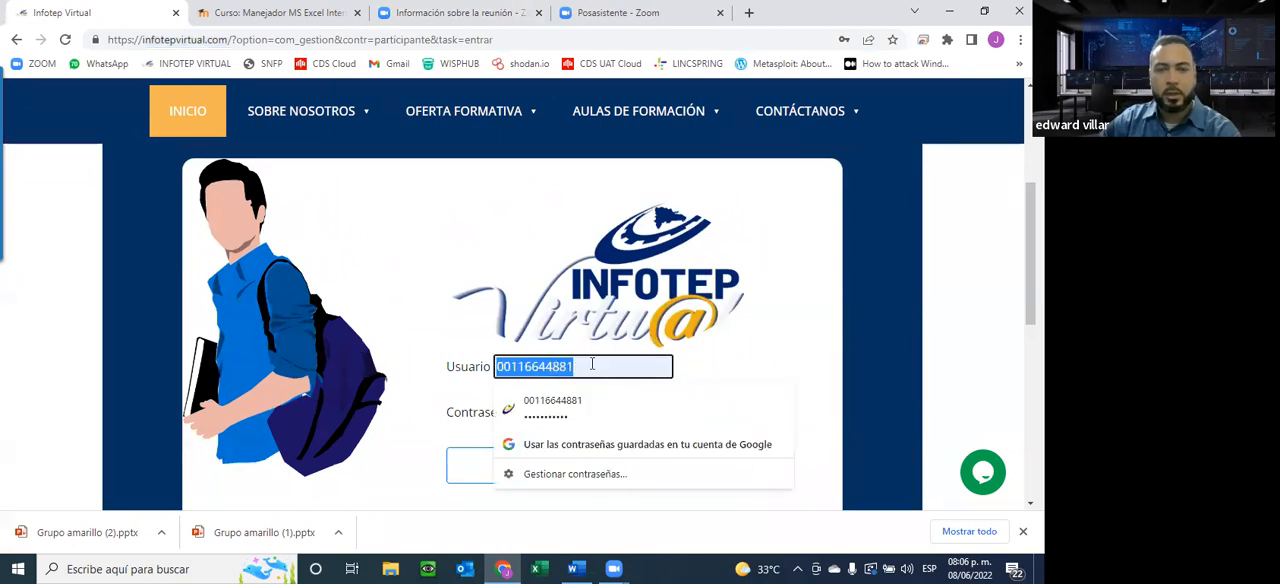
click(592, 364)
scroll(640, 340, down, 2)
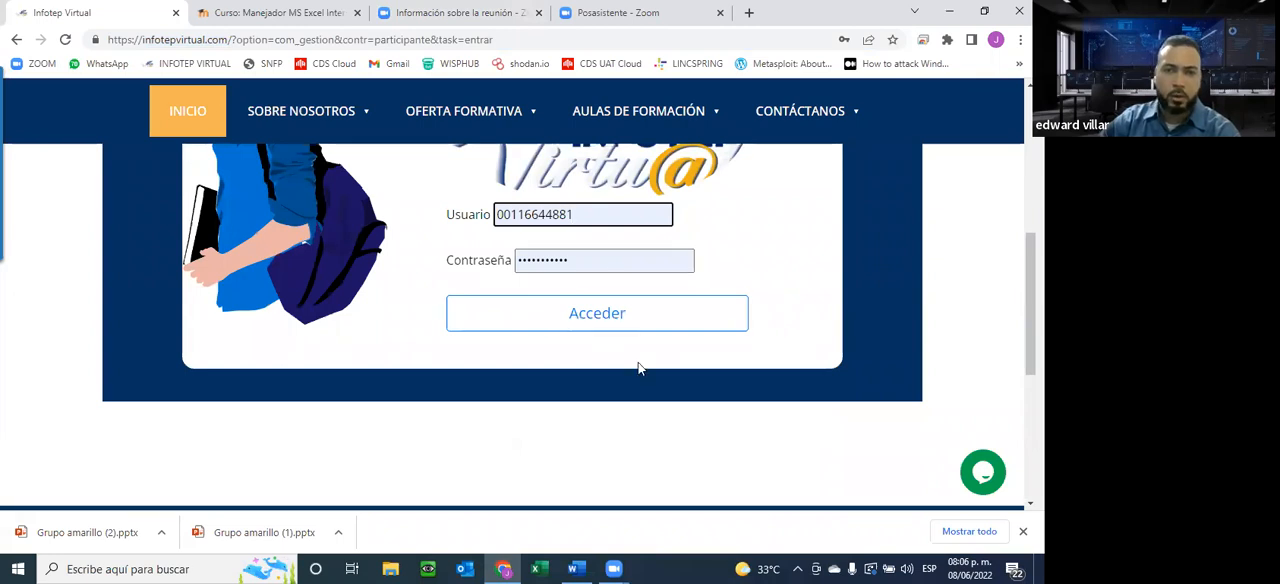
scroll(894, 315, up, 2)
scroll(895, 316, down, 3)
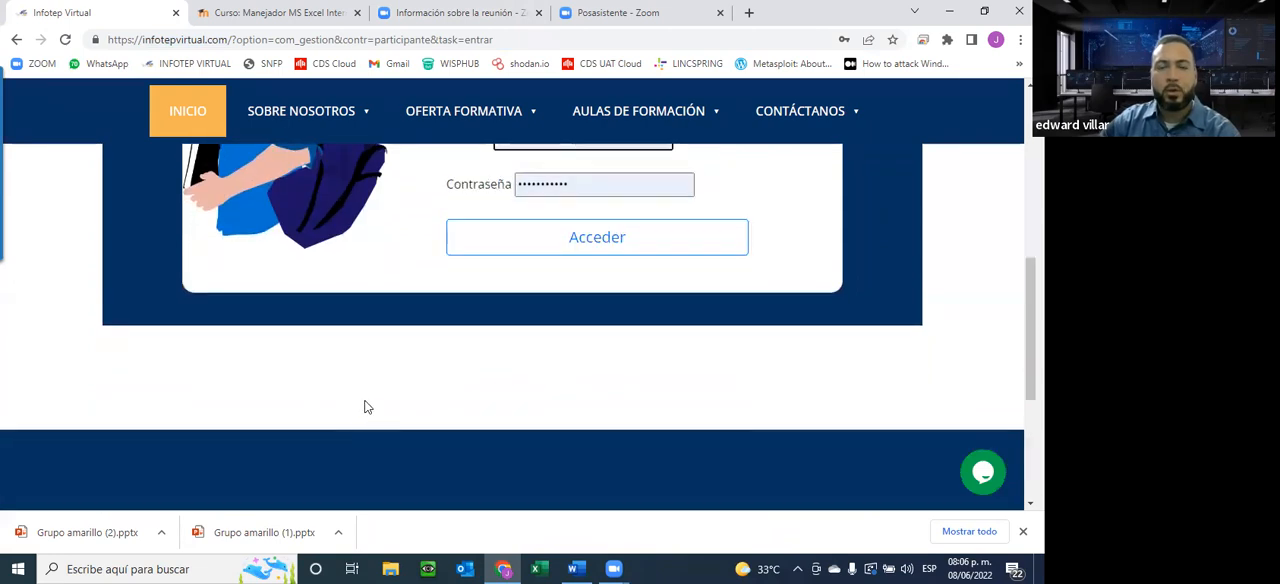
scroll(370, 410, up, 1)
Log in with the saved user ID and password, submitting them again on the platform's own login page
click(543, 326)
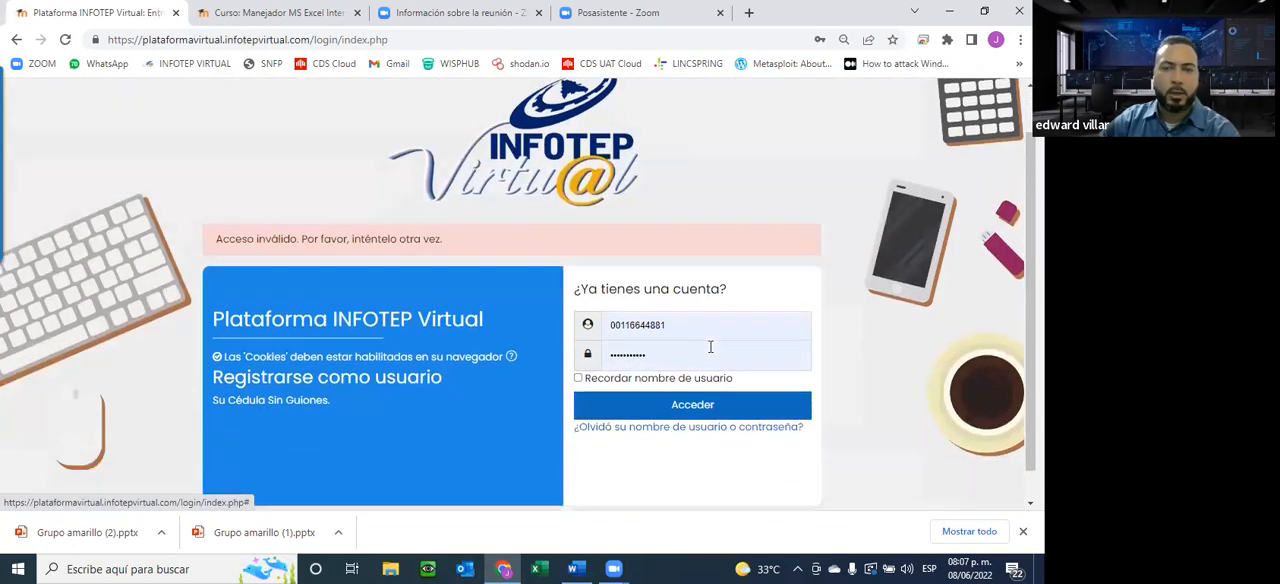
scroll(495, 187, down, 1)
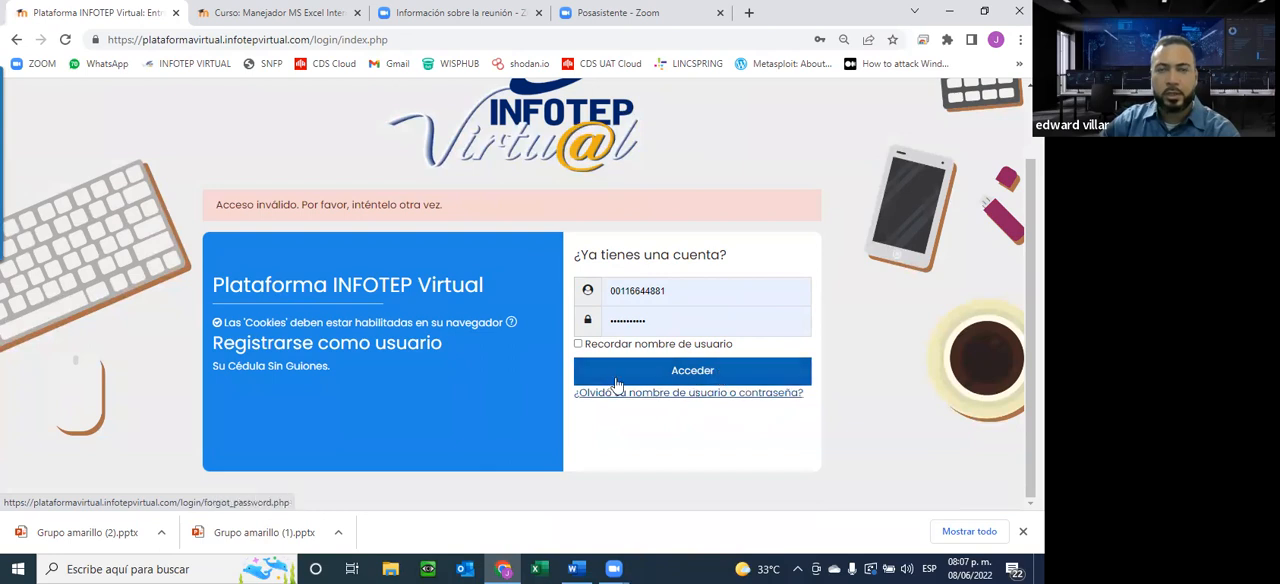
click(703, 377)
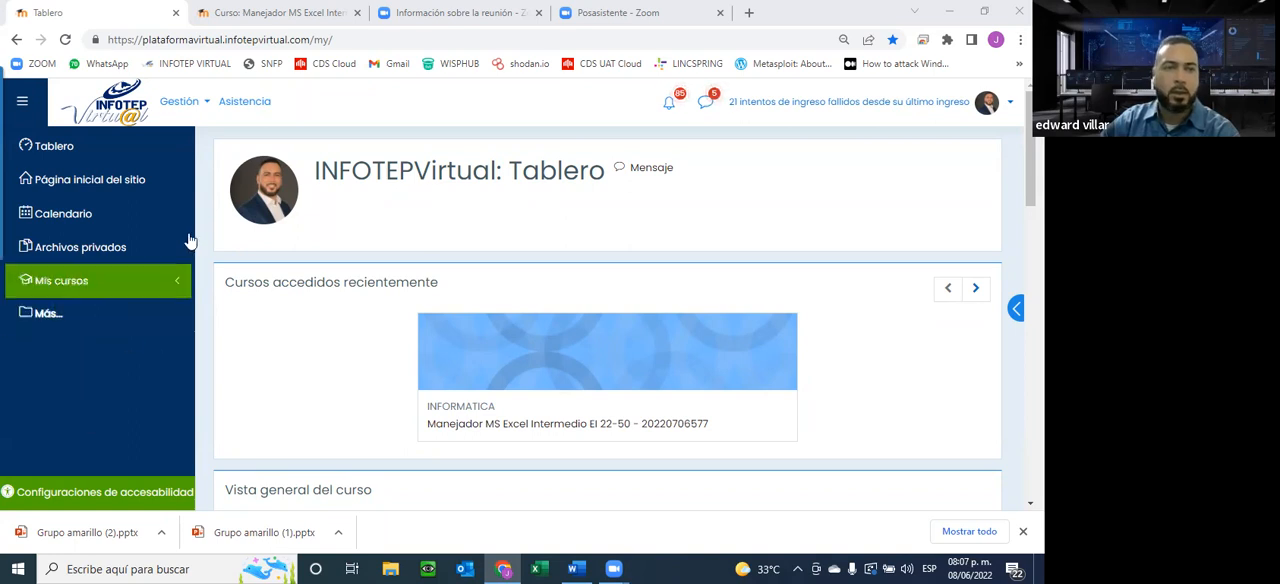
Check the dashboard's course overview, close the open EI 22-51 course tab and return to the dashboard
scroll(231, 409, down, 2)
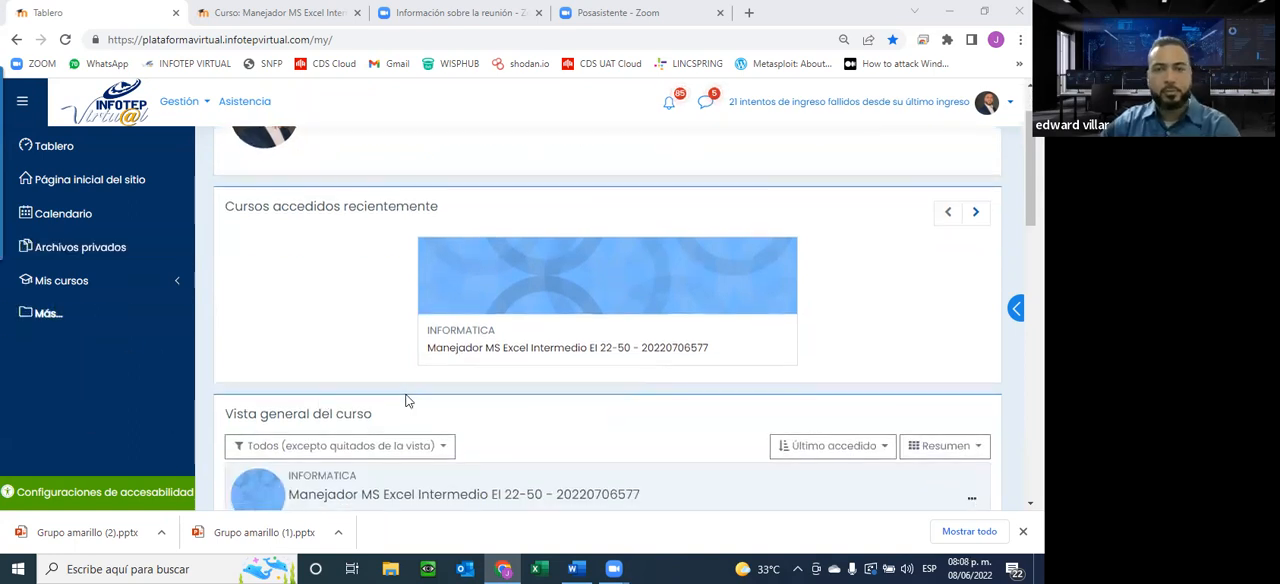
scroll(406, 401, down, 4)
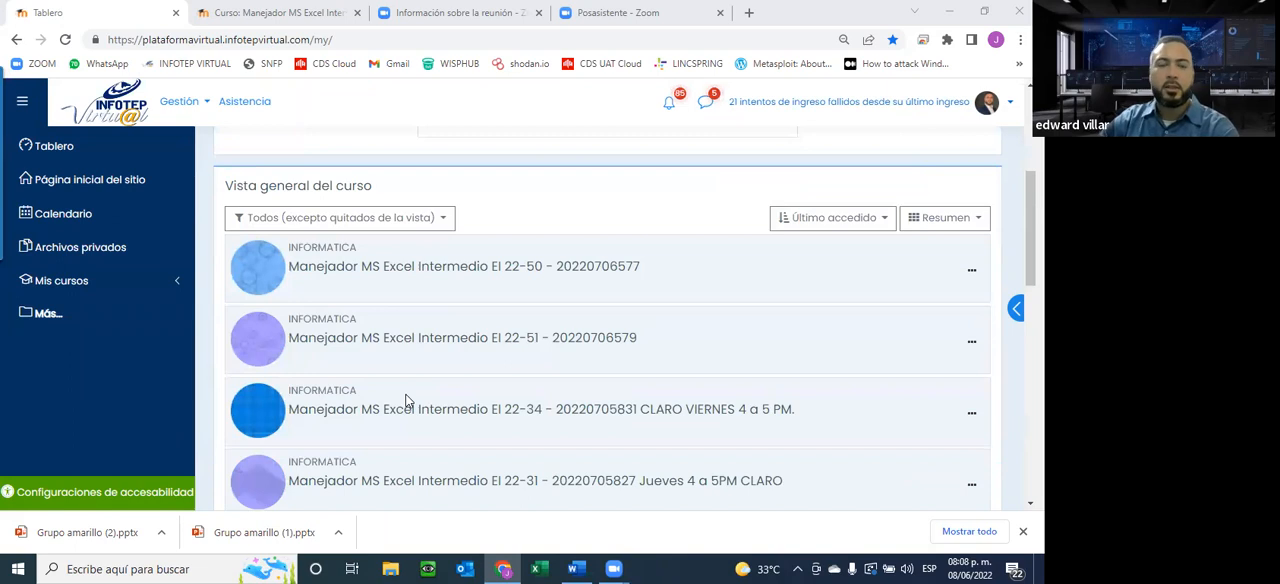
click(287, 13)
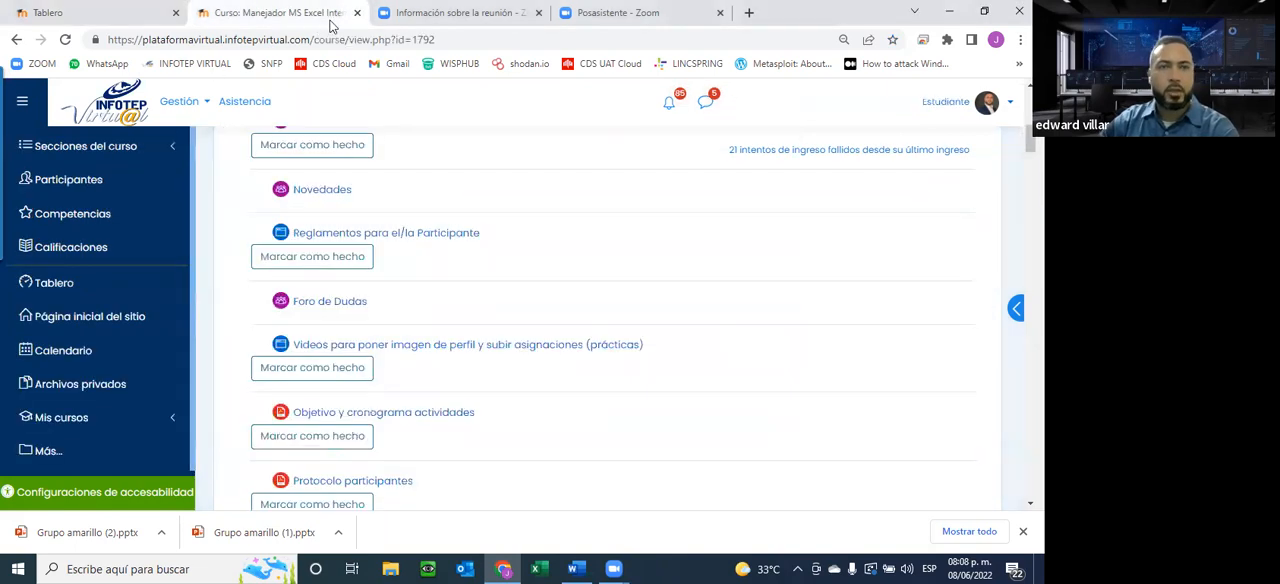
click(380, 14)
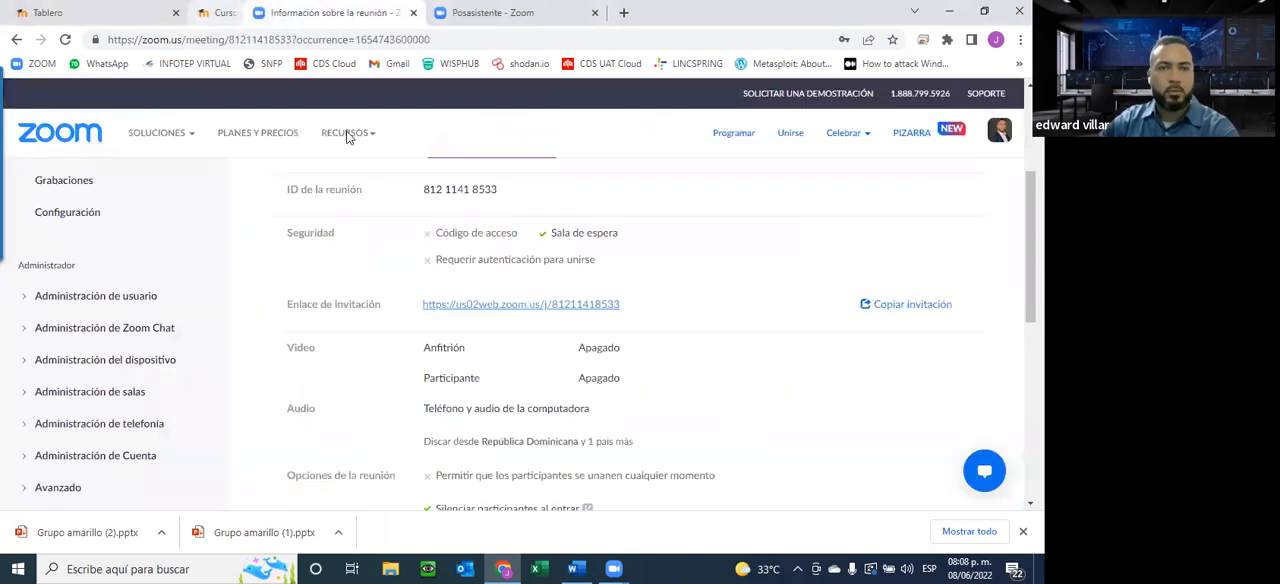
click(130, 18)
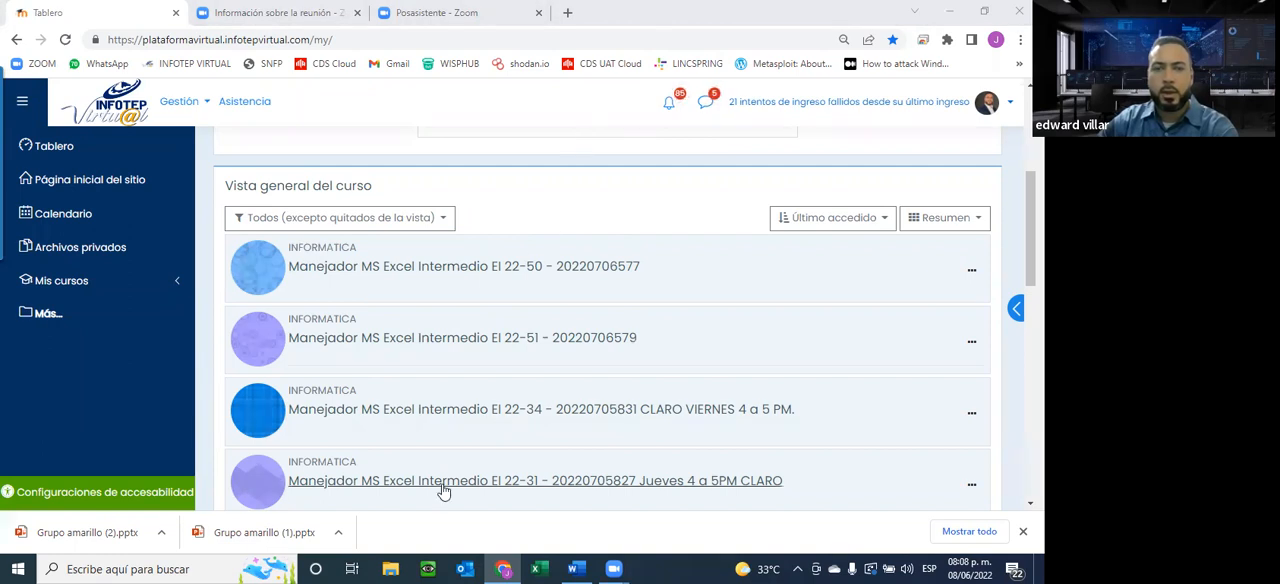
Open the Manejador MS Excel Intermedio EI 22-50 course in a new tab and close the two Zoom tabs
right_click(460, 272)
click(530, 275)
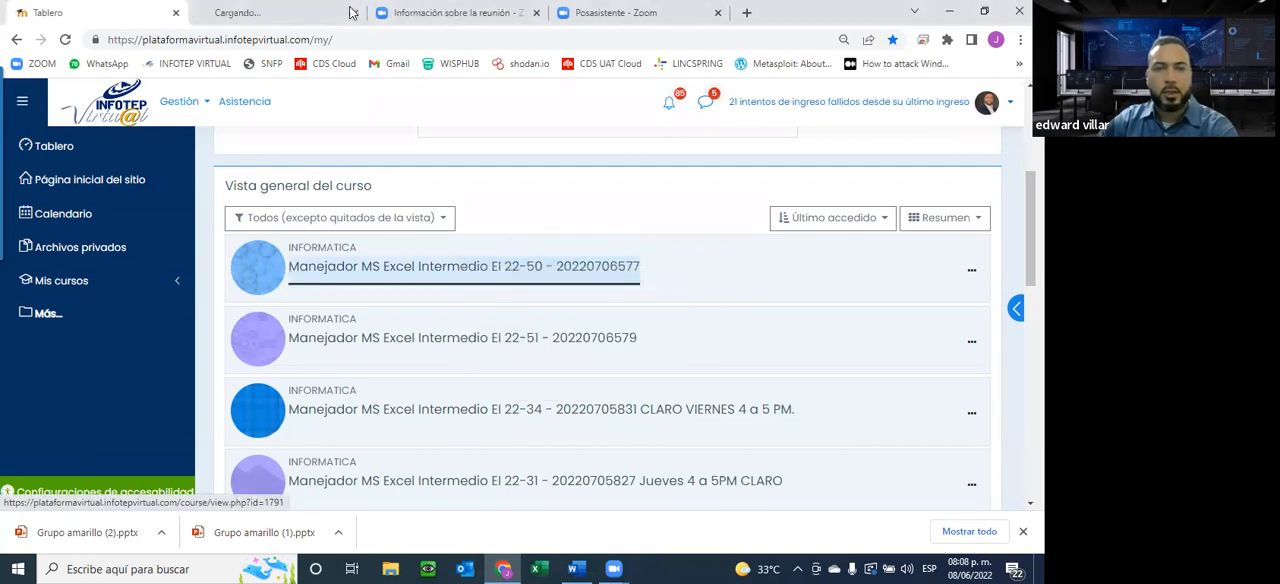
click(432, 14)
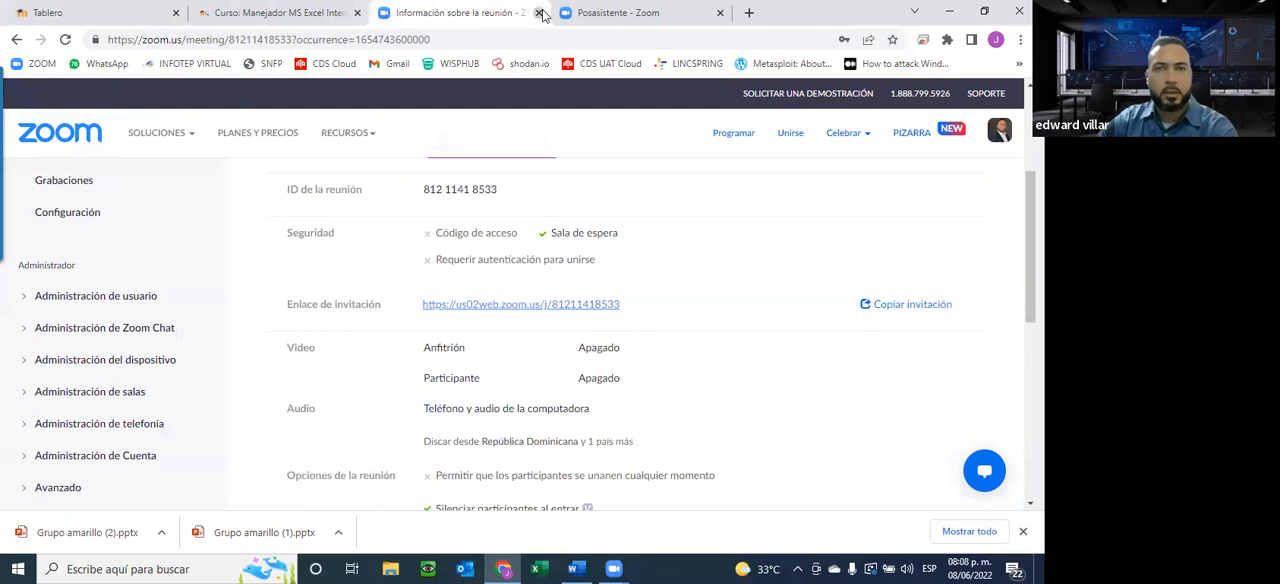
click(540, 13)
click(540, 13)
Examine the start of the EI 22-50 course page and highlight the group code in the course title
scroll(659, 313, down, 3)
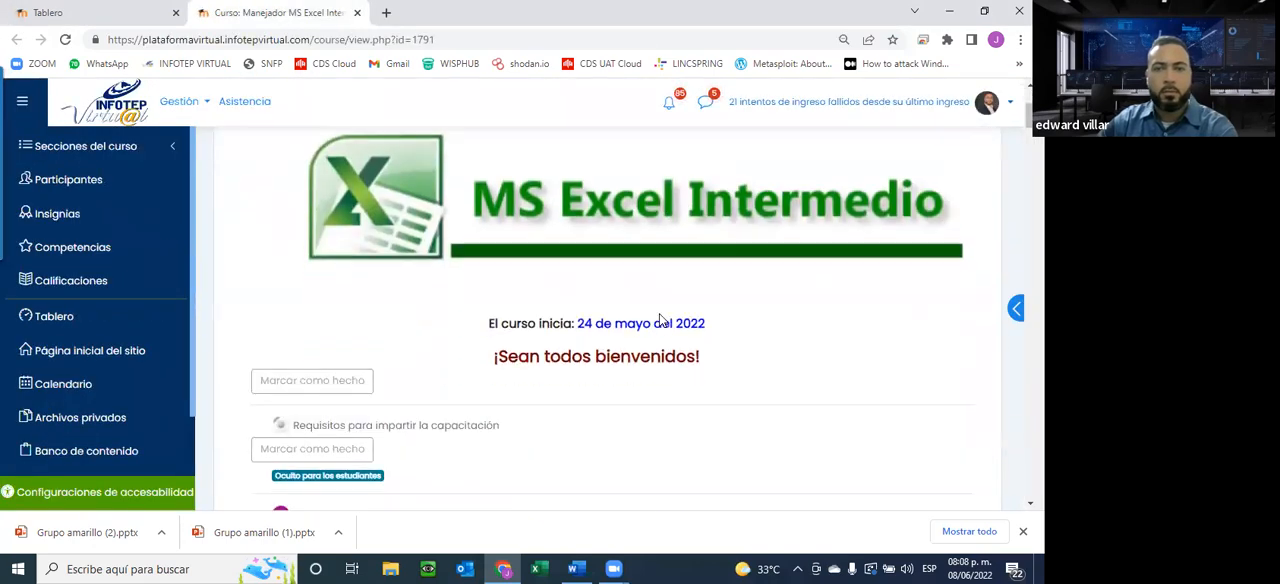
scroll(718, 290, up, 2)
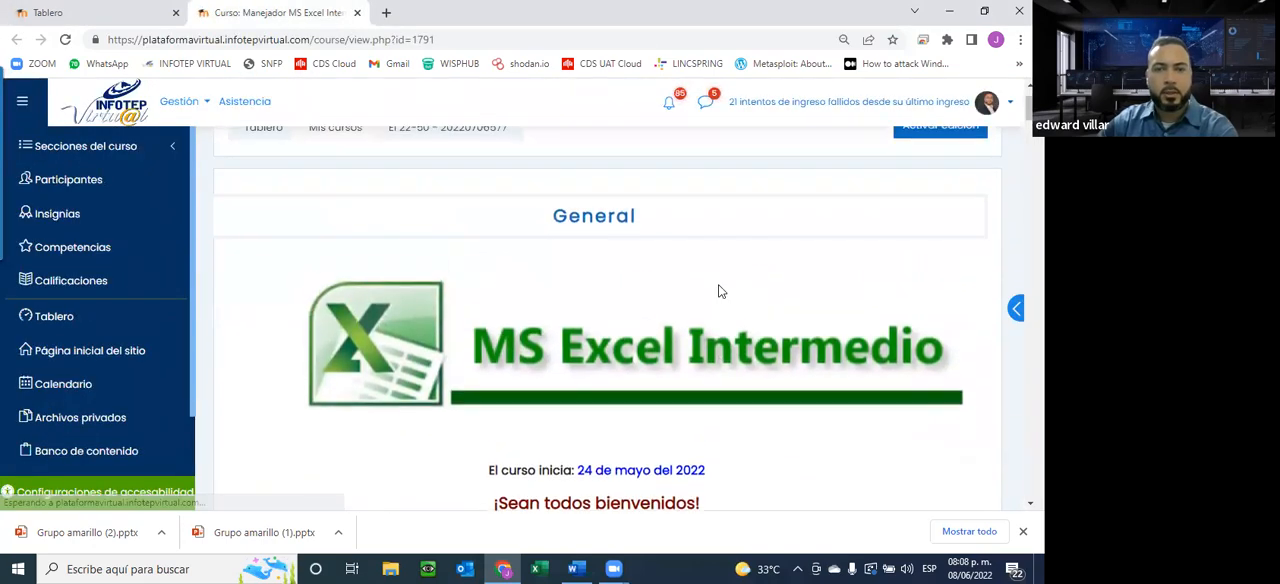
scroll(718, 291, up, 1)
scroll(714, 289, down, 3)
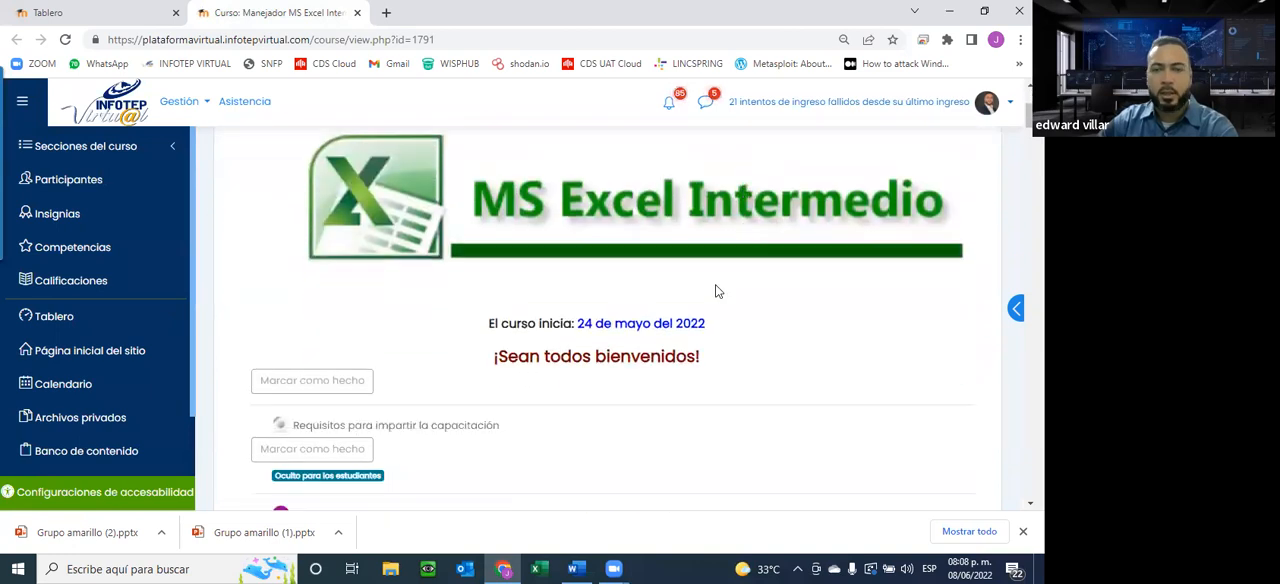
scroll(697, 310, up, 2)
scroll(697, 310, up, 1)
drag(645, 170, 930, 160)
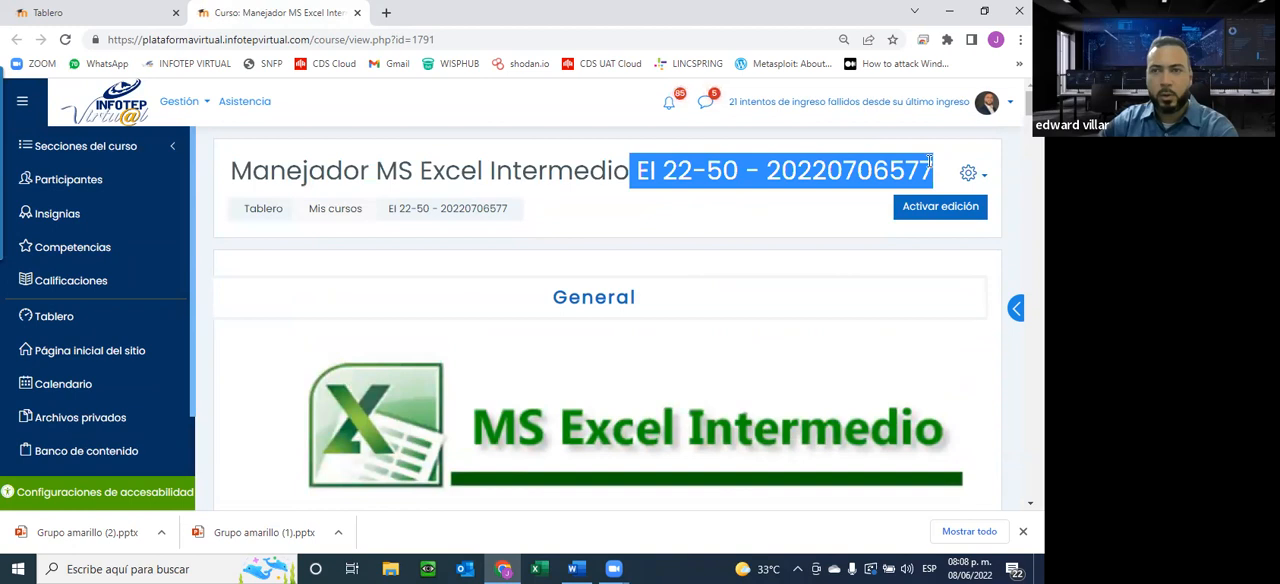
Highlight the course start date on the course page and check the current date in the system calendar
scroll(462, 297, down, 6)
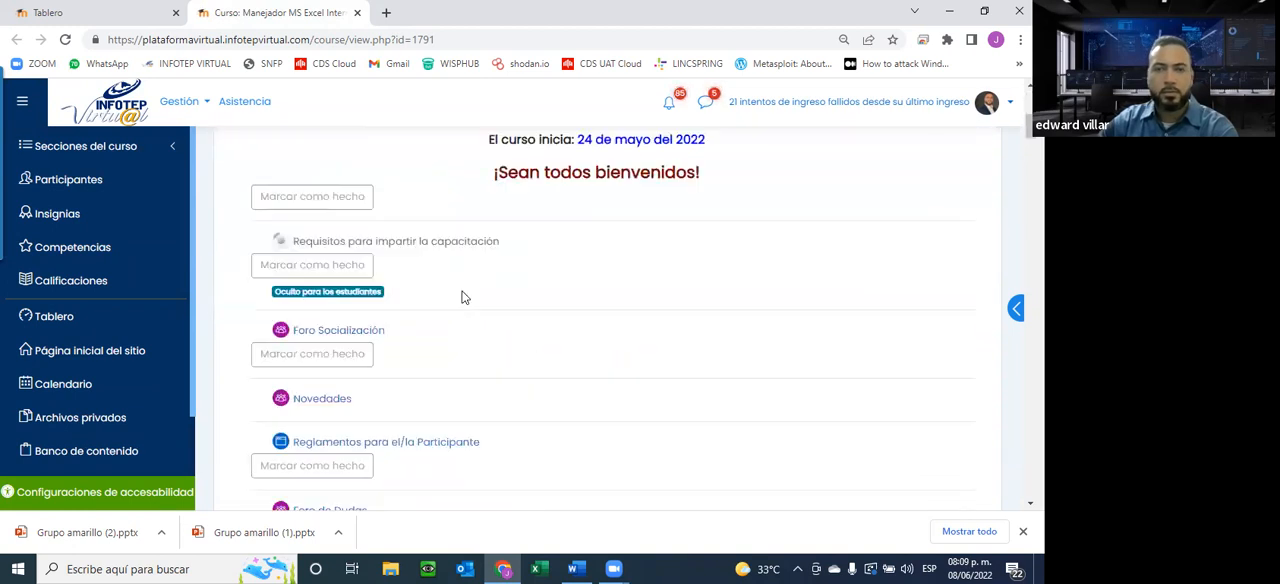
scroll(462, 297, up, 2)
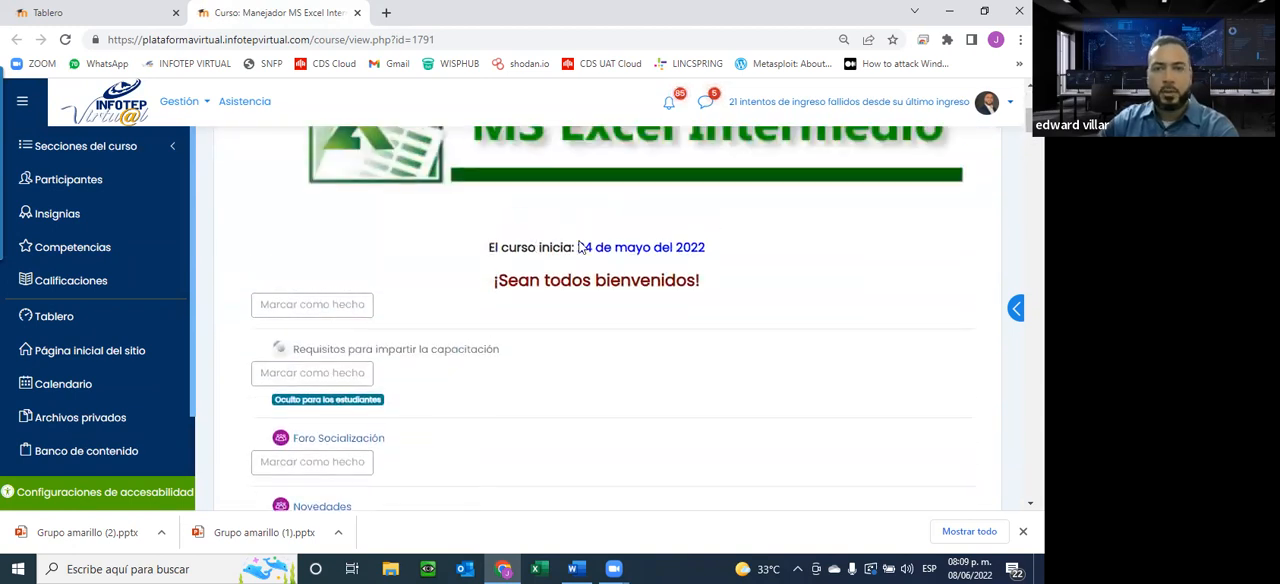
drag(575, 250, 735, 246)
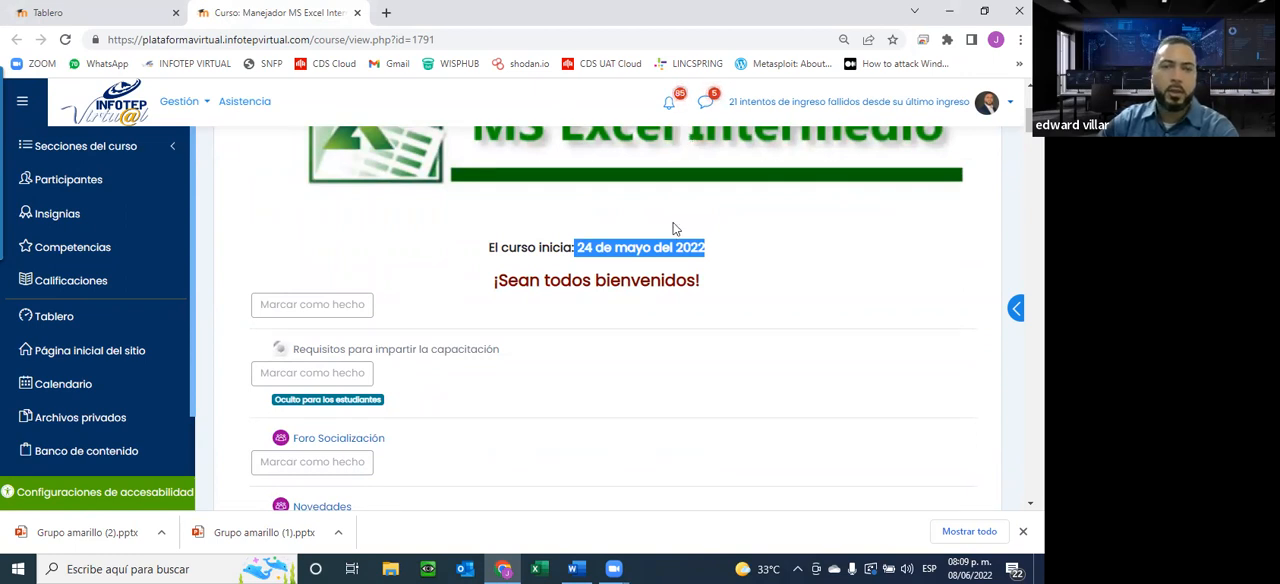
scroll(598, 259, down, 2)
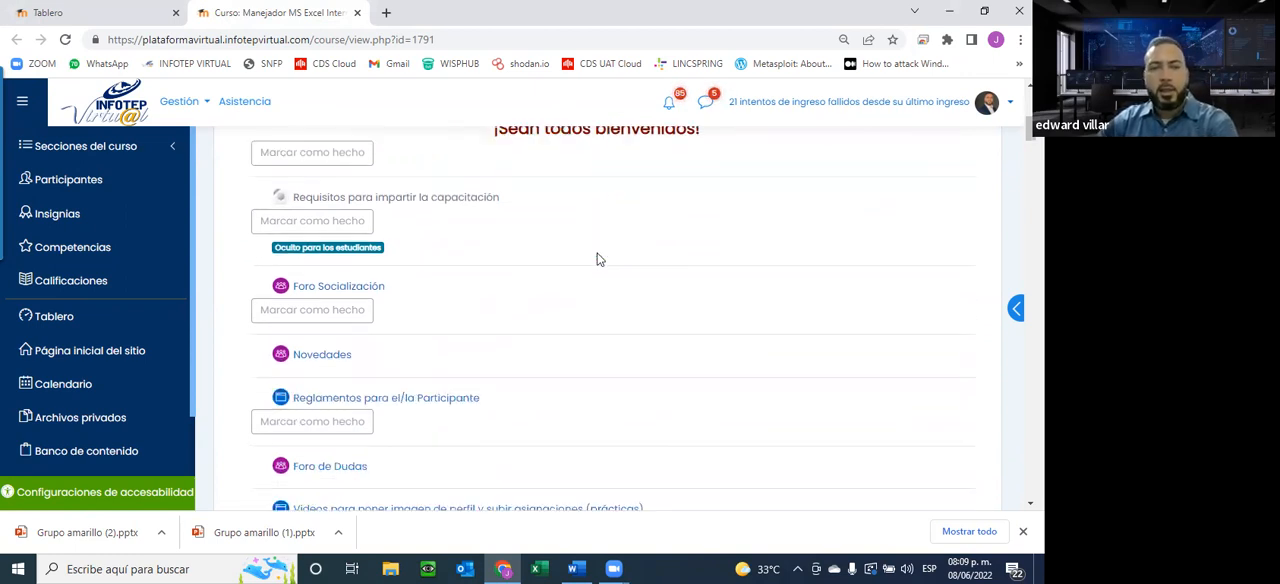
click(968, 567)
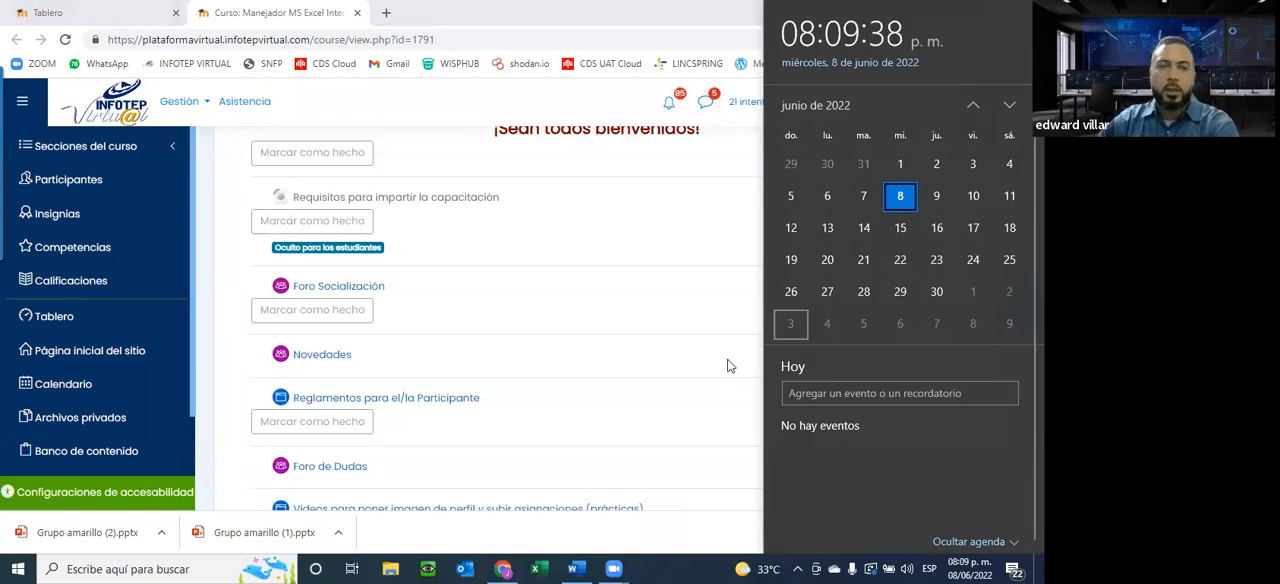
click(515, 277)
Examine the General section's list of forums, participant regulations, help videos, schedule and protocol documents
scroll(515, 277, up, 3)
scroll(515, 280, down, 6)
scroll(235, 268, up, 2)
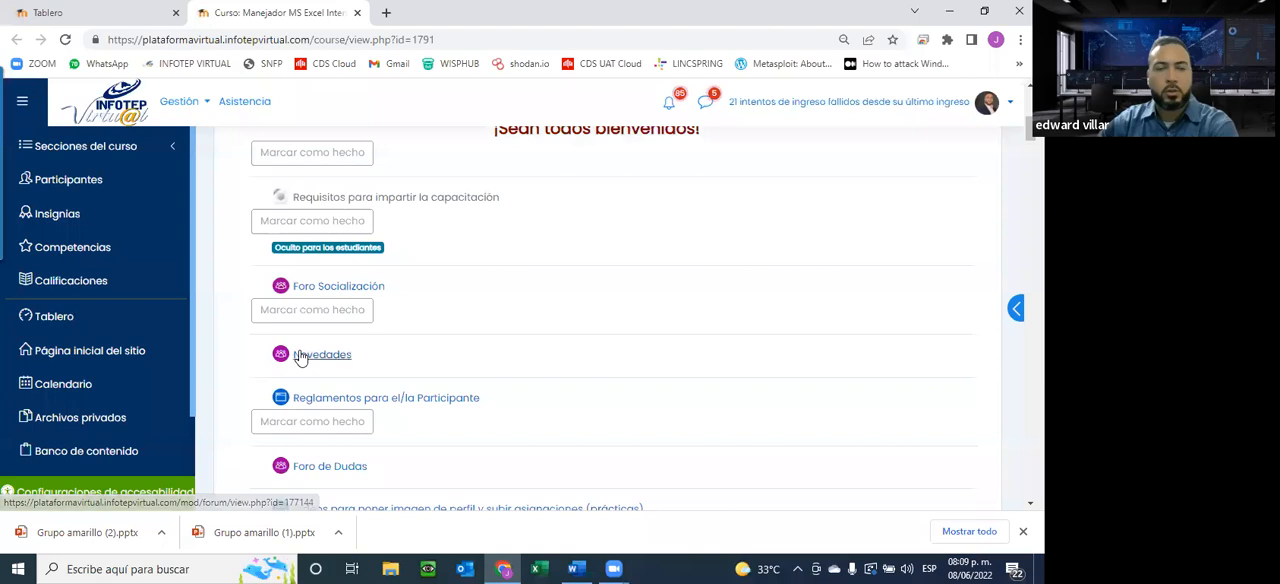
scroll(328, 366, down, 2)
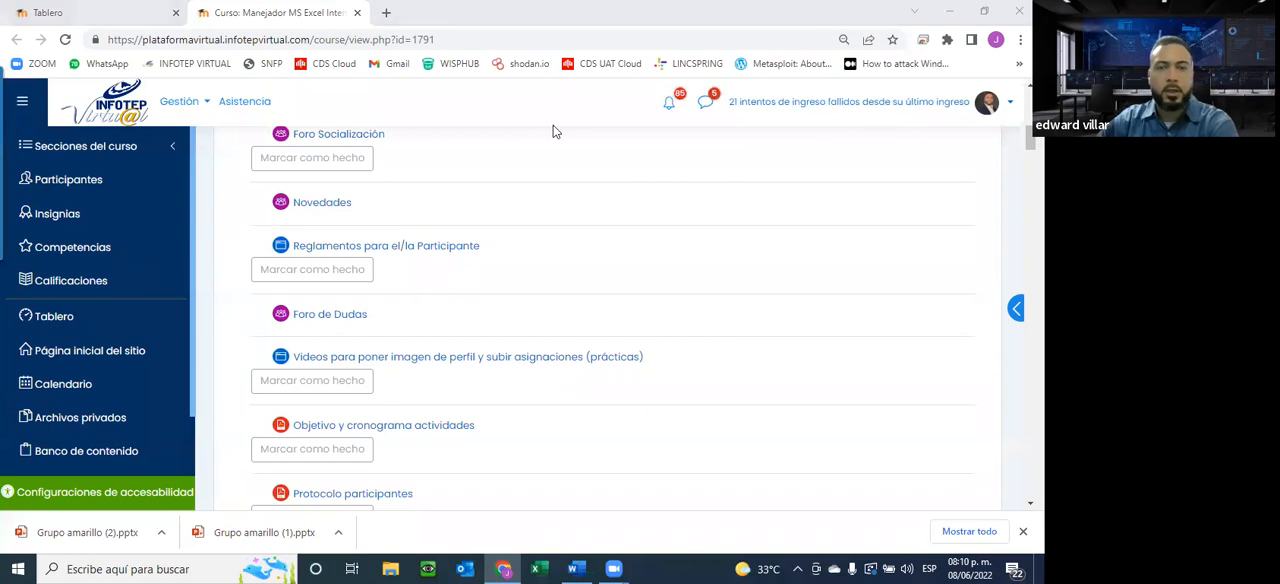
scroll(408, 419, down, 1)
scroll(408, 419, down, 3)
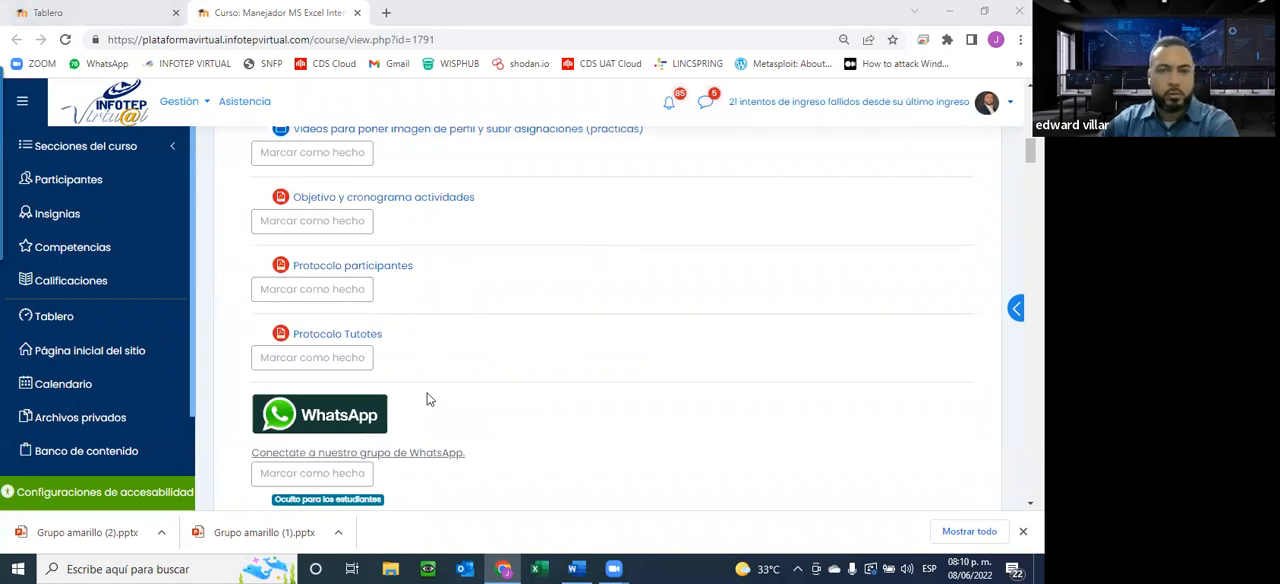
scroll(521, 363, down, 1)
scroll(521, 366, up, 2)
scroll(521, 366, up, 2)
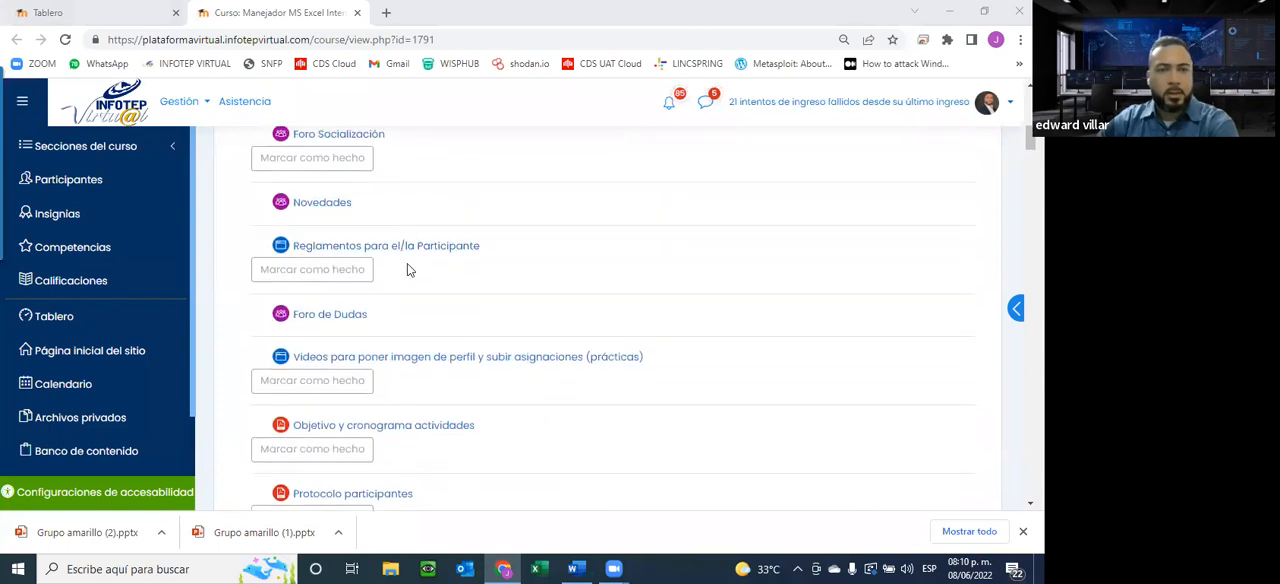
scroll(405, 268, up, 2)
scroll(390, 320, down, 1)
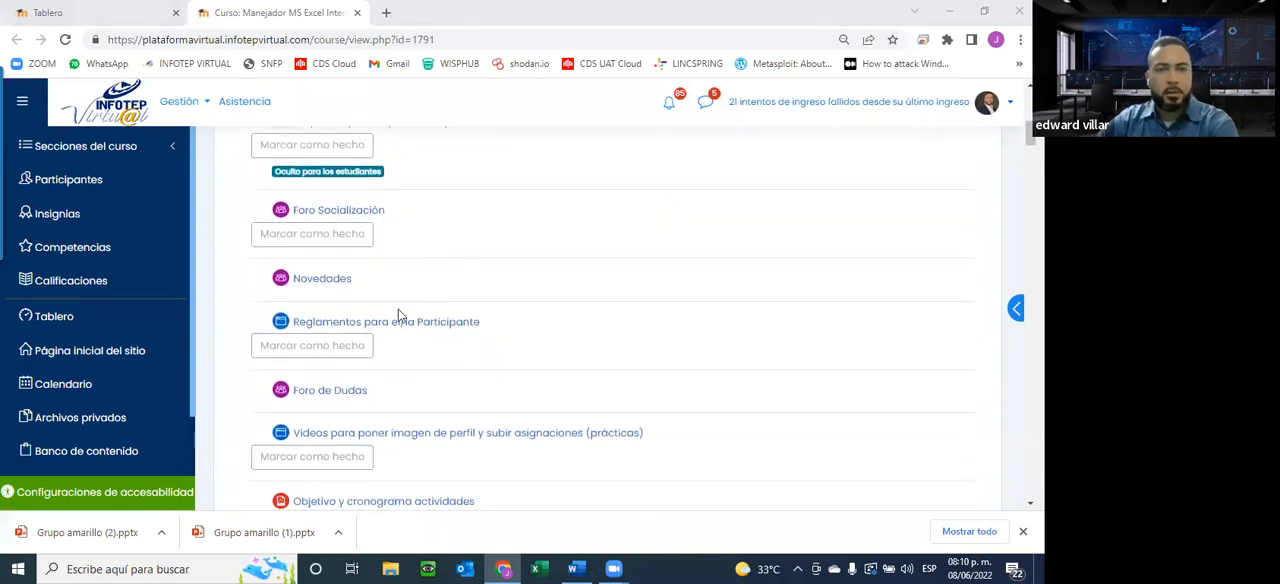
scroll(420, 300, down, 1)
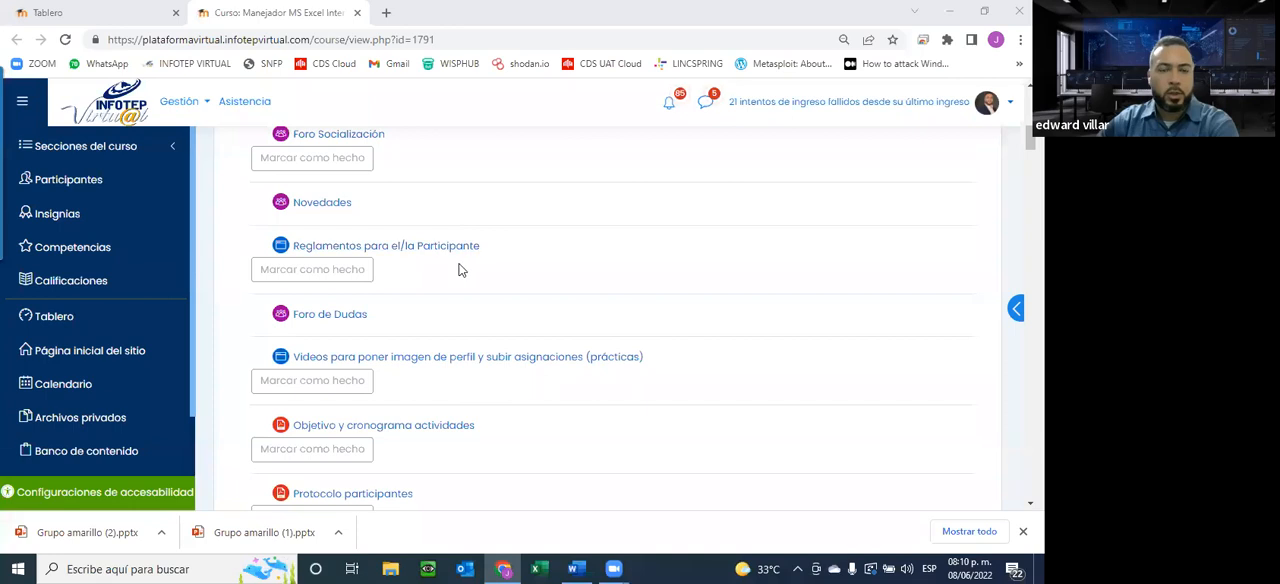
Open Reglamentos para el/la Participante in a new tab, review the course rules and close the tab
right_click(375, 247)
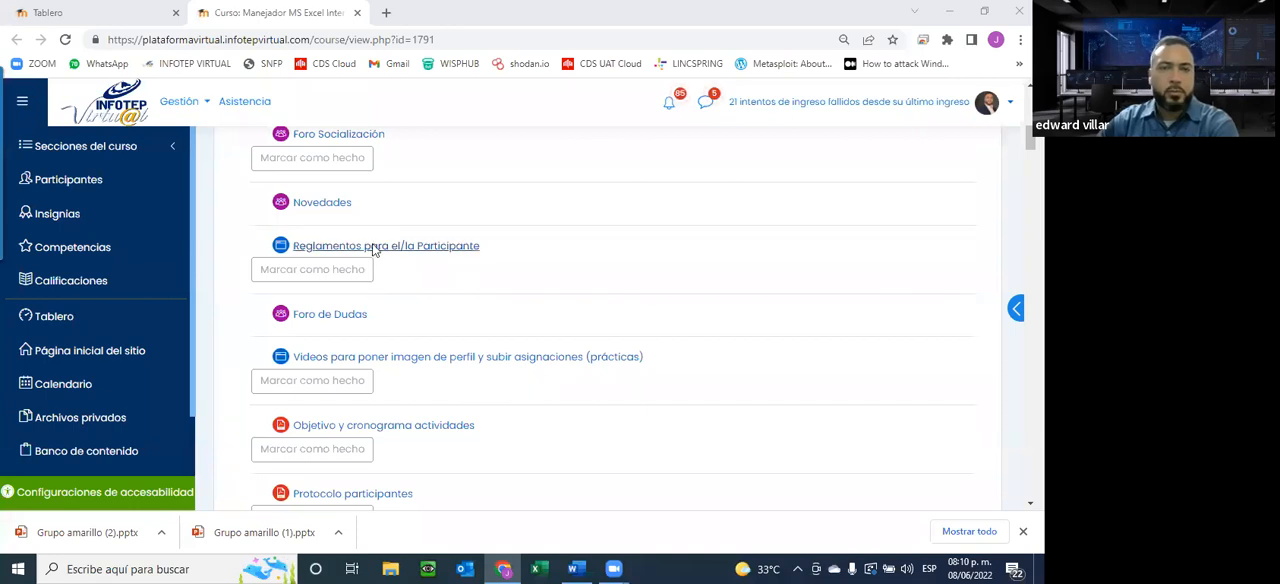
click(446, 260)
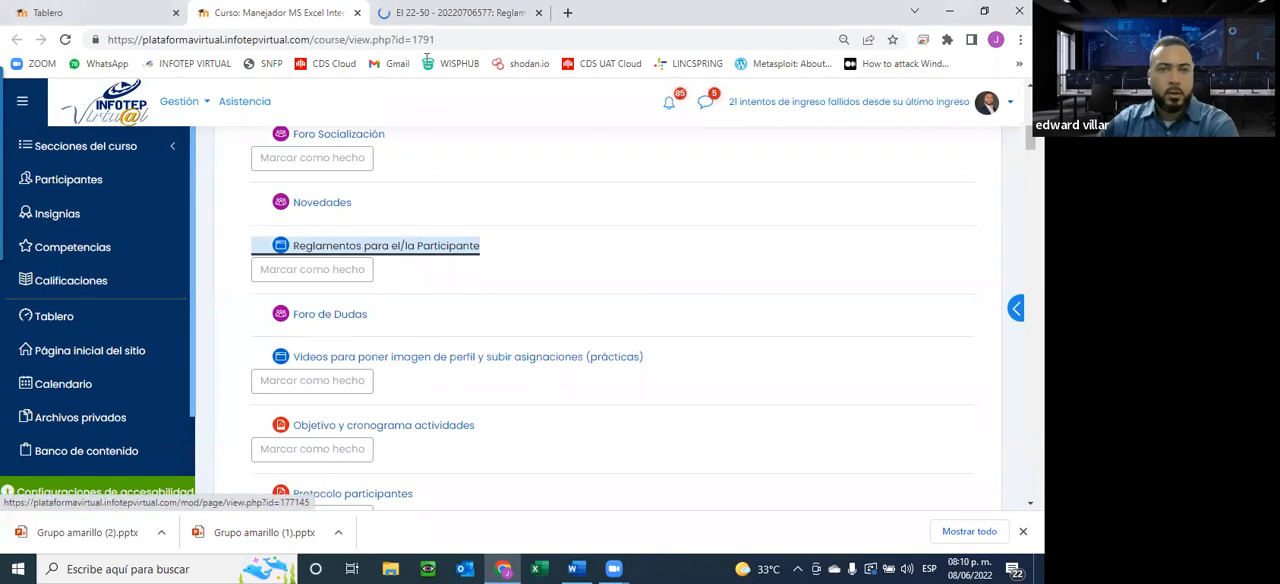
click(455, 13)
scroll(480, 230, down, 10)
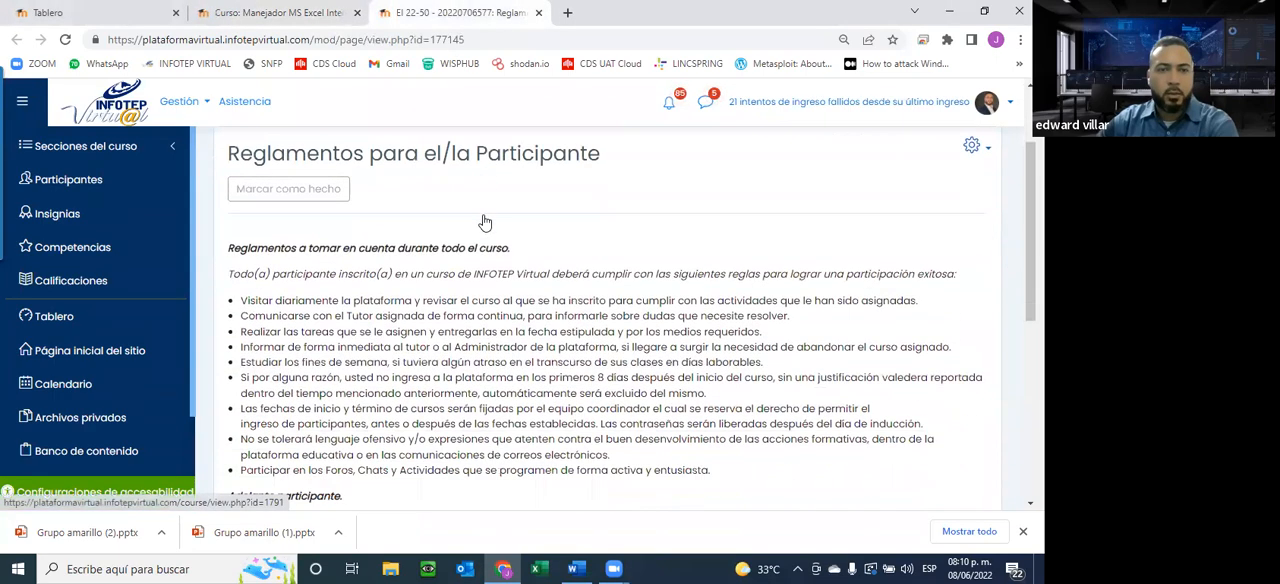
scroll(480, 237, up, 3)
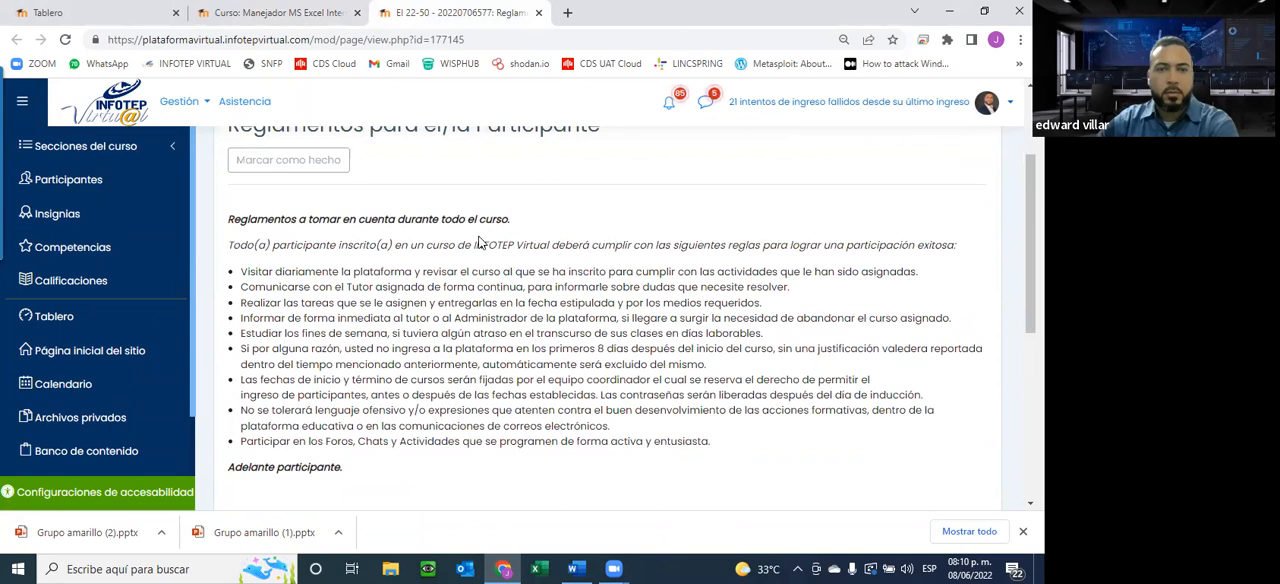
click(539, 13)
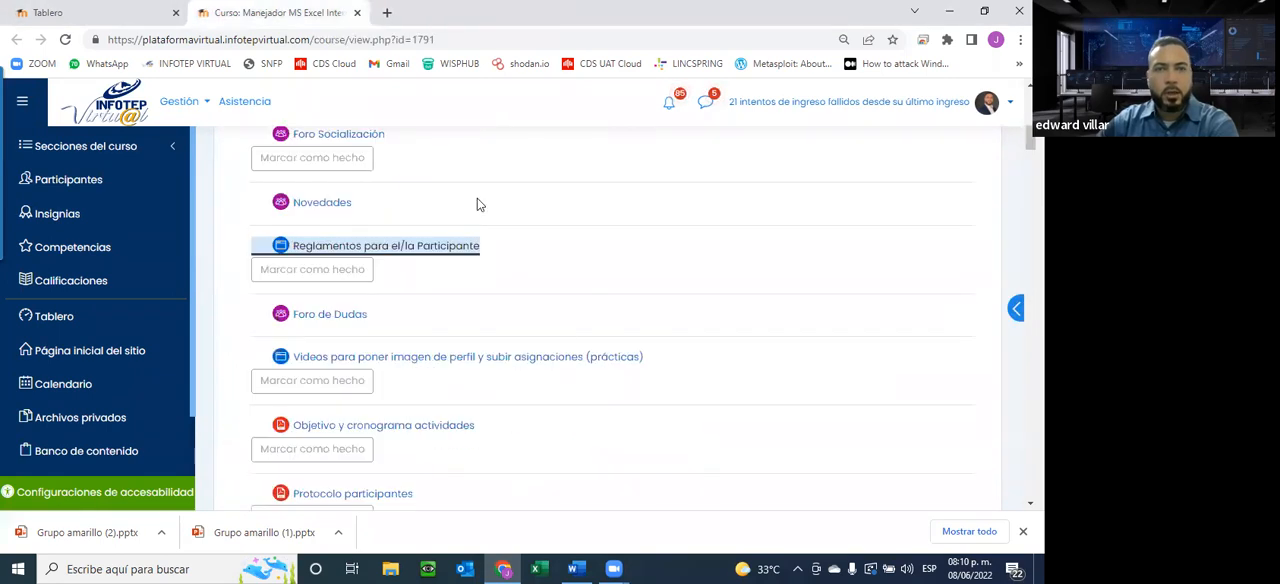
Open Objetivo y cronograma actividades in a new tab and bring up its MODELO DE CRONOGRAMA EXCEL BASICO 2022.pdf file
scroll(466, 306, down, 3)
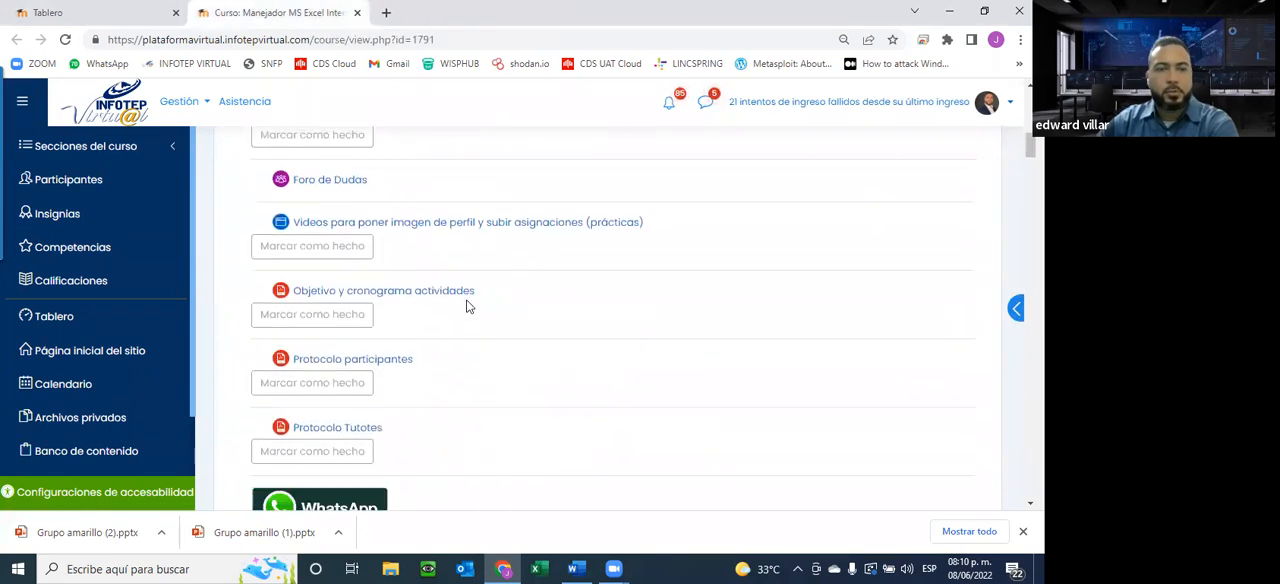
right_click(421, 277)
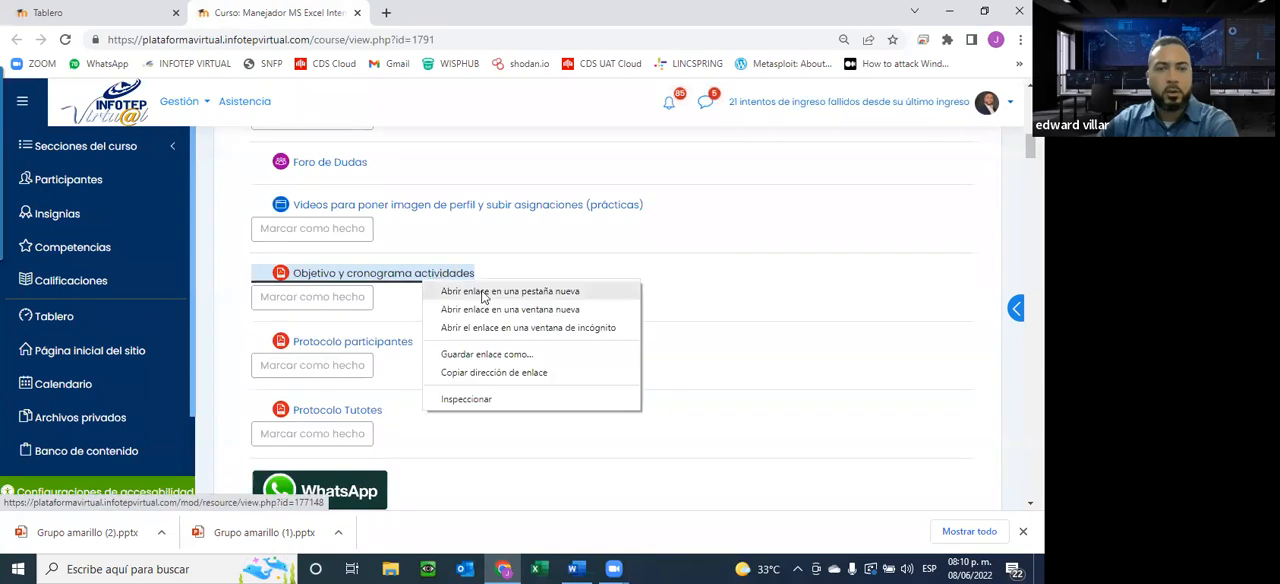
click(484, 292)
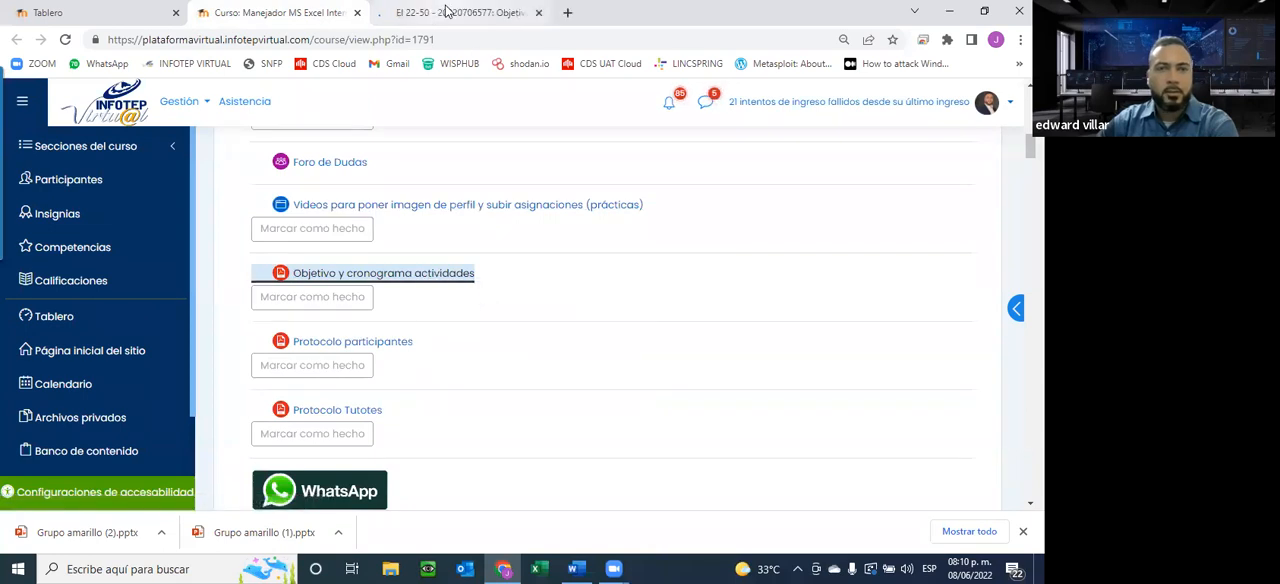
click(447, 12)
click(416, 349)
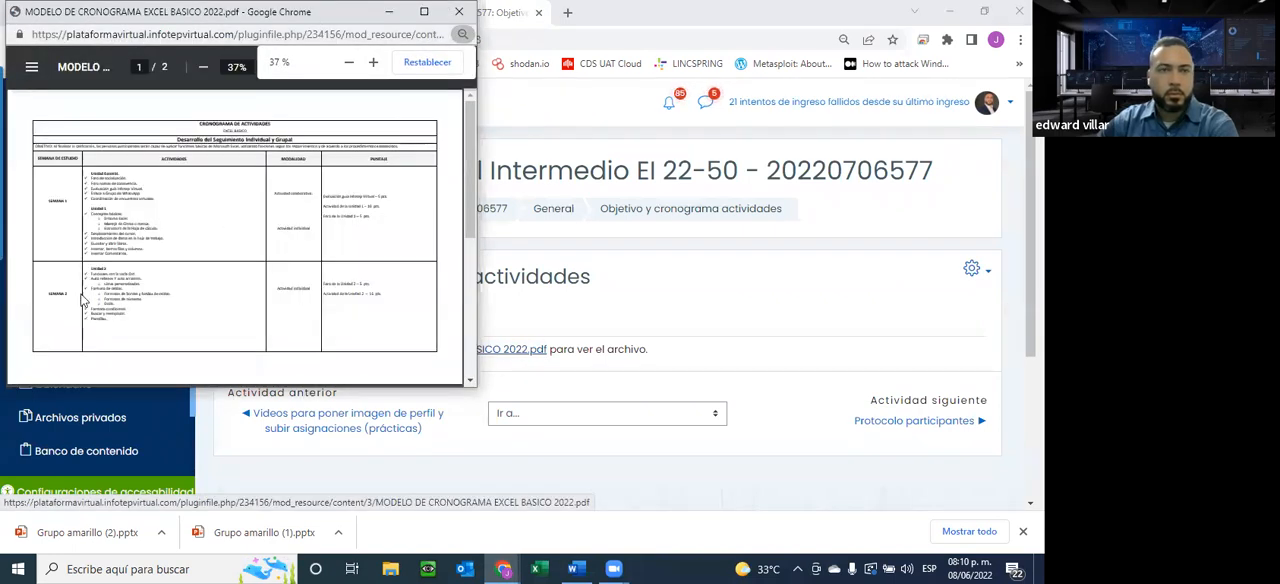
scroll(84, 300, down, 5)
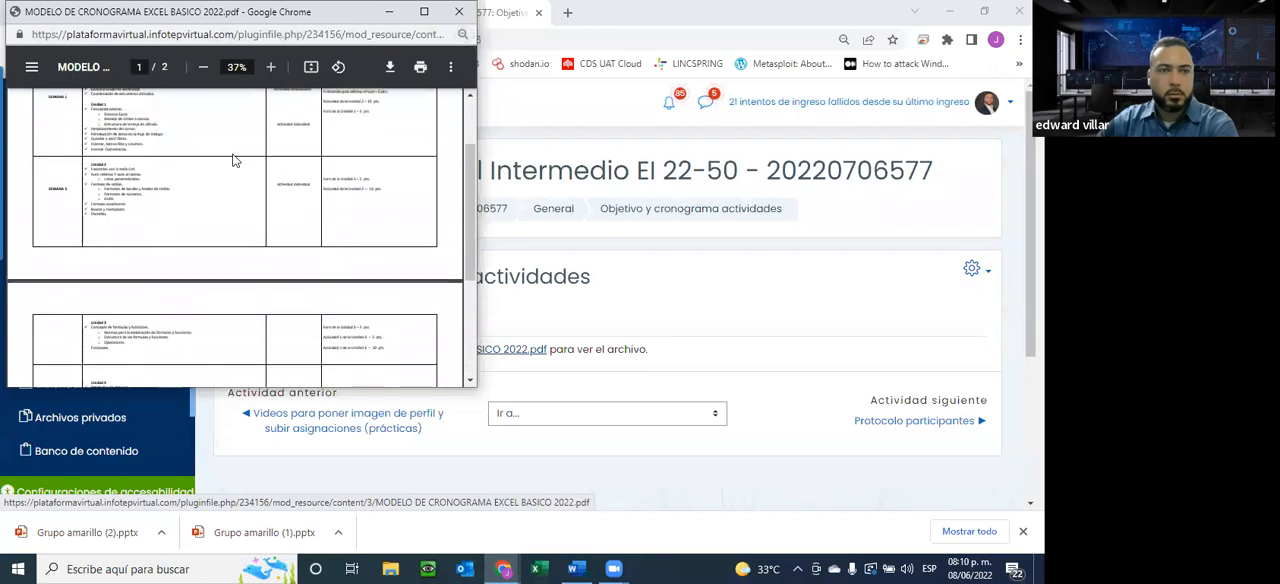
Review both pages of the schedule PDF in a maximized window at 80% zoom, and close it along with its resource tab
click(424, 11)
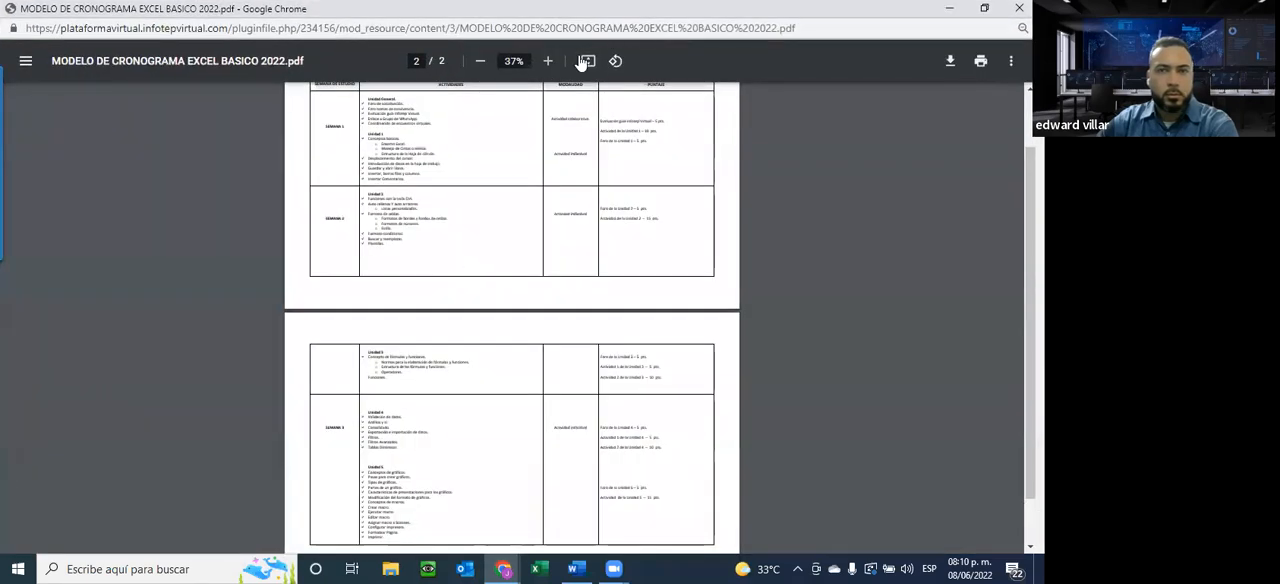
click(549, 62)
click(549, 62)
click(549, 62)
click(549, 62)
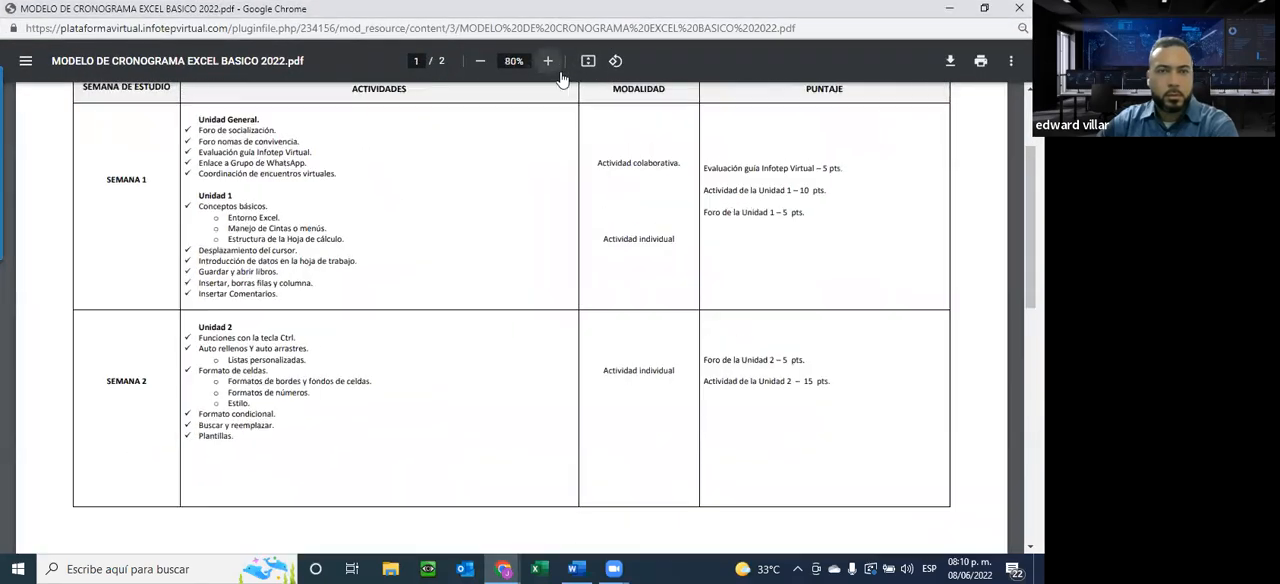
scroll(462, 290, down, 10)
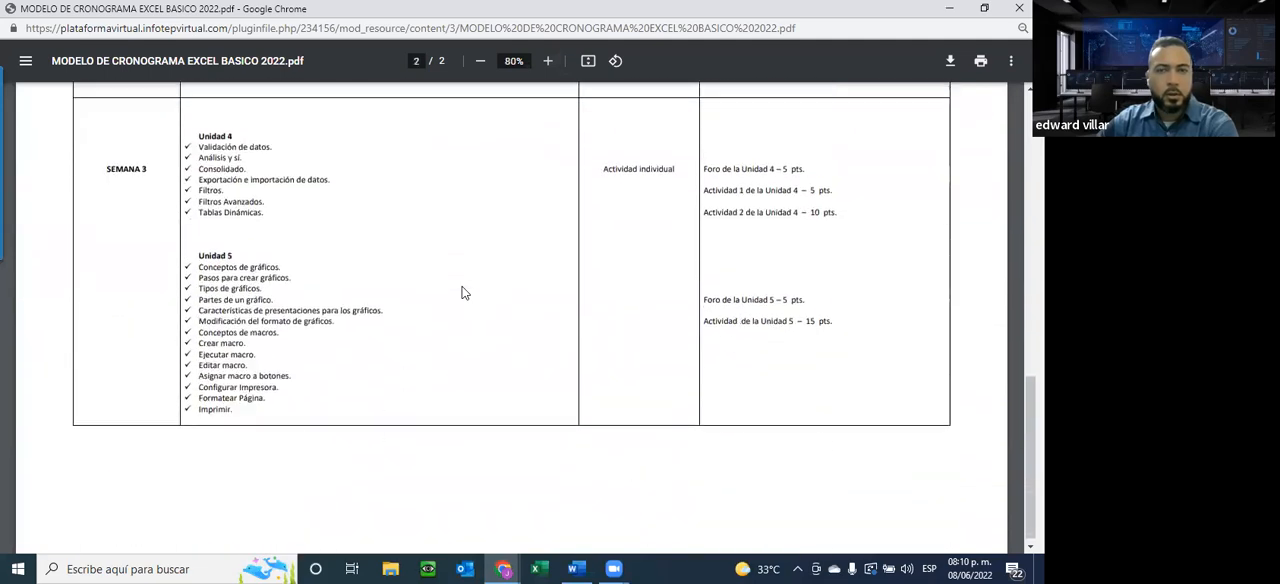
scroll(462, 292, up, 10)
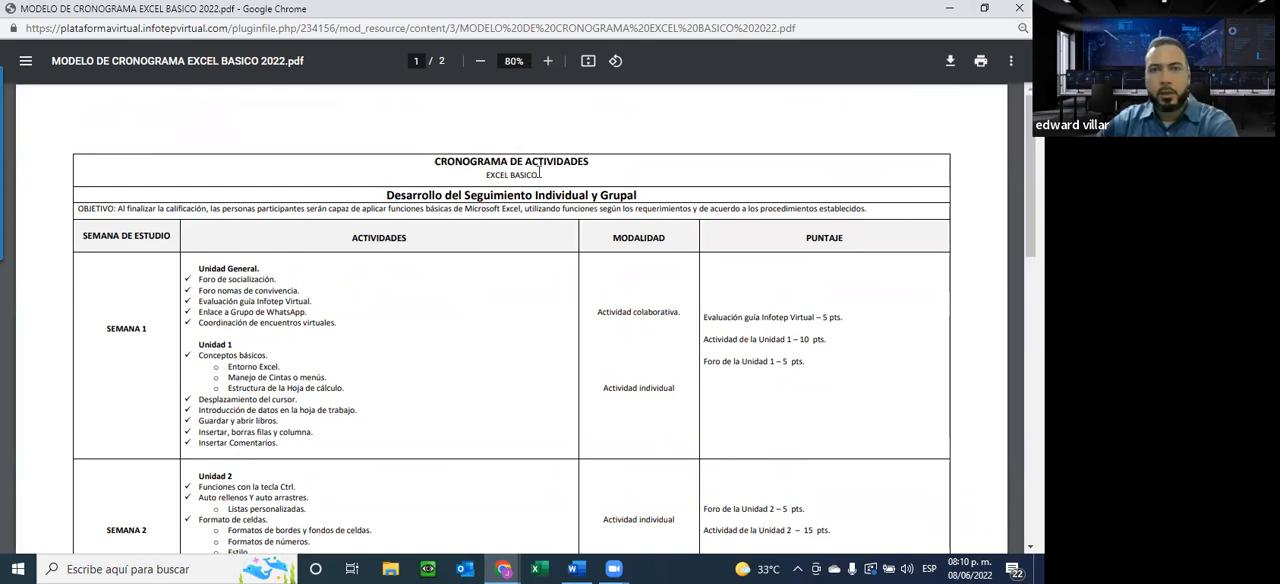
click(1019, 9)
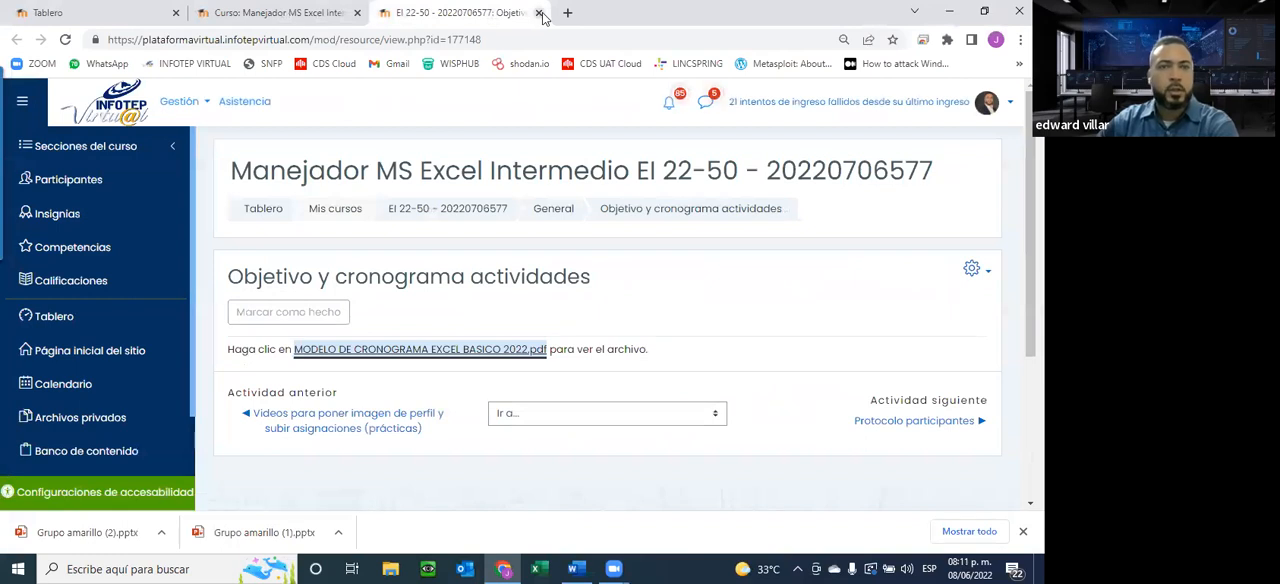
click(539, 13)
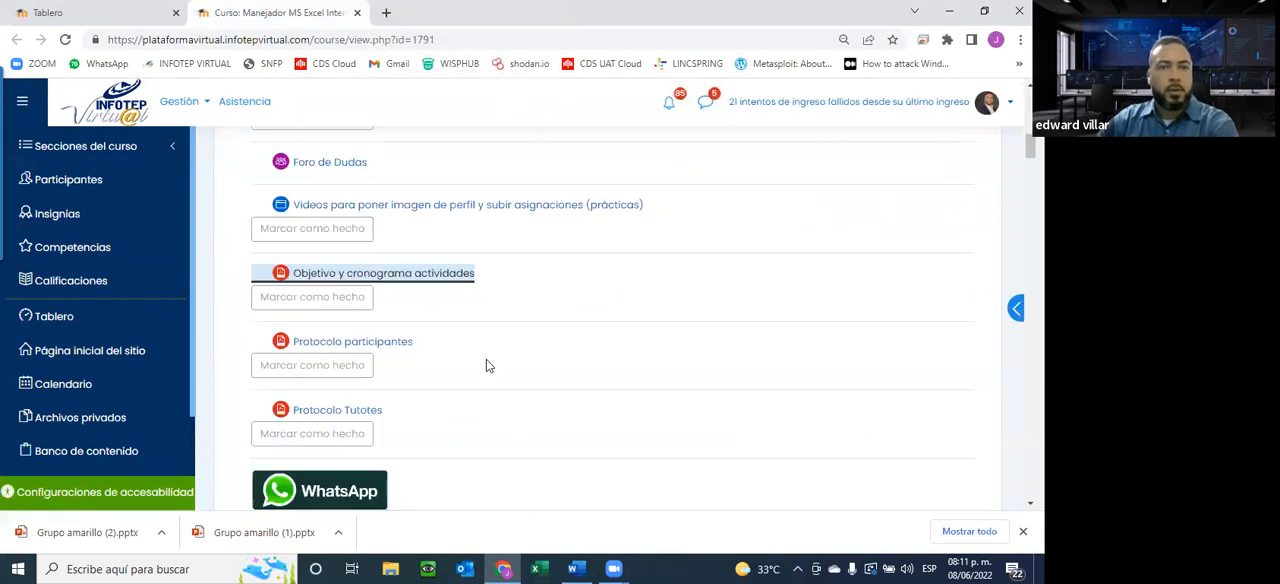
Examine the WhatsApp group link, the next virtual meeting entry and the start of the Unidad 1 section on the course page
scroll(486, 366, down, 1)
scroll(300, 230, down, 2)
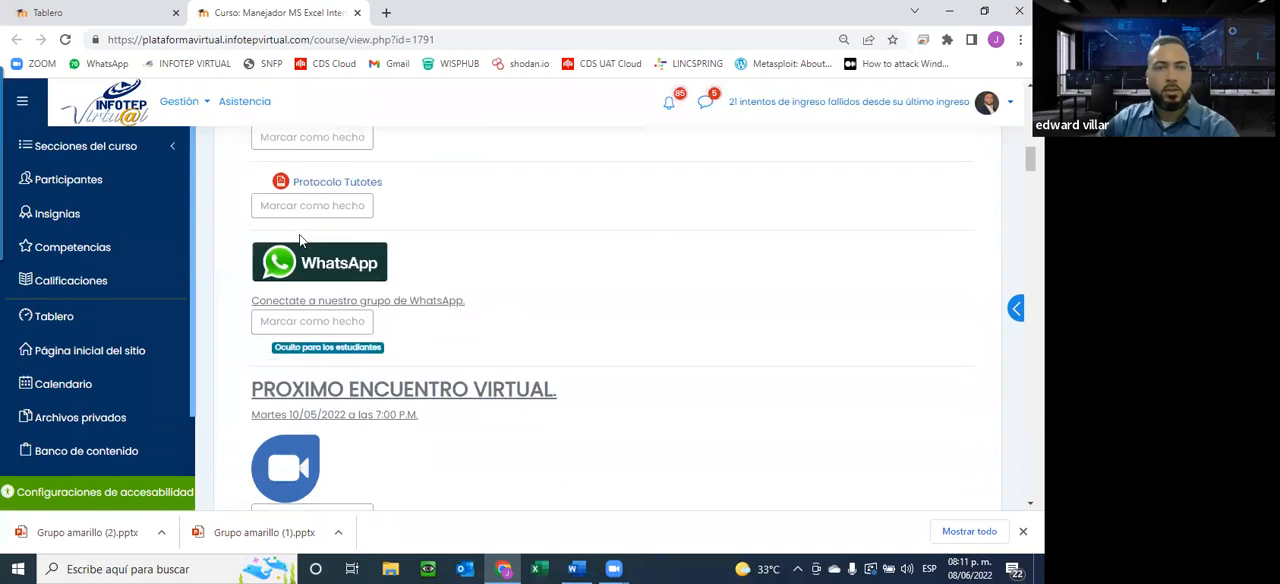
scroll(393, 218, up, 3)
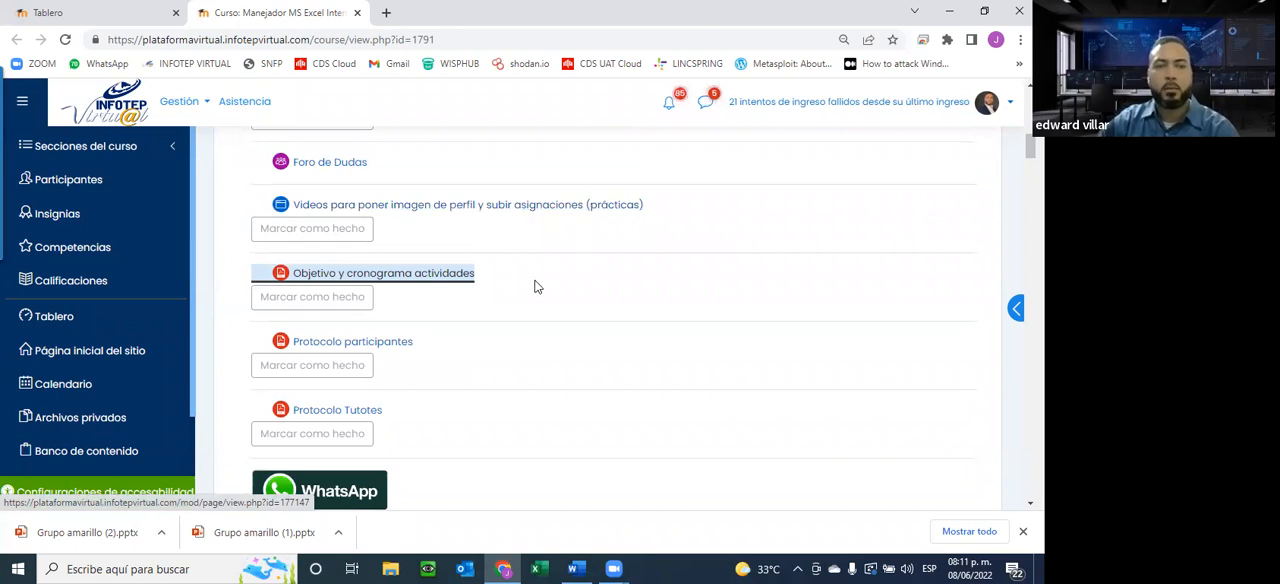
scroll(534, 286, down, 4)
scroll(534, 287, down, 3)
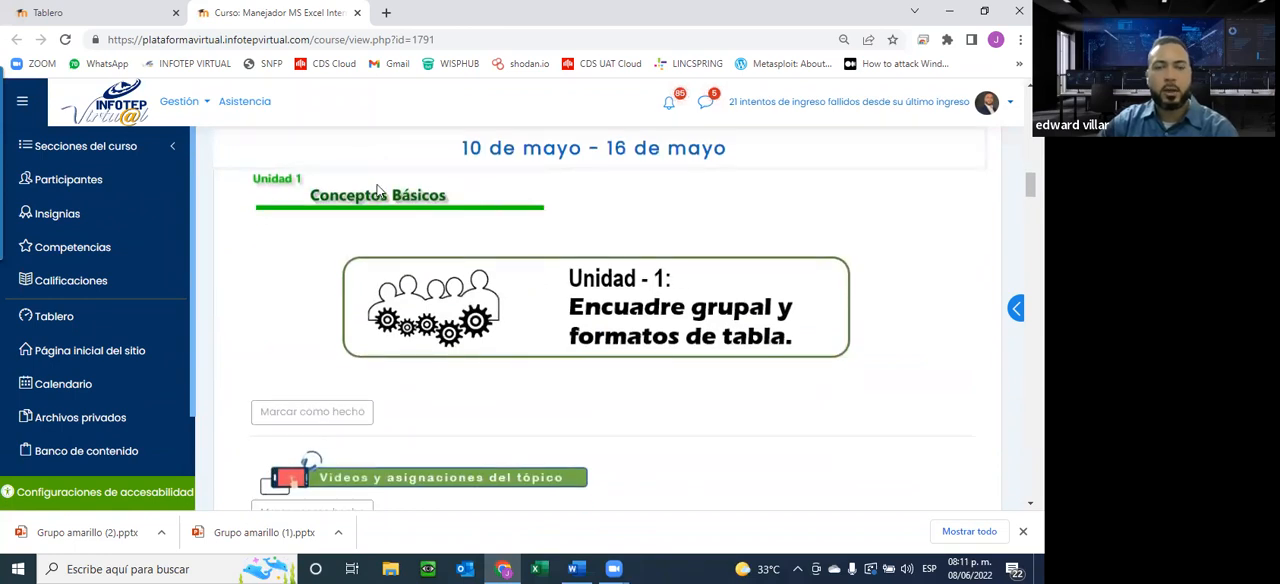
scroll(320, 190, down, 2)
scroll(320, 192, up, 4)
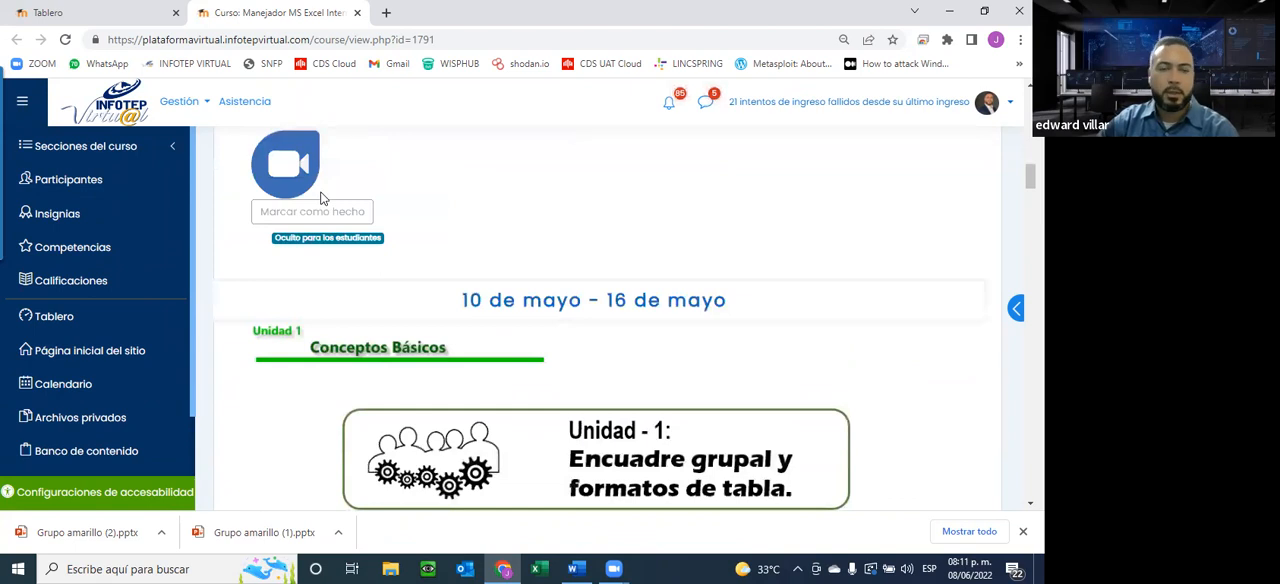
scroll(322, 197, up, 1)
scroll(337, 270, up, 2)
scroll(337, 270, down, 8)
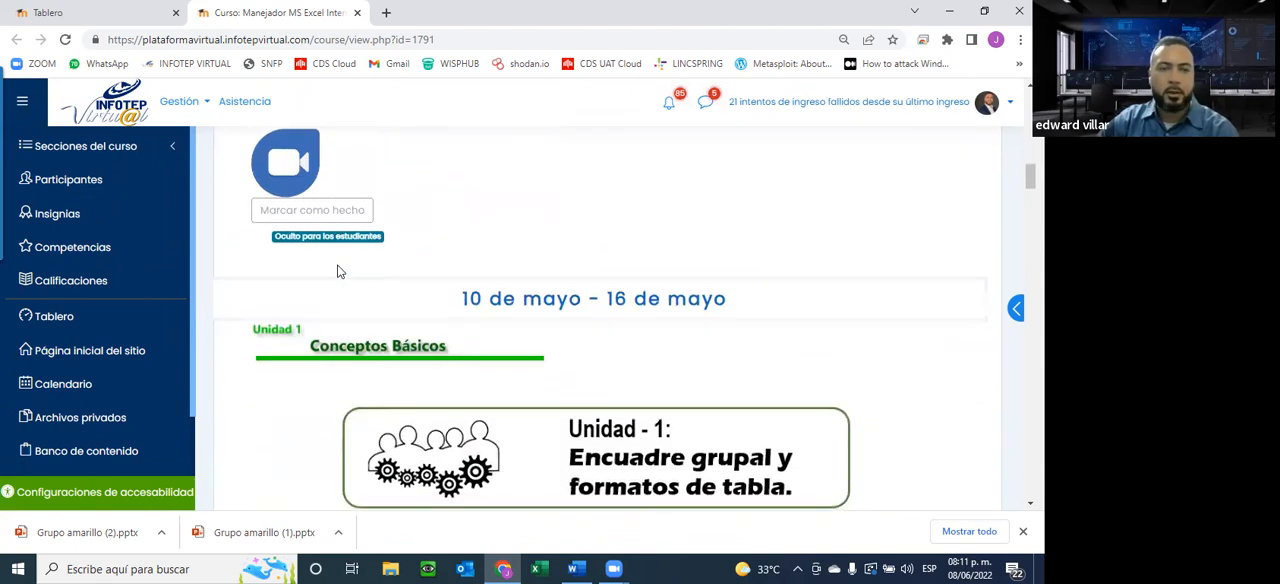
scroll(337, 270, up, 5)
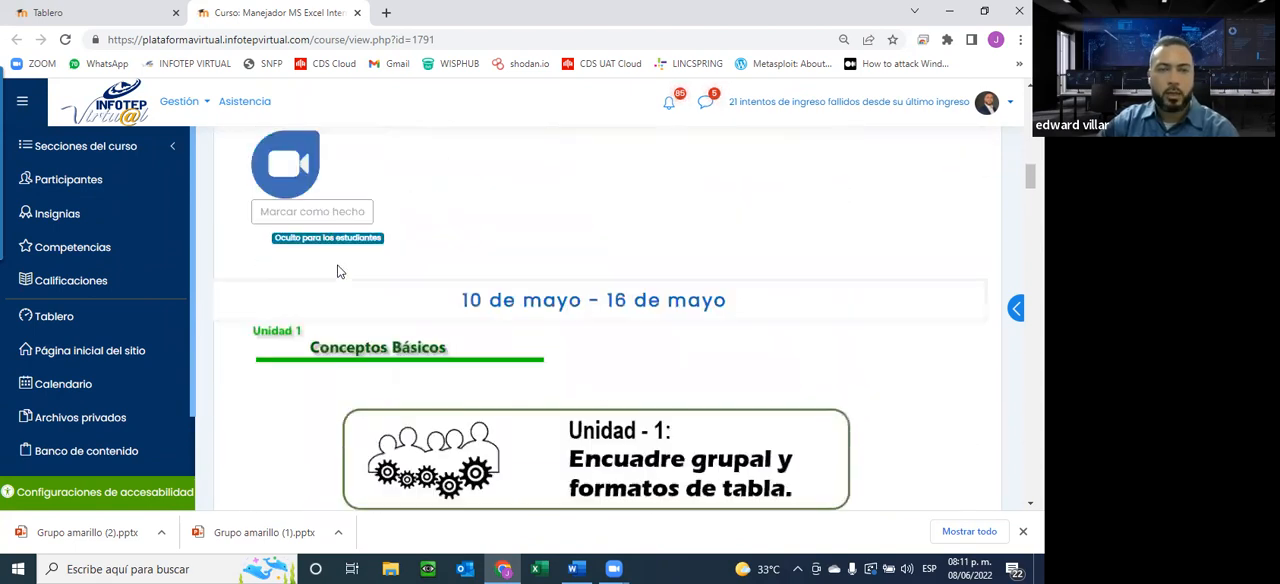
scroll(337, 270, down, 2)
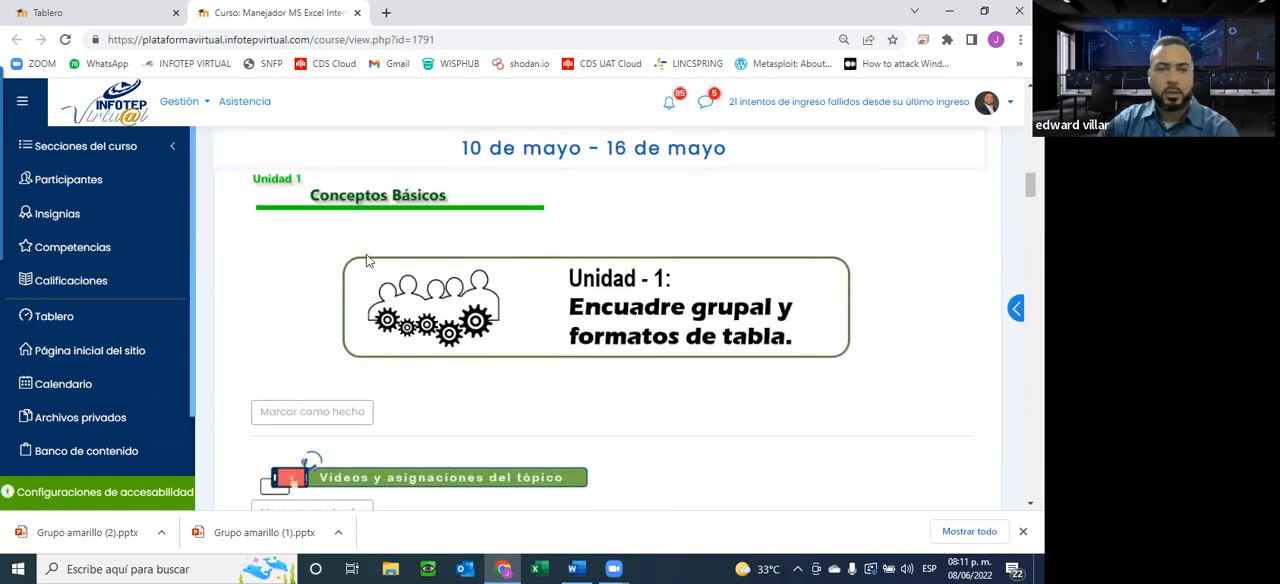
scroll(366, 258, down, 3)
scroll(366, 258, up, 2)
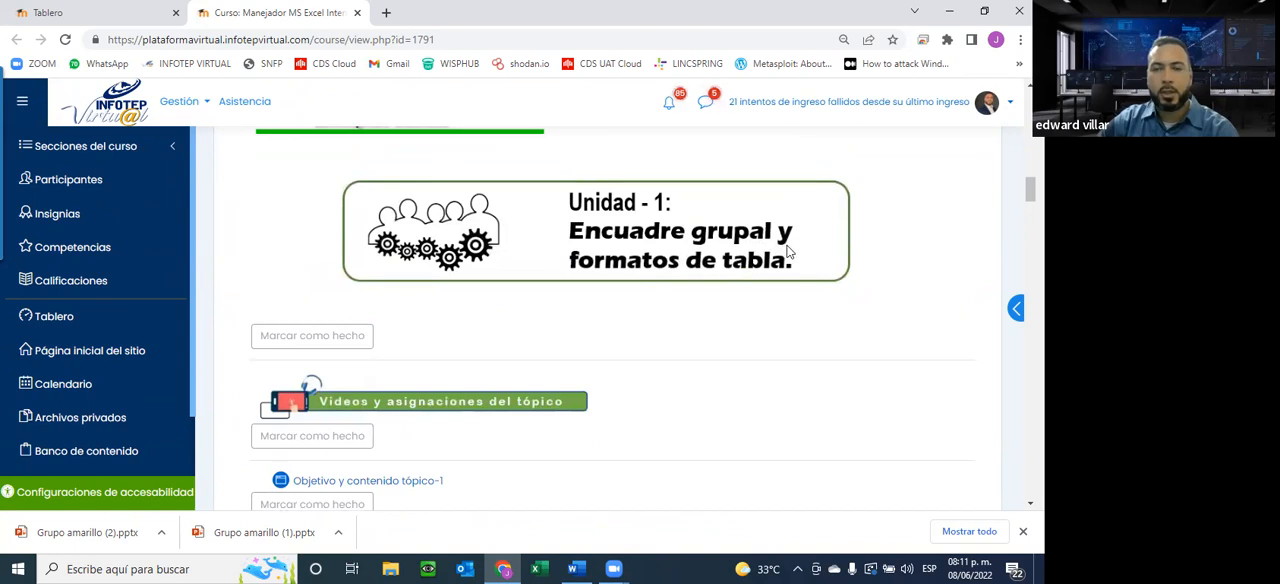
Open Objetivo y contenido tópico-1 and Manual excel intermedio from Unidad 1 in separate new tabs
scroll(676, 322, down, 2)
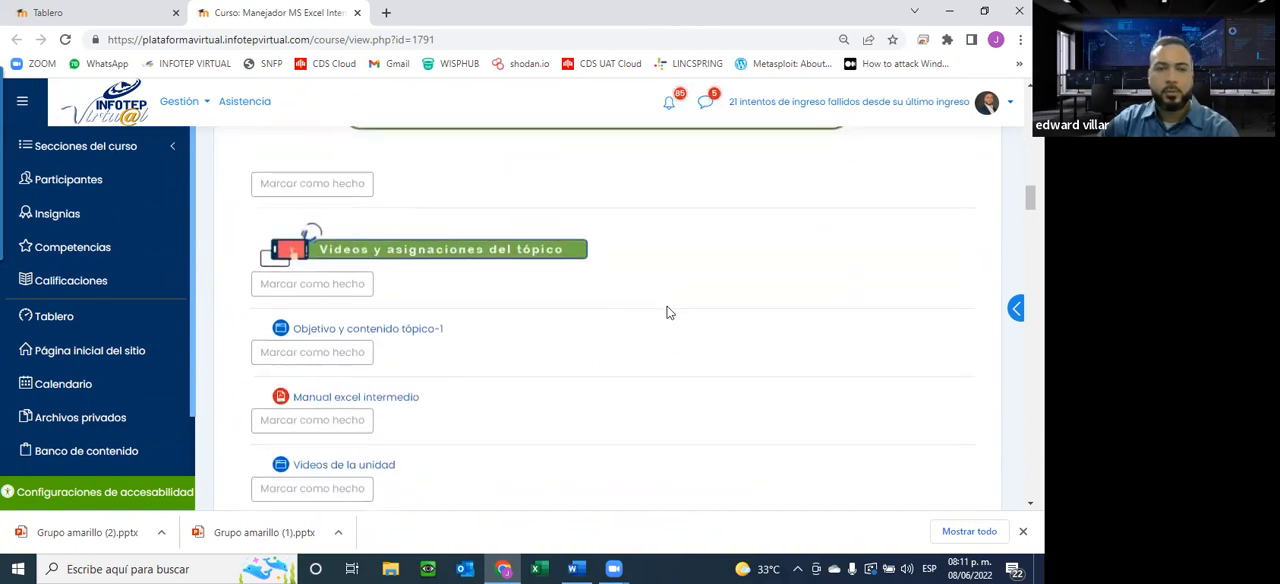
scroll(669, 313, down, 1)
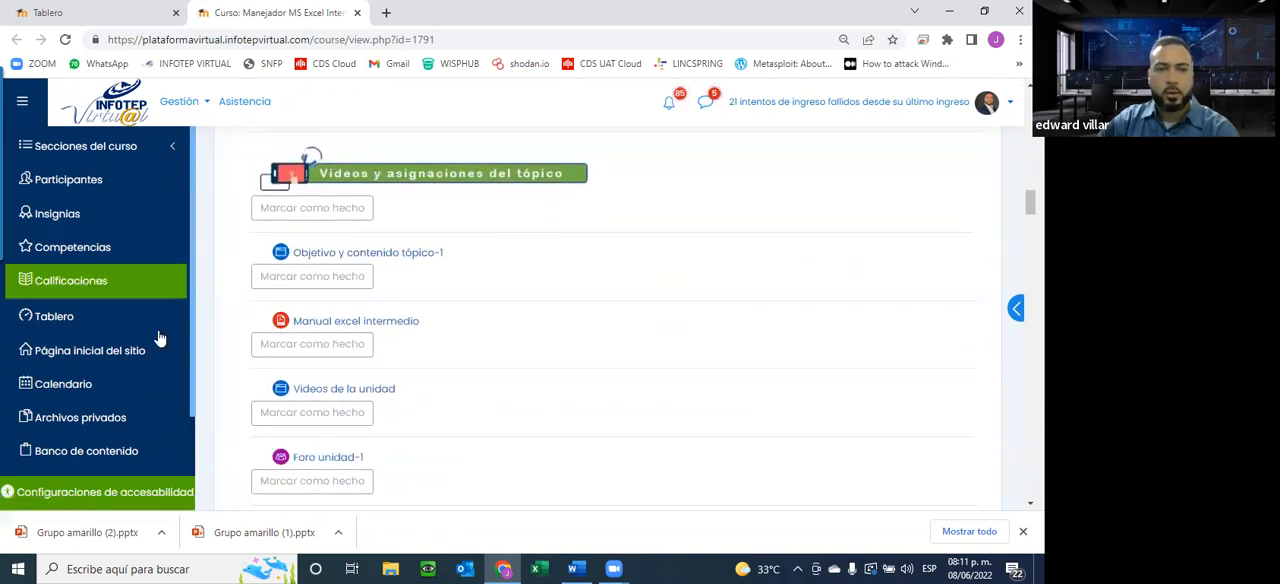
right_click(384, 254)
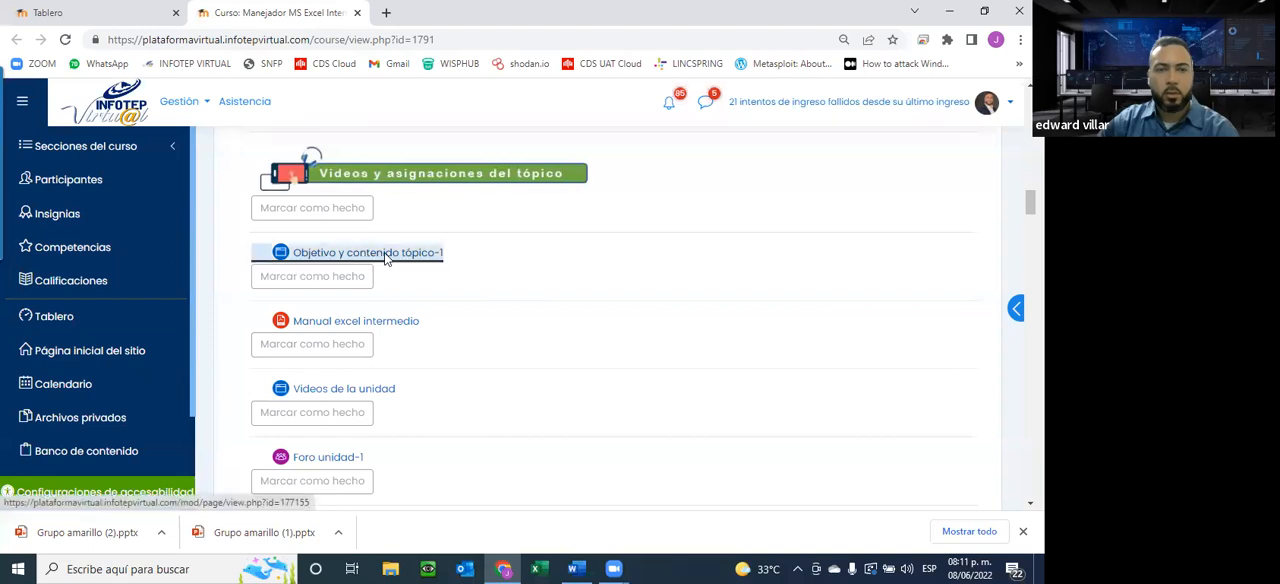
click(427, 266)
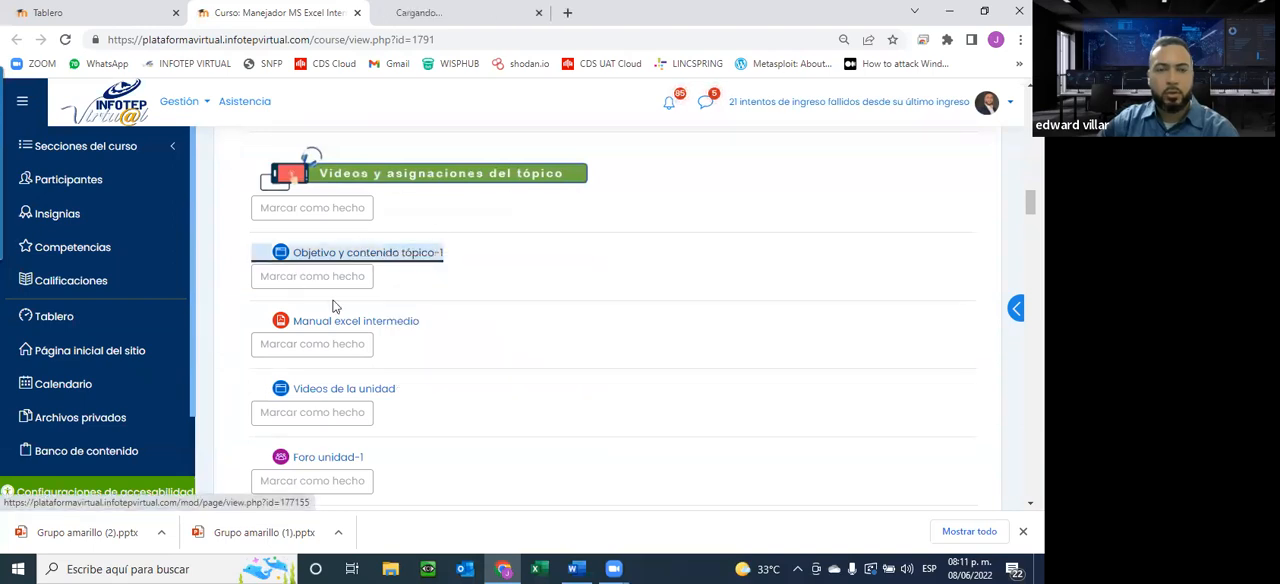
right_click(357, 325)
click(418, 334)
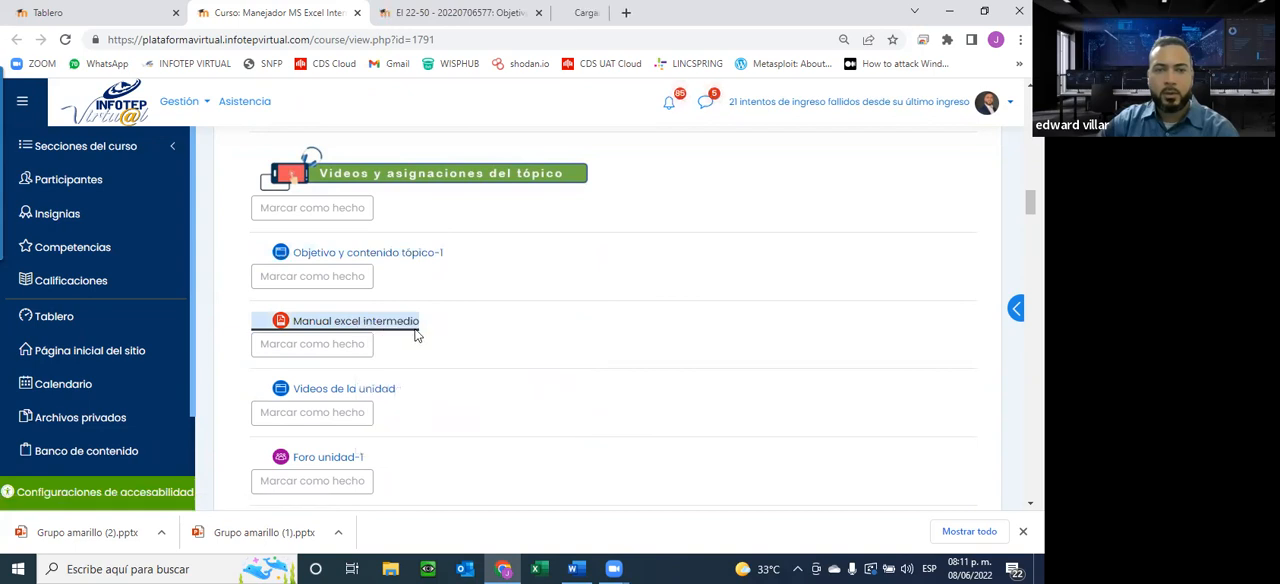
Open Manual excel intermedio virtual.pdf from its resource page, skim its first pages and close the resource tab
click(610, 12)
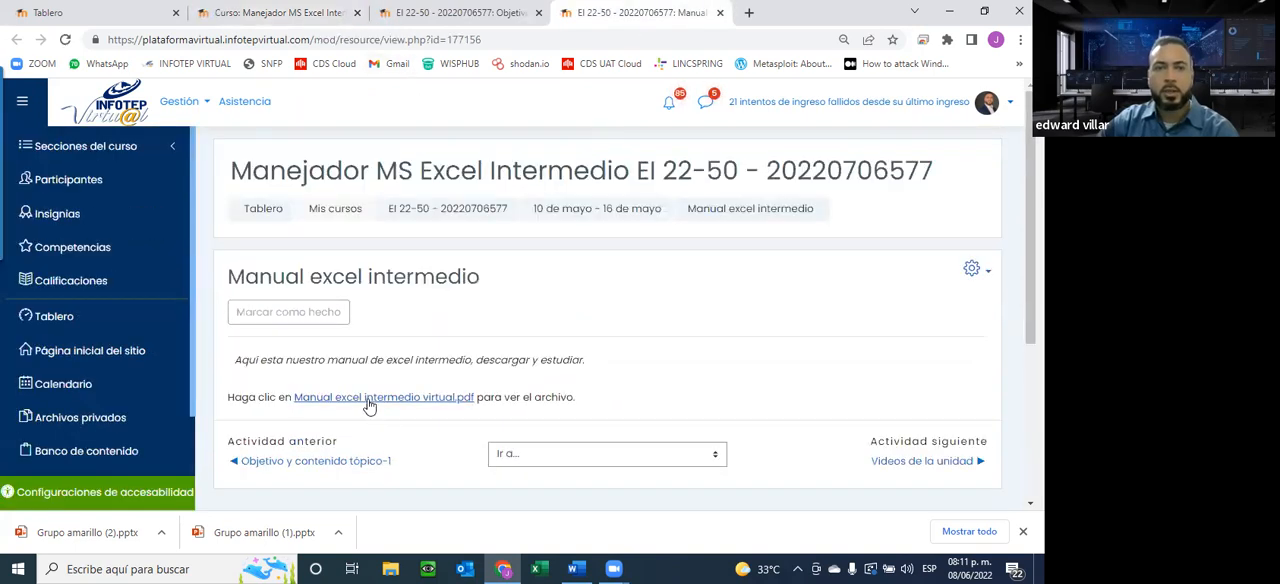
click(369, 398)
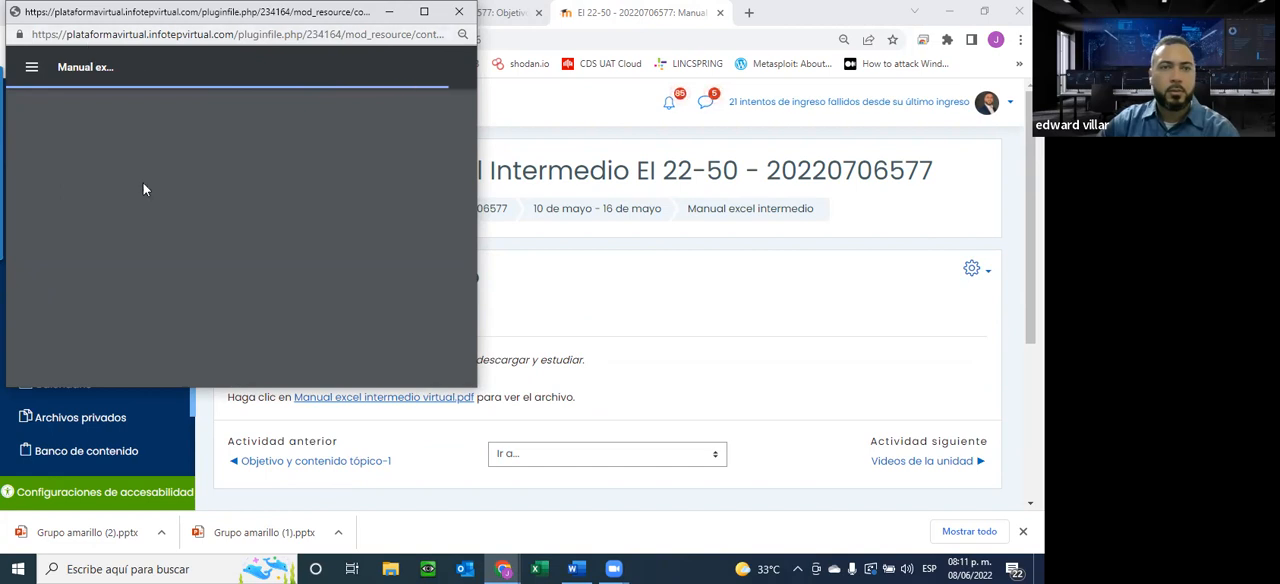
scroll(422, 201, down, 15)
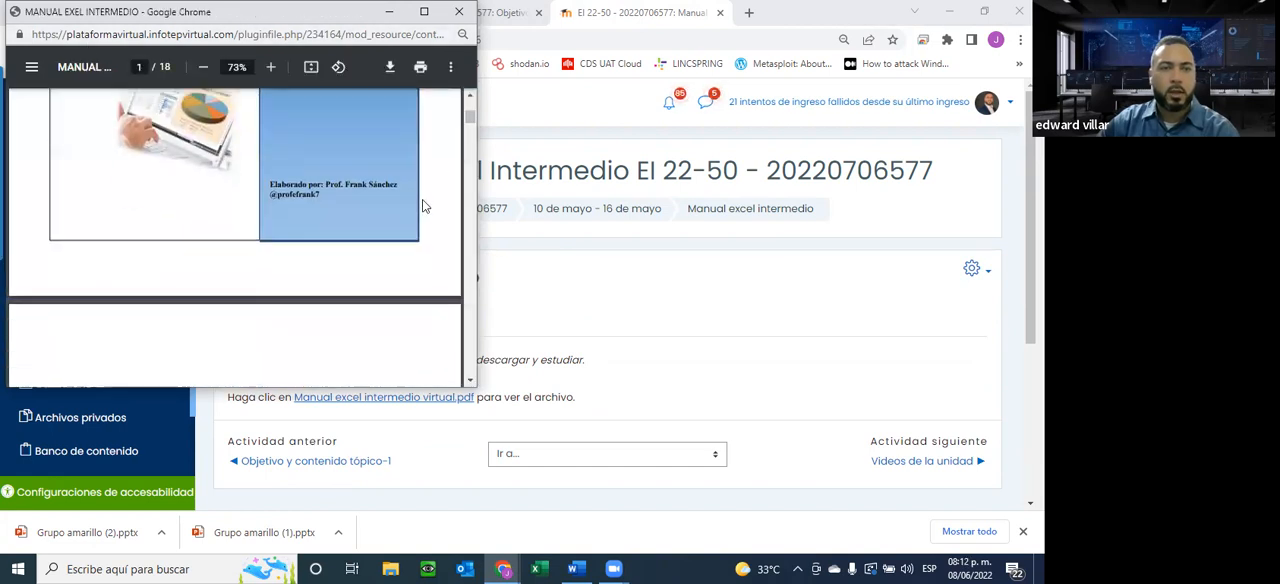
scroll(422, 205, down, 15)
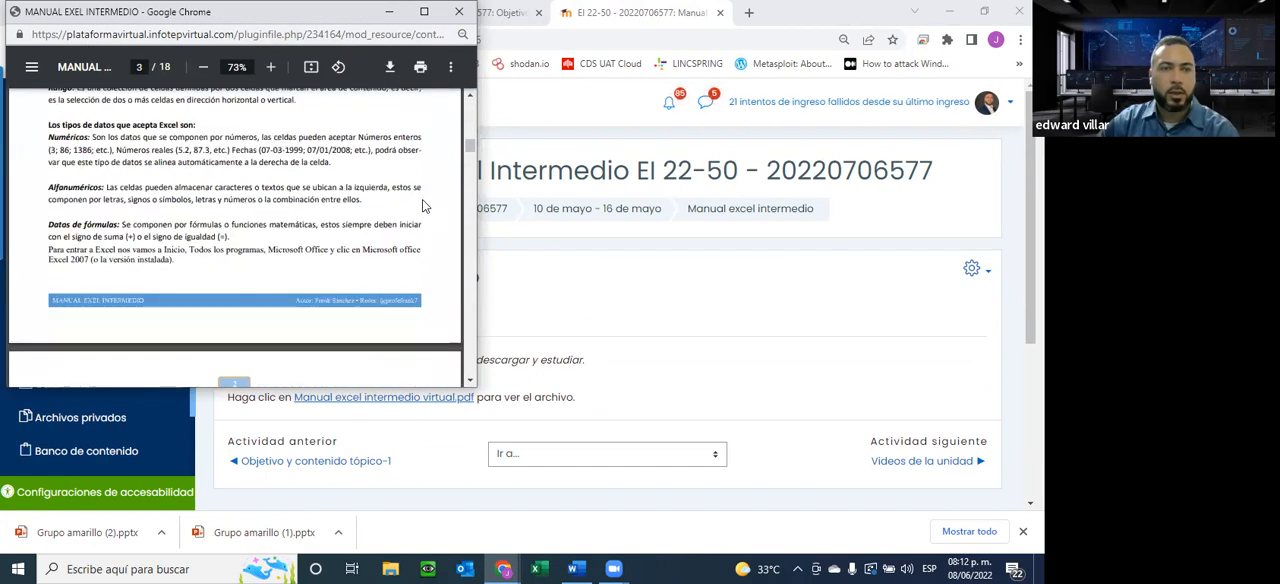
scroll(422, 205, down, 15)
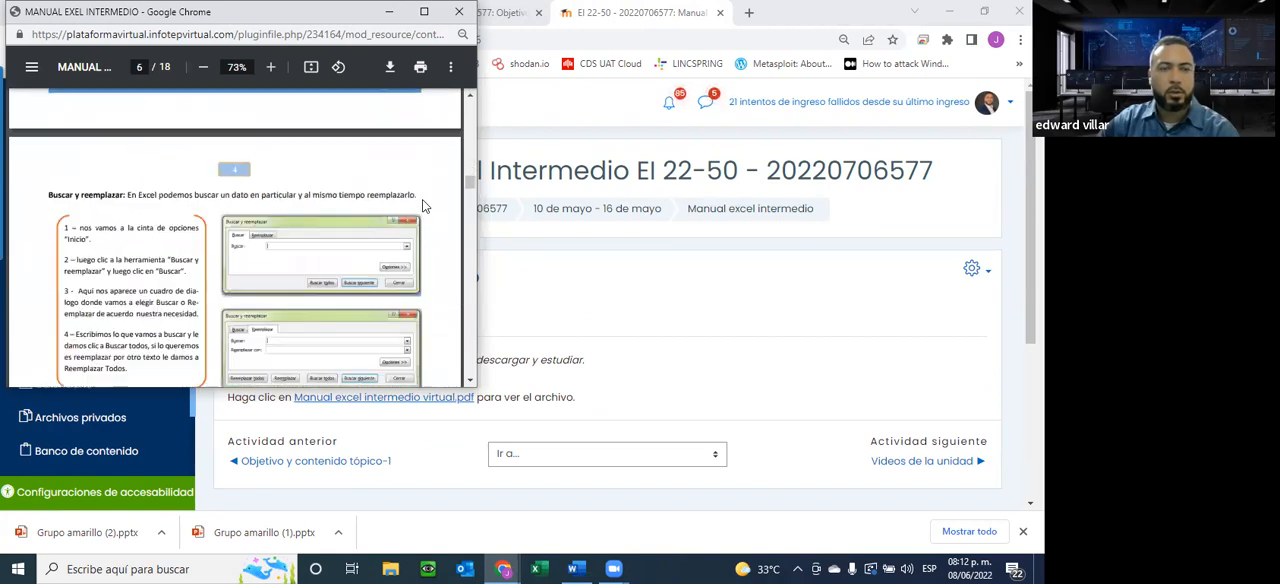
scroll(422, 199, down, 8)
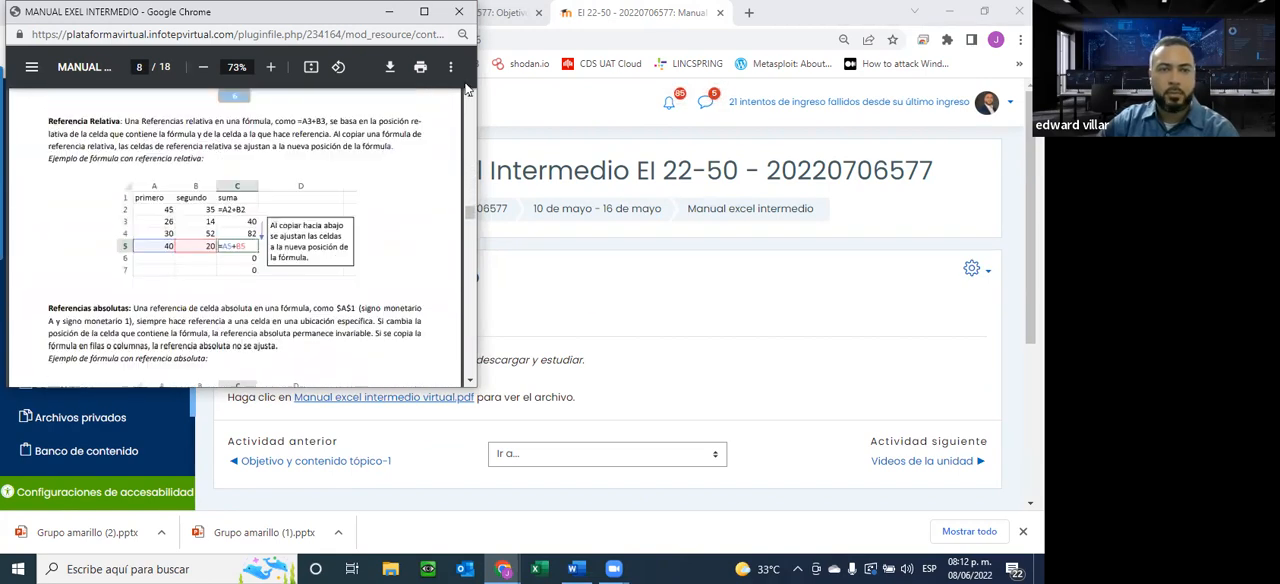
click(605, 18)
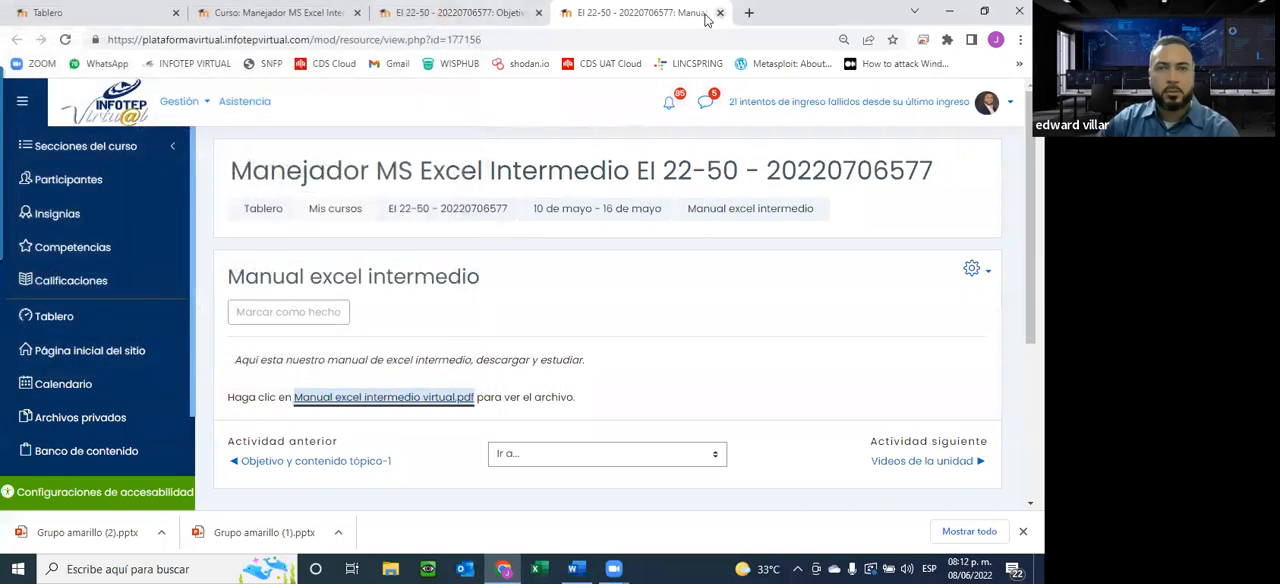
click(720, 12)
Review the theme, objective and content list of Objetivo y contenido tópico-1 and close its tab
scroll(439, 245, down, 2)
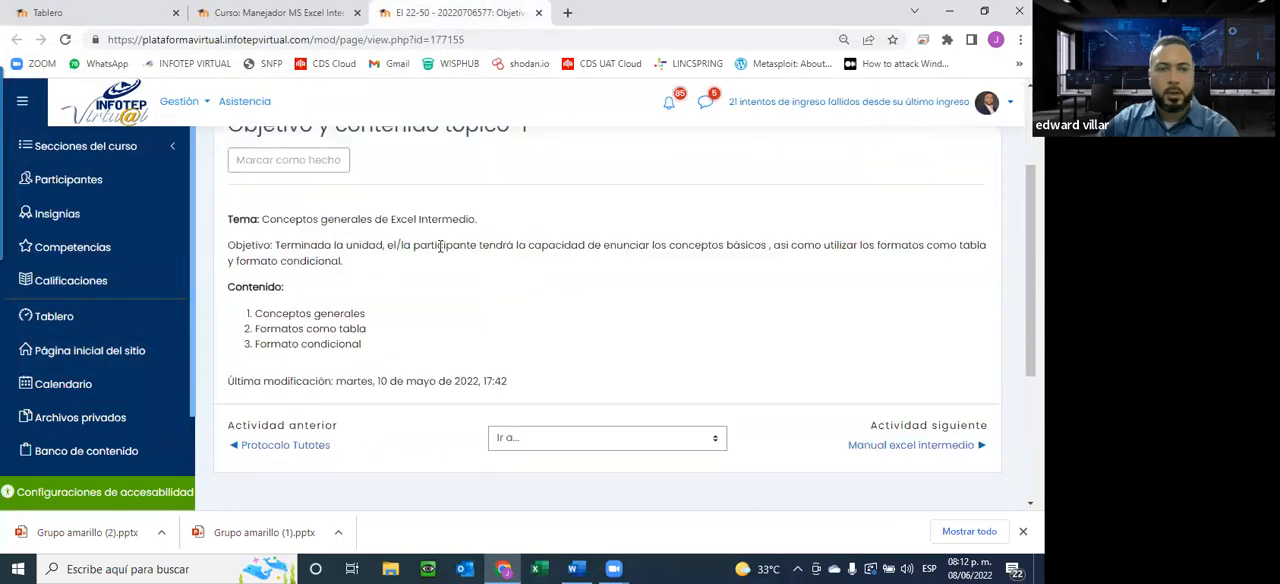
scroll(385, 231, up, 1)
scroll(426, 256, down, 2)
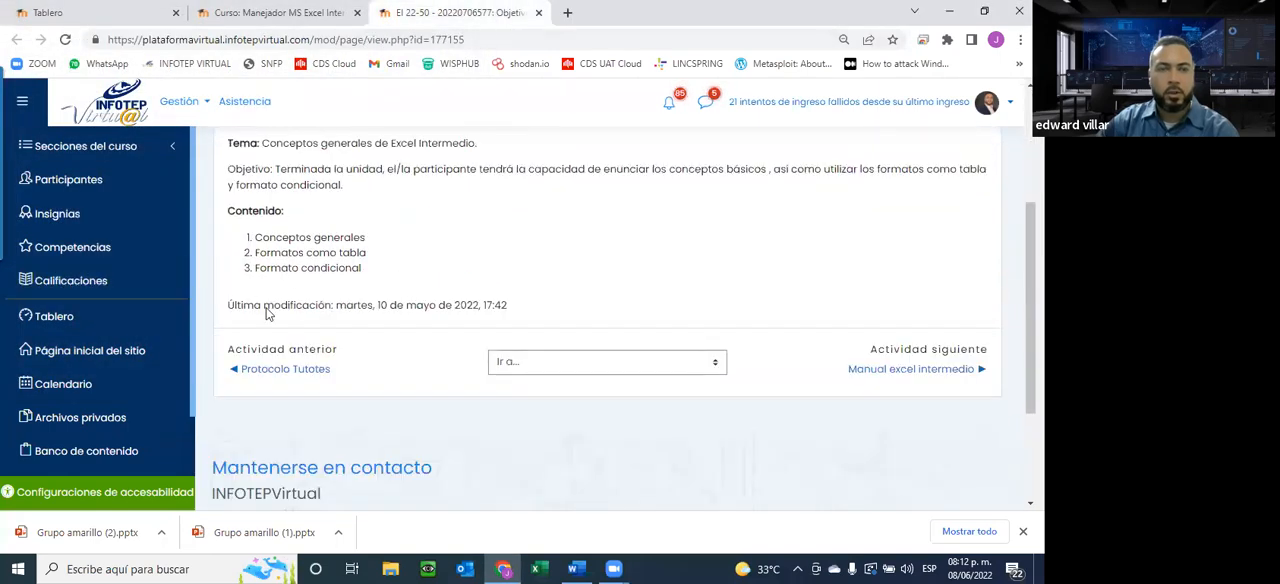
click(538, 12)
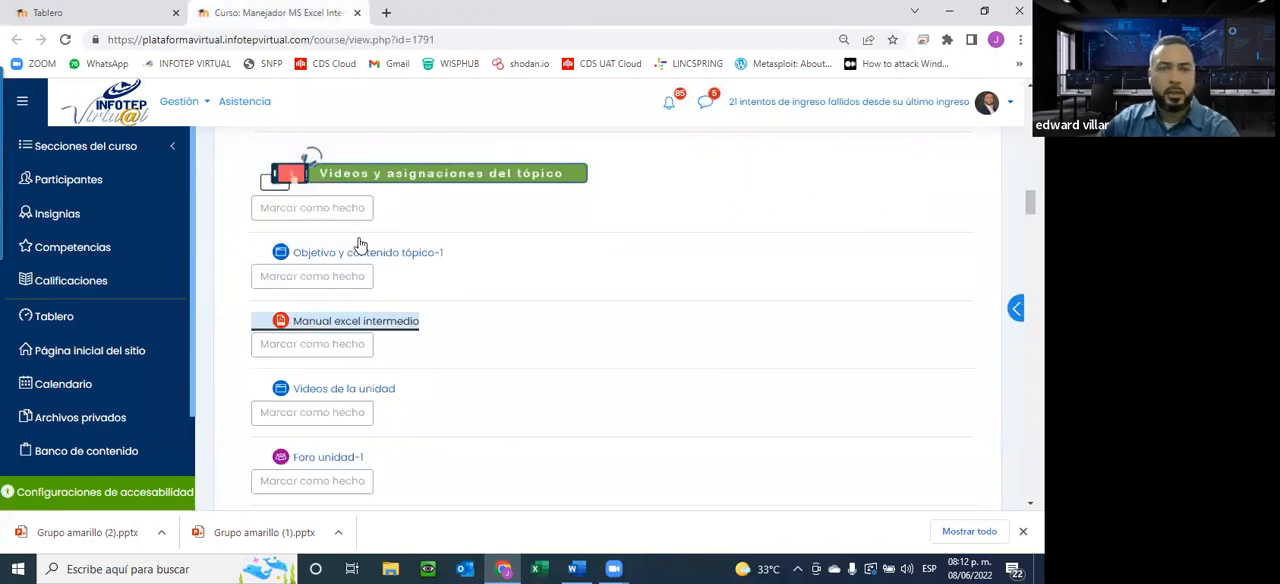
Open Videos de la unidad from the Unidad 1 resources in a new tab and switch to it
scroll(440, 315, down, 2)
scroll(420, 250, down, 1)
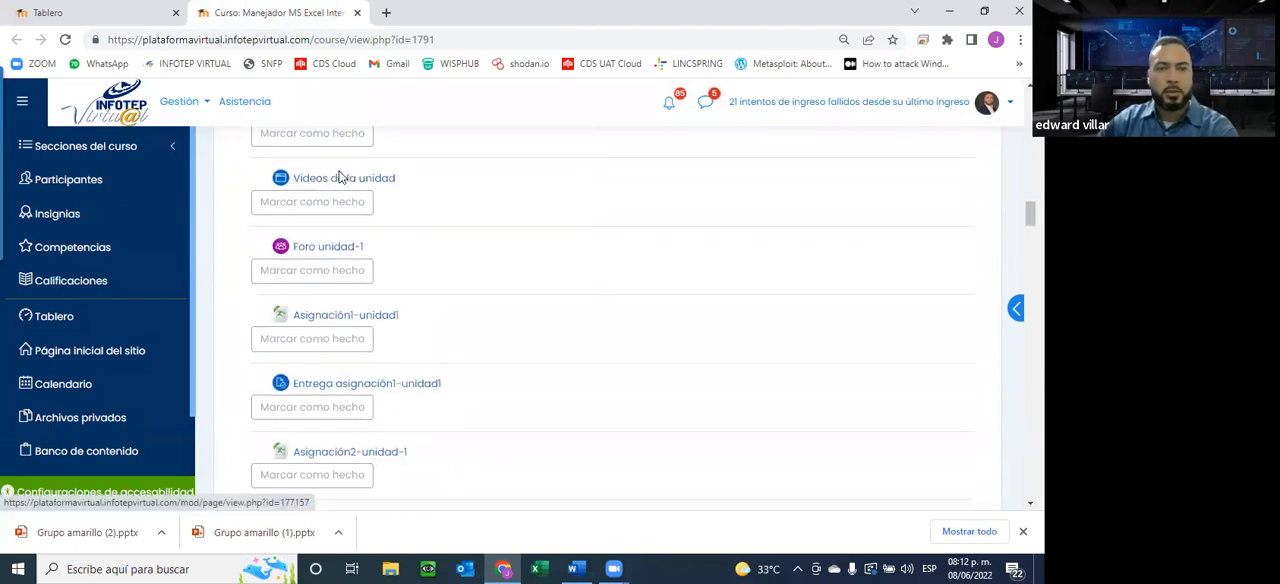
scroll(340, 178, up, 2)
right_click(319, 309)
click(372, 325)
scroll(407, 380, down, 1)
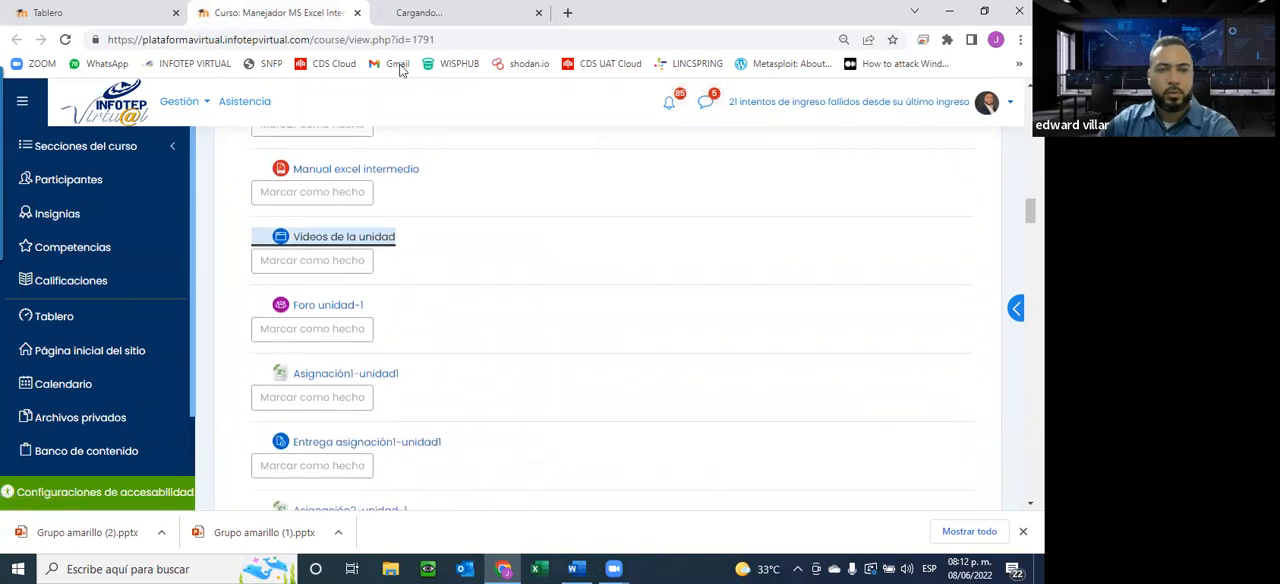
click(410, 13)
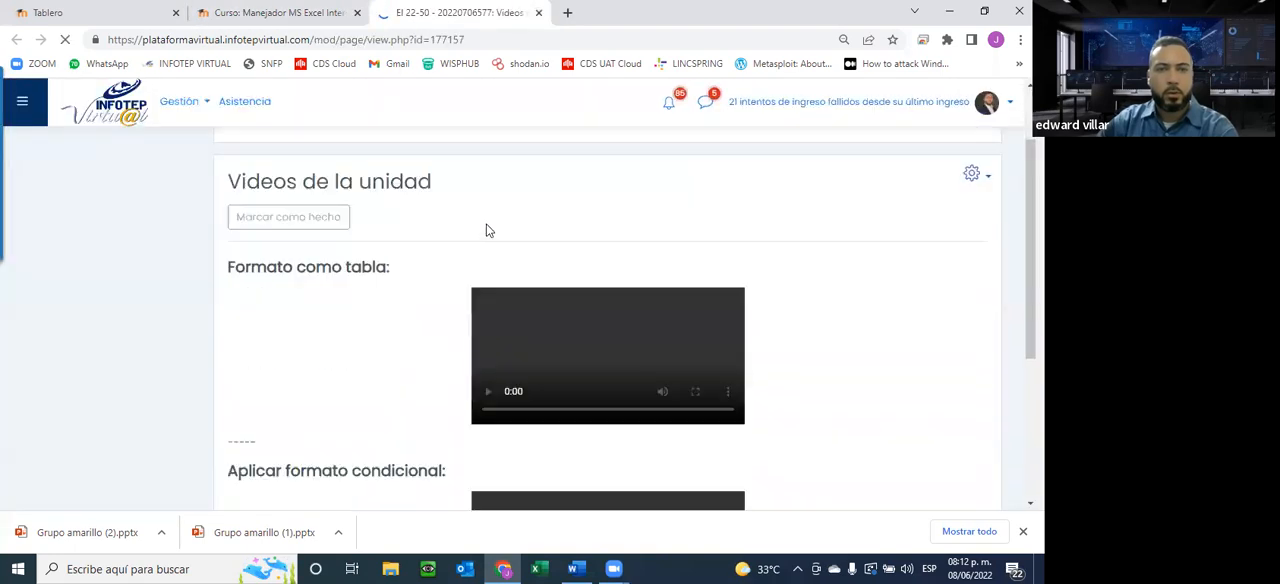
Examine the Formato como tabla and Aplicar formato condicional videos on the Videos de la unidad page
scroll(488, 230, down, 1)
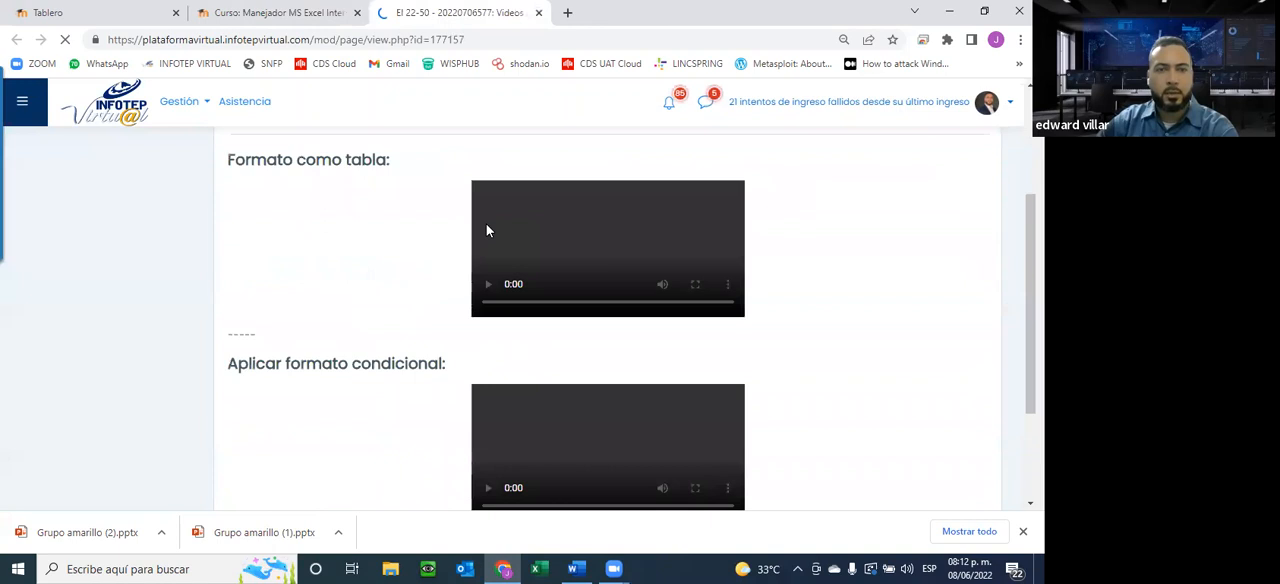
scroll(437, 268, down, 1)
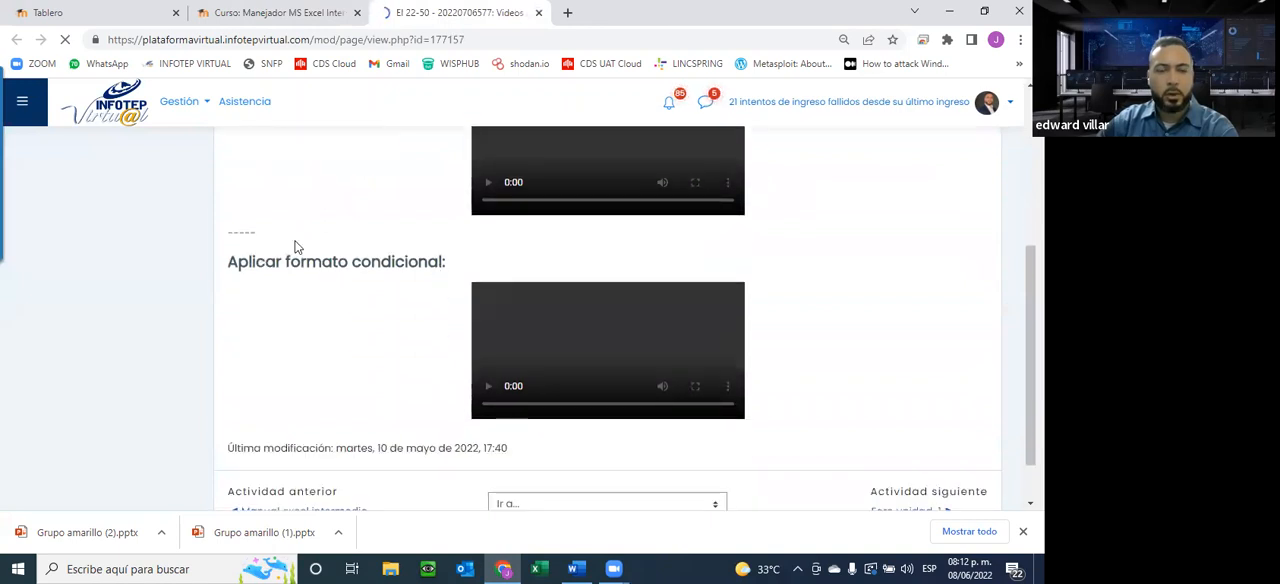
scroll(399, 309, up, 2)
scroll(399, 309, down, 2)
scroll(399, 309, up, 2)
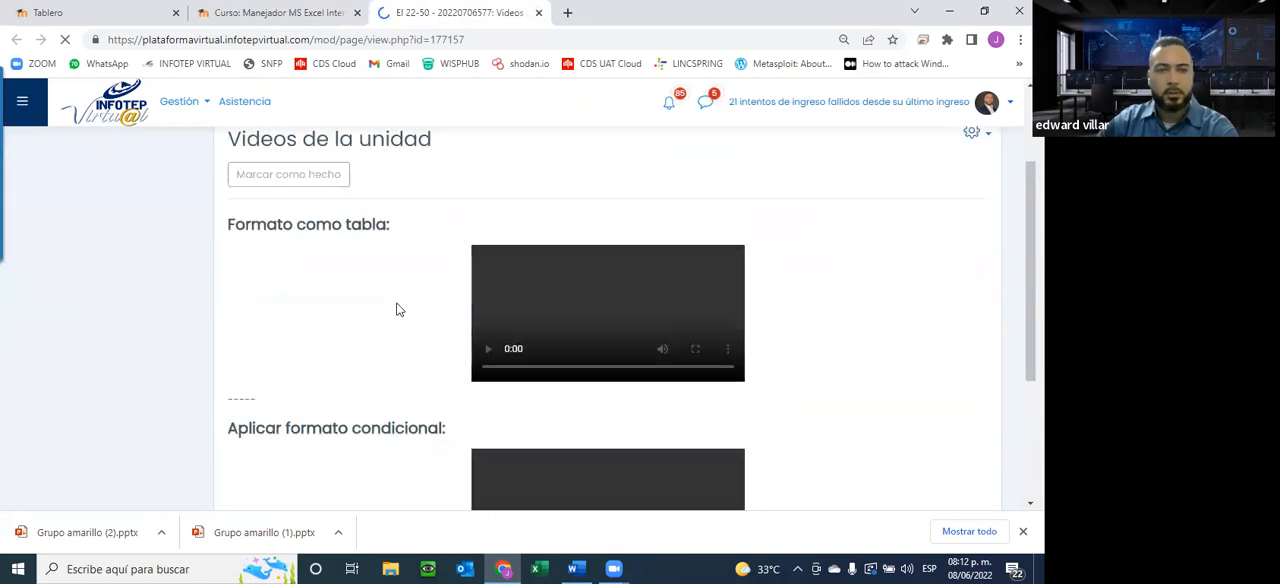
scroll(396, 309, down, 2)
scroll(396, 312, up, 2)
scroll(396, 315, down, 1)
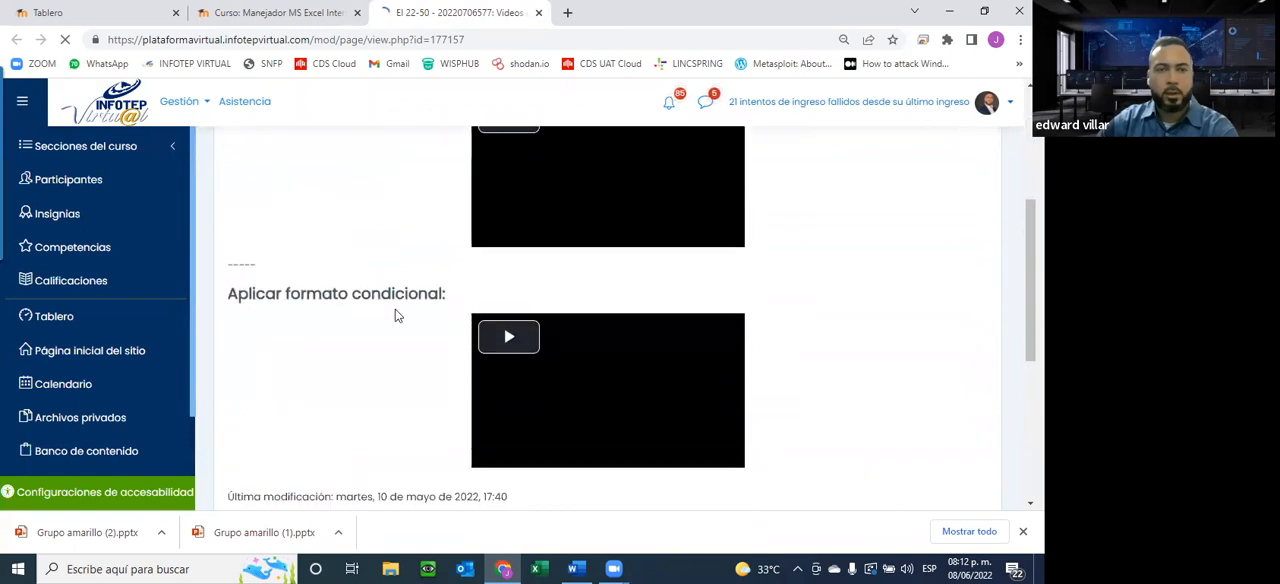
scroll(399, 313, down, 2)
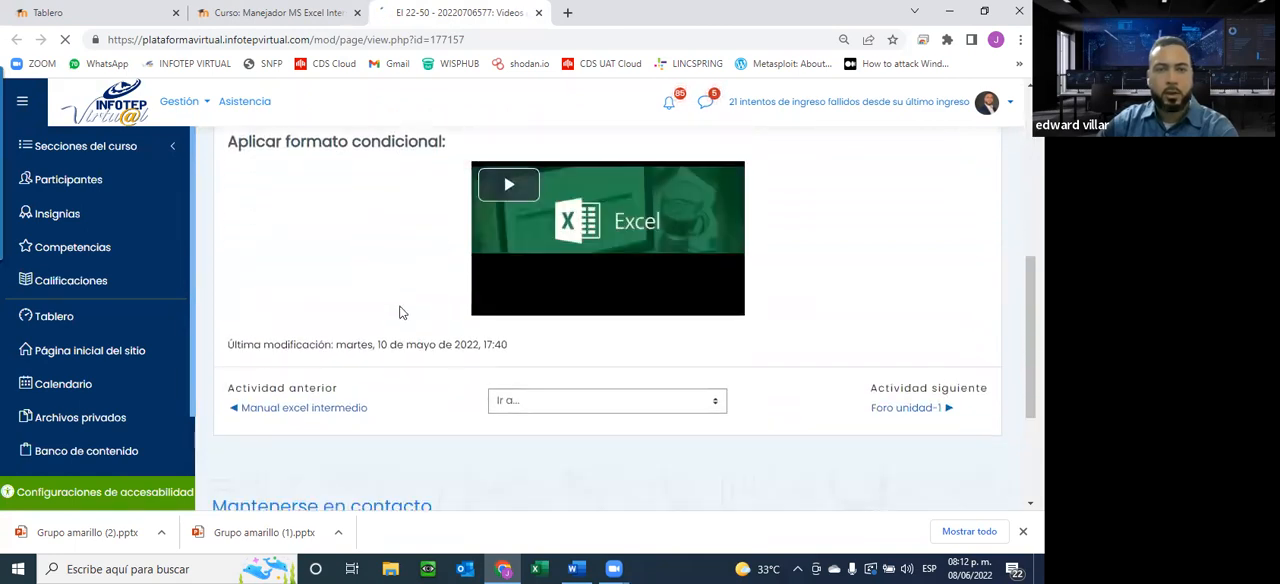
scroll(399, 313, up, 3)
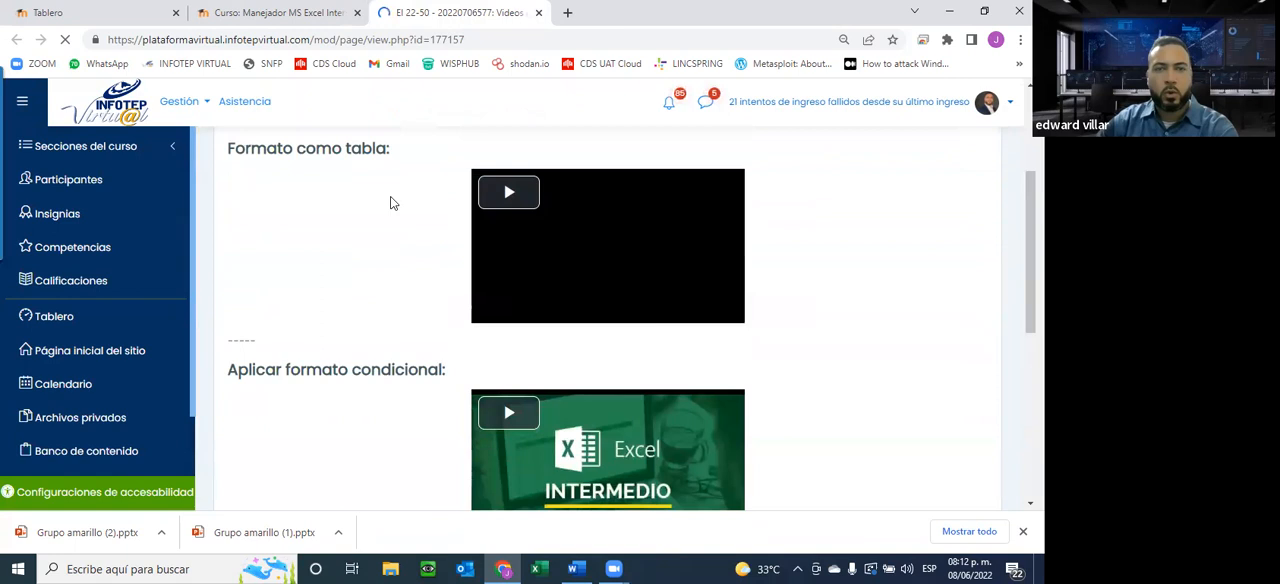
Return to the course page and open Entrega asignación1-unidad1 and Entrega asignación2-unidad1 in separate new tabs
click(232, 8)
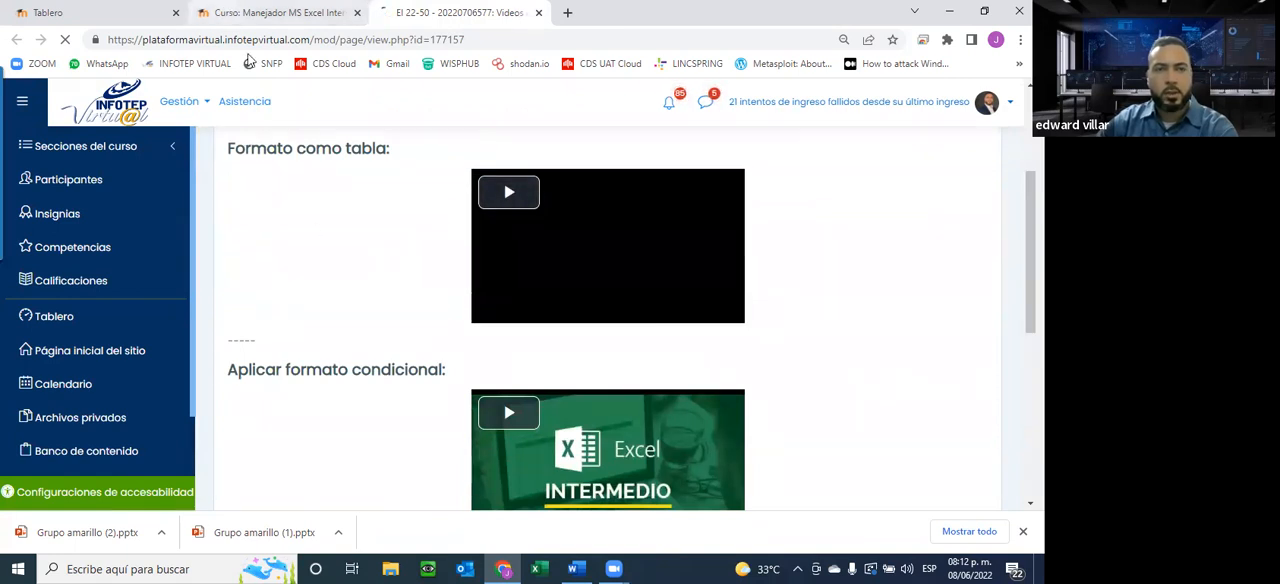
scroll(312, 230, down, 2)
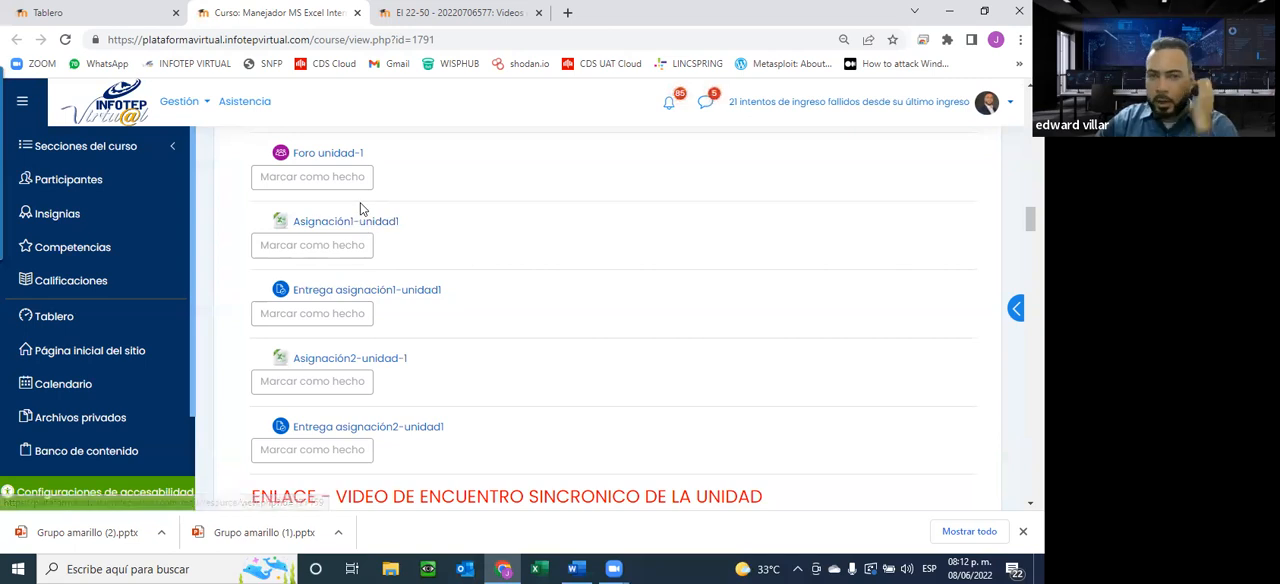
right_click(362, 292)
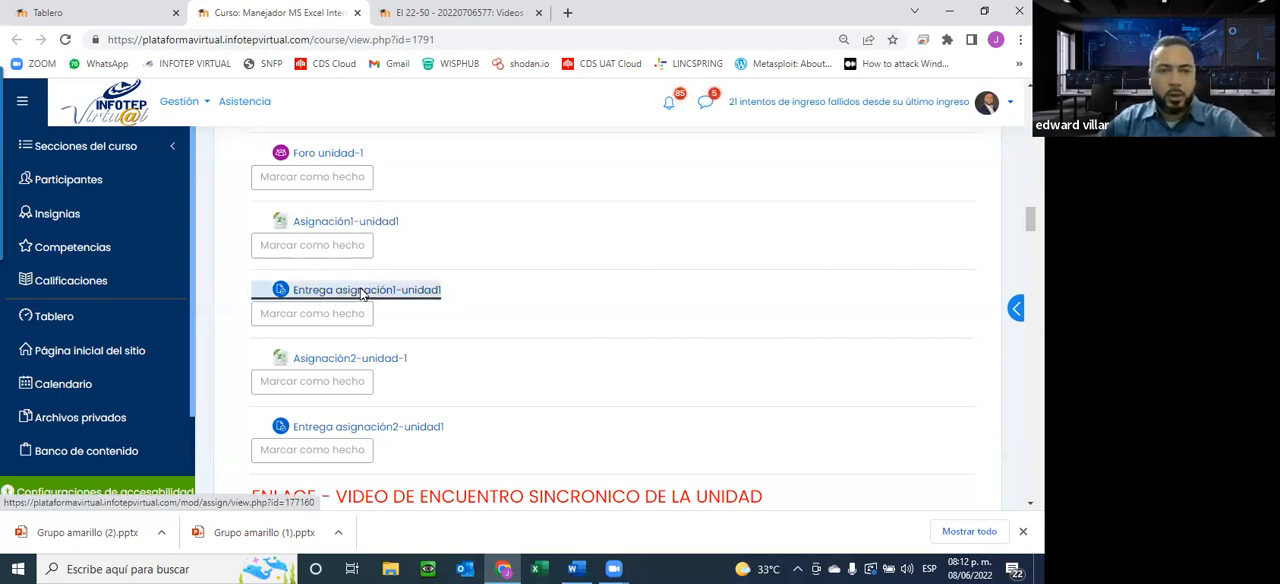
click(405, 297)
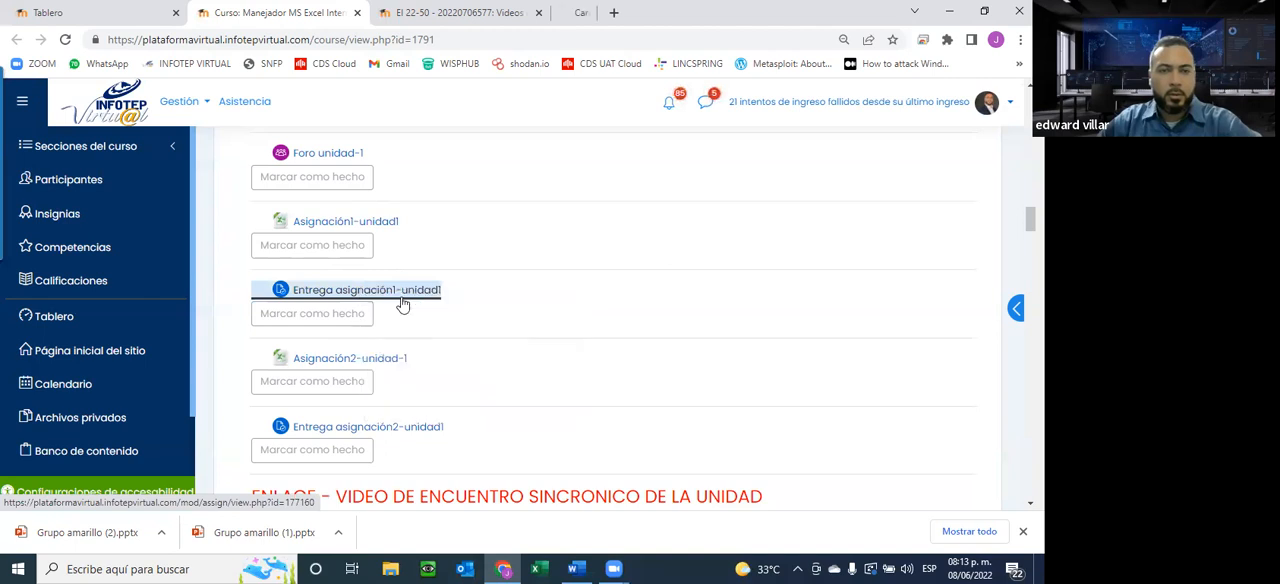
right_click(355, 434)
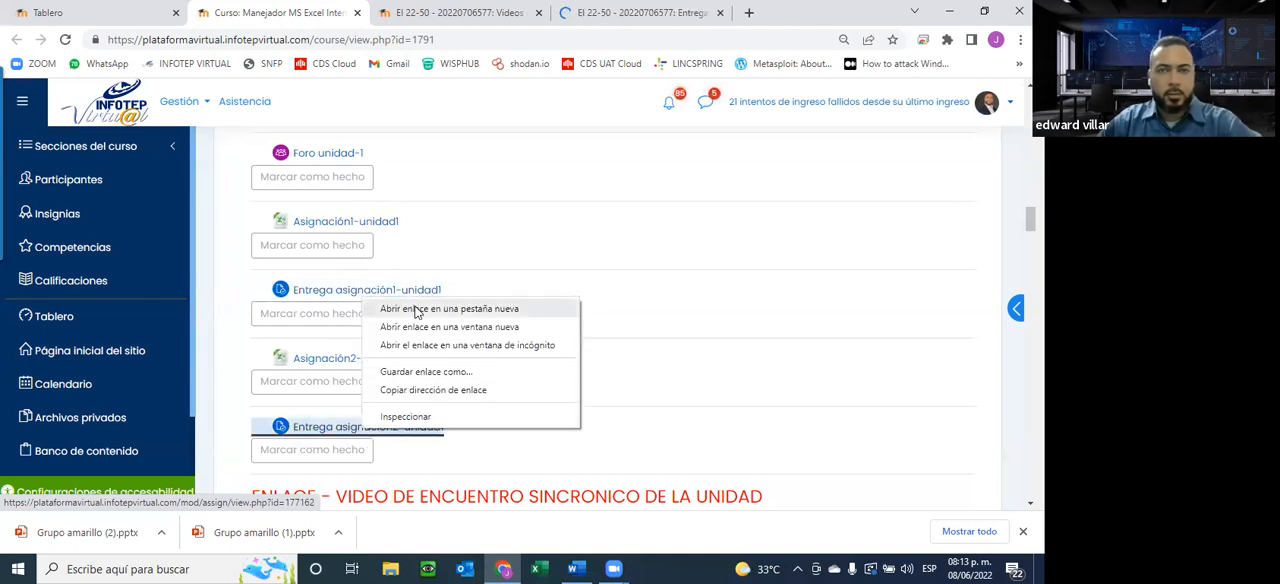
click(395, 305)
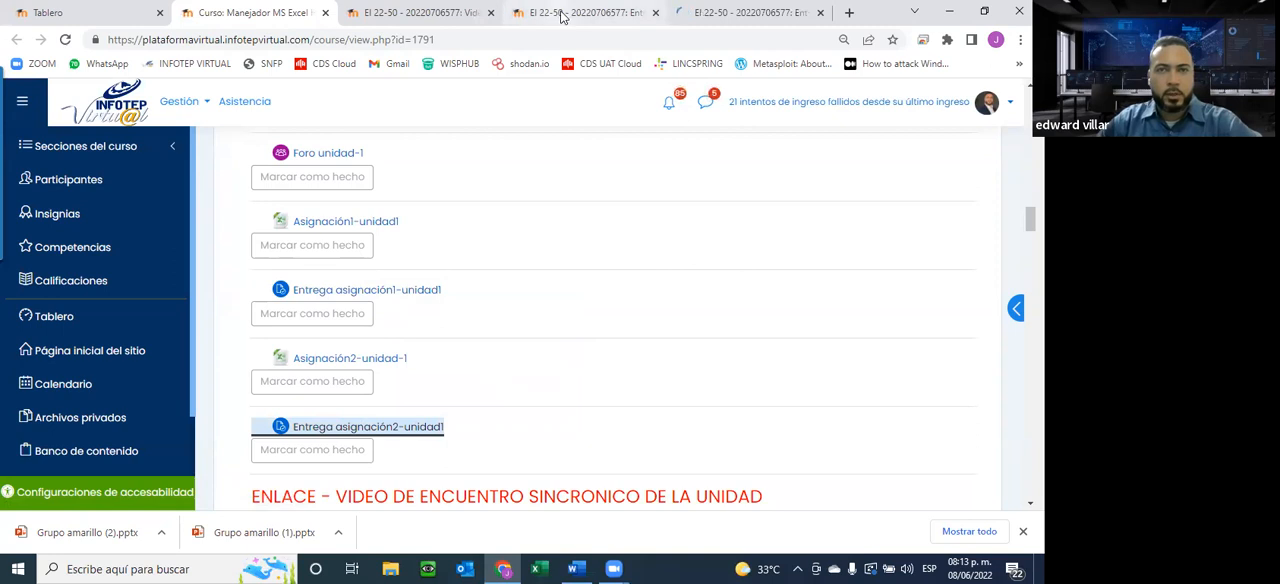
Review the grading summary of Entrega asignación1-unidad1, and close its tab and the Videos de la unidad tab
click(565, 14)
scroll(575, 260, down, 3)
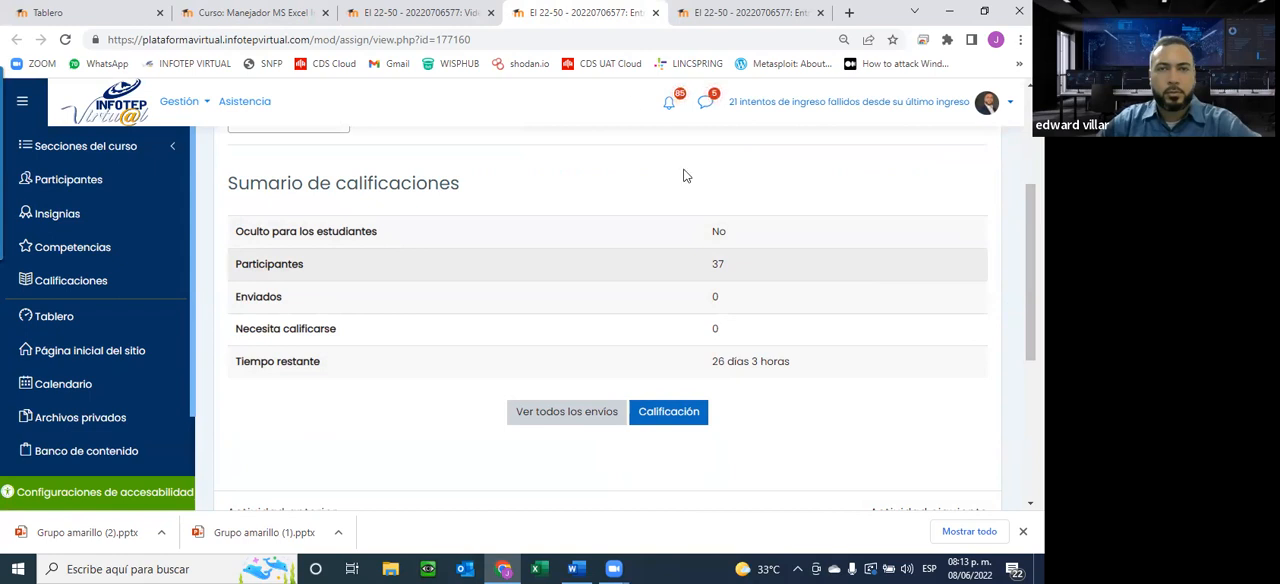
click(656, 13)
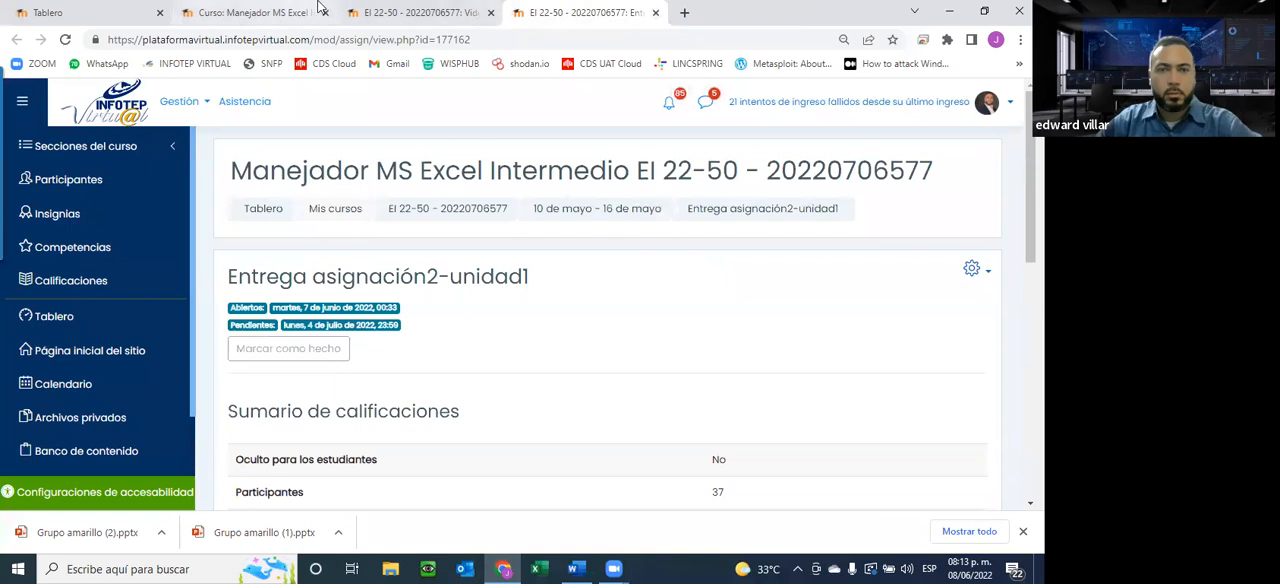
click(420, 13)
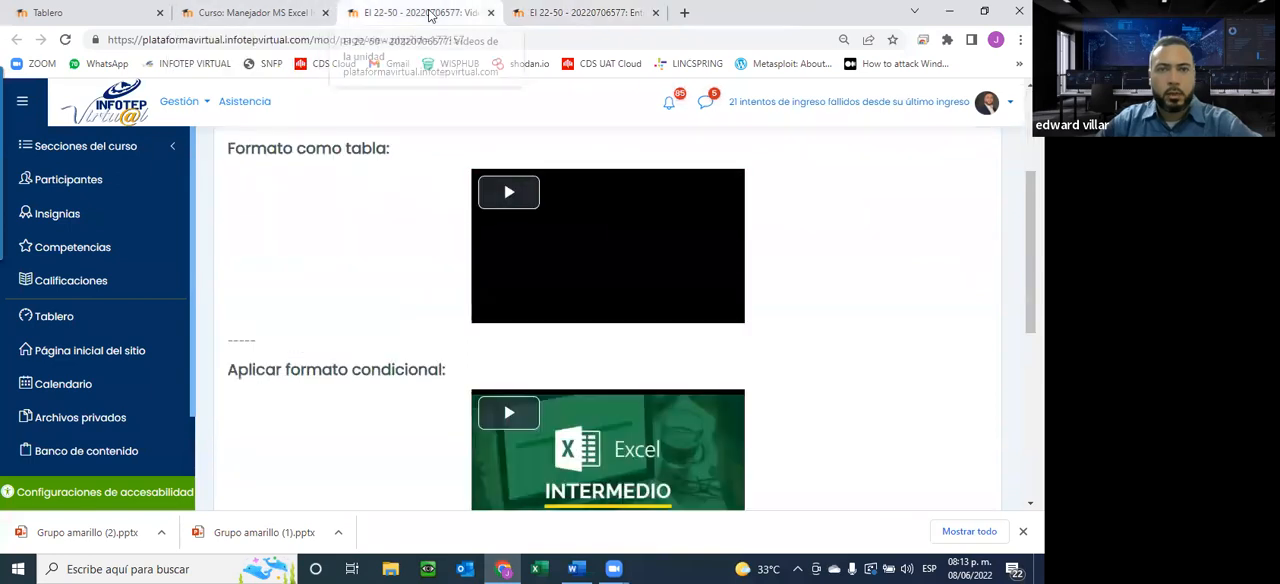
click(490, 13)
Examine the dates and grading summary of Entrega asignación2-unidad1, briefly checking back on the course page
scroll(603, 317, down, 2)
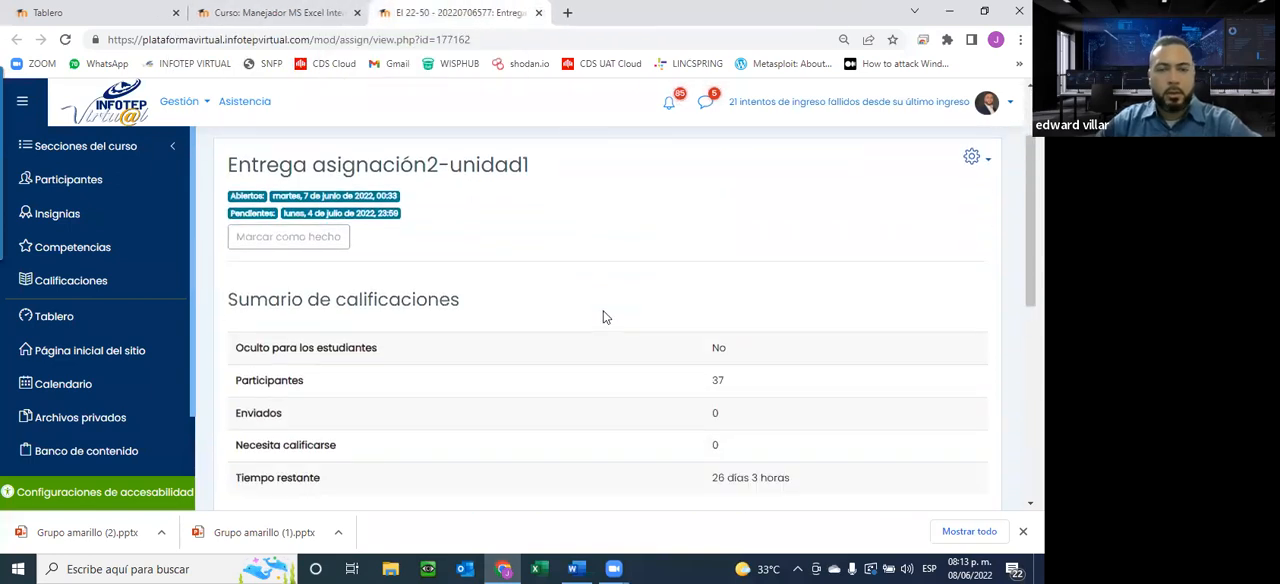
scroll(603, 317, up, 2)
click(285, 13)
scroll(437, 256, up, 20)
scroll(443, 262, up, 3)
click(455, 13)
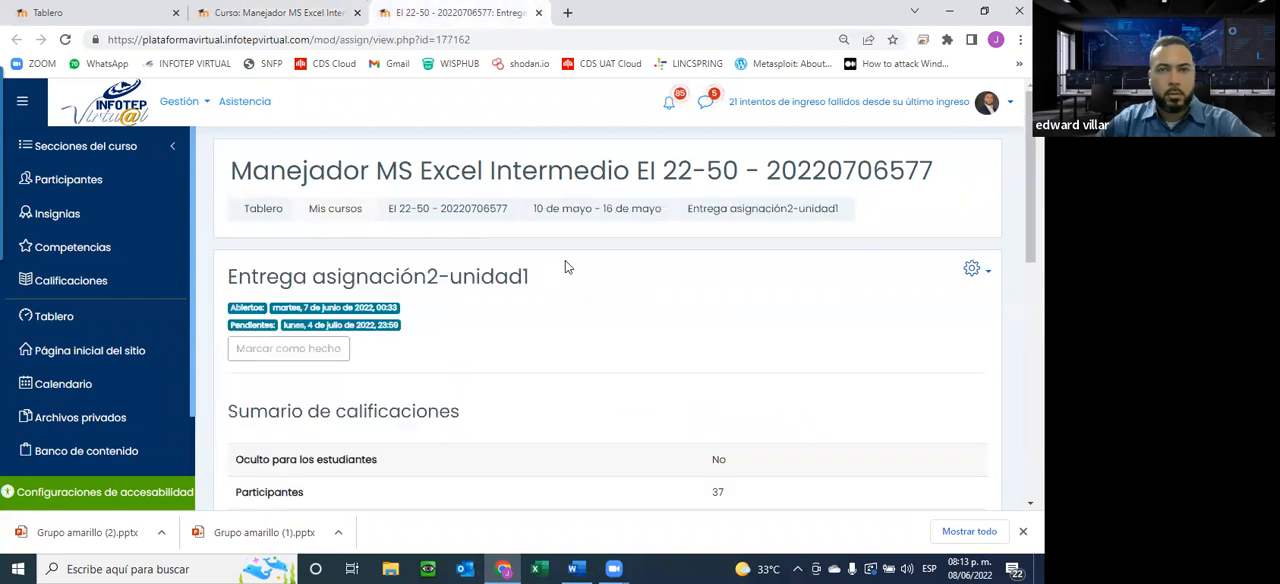
Recheck the Entrega asignación2-unidad1 grading summary, glance at the dashboard and course page, and close the submission's tab
scroll(565, 265, down, 3)
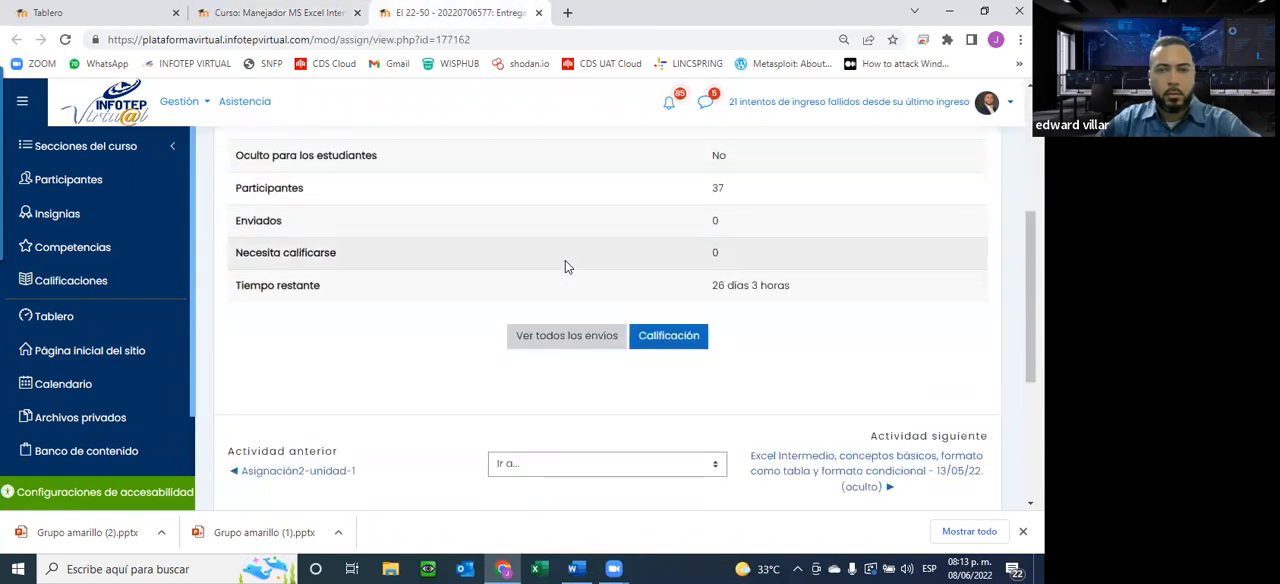
scroll(565, 265, up, 3)
scroll(565, 265, up, 1)
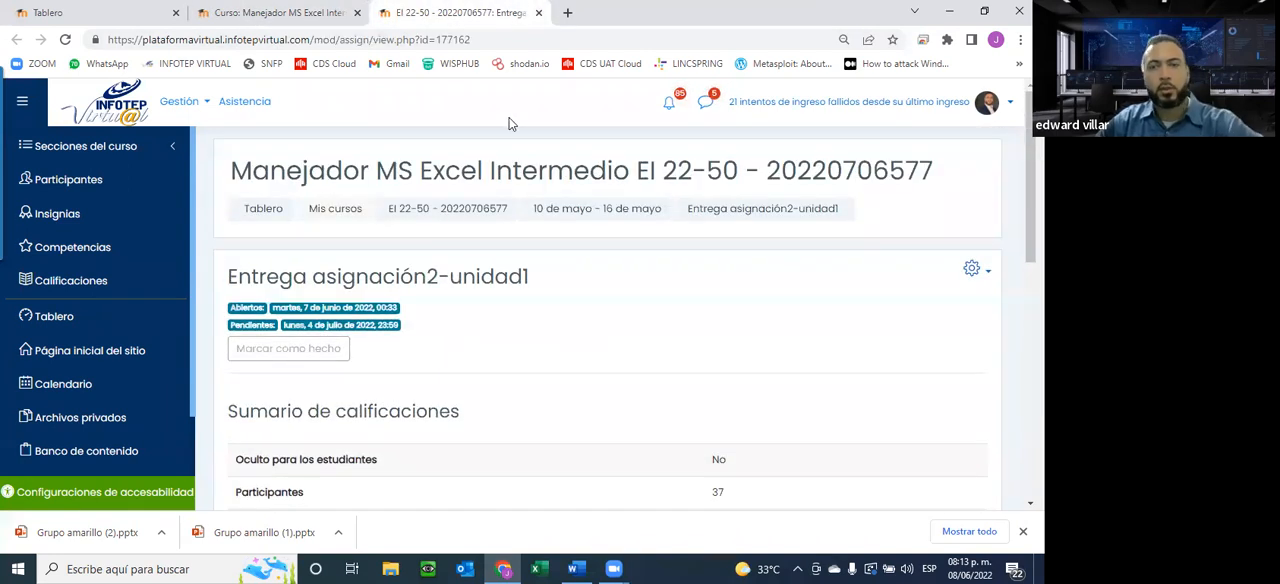
click(298, 14)
click(47, 12)
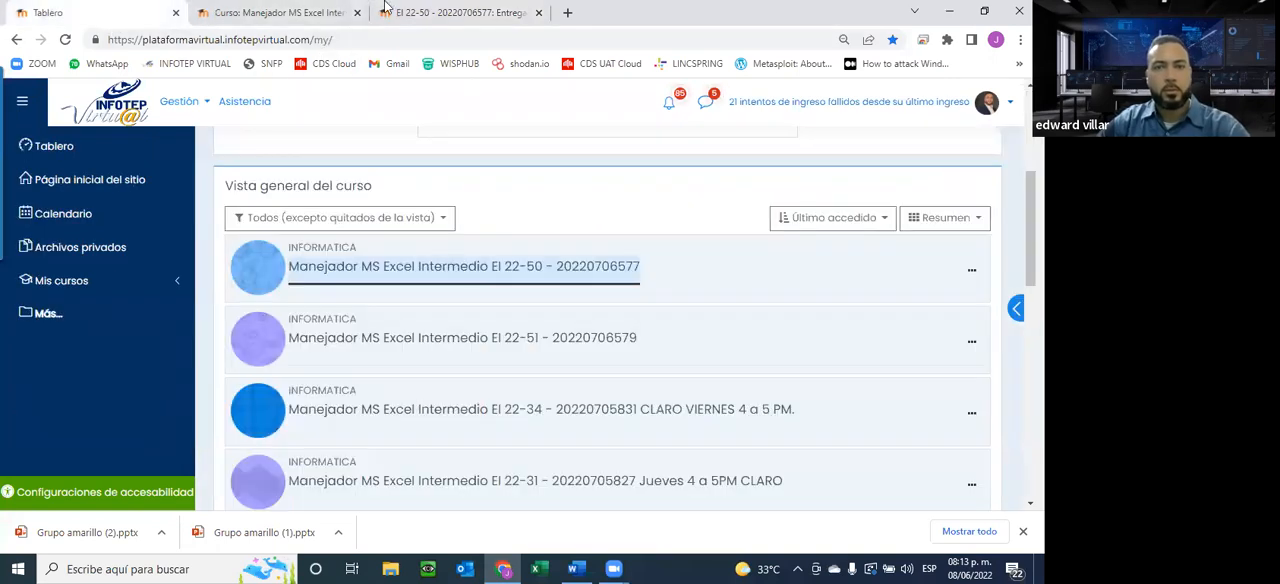
click(324, 12)
click(453, 13)
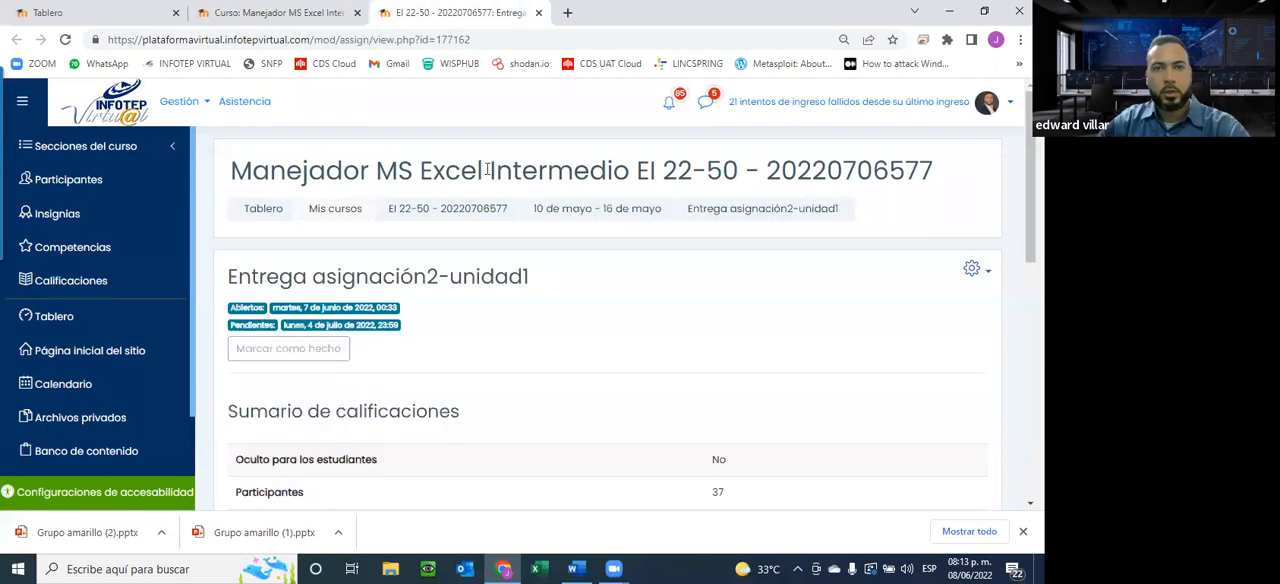
scroll(488, 171, down, 4)
click(539, 13)
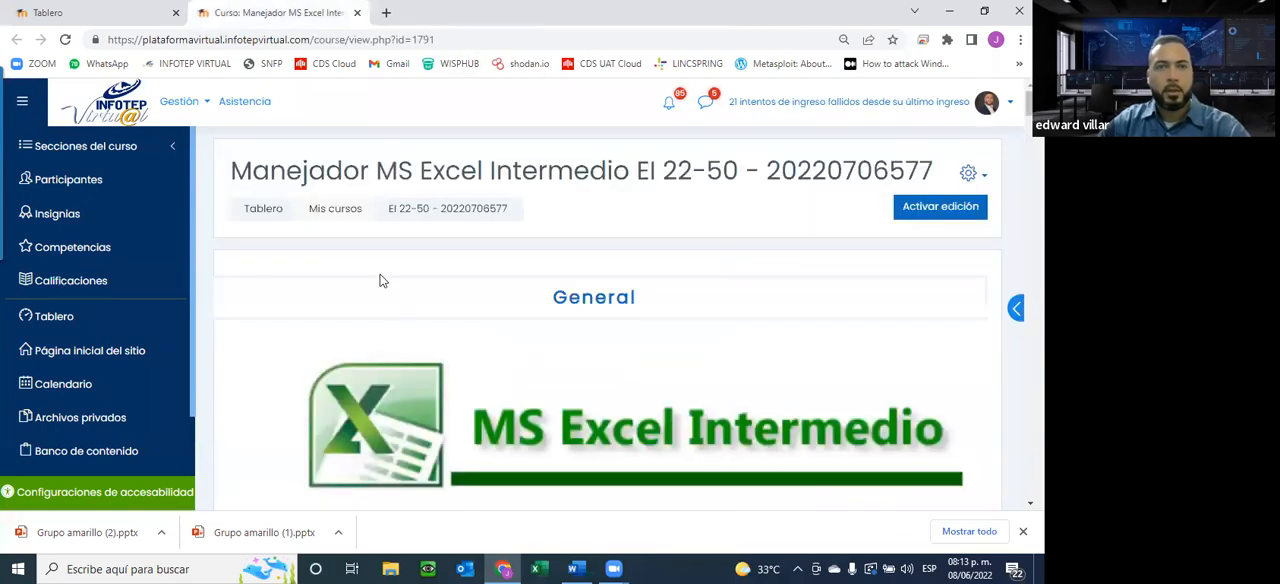
Examine the Unidad-2 introduction on the course page with its topic instructions, objectives and content, and videos
scroll(381, 279, down, 10)
scroll(381, 280, down, 6)
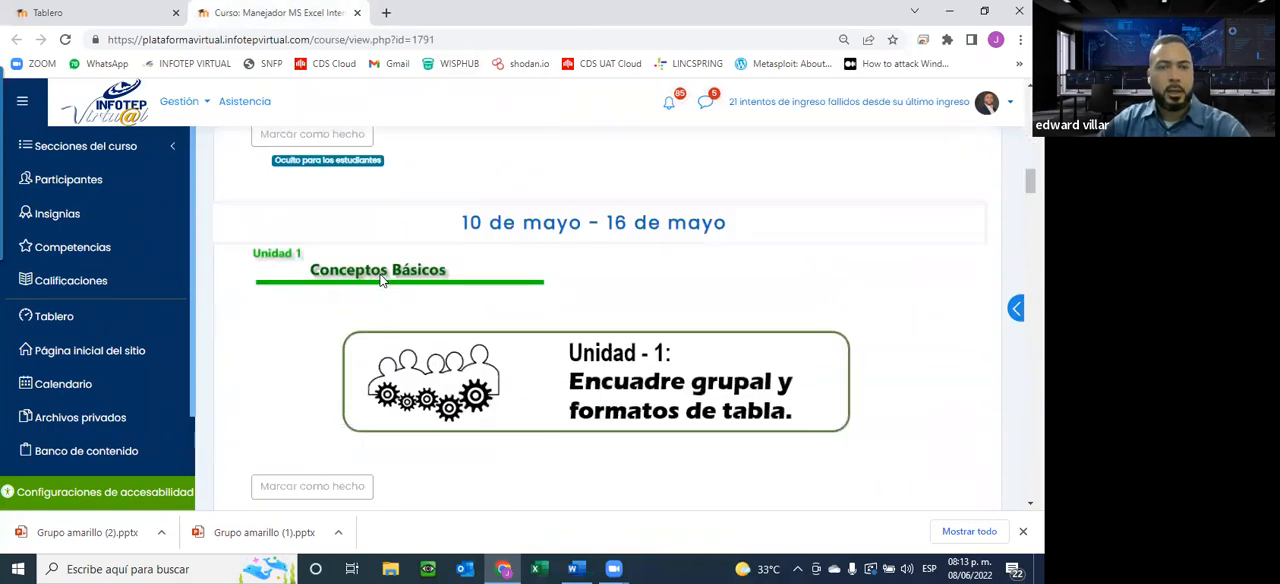
scroll(380, 279, down, 5)
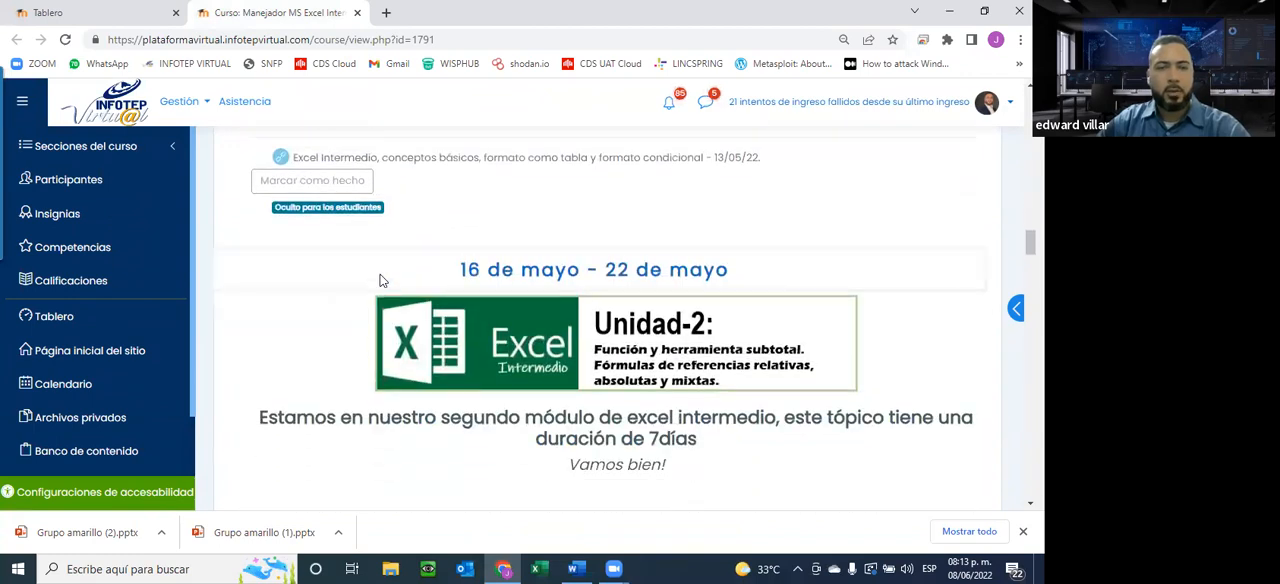
scroll(660, 250, down, 2)
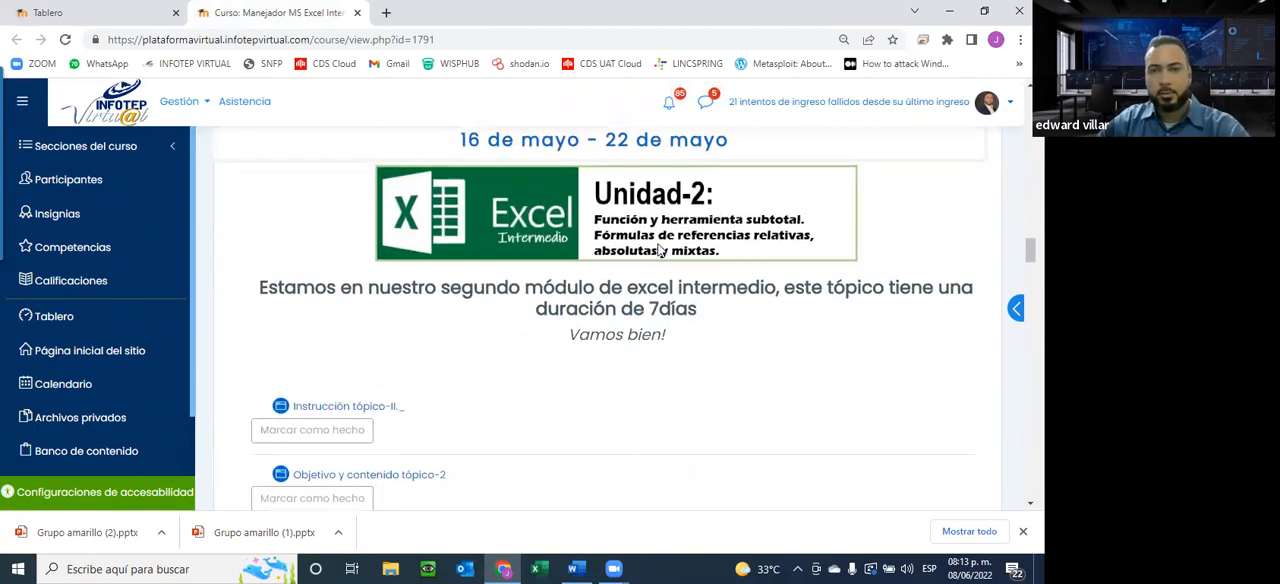
scroll(657, 250, up, 3)
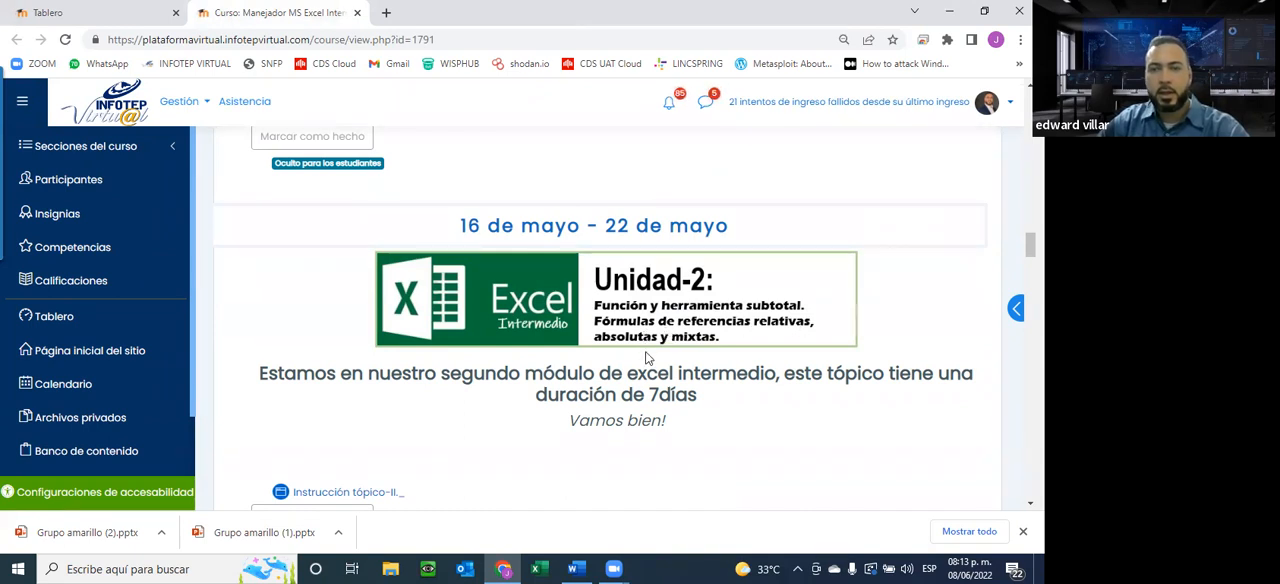
scroll(718, 344, down, 3)
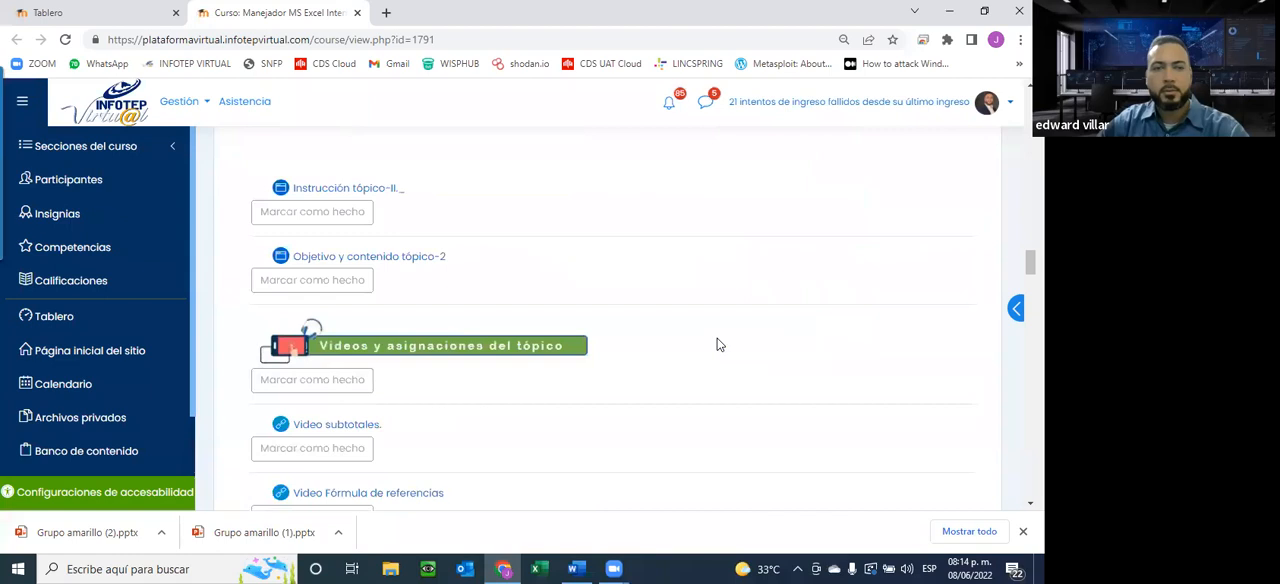
scroll(716, 344, down, 2)
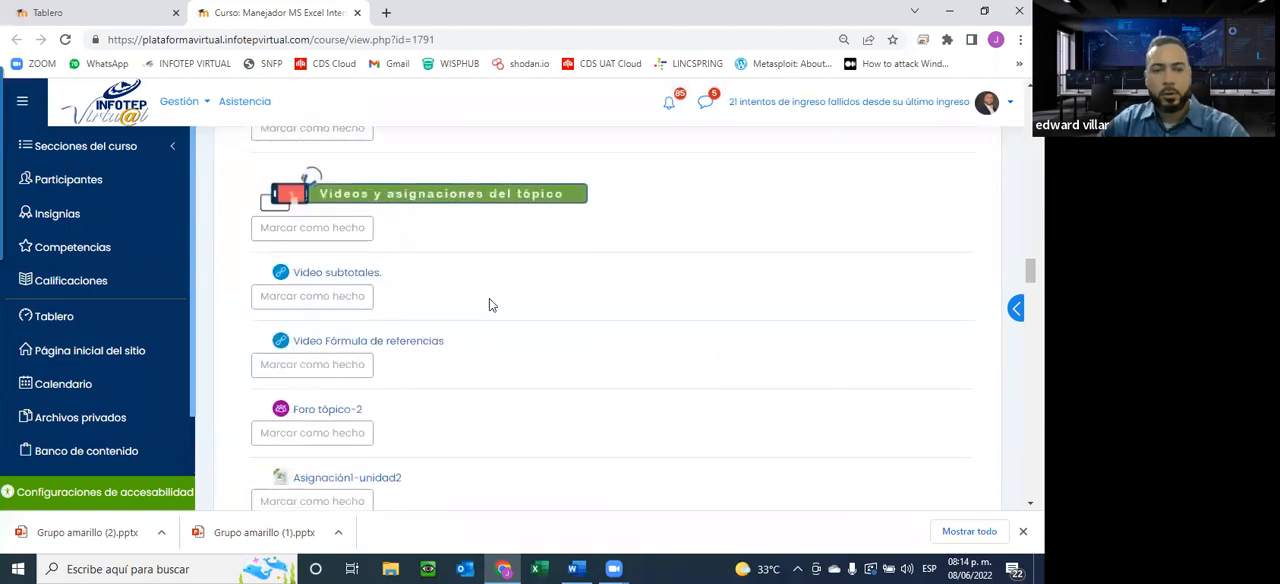
scroll(394, 263, up, 3)
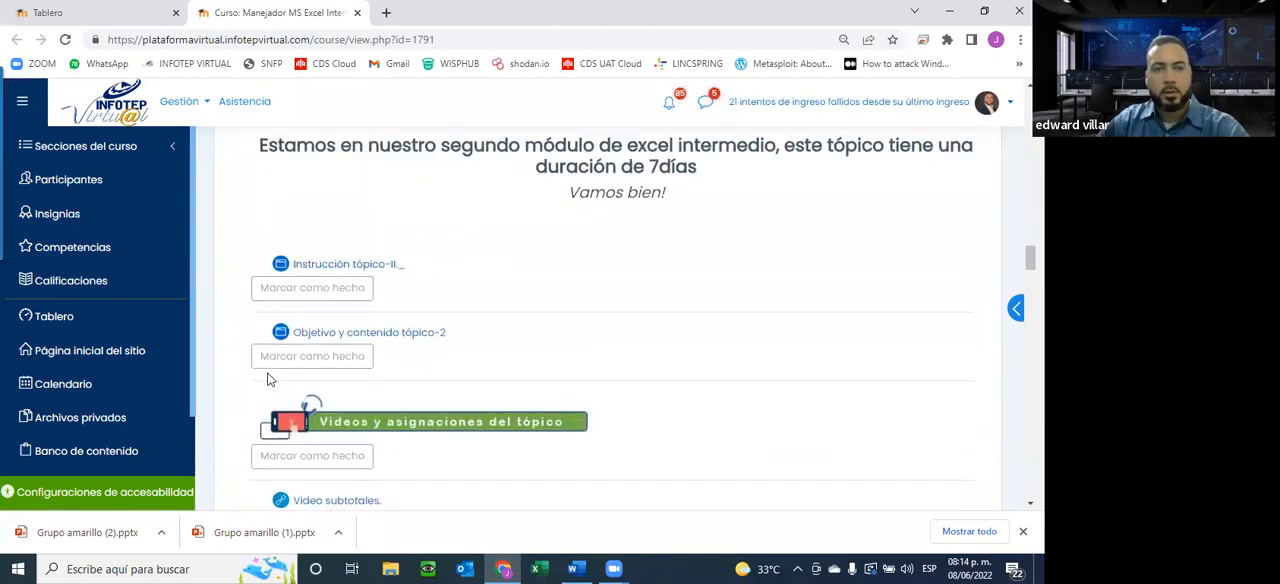
scroll(268, 379, down, 4)
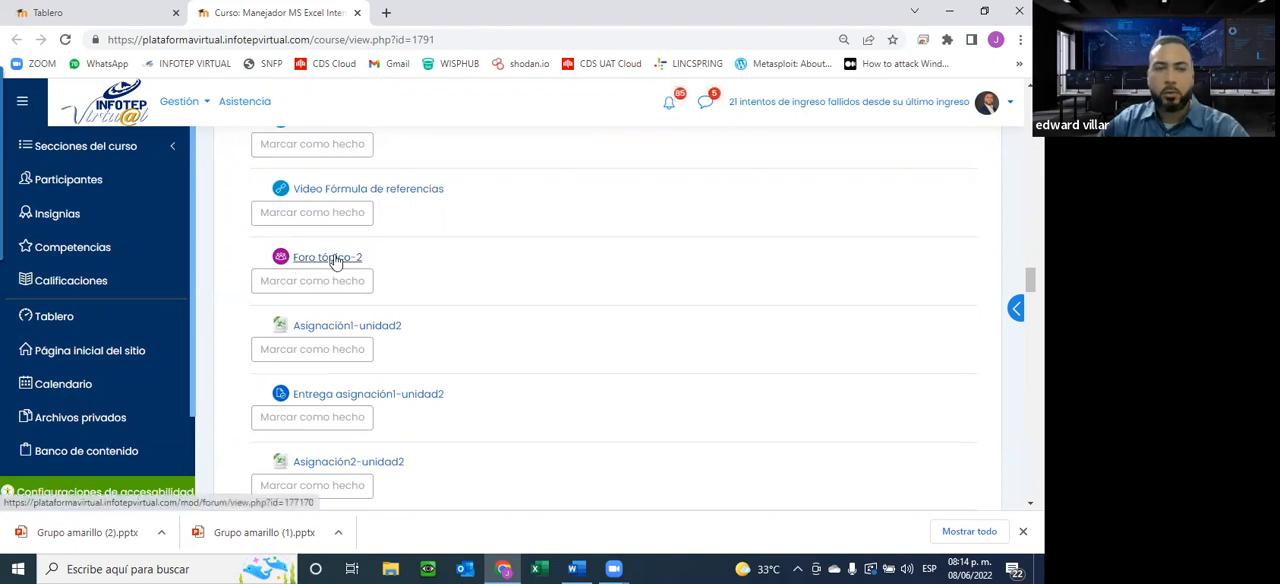
Examine the Unidad-2 forum, its two assignments with their submission links, and the synchronous meeting video section
scroll(417, 280, up, 3)
scroll(307, 311, down, 2)
scroll(318, 340, down, 2)
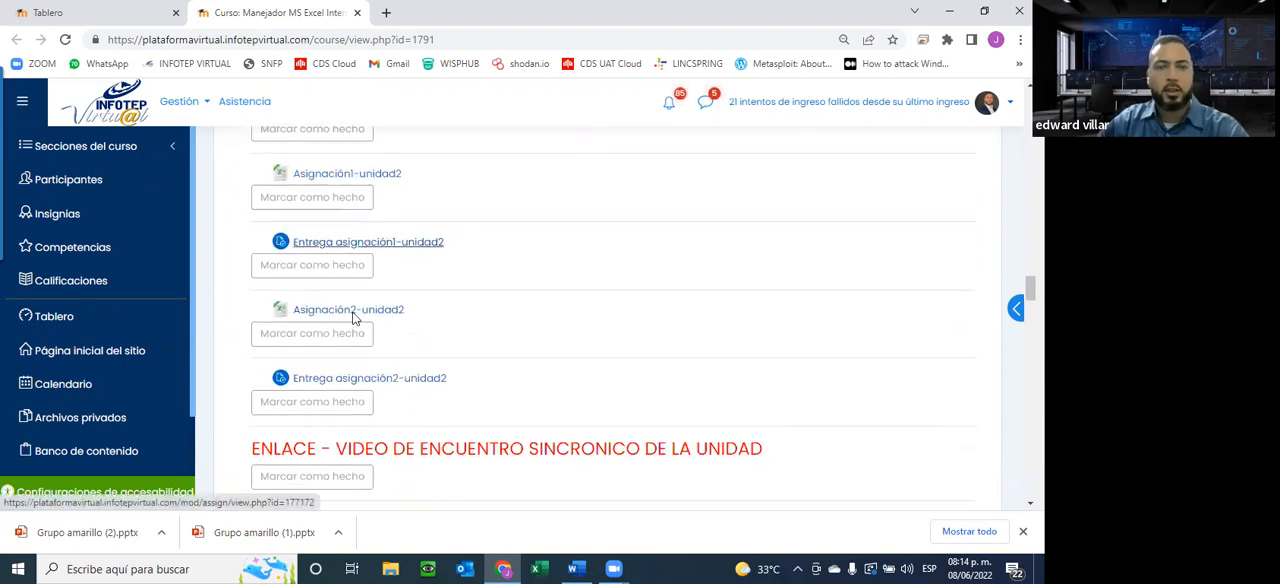
click(498, 124)
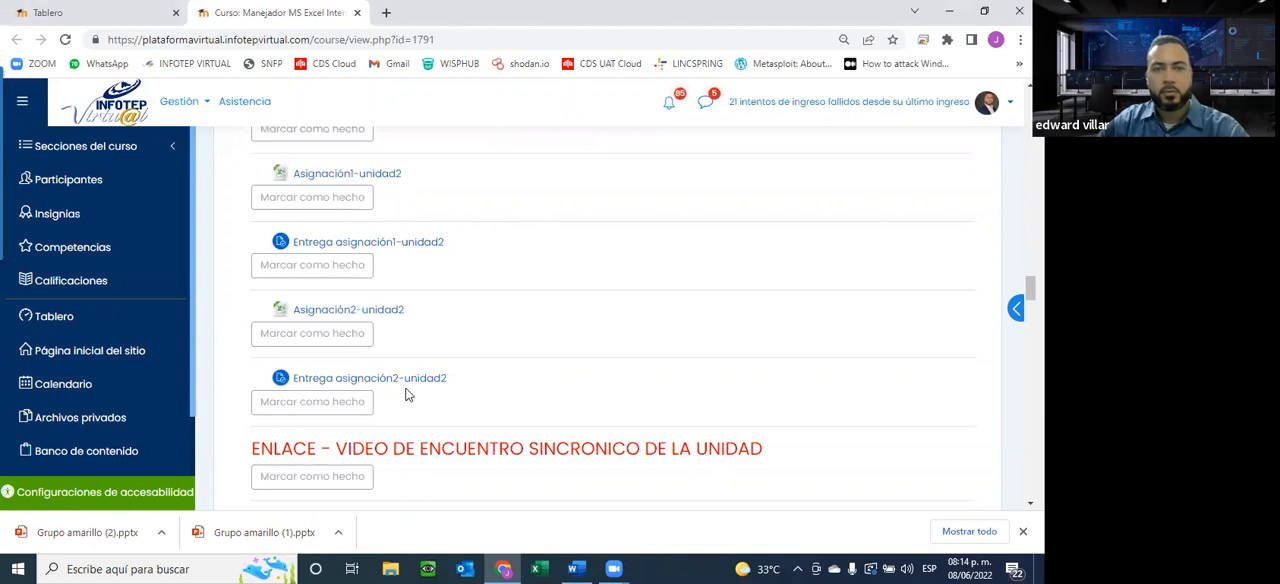
scroll(406, 389, down, 1)
scroll(406, 394, down, 2)
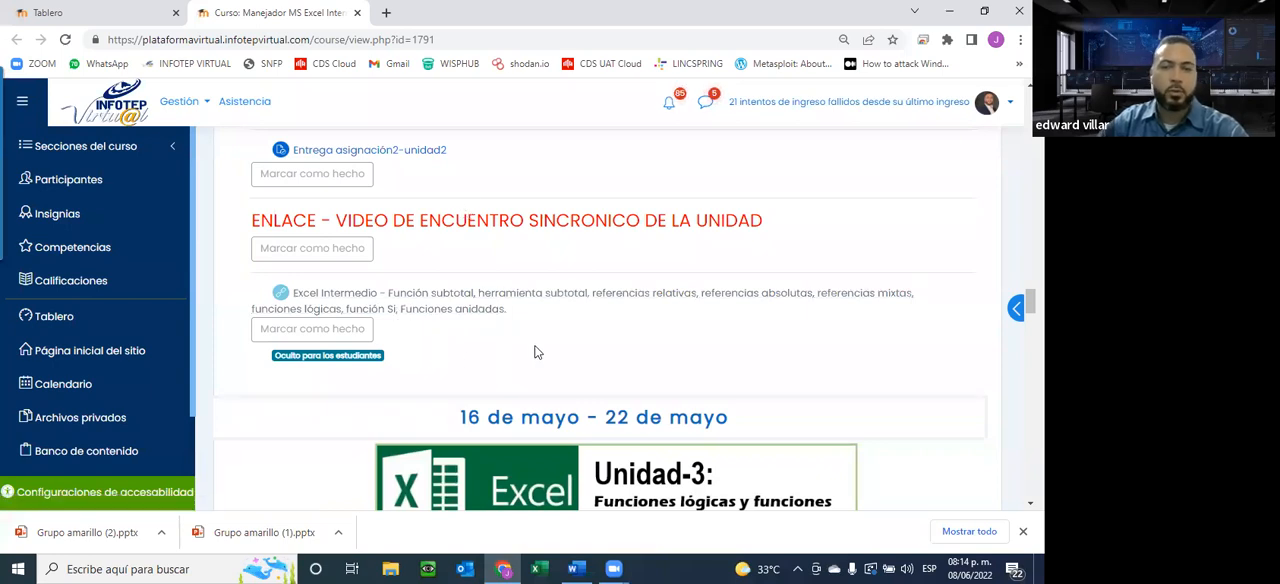
scroll(365, 285, up, 3)
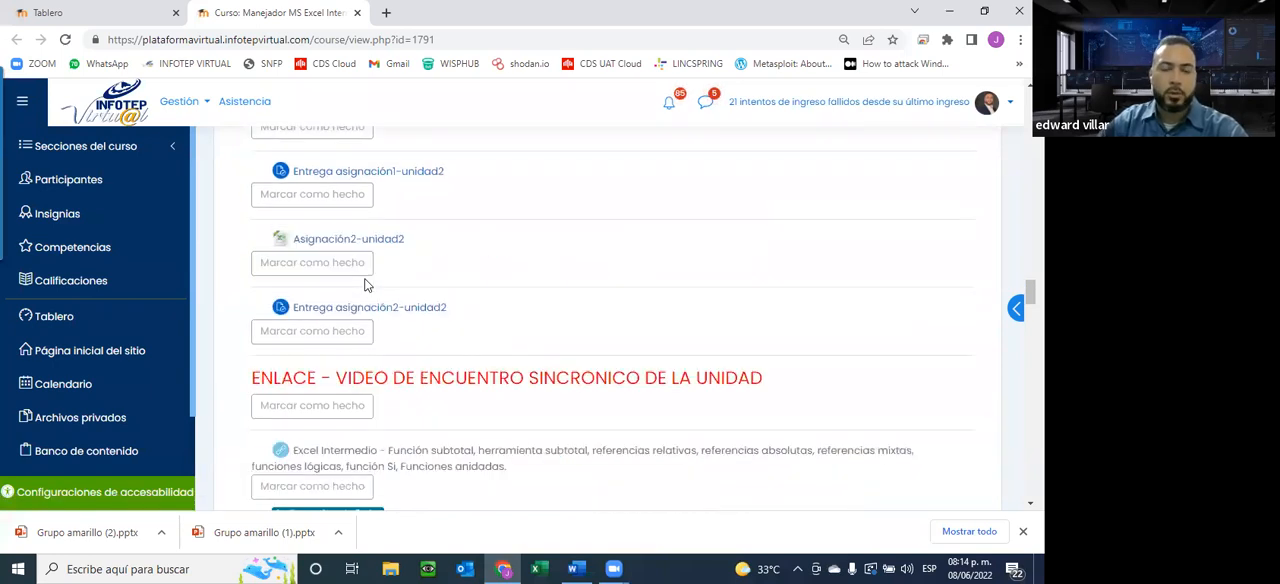
Examine the Unidad-3 instructions, function videos, forum and assignments, and consult the June 2022 system calendar
scroll(365, 285, down, 6)
scroll(365, 285, up, 1)
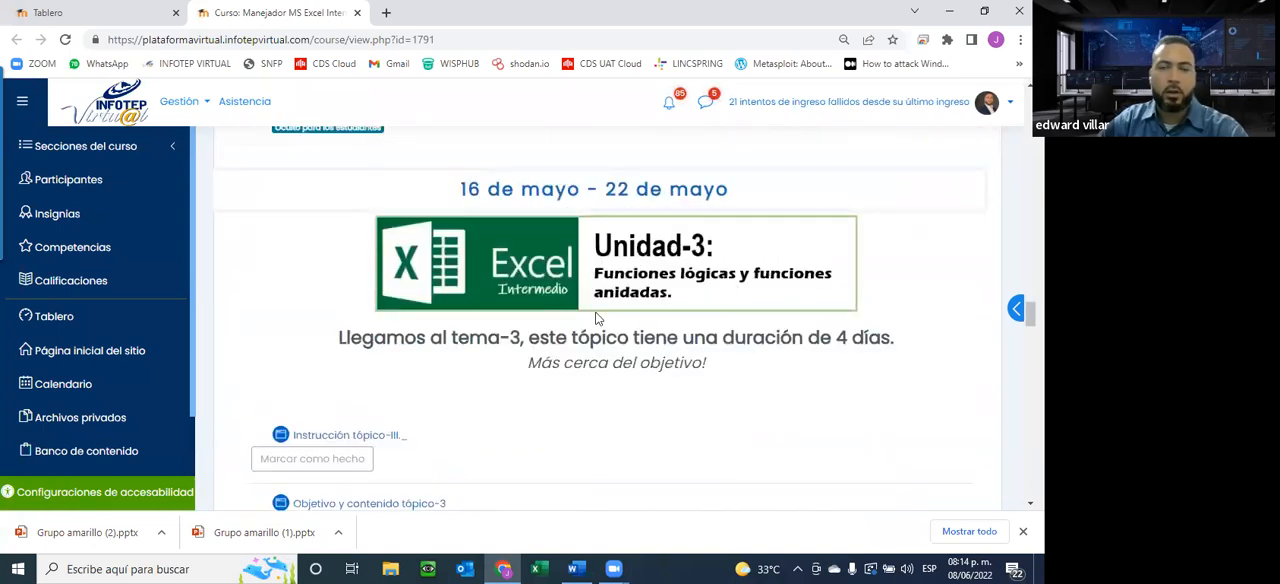
scroll(632, 321, down, 5)
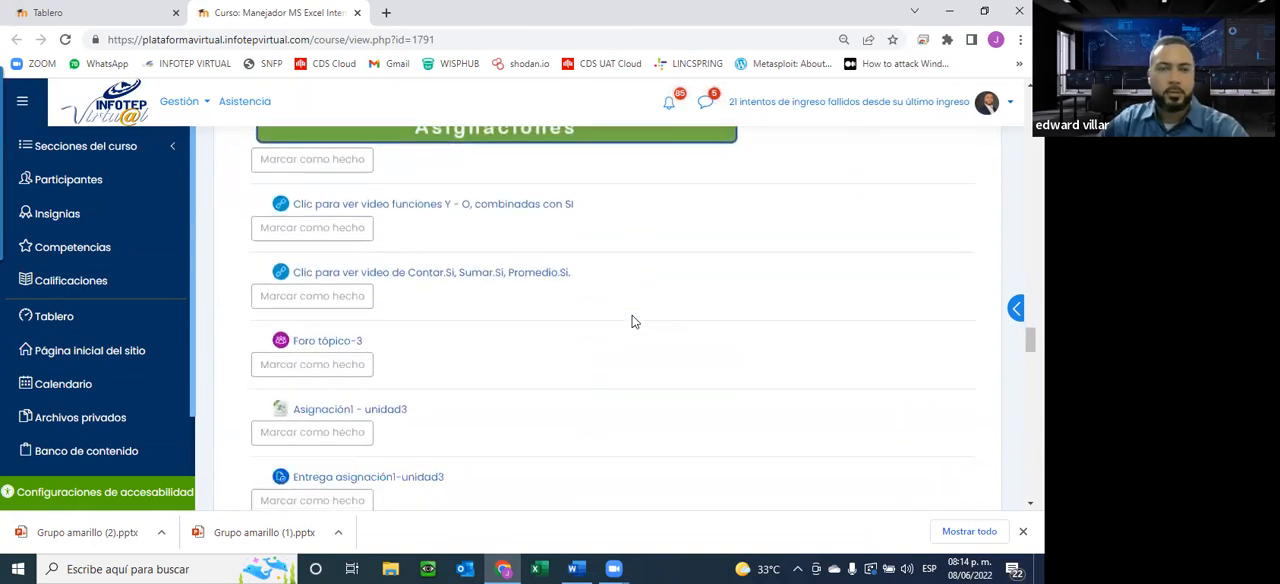
scroll(632, 321, up, 2)
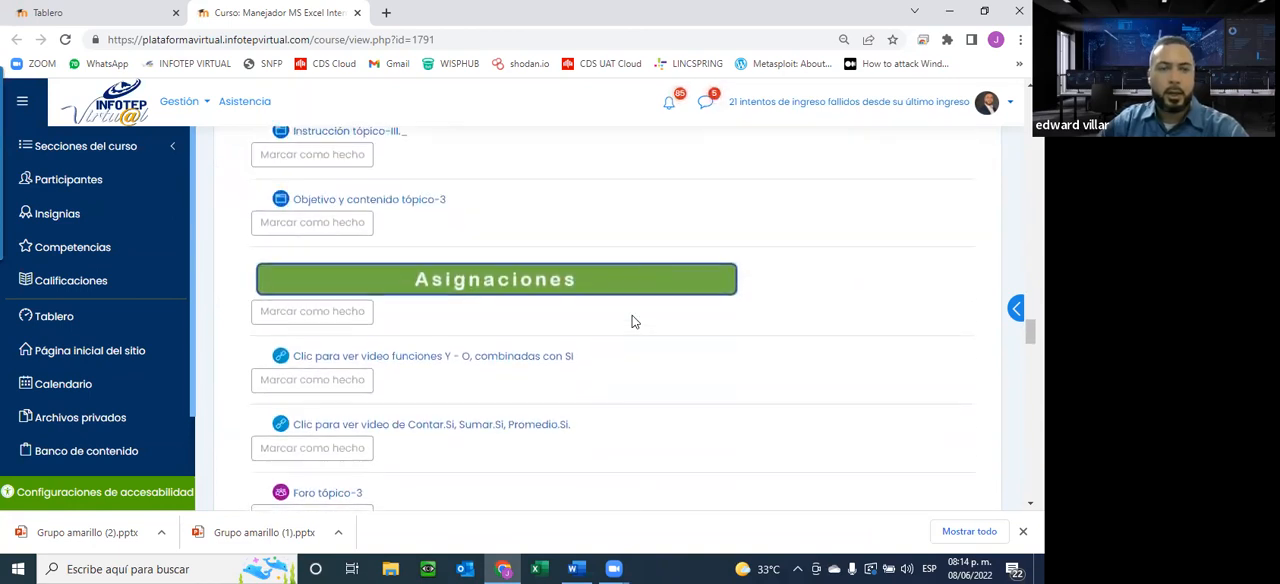
scroll(632, 321, down, 1)
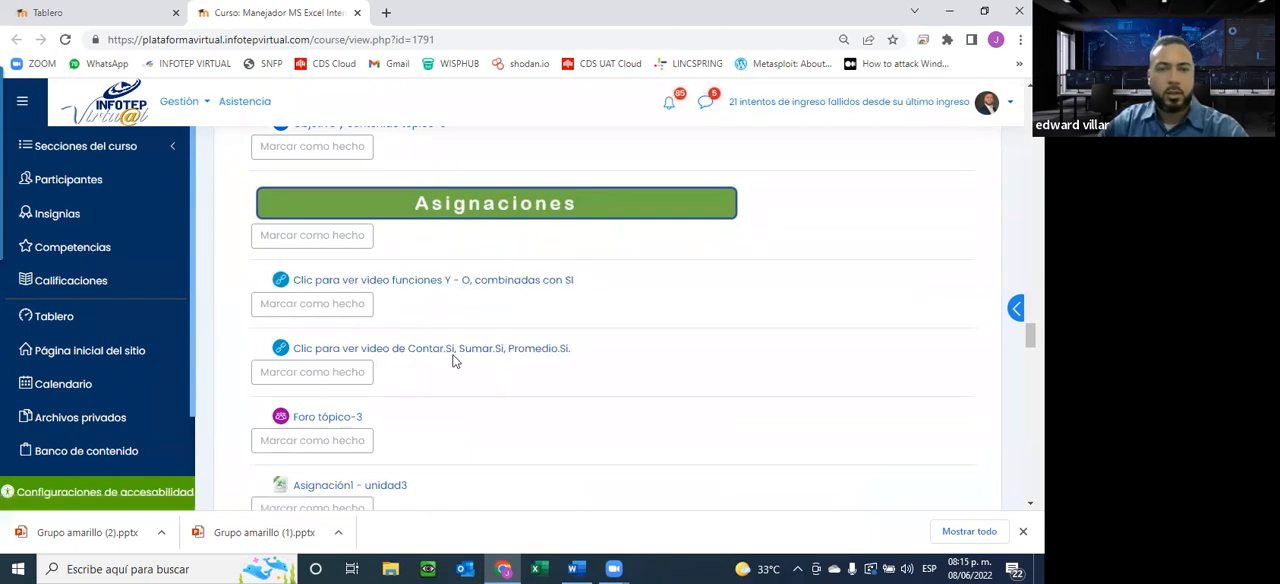
scroll(590, 358, down, 3)
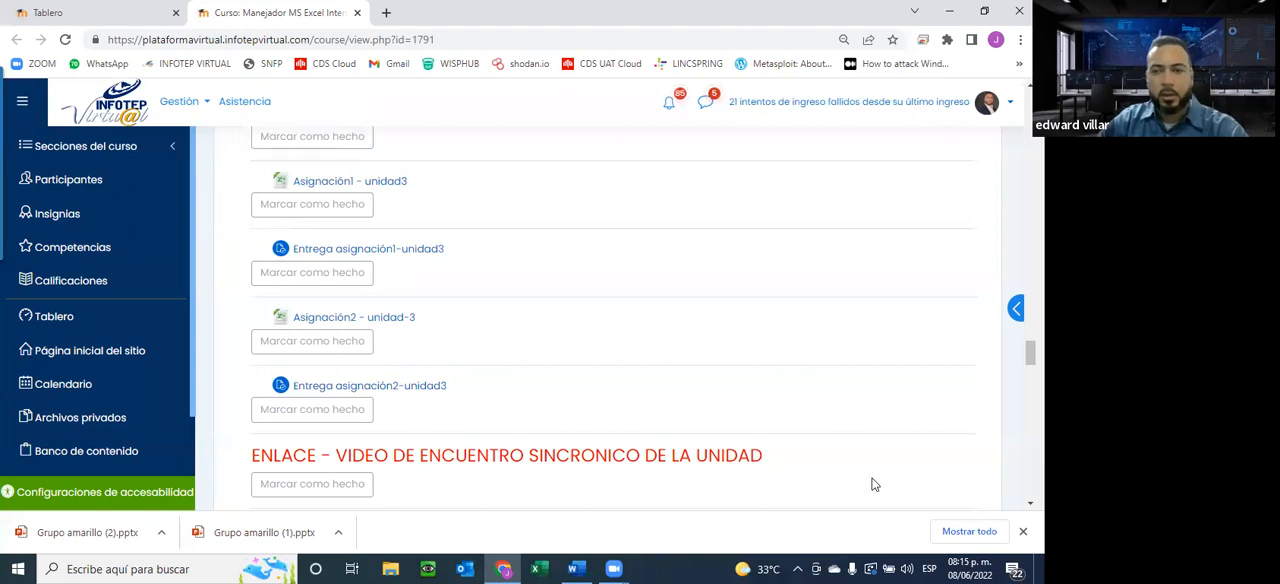
click(953, 565)
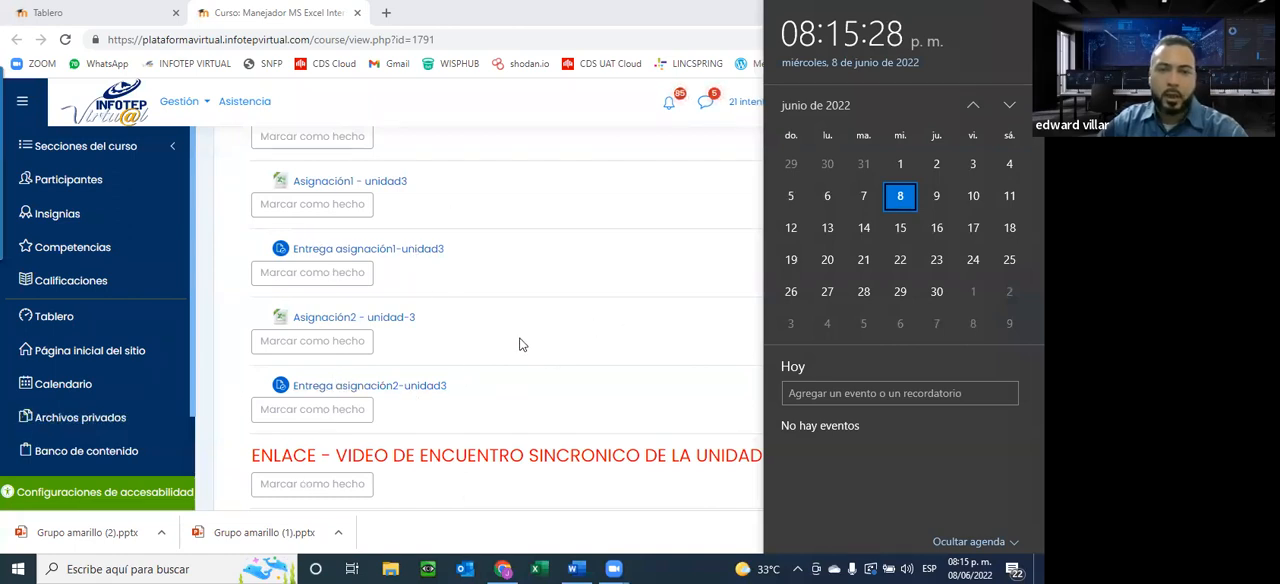
click(572, 405)
Examine the end of Unidad-3 and the Unidad-4 section on Gráficos y tablas dinámicas with its instructions and objectives
scroll(572, 408, down, 3)
scroll(572, 410, down, 3)
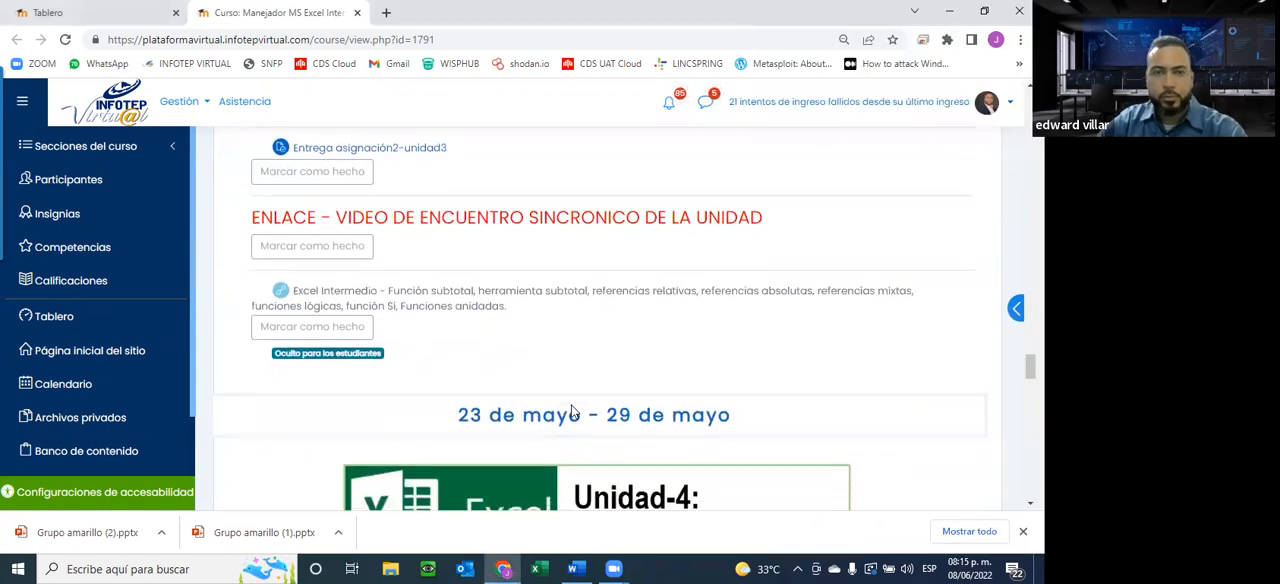
scroll(570, 411, up, 2)
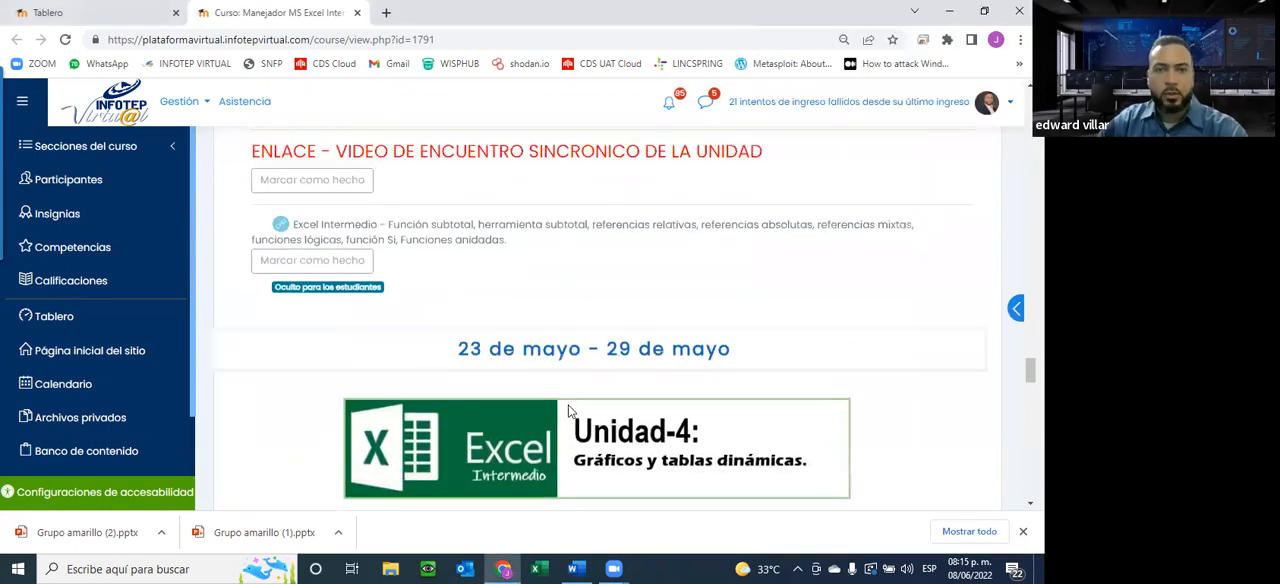
scroll(568, 410, down, 2)
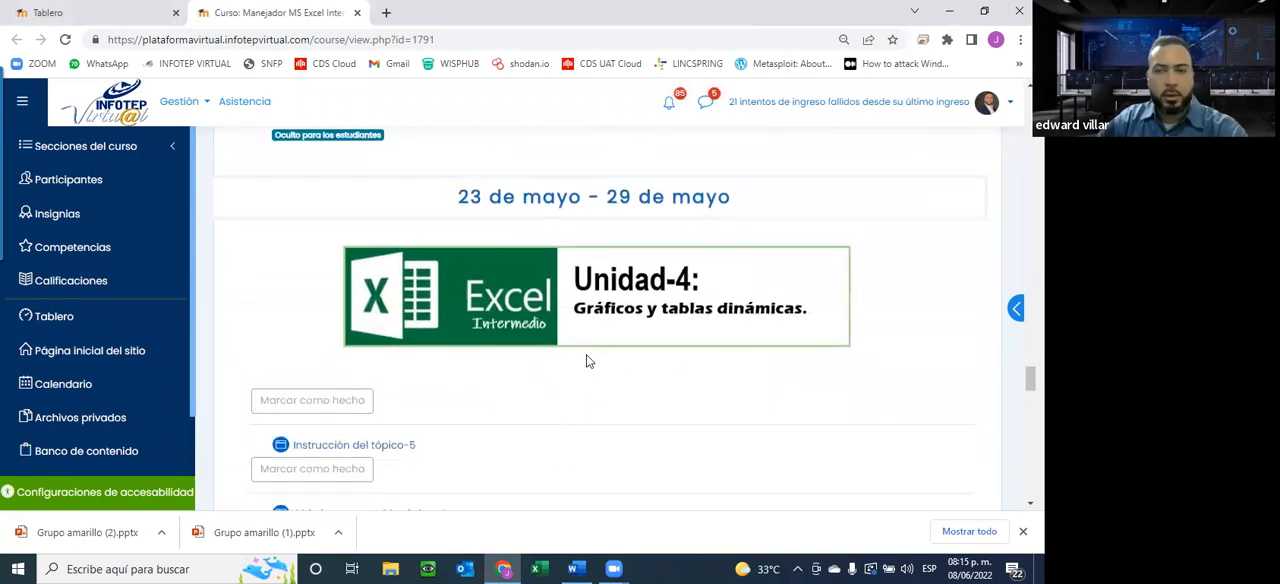
scroll(432, 233, down, 2)
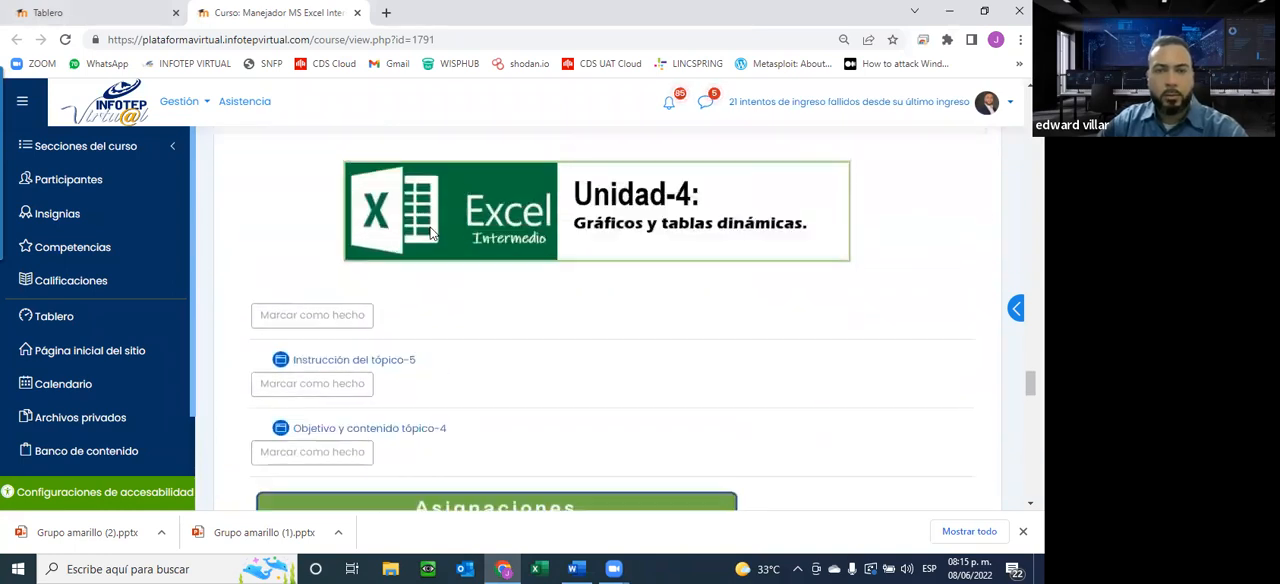
scroll(432, 233, up, 2)
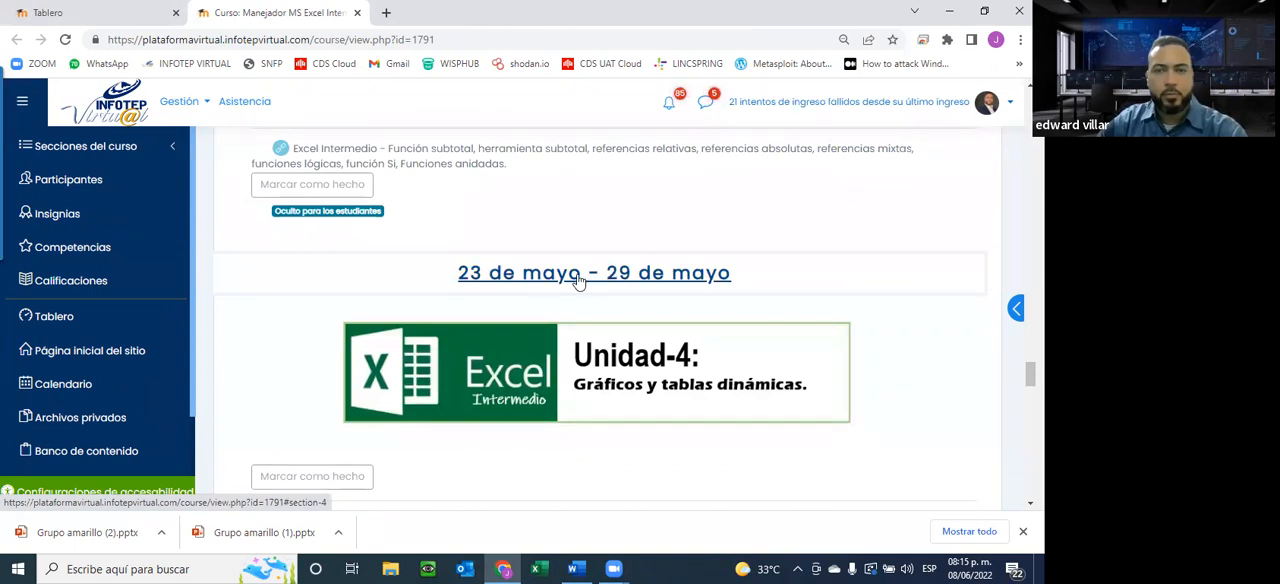
scroll(600, 323, down, 2)
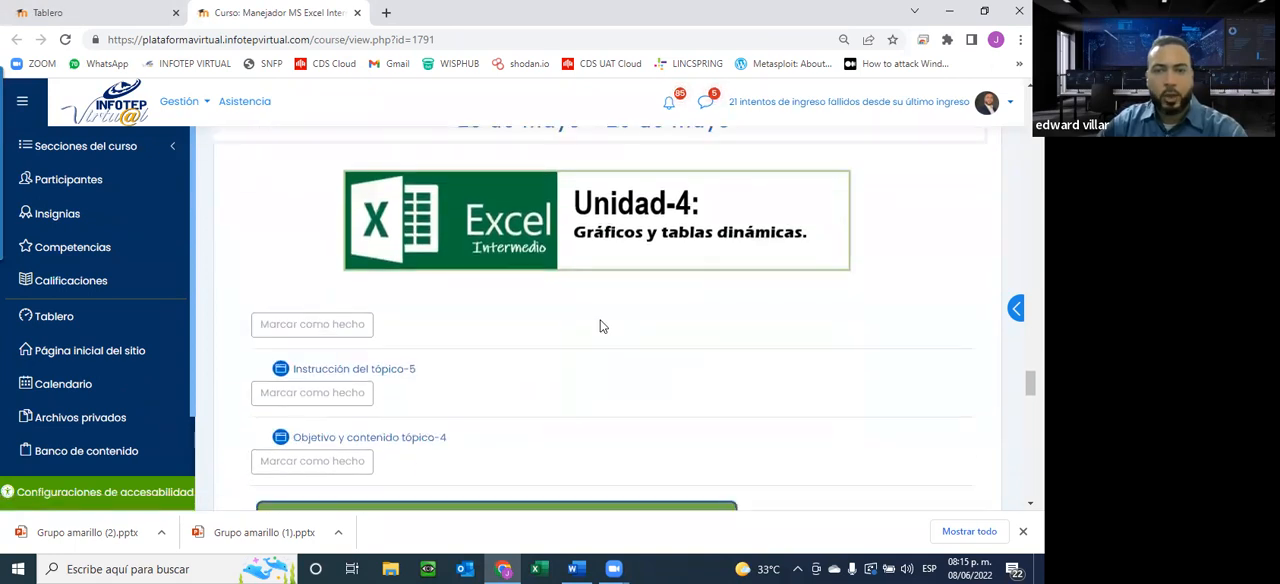
Examine the Personalizar Libros section with the Unidad 5 resources, and go back over the Unidad-4 materials and assignments
scroll(600, 325, down, 10)
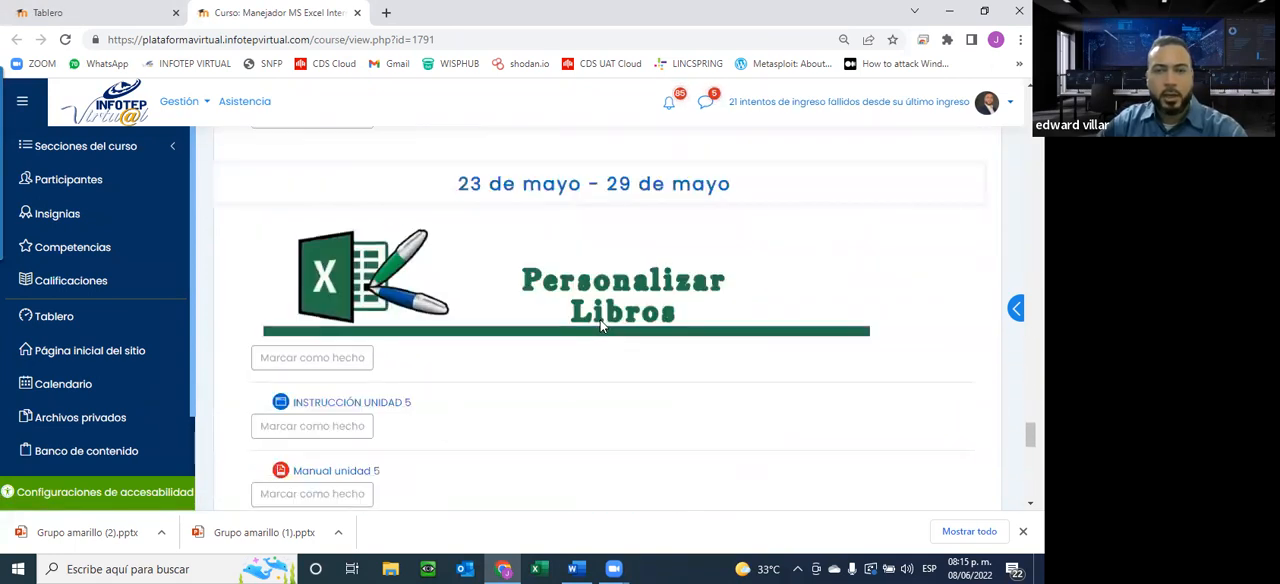
scroll(600, 323, down, 8)
scroll(600, 323, up, 5)
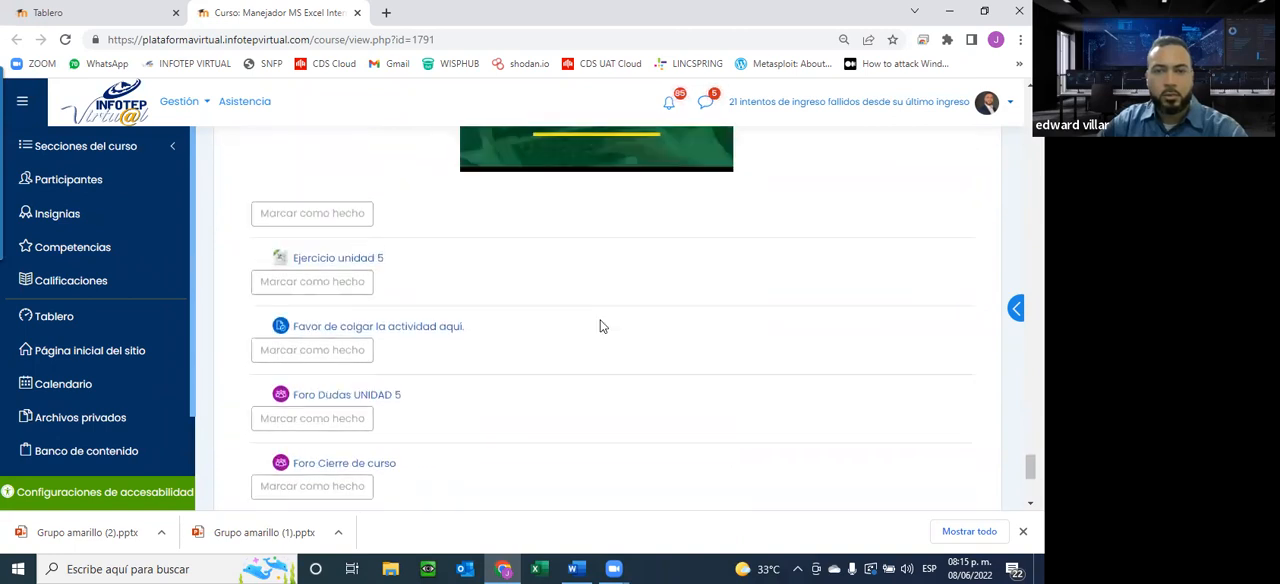
scroll(600, 325, up, 10)
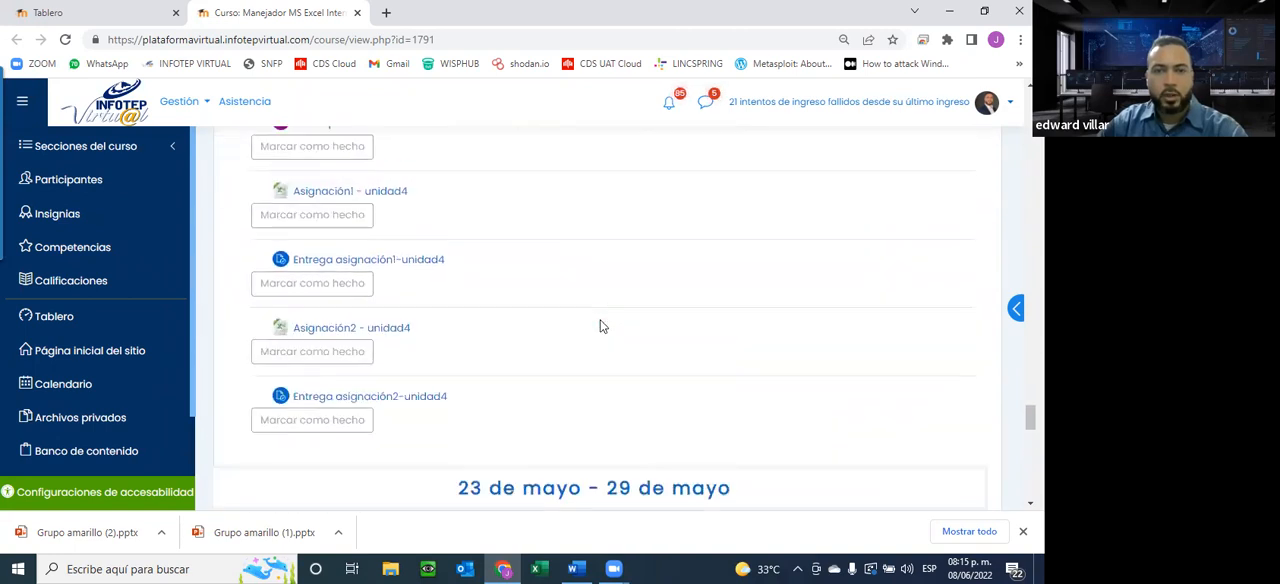
scroll(603, 326, up, 2)
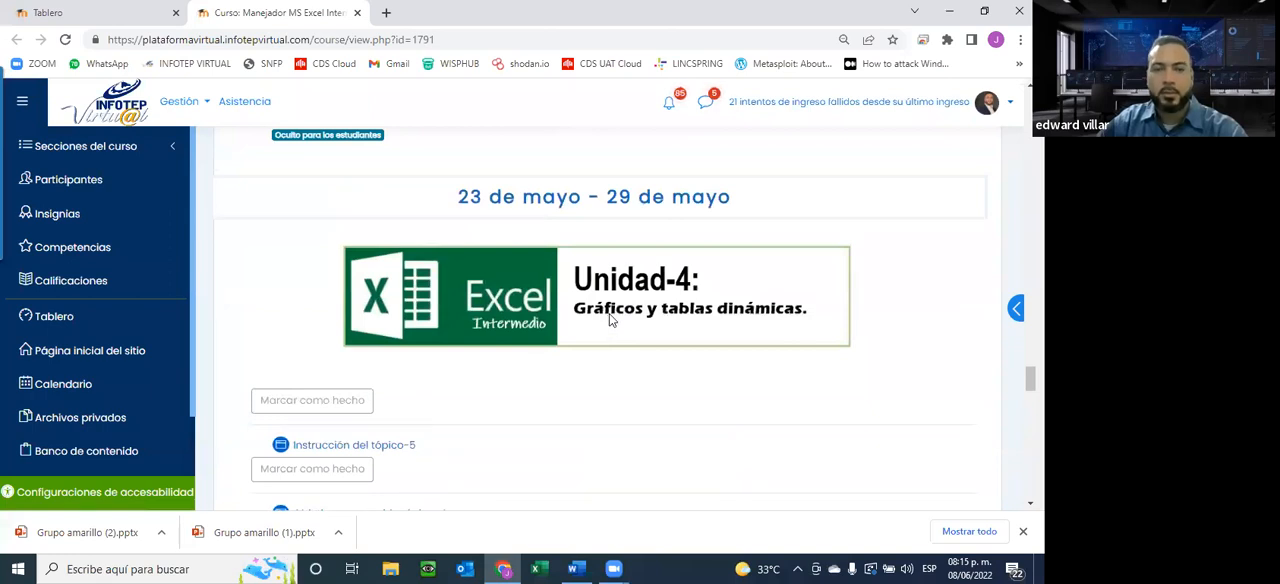
scroll(610, 318, down, 8)
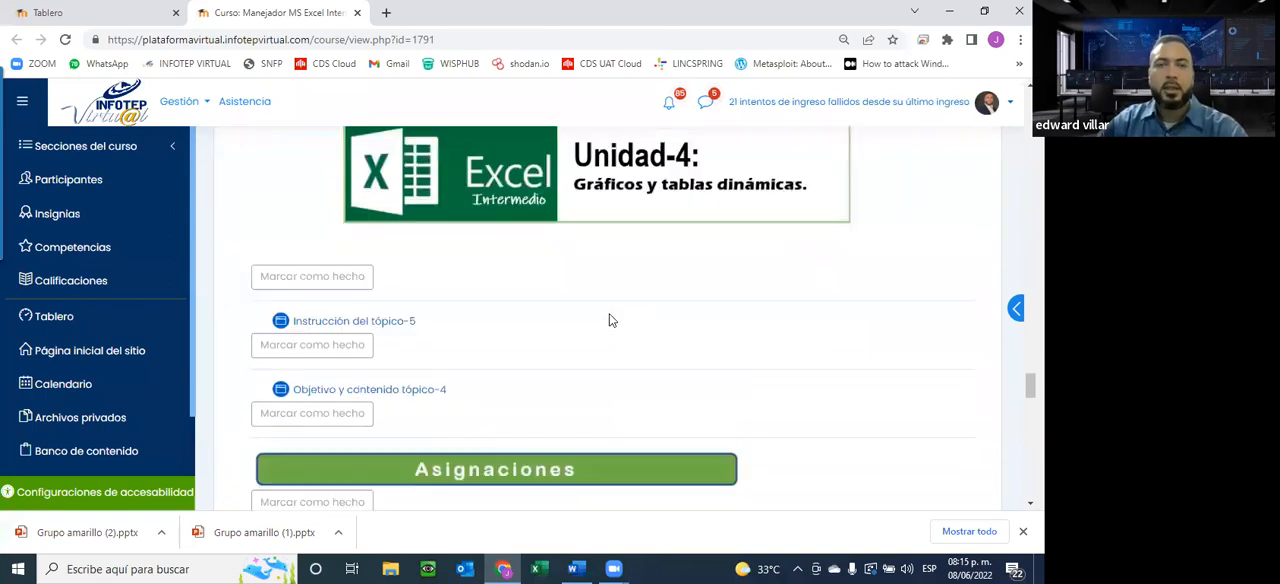
scroll(610, 320, down, 5)
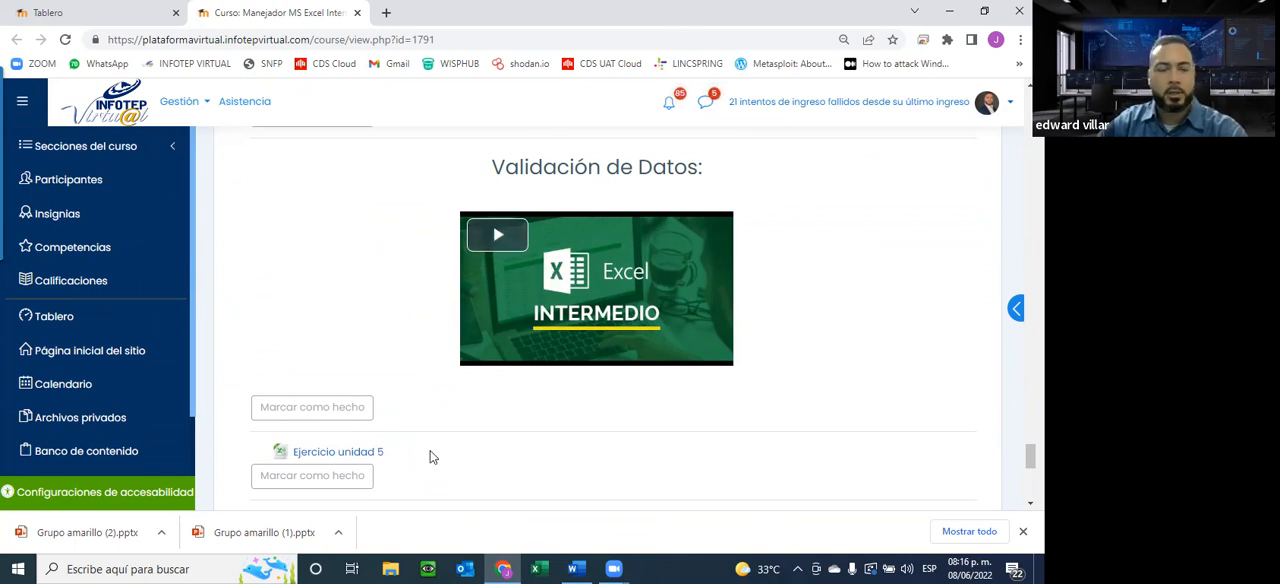
Open Unidad-4's Objetivo y contenido tópico-4 page in a separate browser tab, read its objective and contents, and close it
scroll(430, 461, up, 10)
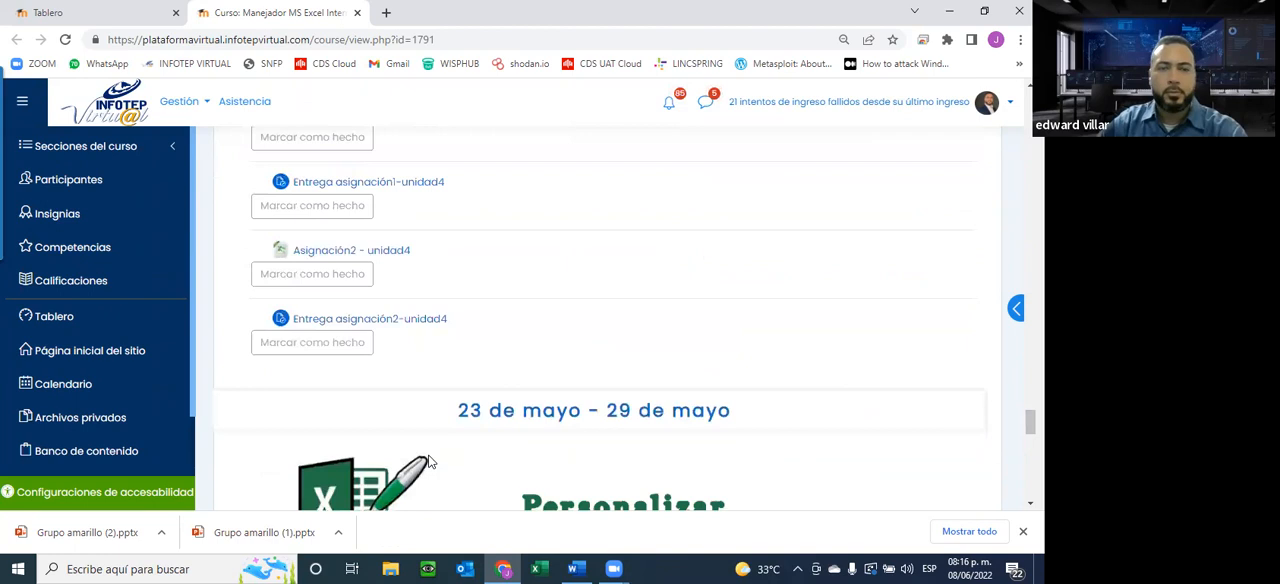
scroll(430, 461, up, 7)
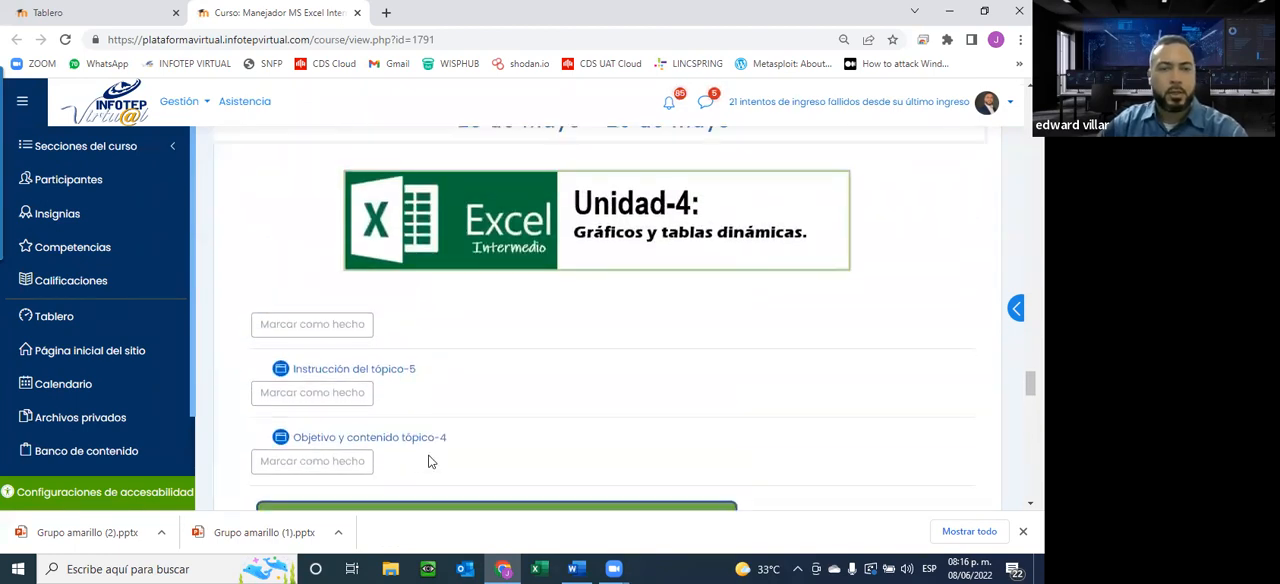
scroll(430, 461, up, 3)
scroll(430, 461, down, 5)
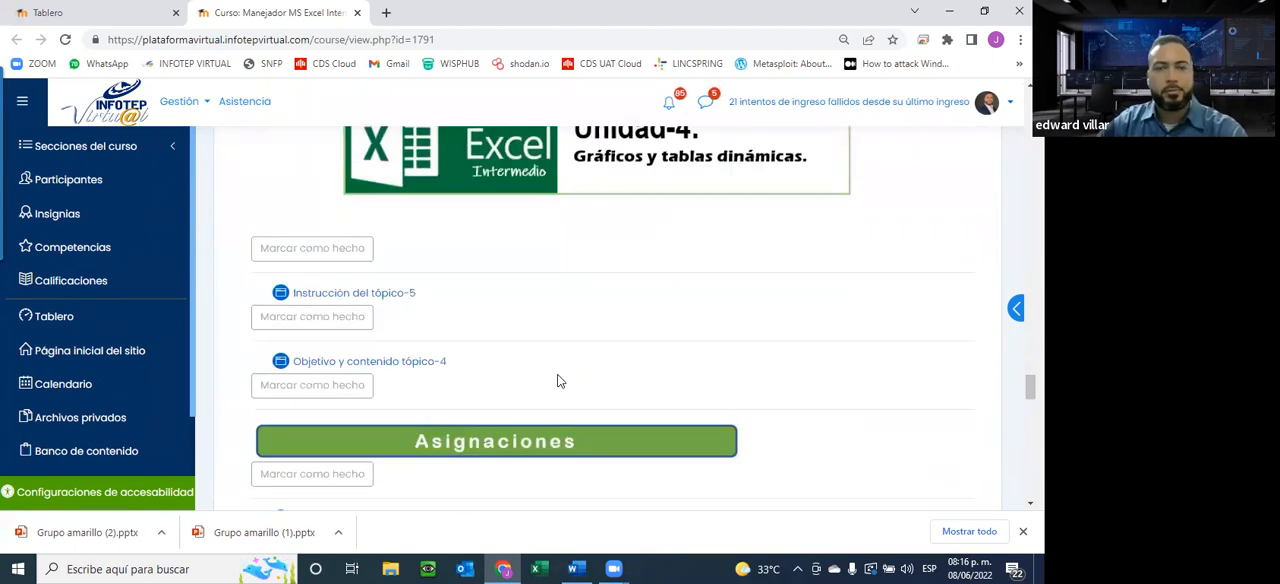
right_click(337, 362)
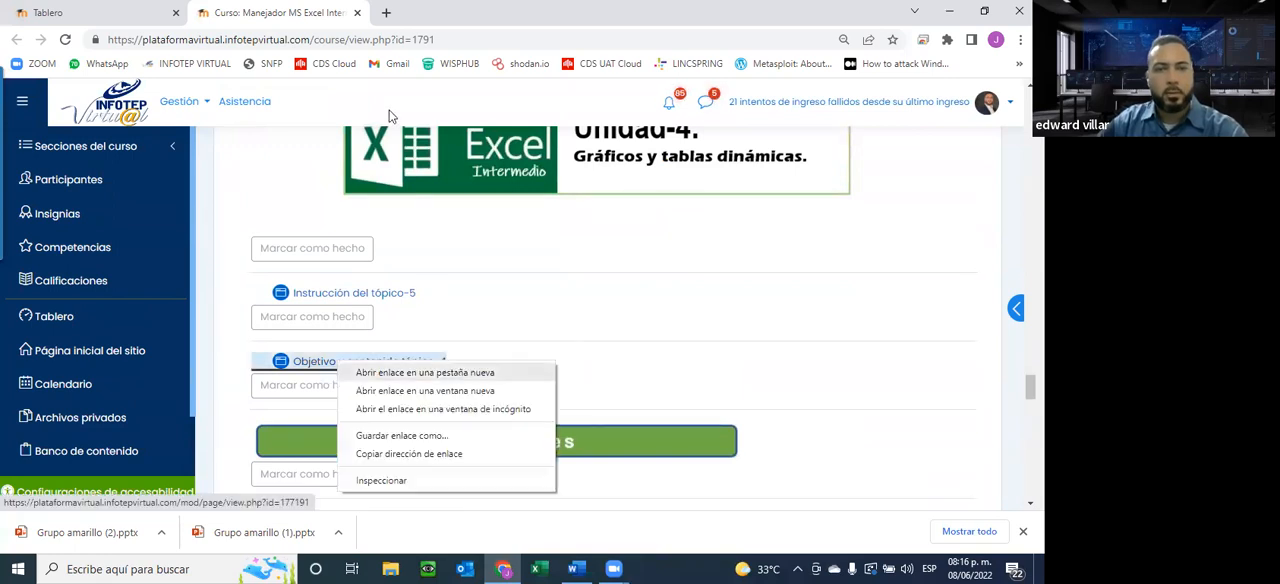
click(400, 372)
click(441, 12)
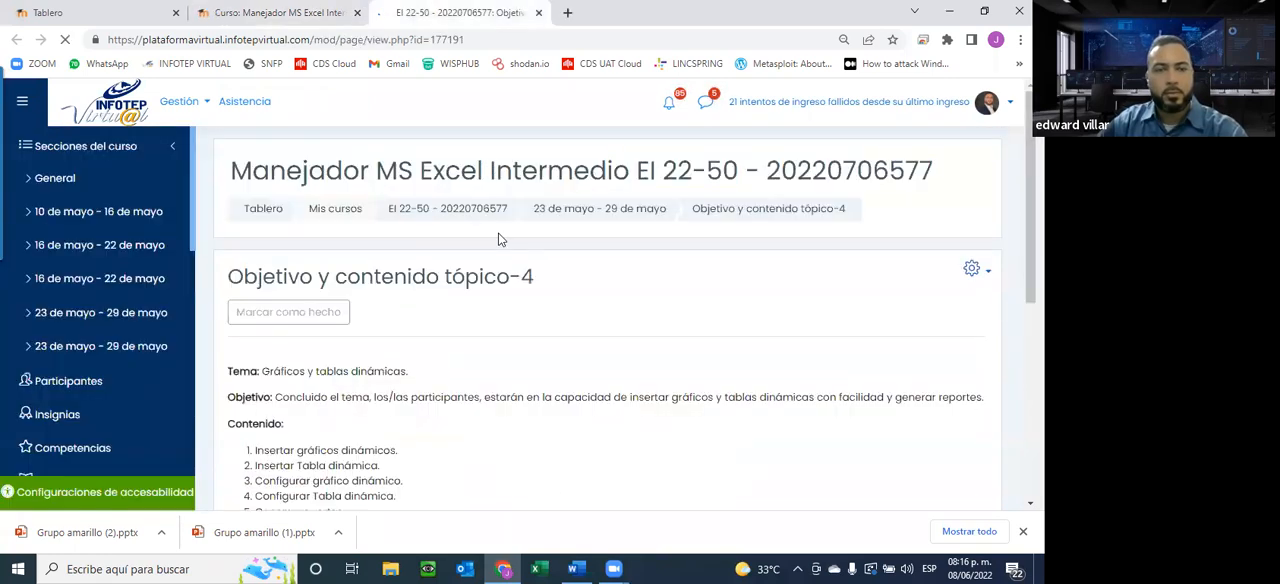
scroll(384, 218, down, 2)
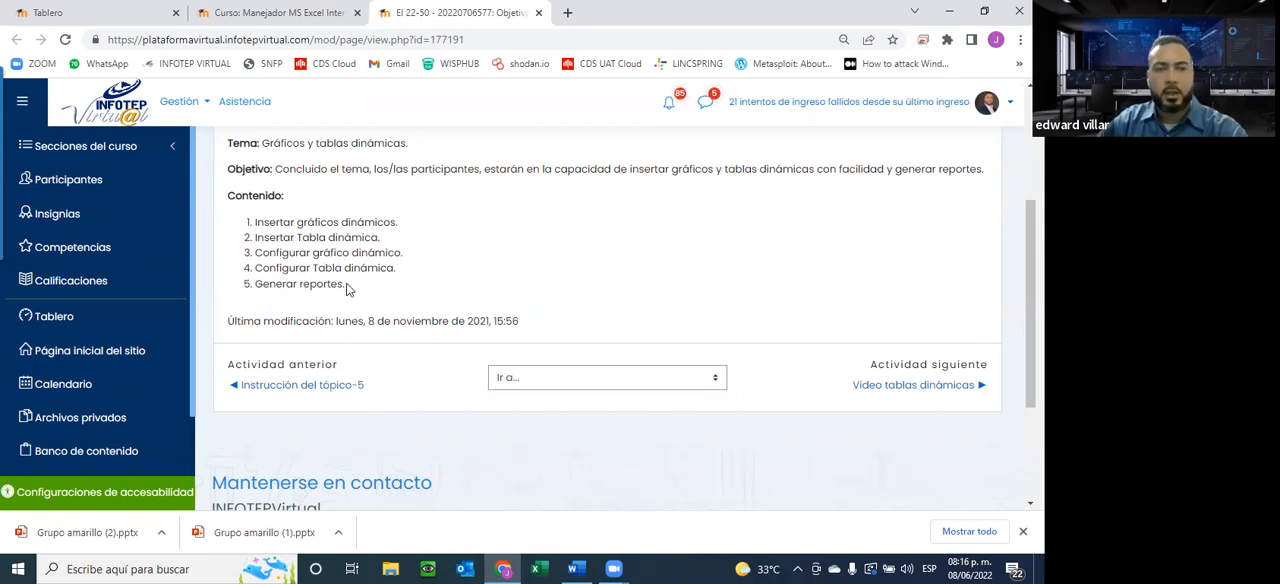
click(538, 13)
Review the Unidad-4 Asignaciones list and download the Asignación1 - unidad4 workbook
scroll(363, 245, down, 3)
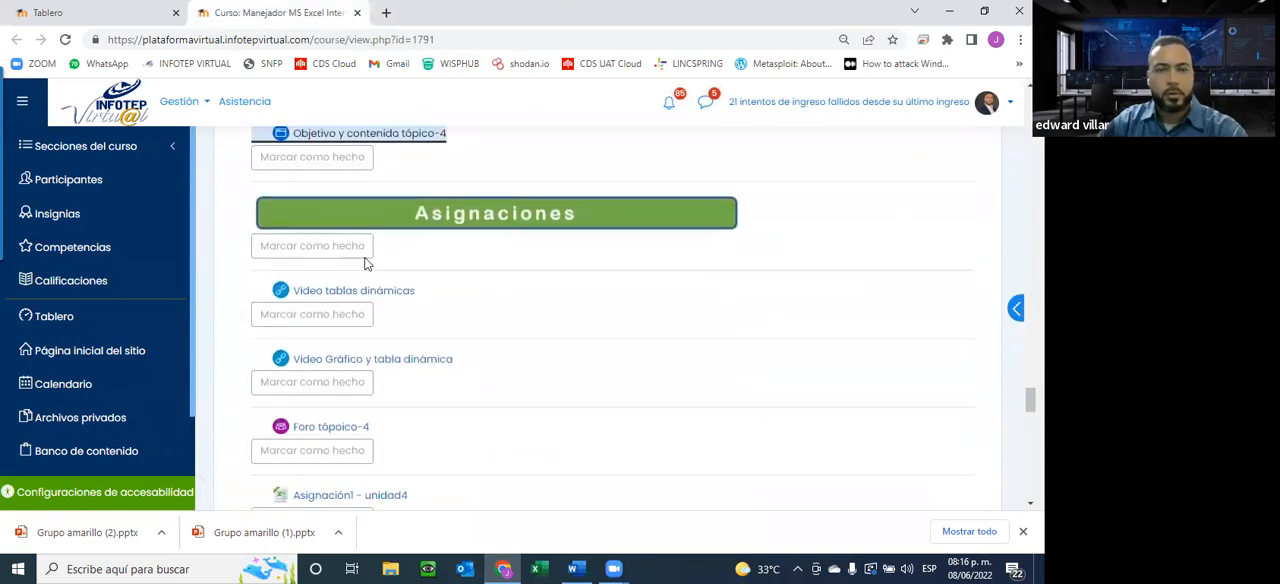
scroll(287, 360, down, 2)
scroll(289, 388, up, 4)
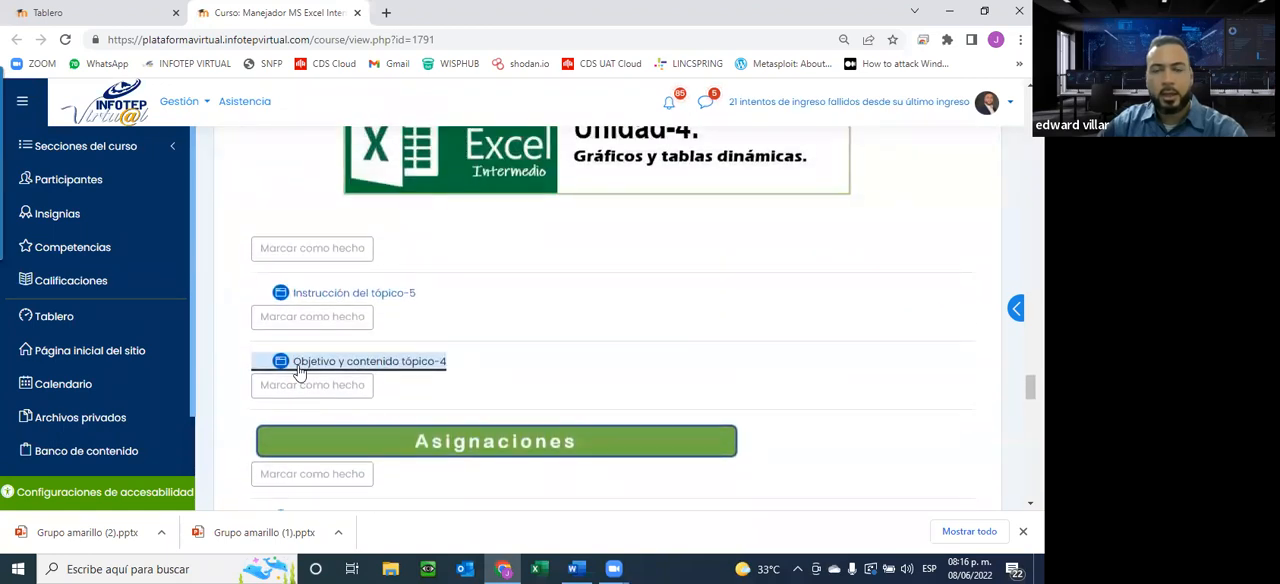
scroll(298, 371, up, 1)
scroll(298, 371, down, 4)
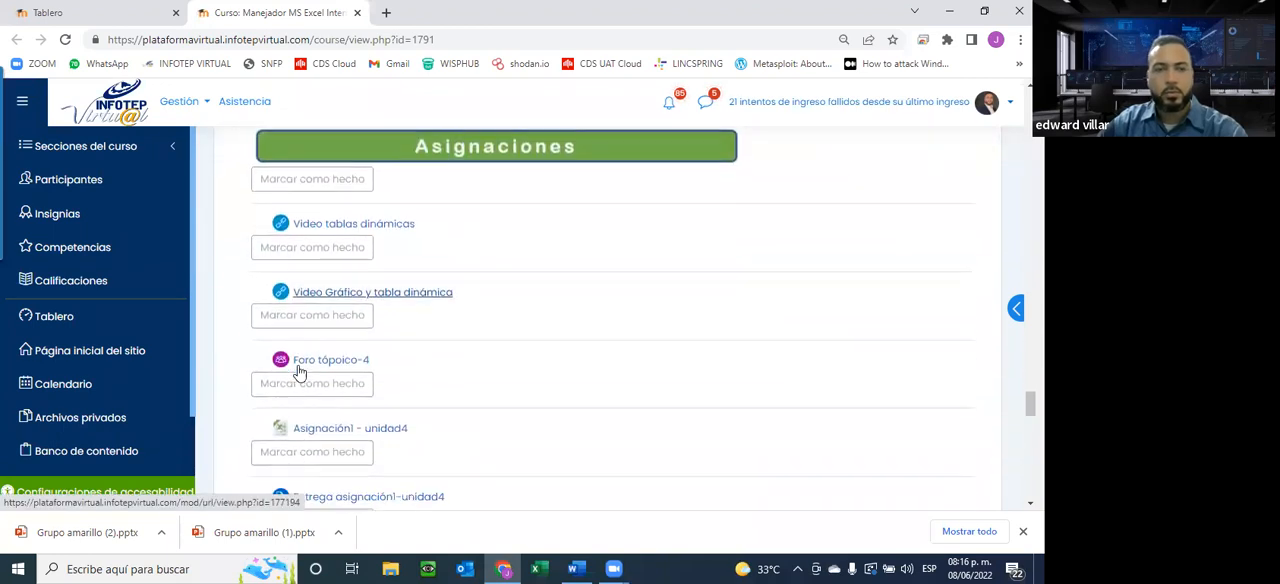
scroll(298, 371, down, 1)
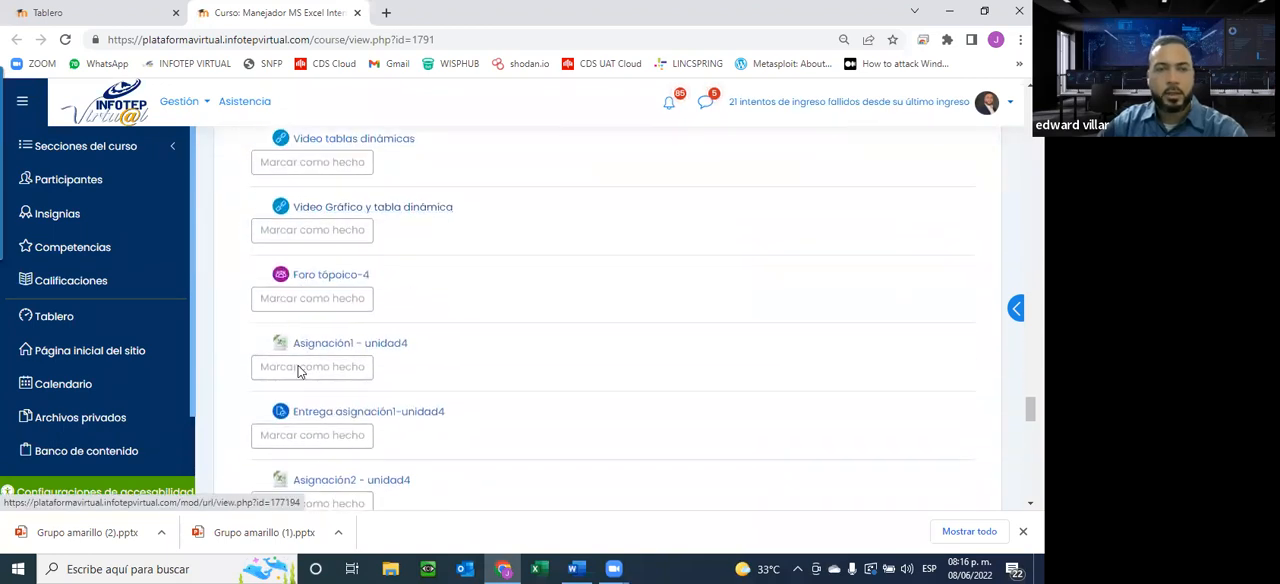
click(343, 343)
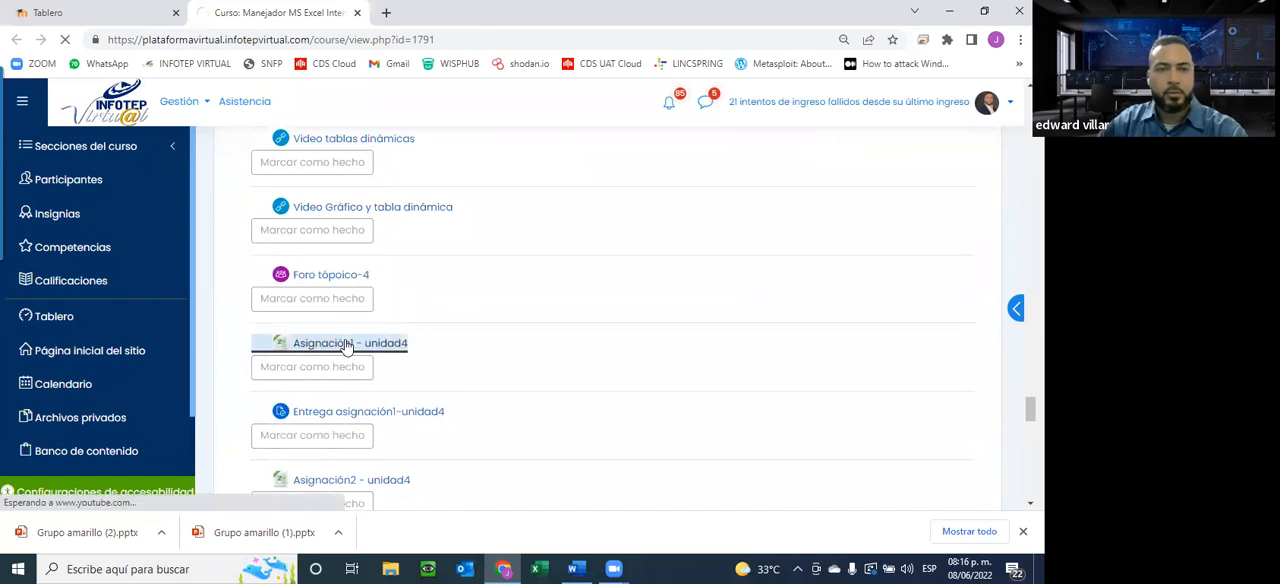
Open Foro tópoico-4 in a separate browser tab, read its exercise on chart types, and close it
right_click(306, 284)
click(340, 288)
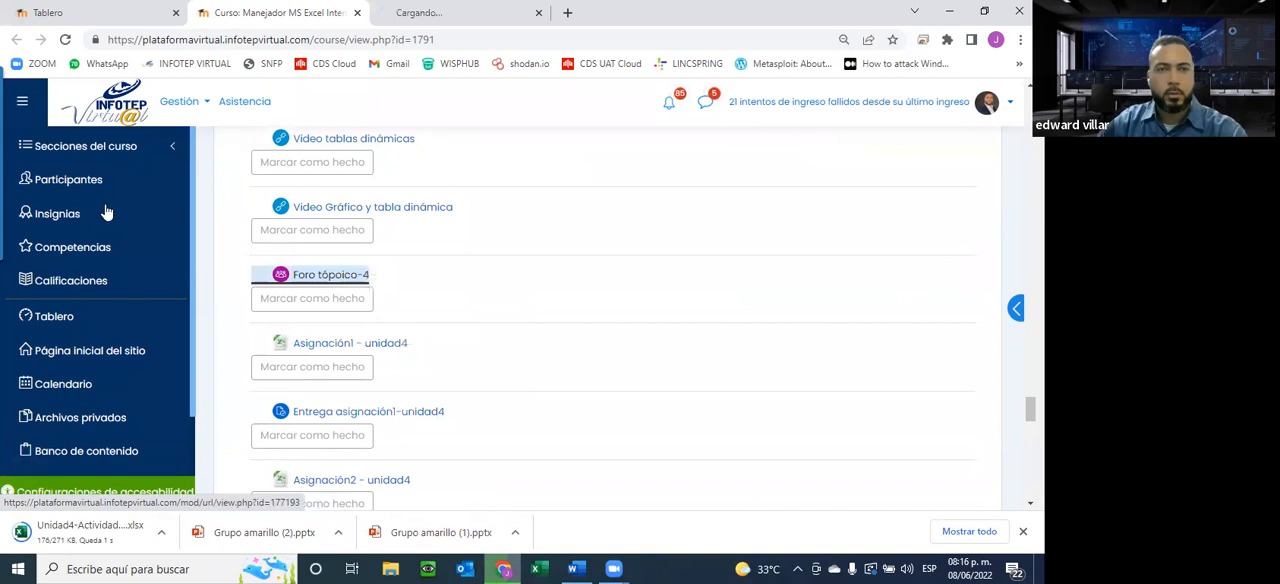
click(470, 12)
scroll(474, 157, down, 2)
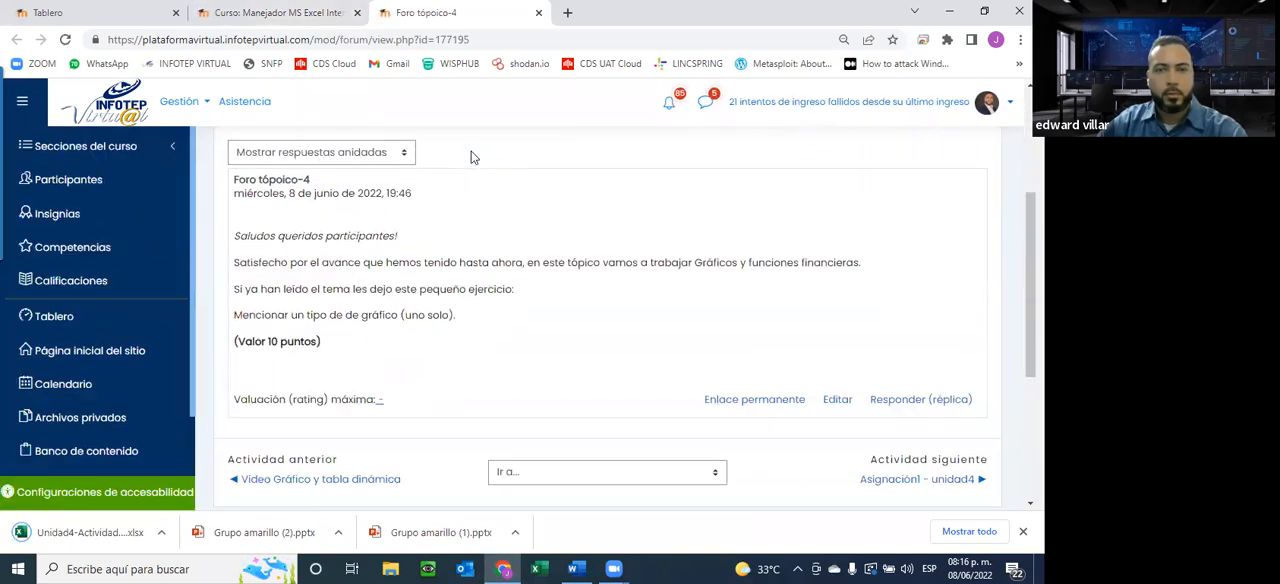
scroll(474, 157, down, 1)
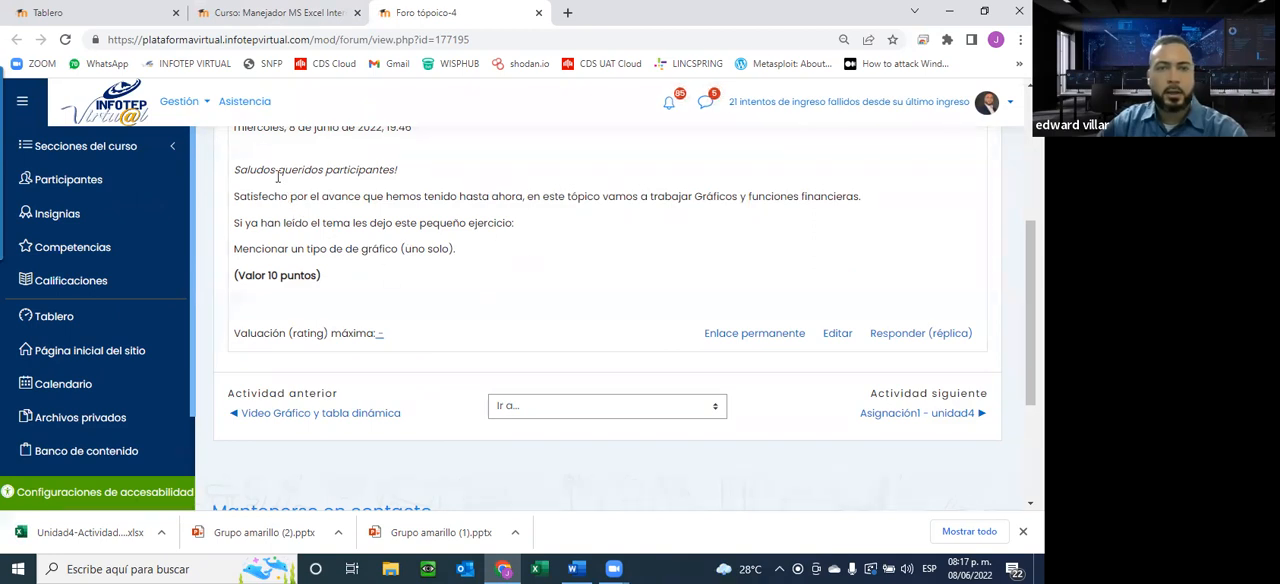
drag(322, 285, 242, 128)
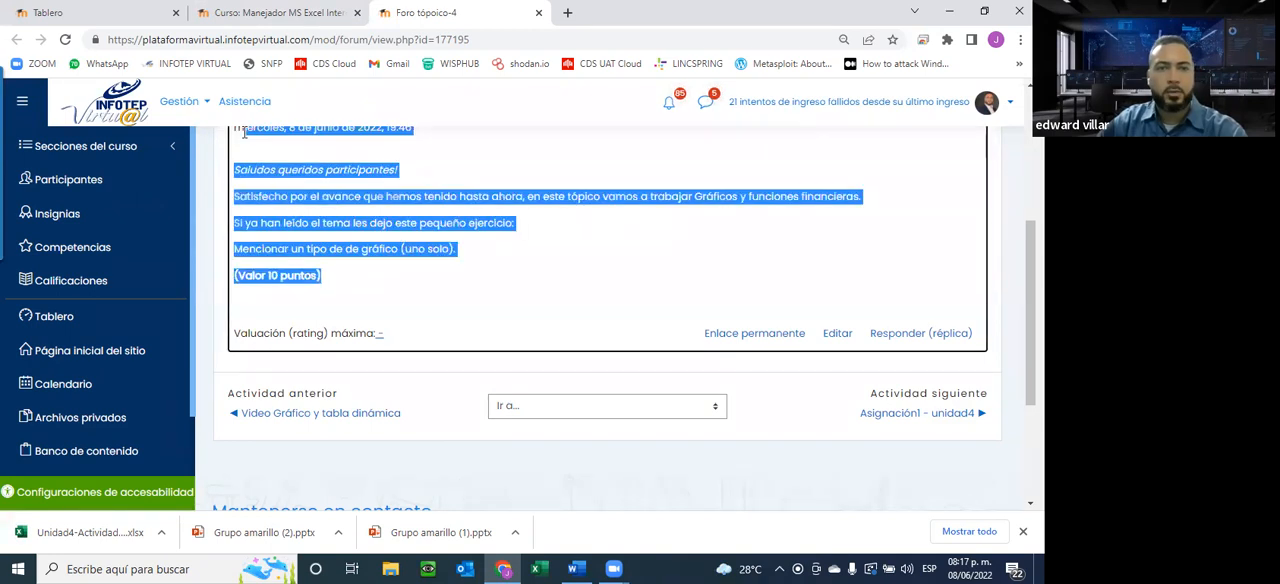
click(541, 22)
click(539, 13)
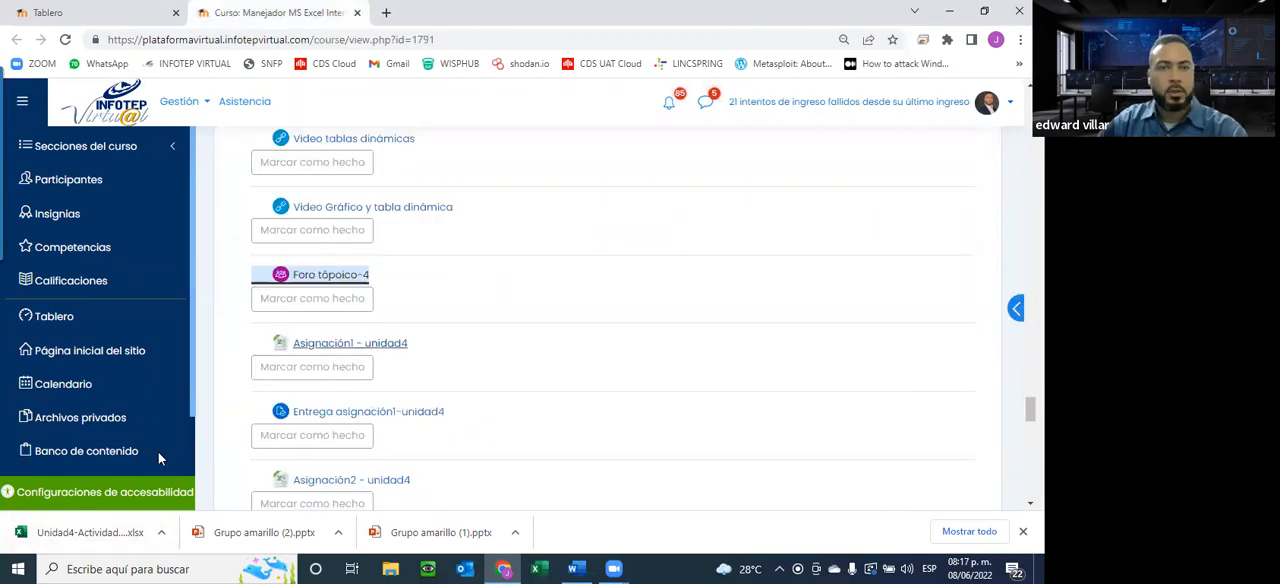
Open the downloaded Unidad4-Actividad1 workbook in Excel with editing enabled and read the pivot table tasks on the Instrucciones sheet
click(88, 536)
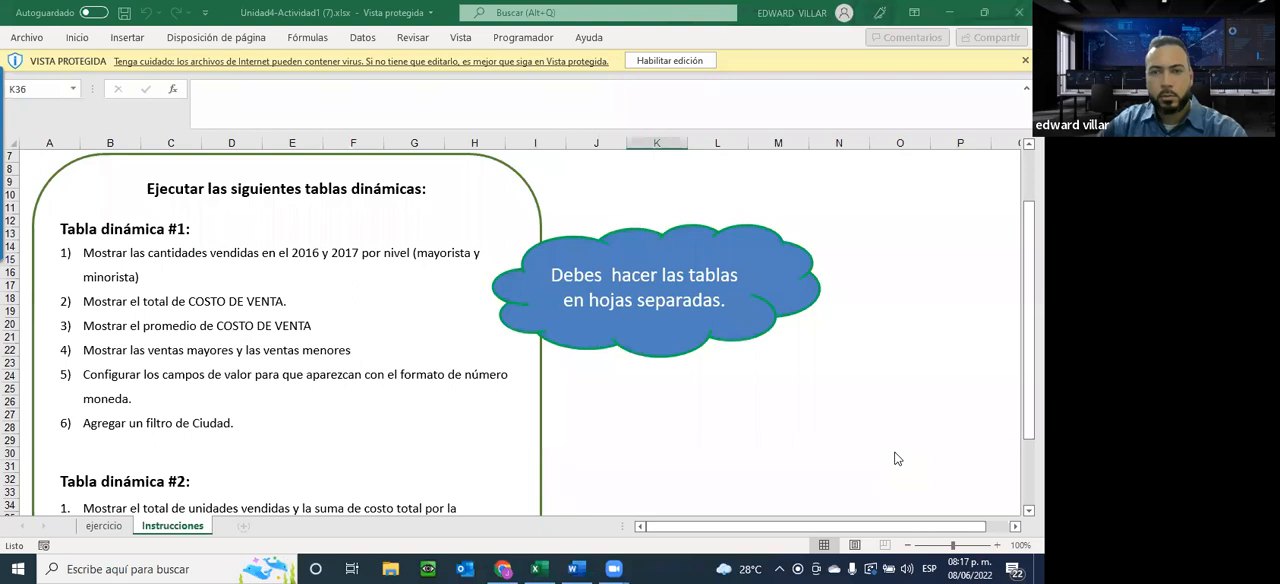
click(669, 60)
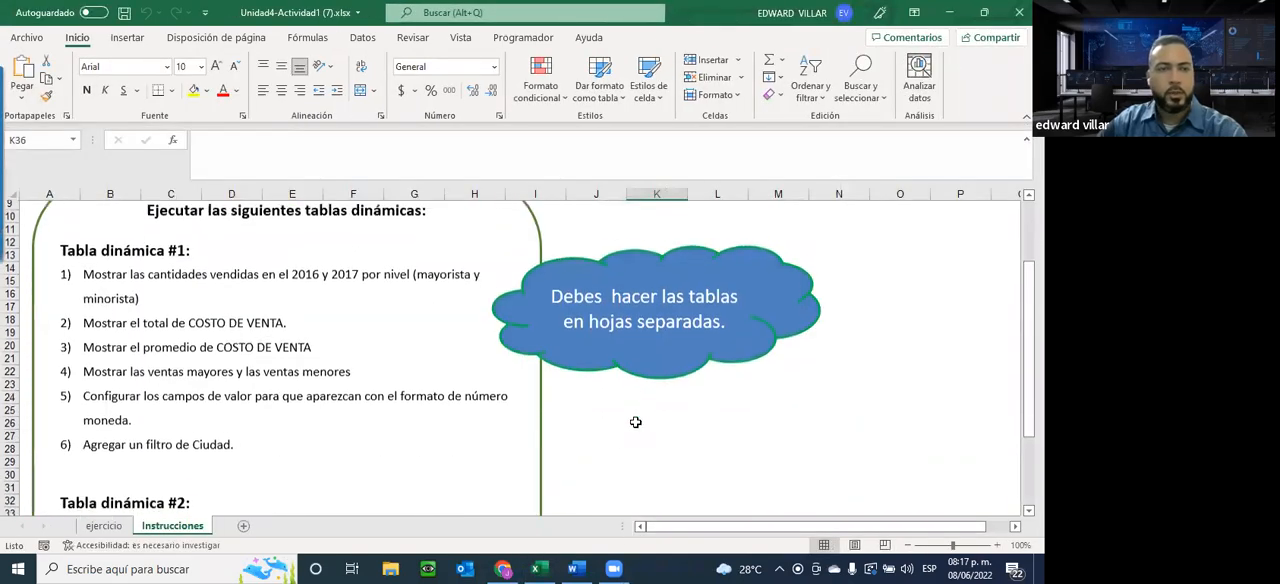
scroll(635, 422, up, 2)
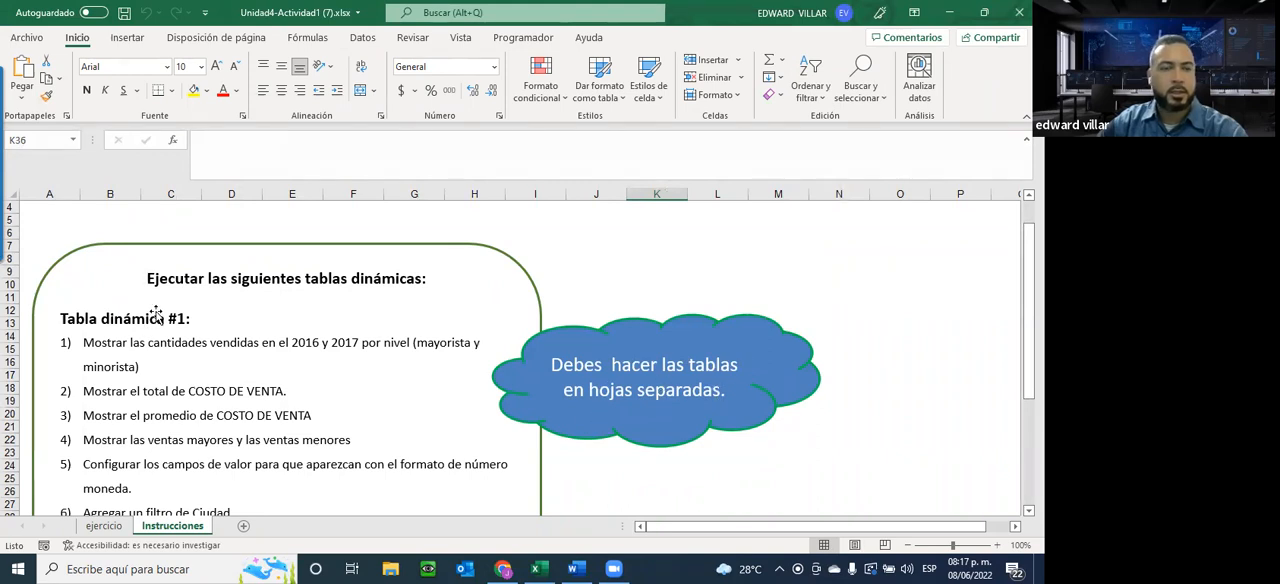
scroll(157, 316, down, 2)
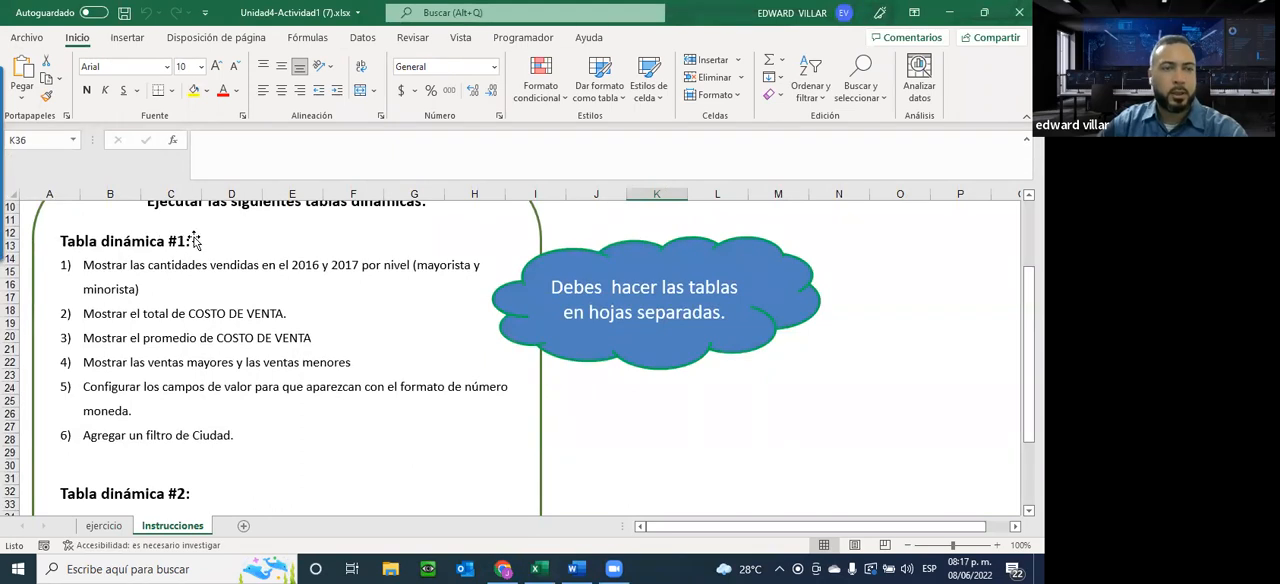
scroll(232, 418, down, 3)
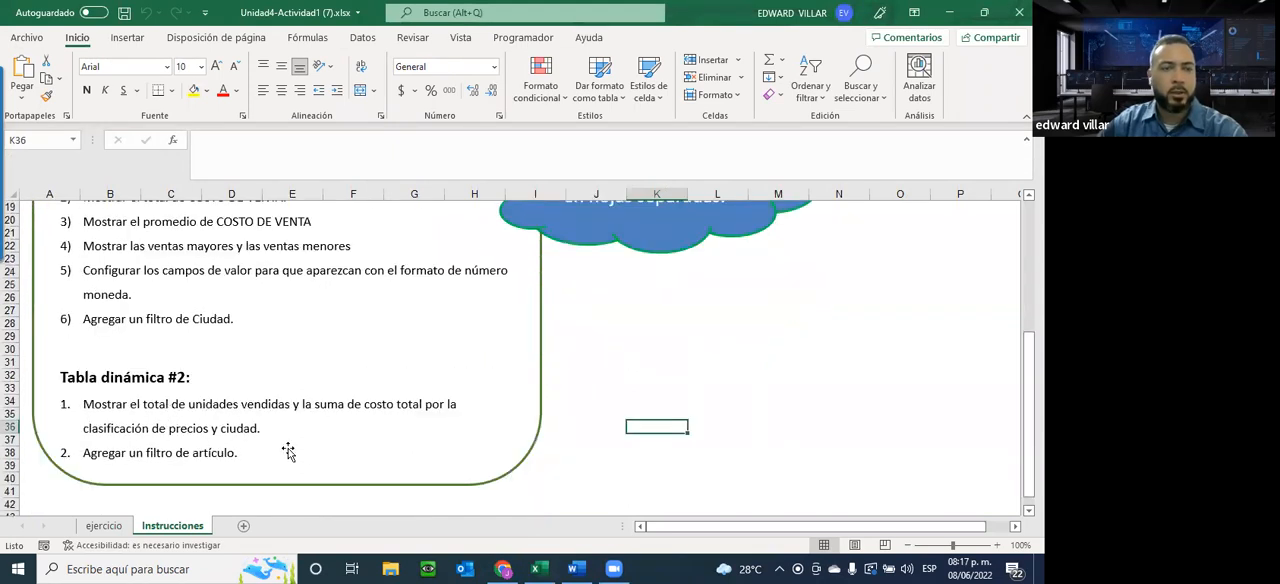
scroll(285, 448, up, 3)
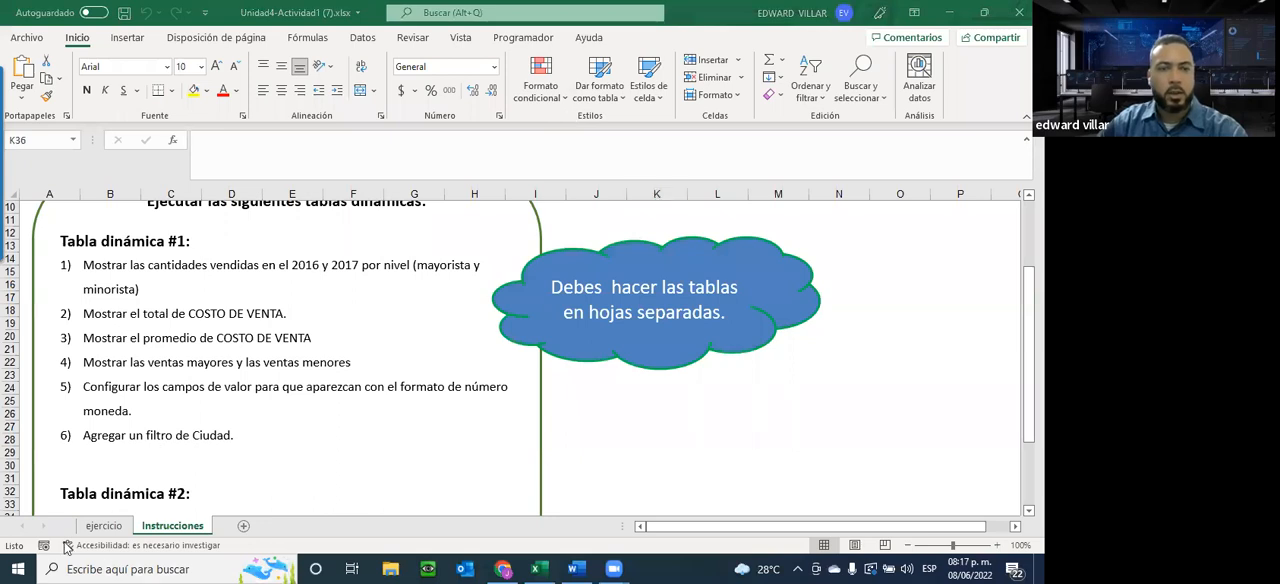
Switch to the ejercicio sheet and examine its sales records by client, city, level, article and cost
click(93, 530)
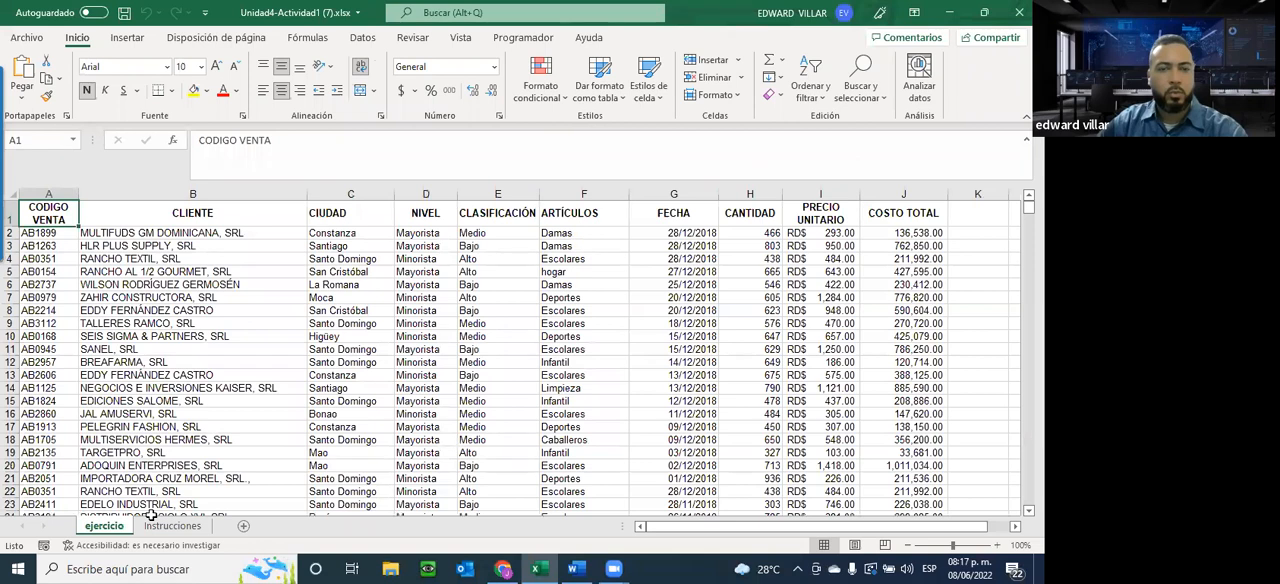
click(759, 560)
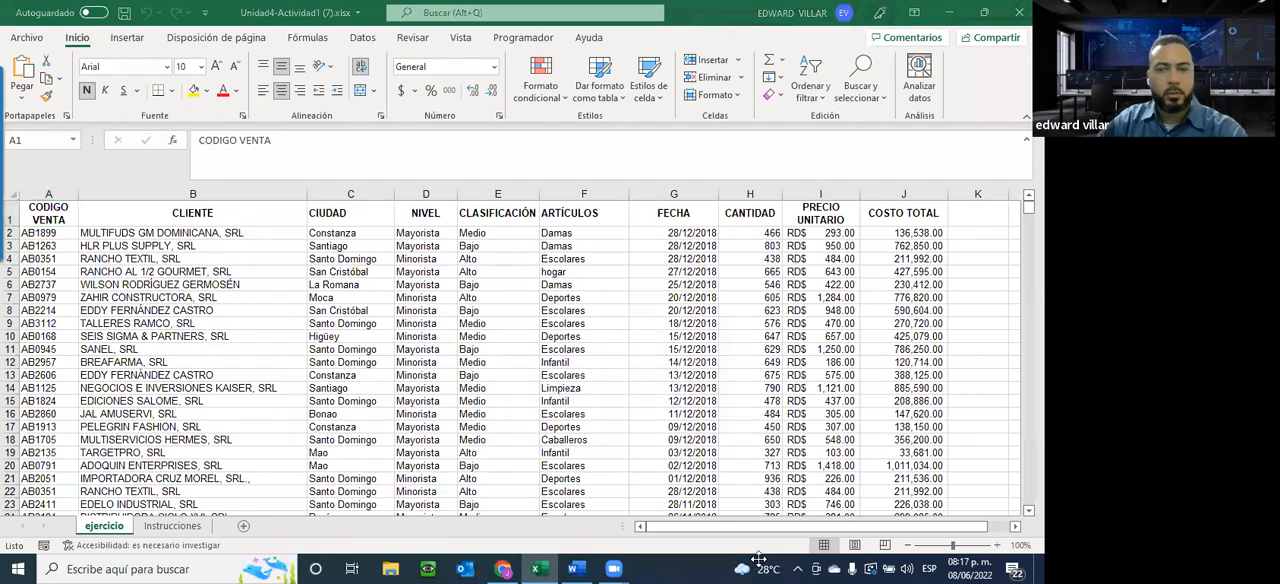
scroll(490, 405, down, 3)
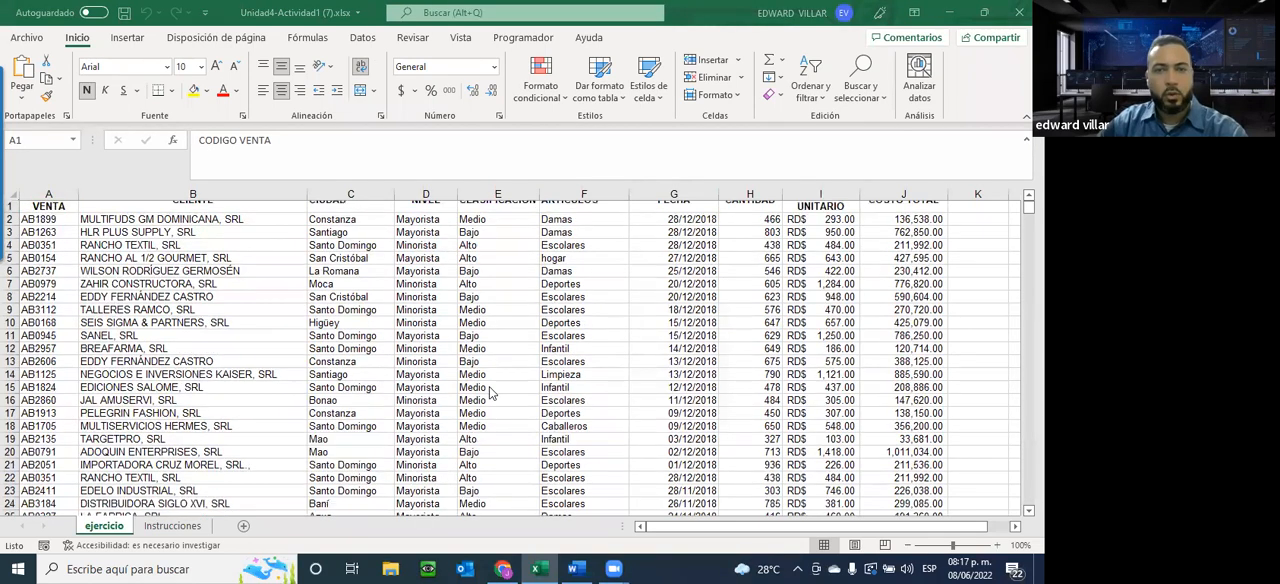
scroll(490, 410, down, 20)
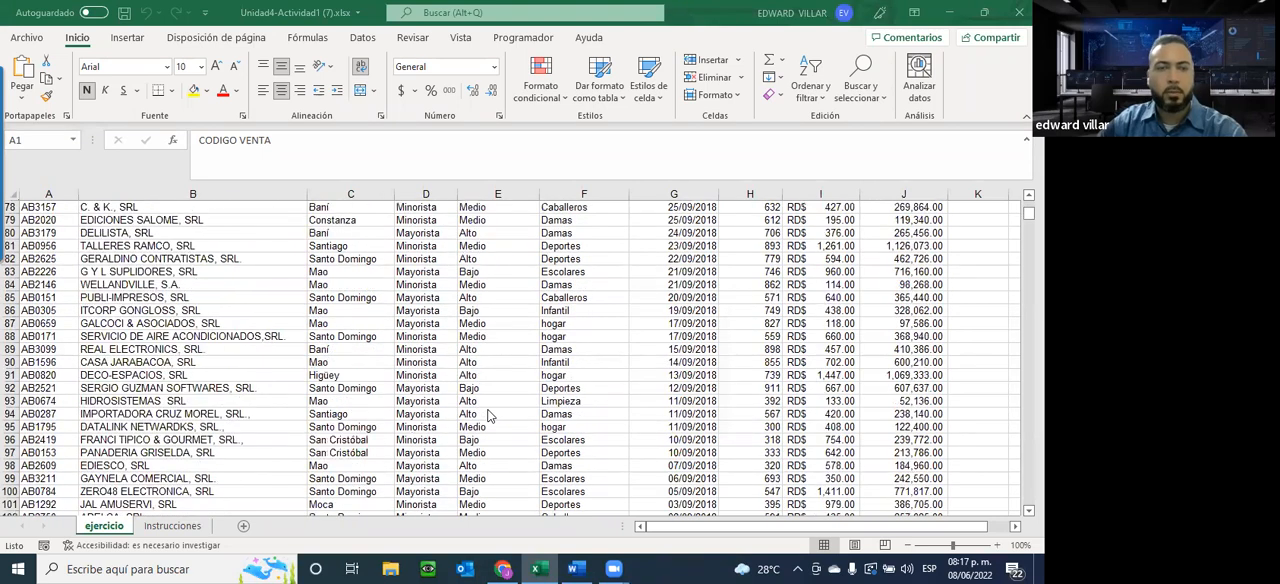
scroll(490, 415, down, 20)
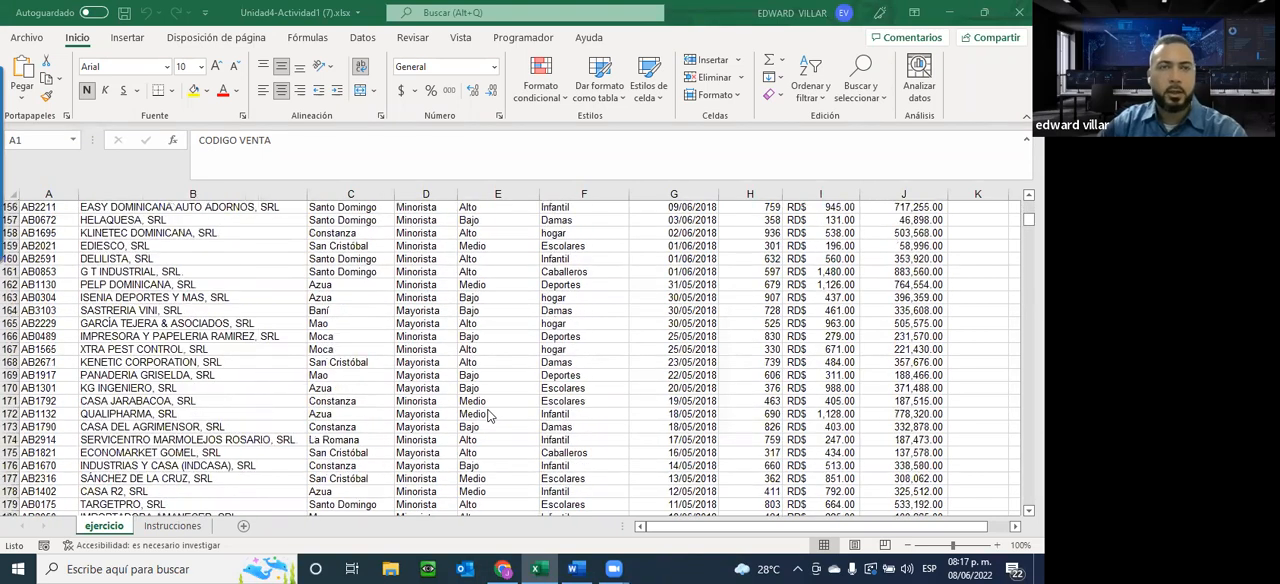
scroll(490, 415, down, 8)
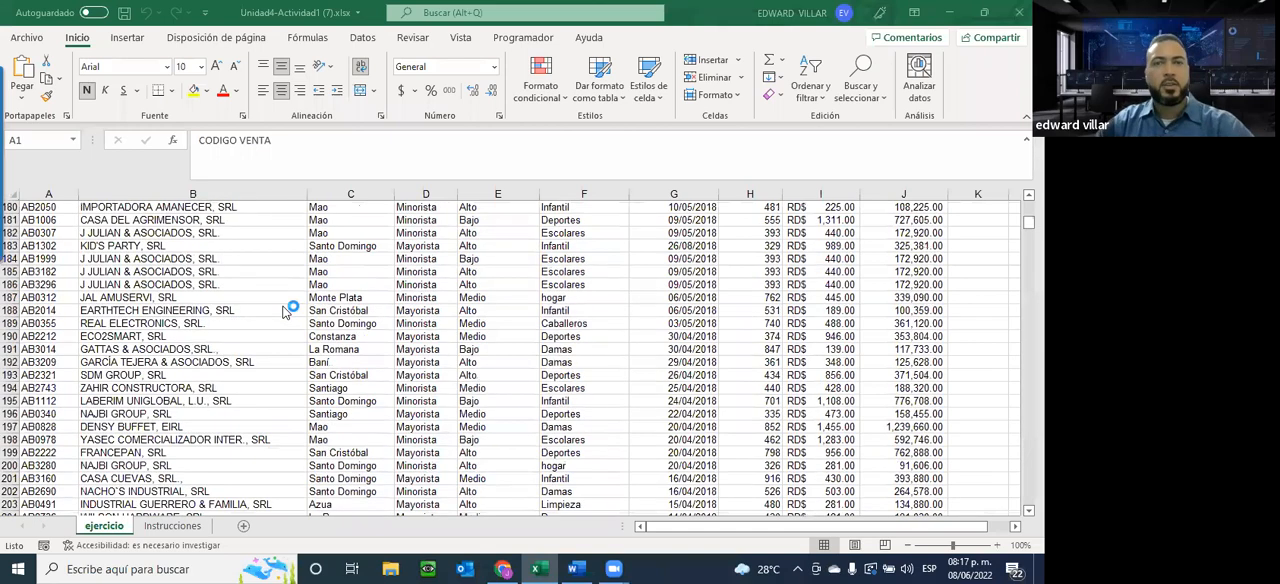
scroll(357, 323, up, 6)
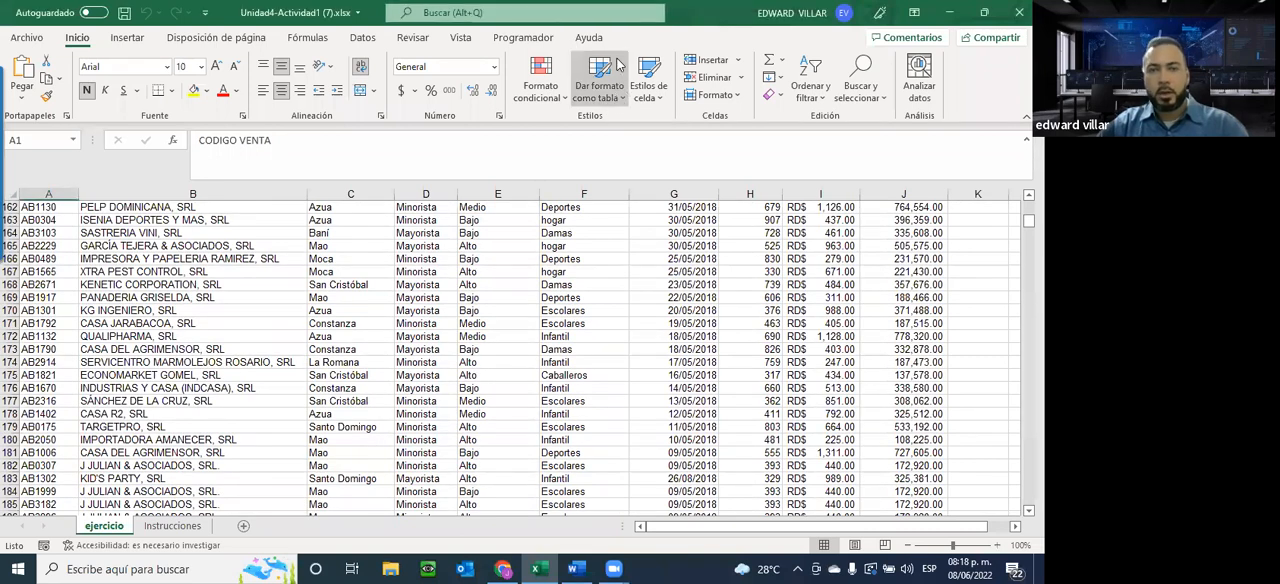
Show the table style gallery and the pivot chart insertion options for the ejercicio data without applying any
click(617, 98)
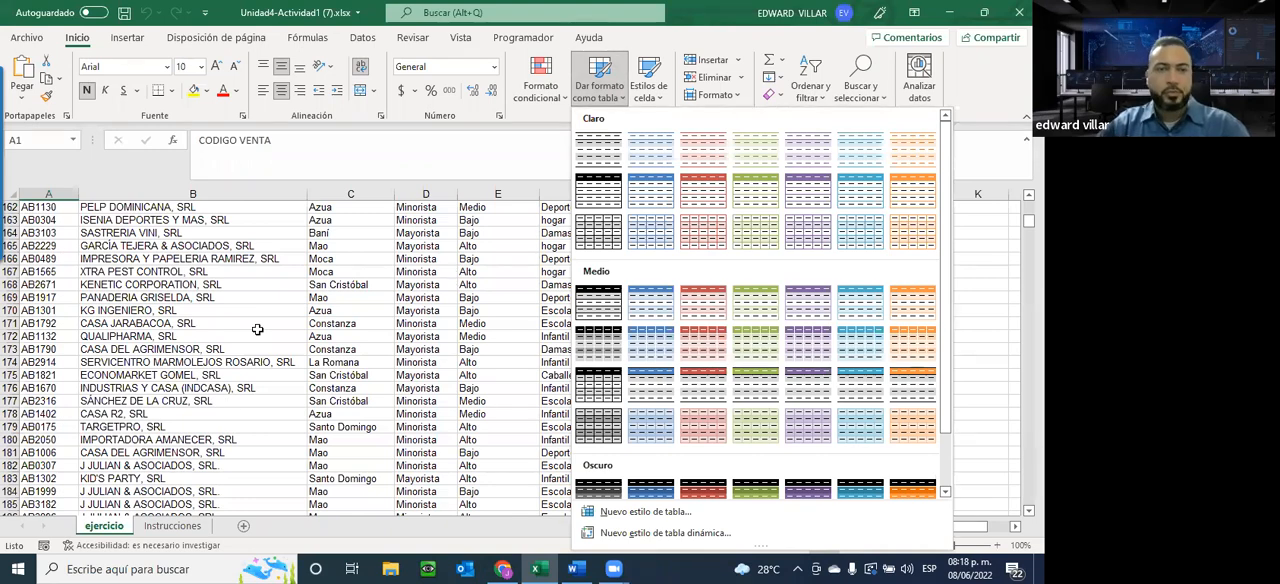
click(135, 183)
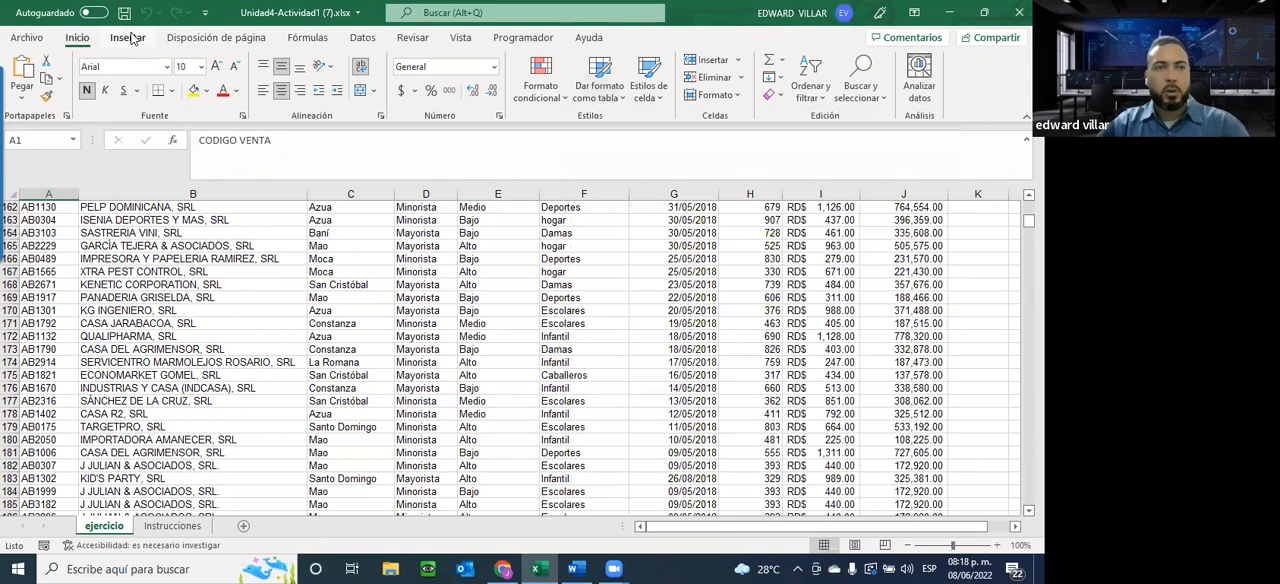
click(130, 37)
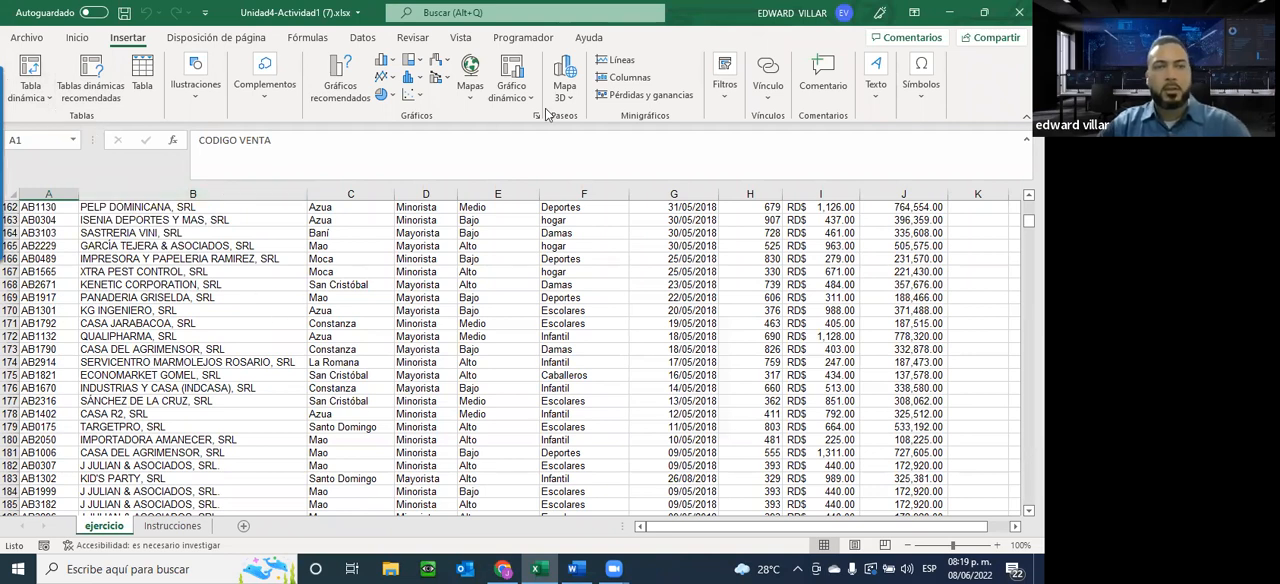
click(516, 94)
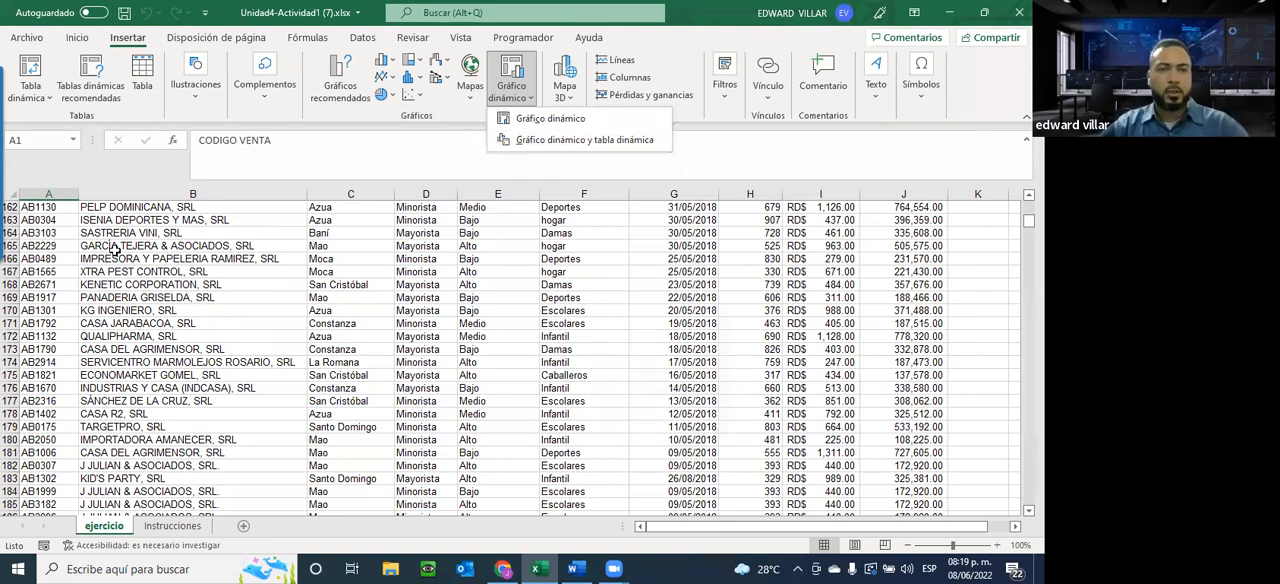
click(189, 240)
click(168, 243)
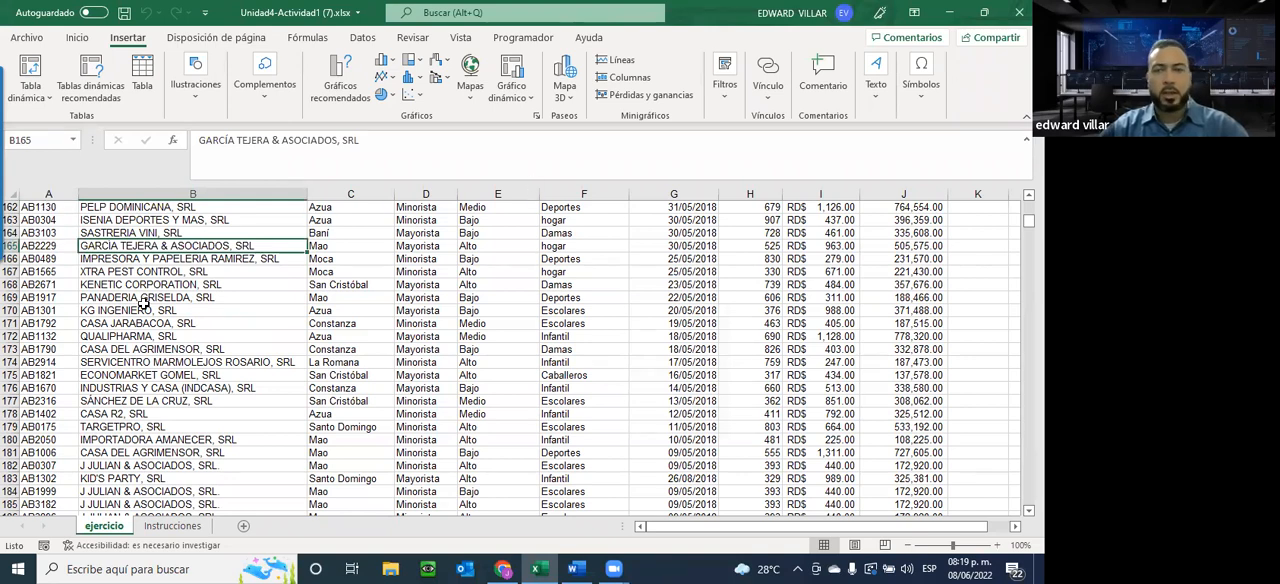
scroll(142, 305, up, 11)
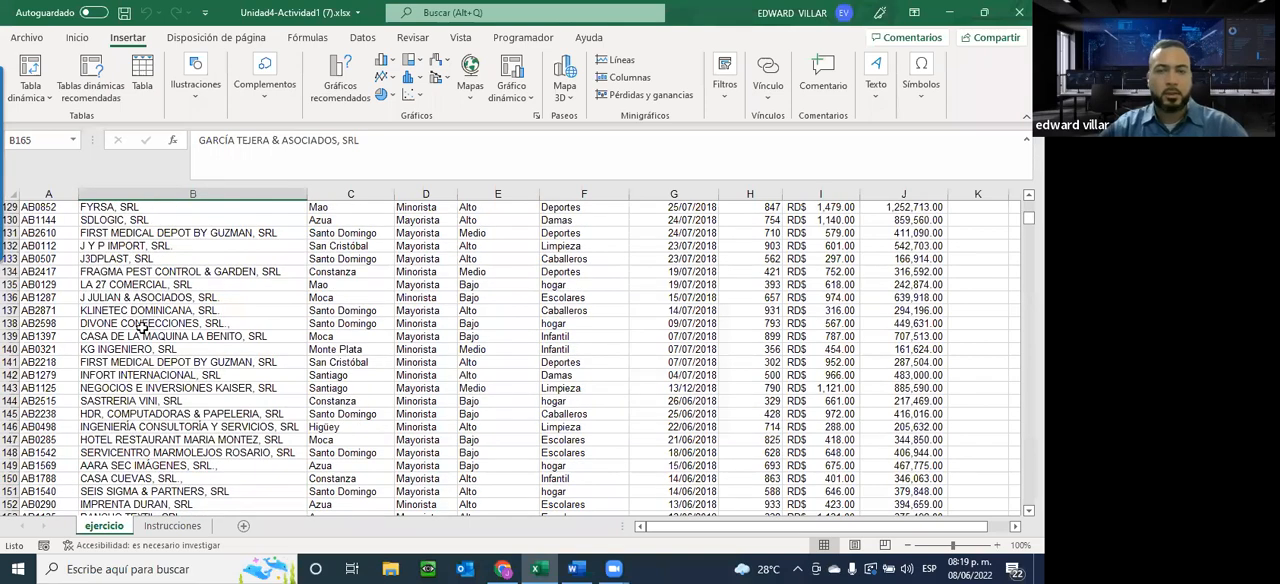
Create a pivot table from the ejercicio range A1:J3300 on a new worksheet
scroll(143, 328, up, 7)
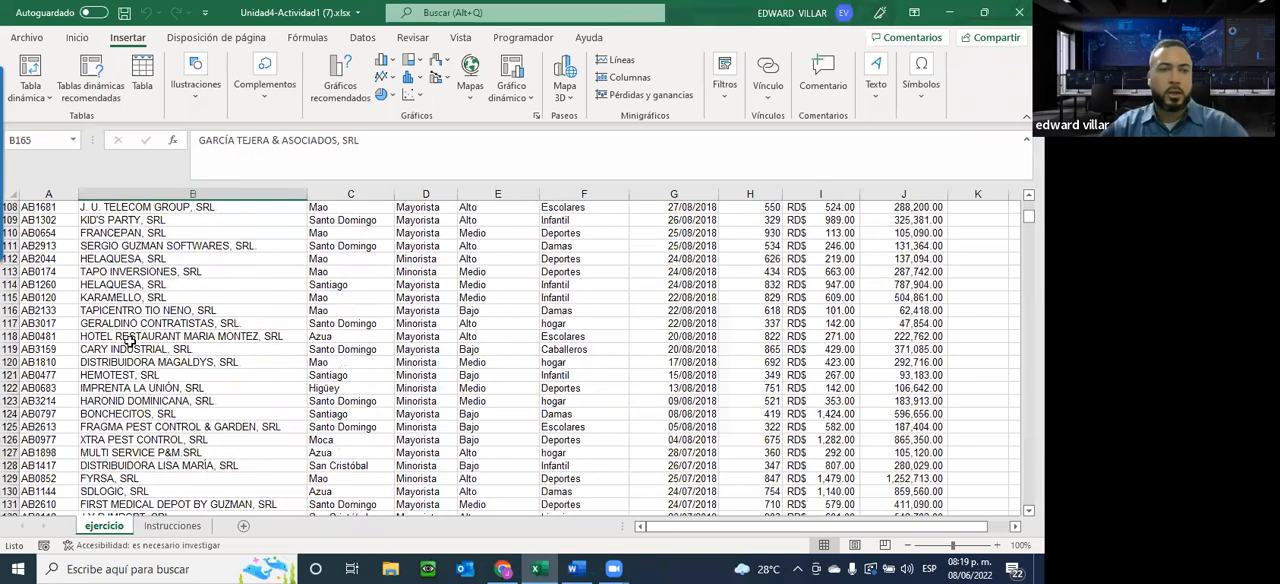
scroll(130, 340, down, 5)
click(162, 245)
key(Down)
key(Down)
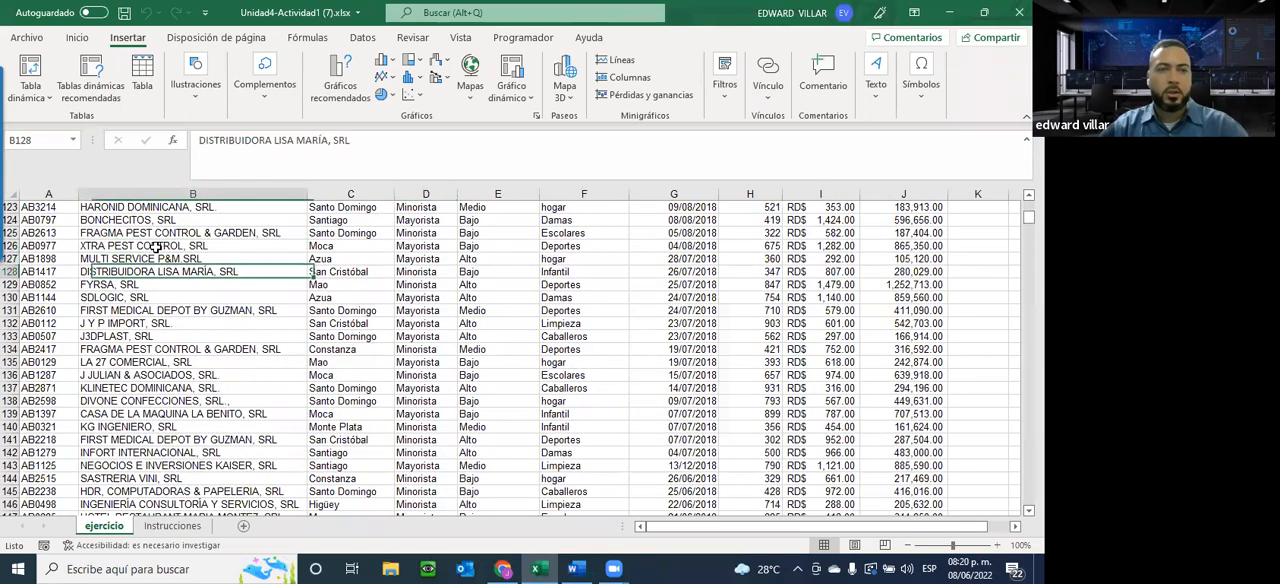
click(30, 66)
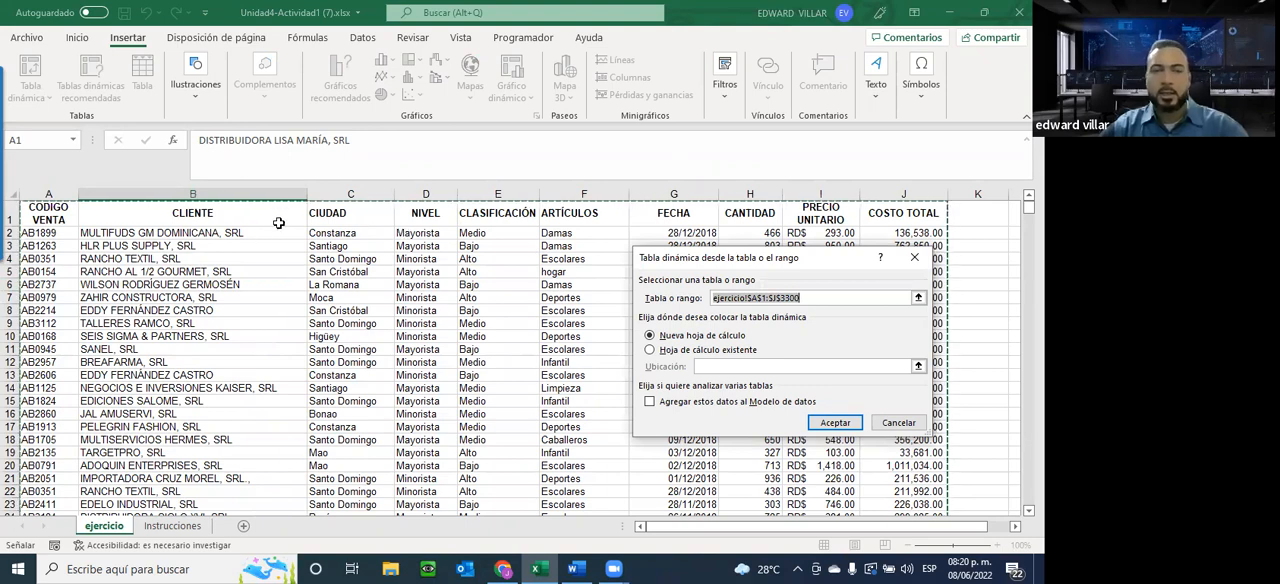
scroll(261, 236, down, 3)
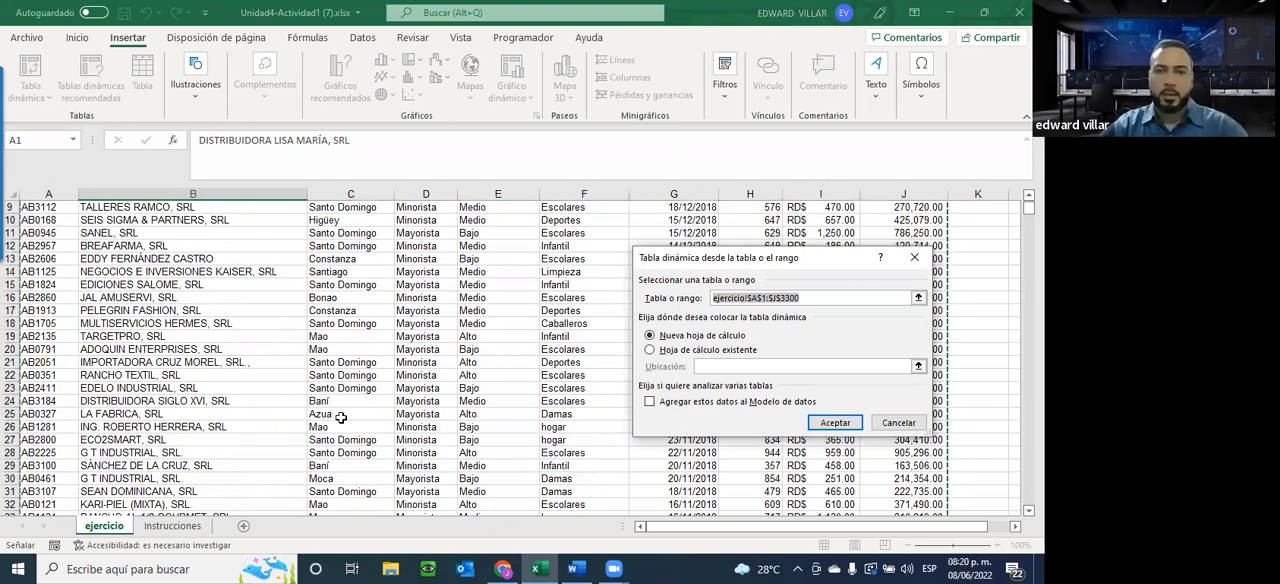
scroll(338, 415, down, 8)
scroll(338, 415, down, 4)
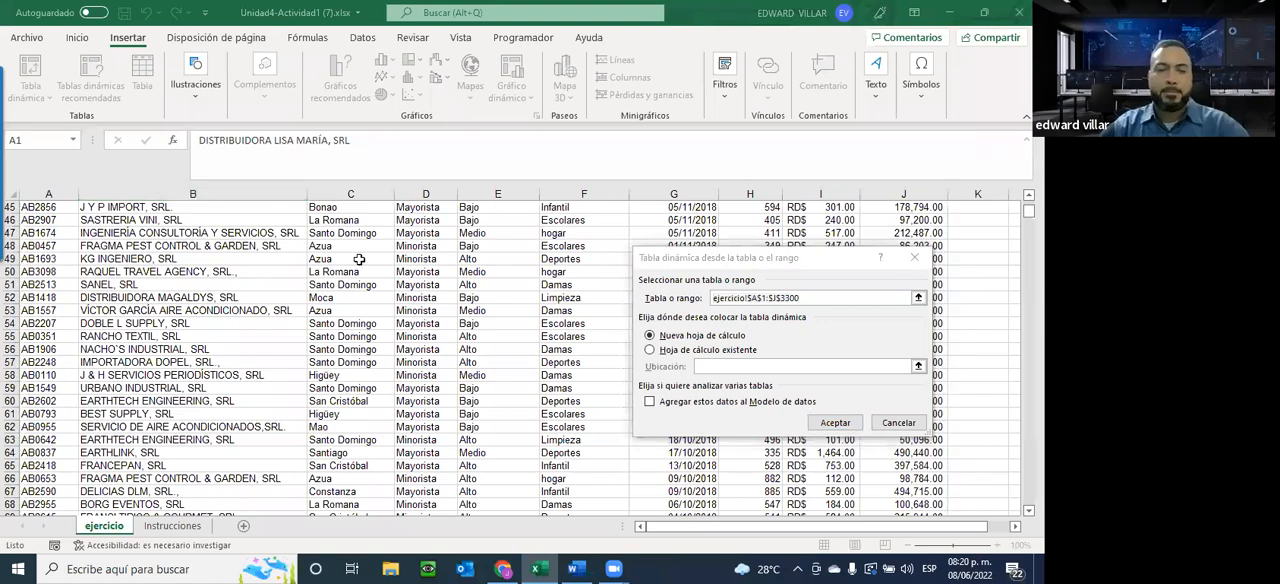
scroll(176, 287, up, 14)
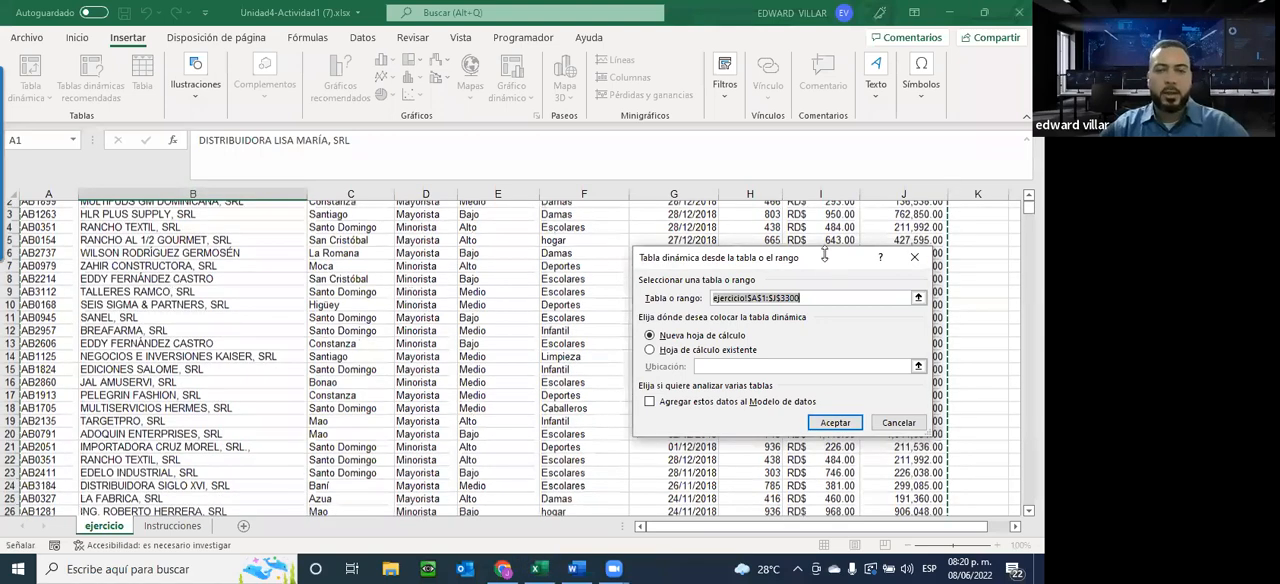
scroll(790, 260, up, 1)
drag(790, 260, 382, 243)
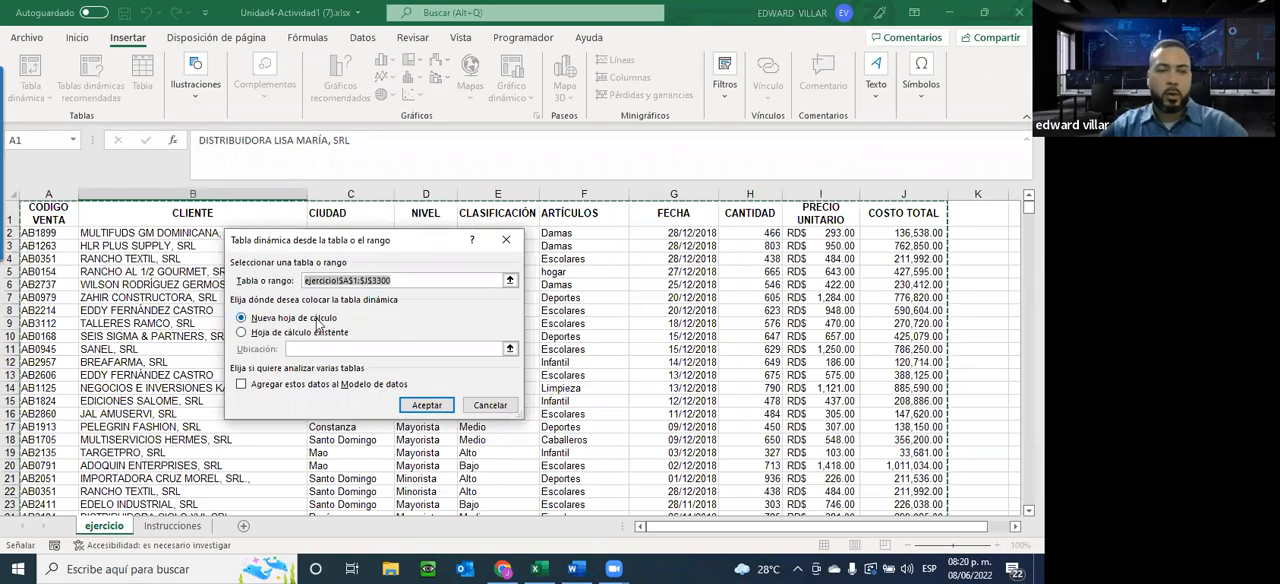
click(425, 412)
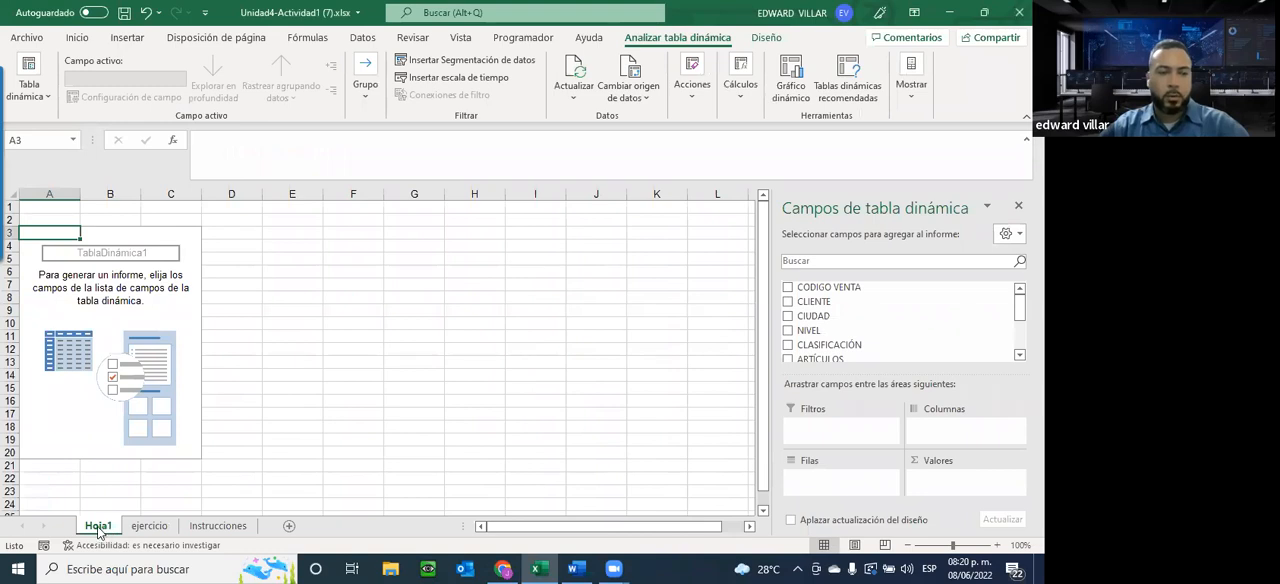
Rename the new pivot table sheet as TABLA DINAMICA 1
right_click(97, 530)
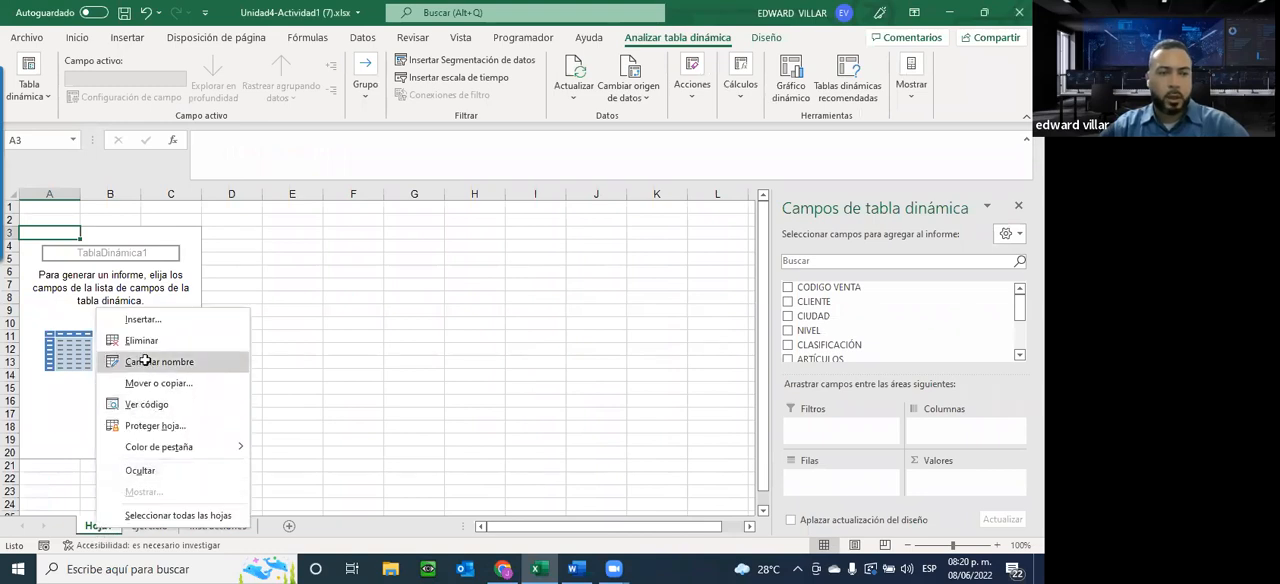
click(145, 361)
text(TA)
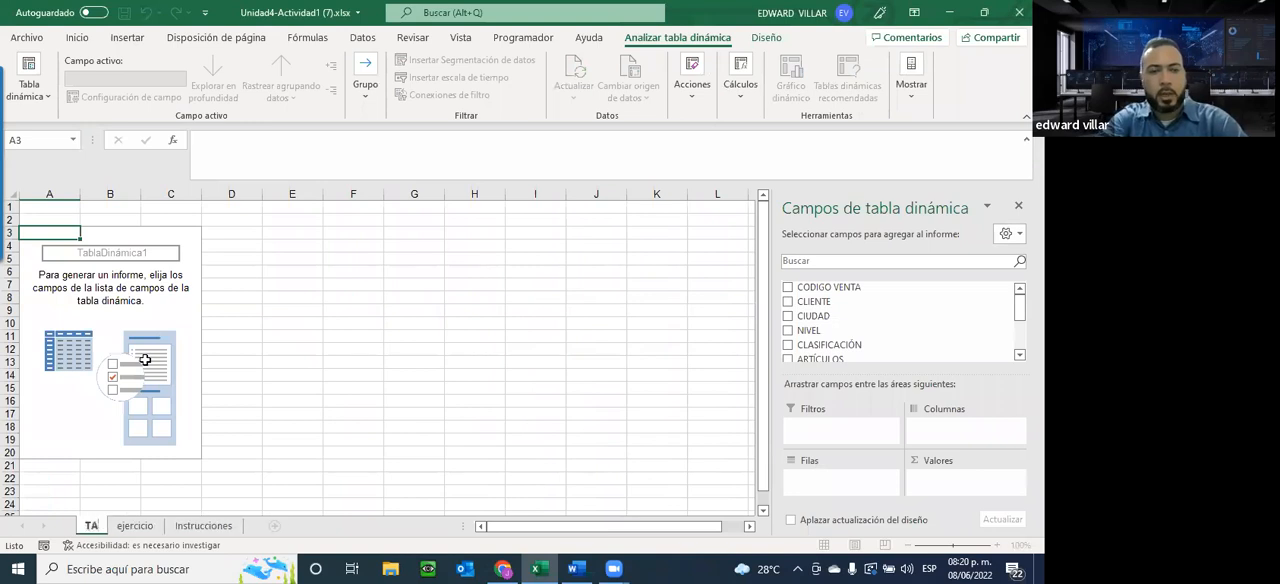
text(BLA DINAMICA 1)
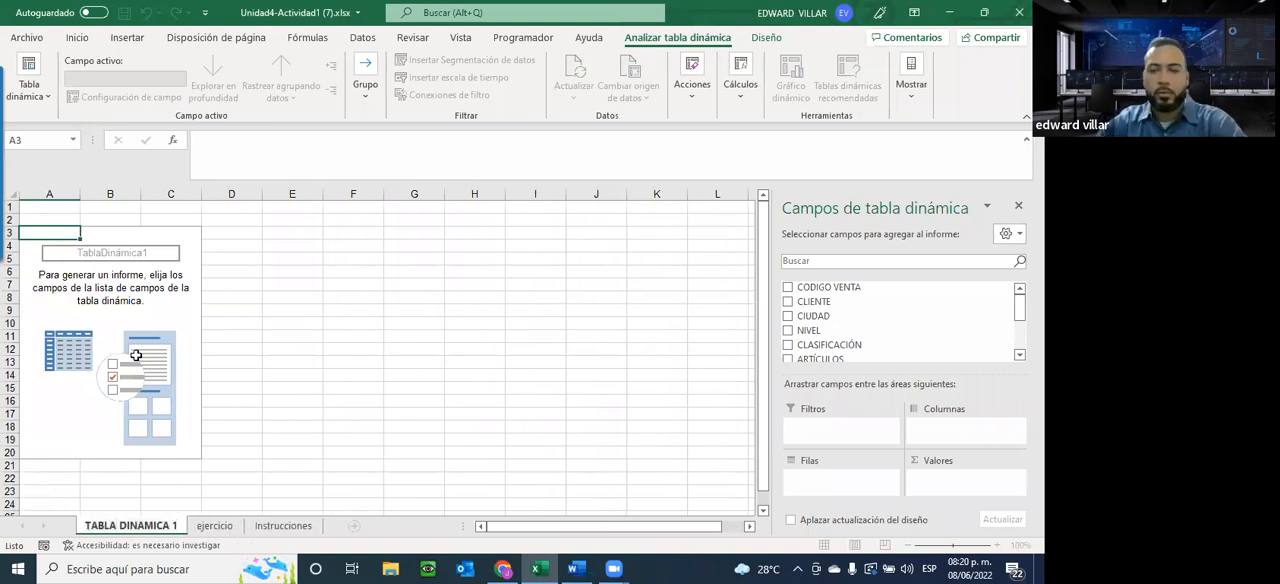
key(Return)
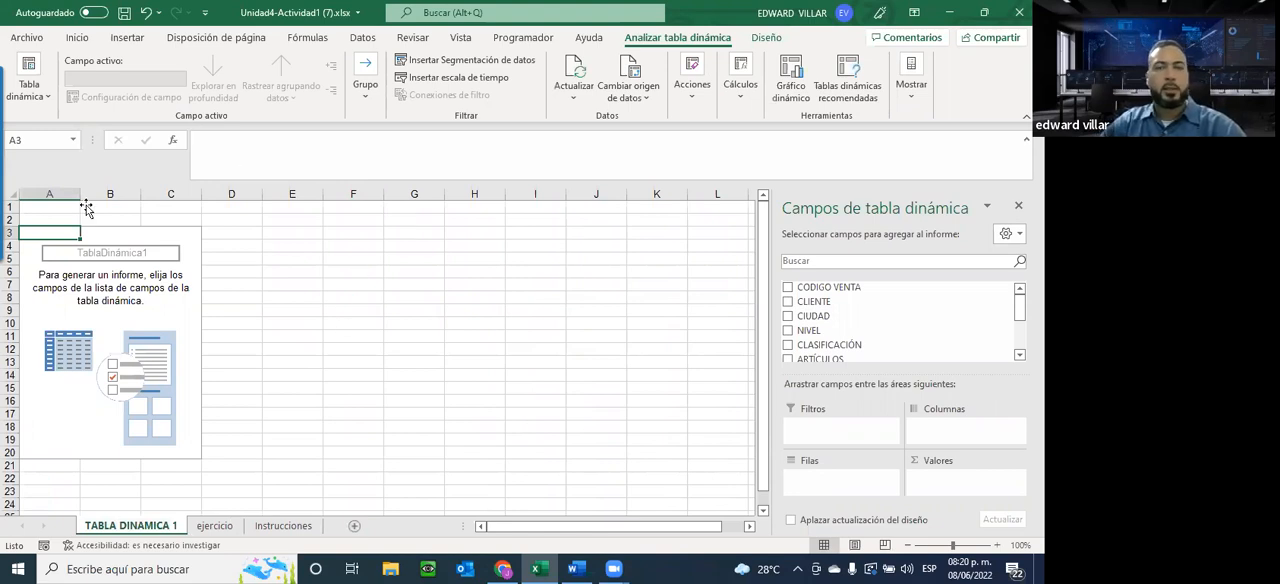
Compare selecting cells inside and outside the empty pivot table area, and review the available fields from CODIGO VENTA to COSTO TOTAL
click(58, 285)
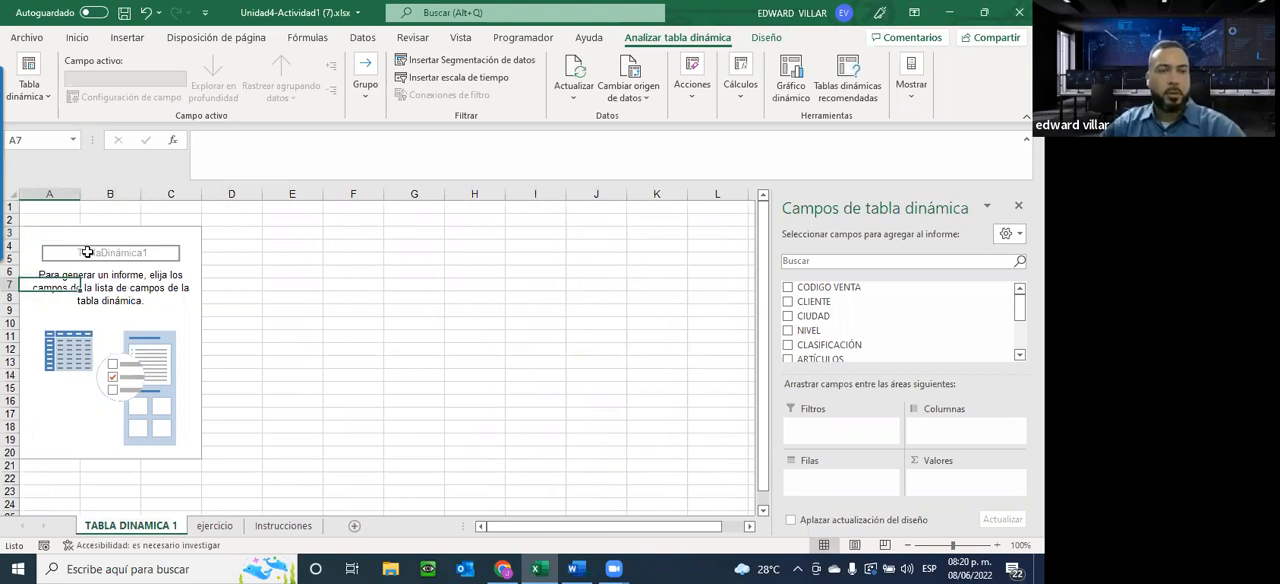
click(87, 253)
click(80, 333)
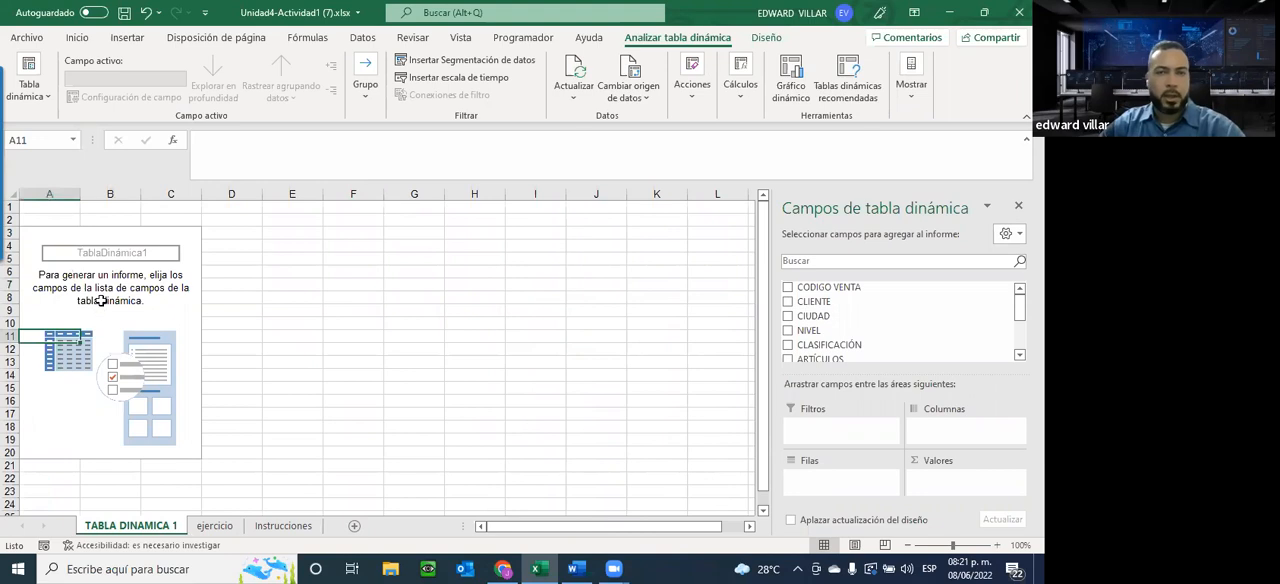
click(426, 236)
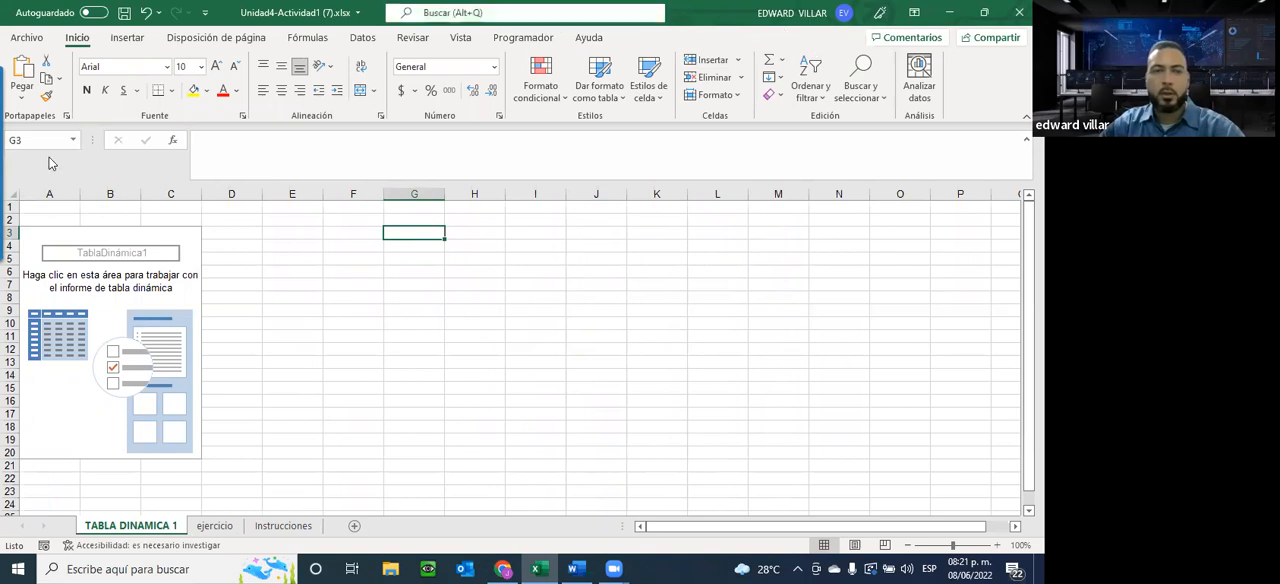
click(60, 277)
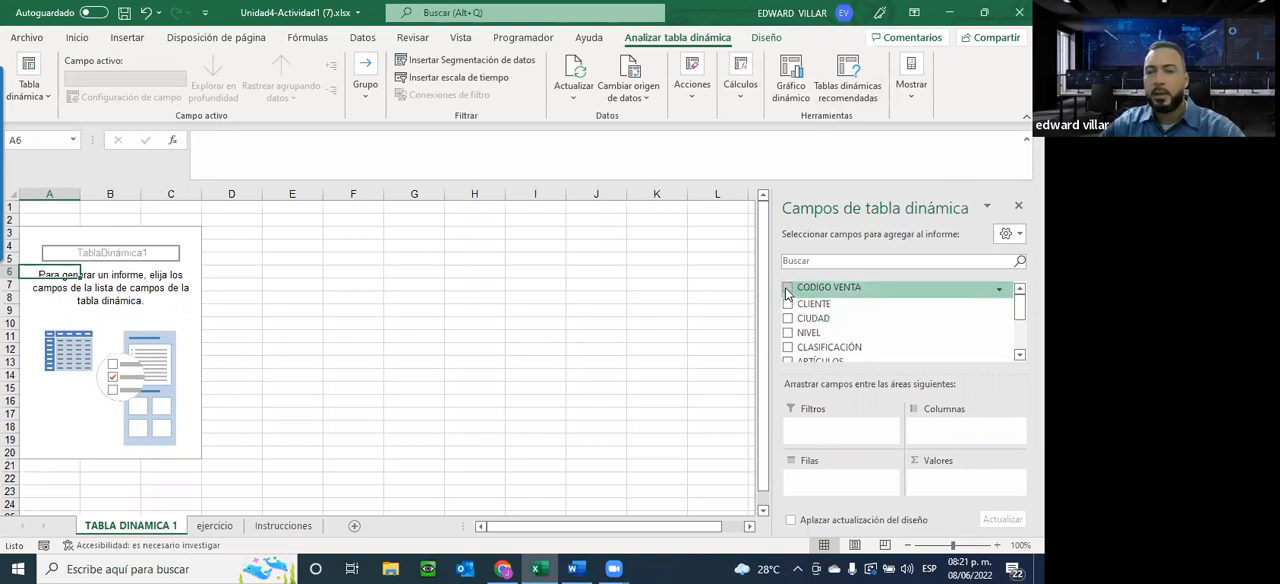
scroll(806, 335, down, 5)
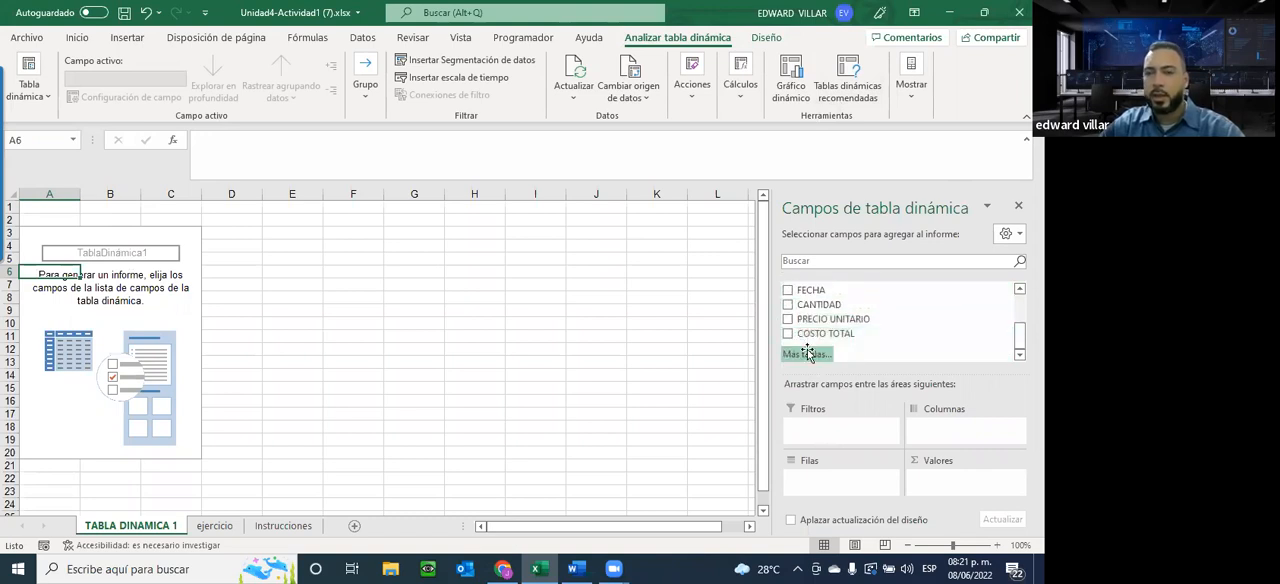
scroll(806, 352, up, 5)
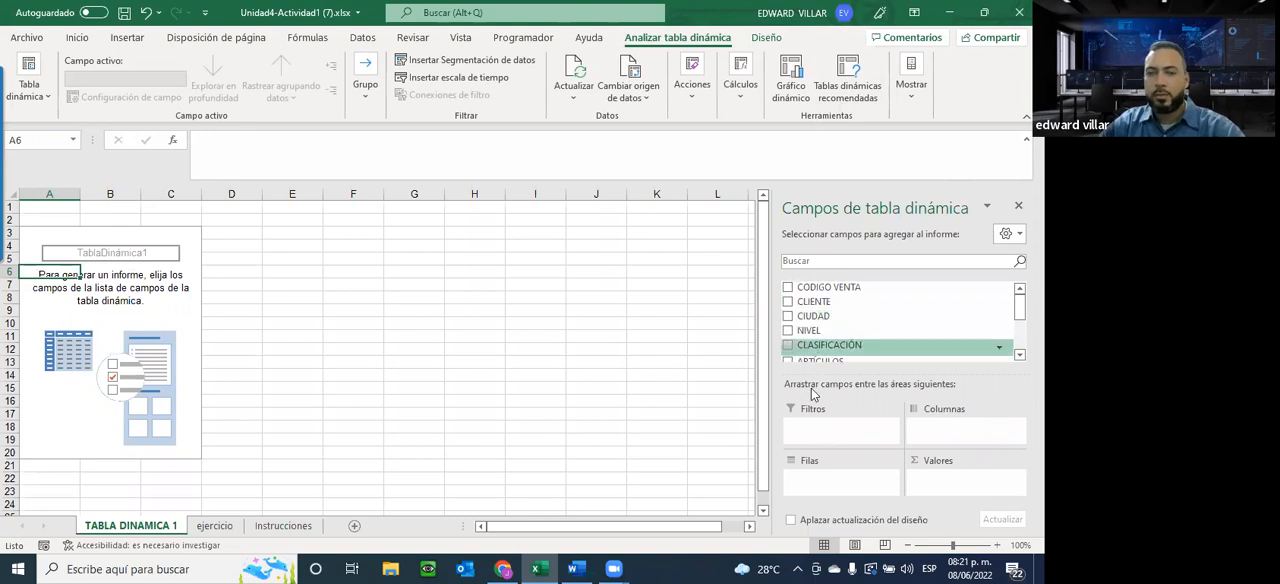
click(414, 258)
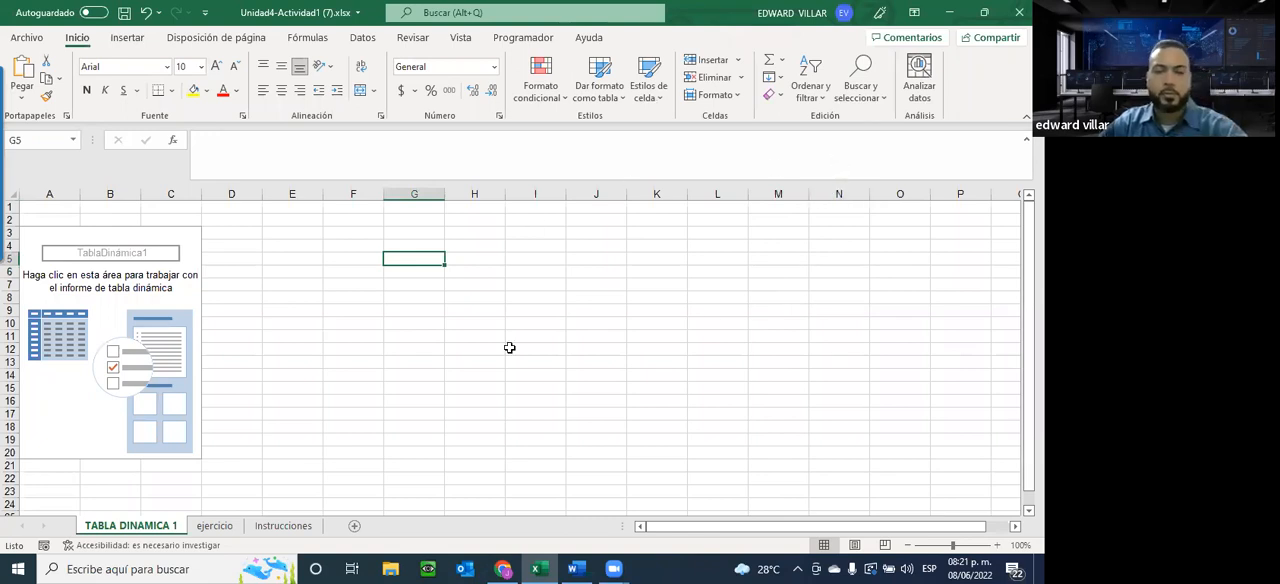
Examine the column headings, the NIVEL values and the client records on the ejercicio sheet
click(266, 525)
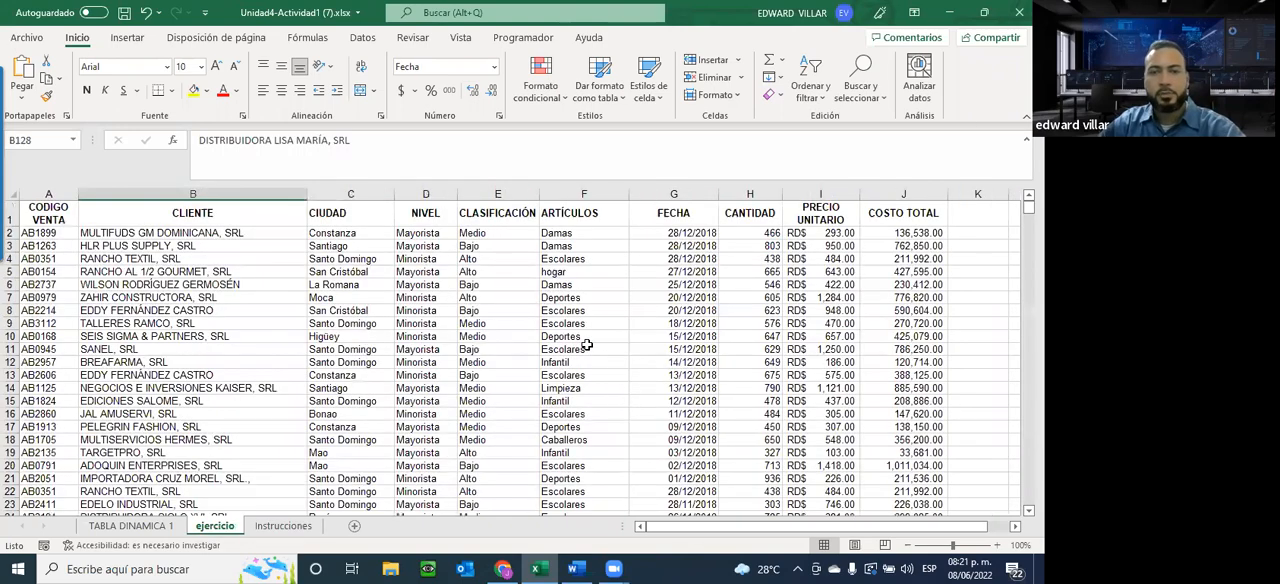
click(587, 344)
click(416, 211)
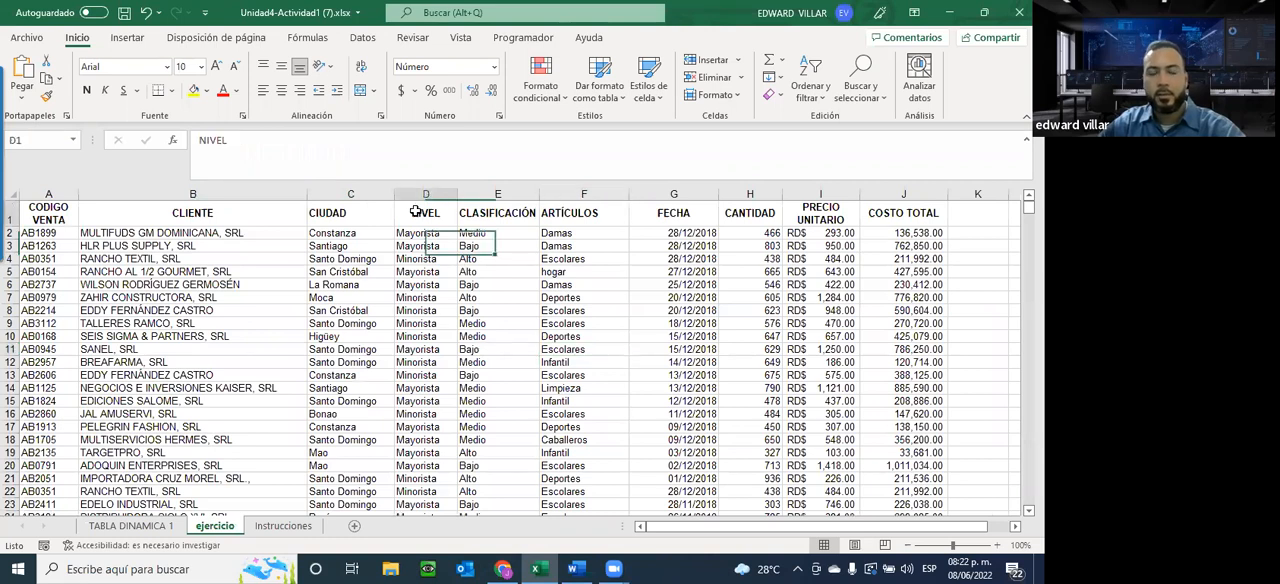
drag(416, 211, 425, 364)
click(101, 232)
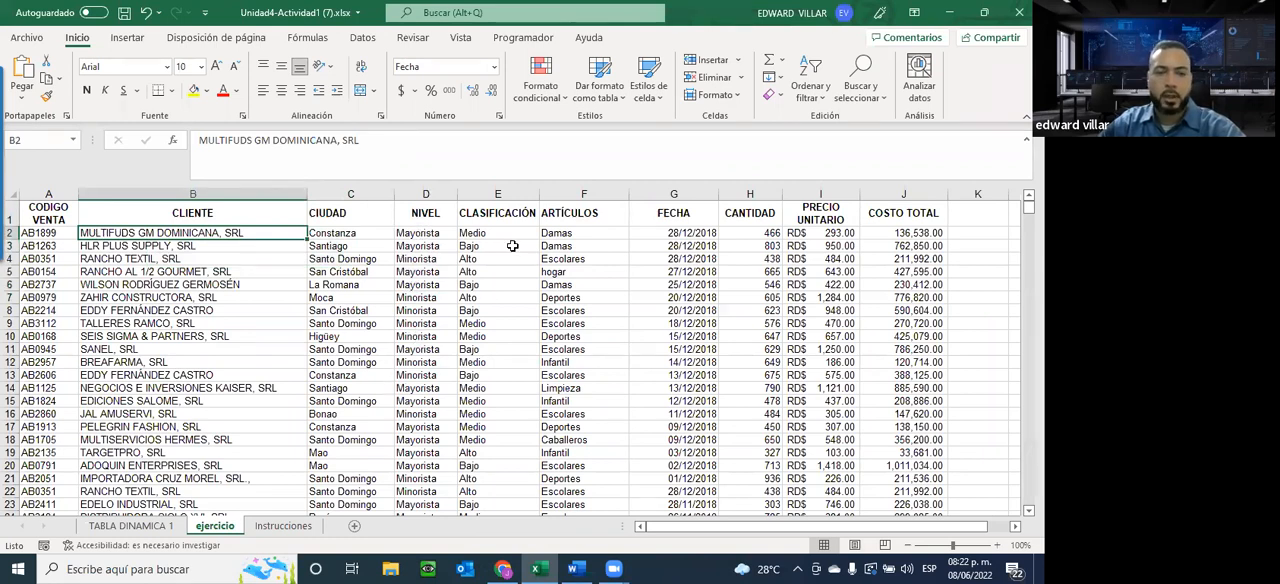
click(418, 337)
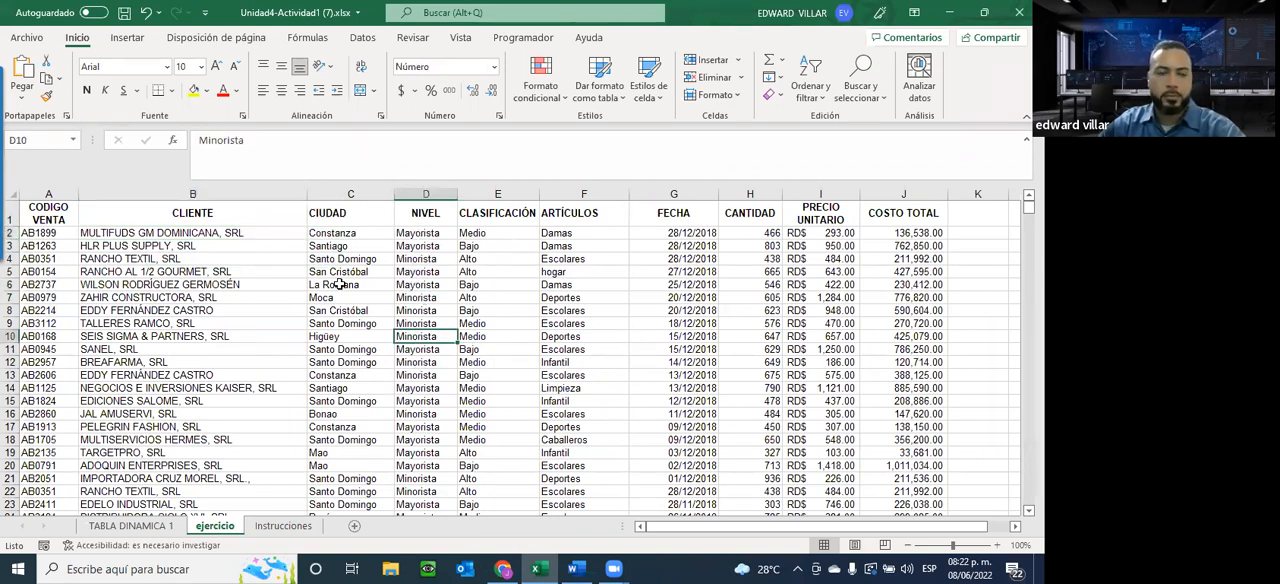
Return to the TABLA DINAMICA 1 sheet and add the FECHA field to the pivot table's rows
click(137, 521)
click(97, 286)
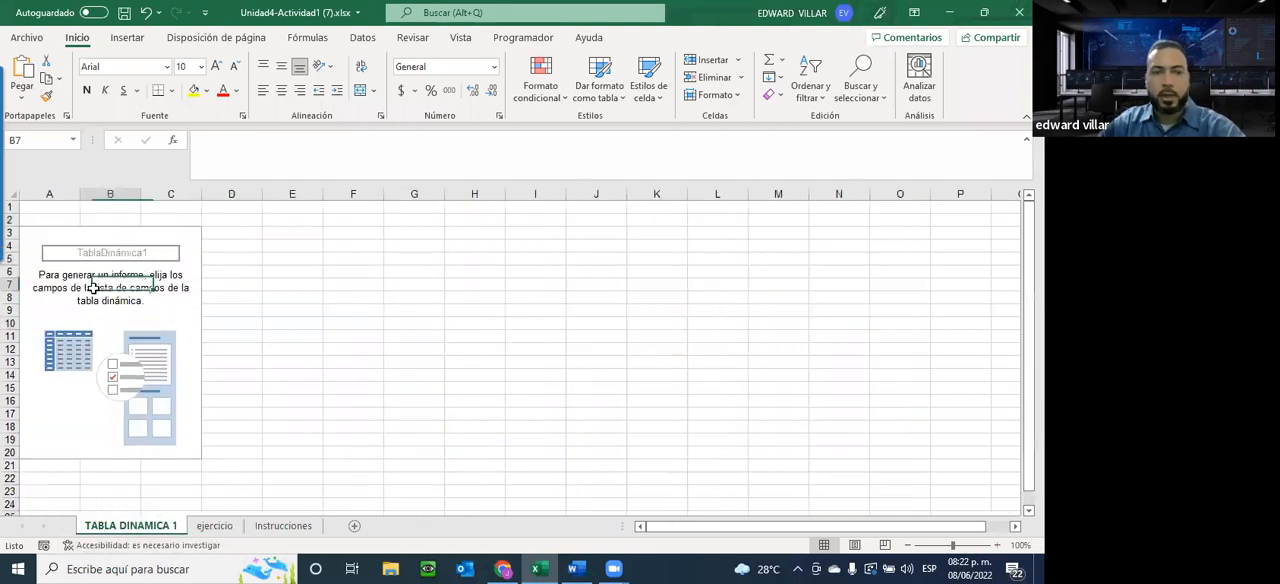
scroll(830, 320, down, 3)
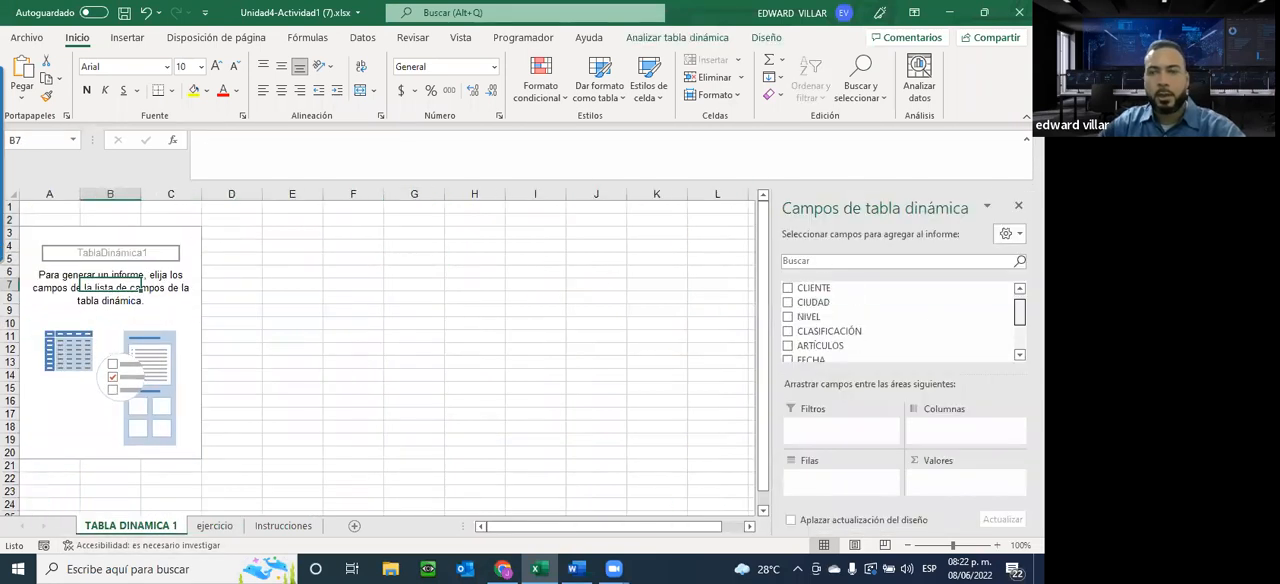
scroll(830, 320, up, 2)
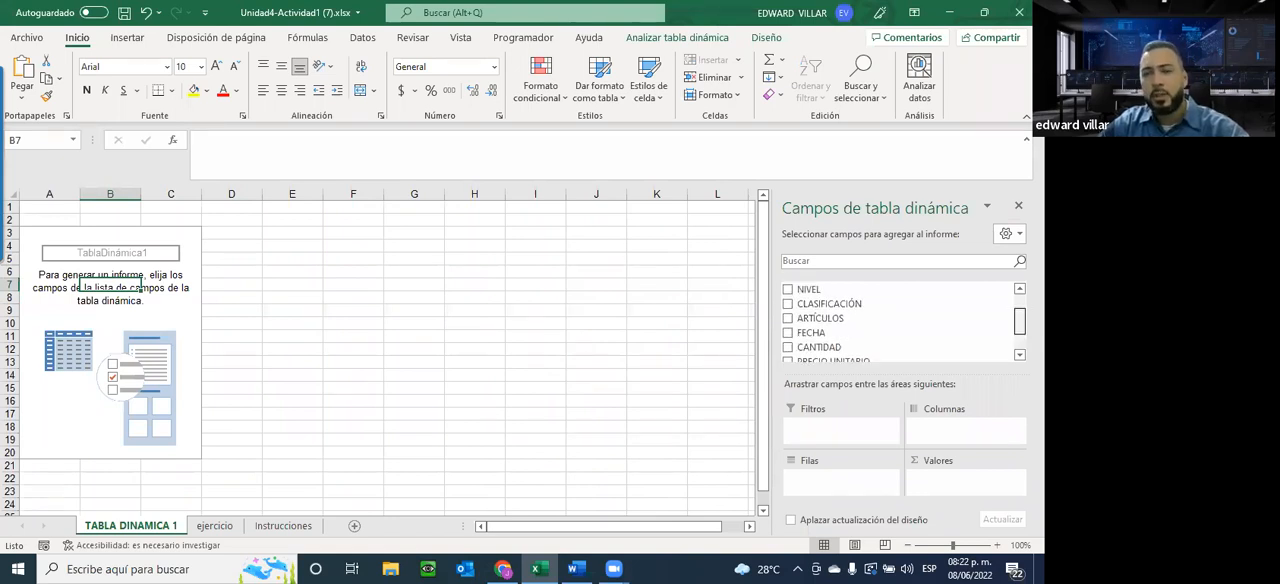
scroll(857, 335, down, 2)
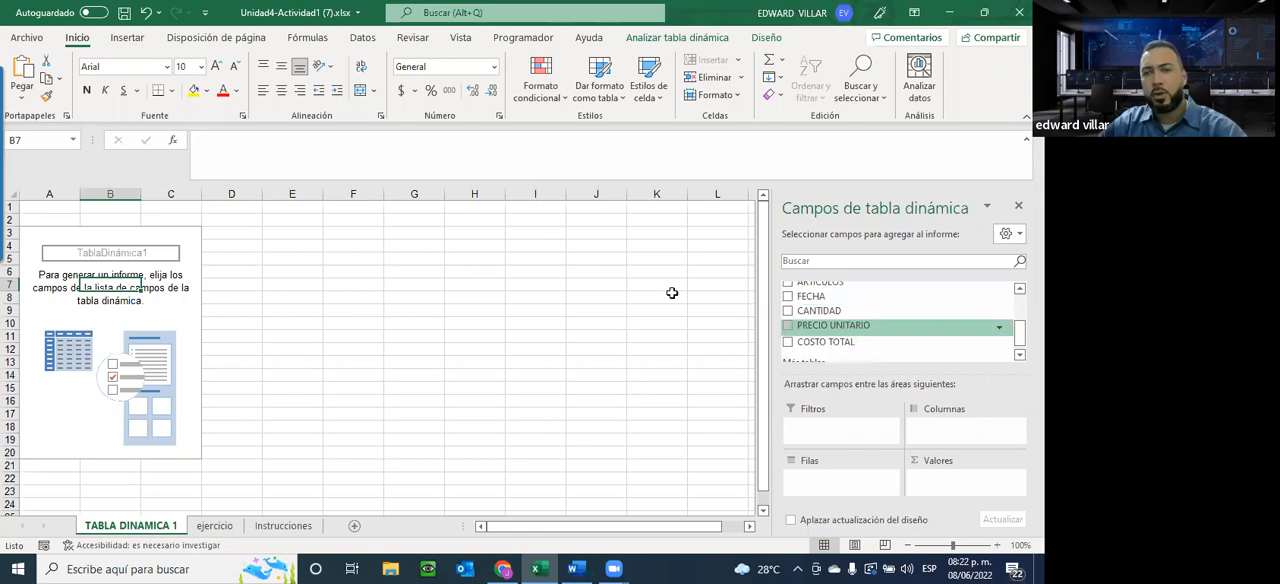
drag(811, 297, 820, 486)
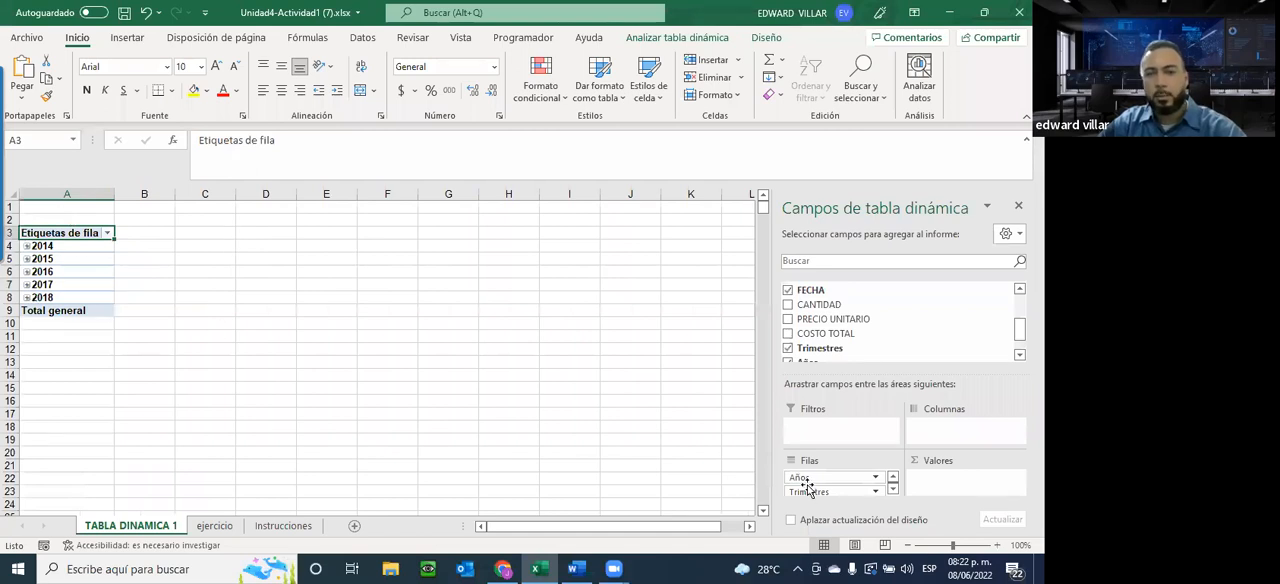
Place the FECHA field in the pivot table's columns and view the options available for it there
scroll(863, 358, down, 1)
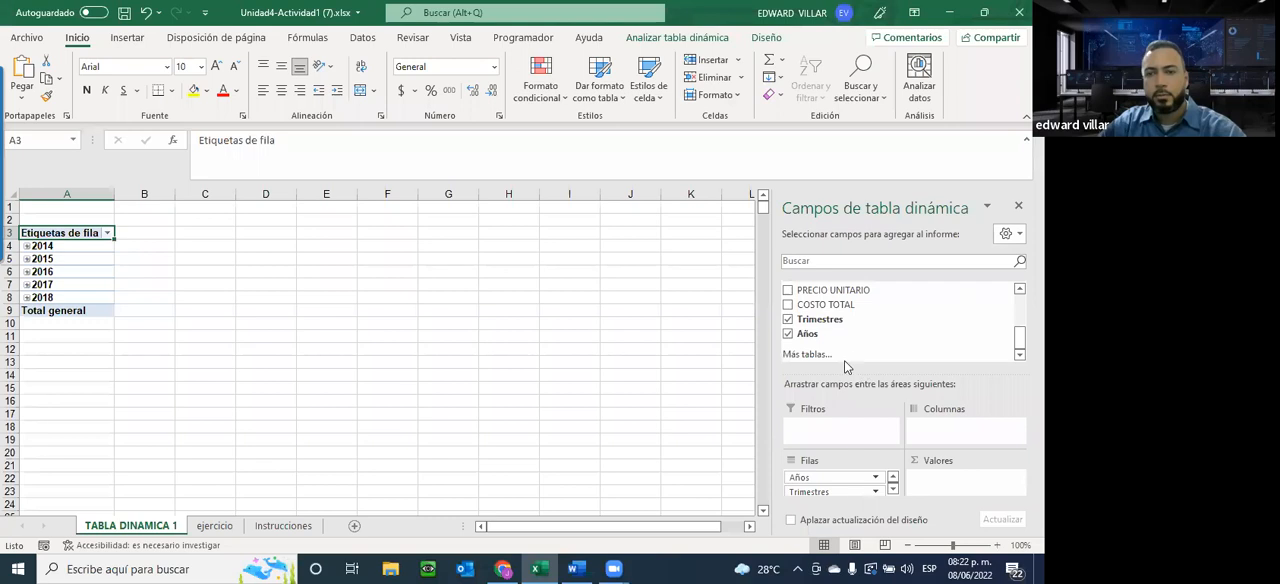
scroll(855, 334, up, 2)
drag(860, 334, 937, 432)
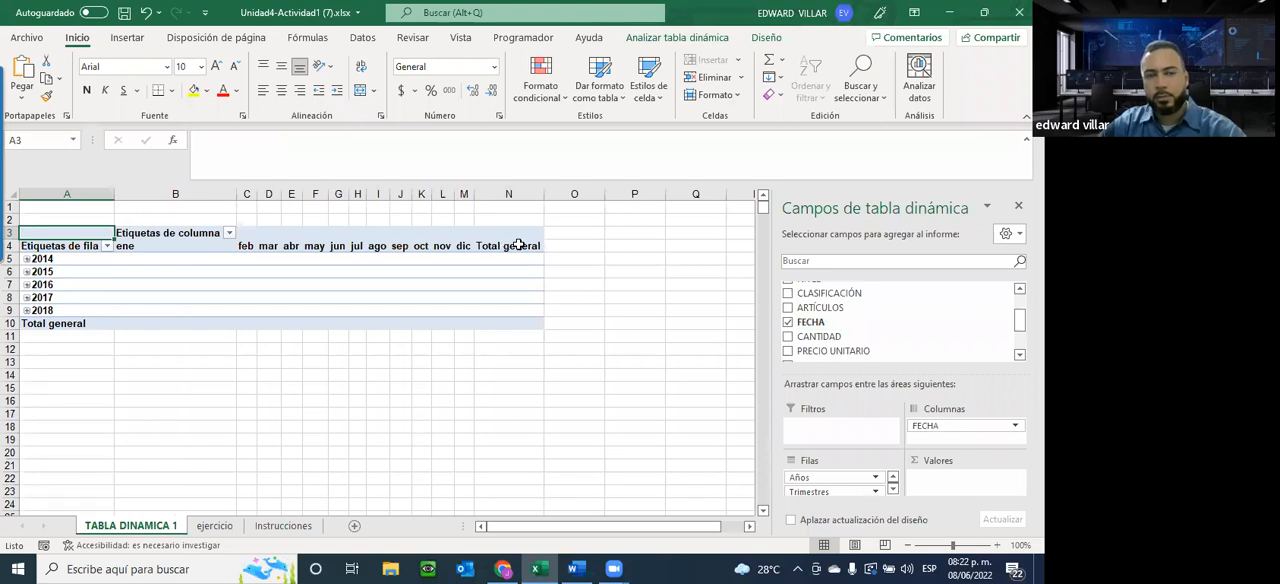
click(928, 427)
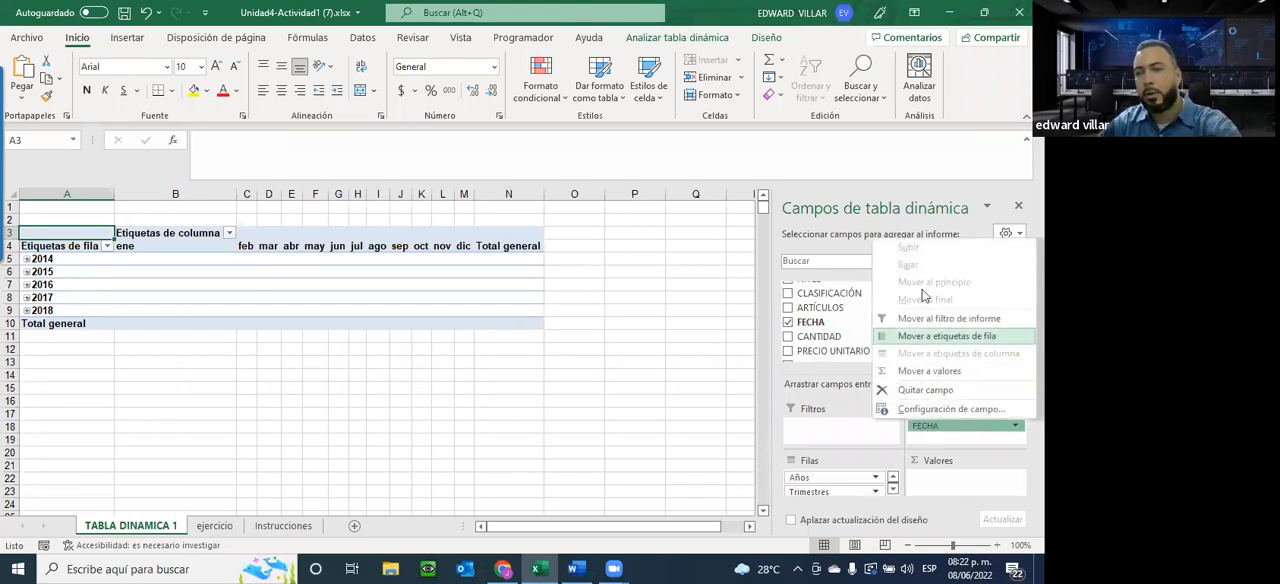
click(640, 452)
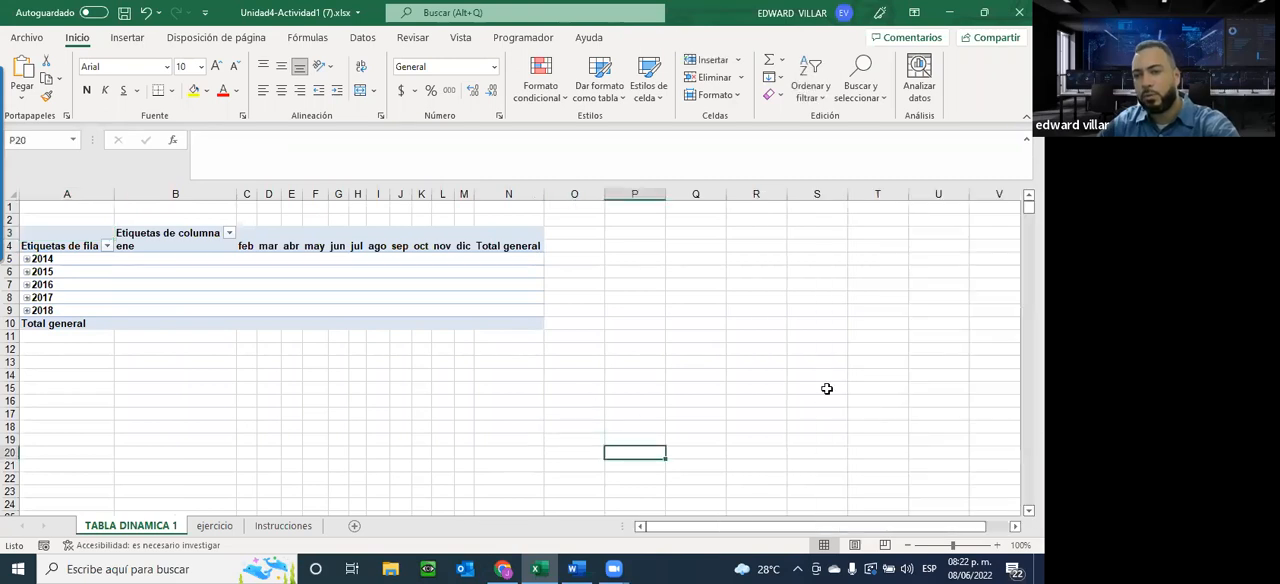
Remove FECHA from the pivot table's columns and add it to the values area
click(387, 301)
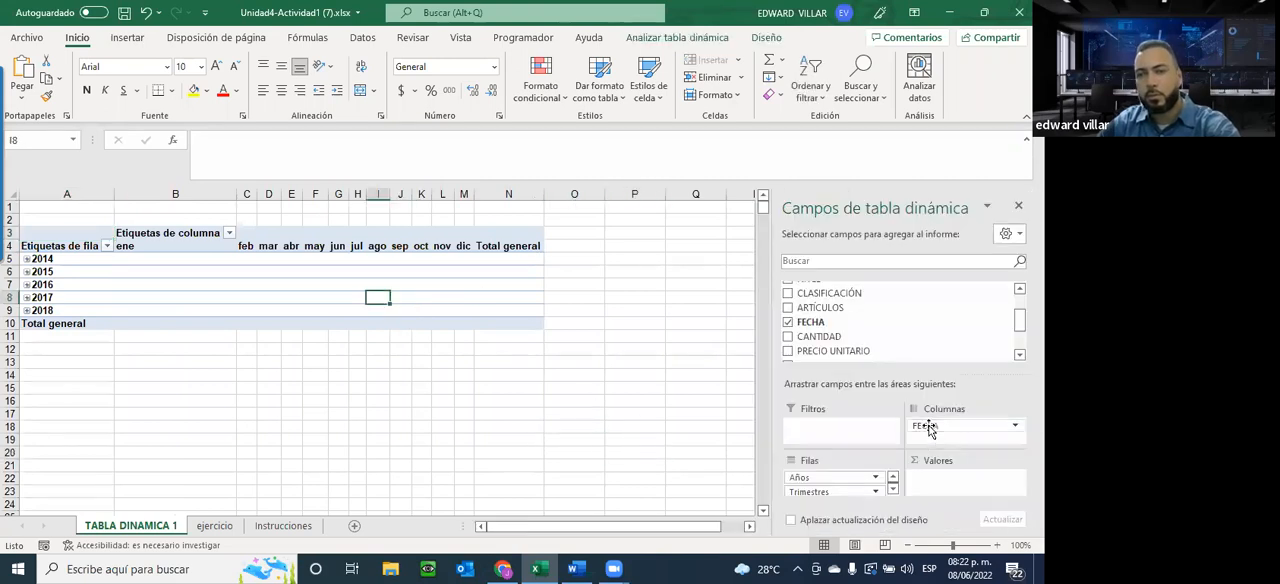
click(928, 427)
click(945, 389)
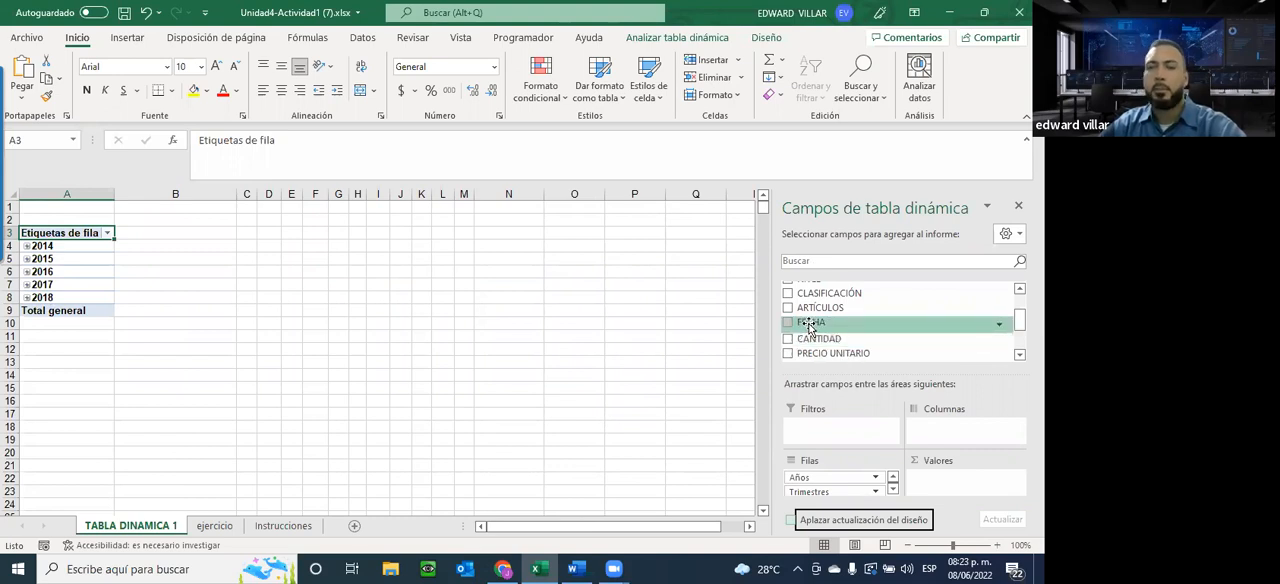
drag(811, 327, 941, 494)
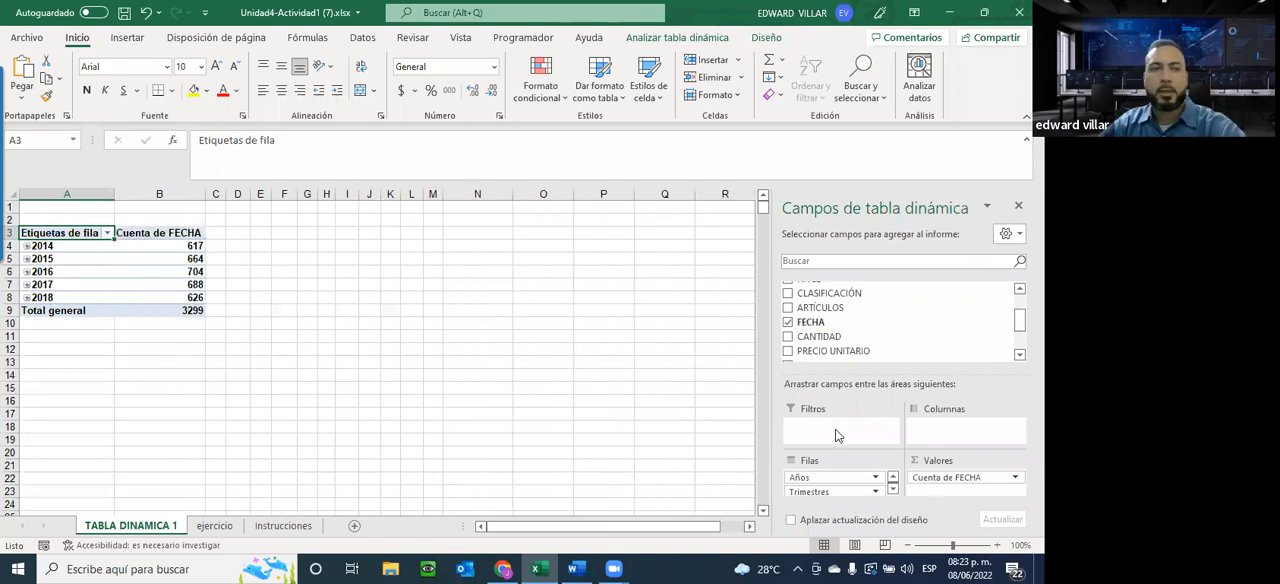
Select the yearly FECHA counts and check the Tabla dinámica #1 requirements on the Instrucciones sheet
drag(165, 245, 170, 298)
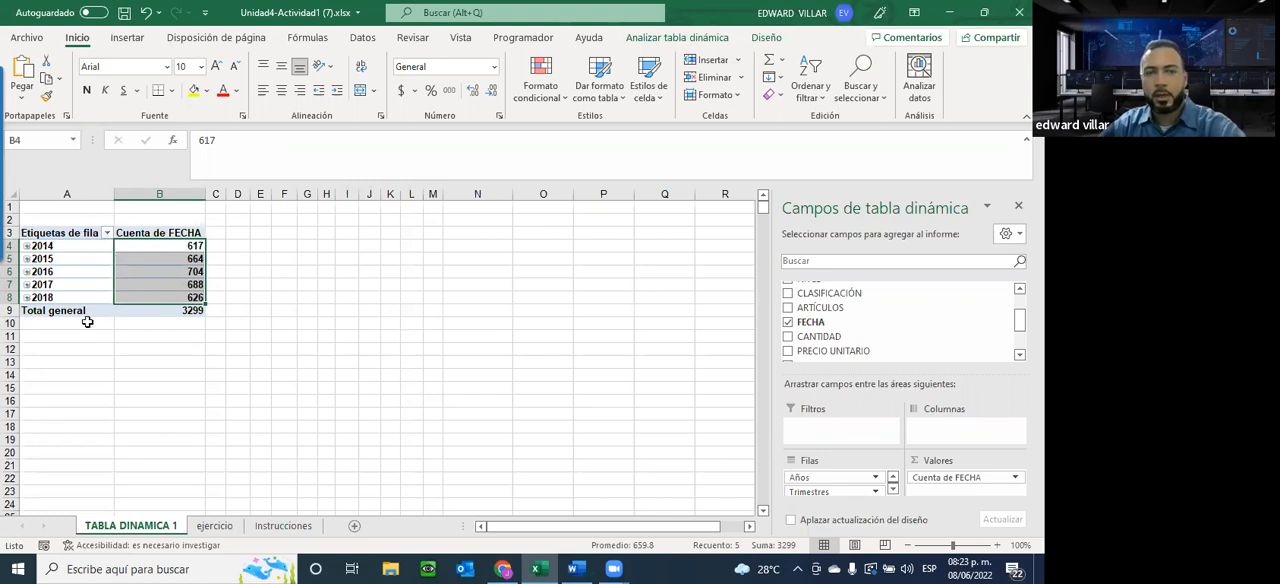
click(287, 526)
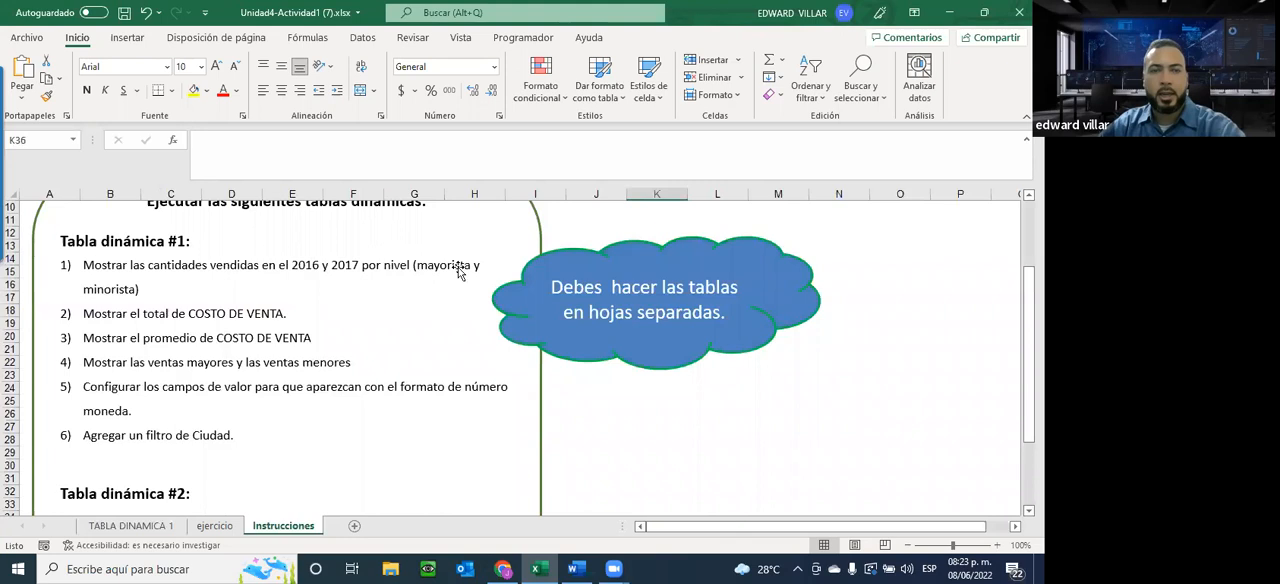
click(122, 526)
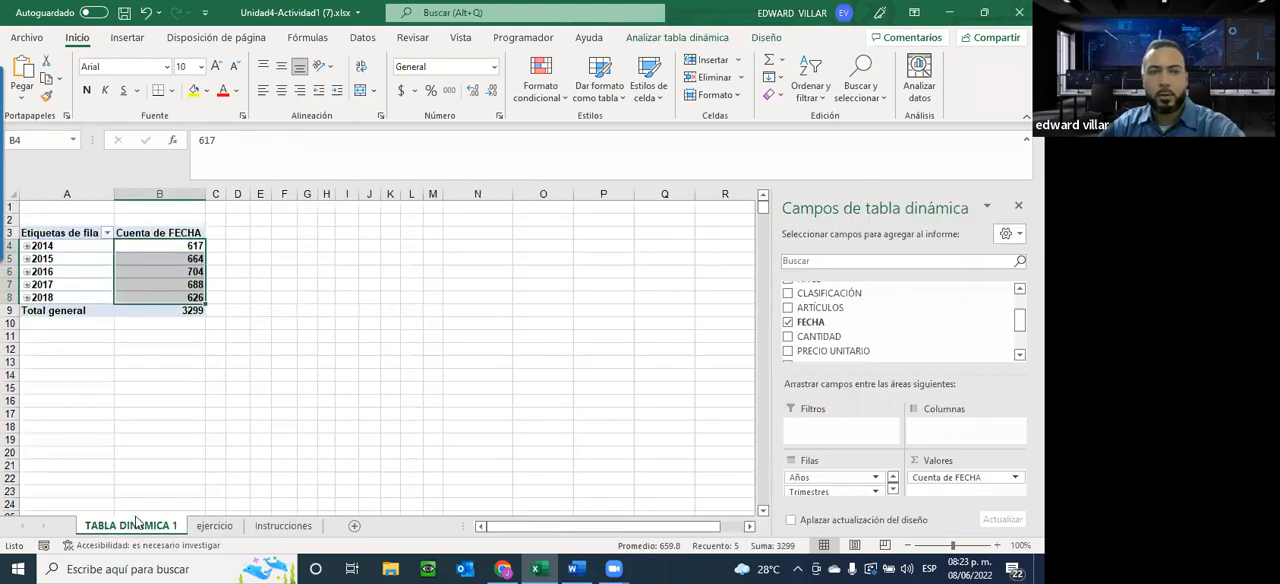
Add the NIVEL field to the pivot table's columns and inspect the 2014 and 2018 row totals
click(98, 262)
scroll(846, 326, up, 3)
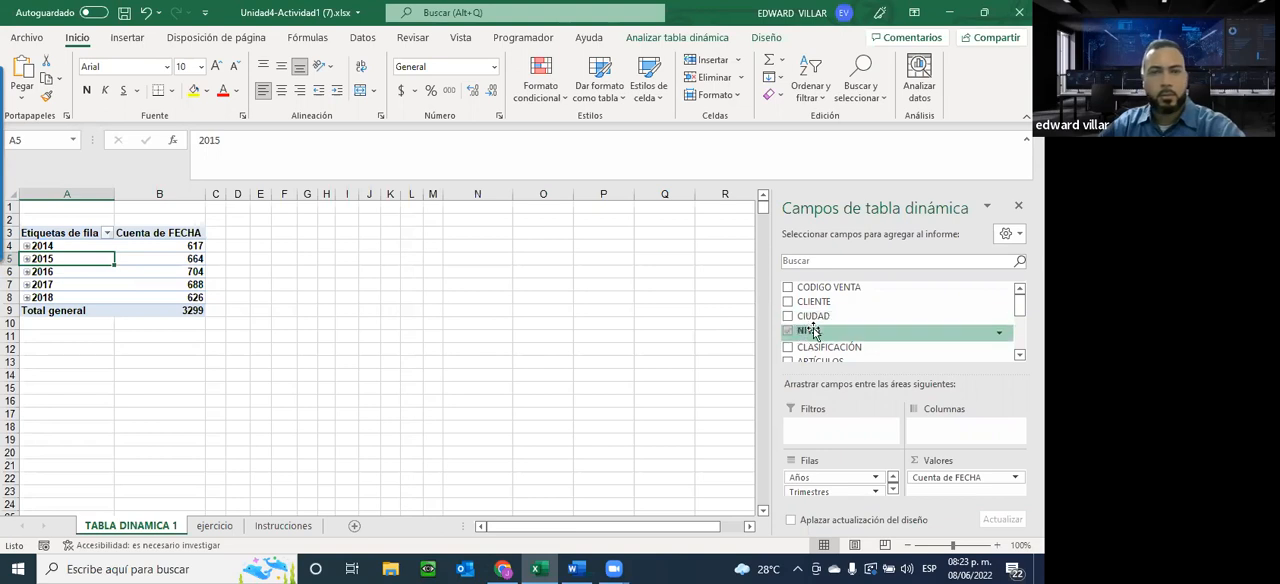
drag(806, 336, 940, 428)
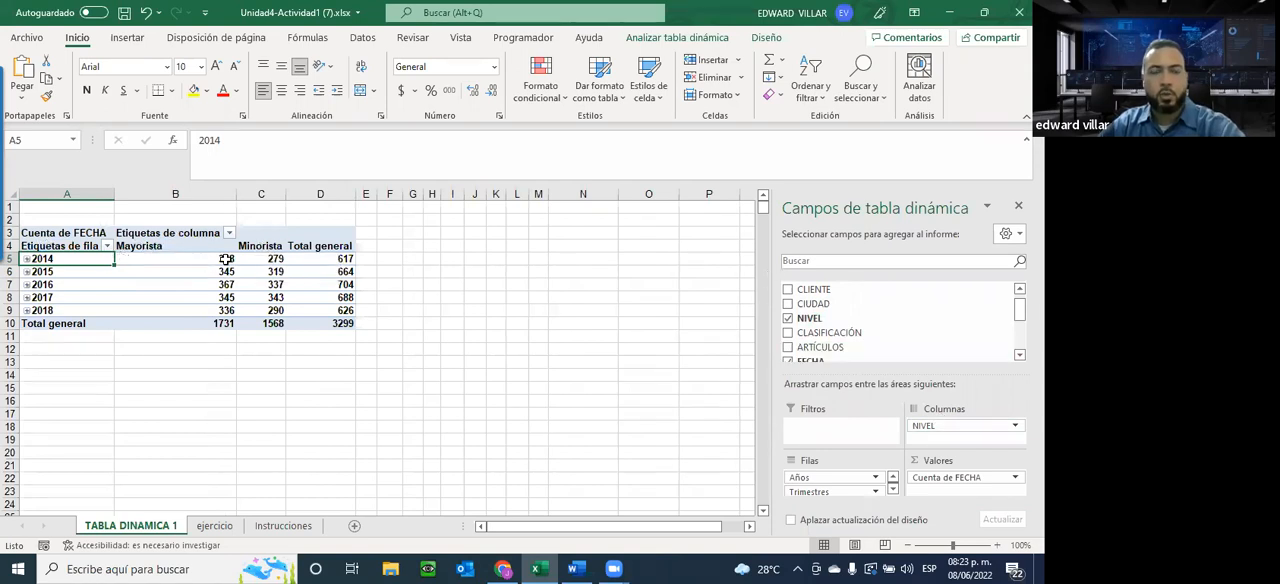
click(340, 260)
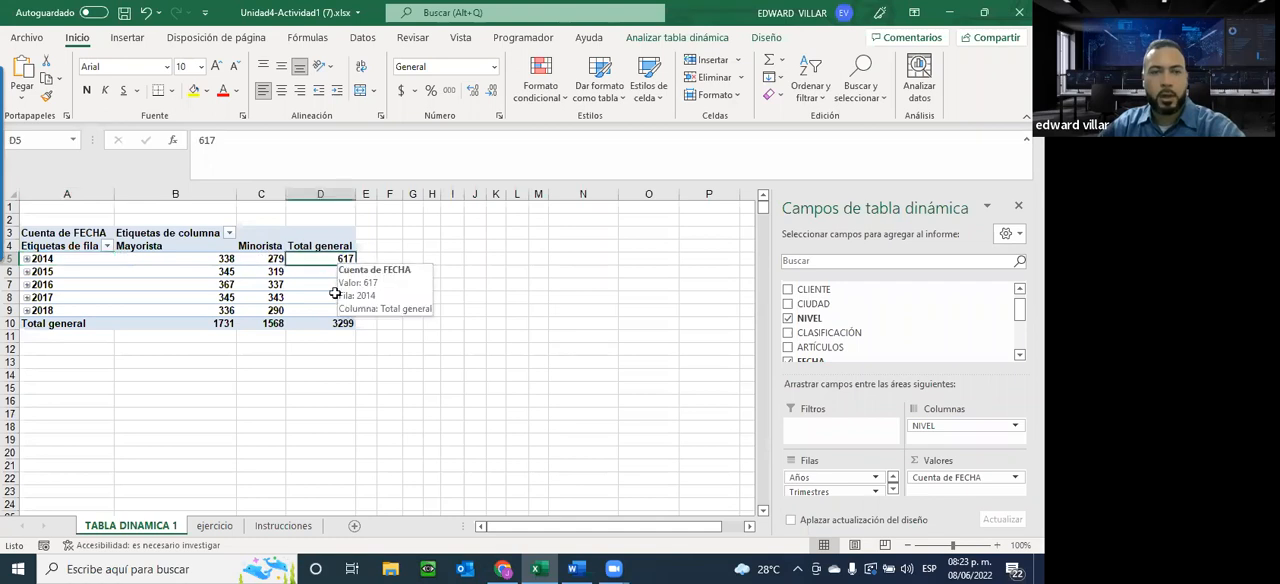
click(328, 312)
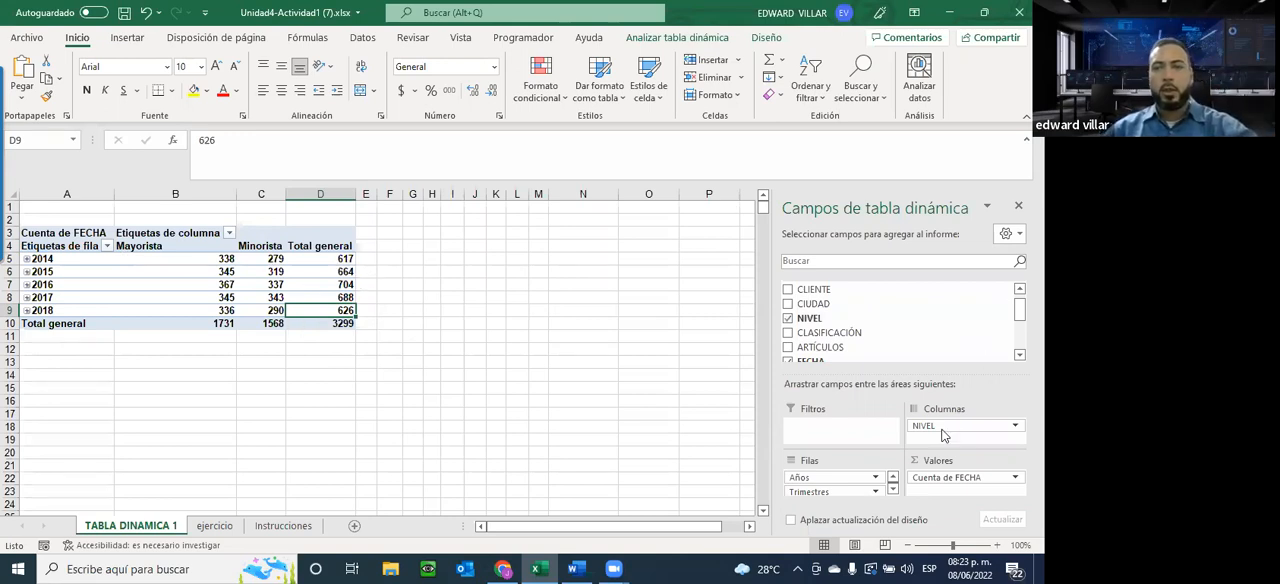
Move NIVEL from the pivot table's columns to its rows and expand 2014 and its third quarter
click(893, 489)
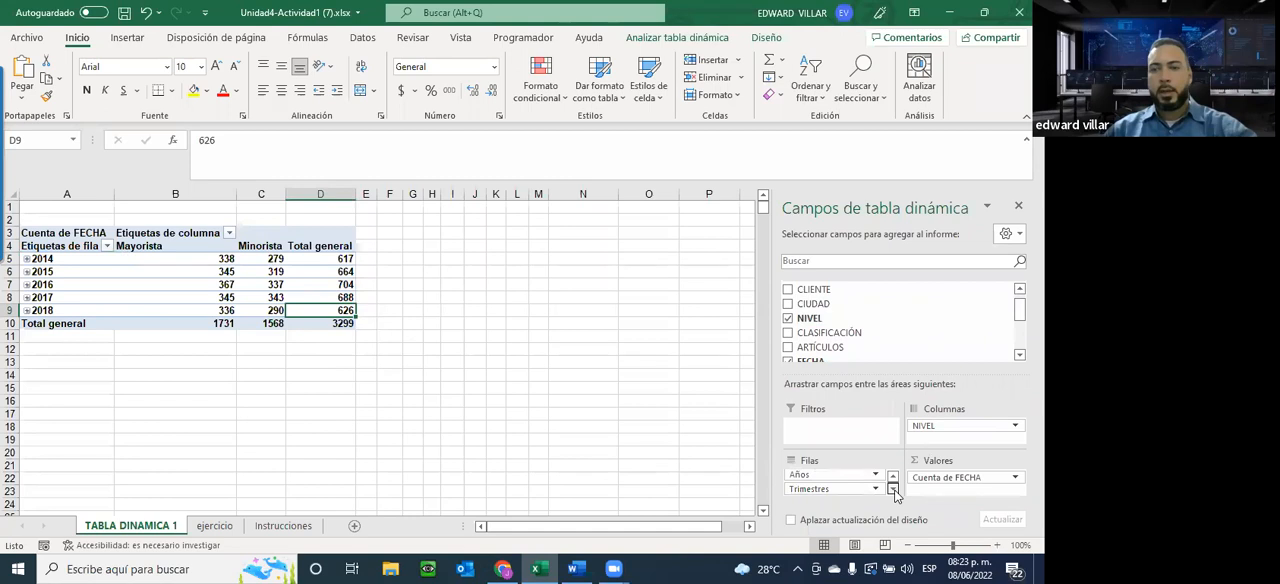
drag(952, 425, 848, 493)
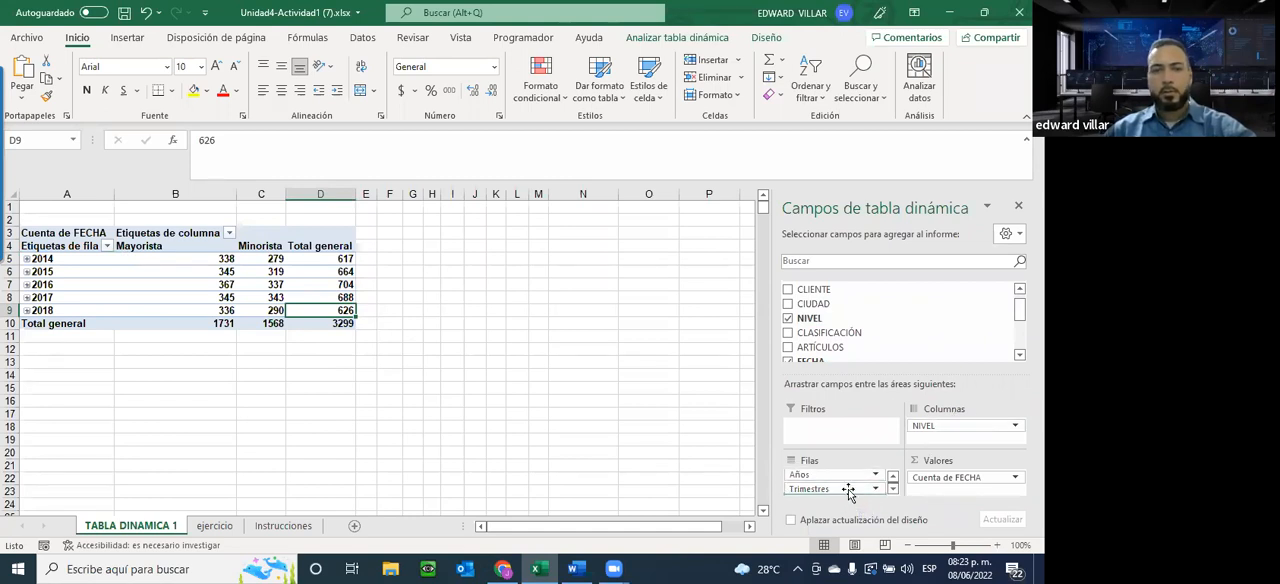
click(24, 250)
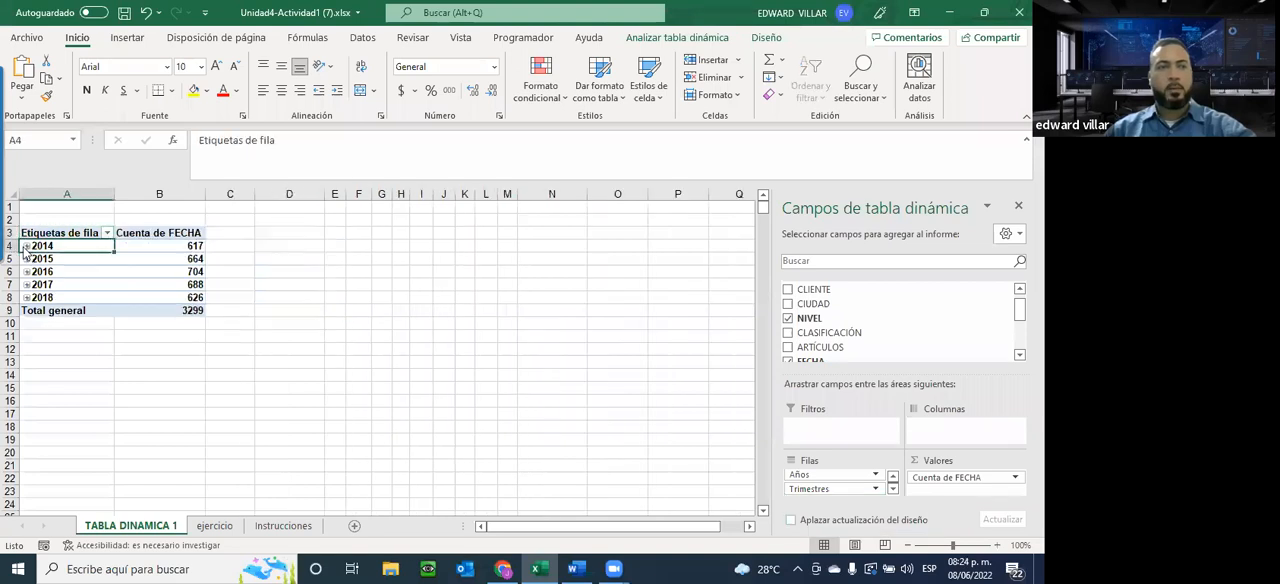
click(26, 247)
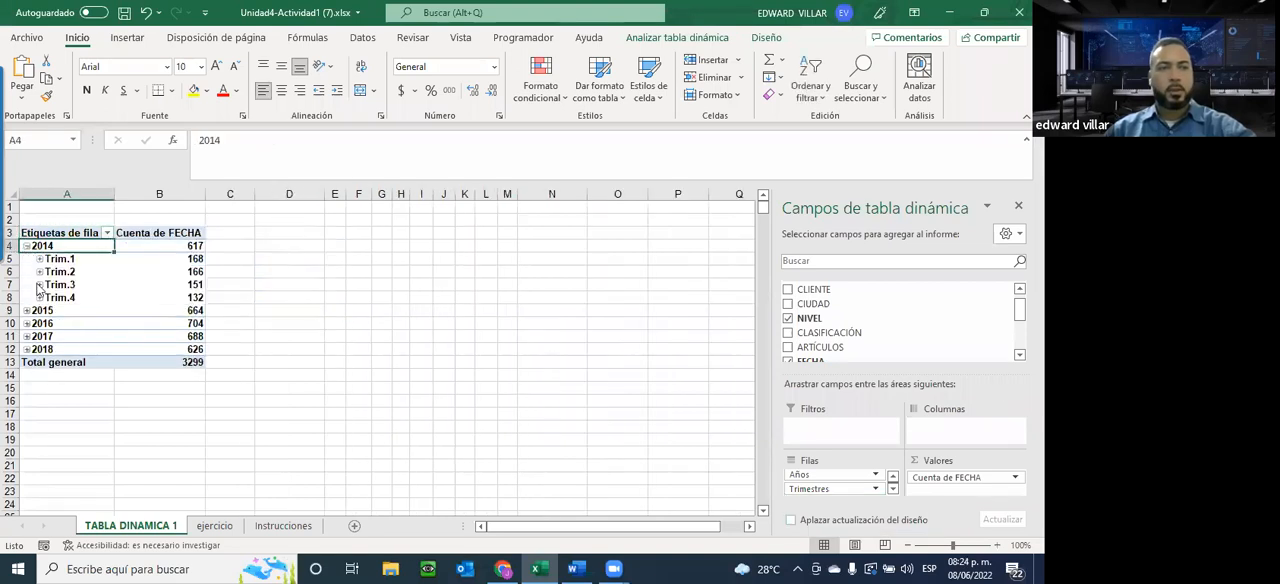
click(39, 285)
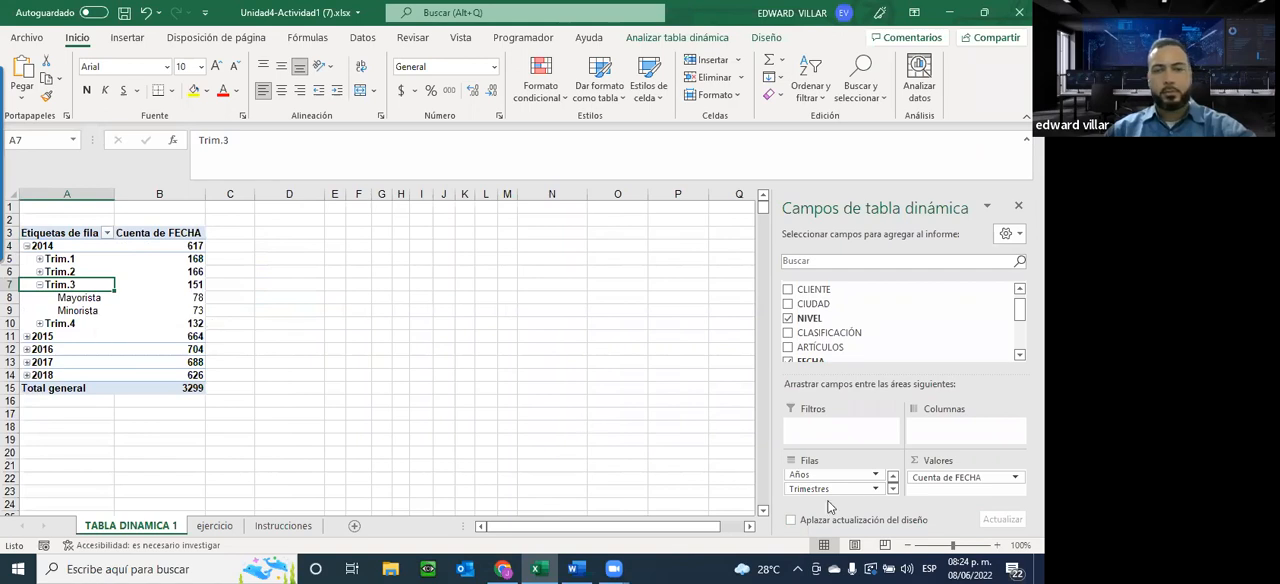
Collapse the 2014 group and reread the Tabla dinámica #1 requirements on the Instrucciones sheet
click(893, 489)
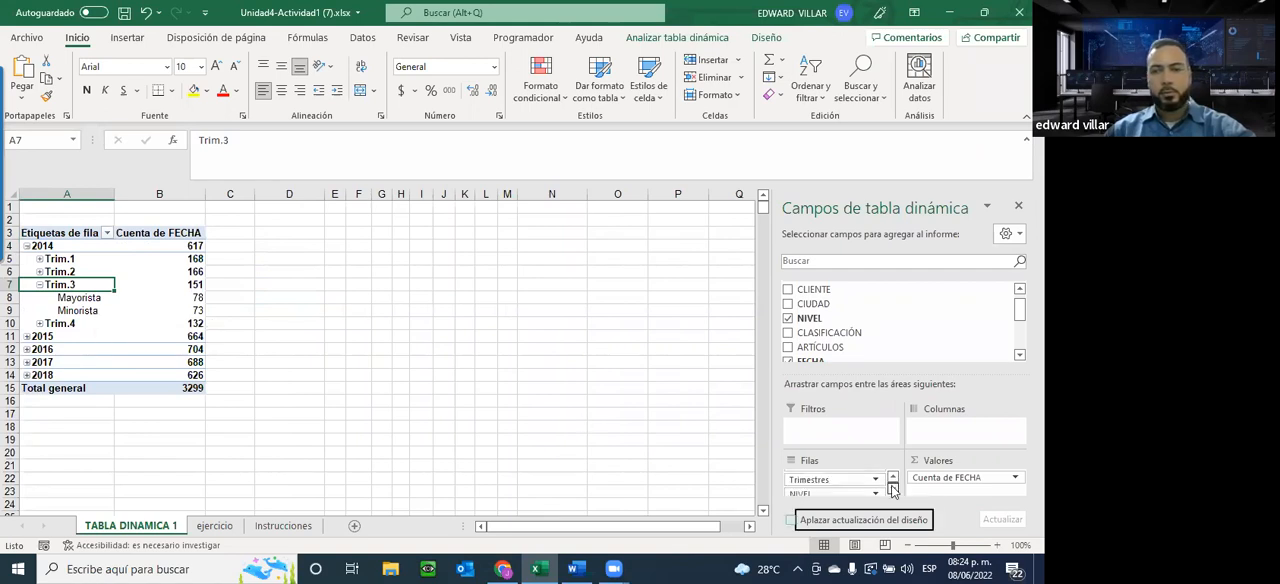
click(27, 246)
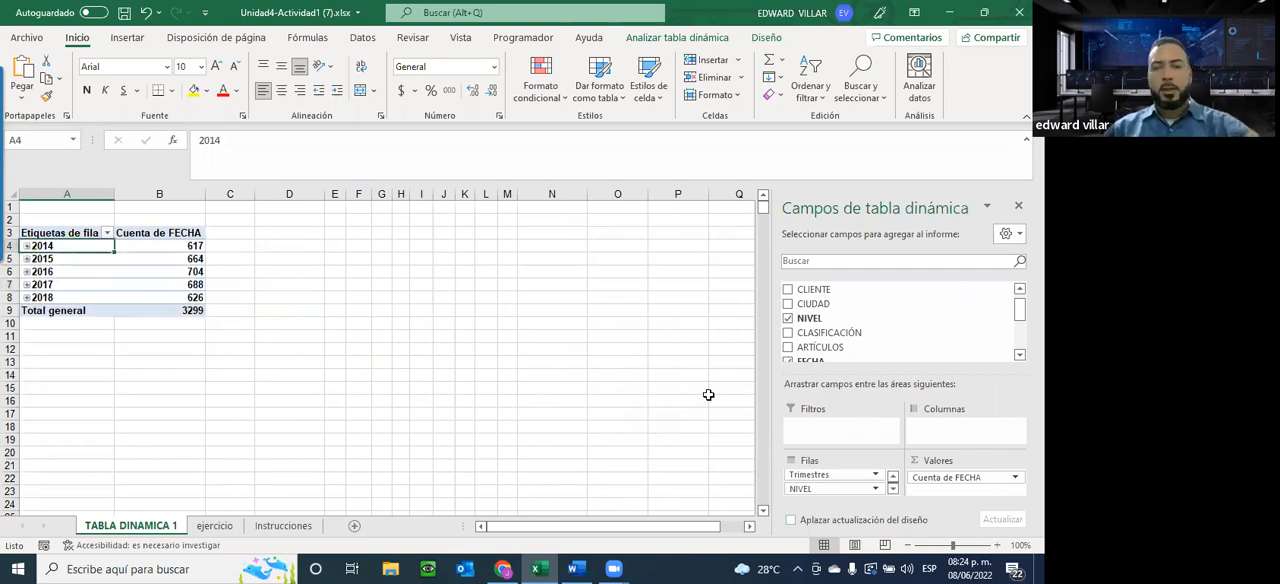
drag(815, 488, 846, 492)
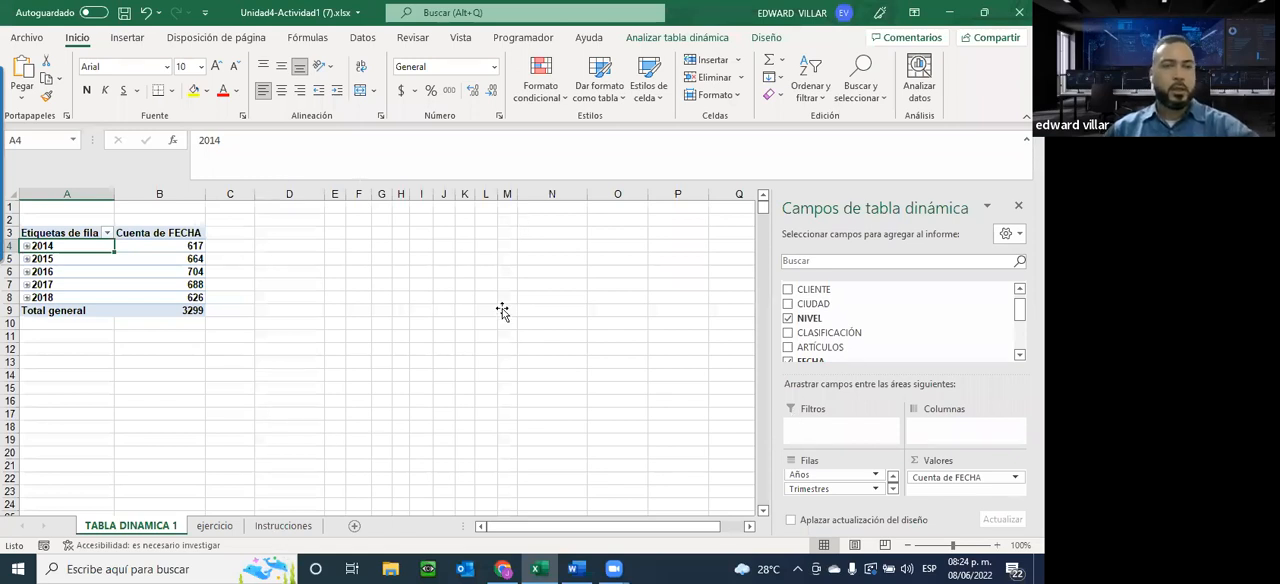
click(279, 526)
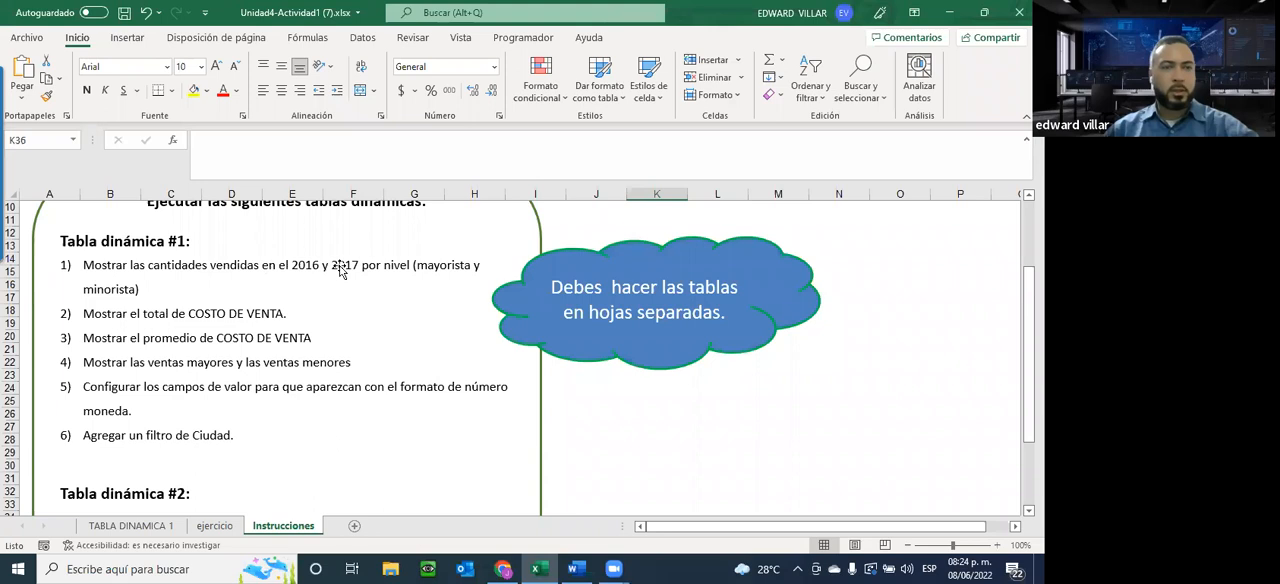
click(130, 525)
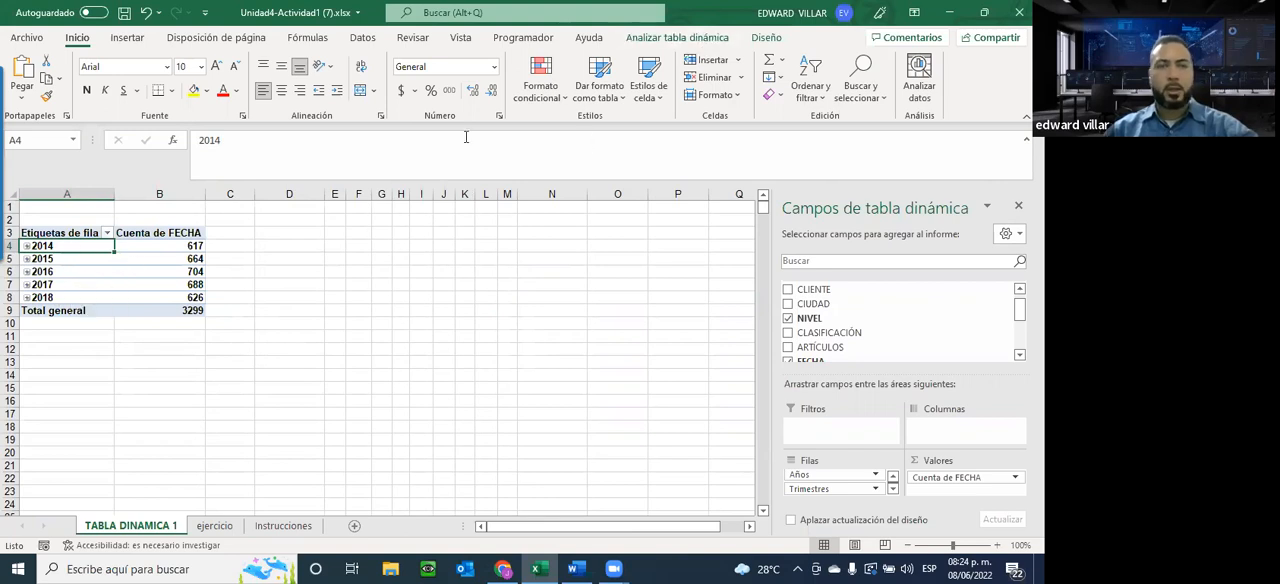
Try to create a field group on the pivot table's Años field and select the 2015 row
click(675, 38)
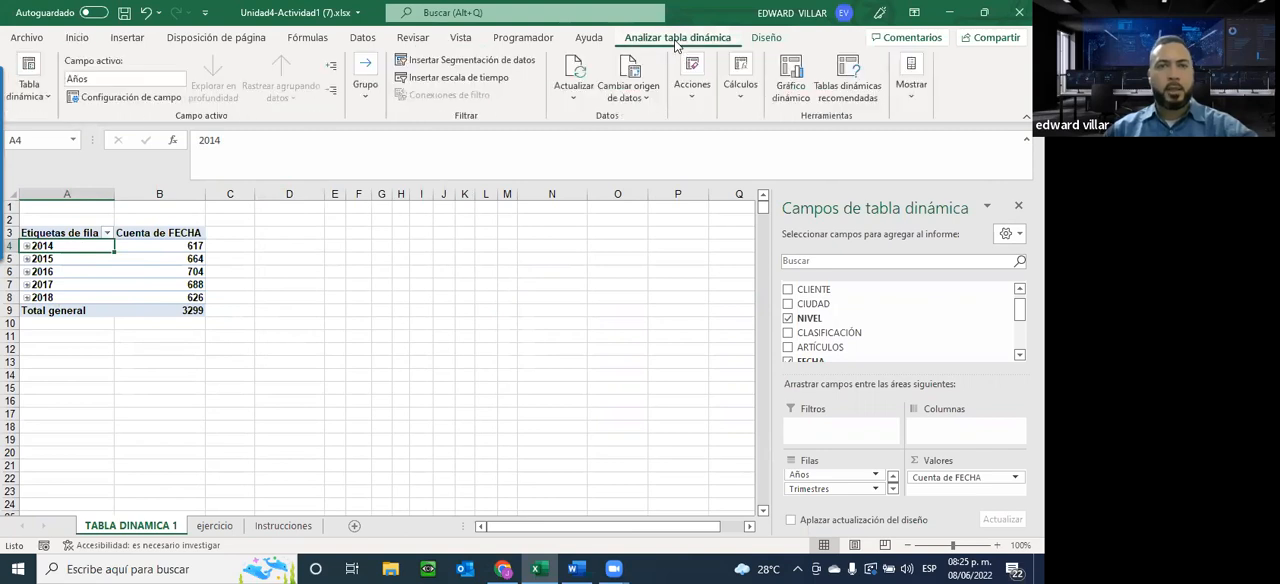
click(366, 100)
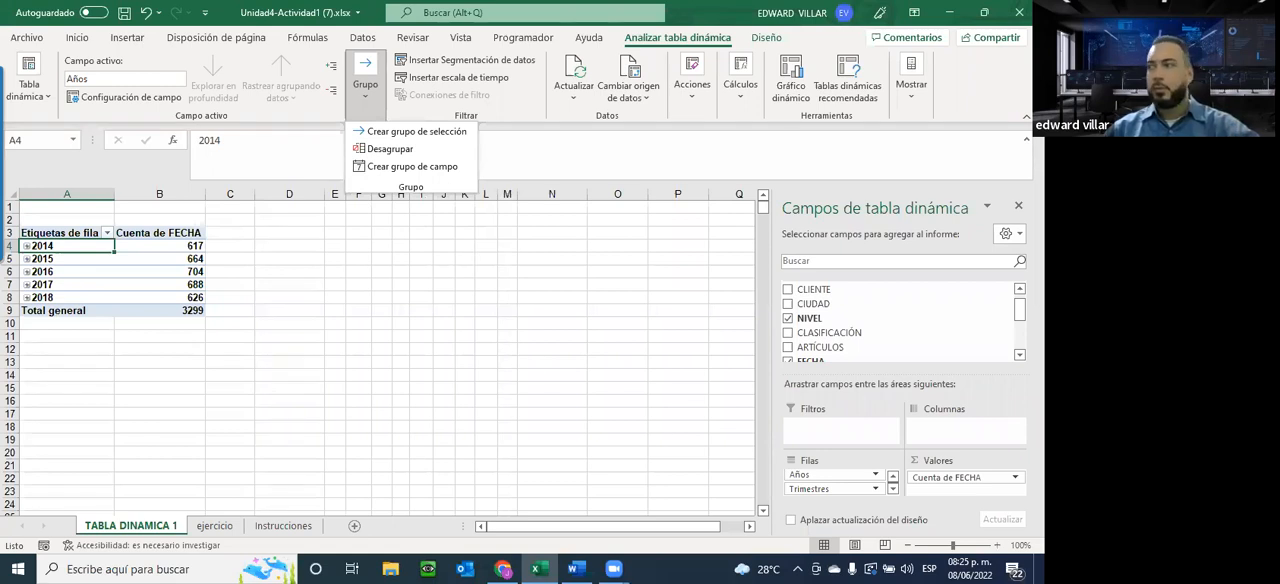
click(412, 167)
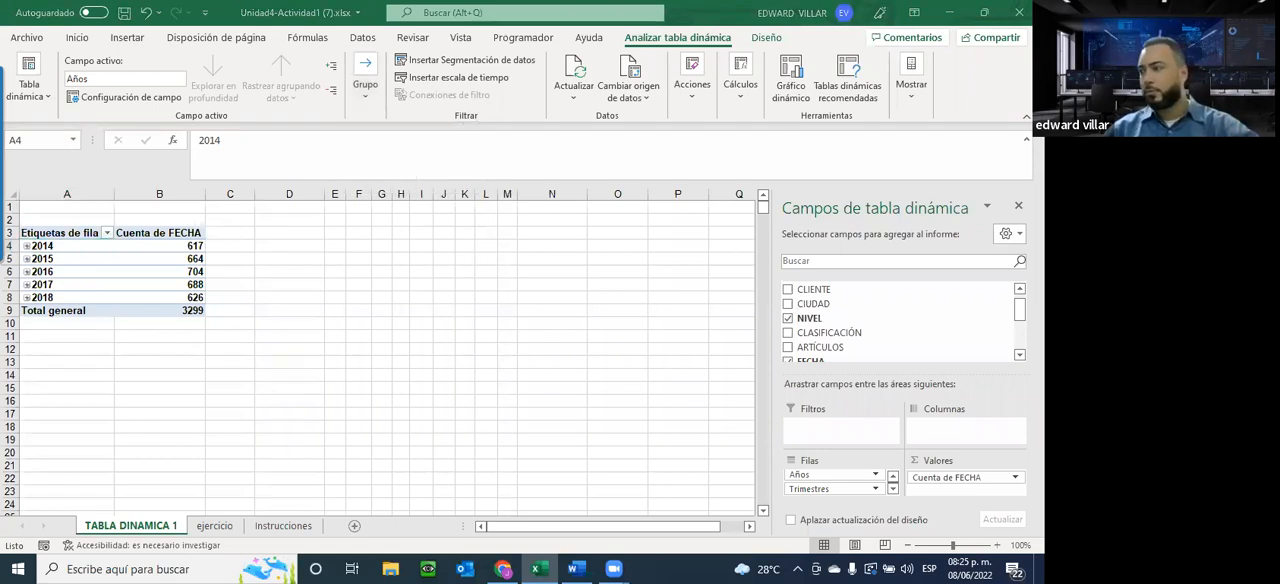
click(221, 366)
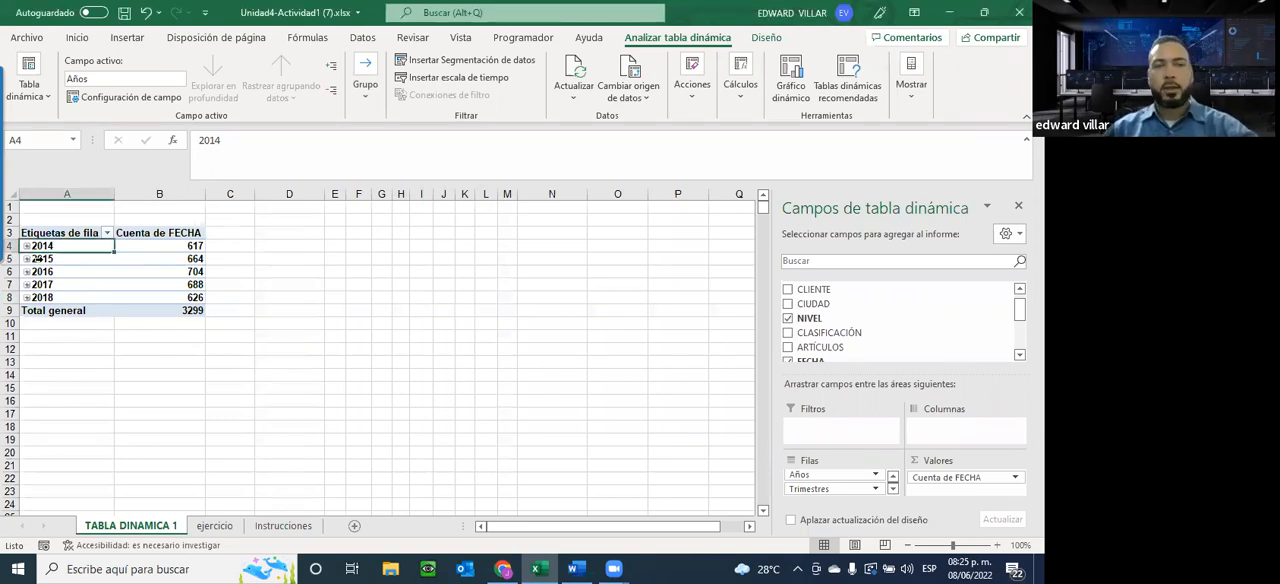
click(36, 258)
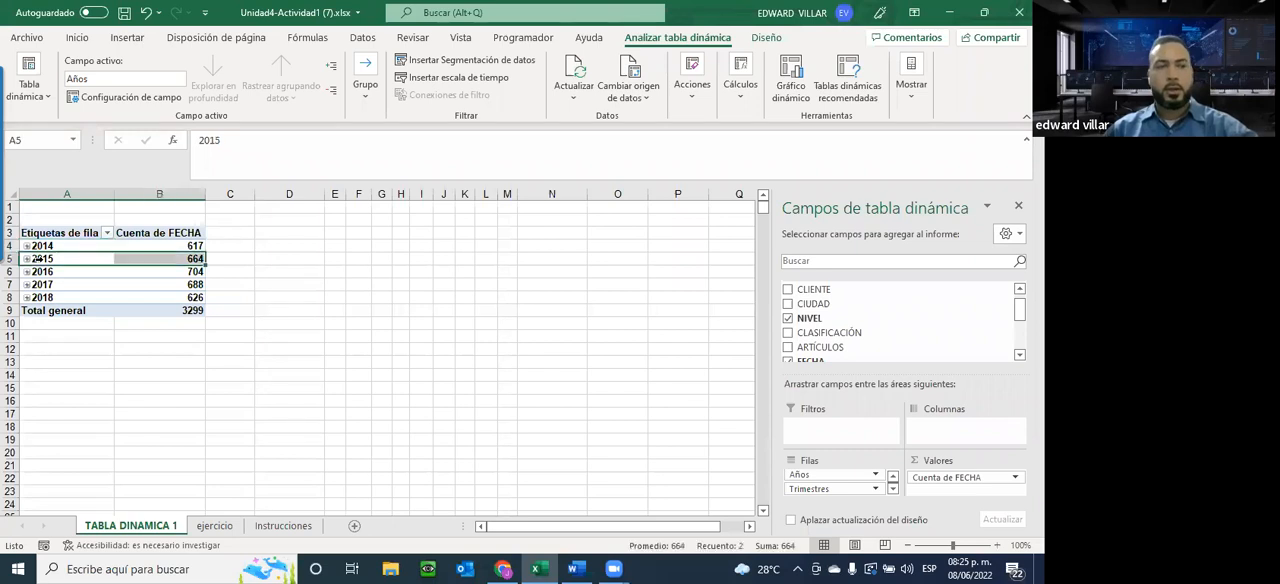
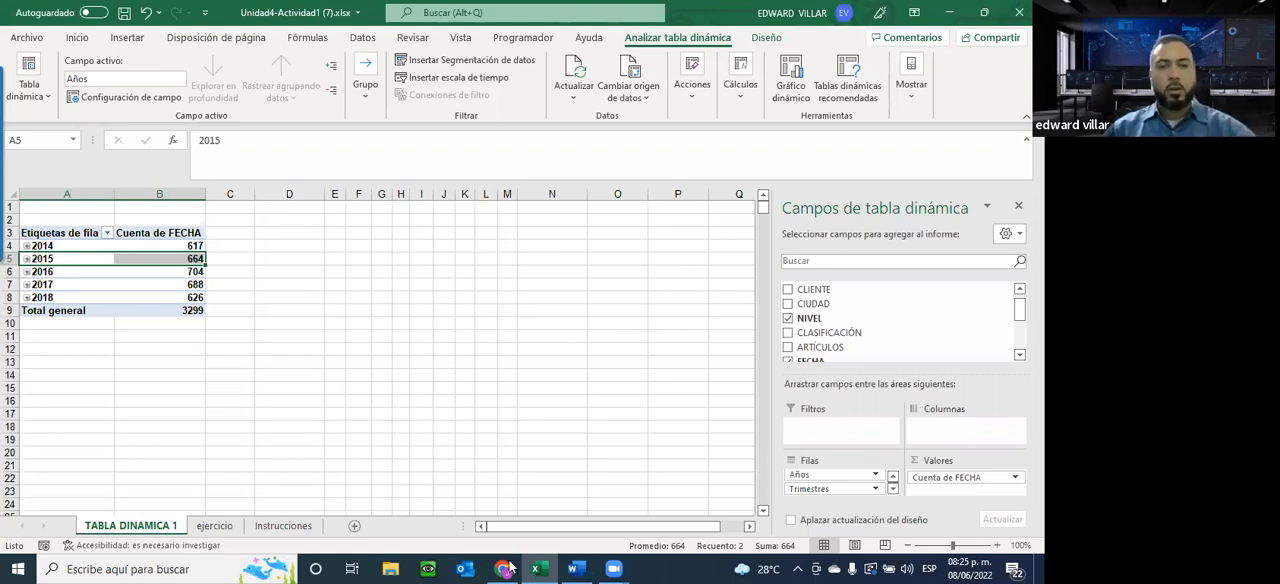
Expand the pivot table's 2015 group to view its quarters and collapse it again
key(alt+Tab)
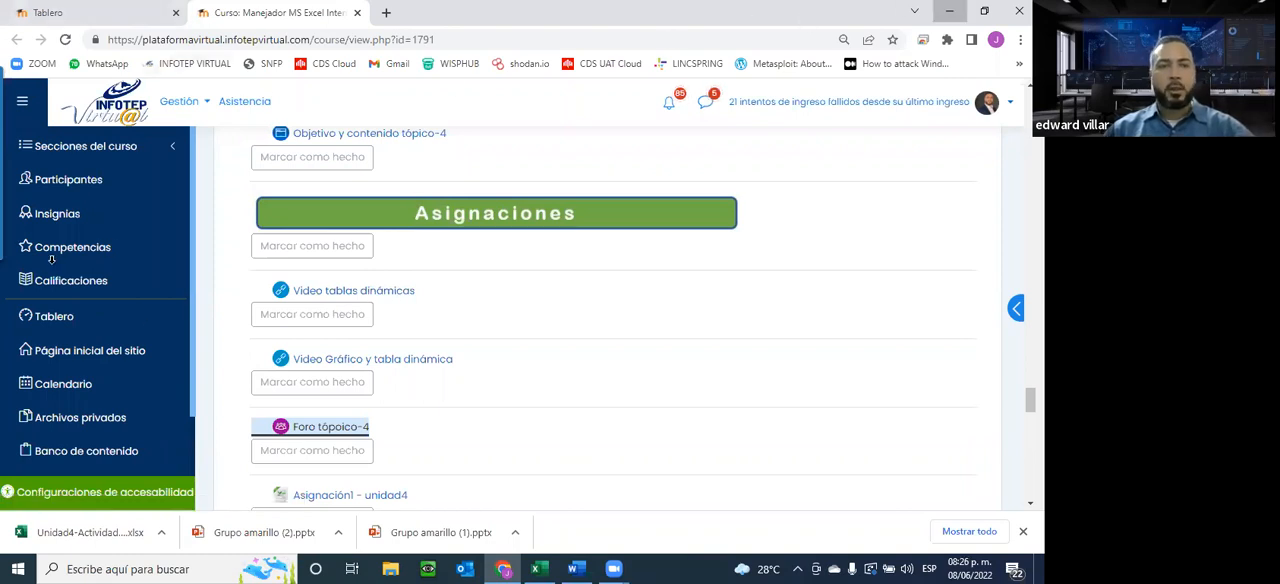
key(alt+Tab)
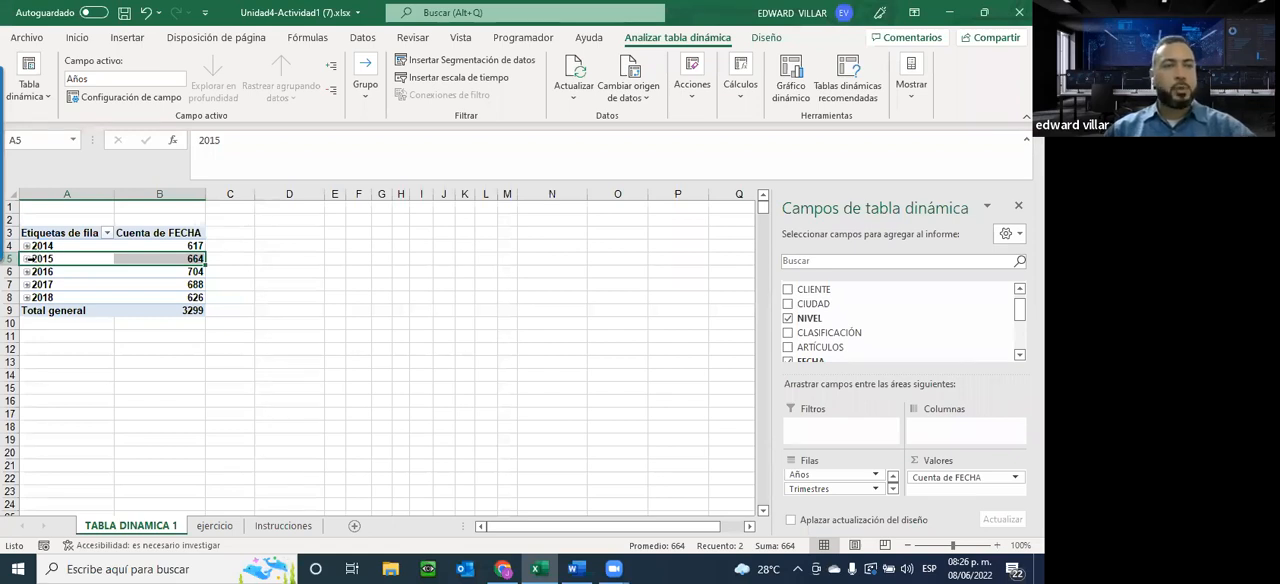
click(365, 82)
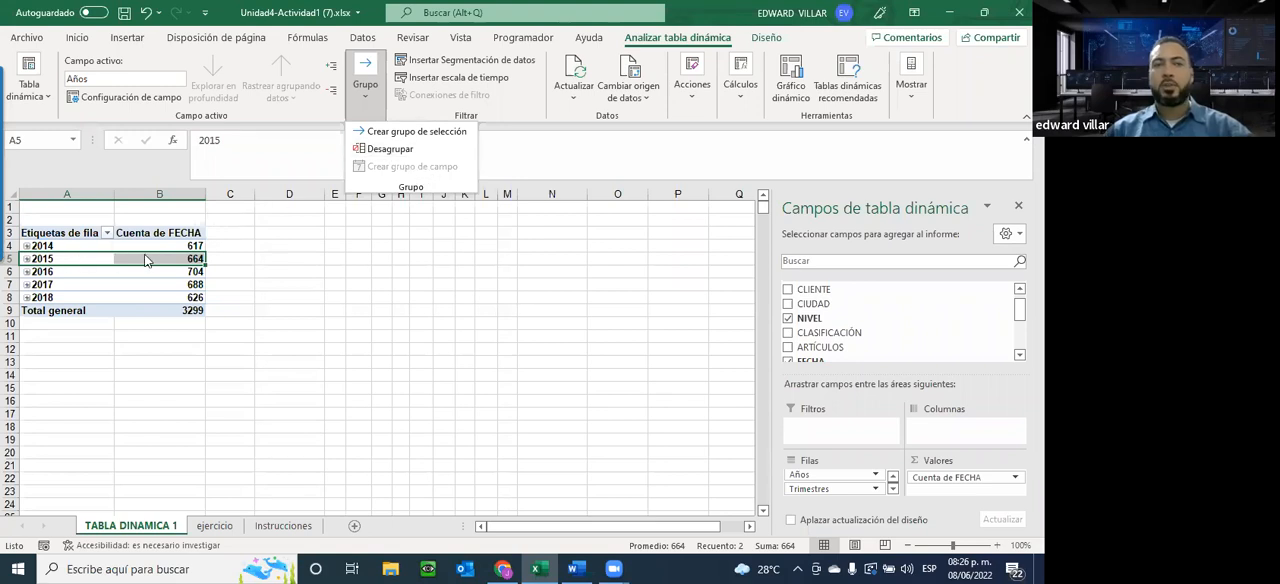
click(87, 258)
click(27, 259)
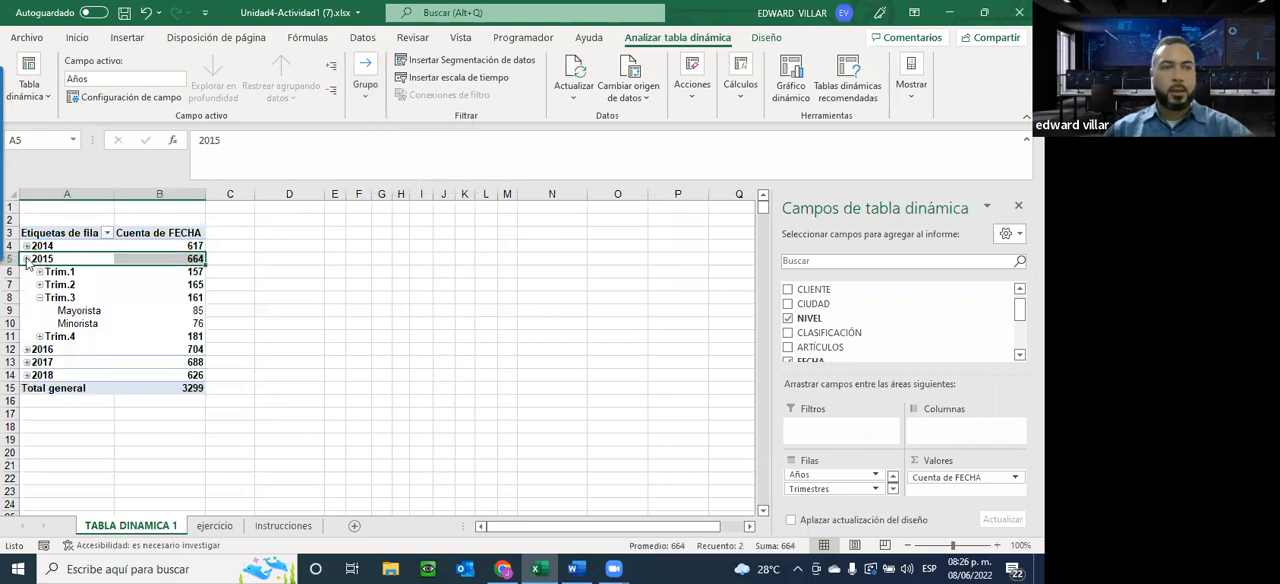
click(27, 259)
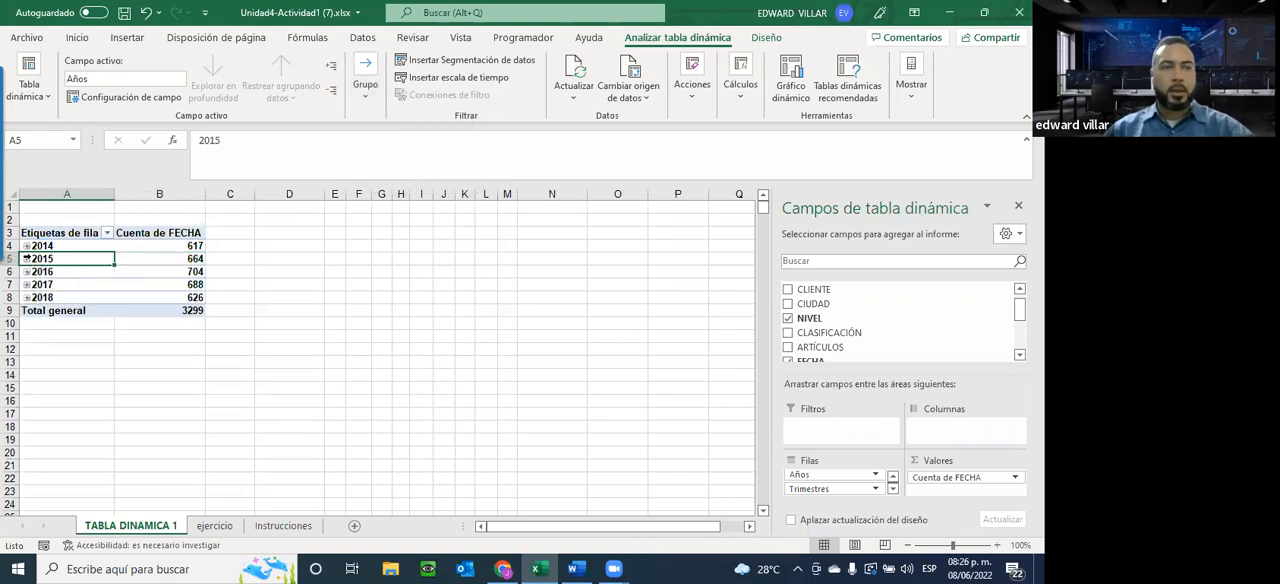
Start a field group on the pivot table's Años field, switch off the automatic limits and set the start date to 01/01/2016
click(81, 250)
key(Up)
key(Up)
key(Down)
key(Down)
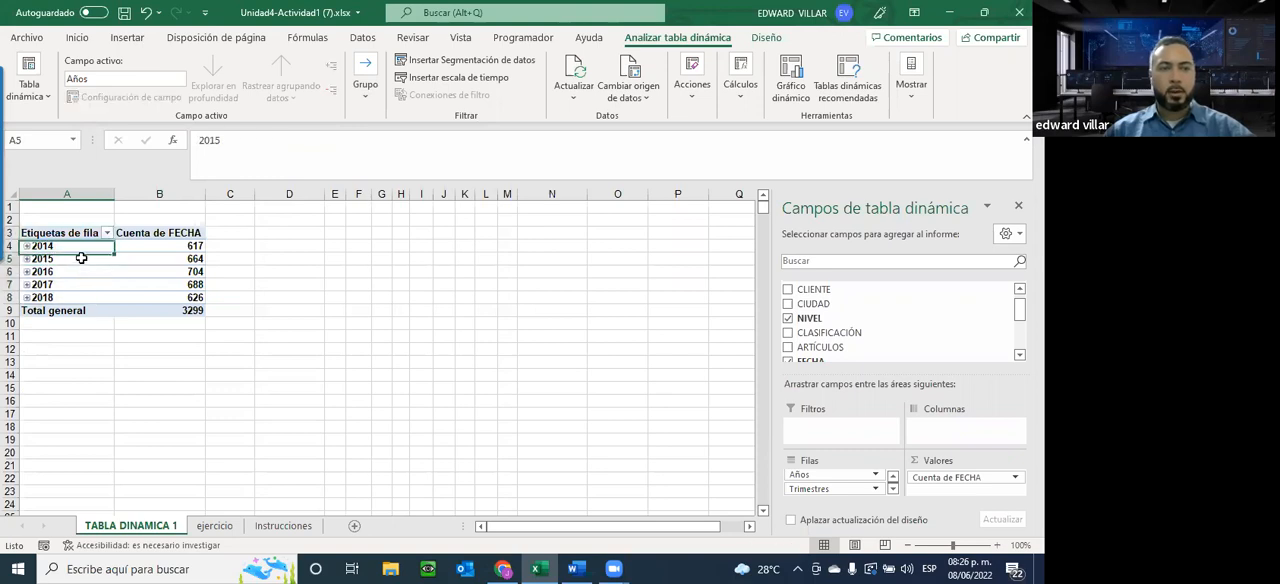
click(365, 85)
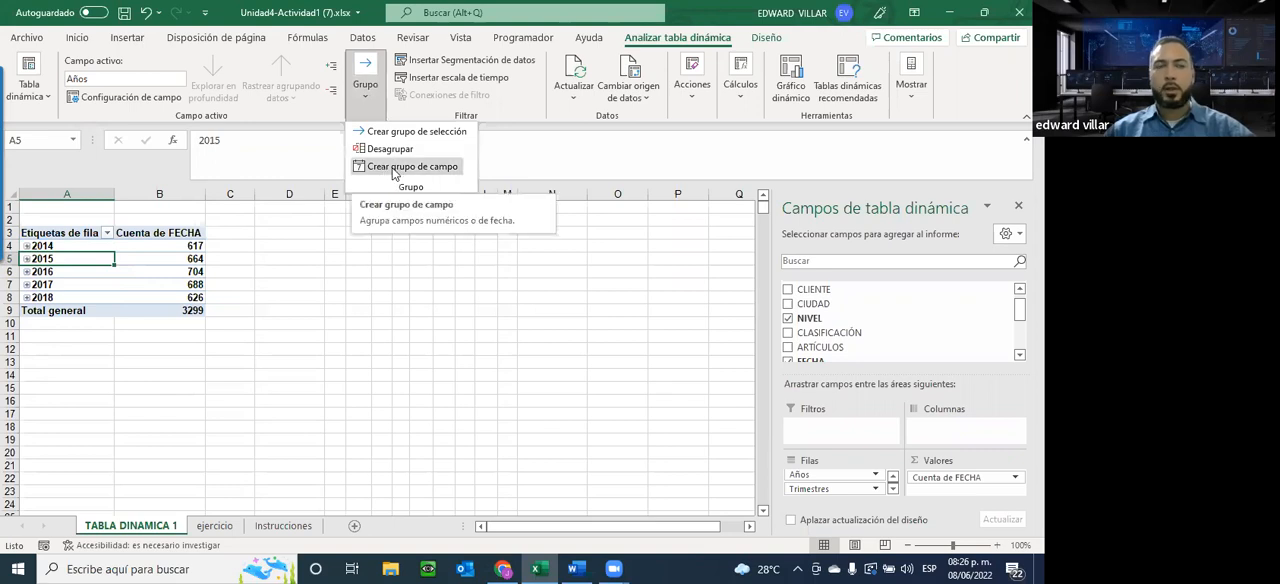
click(394, 167)
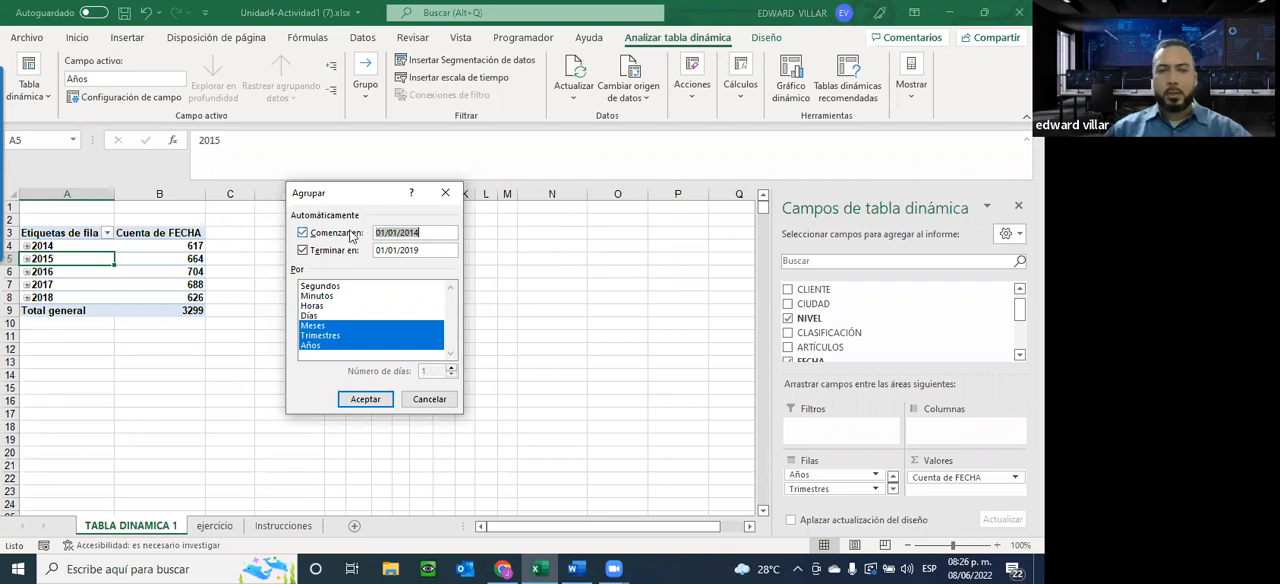
click(304, 234)
click(304, 250)
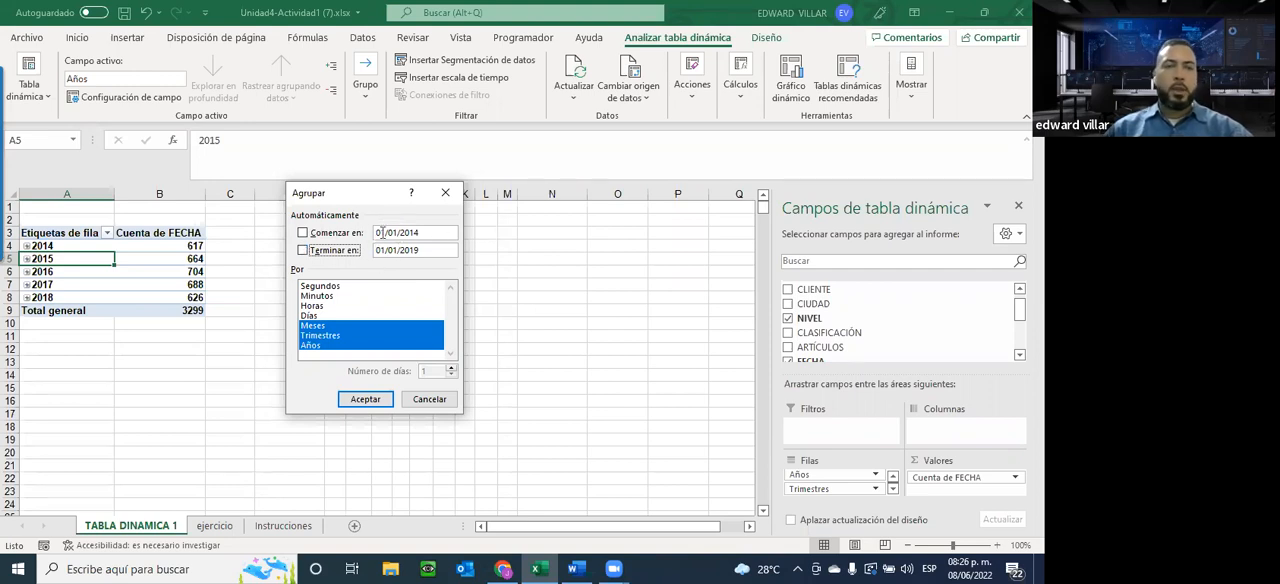
click(427, 236)
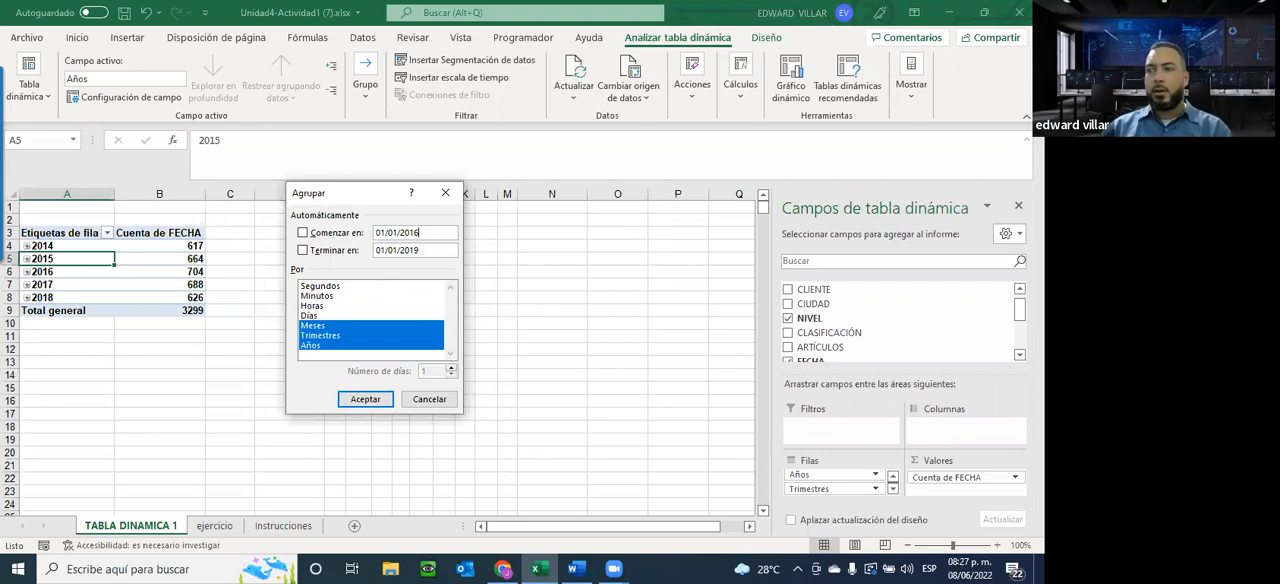
Set the grouping's end date to 31/12/2017 and group by Meses and Años only, without Trimestres
click(384, 250)
key(BackSpace)
key(BackSpace)
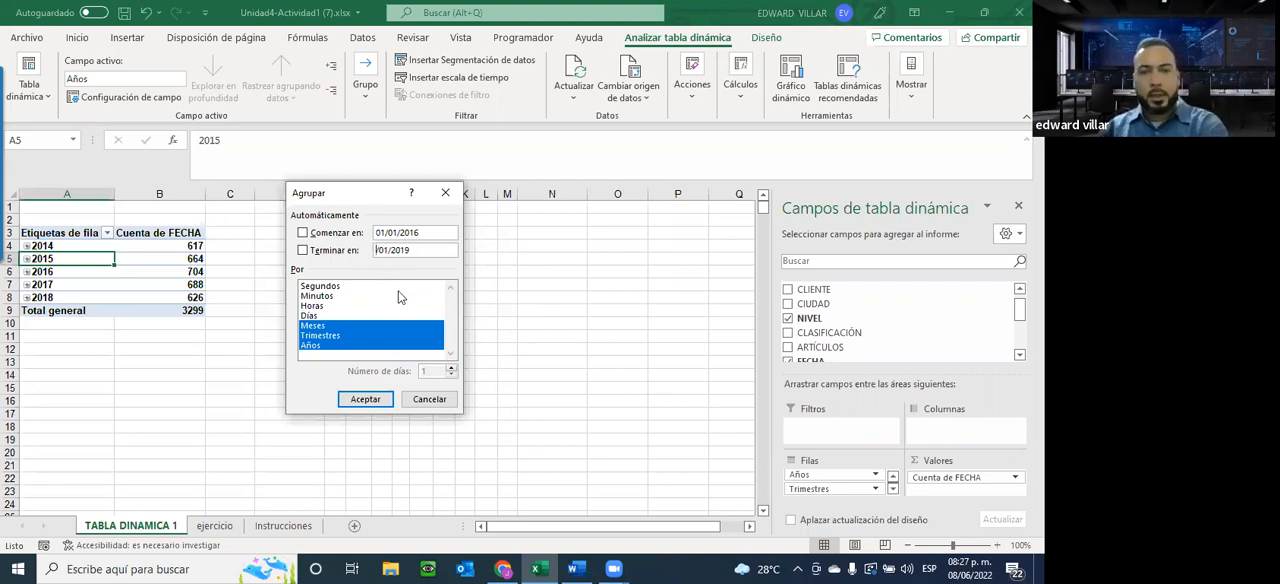
text(2)
text(1)
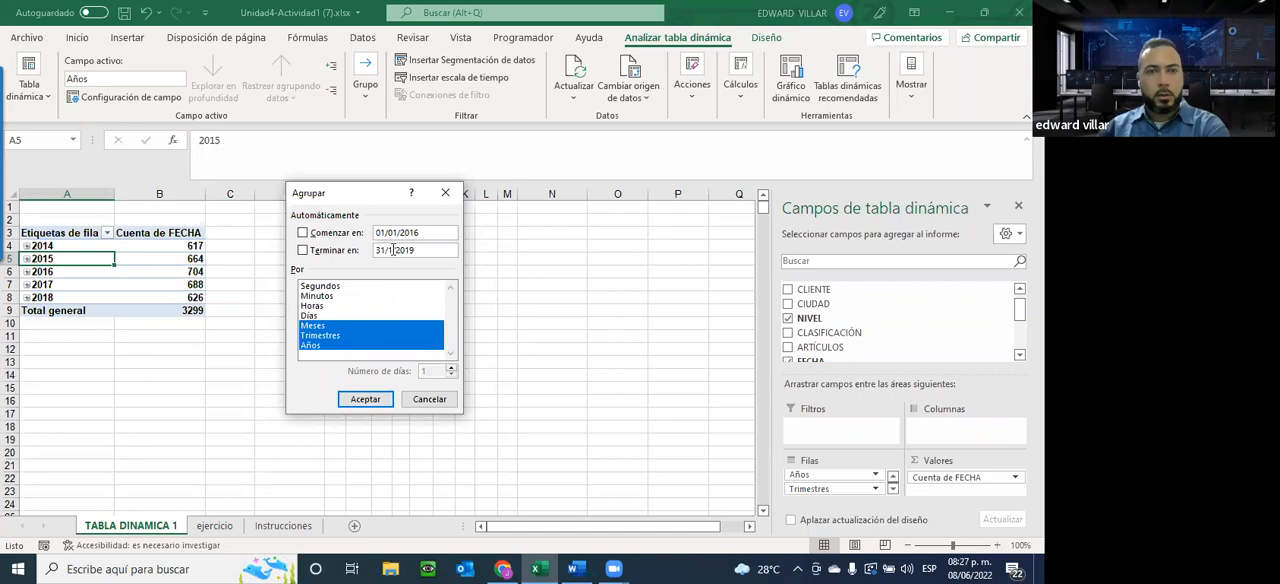
text(2)
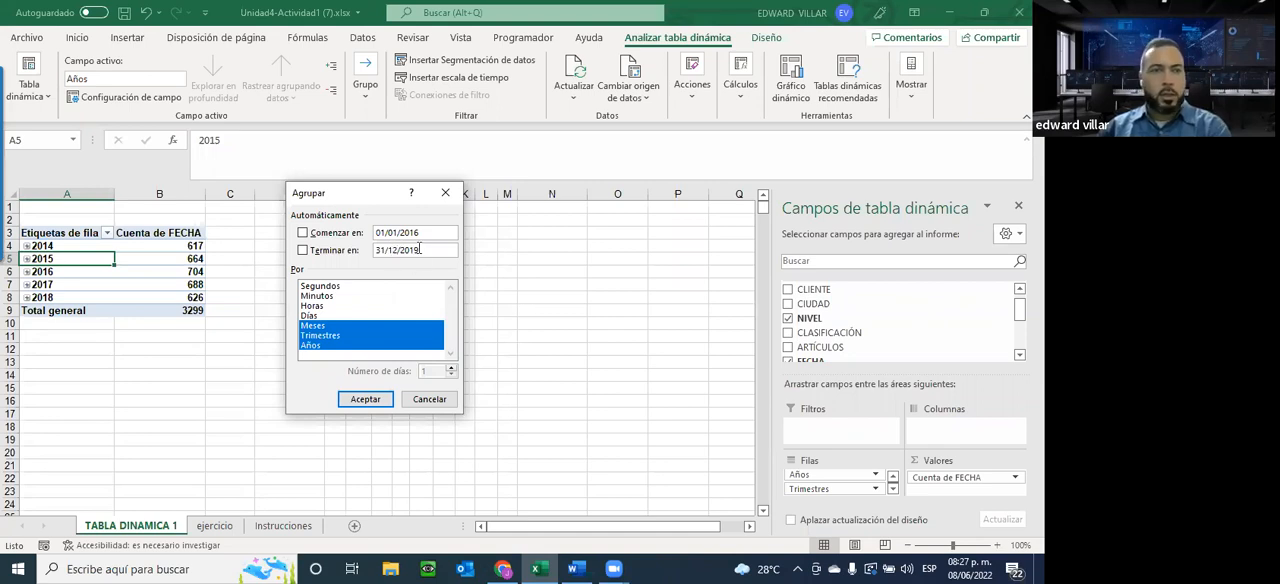
text(7)
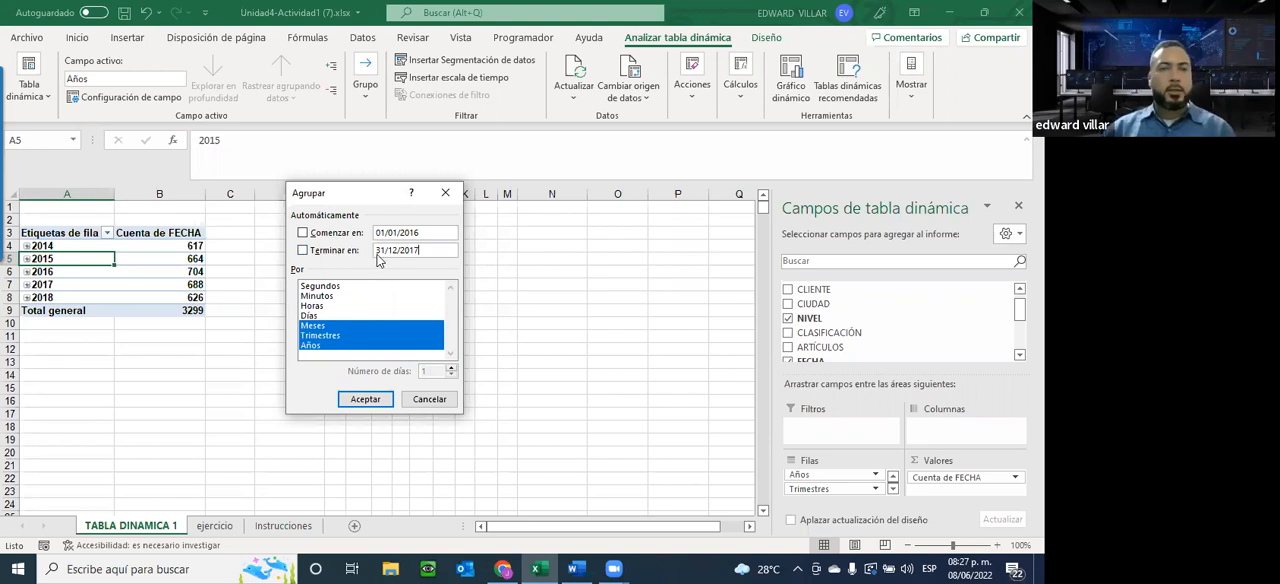
drag(380, 252, 430, 252)
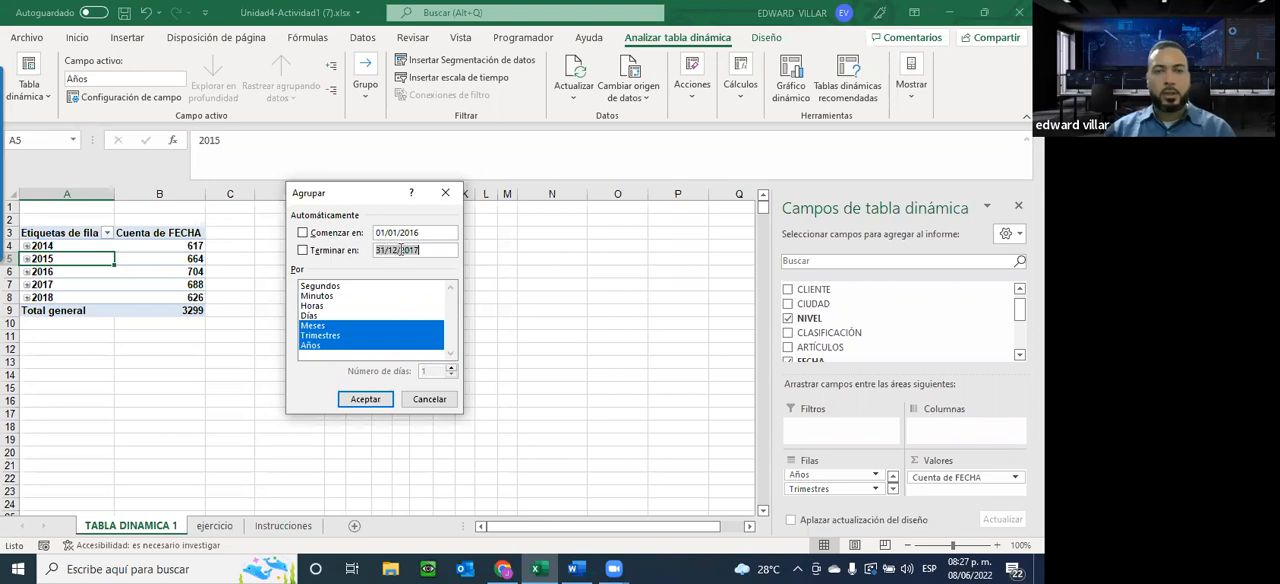
click(434, 251)
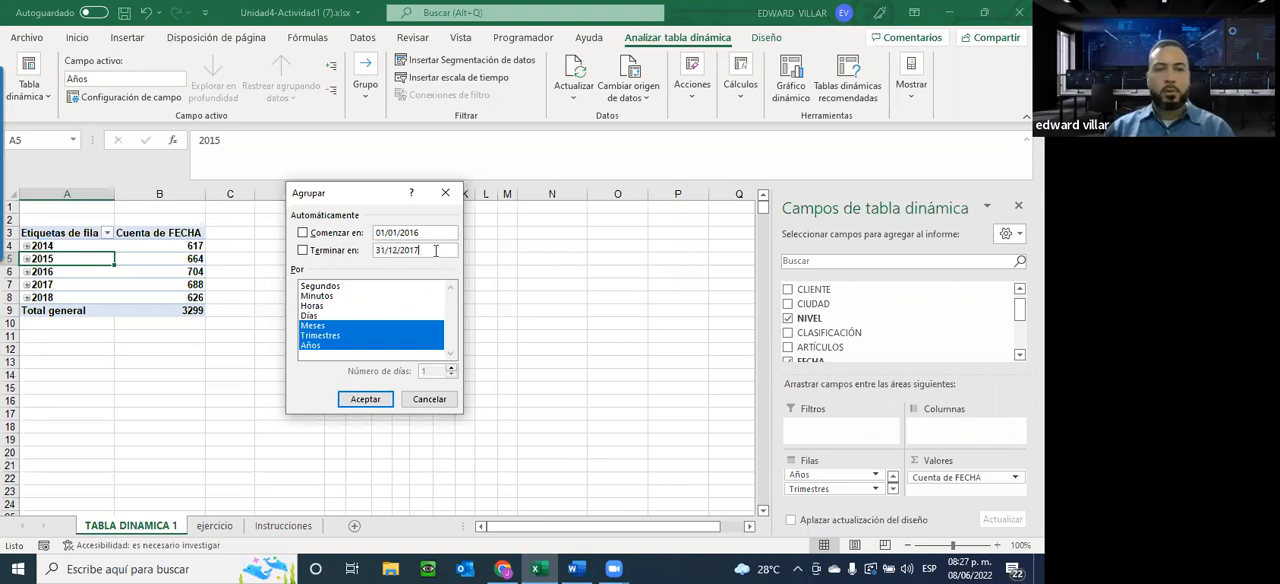
click(321, 335)
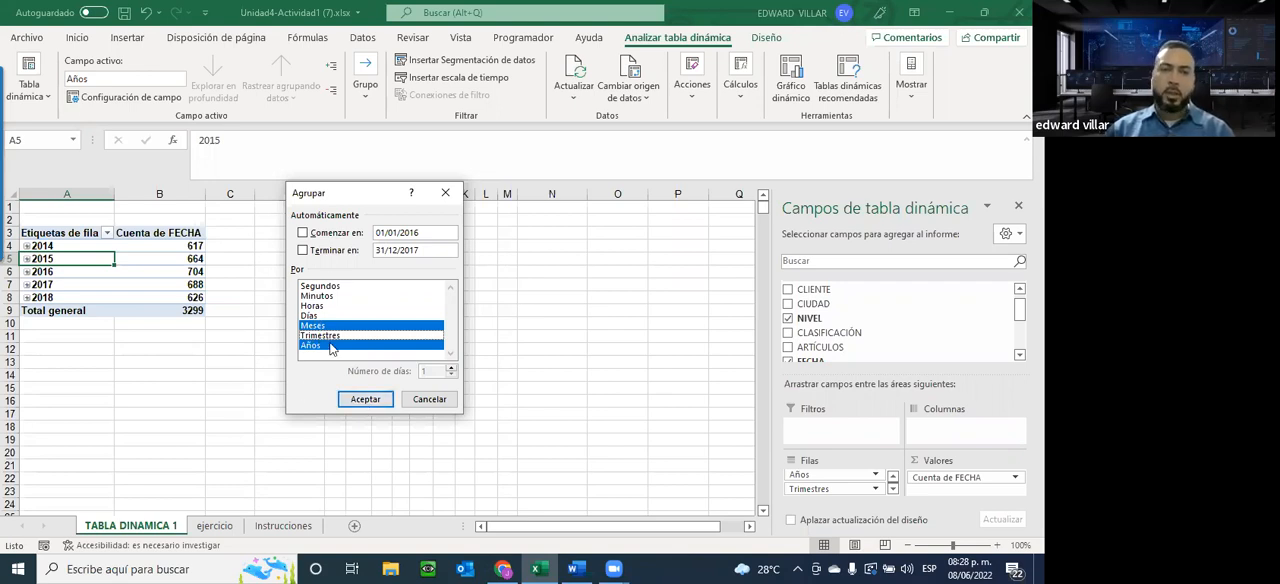
click(361, 396)
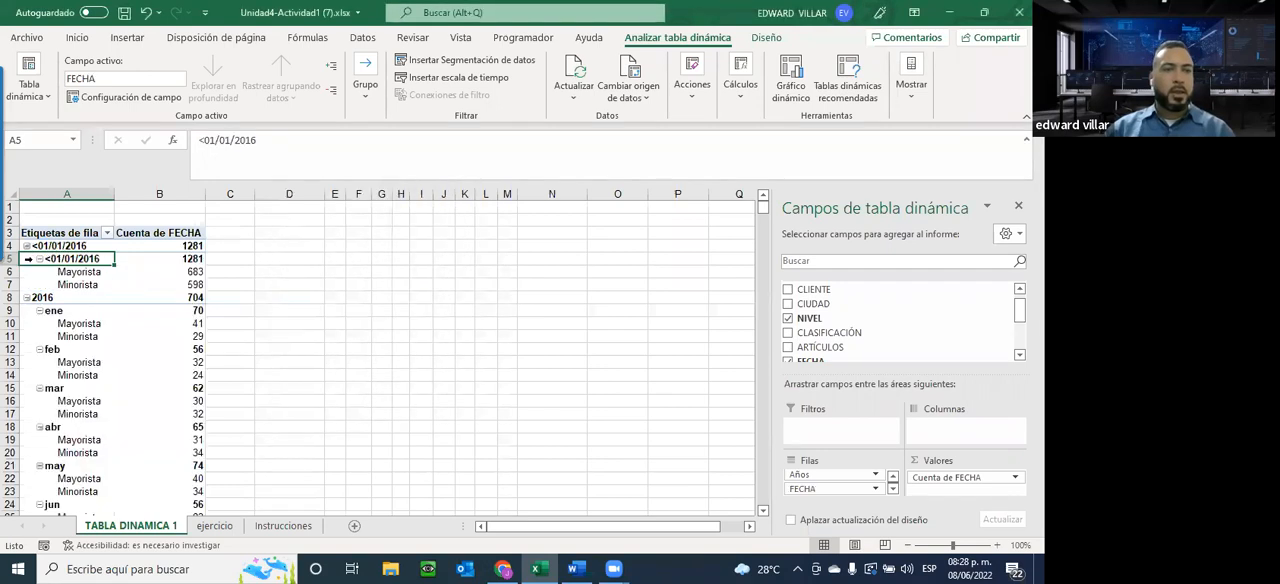
Collapse the <01/01/2016, 2016, 2017 and >31/12/2017 groups in the pivot table
click(26, 246)
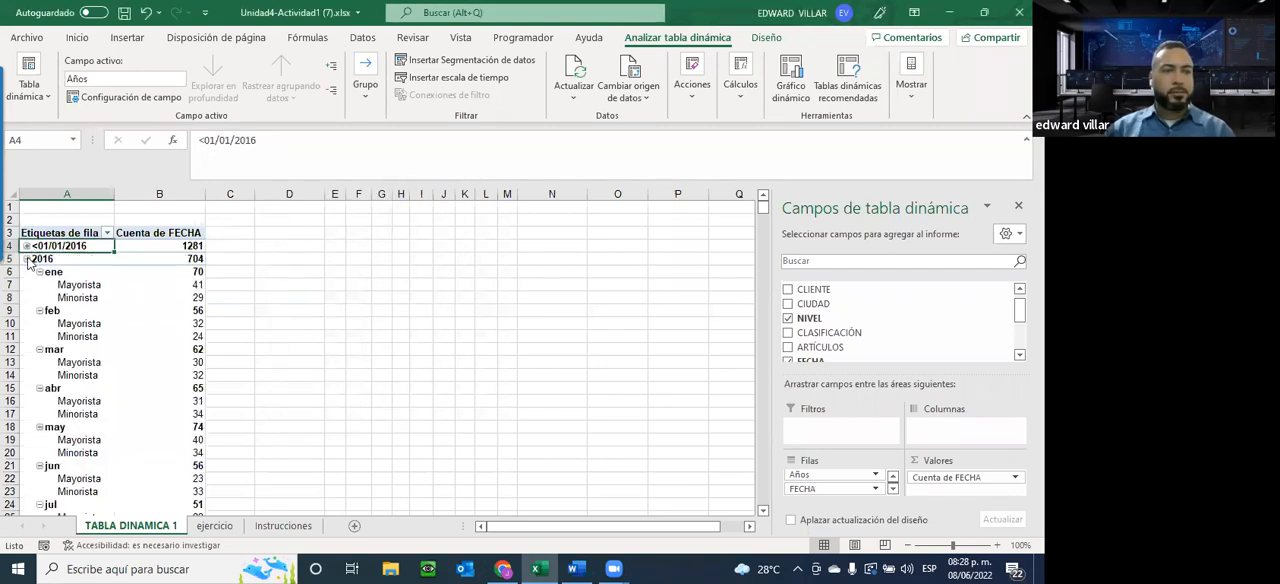
click(27, 259)
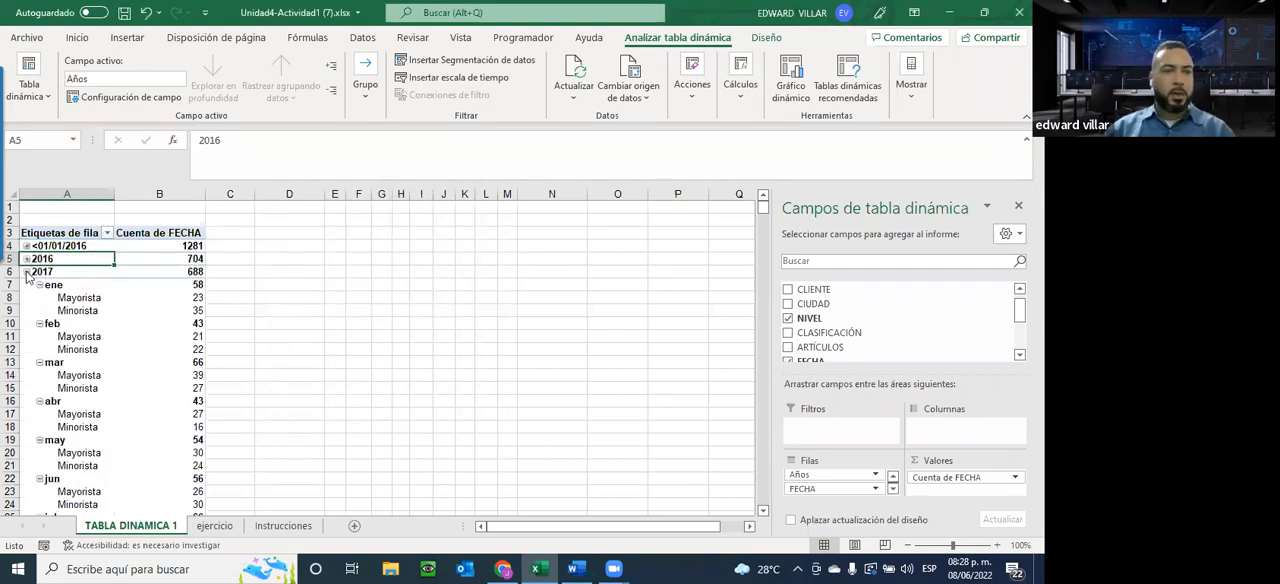
click(27, 272)
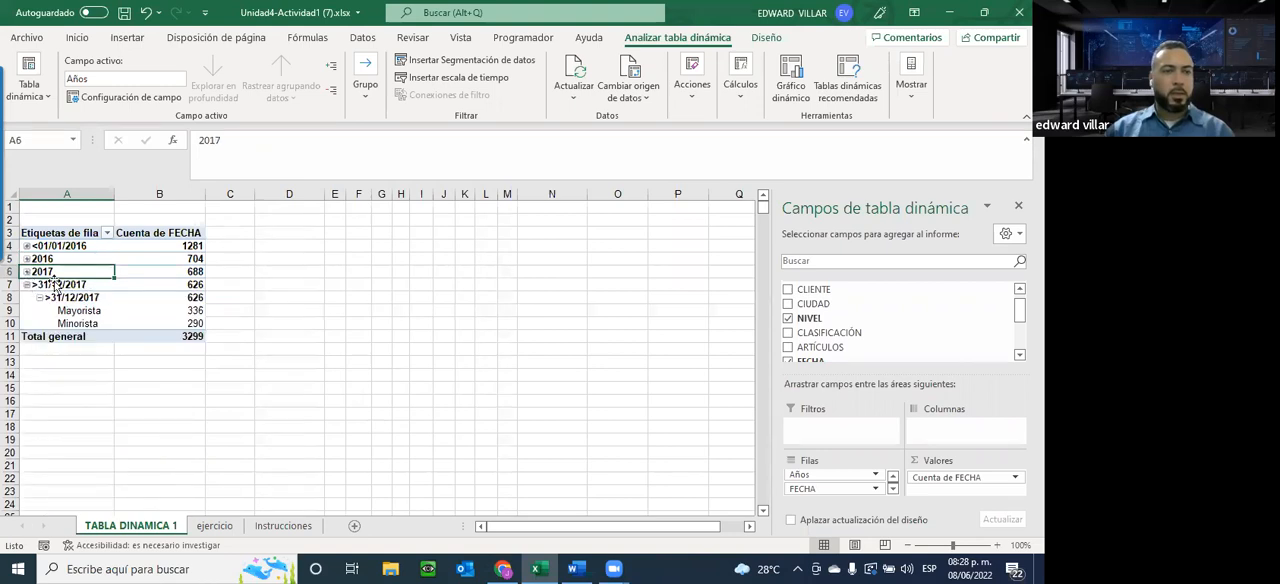
click(27, 285)
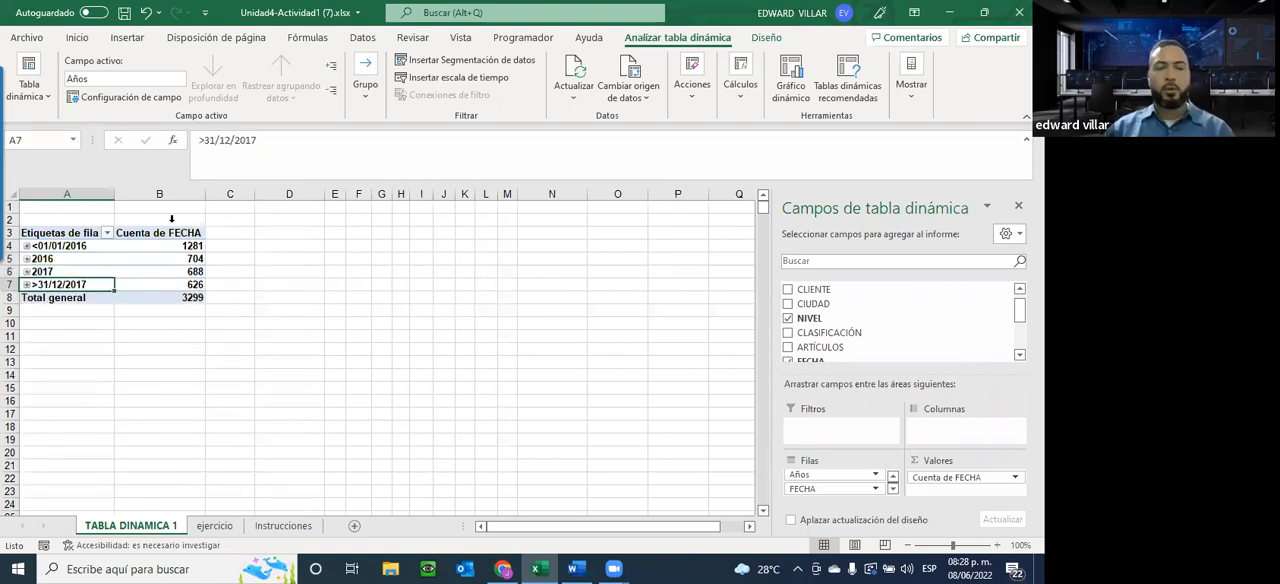
Filter the pivot table's Años field to show only 2016 and 2017
mouse_move(197, 287)
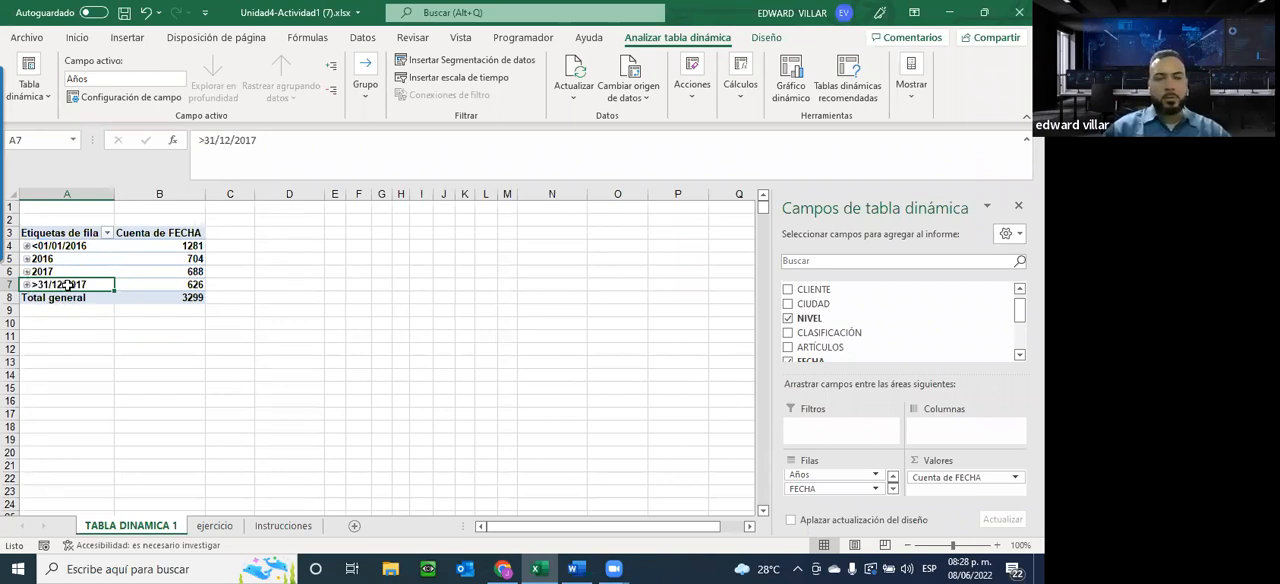
click(107, 233)
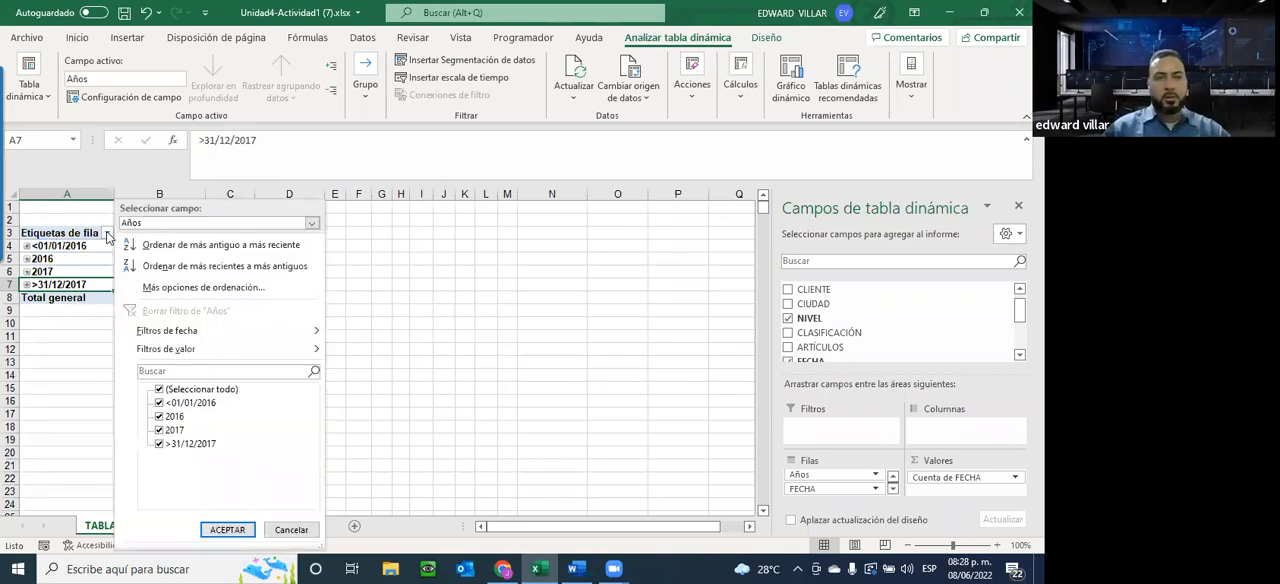
click(158, 403)
click(158, 444)
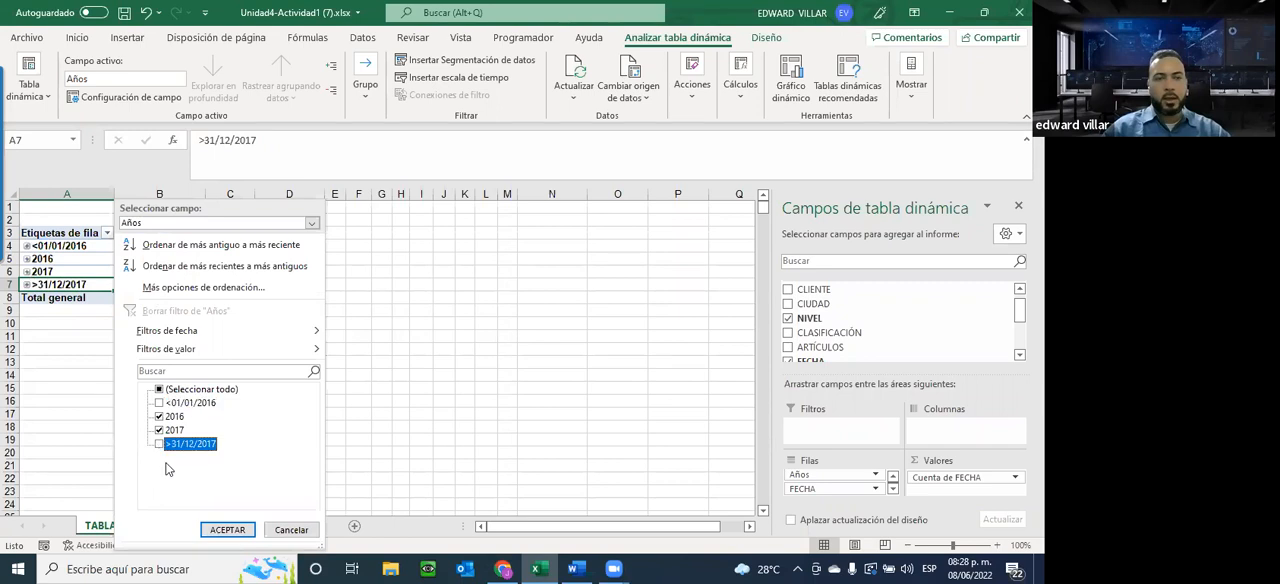
click(228, 530)
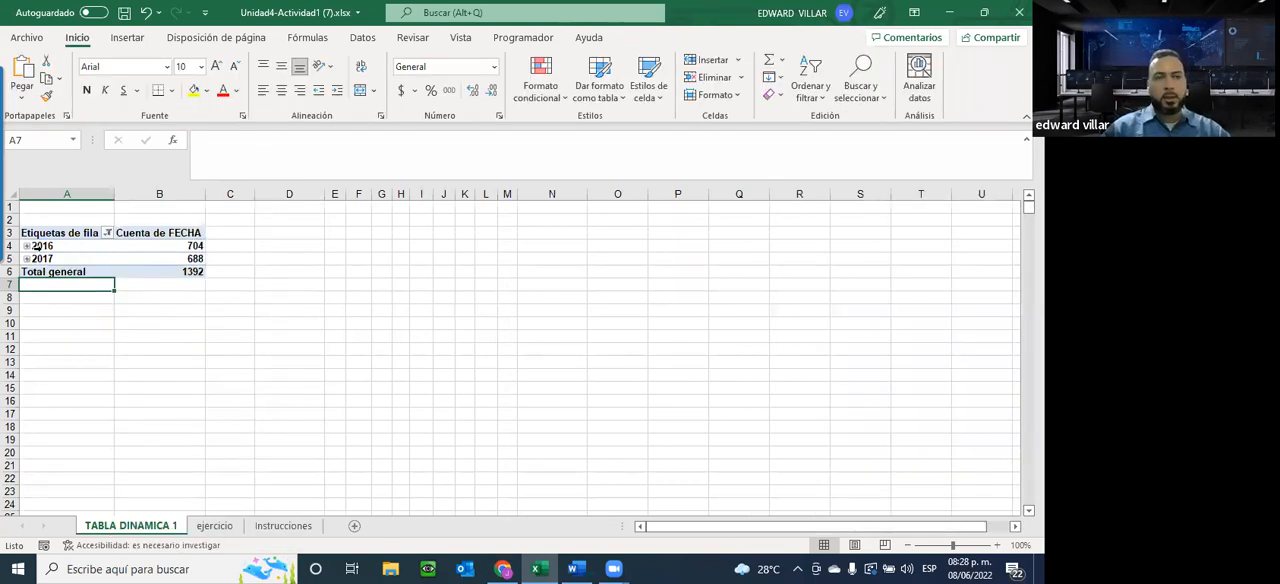
click(77, 250)
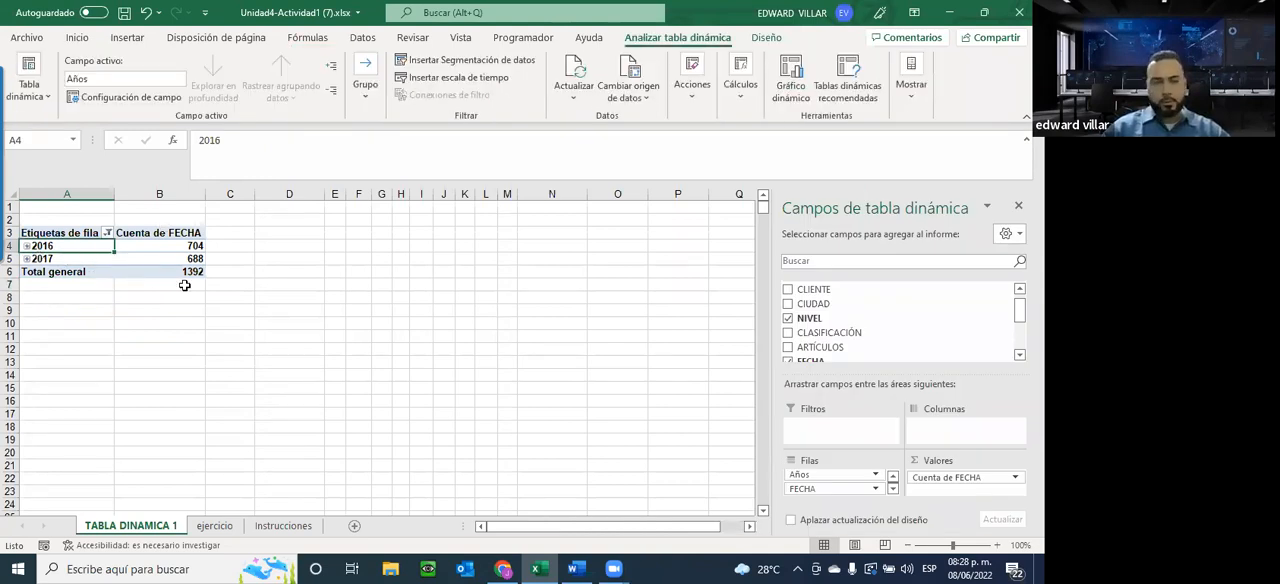
click(66, 258)
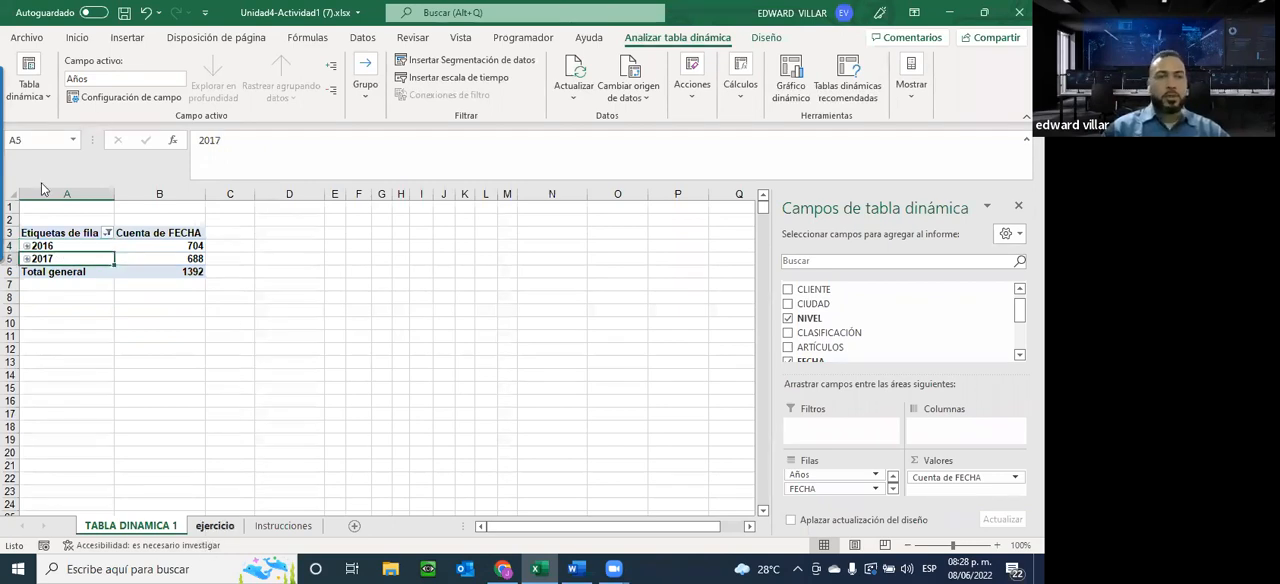
Check the source data on the ejercicio sheet and the assignment requirements on the Instrucciones sheet
key(ctrl+Page_Down)
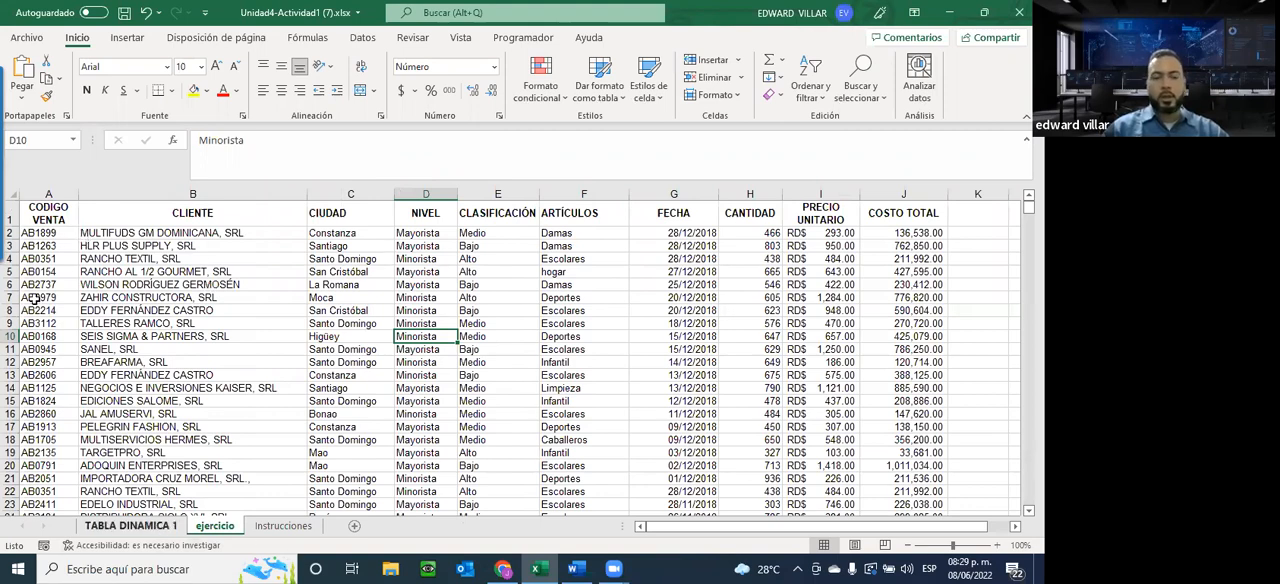
key(ctrl+Page_Up)
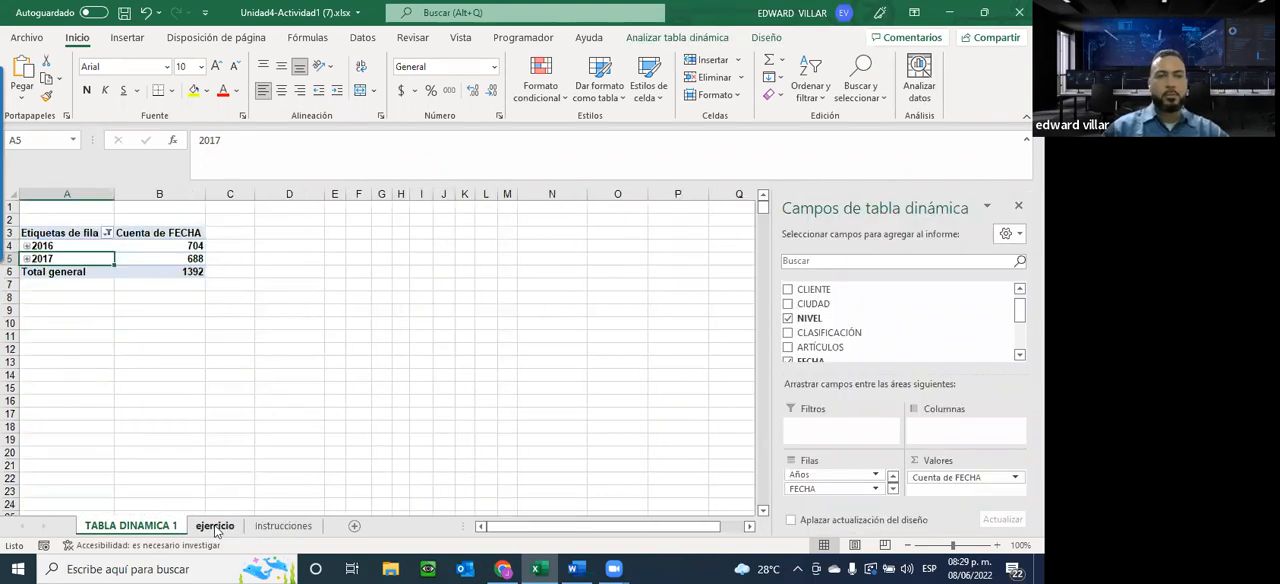
click(208, 524)
click(265, 526)
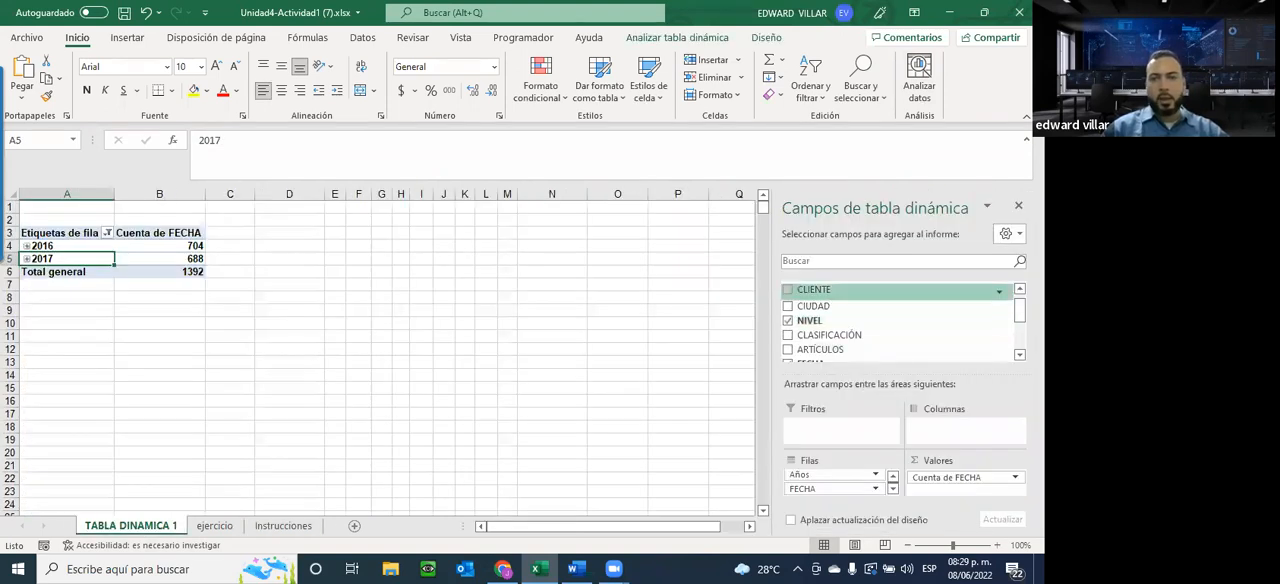
Add COSTO TOTAL to the values of the pivot table on TABLA DINAMICA 1 and check the requirements on the Instrucciones sheet
scroll(828, 320, down, 5)
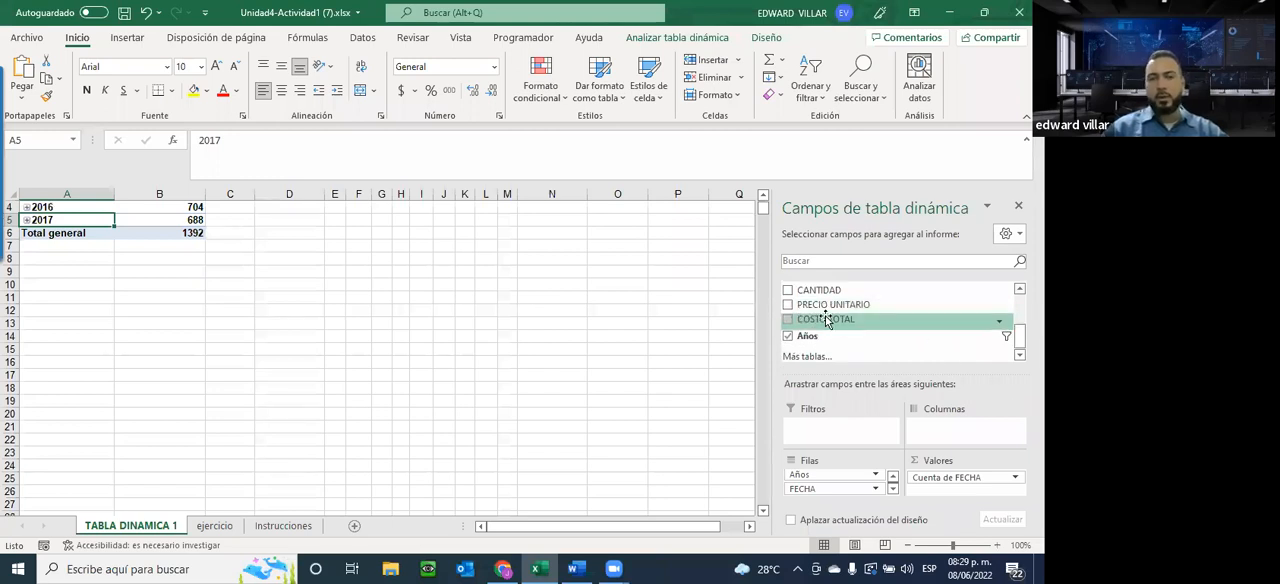
drag(817, 325, 946, 496)
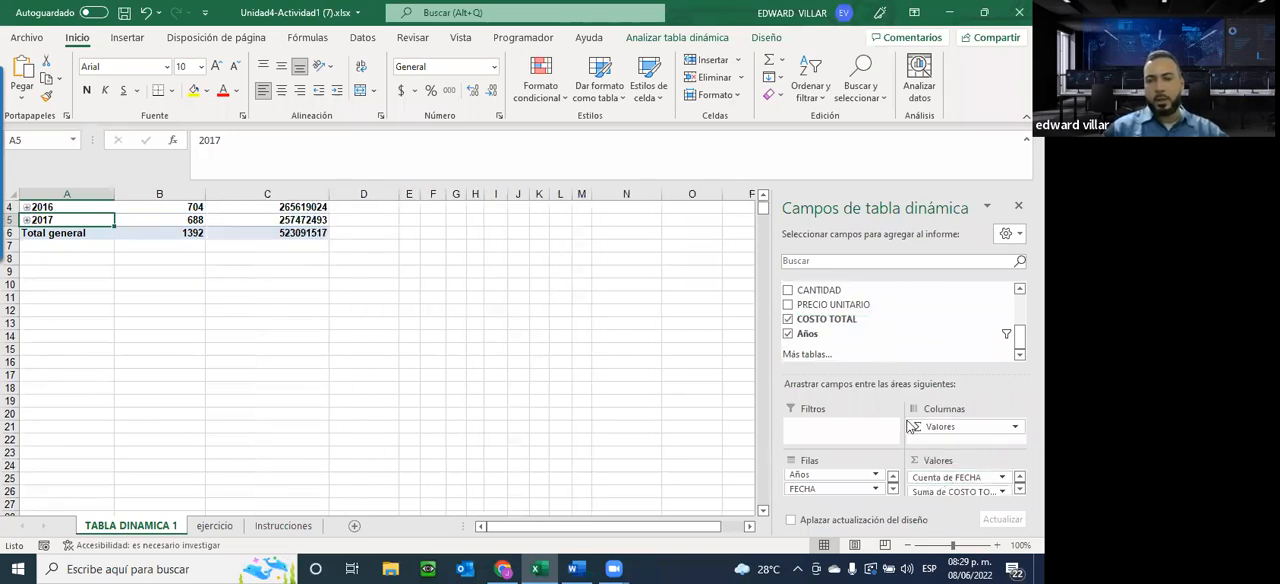
scroll(320, 285, up, 1)
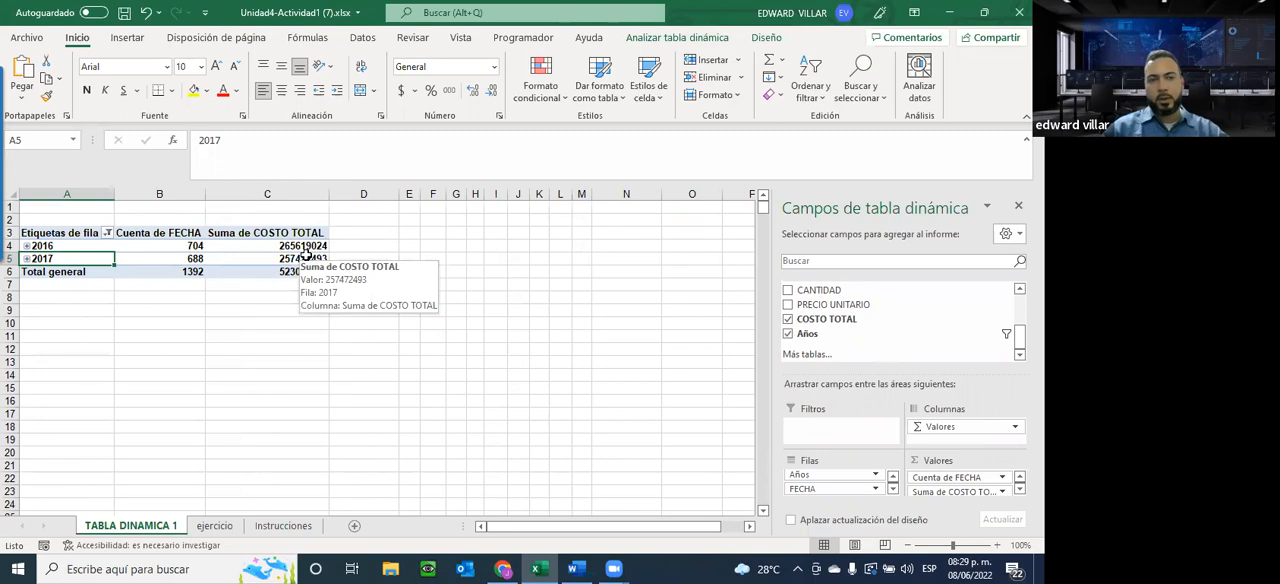
click(284, 527)
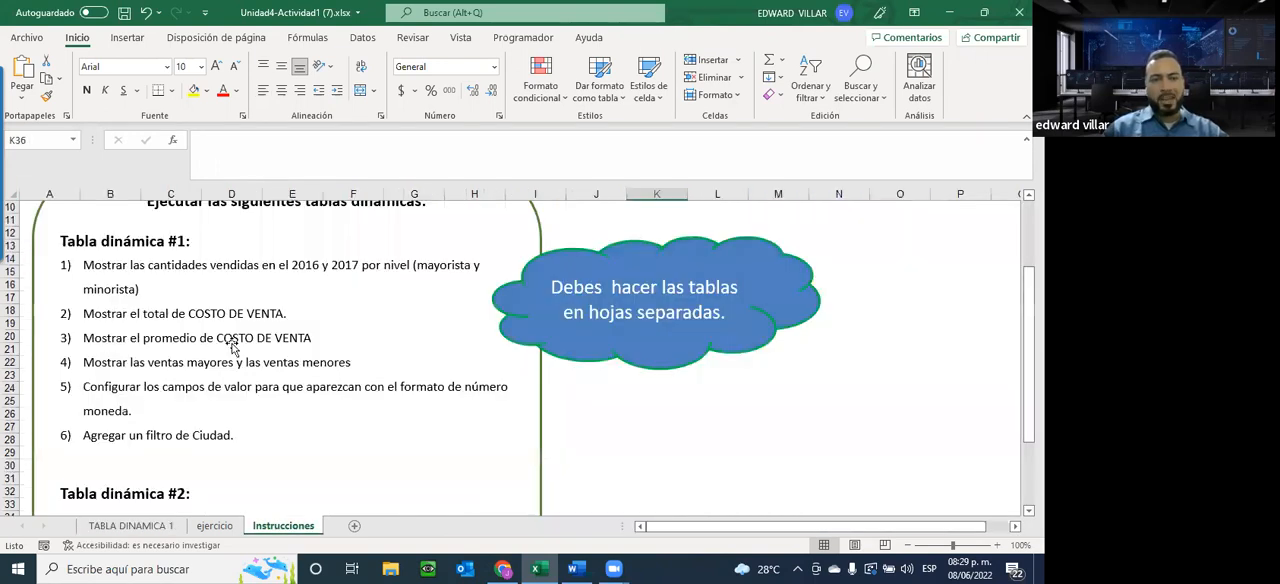
Add COSTO TOTAL a second time to the values of the pivot table on TABLA DINAMICA 1 and summarize it by Promedio
click(150, 528)
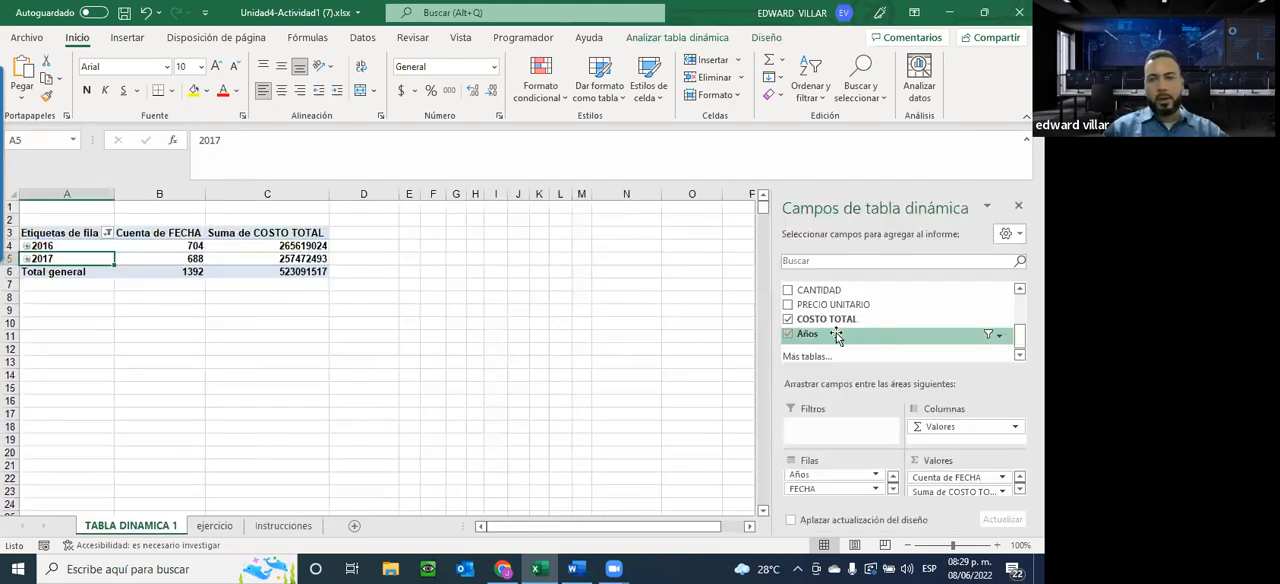
drag(826, 326, 950, 493)
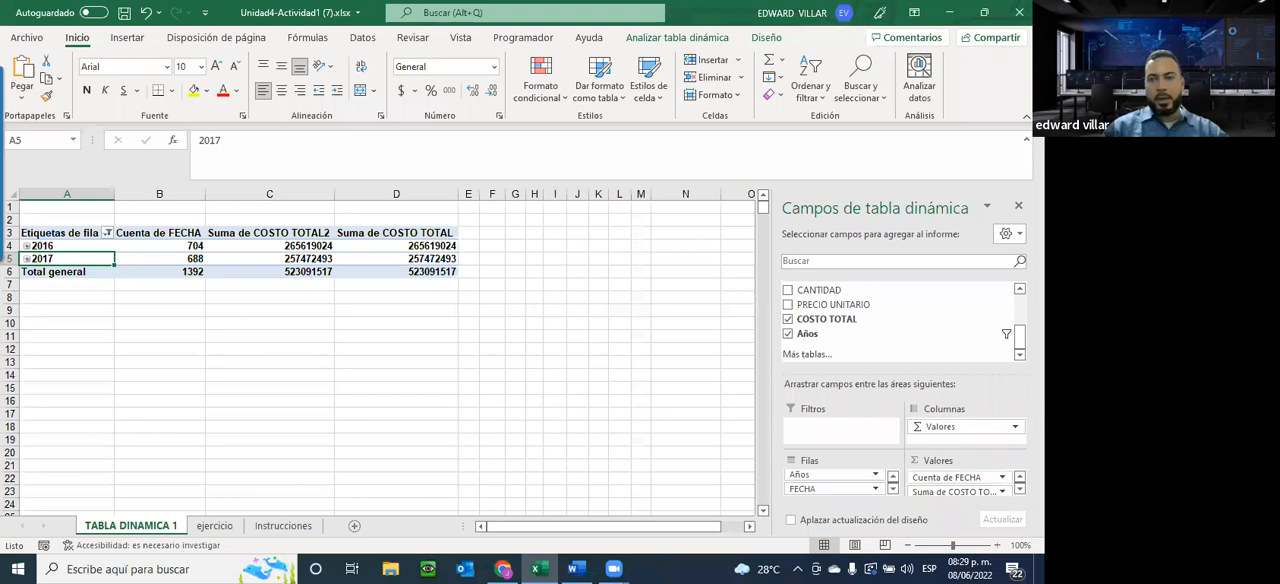
click(1019, 489)
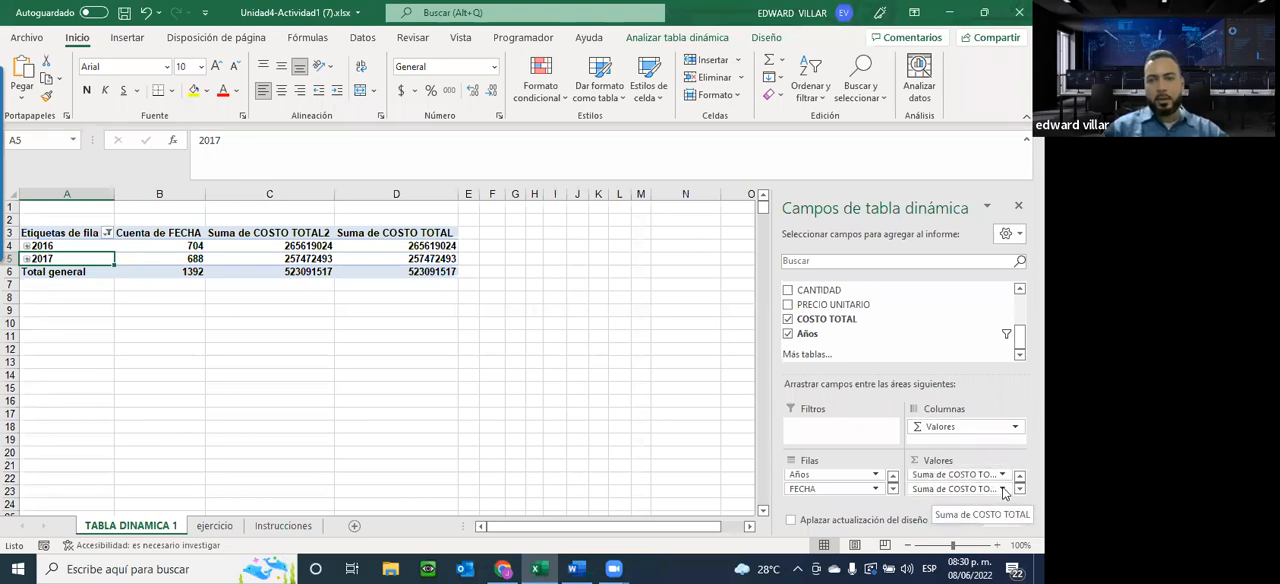
click(1003, 489)
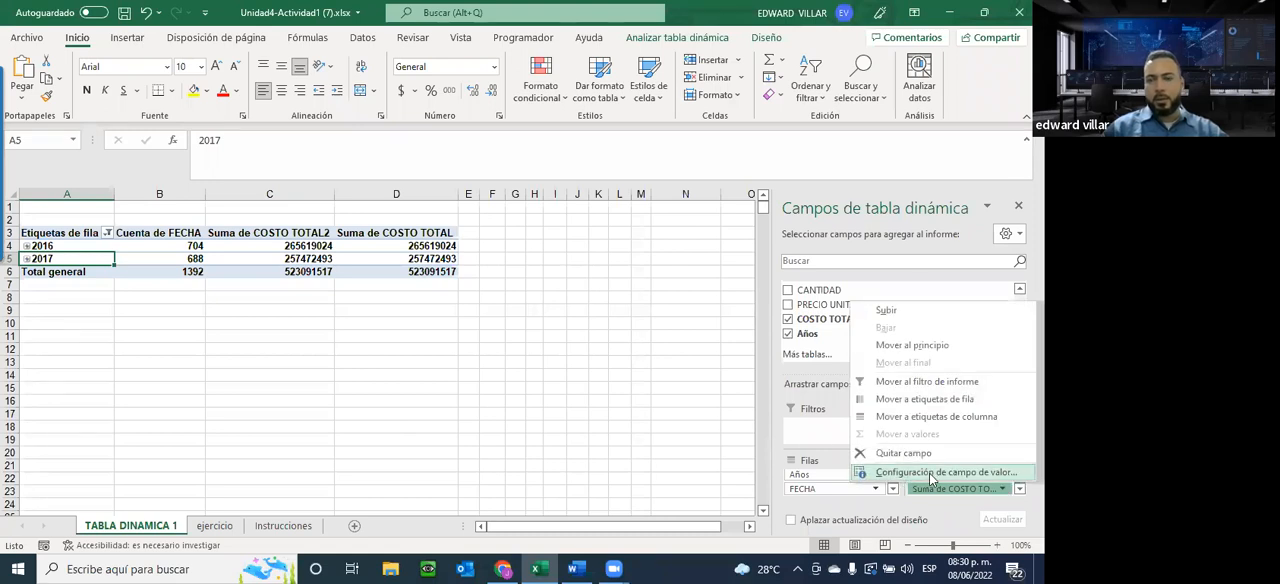
click(930, 474)
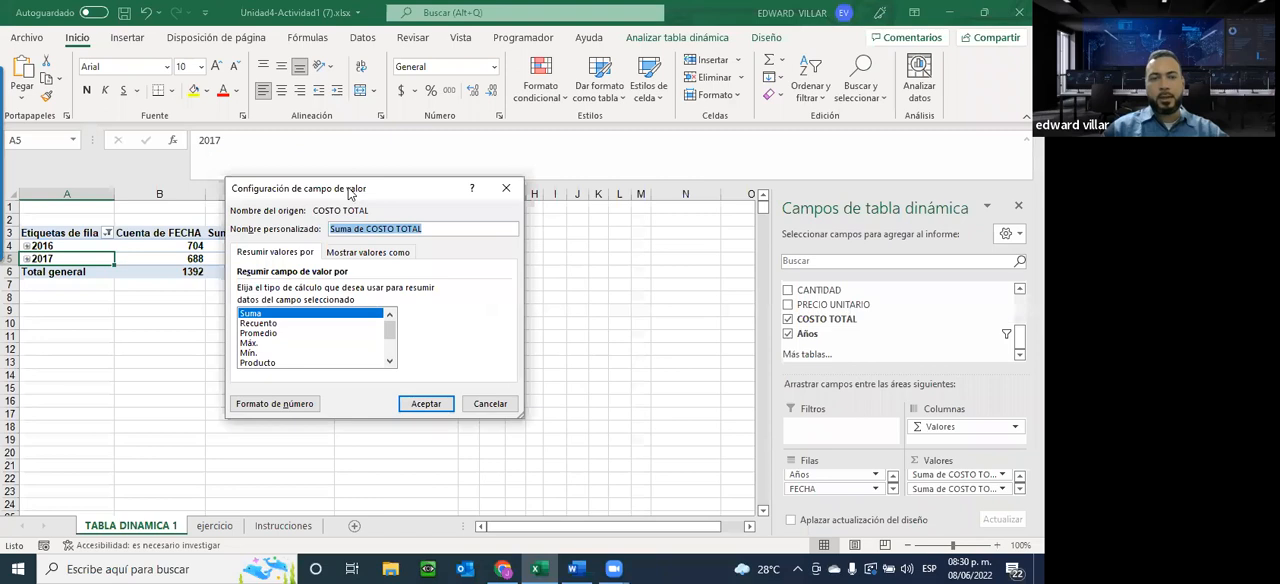
drag(350, 193, 634, 188)
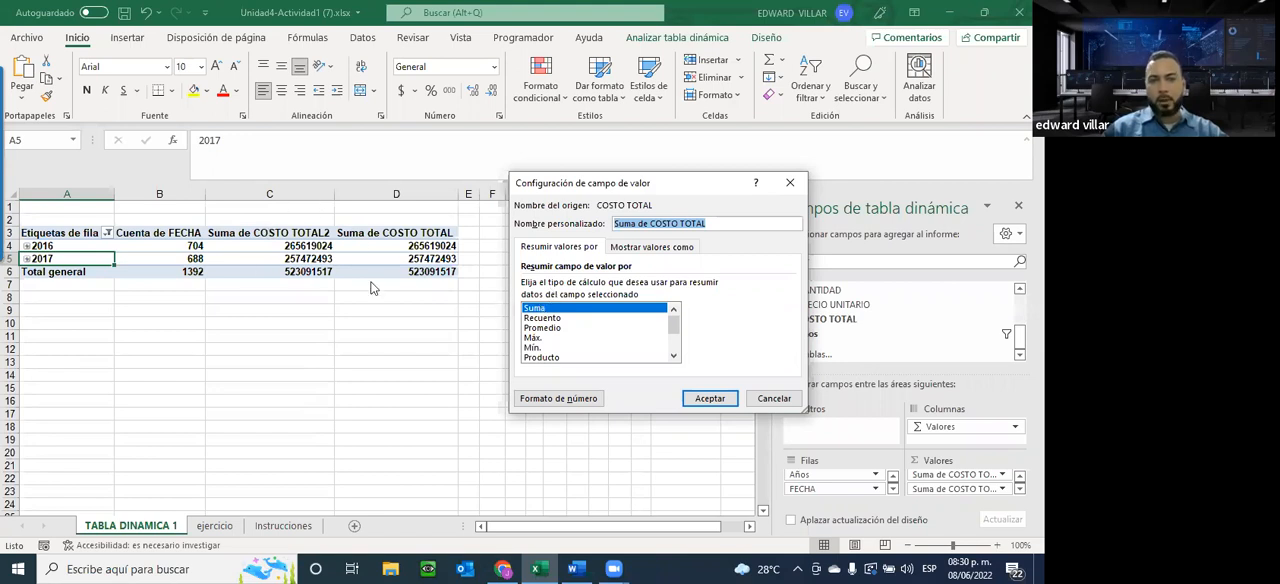
click(541, 330)
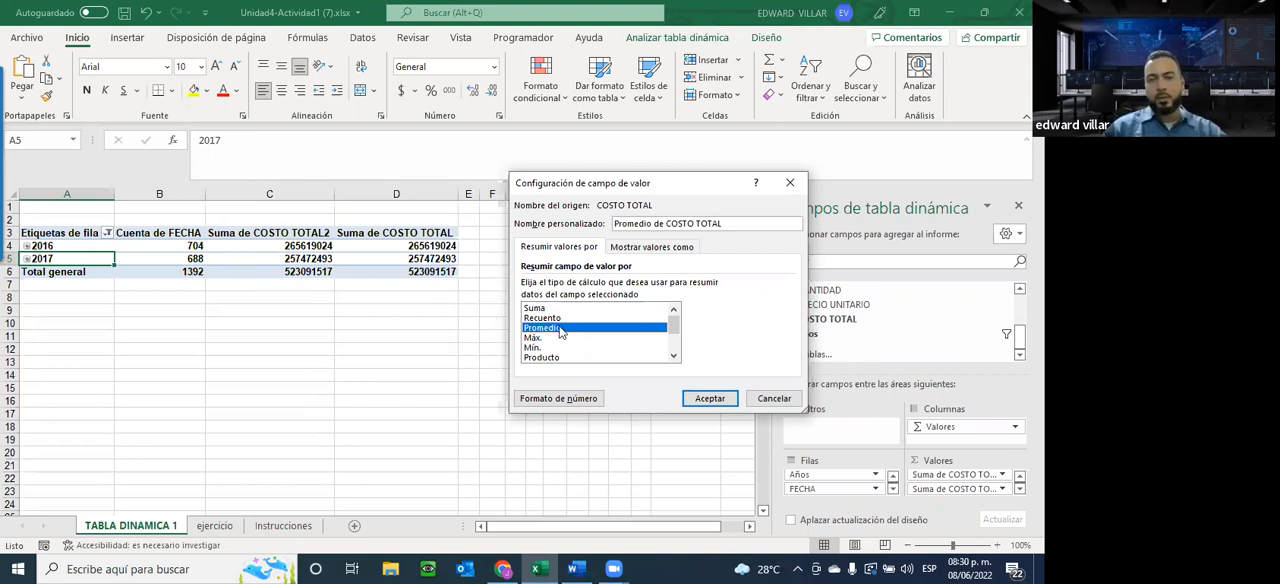
click(710, 398)
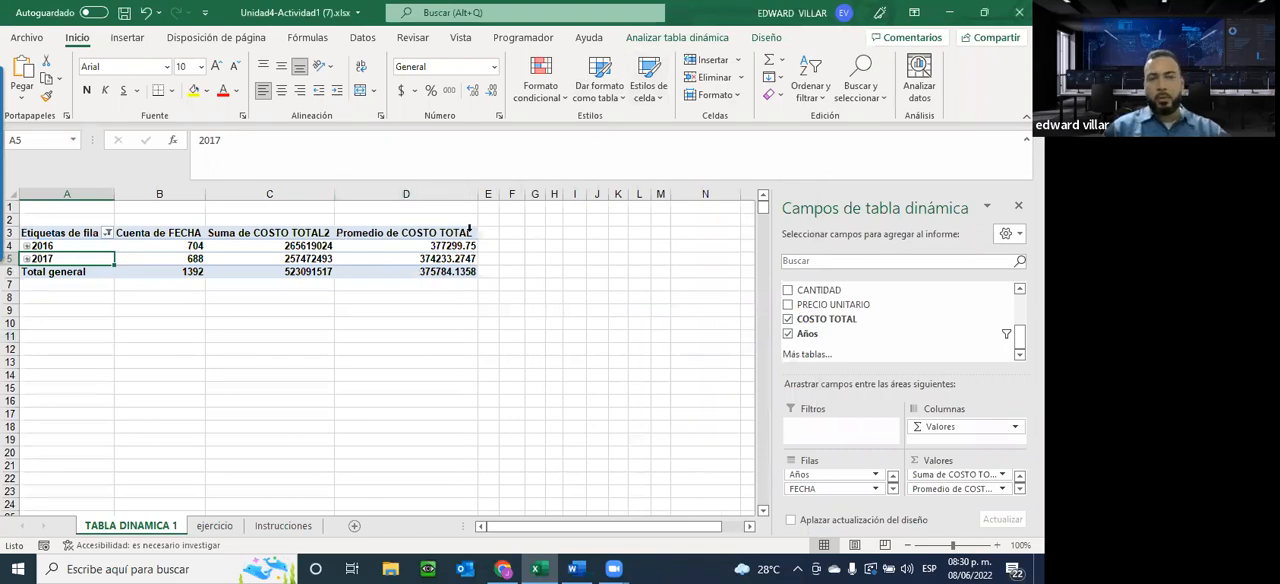
Open Calculadora and divide the 2016 total cost 265619024 by 704 to check the pivot table's average
key(super)
text(CAL)
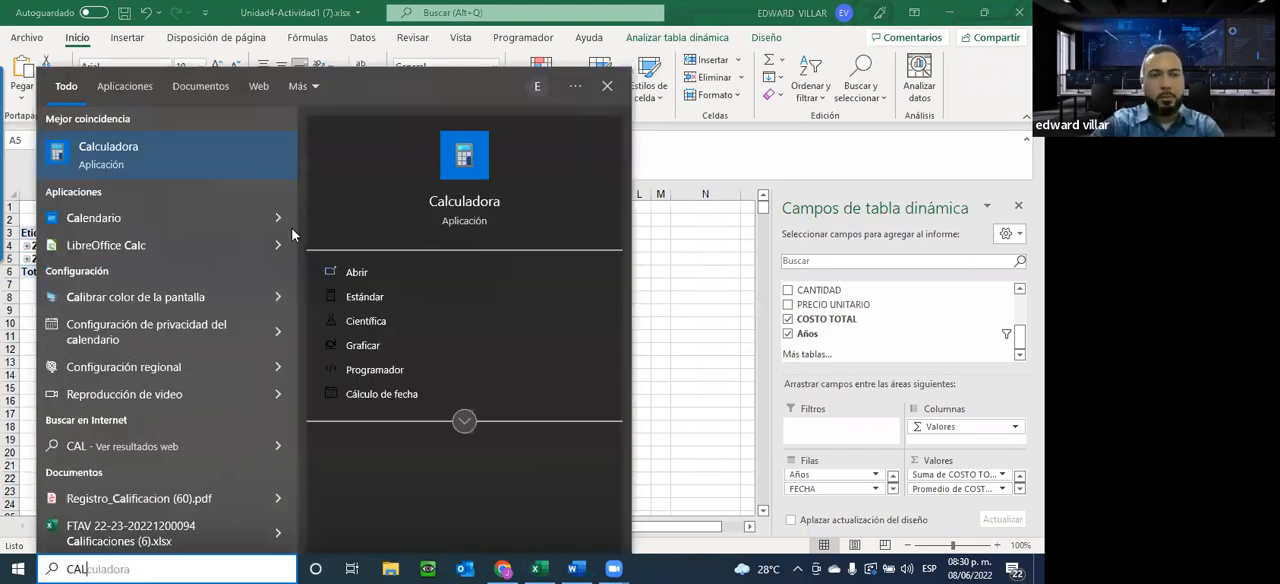
key(Return)
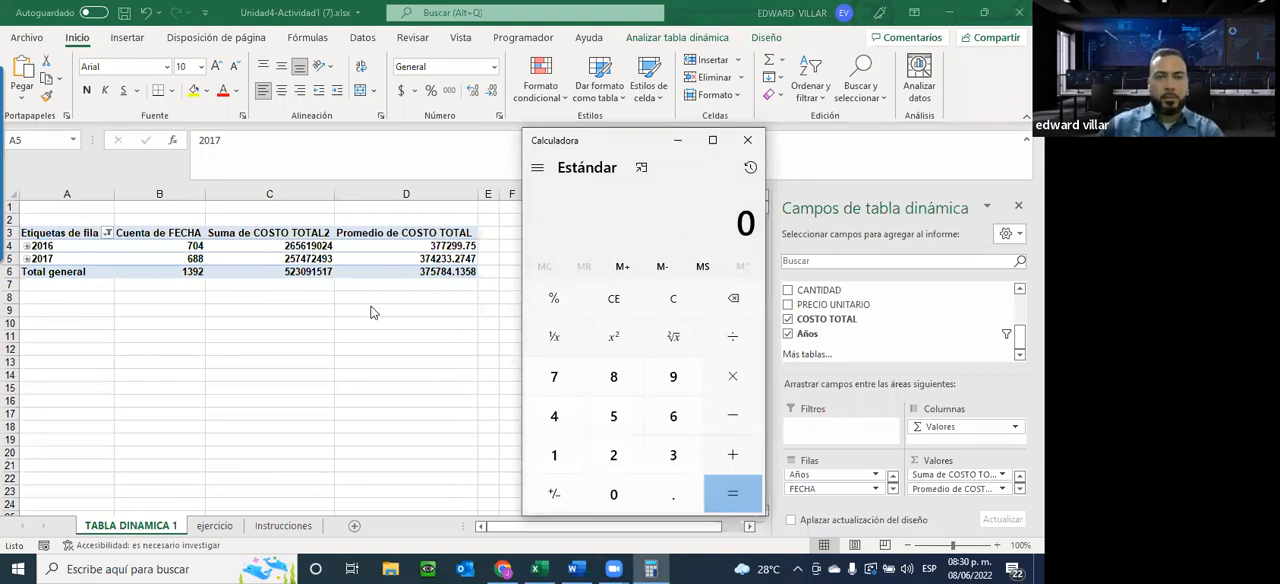
text(265)
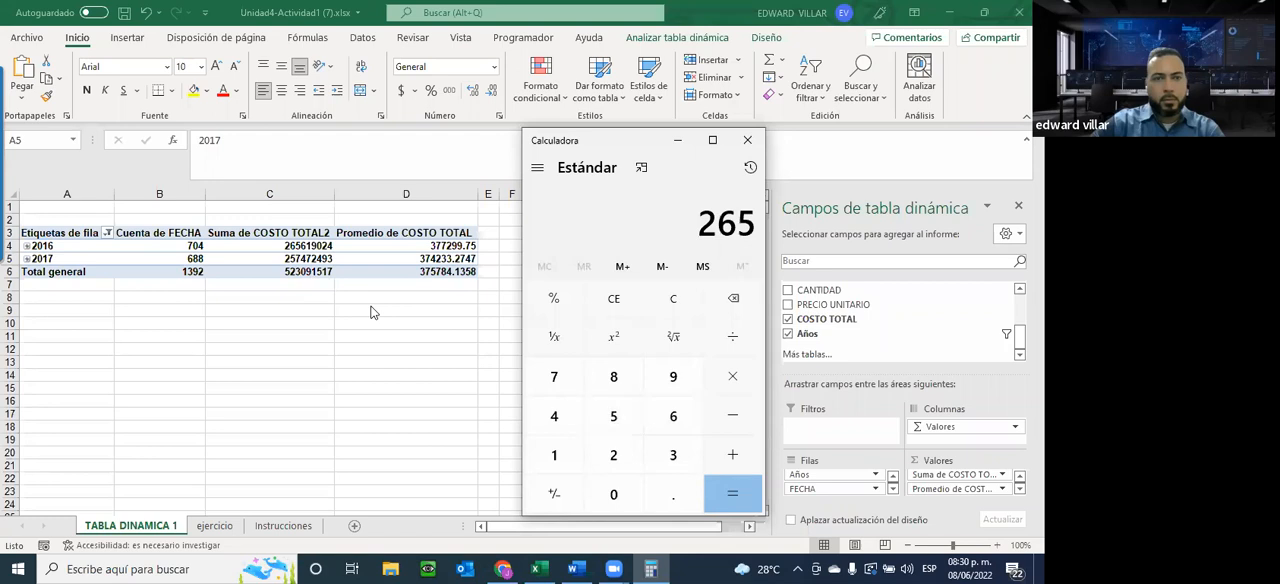
text(,619,02)
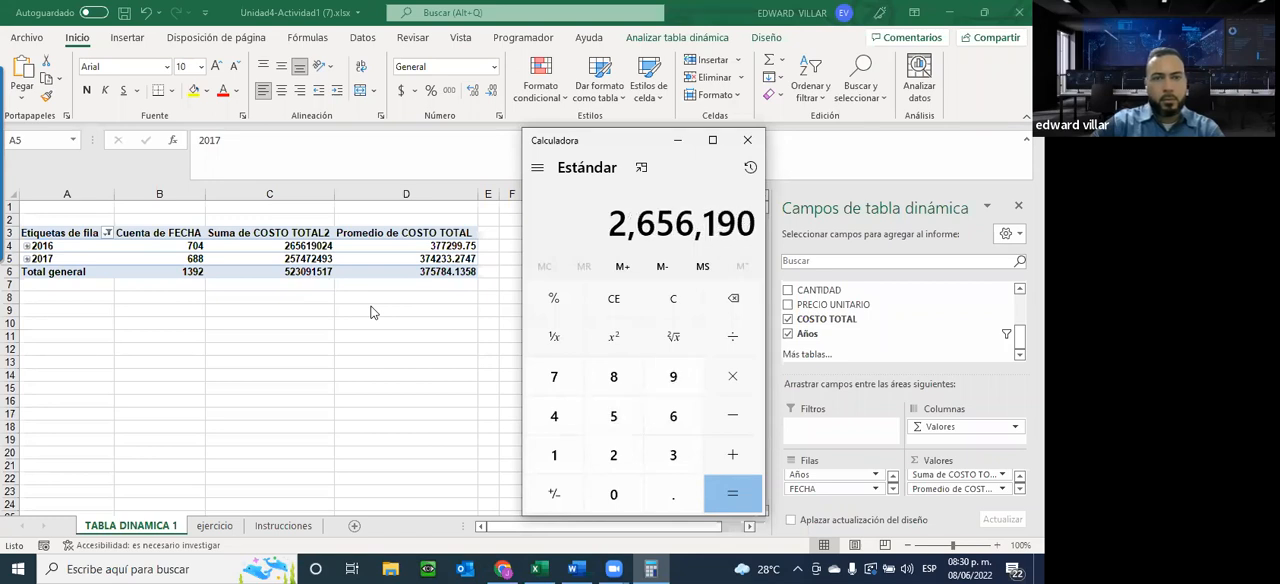
text(4)
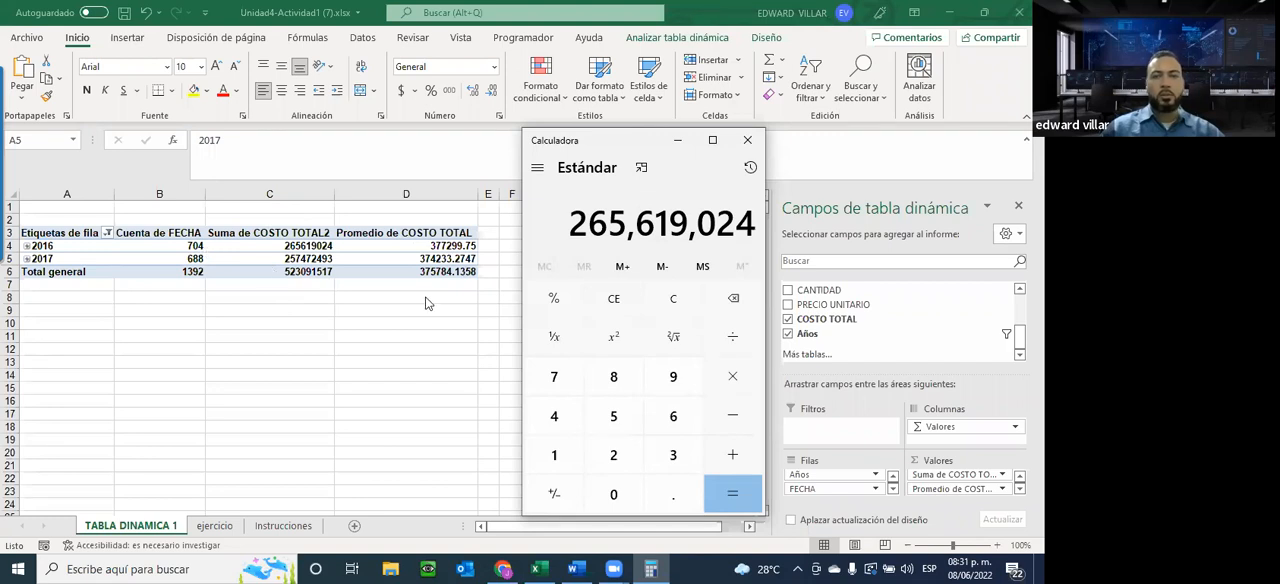
key(plus)
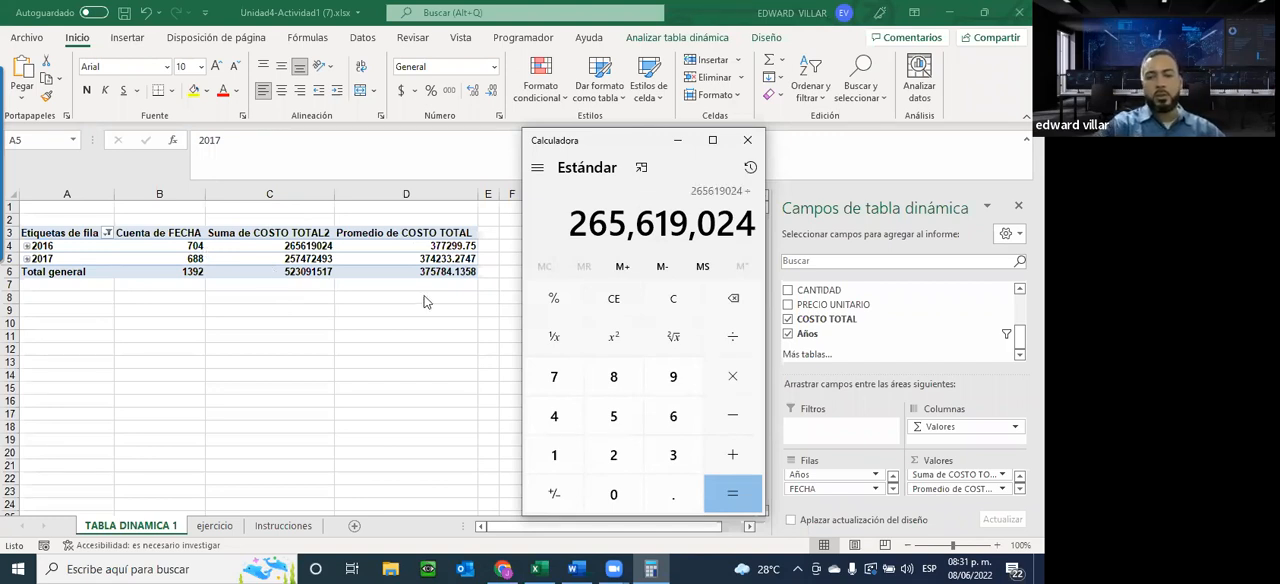
text(704)
key(Return)
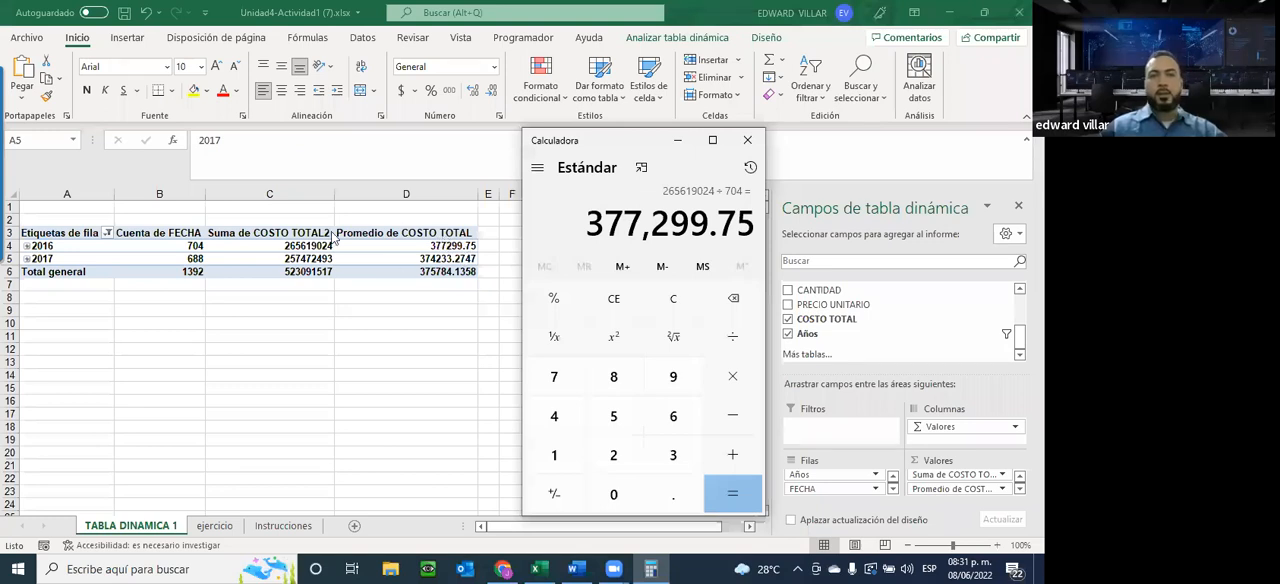
Return to the workbook and review the value field settings of Promedio de COSTO TOTAL, keeping Promedio as the calculation
click(1004, 490)
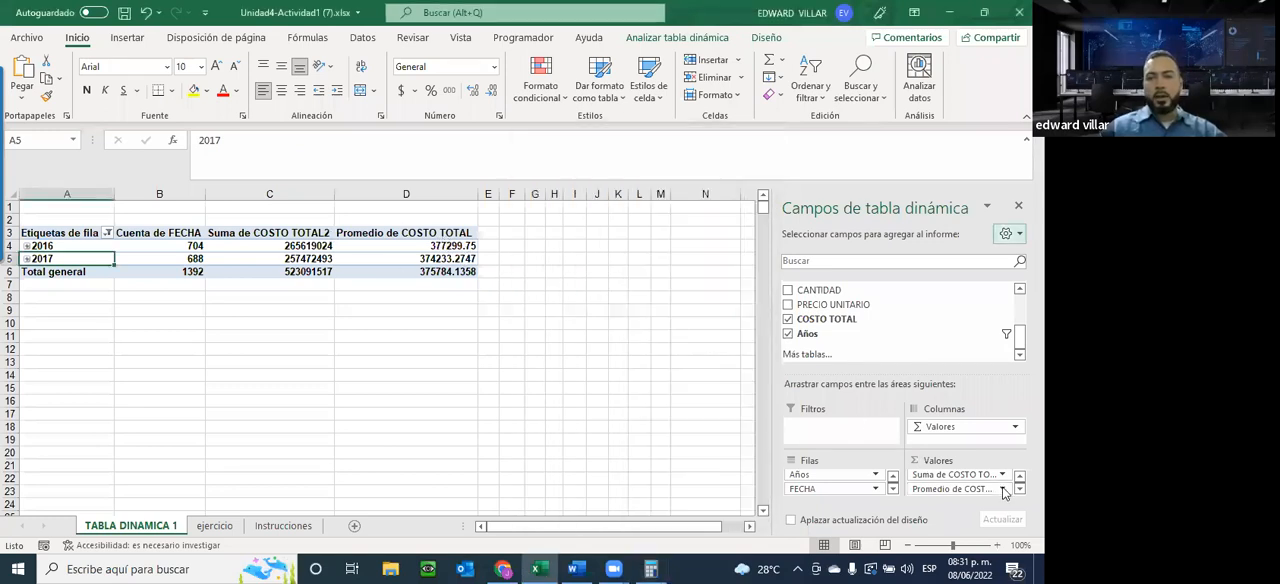
click(1003, 489)
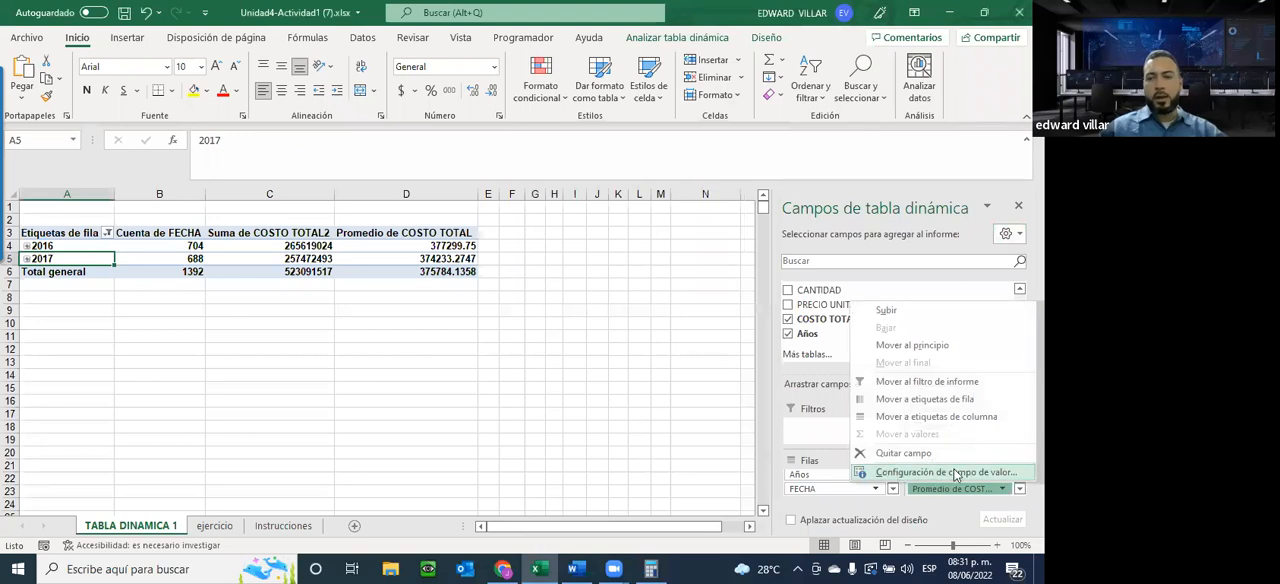
click(950, 471)
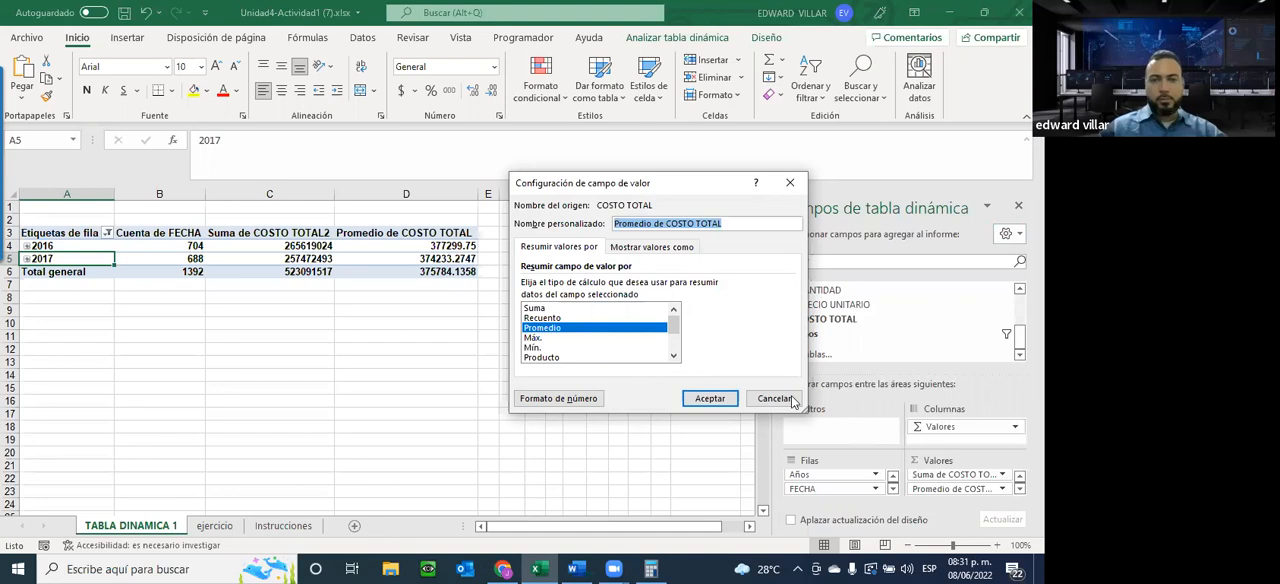
click(709, 398)
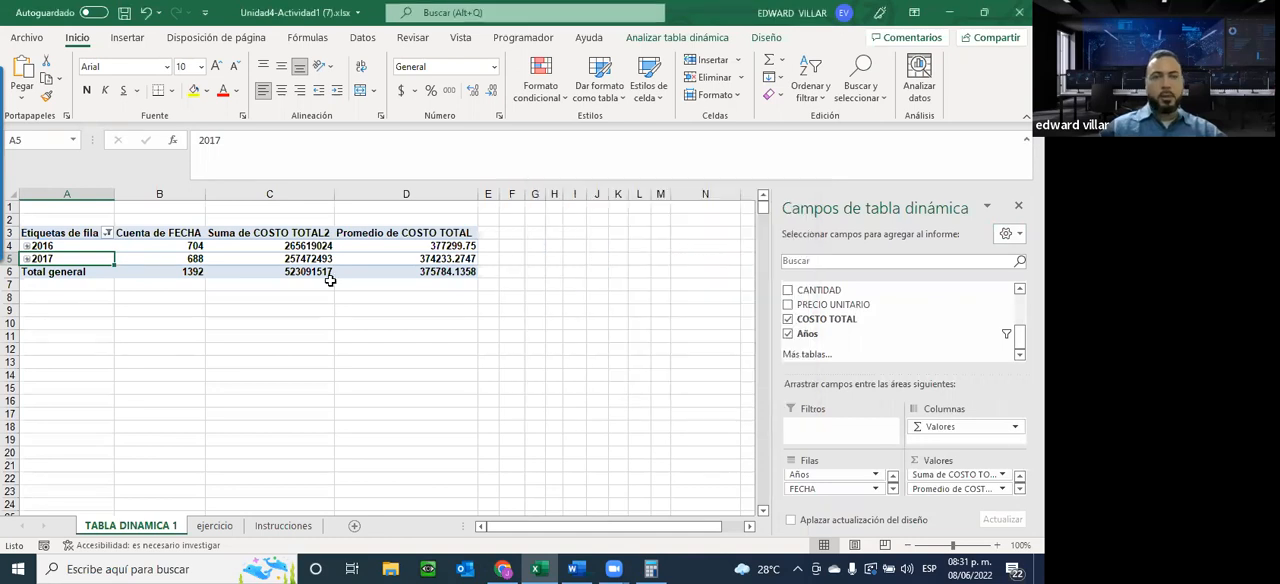
Expand the 2016 group to inspect its monthly figures by level and collapse it again
click(26, 246)
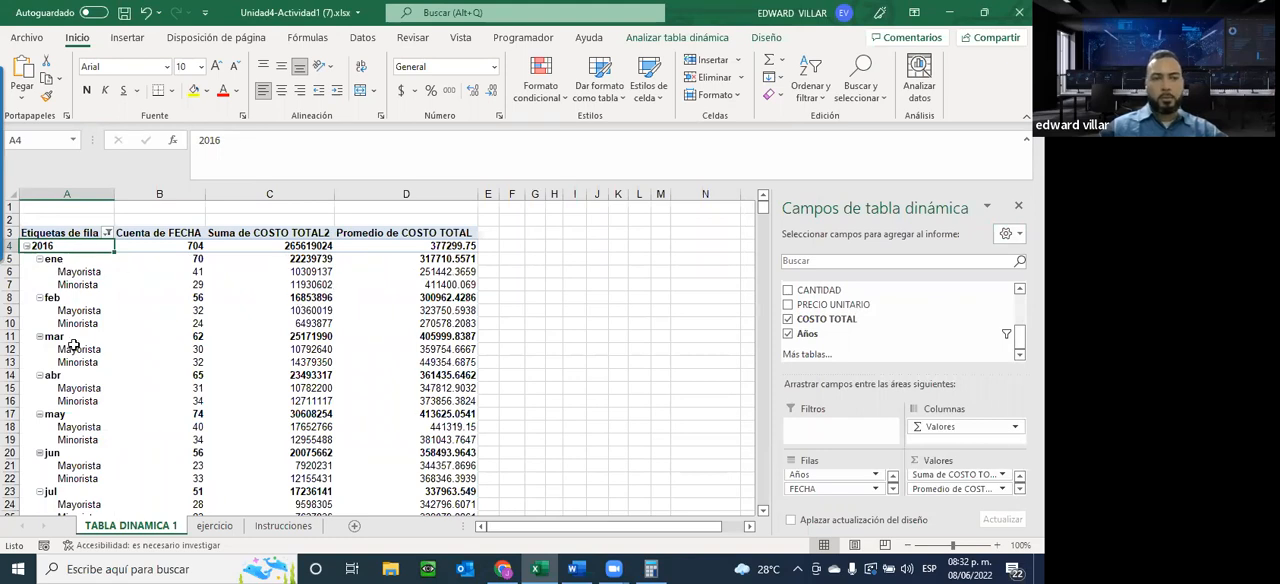
click(26, 245)
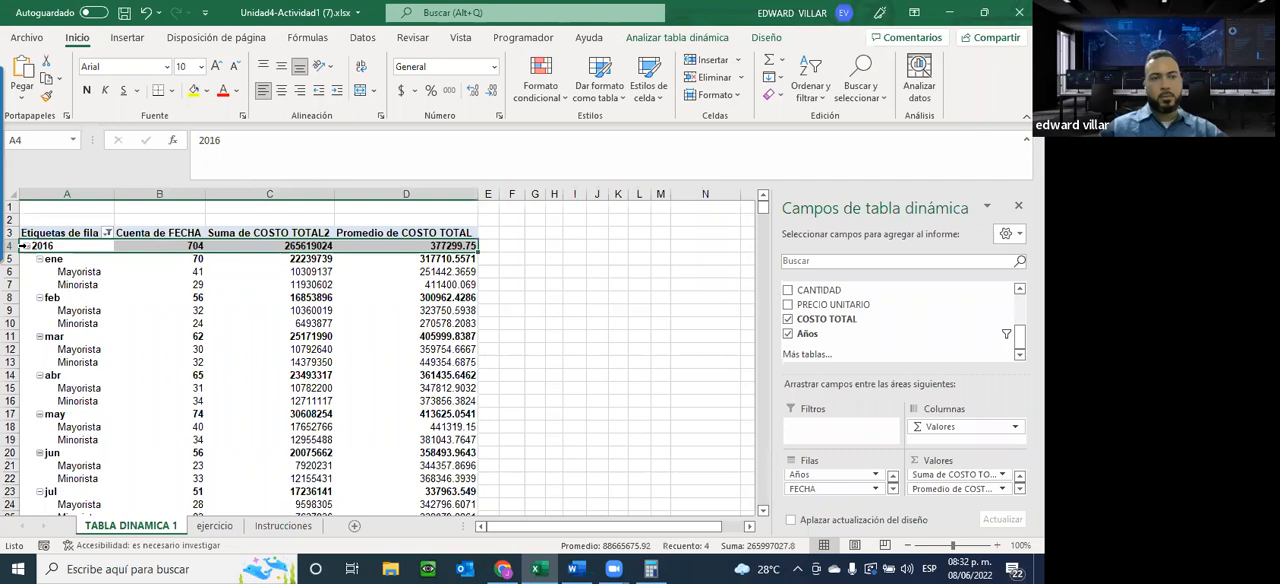
click(27, 245)
click(636, 297)
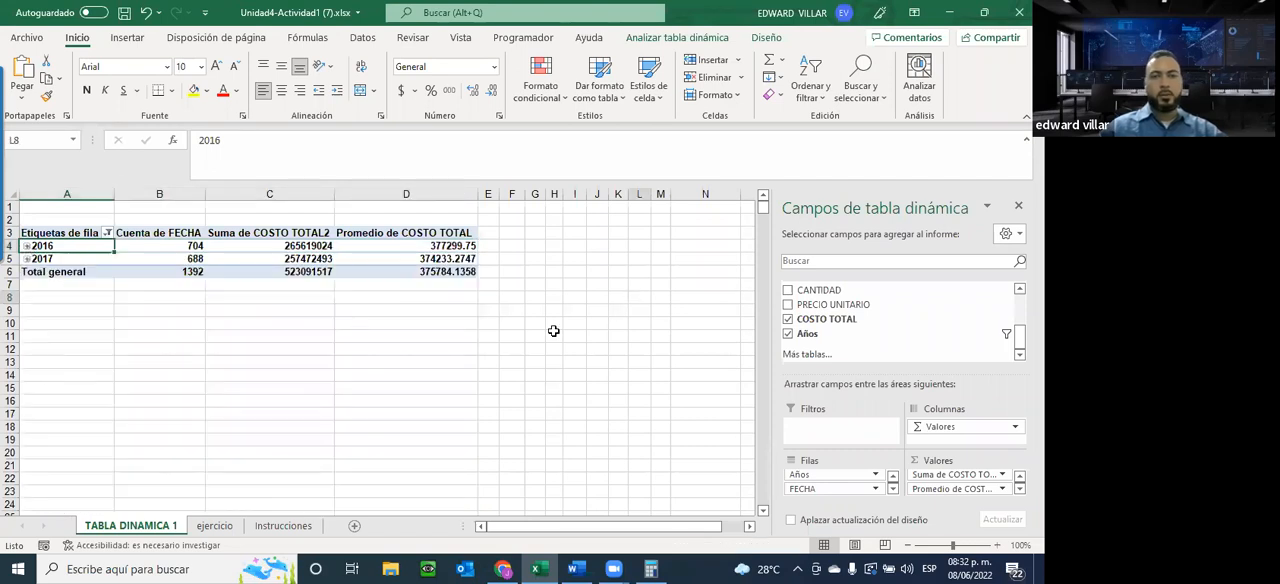
Check the Tabla dinámica #1 requirements on the Instrucciones sheet and return to TABLA DINAMICA 1
click(307, 531)
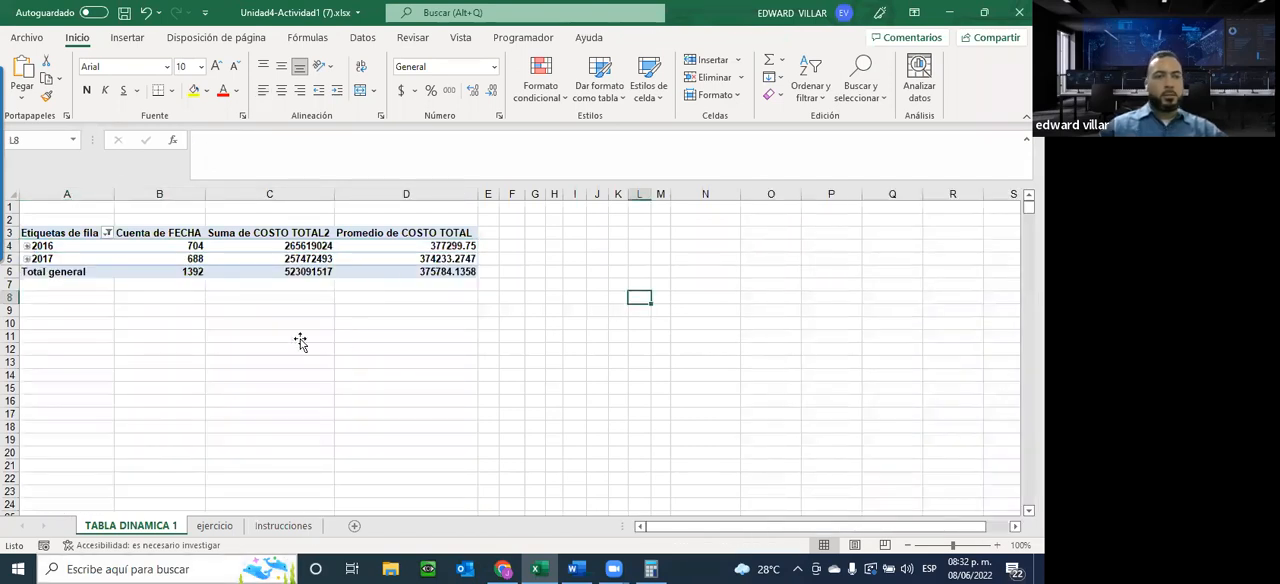
scroll(110, 310, down, 1)
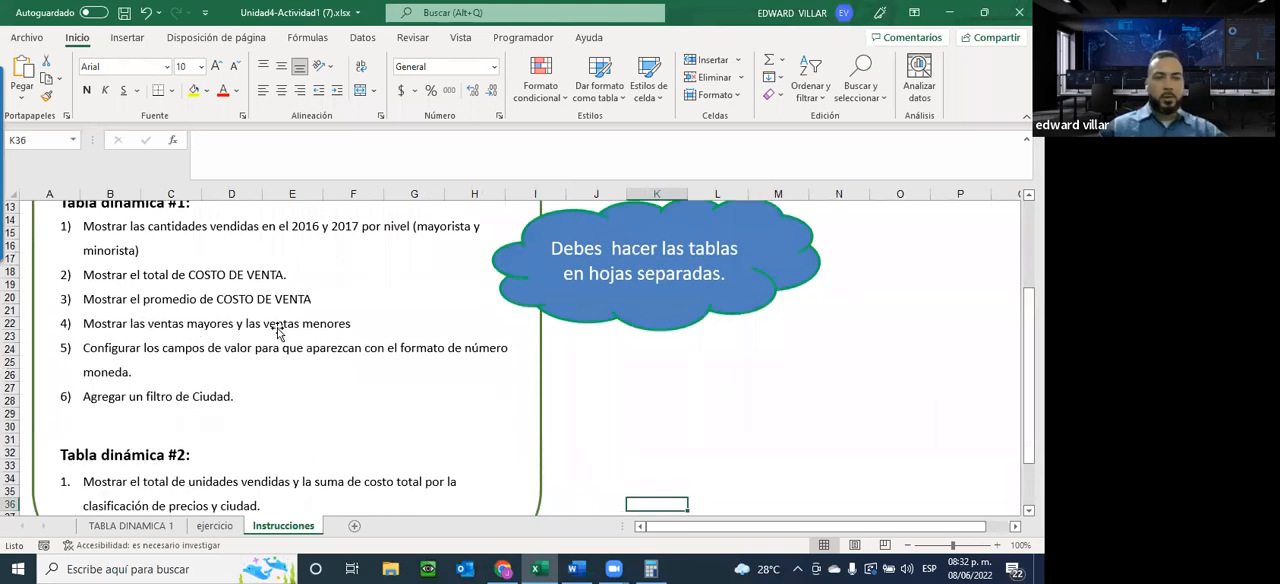
click(128, 528)
Add another COSTO TOTAL field to the pivot table's values and summarize it by Máx
click(240, 249)
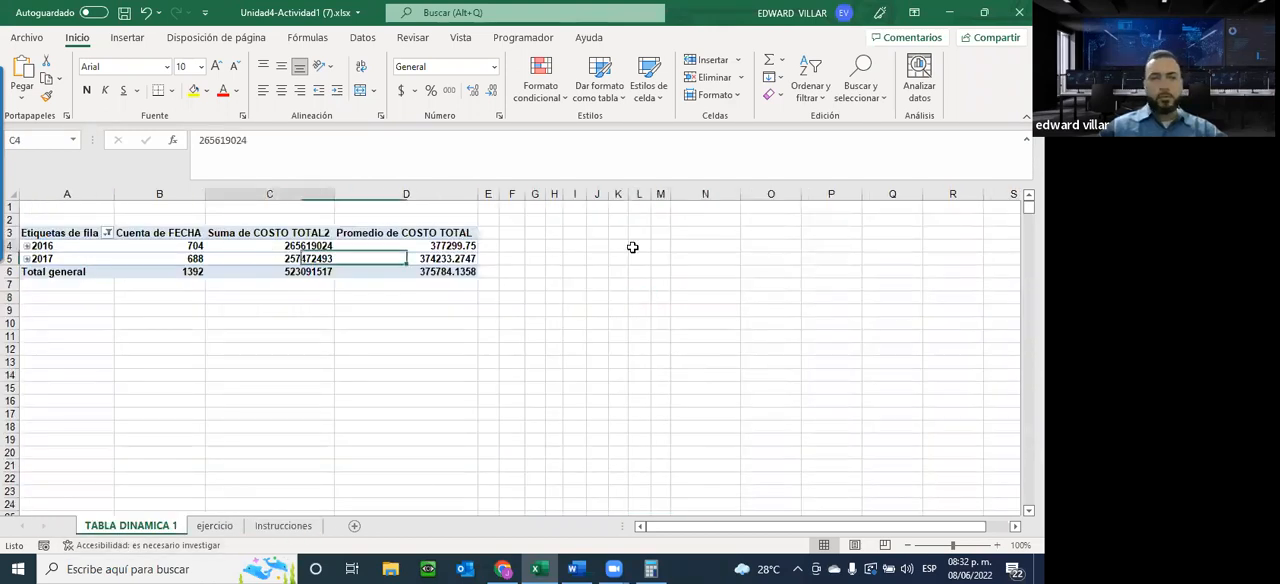
drag(824, 320, 965, 495)
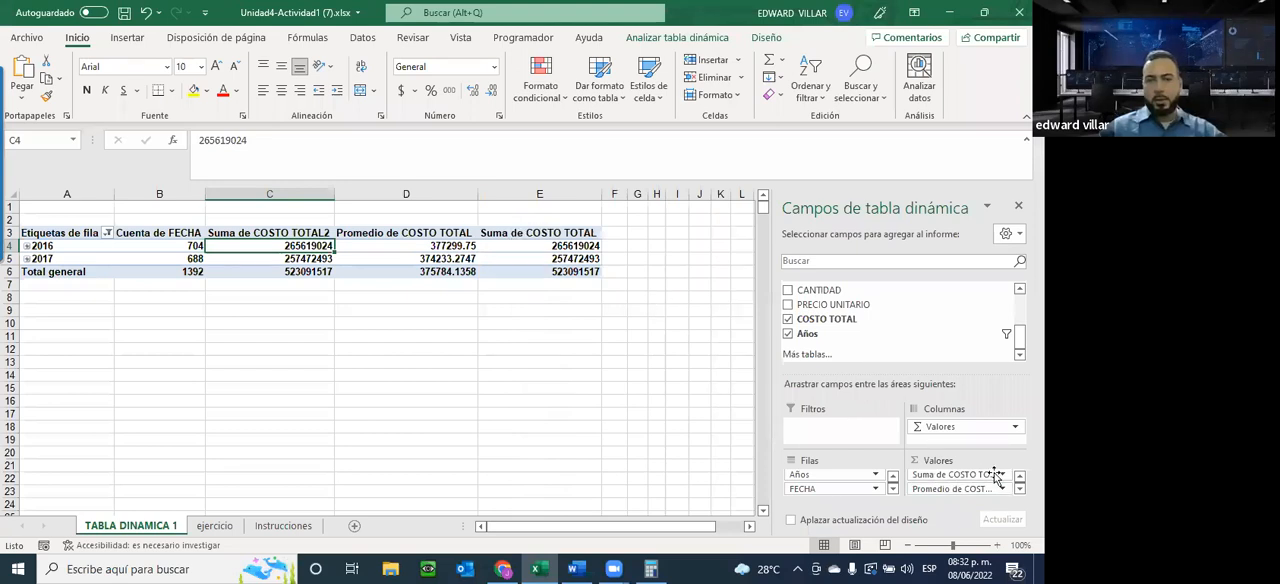
click(1020, 489)
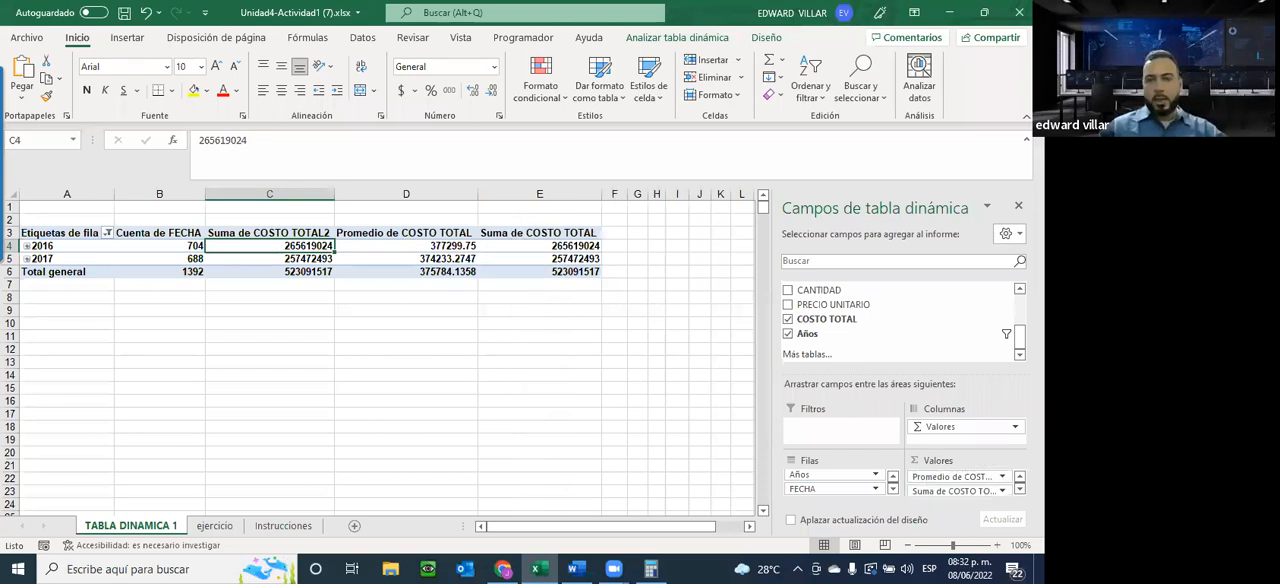
click(1003, 489)
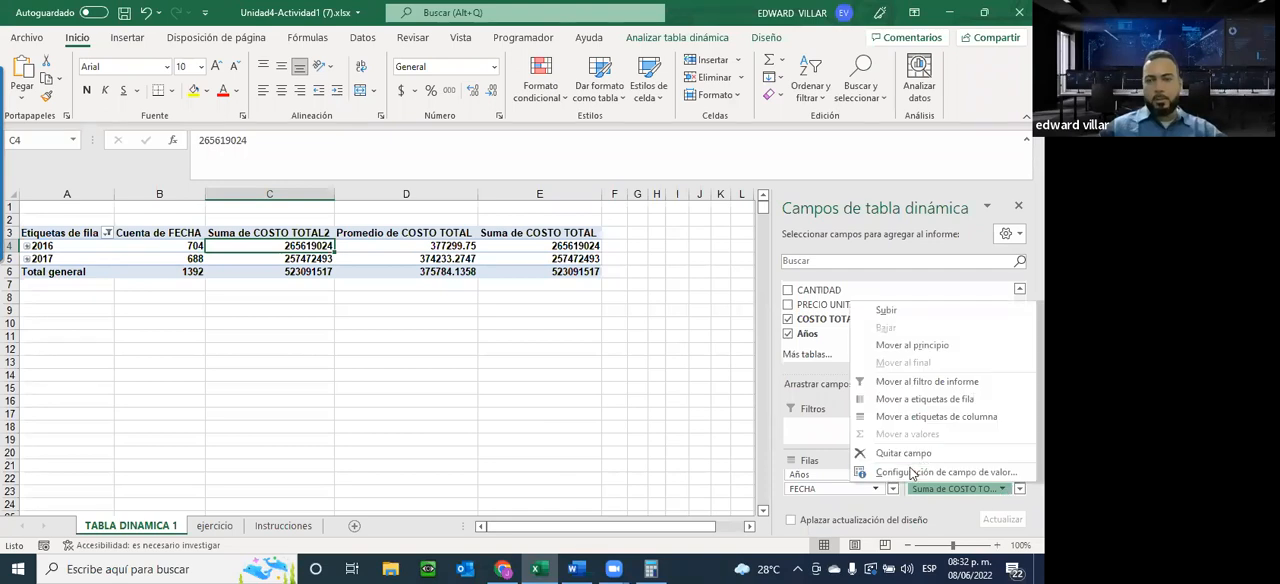
key(Return)
click(558, 338)
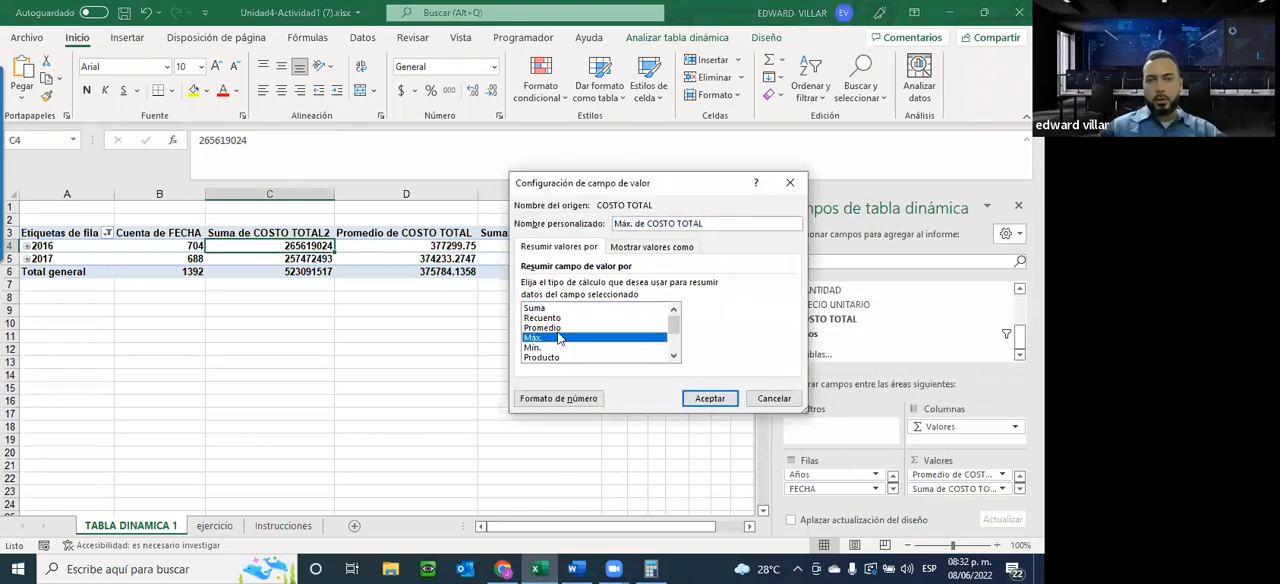
click(712, 398)
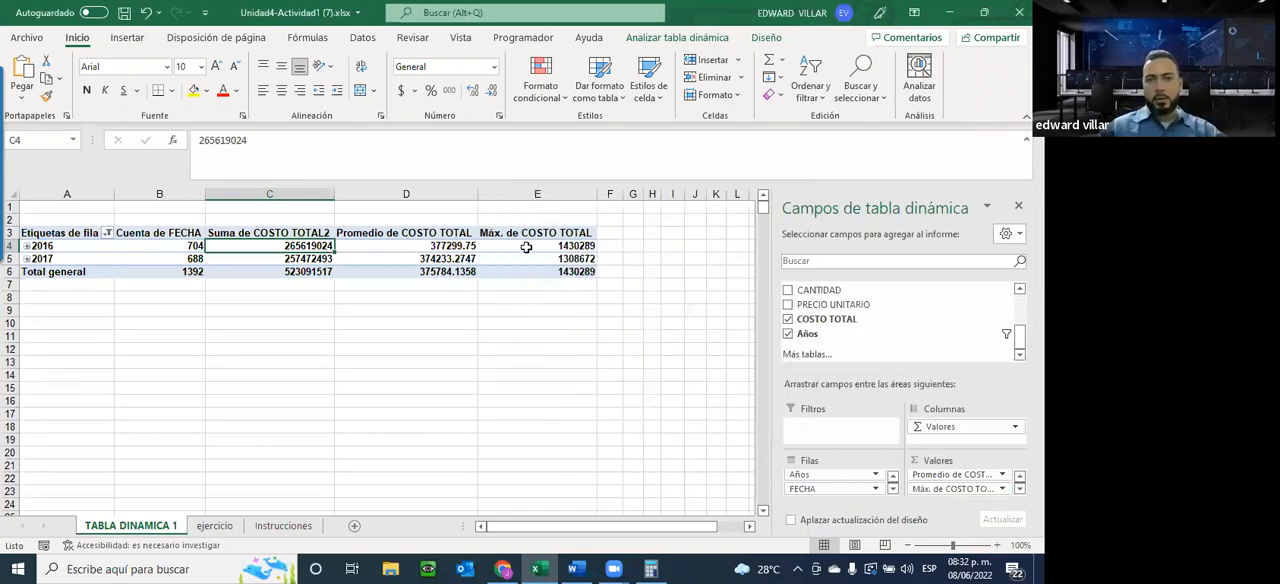
Add one more COSTO TOTAL field to the pivot table's values and summarize it by Mín
drag(826, 319, 955, 504)
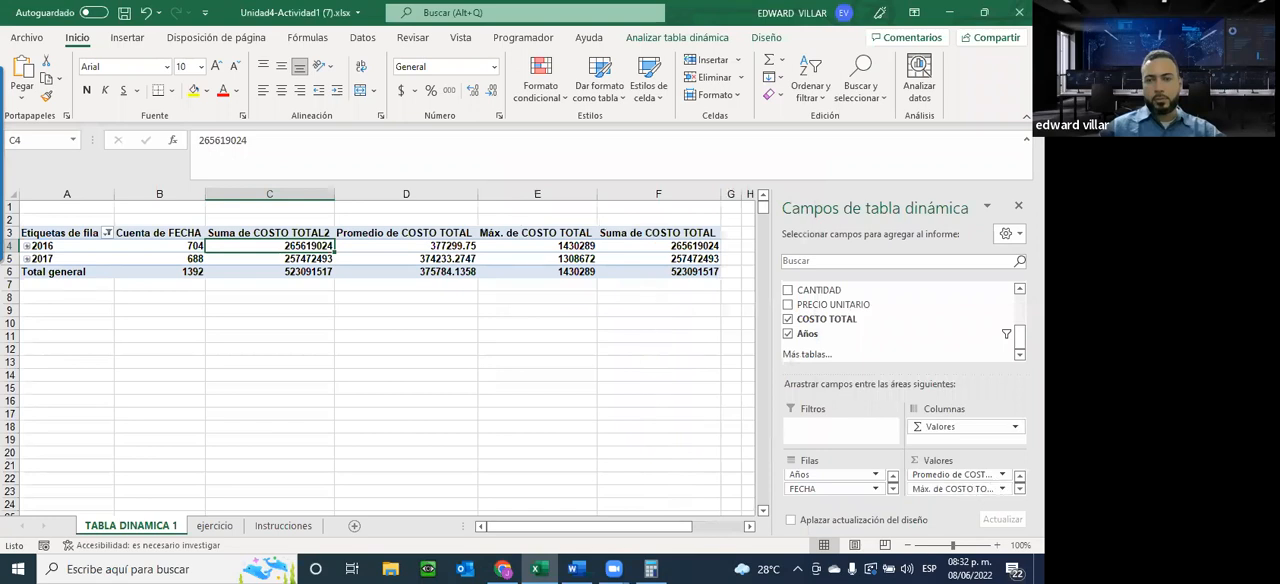
click(1002, 491)
click(940, 476)
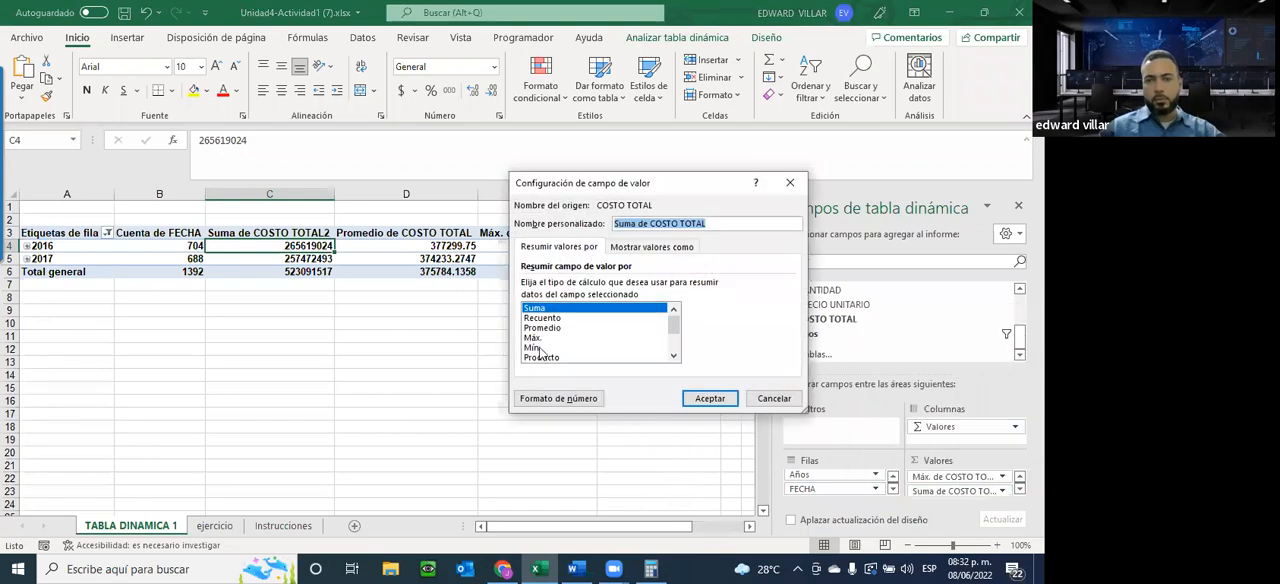
click(538, 348)
click(712, 398)
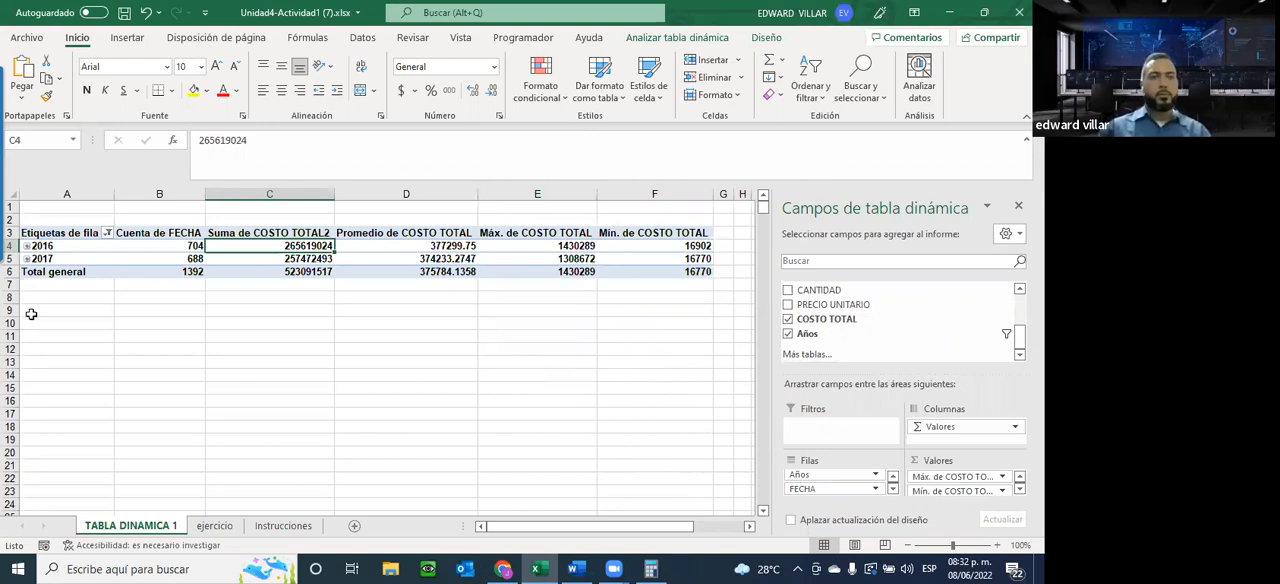
Check the number-format requirement on the Instrucciones sheet and format the pivot table's COSTO TOTAL values in C4:F6 as Moneda
click(283, 525)
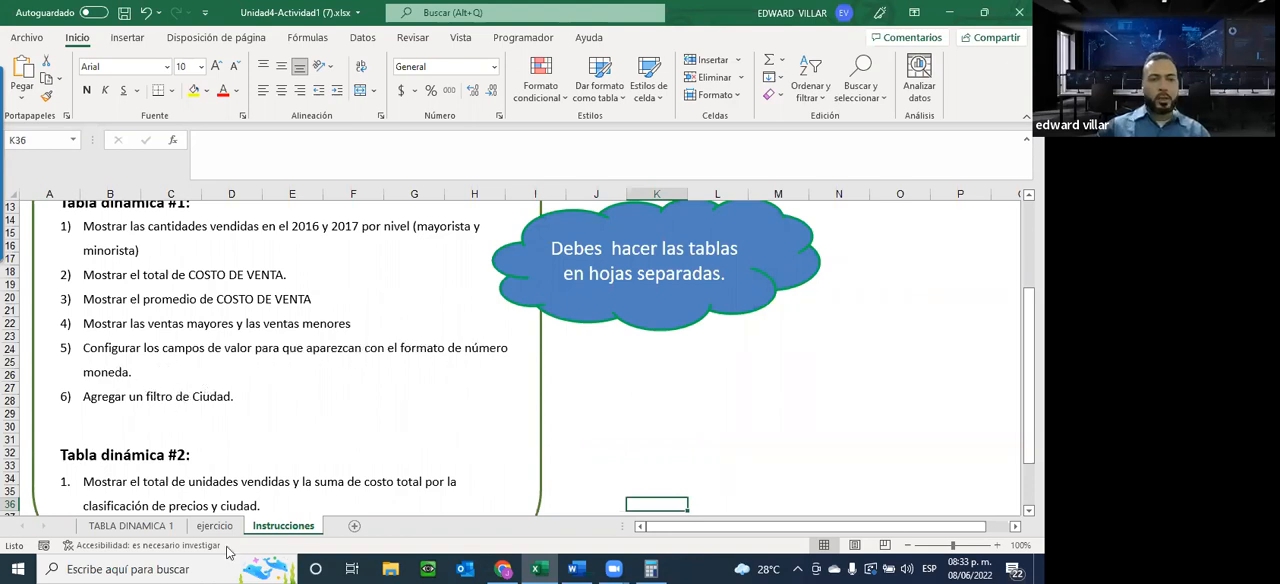
click(131, 525)
drag(257, 245, 700, 274)
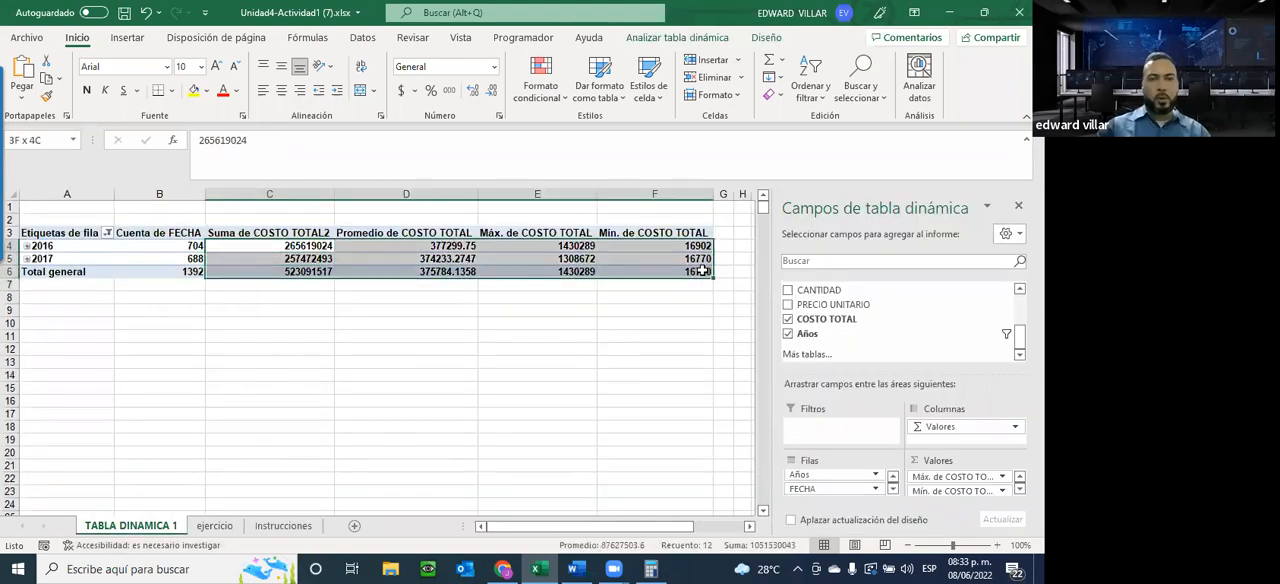
click(449, 91)
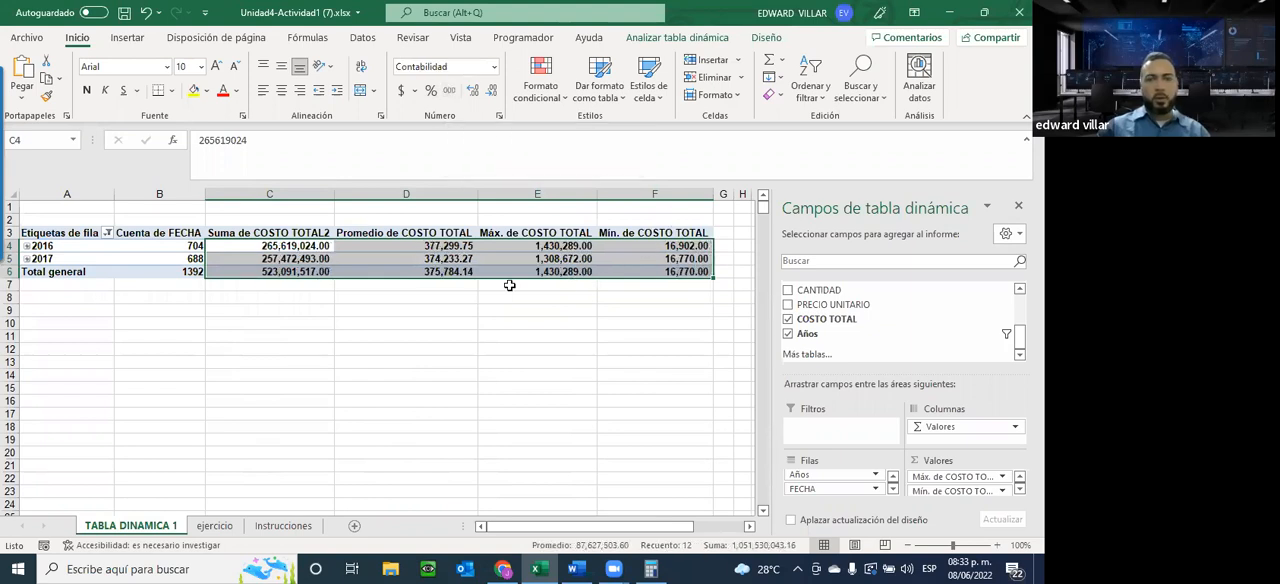
click(493, 67)
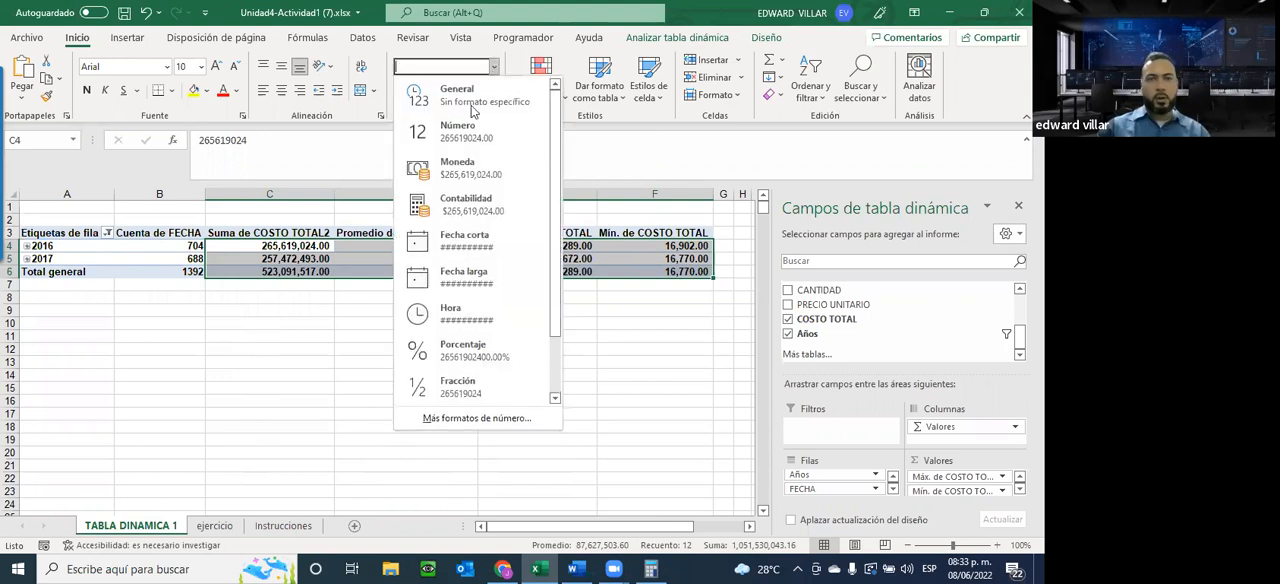
click(452, 172)
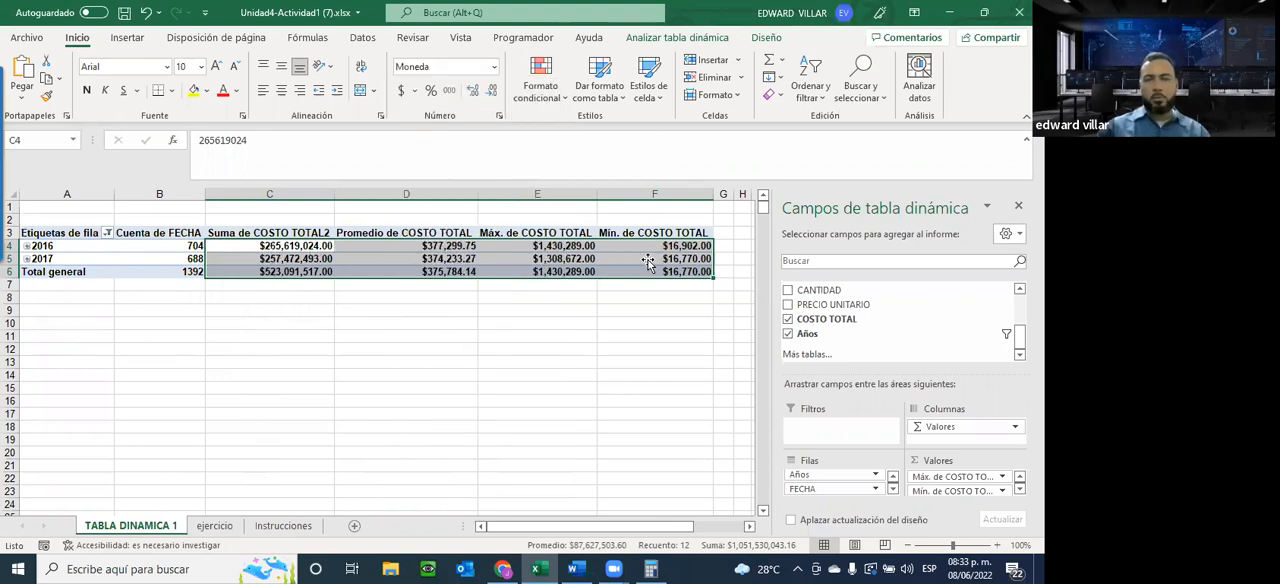
click(400, 362)
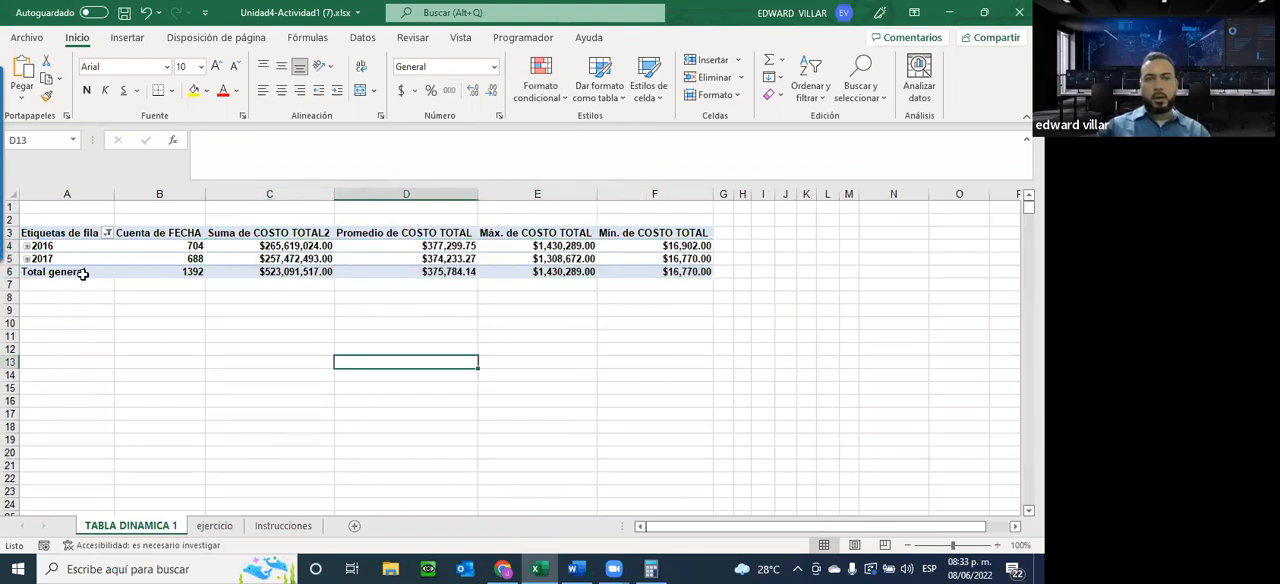
Inspect the 2017 group's monthly figures by level, collapse it, and check the remaining Tabla dinámica #1 requirements on the Instrucciones sheet
click(27, 259)
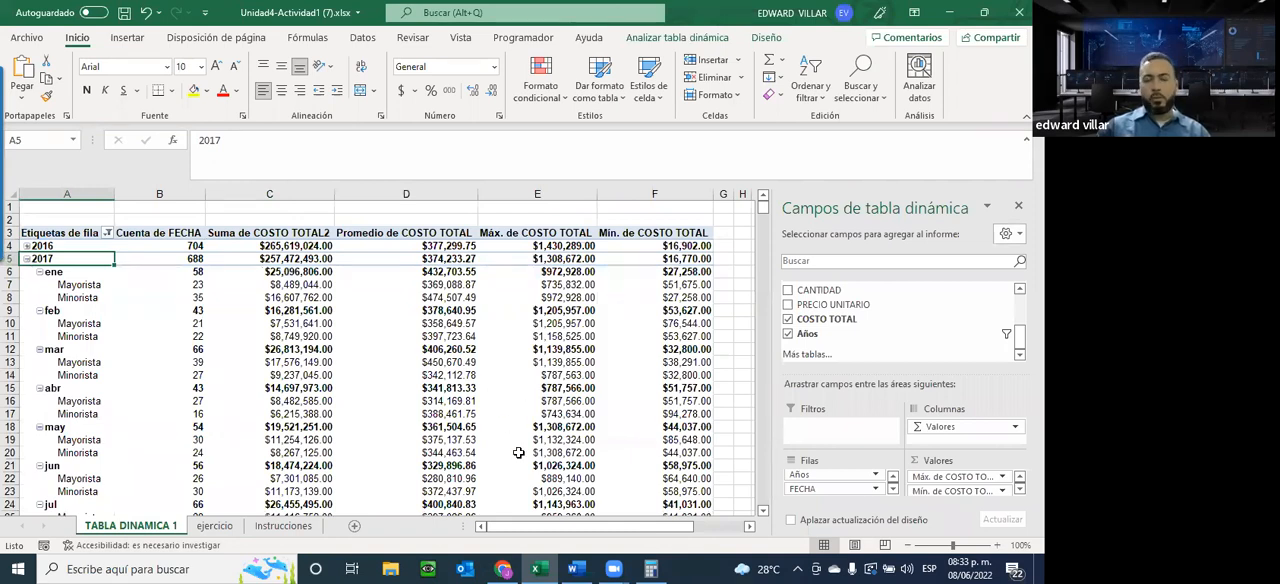
click(27, 259)
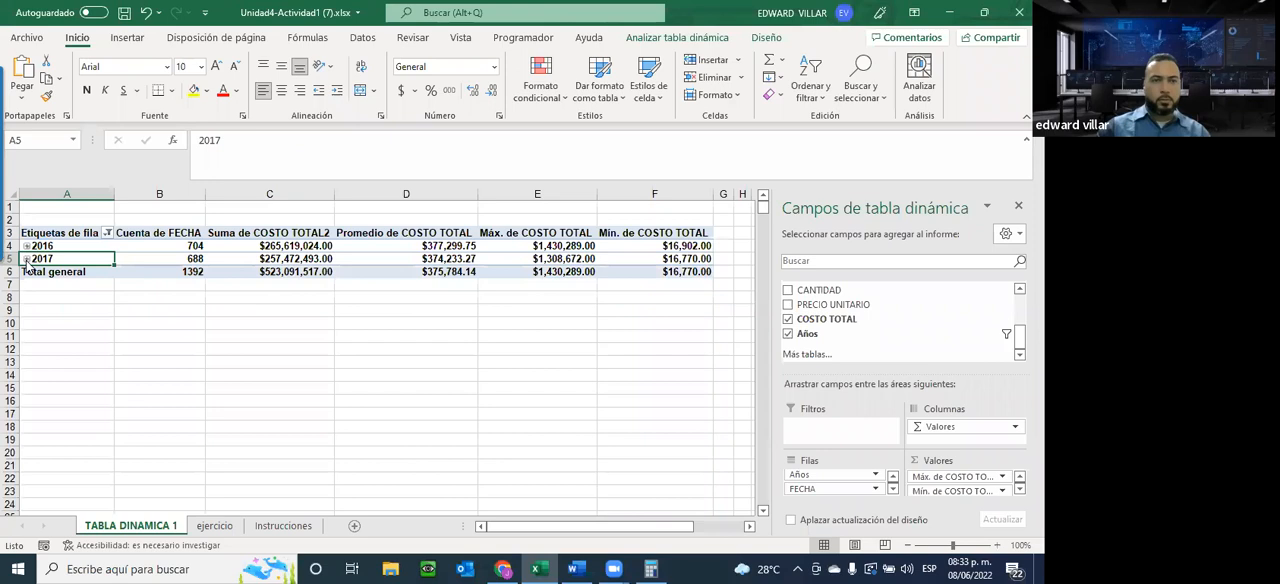
click(287, 526)
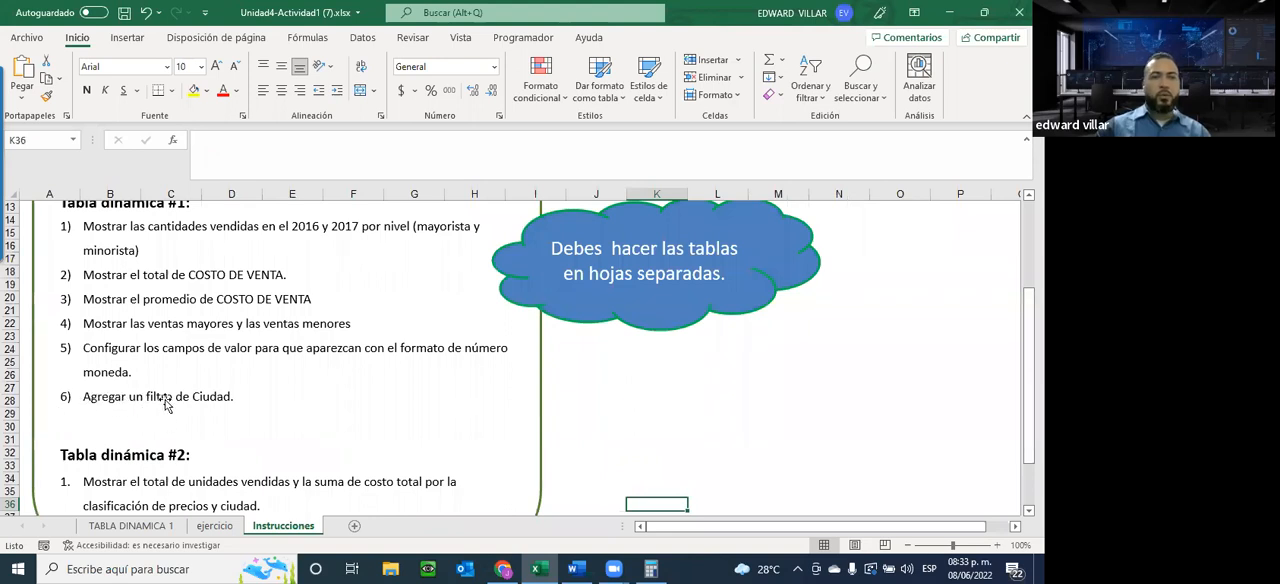
click(131, 525)
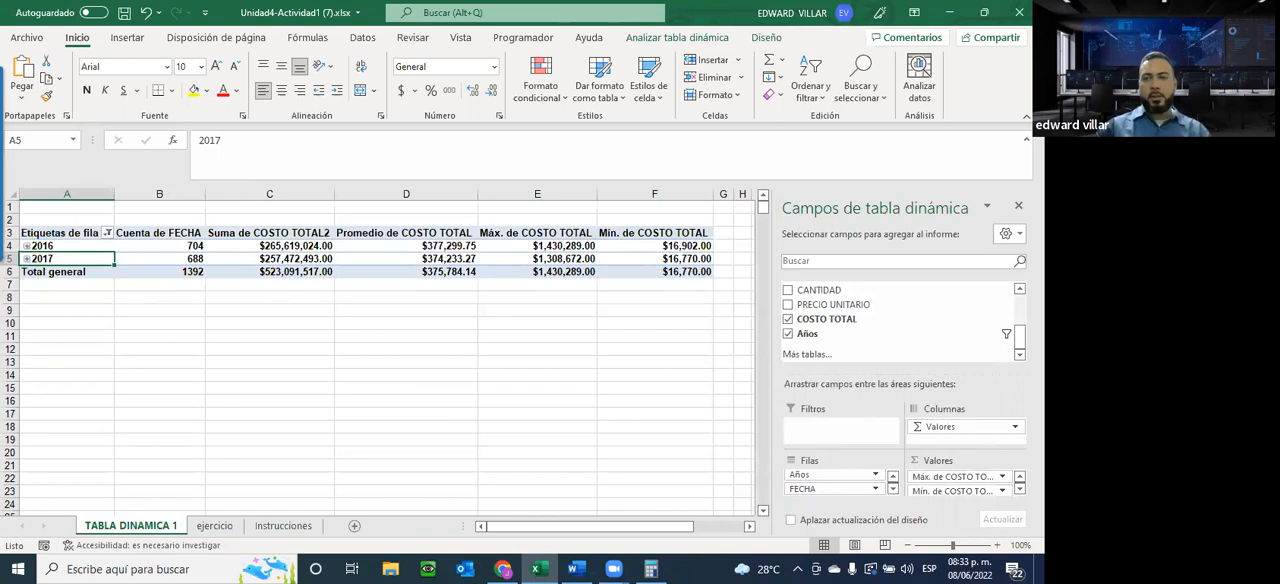
Add the CIUDAD field as a report filter of the pivot table and look through its list of cities
scroll(900, 320, up, 3)
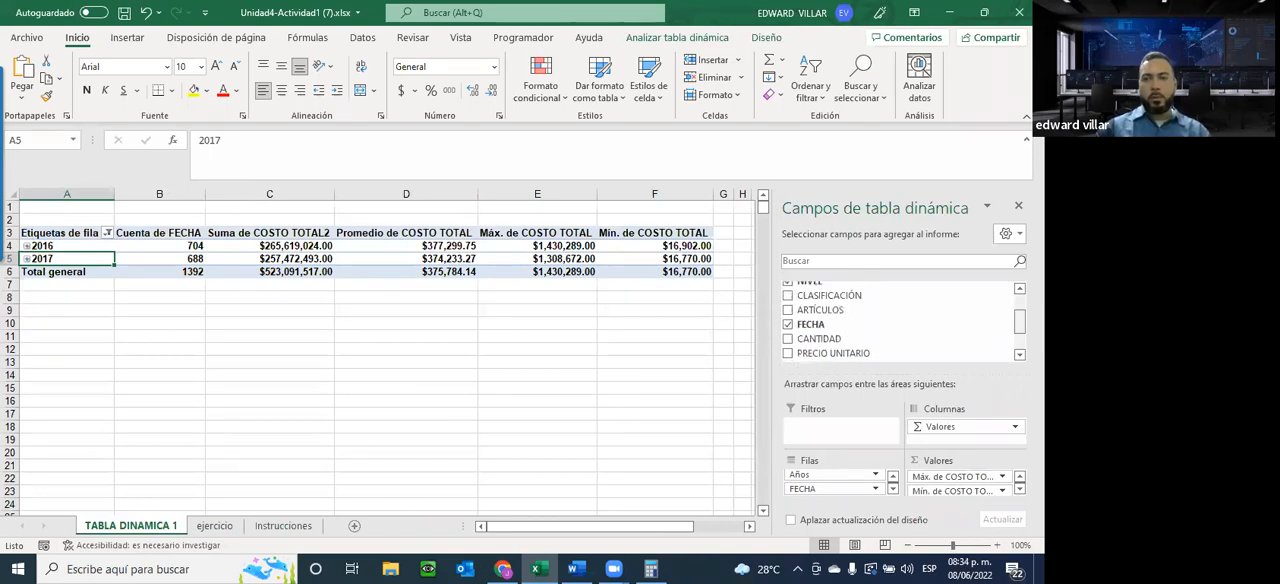
scroll(815, 320, up, 3)
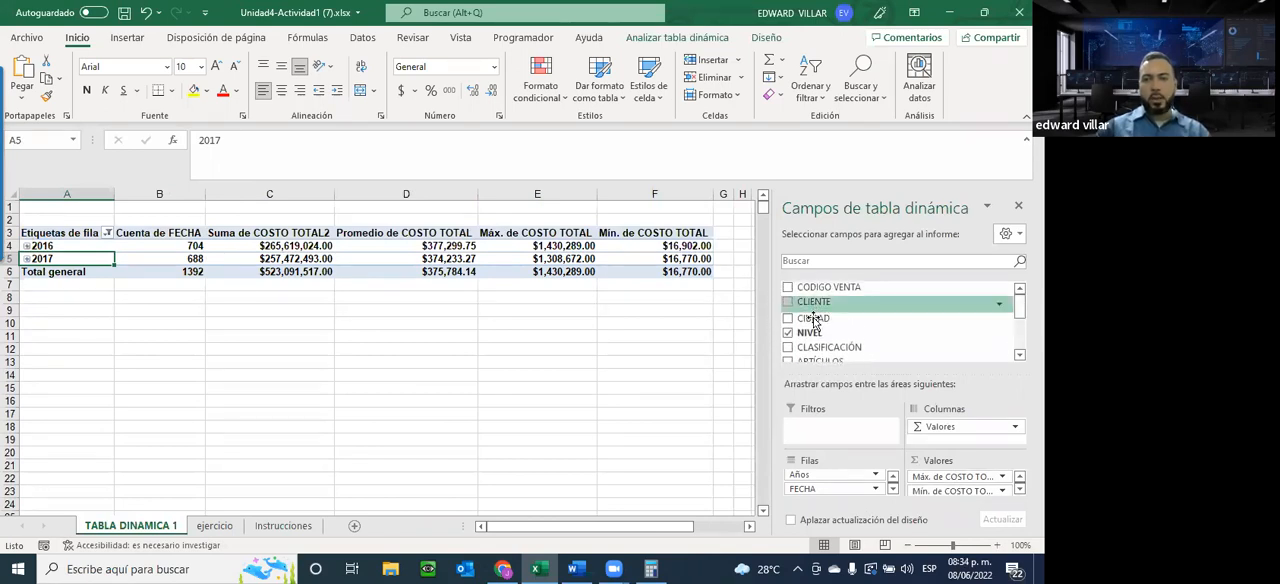
drag(813, 318, 822, 428)
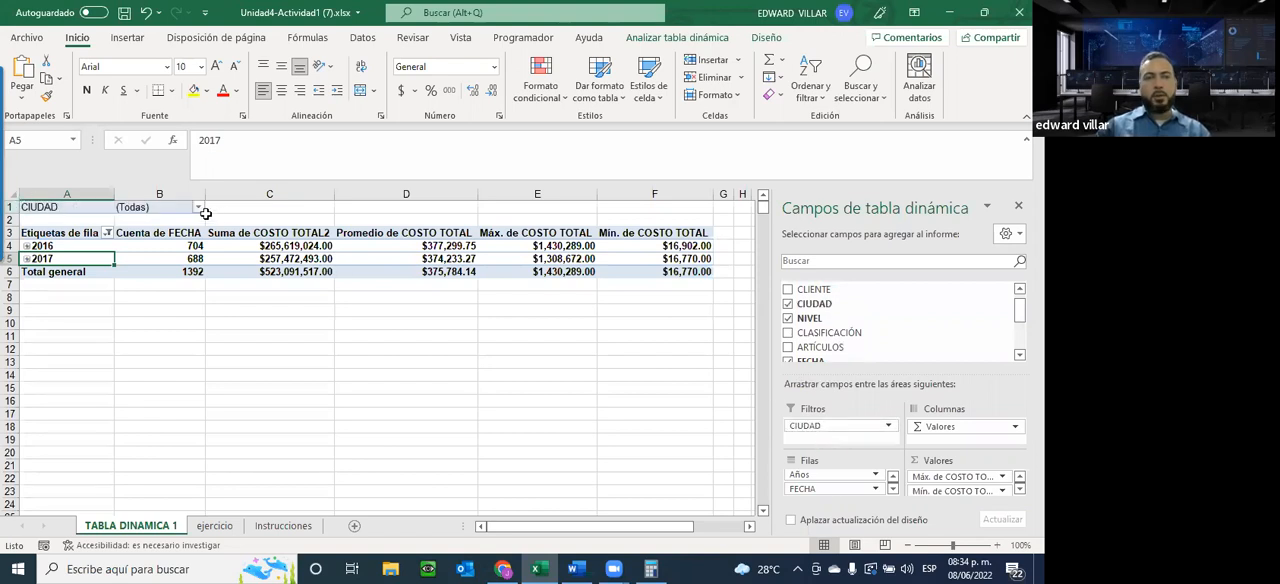
click(198, 210)
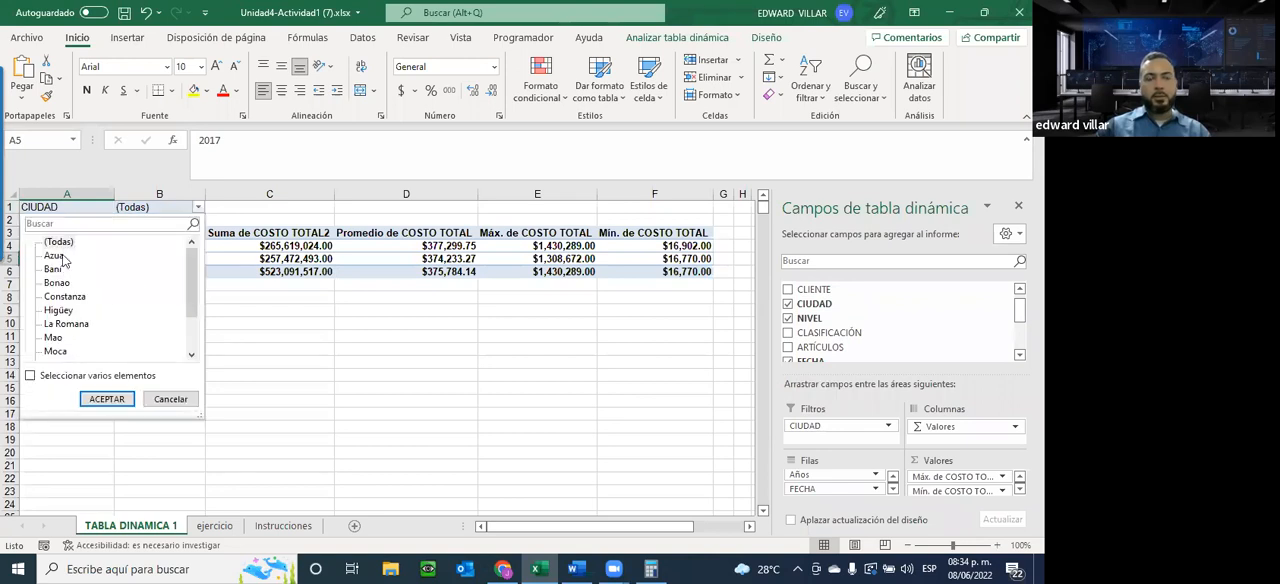
click(323, 409)
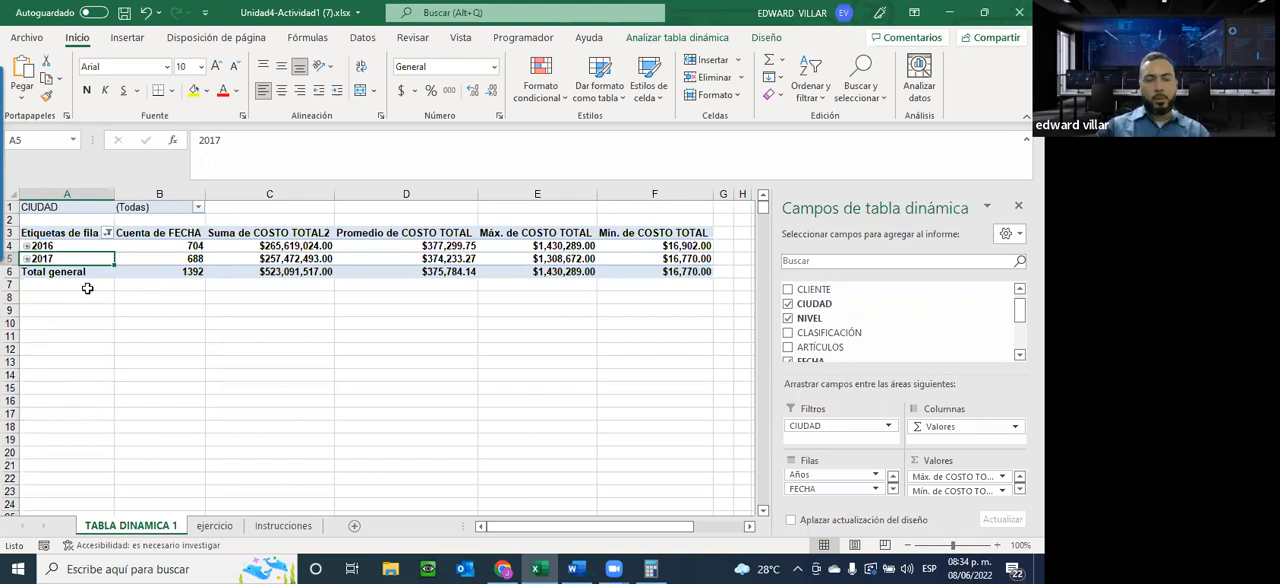
Filter the pivot table by the city Azua and expand the 2016 group to inspect the January Mayorista figures
click(199, 209)
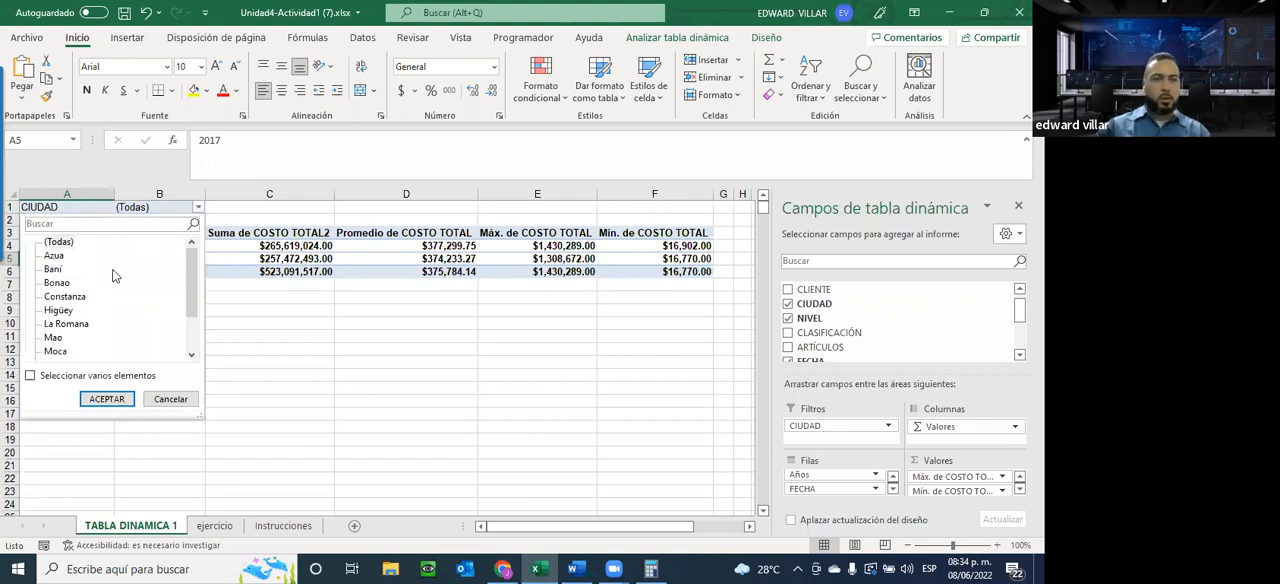
click(106, 399)
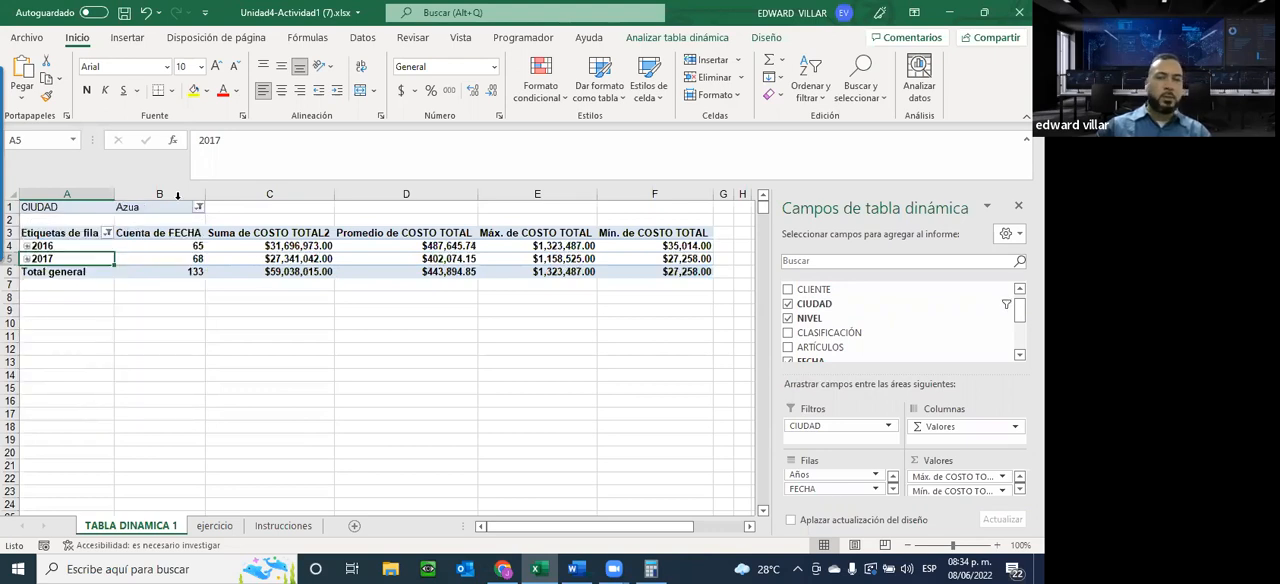
click(25, 245)
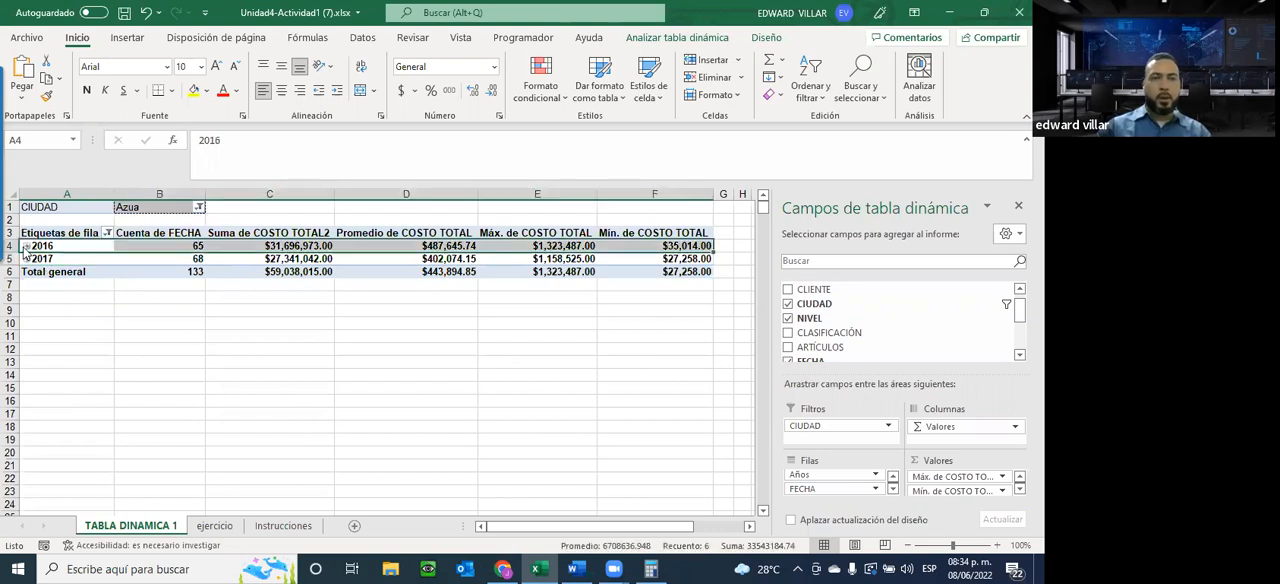
click(27, 246)
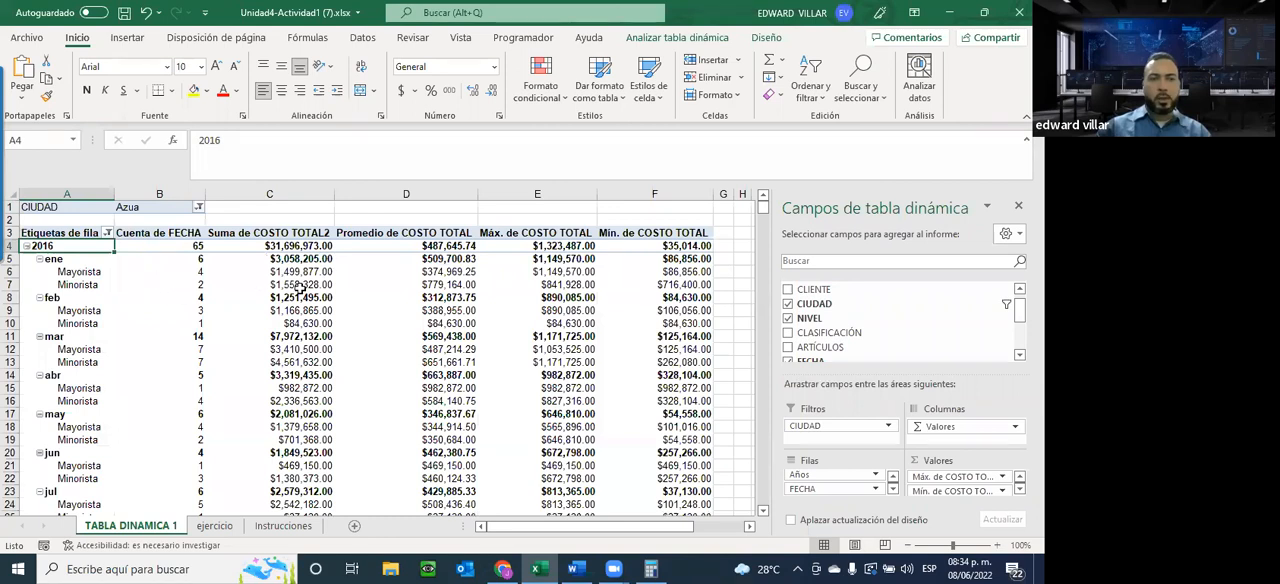
drag(70, 271, 280, 271)
Set the CIUDAD filter to Bonao, review the January 2016 Minorista figures, and collapse the 2016 group
click(198, 208)
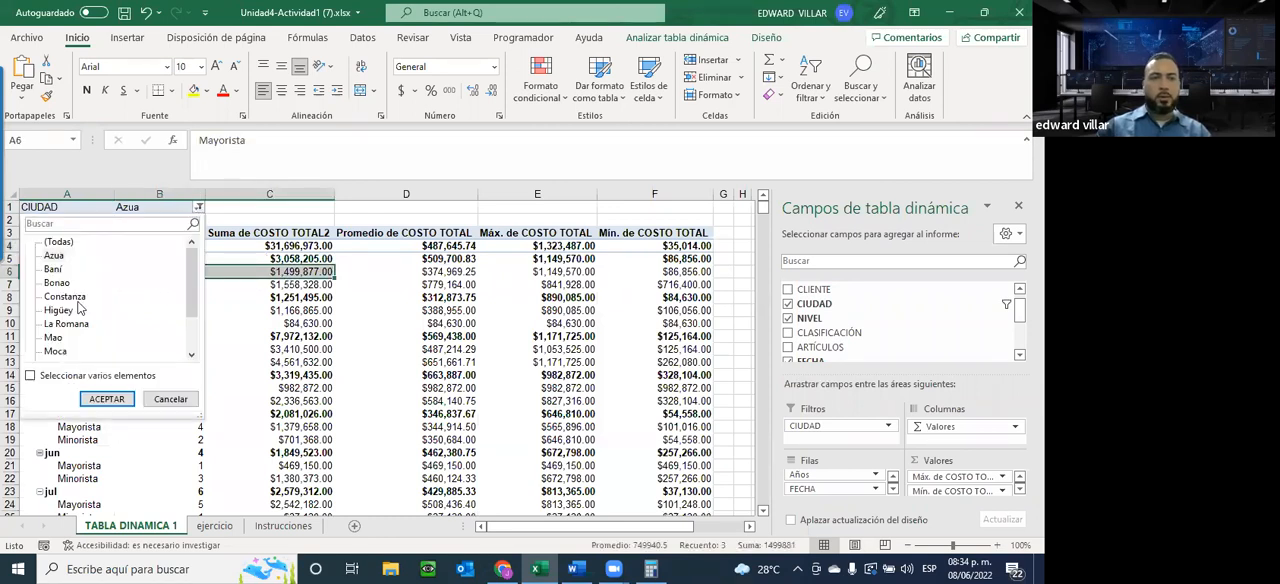
click(106, 399)
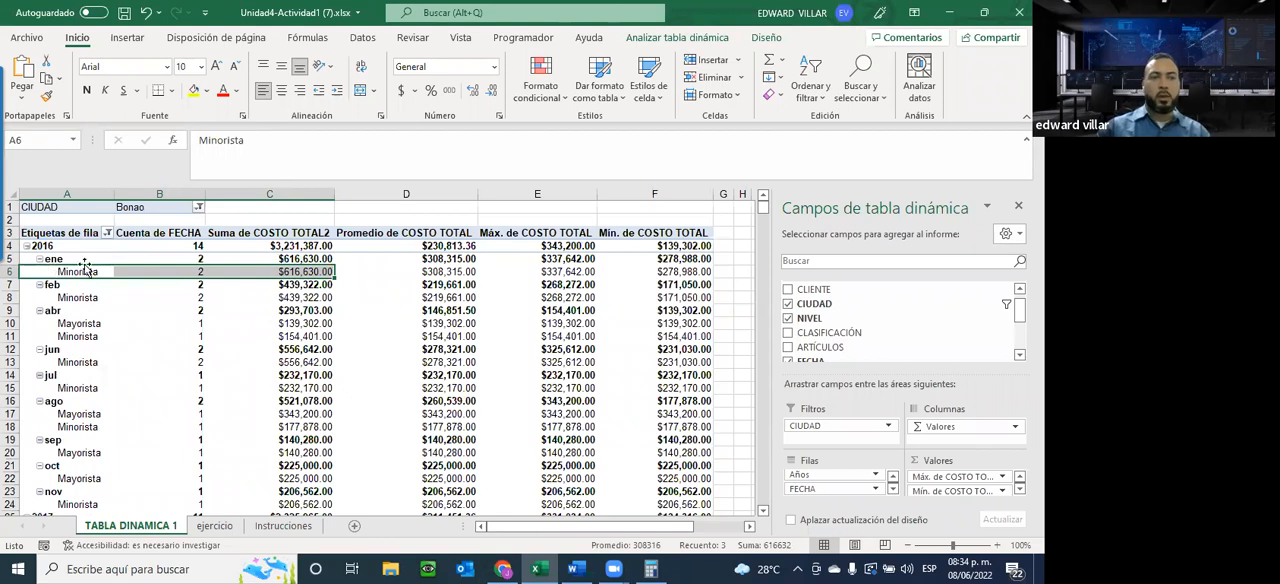
drag(296, 270, 682, 268)
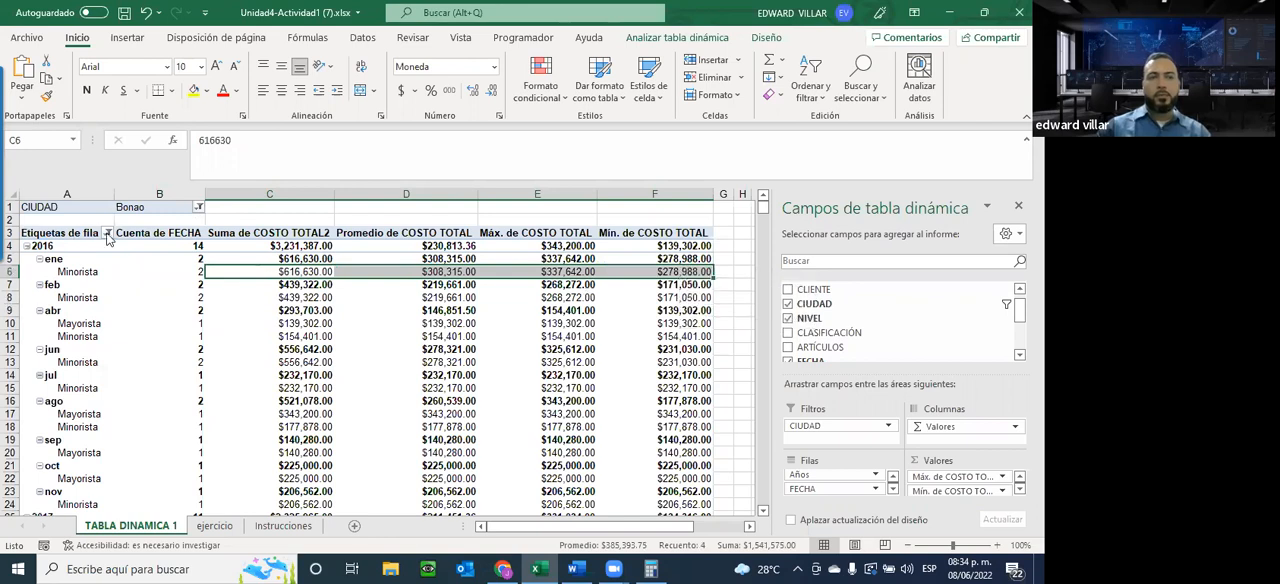
click(27, 246)
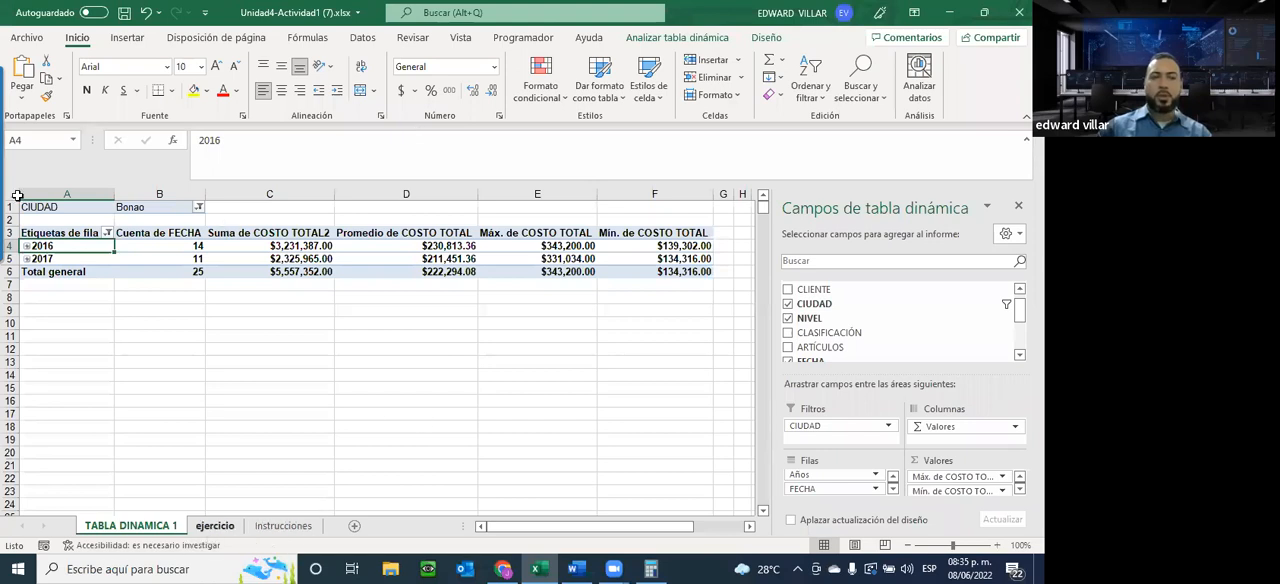
Review the full Tabla dinámica #1 requirement list on the Instrucciones sheet and return to TABLA DINAMICA 1
key(ctrl+Page_Down)
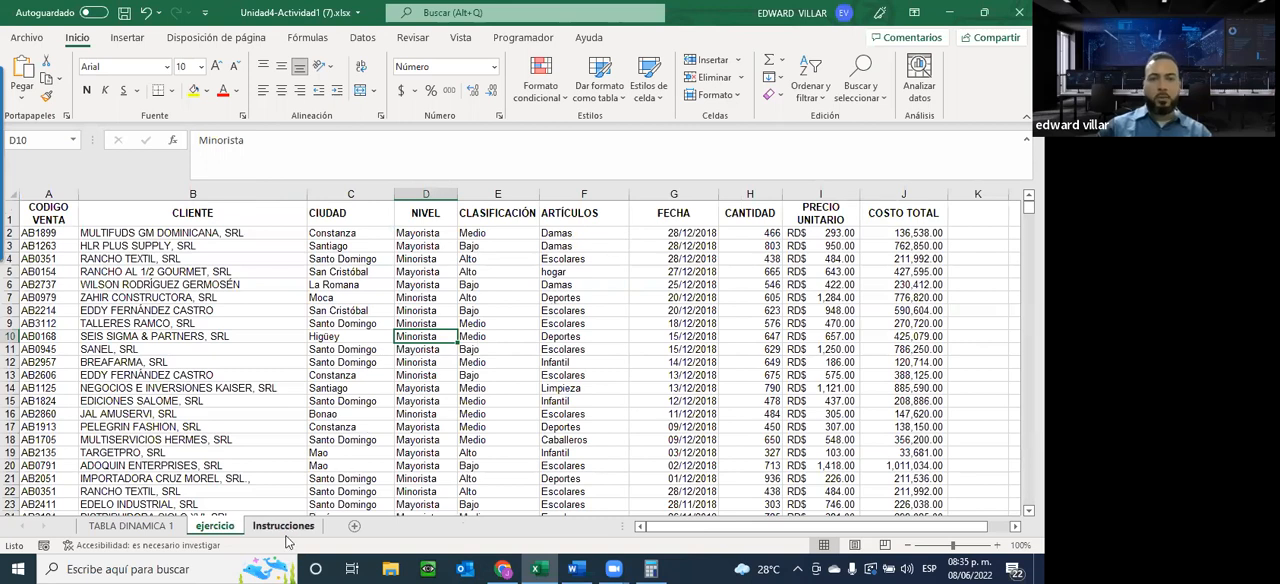
key(ctrl+Page_Down)
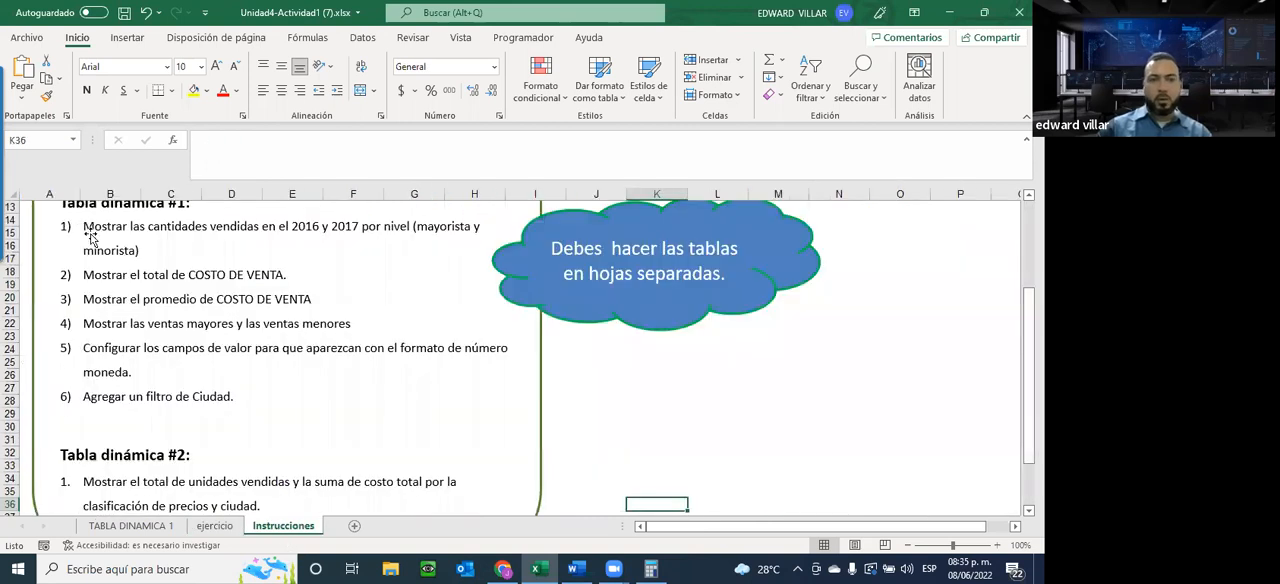
scroll(90, 300, up, 2)
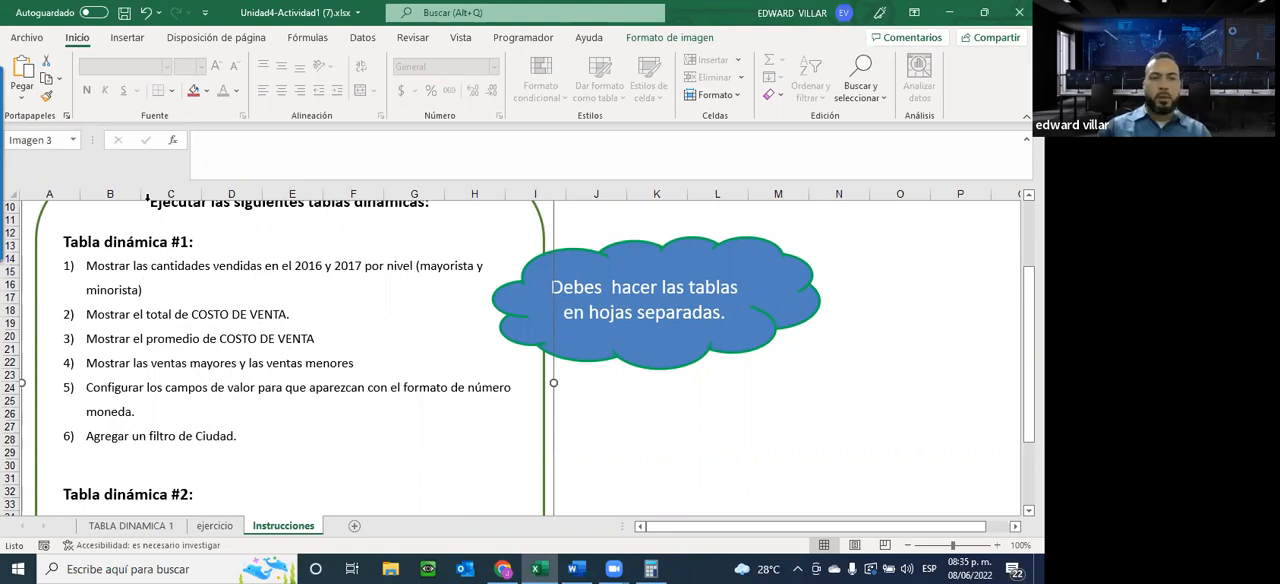
click(120, 530)
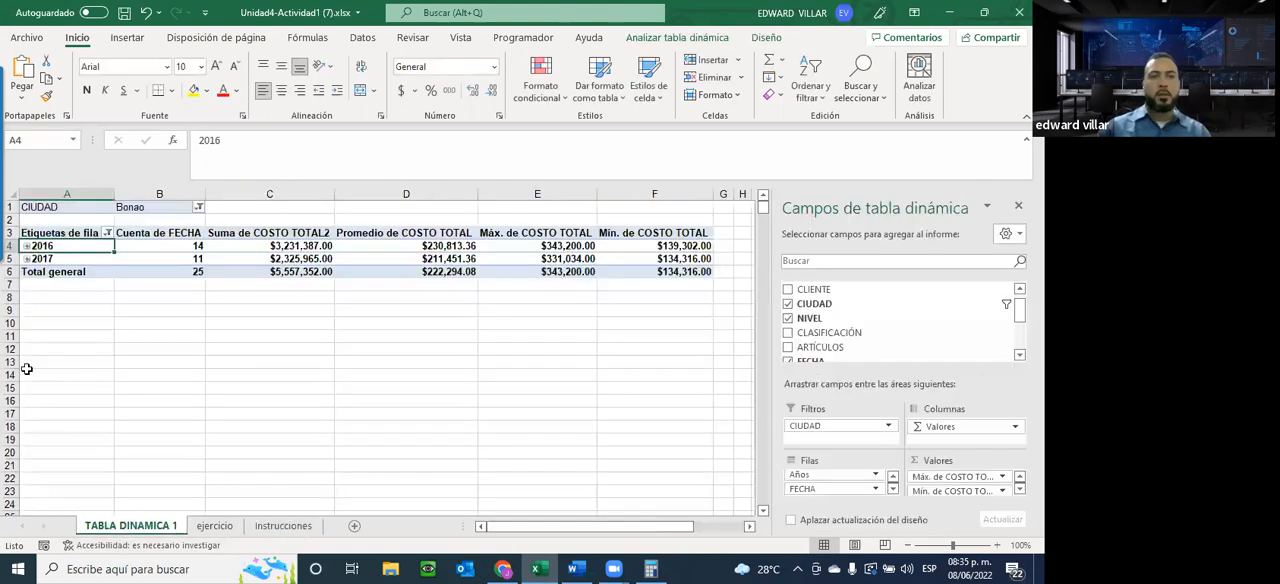
Review the pivot table's analysis tools and browse the gallery of pivot table styles without applying one
click(380, 248)
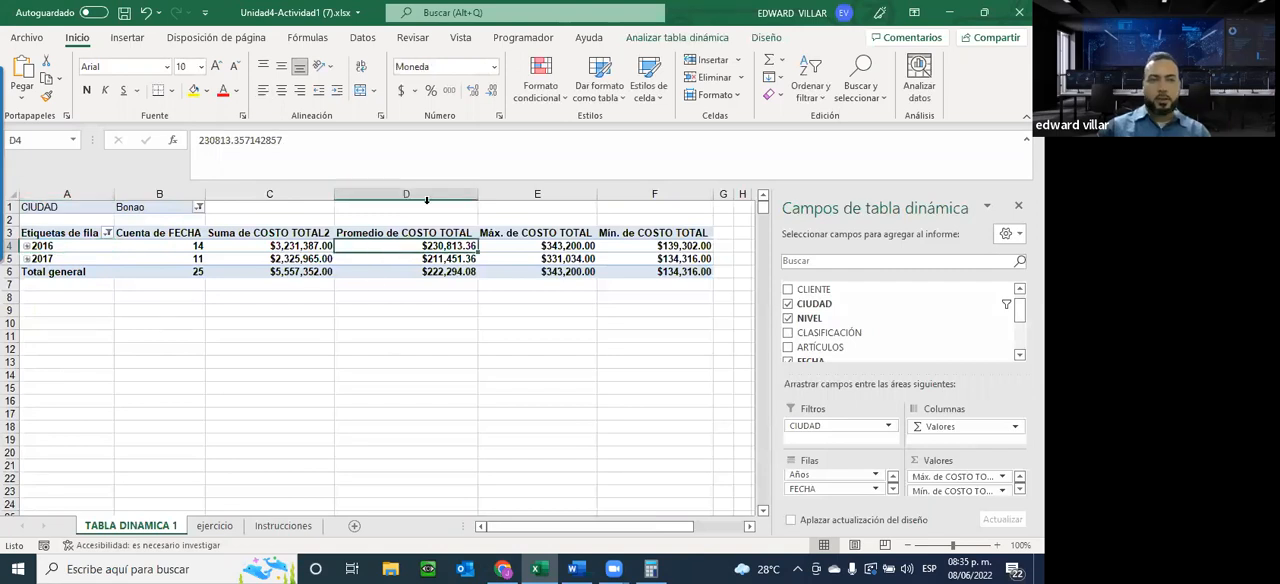
click(692, 37)
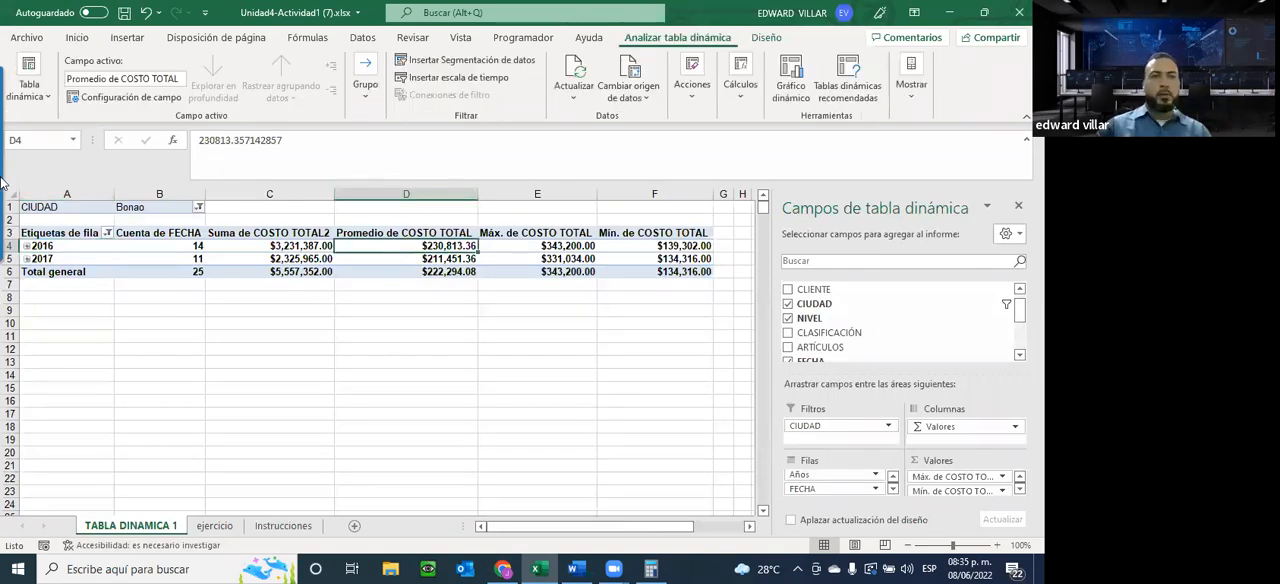
click(45, 92)
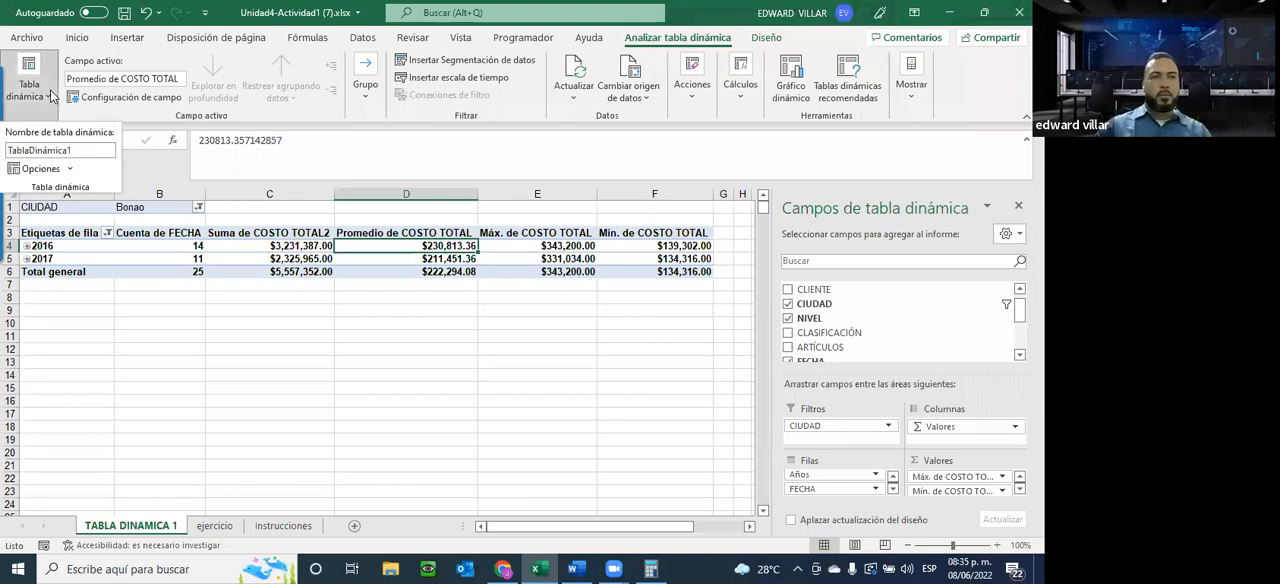
click(50, 95)
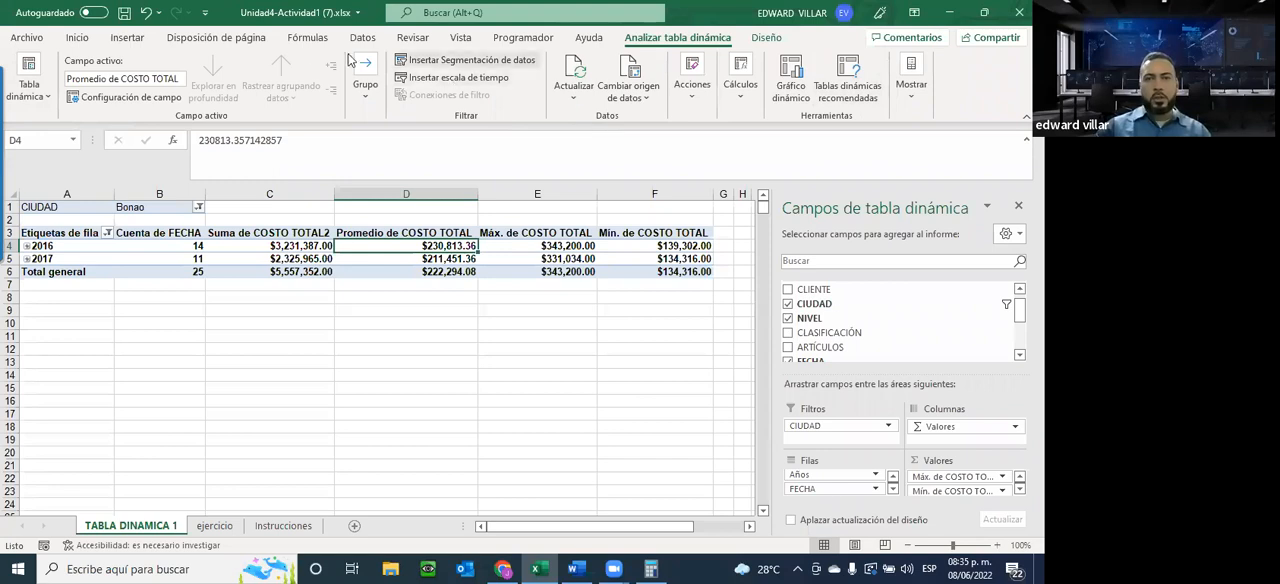
click(766, 37)
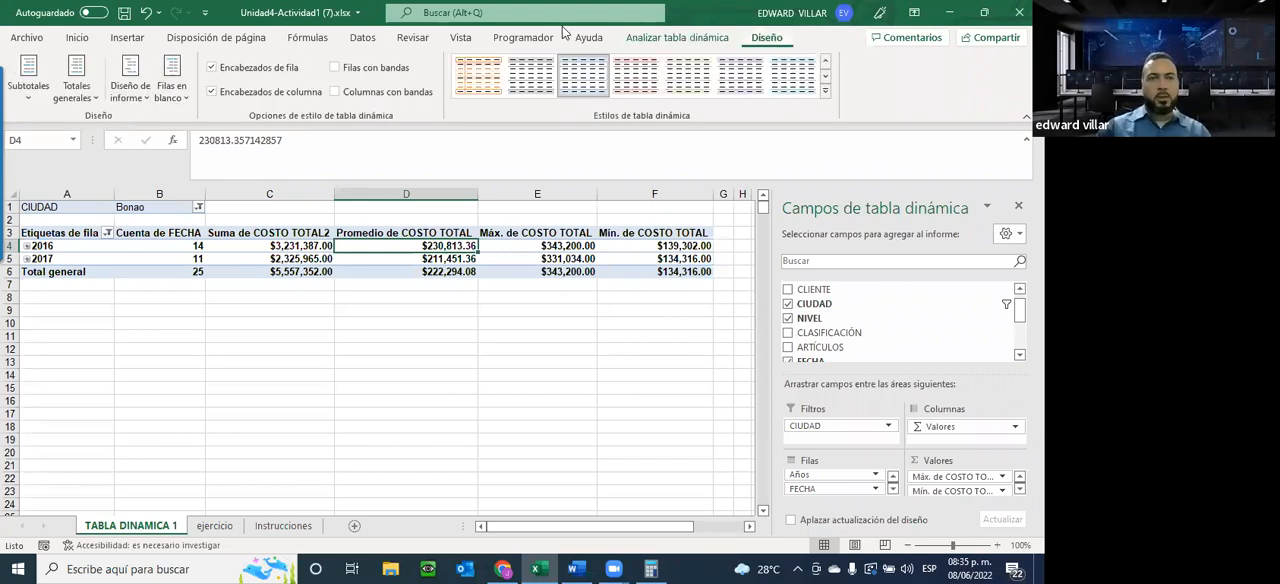
click(826, 93)
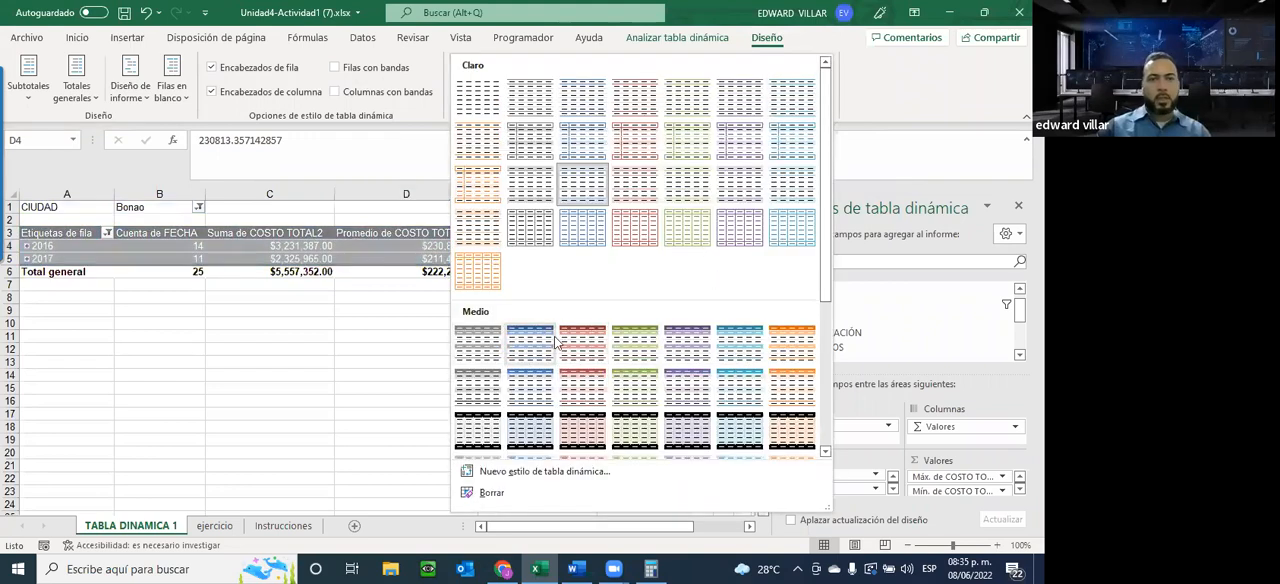
click(215, 188)
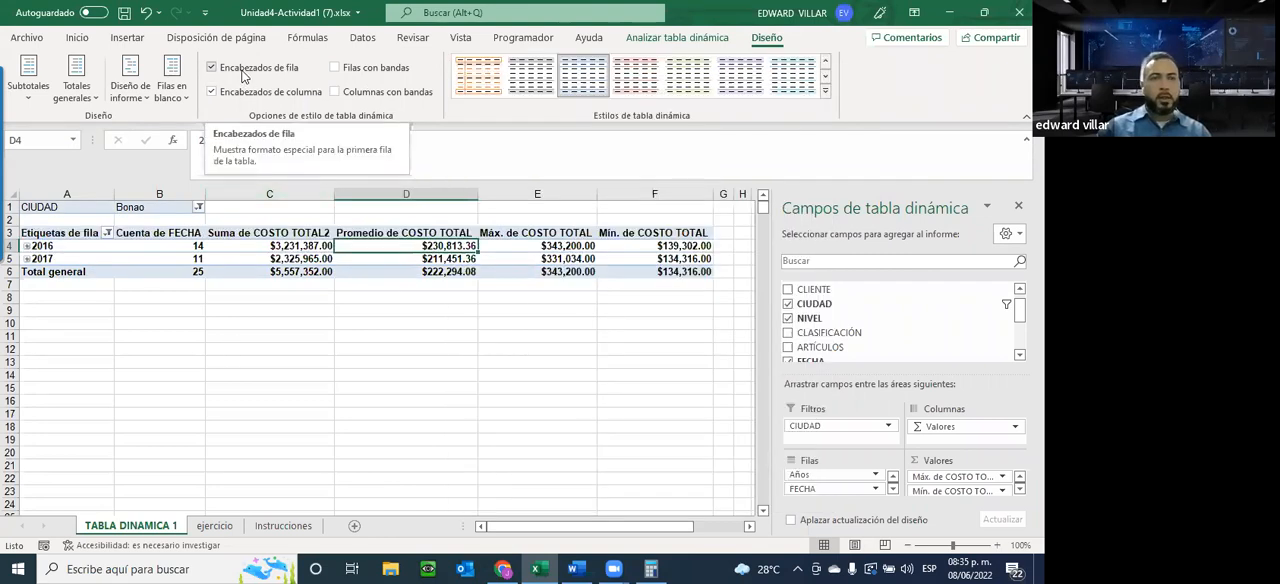
Toggle the pivot table's Encabezados de fila style option to compare its effect, leaving it turned off
click(243, 70)
click(243, 70)
click(243, 70)
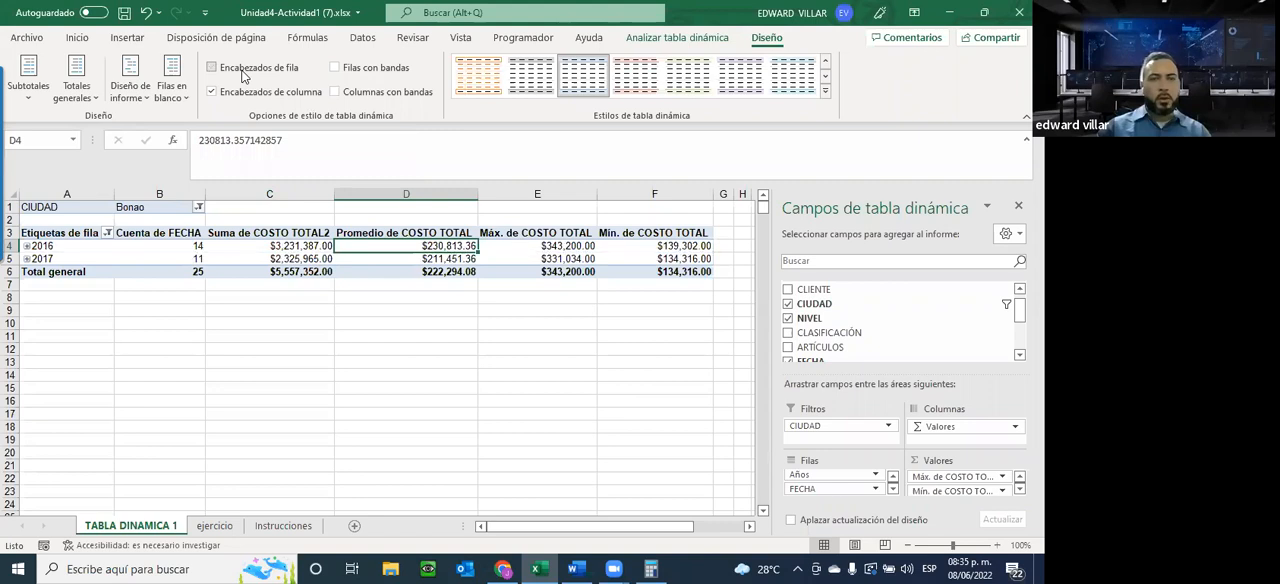
Try the row header, column header, banded row and banded column style options, leaving only both header options enabled
click(259, 73)
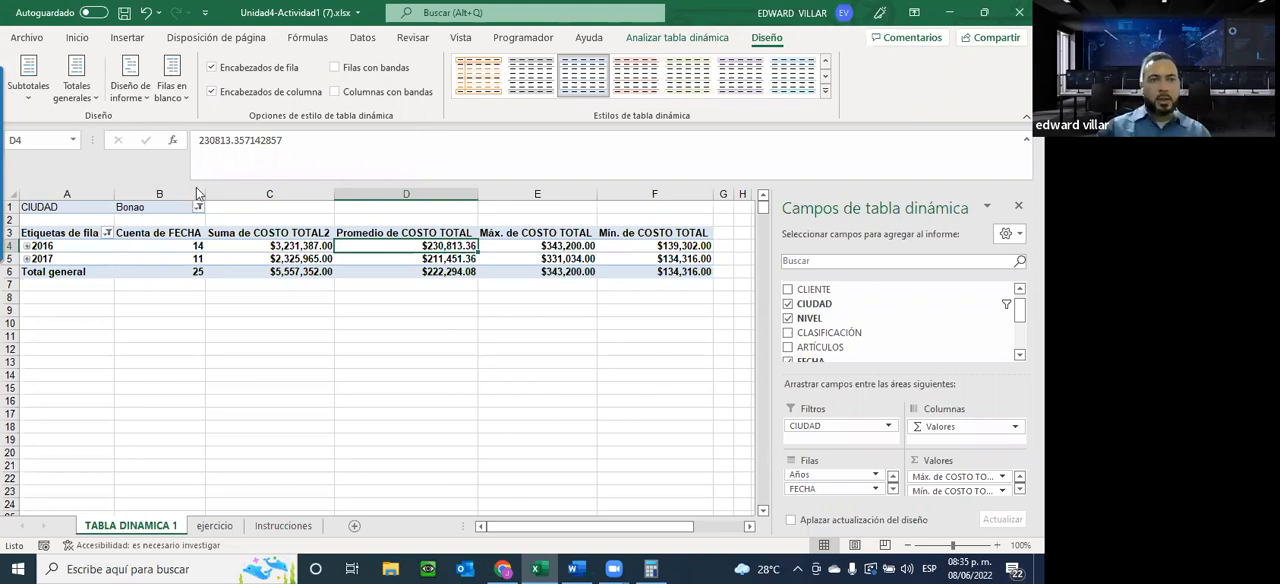
click(243, 73)
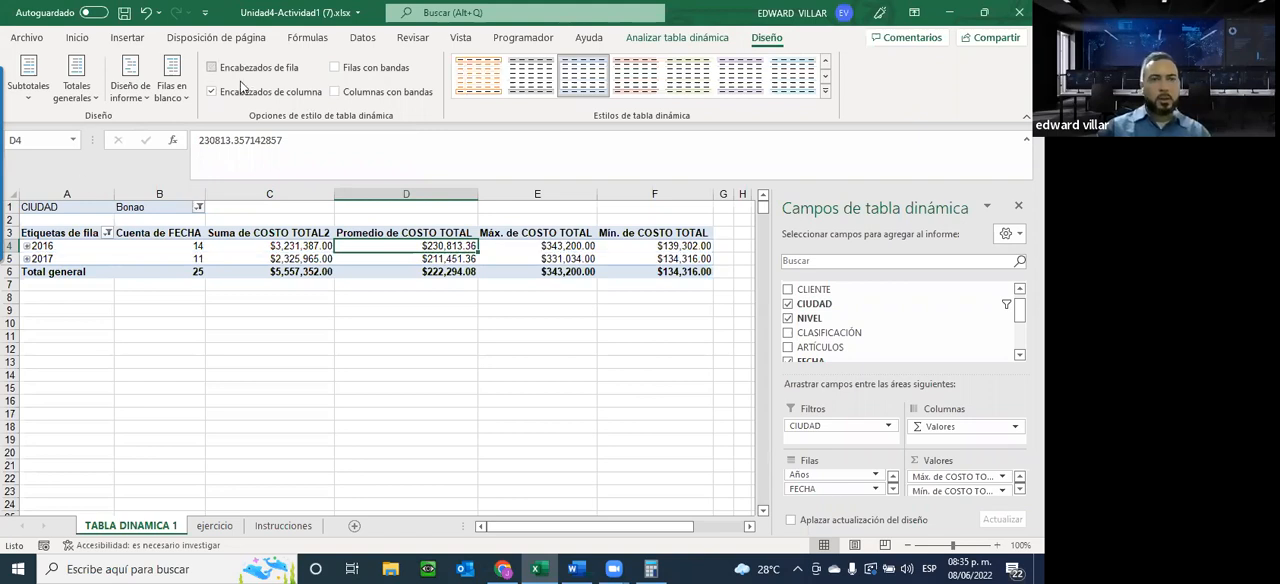
click(223, 93)
click(223, 93)
click(223, 93)
click(224, 93)
click(337, 68)
click(337, 68)
click(340, 93)
click(340, 93)
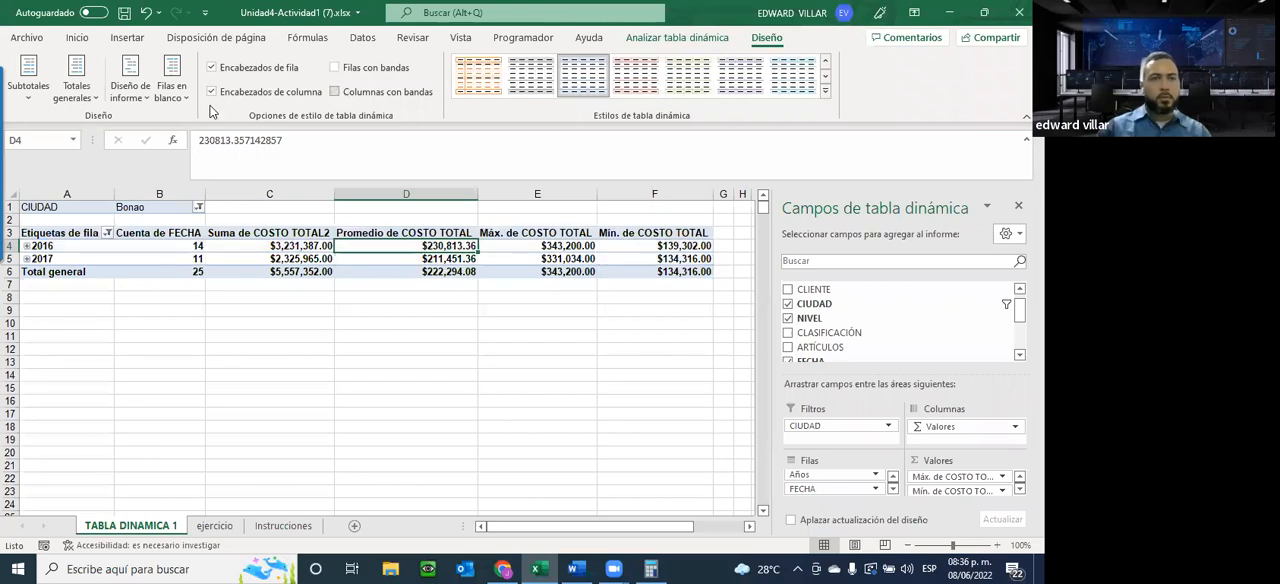
Hide the pivot table's subtotals, then set all subtotals to show at the bottom of each group
click(27, 100)
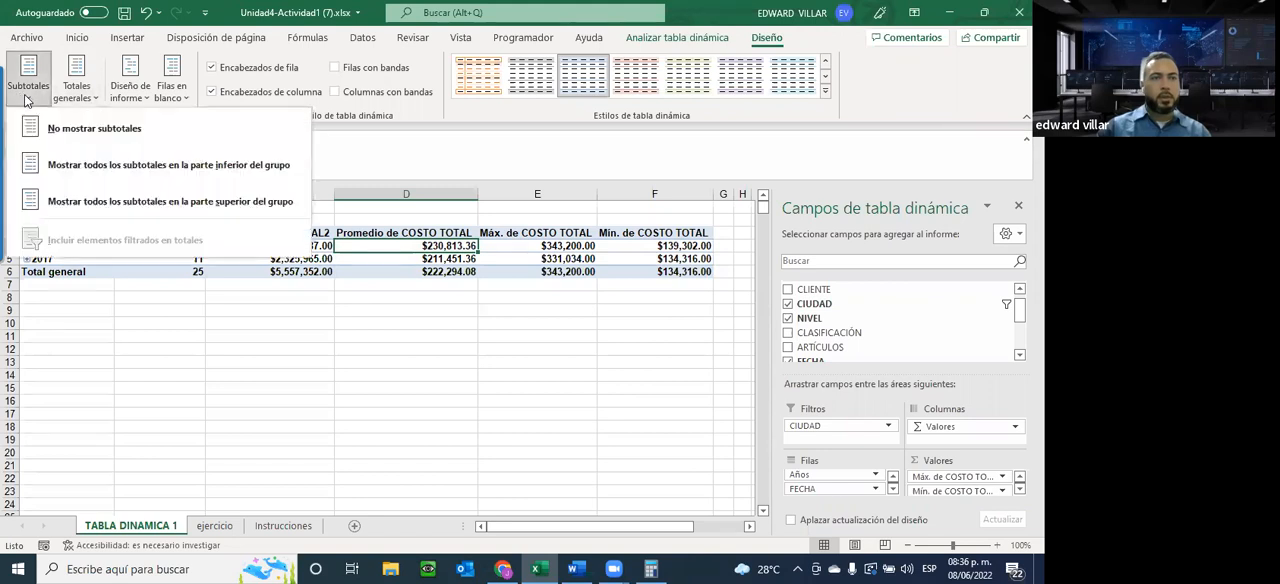
click(135, 137)
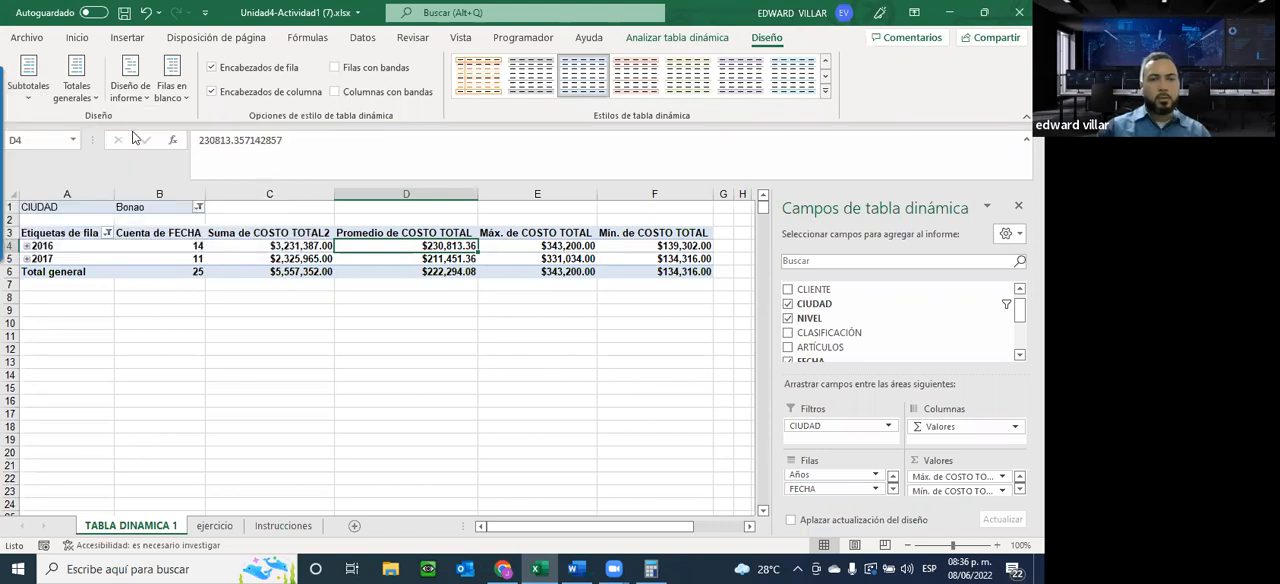
click(28, 80)
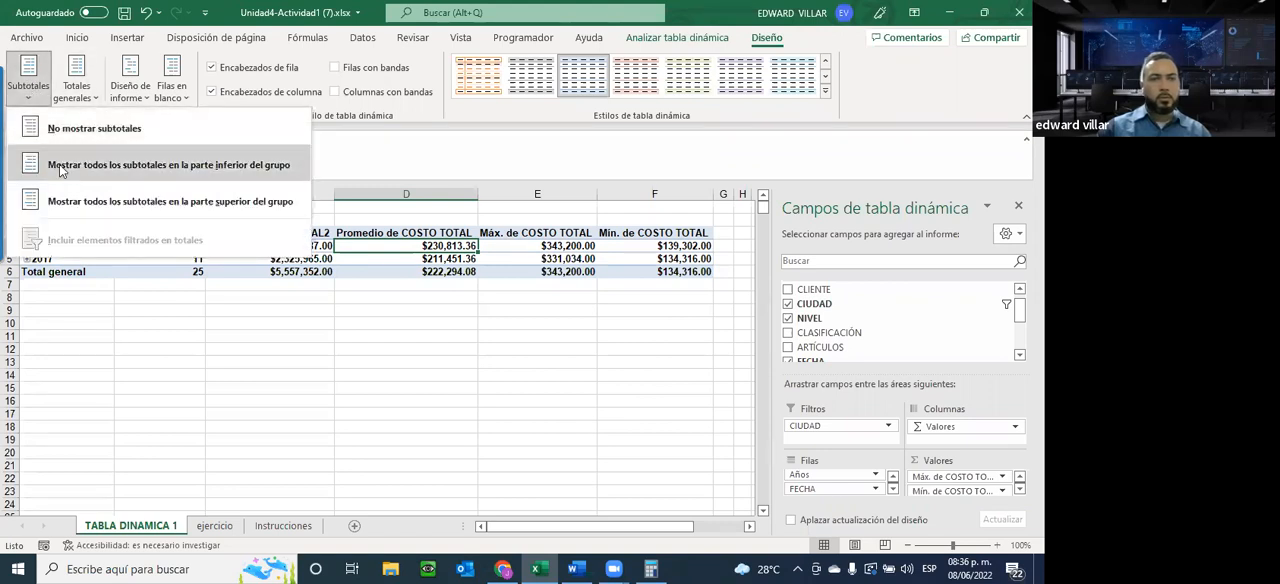
click(60, 166)
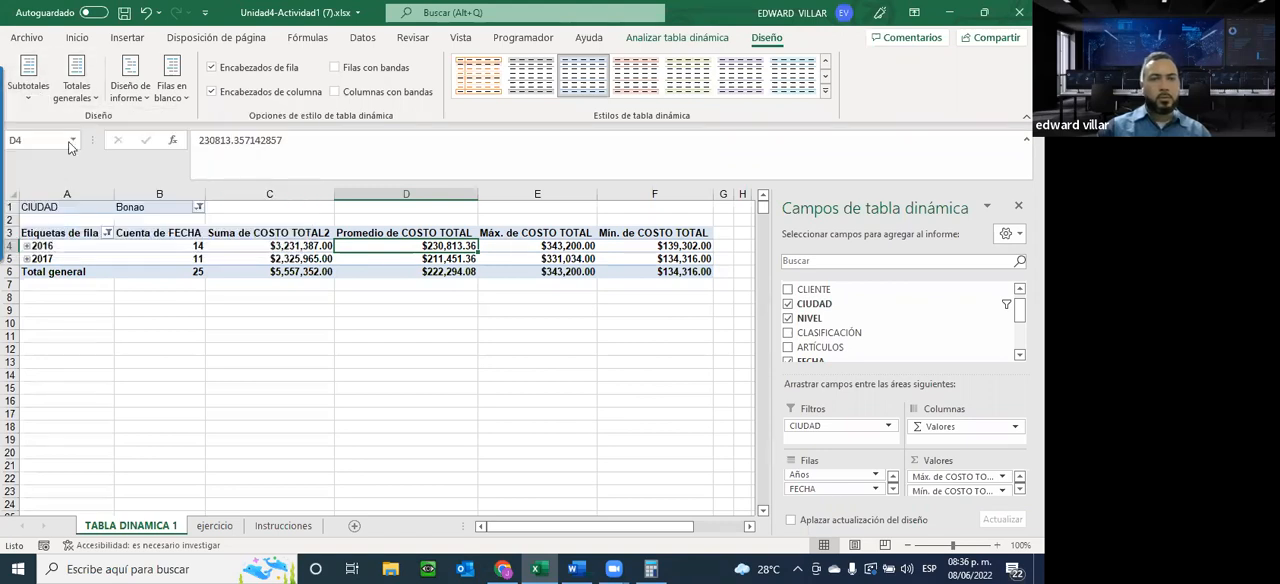
Expand the 2016 group, collapse its ene and feb months, and examine the subtotals below the groups
click(28, 247)
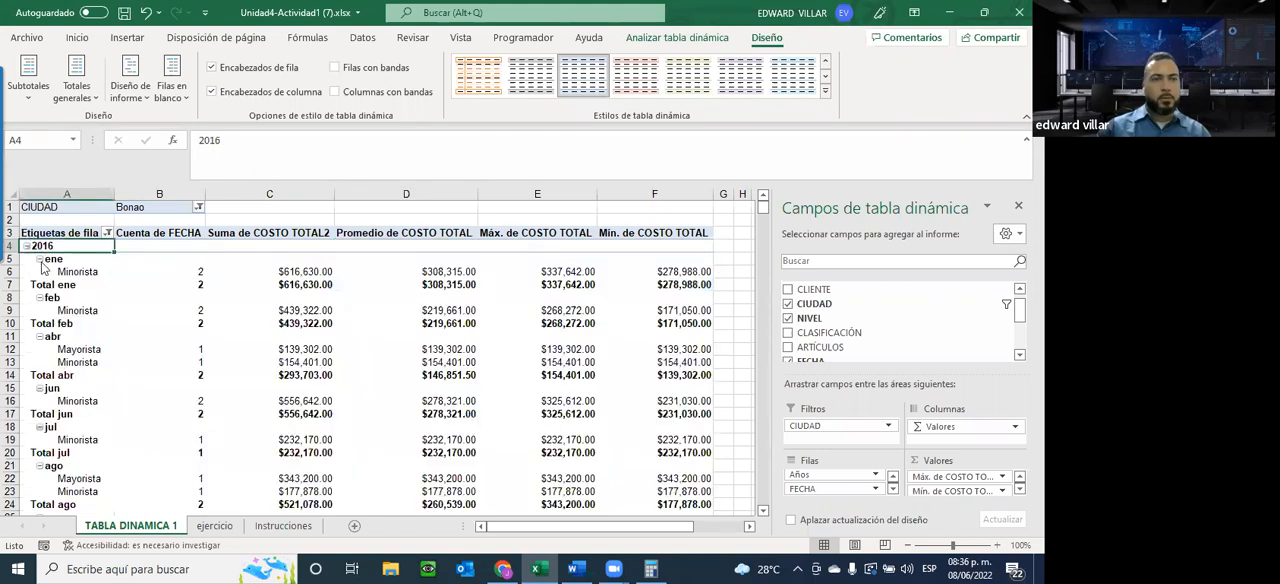
click(39, 259)
click(40, 272)
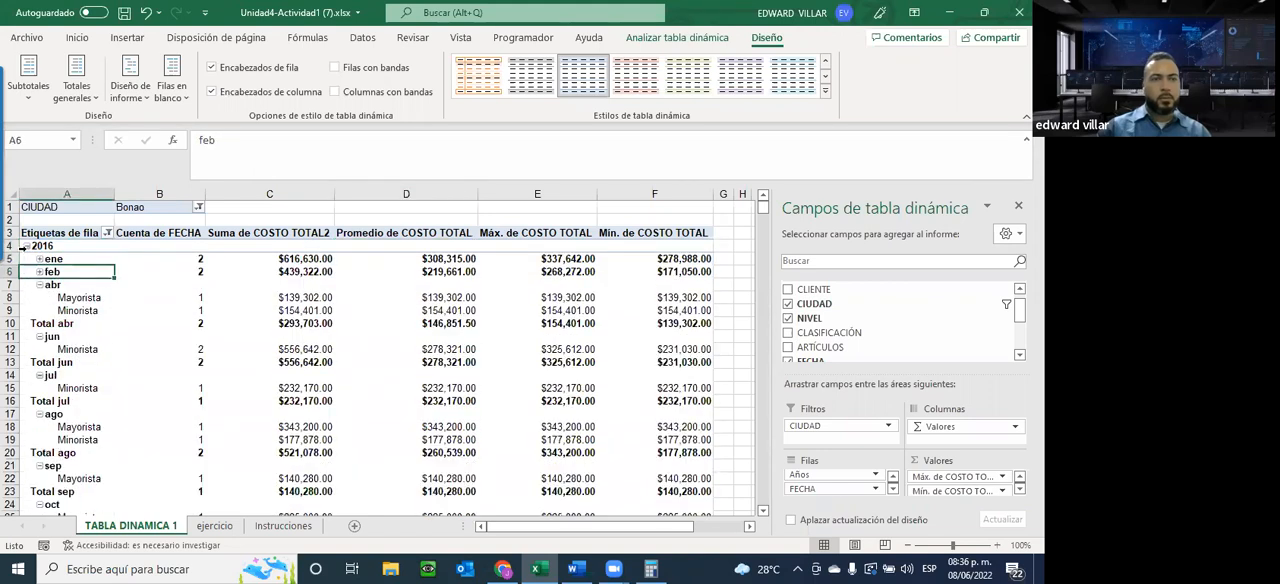
scroll(117, 354, down, 6)
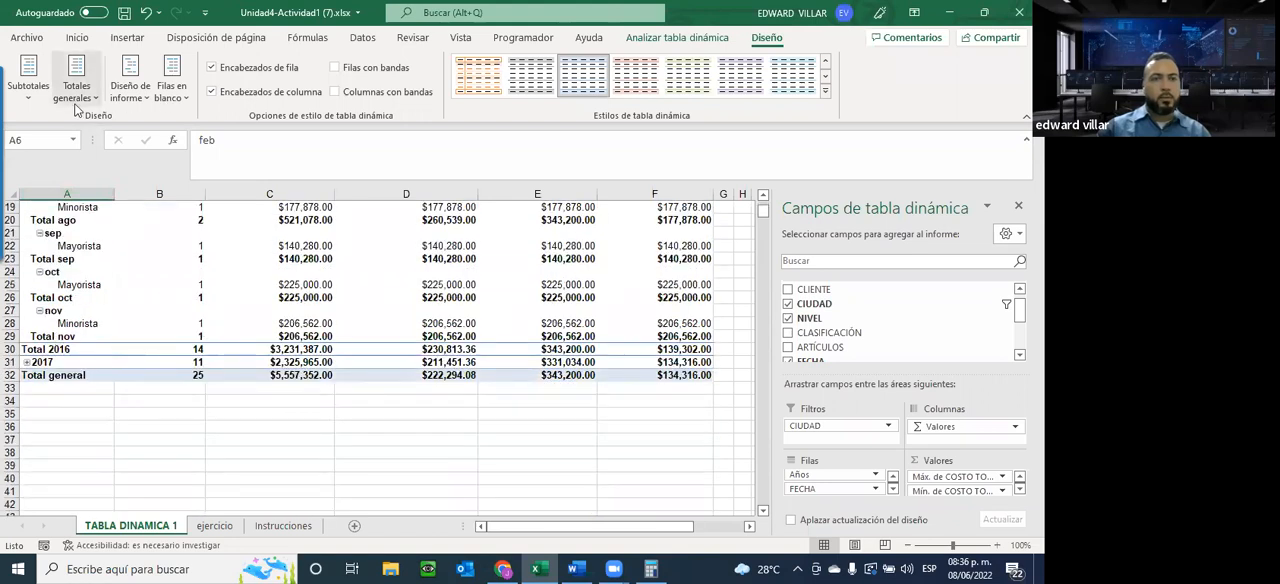
Compare the expanded 2016 group without subtotals and with all subtotals at the bottom of the group
click(35, 96)
click(73, 135)
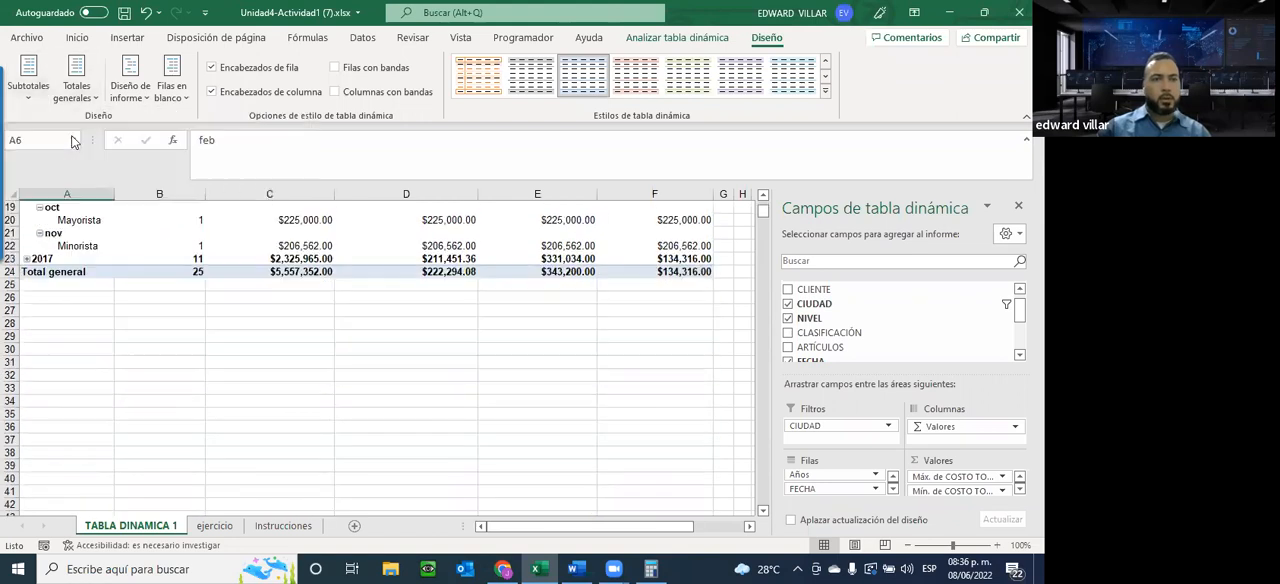
scroll(55, 270, up, 2)
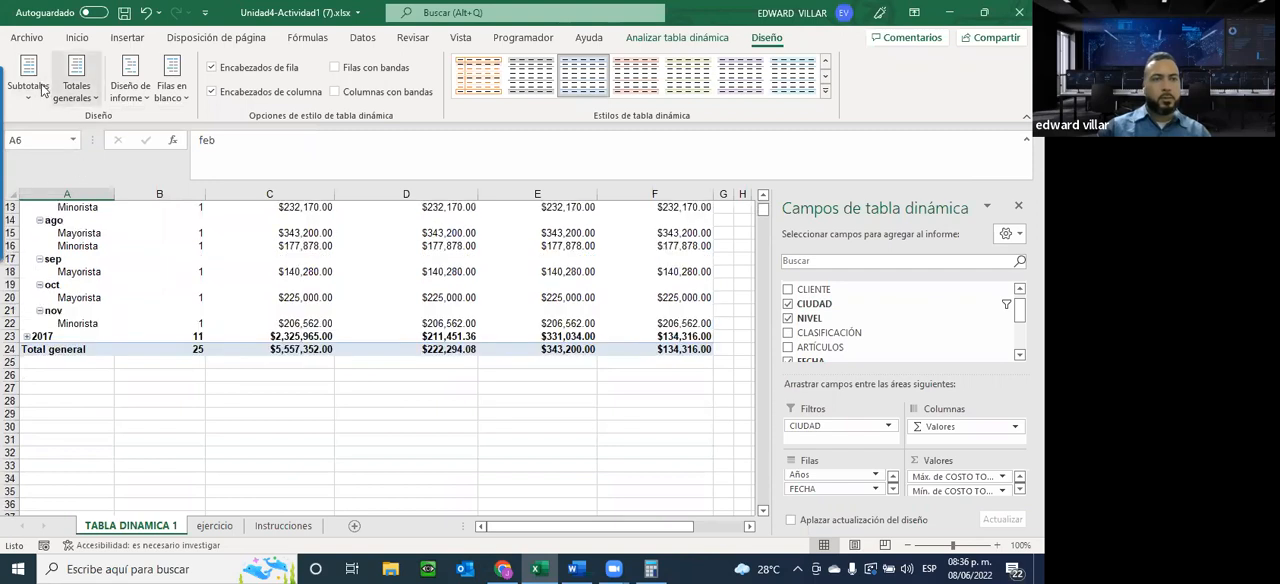
click(68, 168)
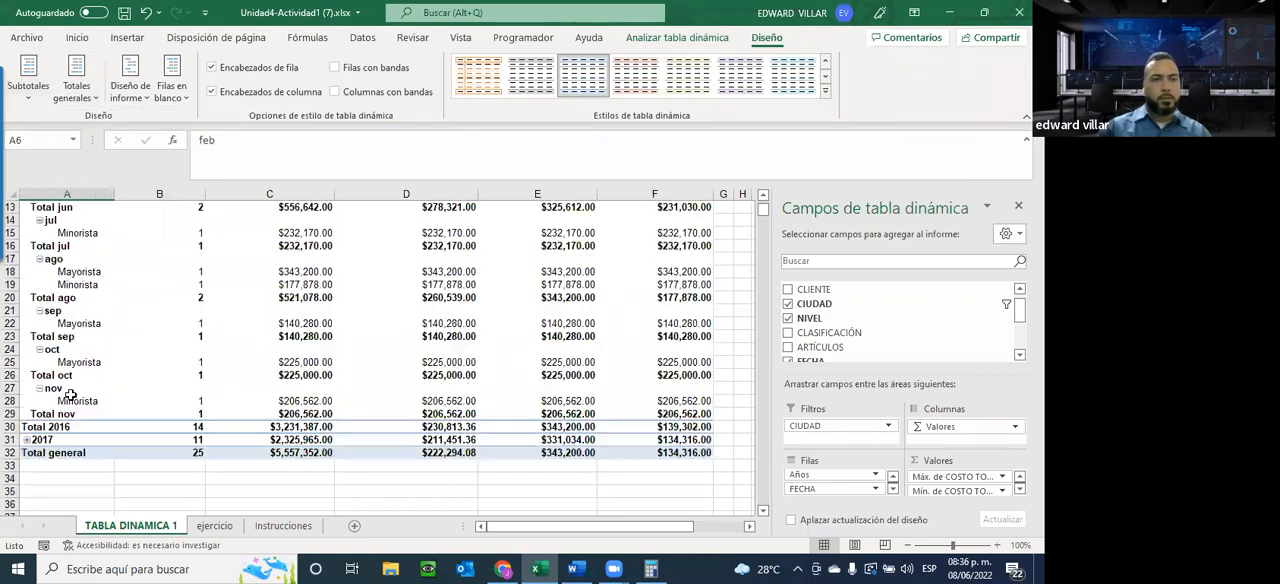
Set the pivot table to show all subtotals at the top of each group
click(28, 80)
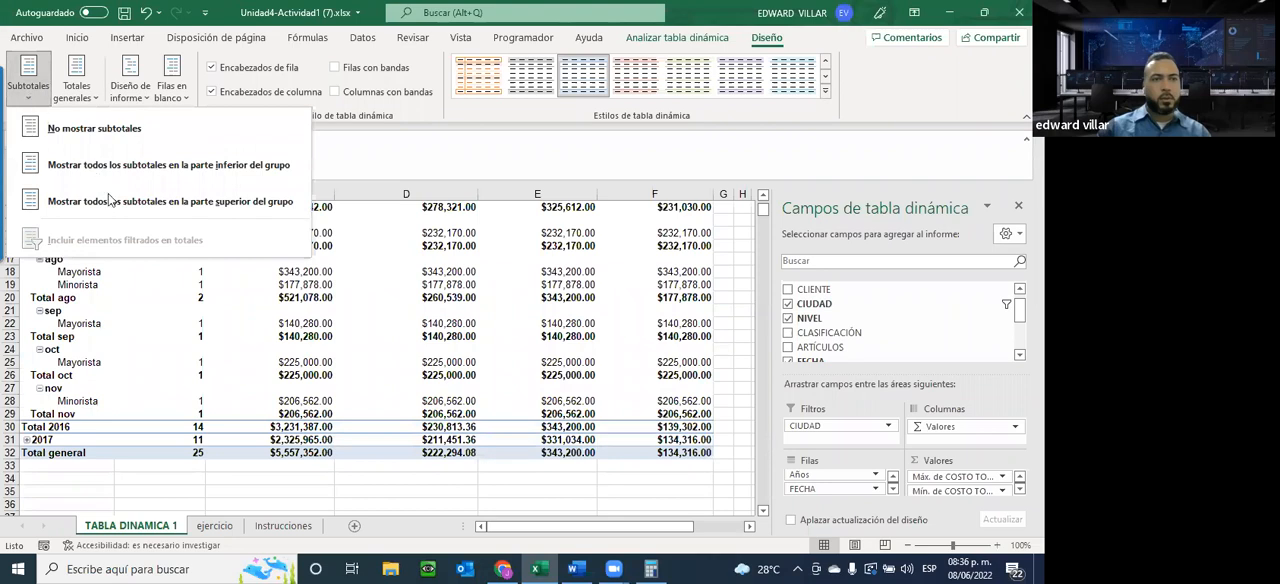
click(243, 203)
scroll(170, 322, up, 4)
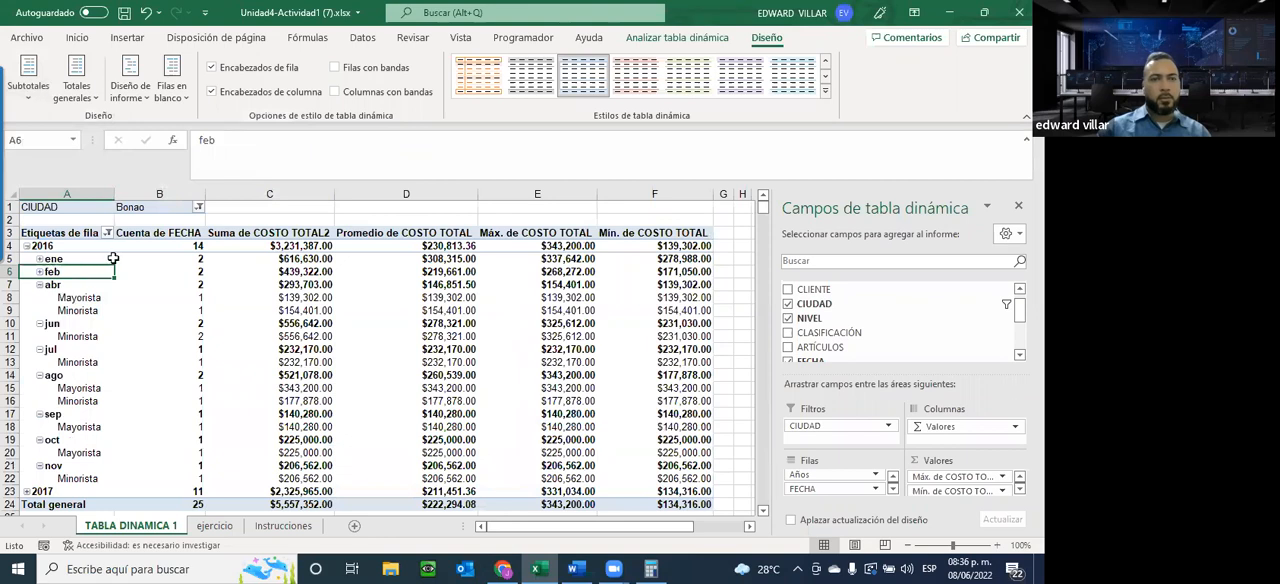
Highlight the cost subtotals in the 2016 row and expand the 2017 group to compare its subtotals
drag(286, 245, 675, 248)
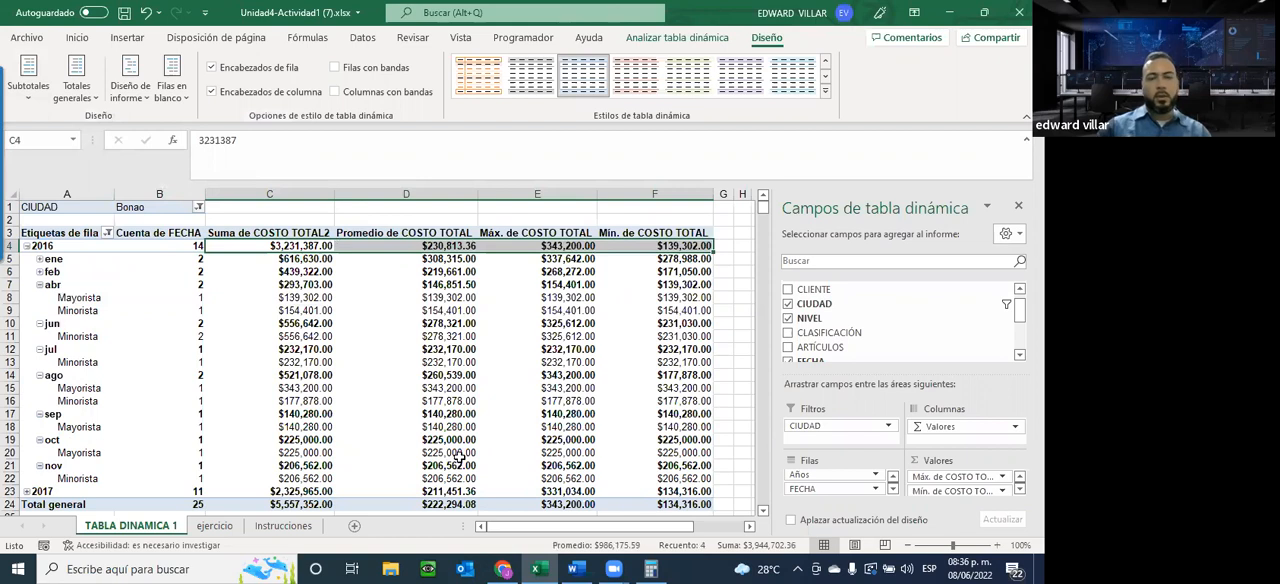
scroll(459, 457, down, 3)
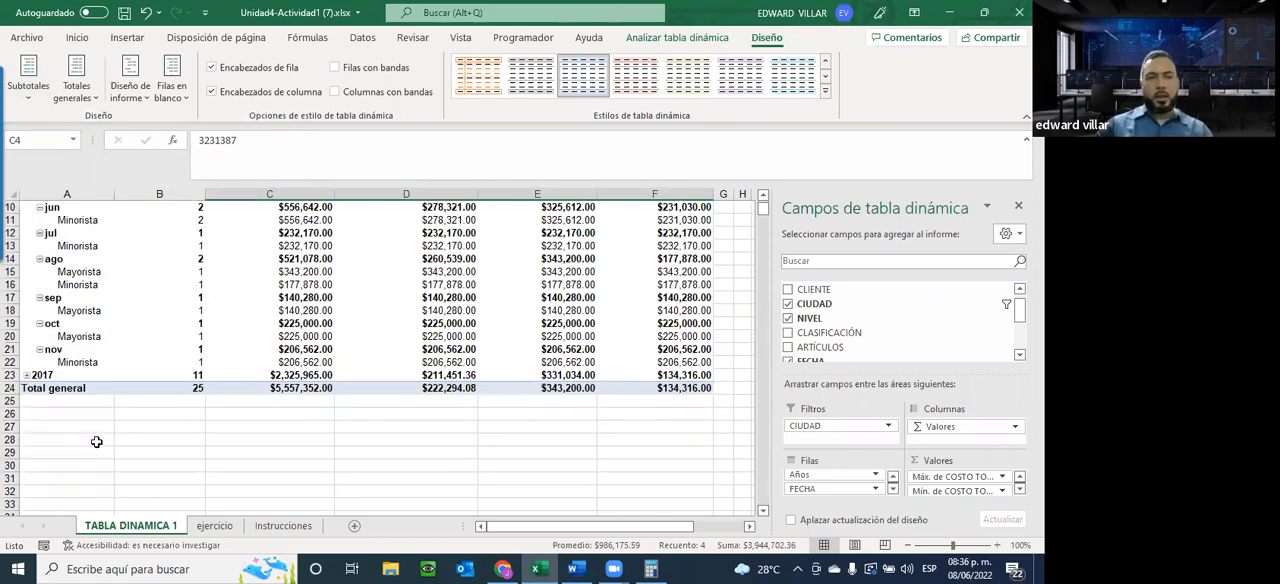
click(26, 375)
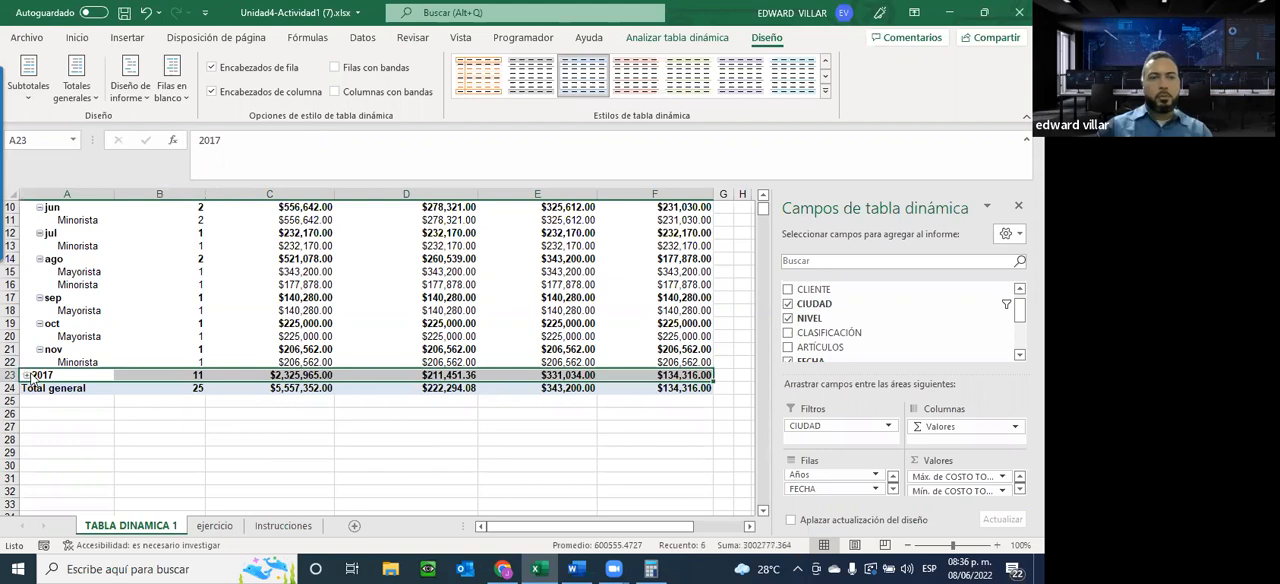
click(27, 375)
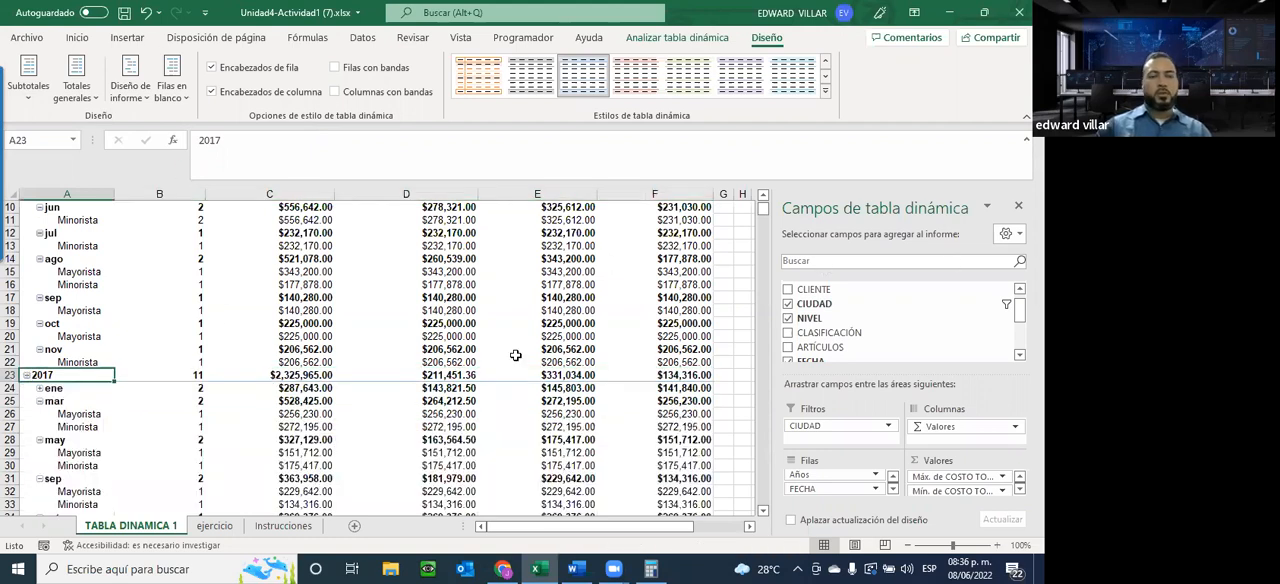
scroll(300, 345, up, 3)
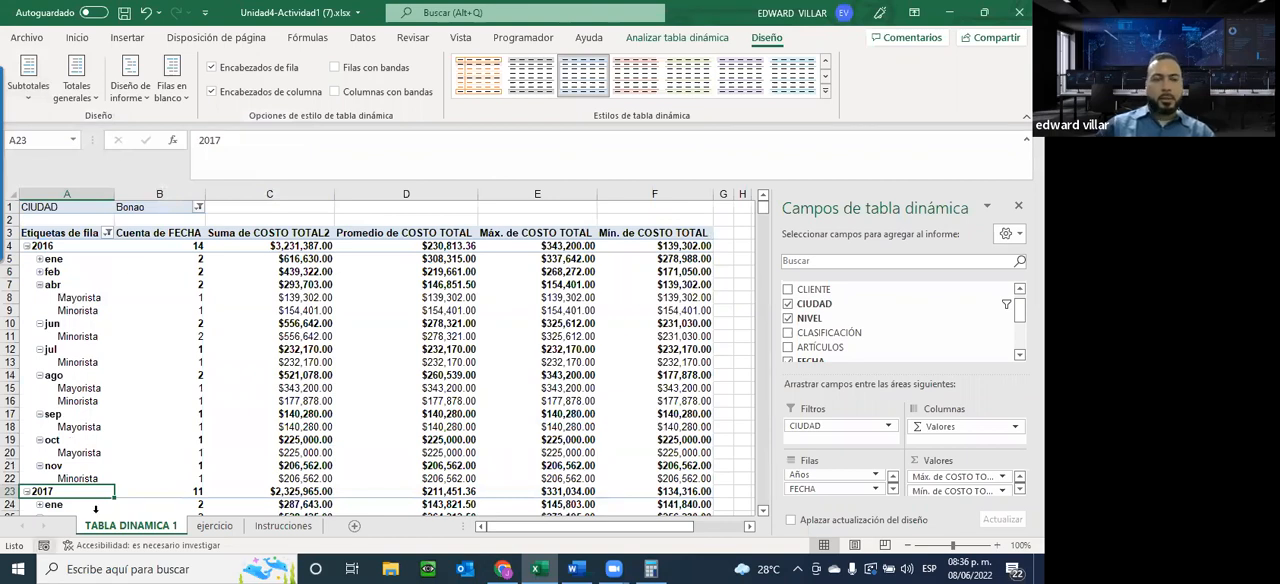
Read the Tabla dinámica #2 requirements and insert a pivot table from ejercicio!$A$1:$J$3300 on a new worksheet
click(286, 527)
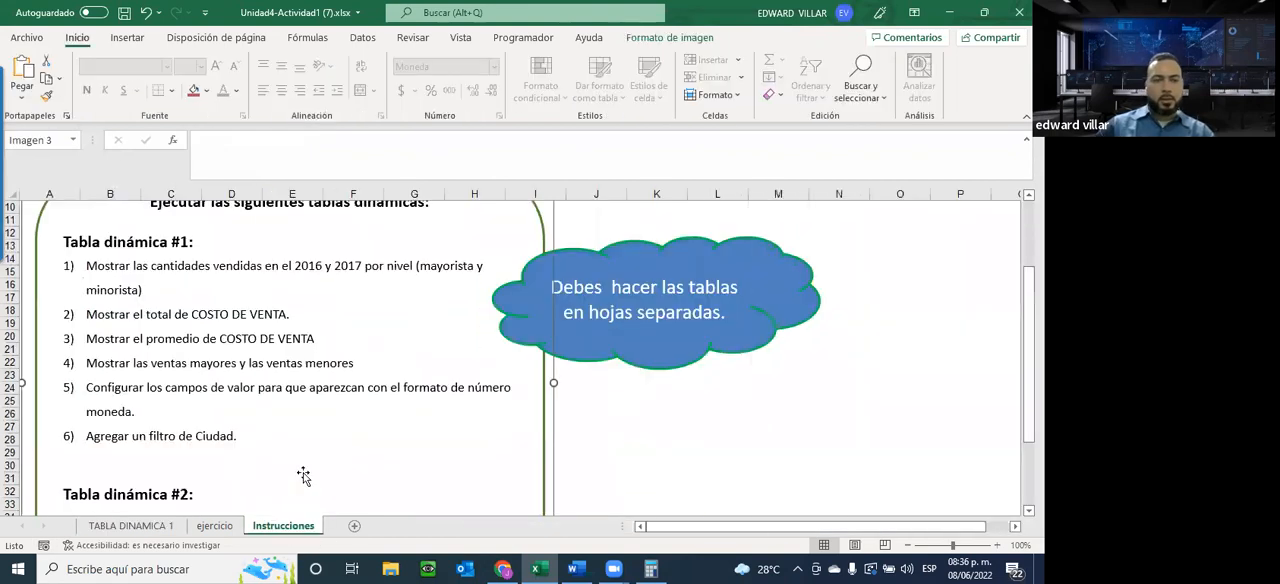
scroll(170, 440, down, 2)
scroll(155, 442, down, 2)
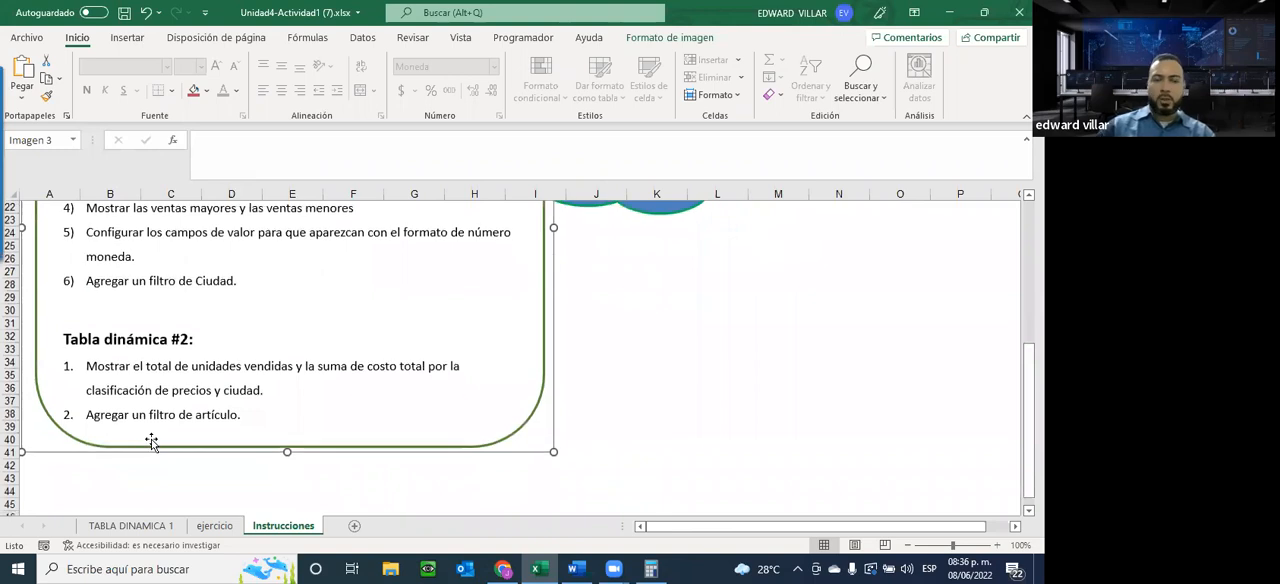
click(205, 527)
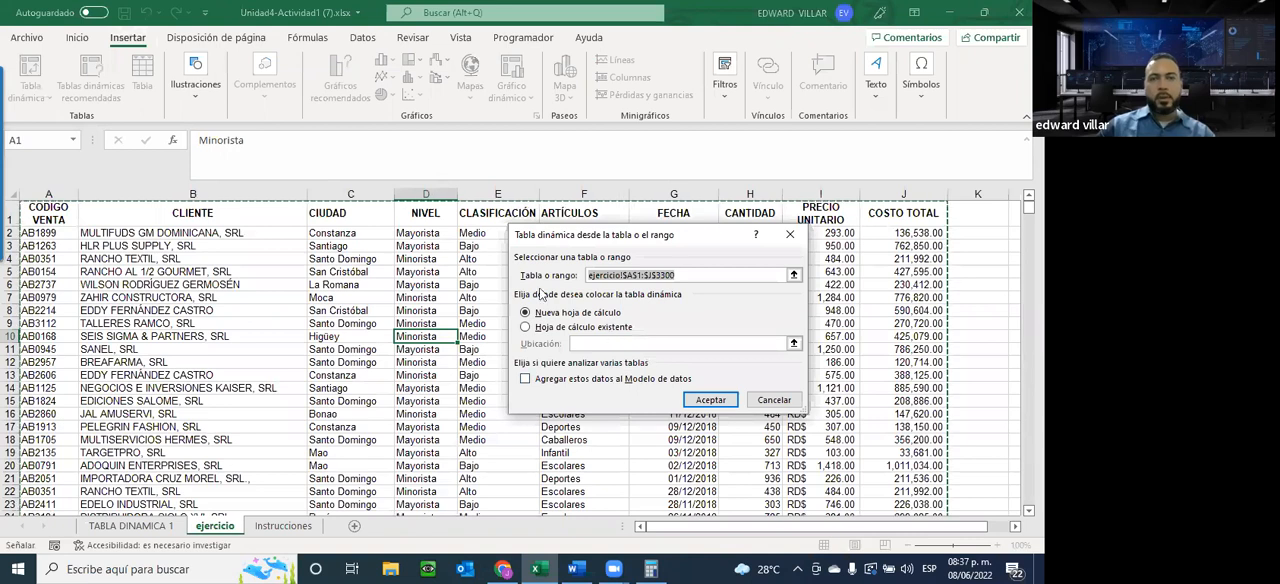
click(718, 393)
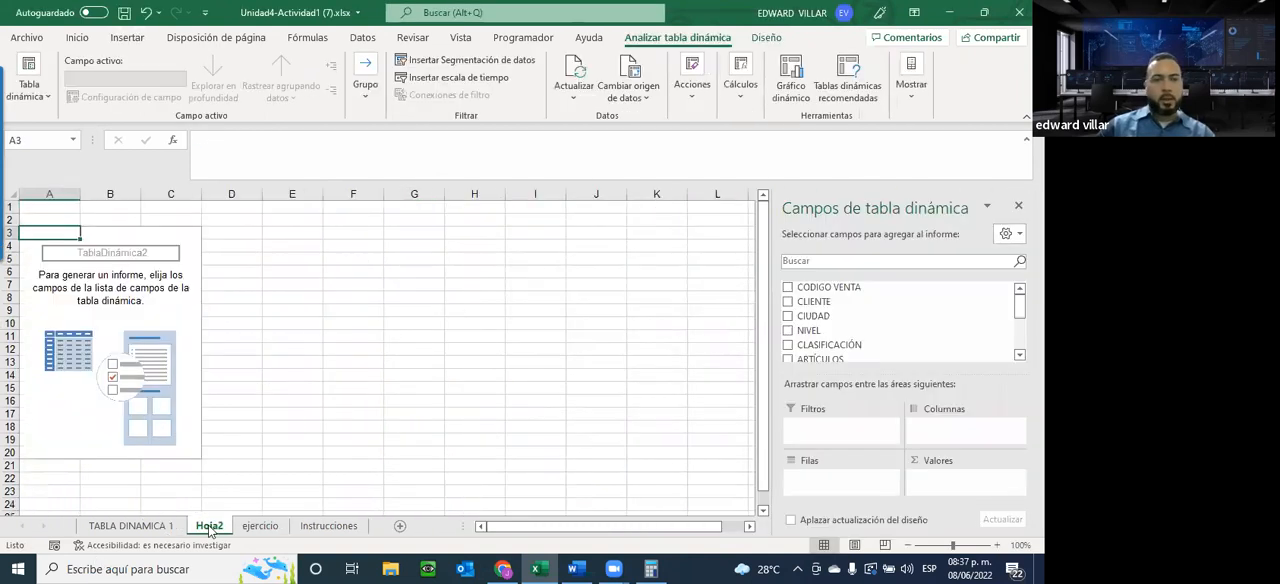
Rename the new pivot table's sheet as TABLA DINAMICA 2
double_click(210, 525)
text(TABLA DINAMICA 2)
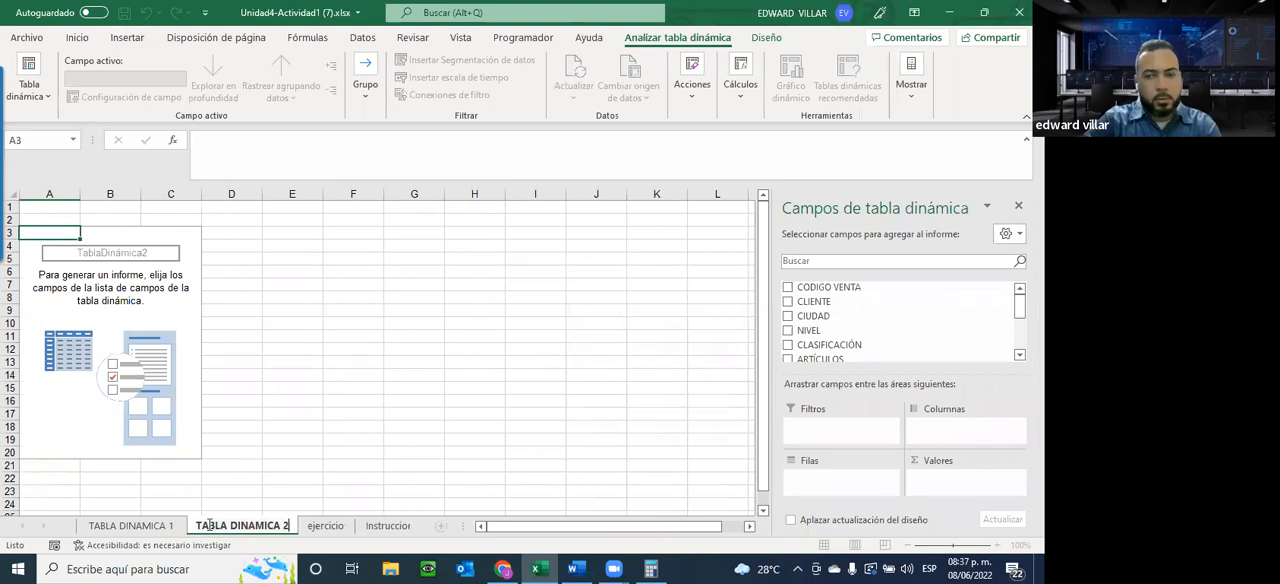
key(Return)
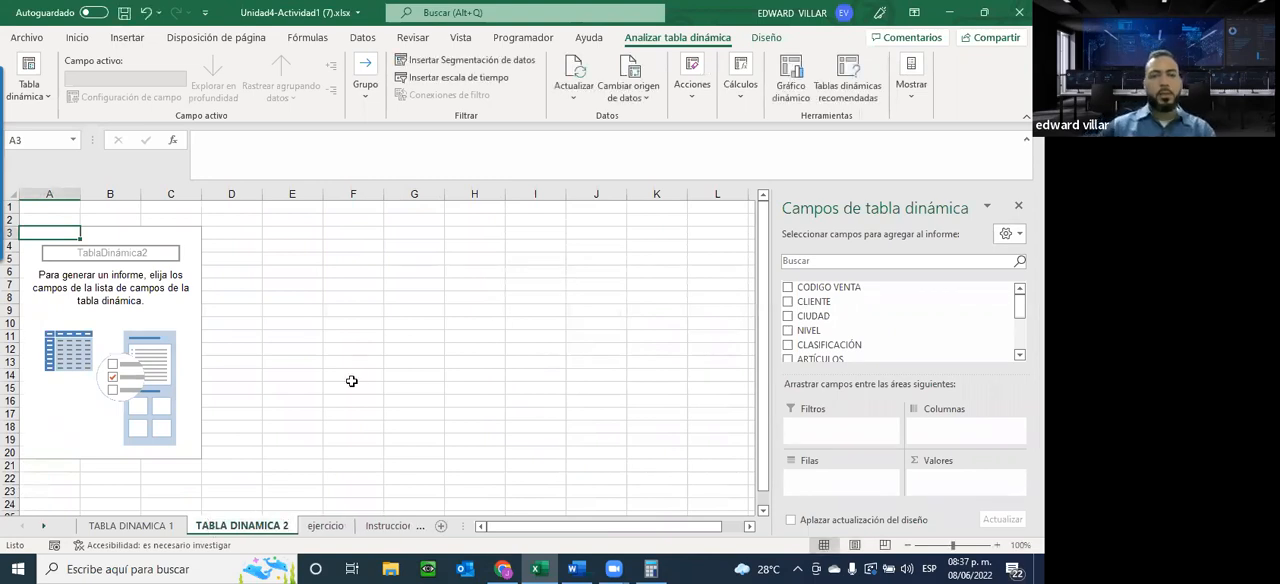
Check the Tabla dinámica #2 requirements and add CANTIDAD to the new pivot table as a summed value
click(386, 525)
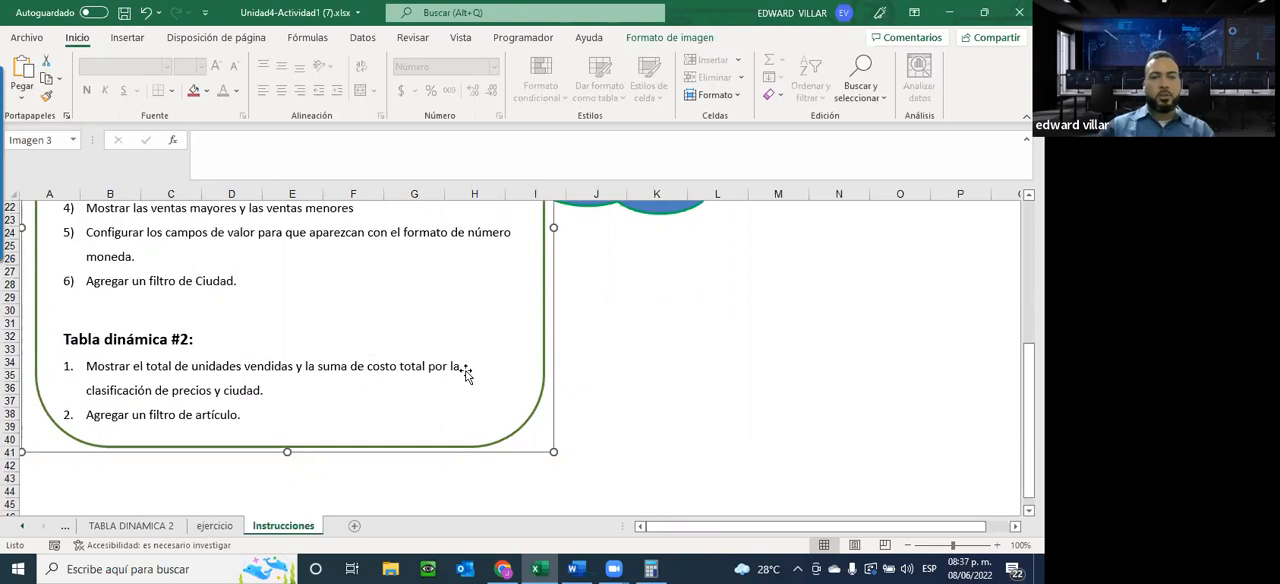
click(148, 527)
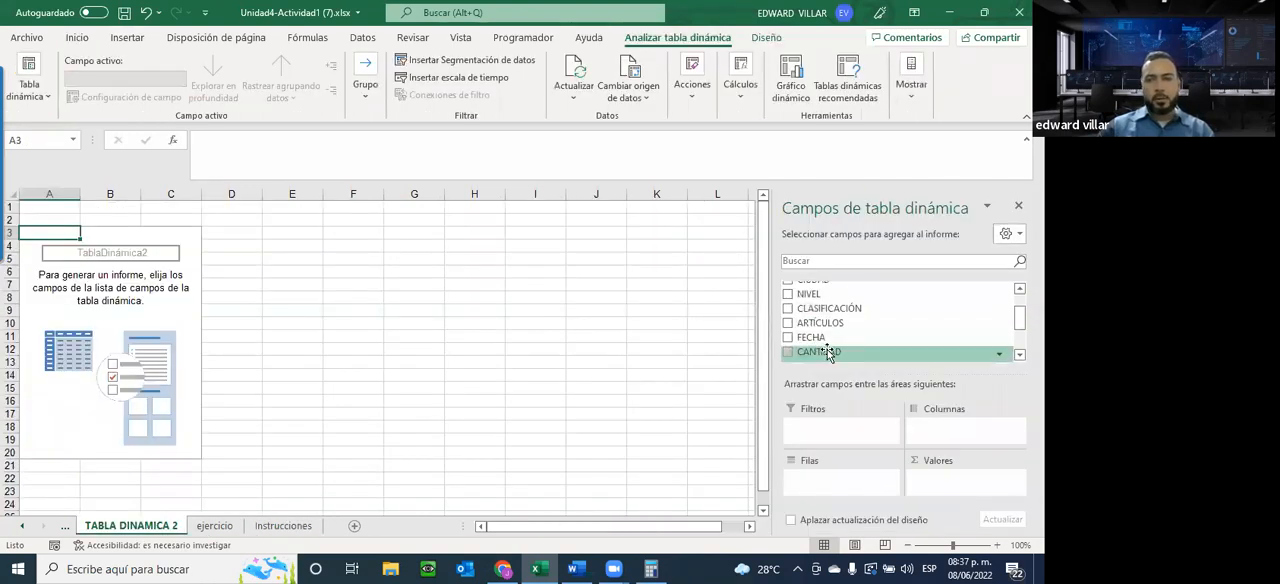
scroll(826, 354, up, 2)
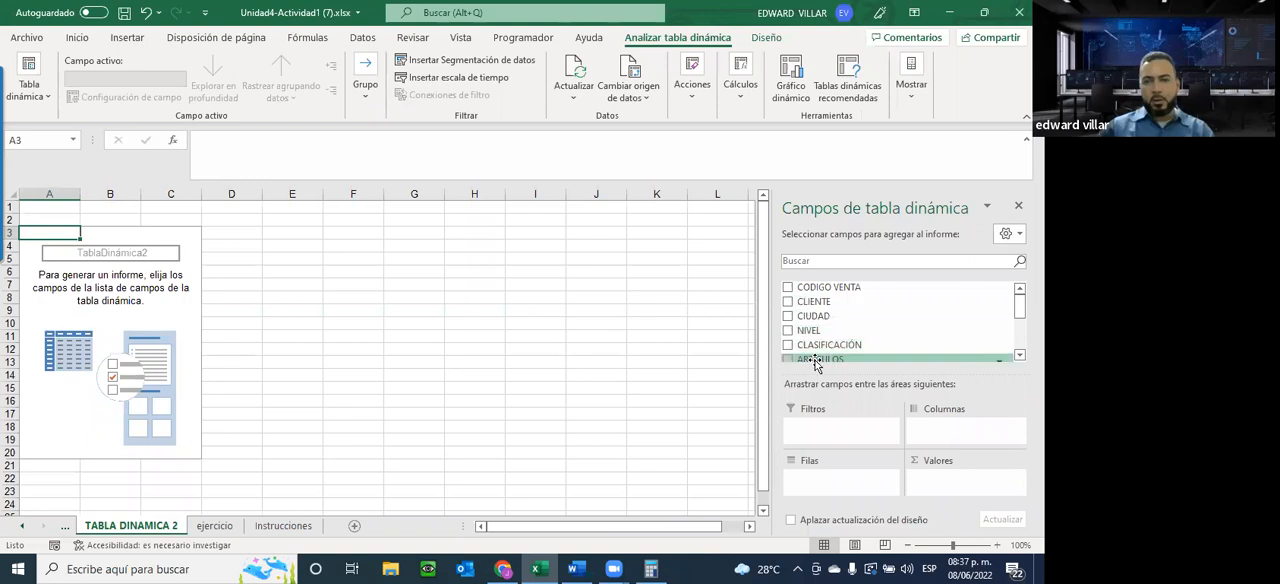
scroll(815, 360, down, 3)
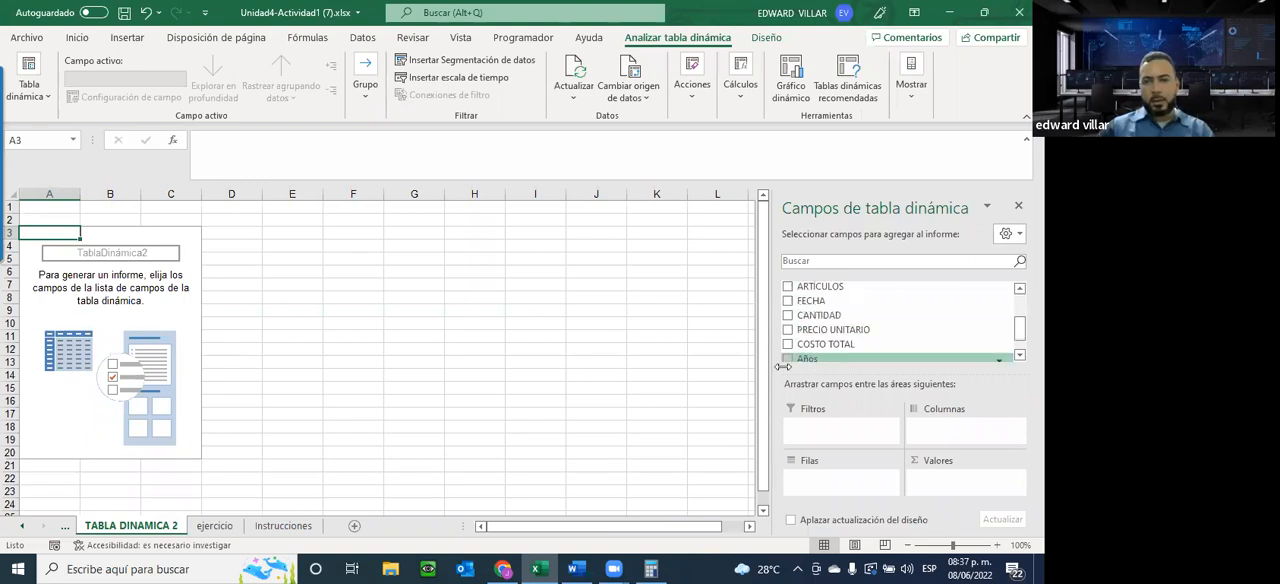
click(788, 290)
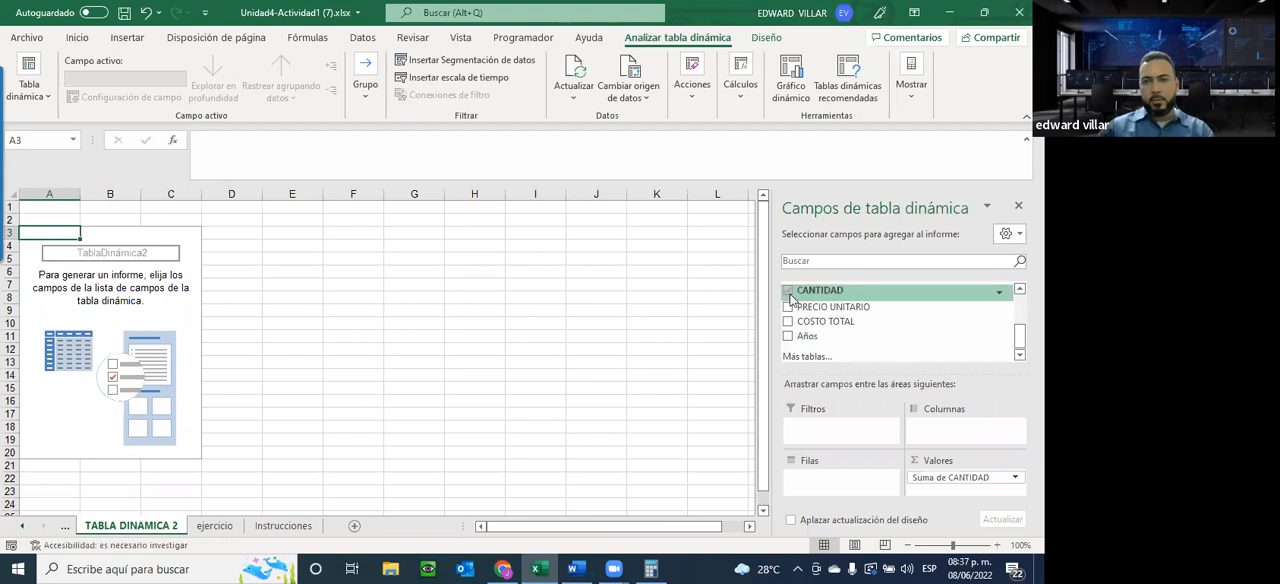
Add COSTO TOTAL as a second summed value and return to the Tabla dinámica #2 requirements on the Instrucciones sheet
click(285, 526)
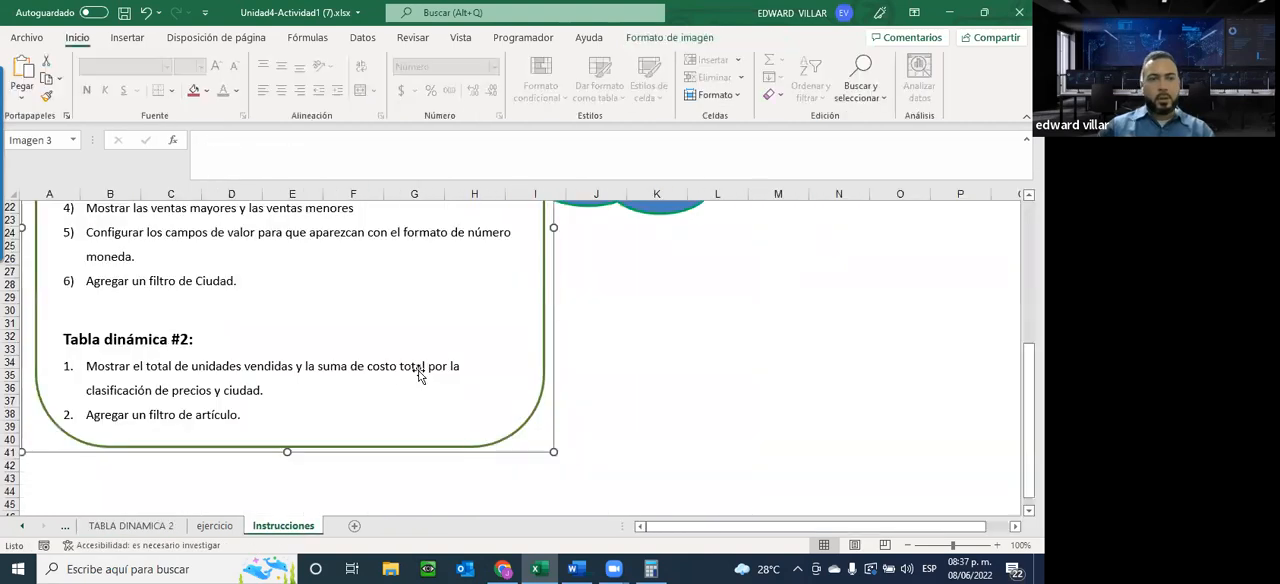
click(160, 530)
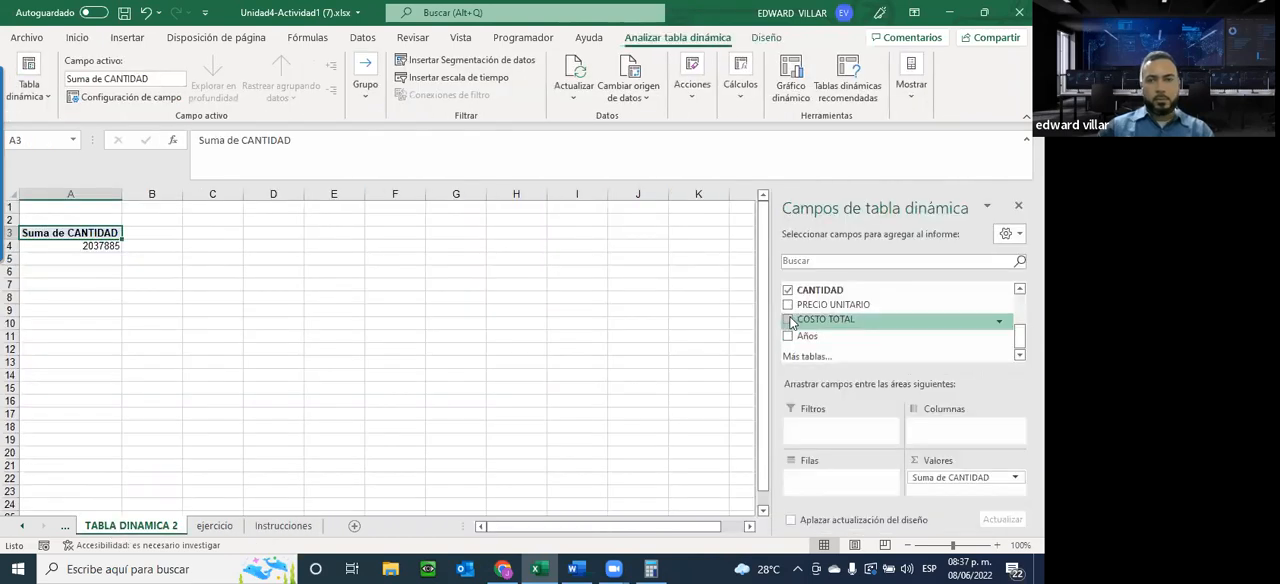
click(789, 320)
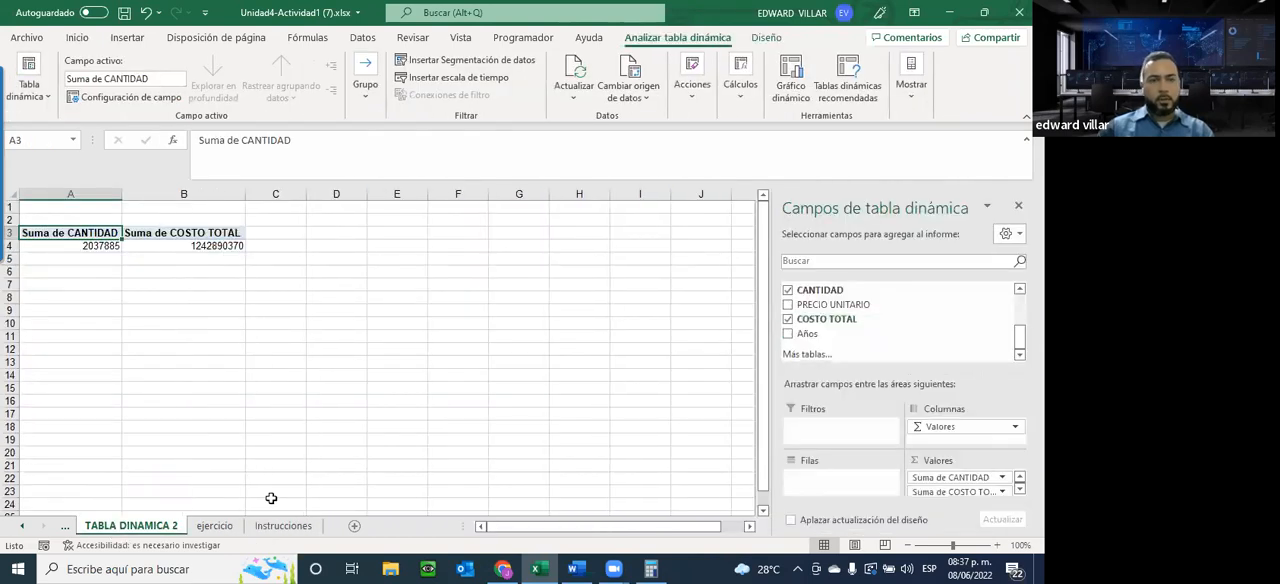
click(283, 526)
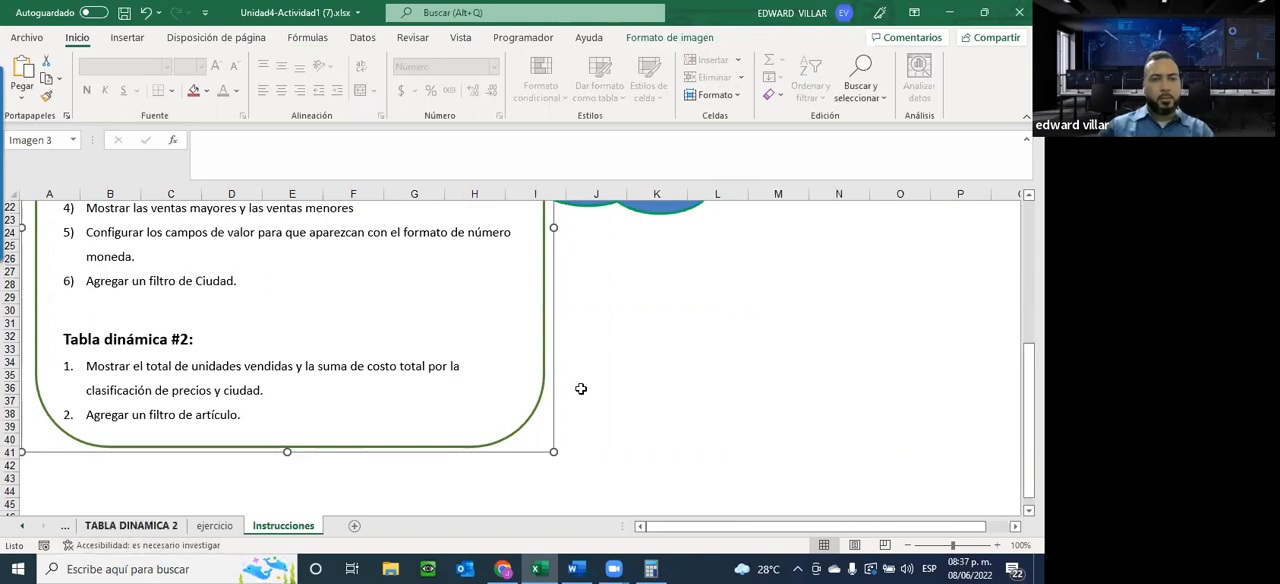
Add CLASIFICACIÓN as the row field of the pivot table on the TABLA DINAMICA 2 sheet
click(131, 525)
scroll(805, 345, up, 3)
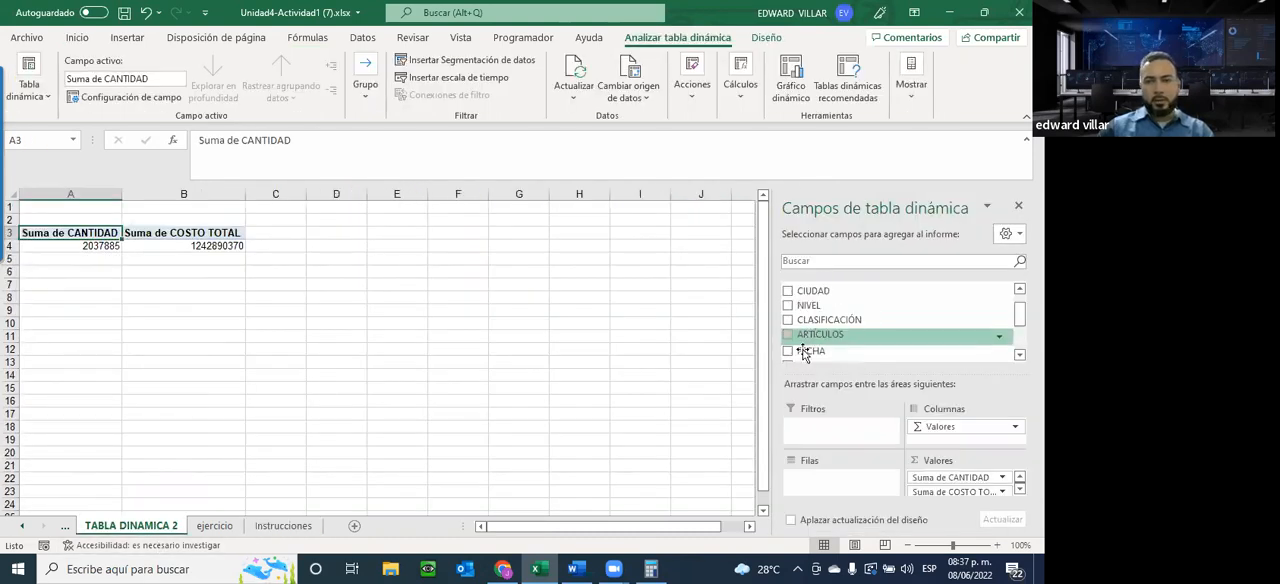
click(788, 320)
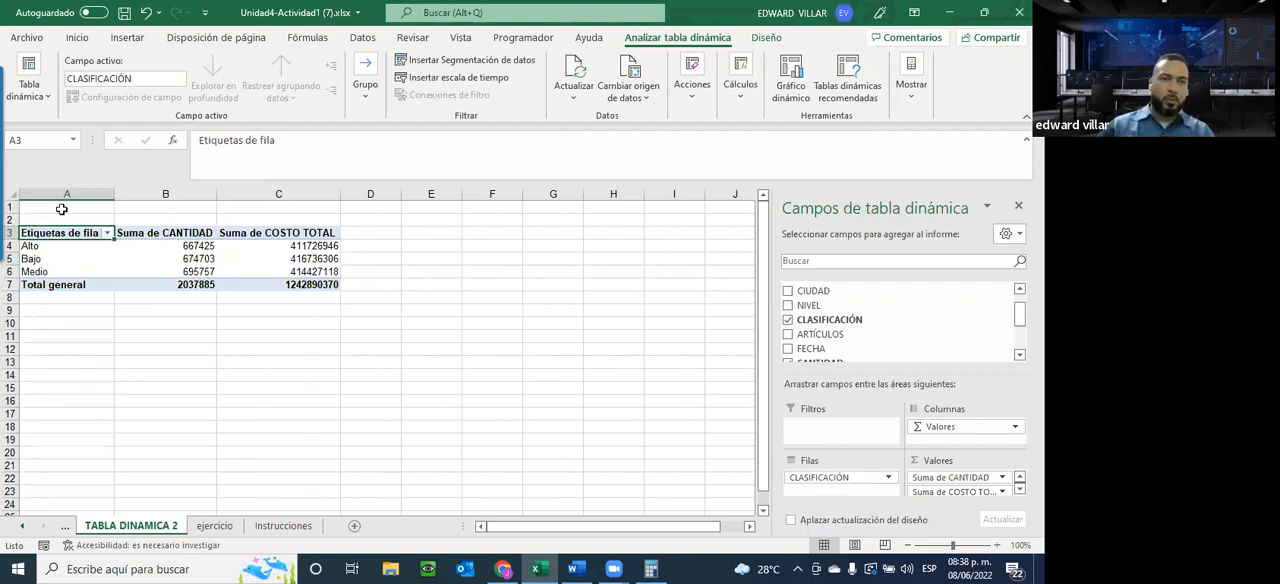
Check the Tabla dinámica #2 requirements on Instrucciones and add CIUDAD as a second row field beneath CLASIFICACIÓN
click(265, 526)
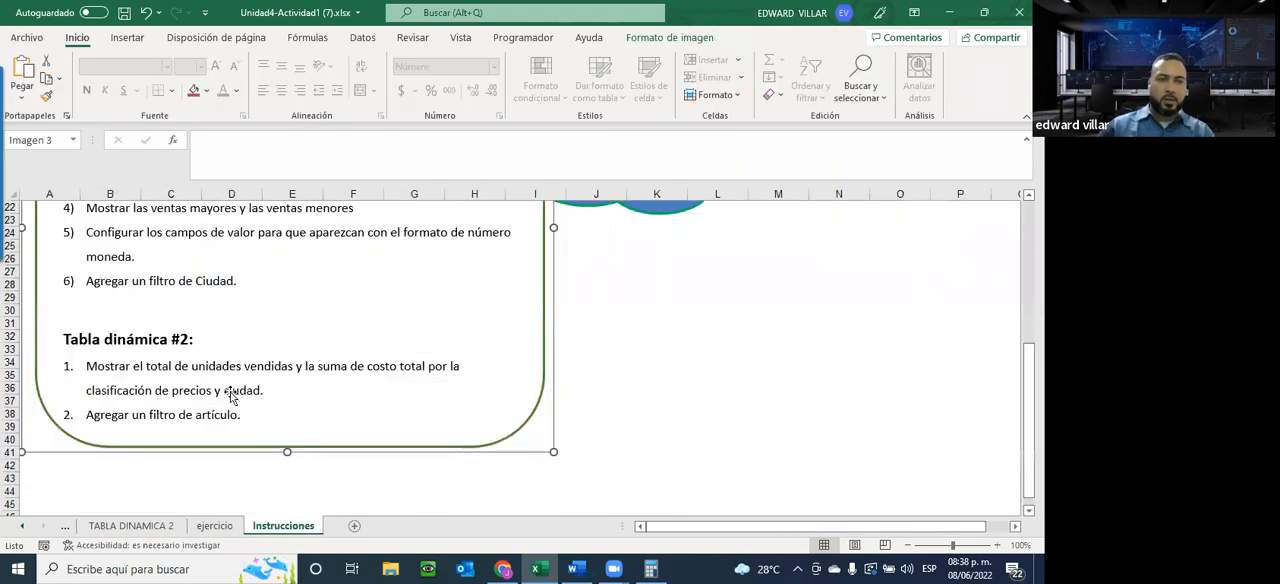
click(113, 531)
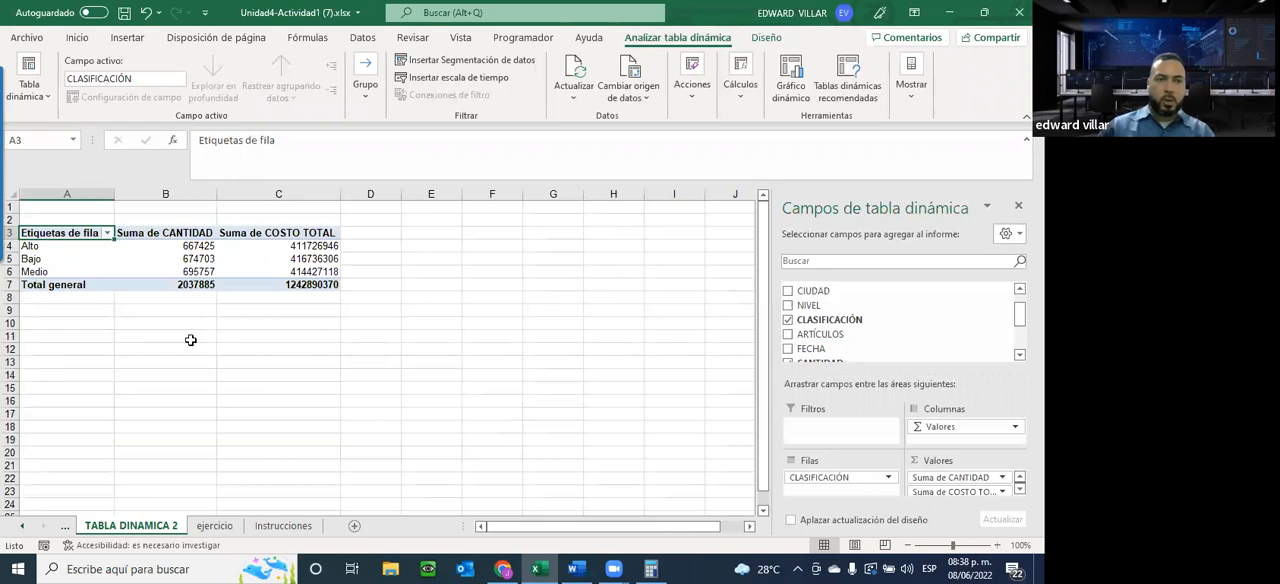
click(281, 525)
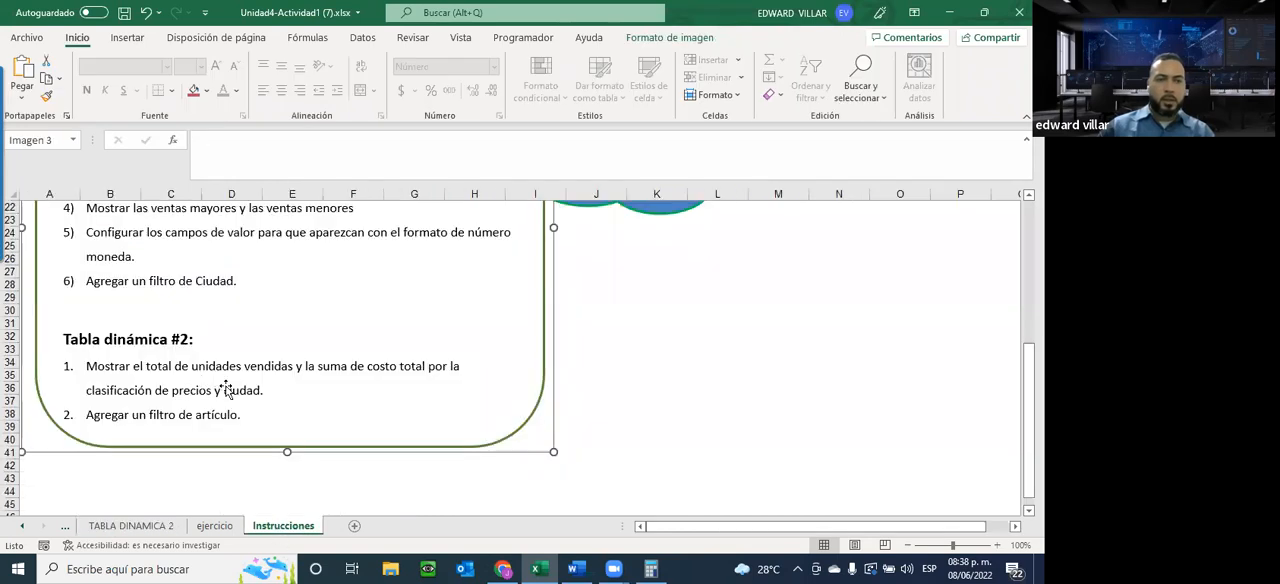
click(165, 527)
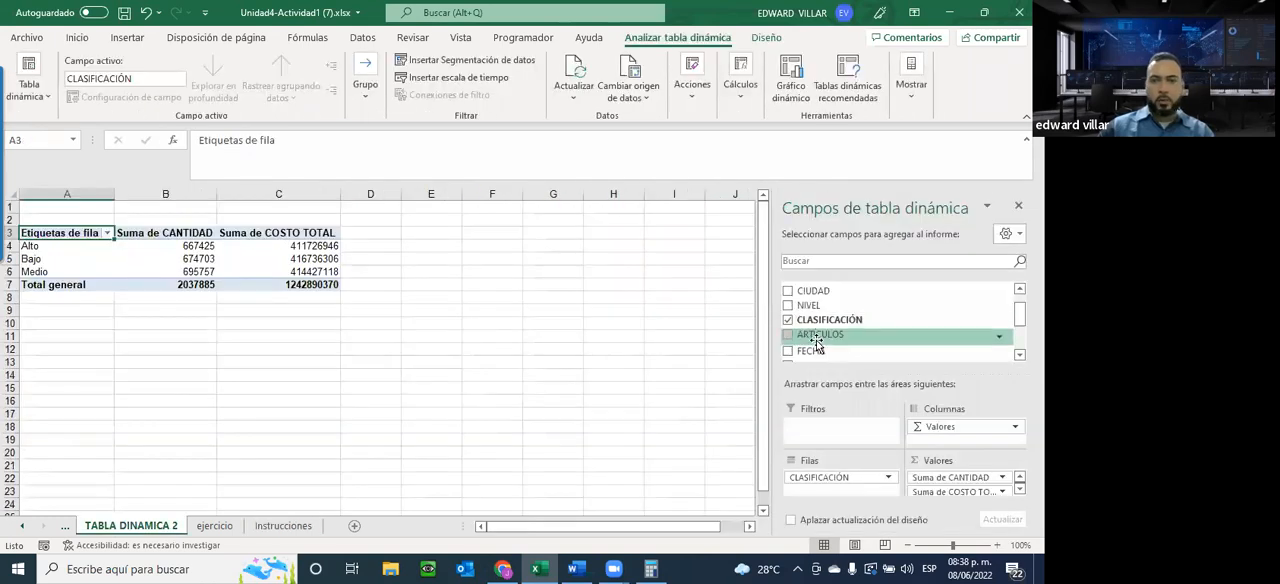
scroll(800, 330, up, 1)
click(788, 316)
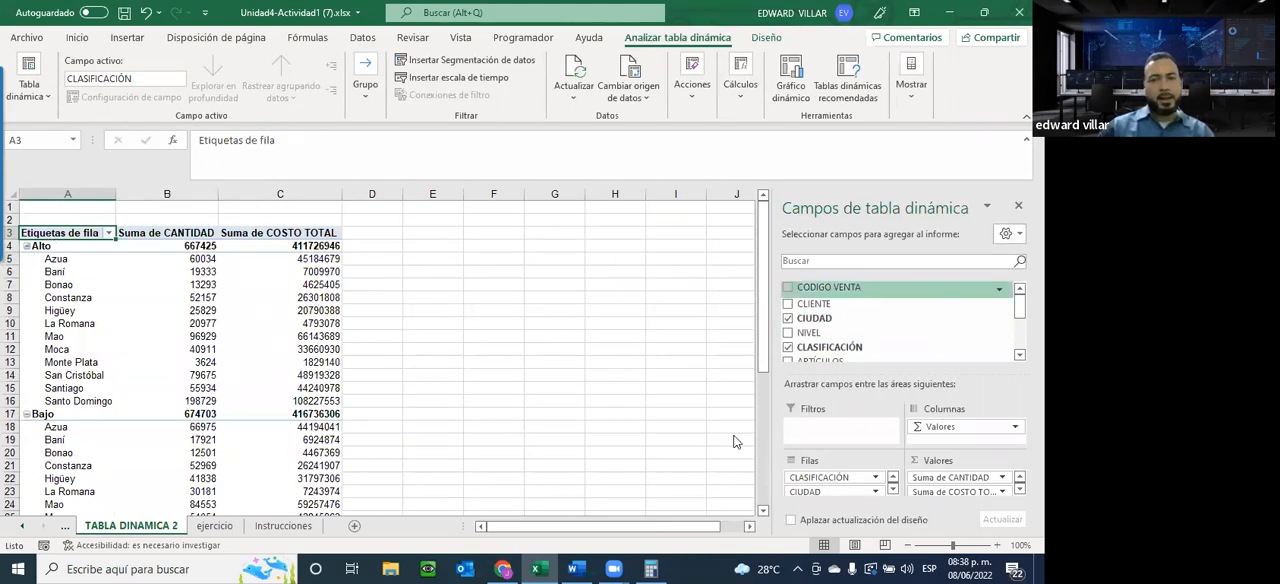
Check the remaining Tabla dinámica #2 requirement on Instrucciones and add ARTÍCULOS as a report filter
click(283, 526)
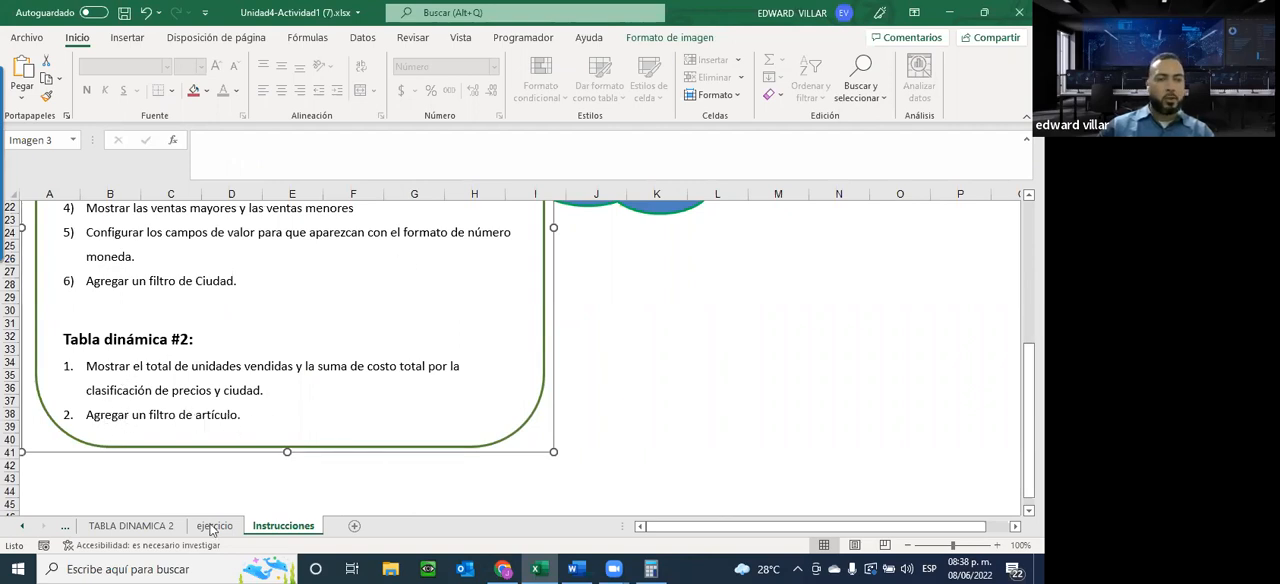
click(155, 535)
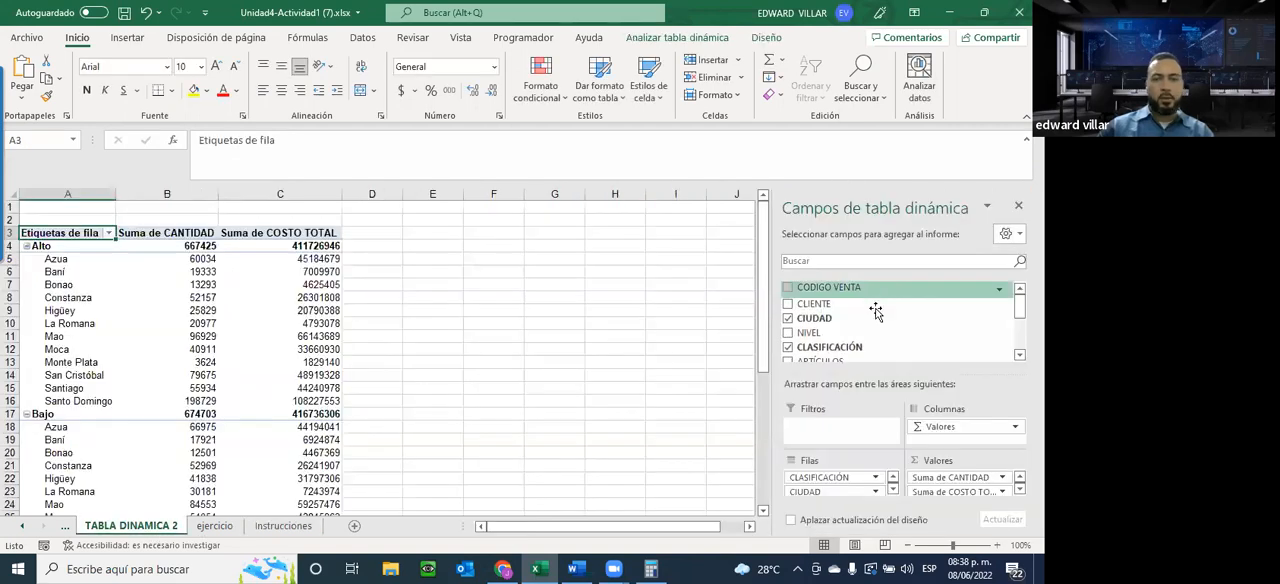
scroll(832, 317, down, 1)
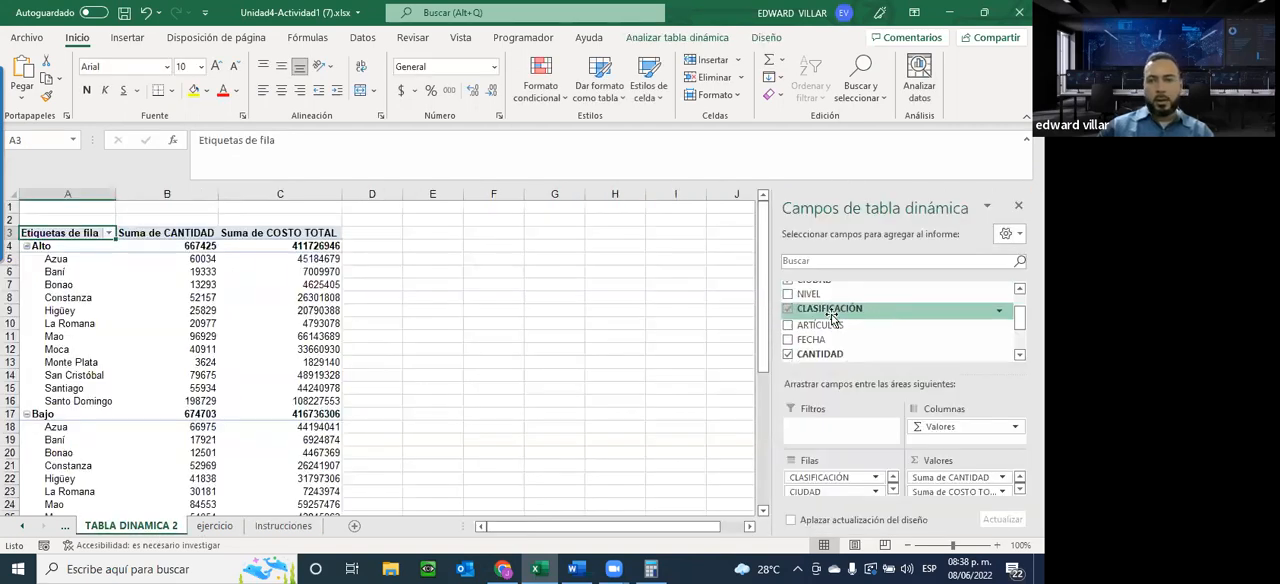
drag(802, 326, 815, 428)
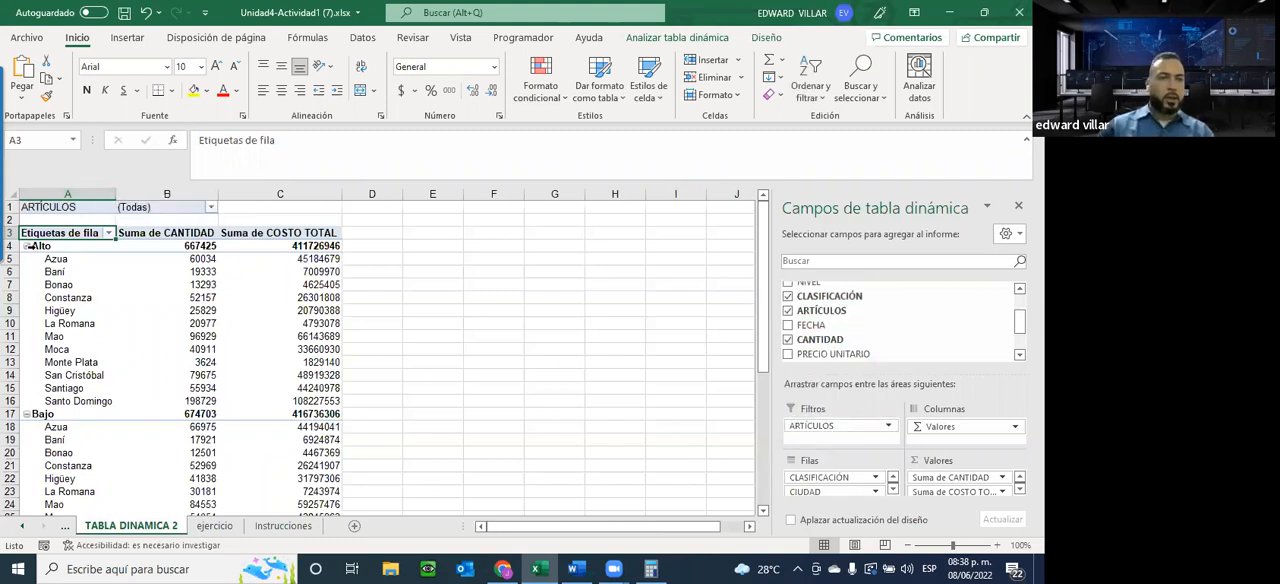
click(272, 525)
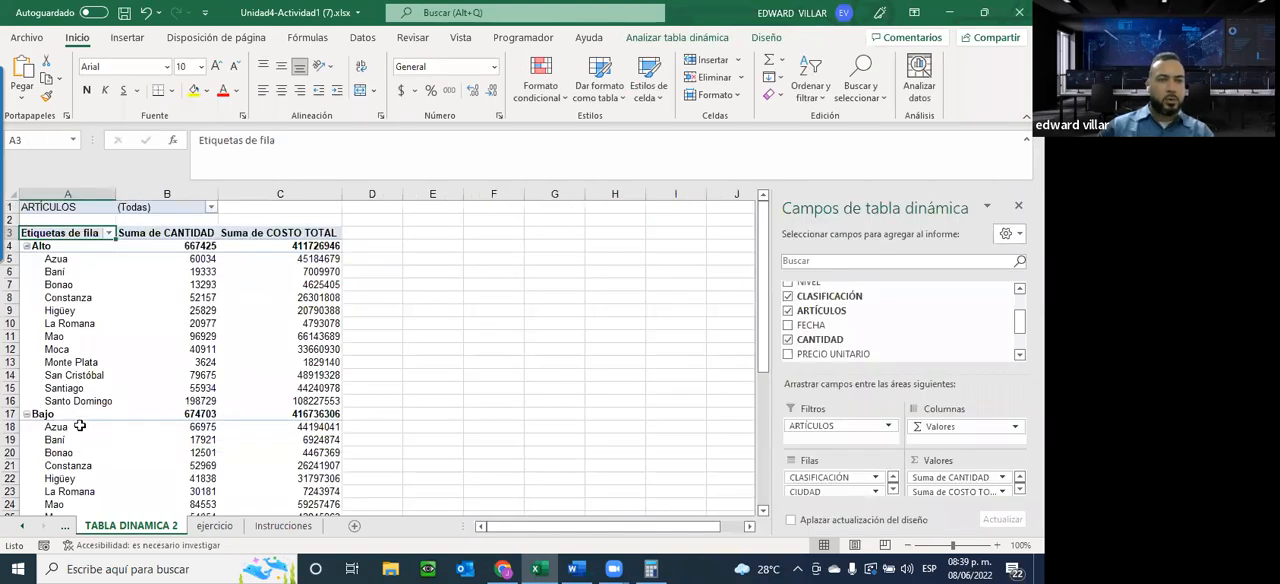
Filter the pivot table by the article Deportes and review its rows by classification and city down to Total general
scroll(205, 428, down, 3)
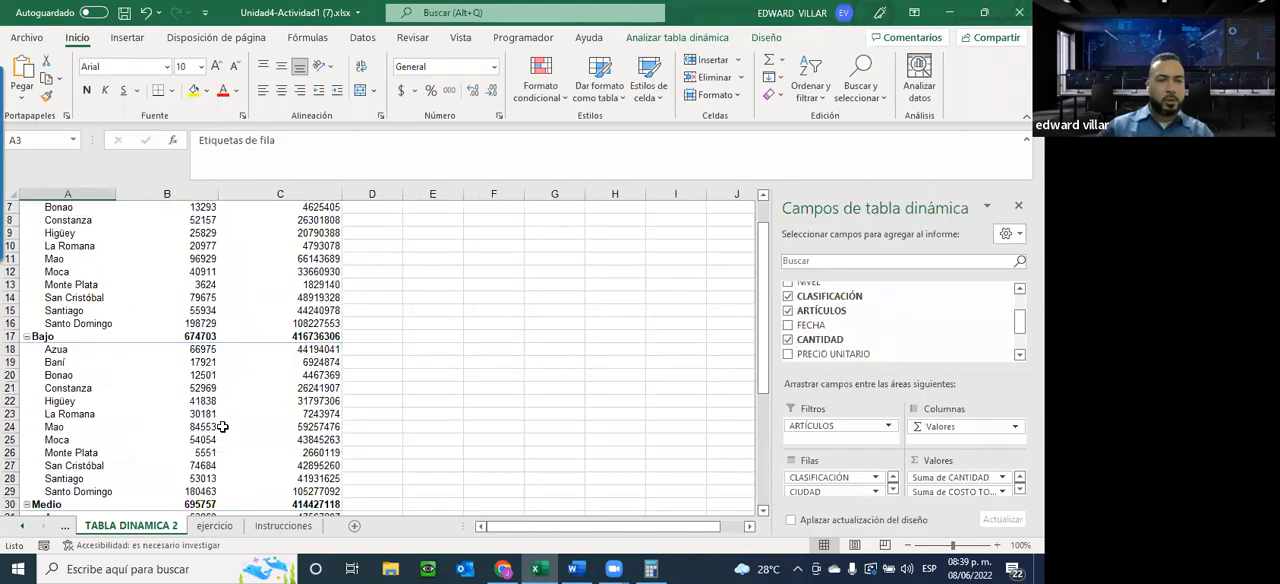
drag(89, 482, 251, 465)
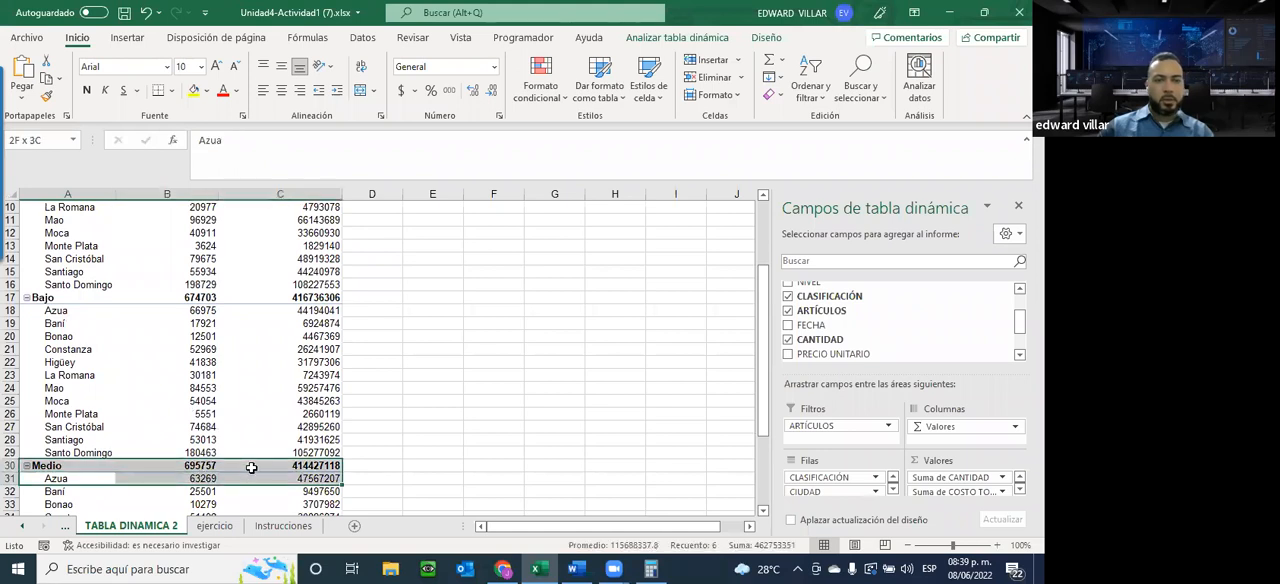
scroll(91, 298, up, 3)
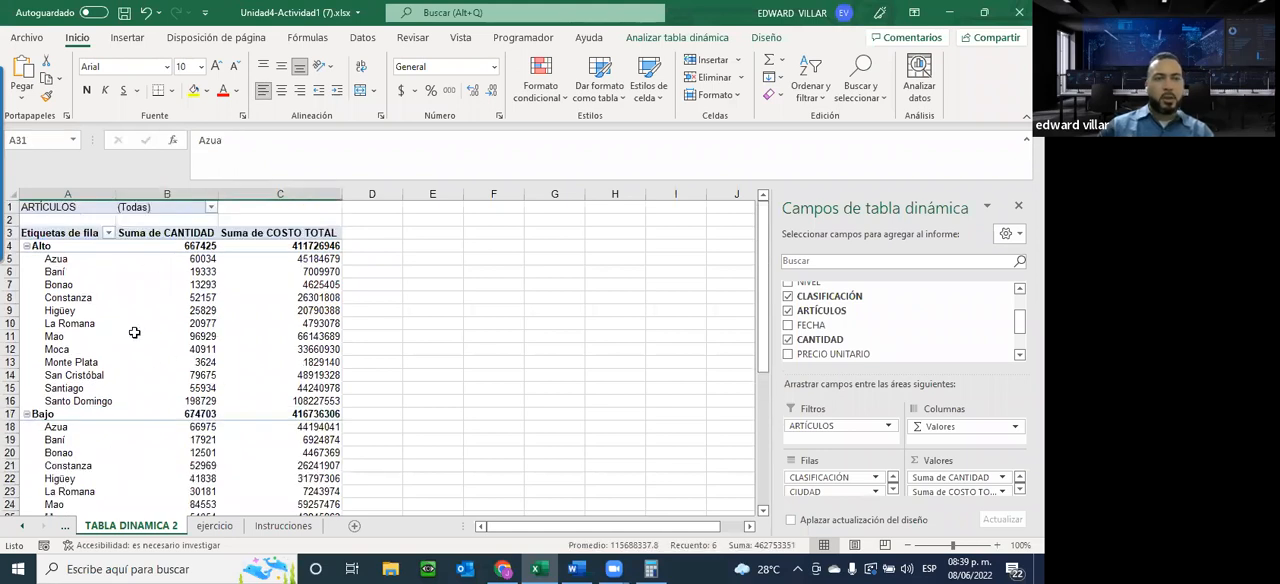
click(210, 208)
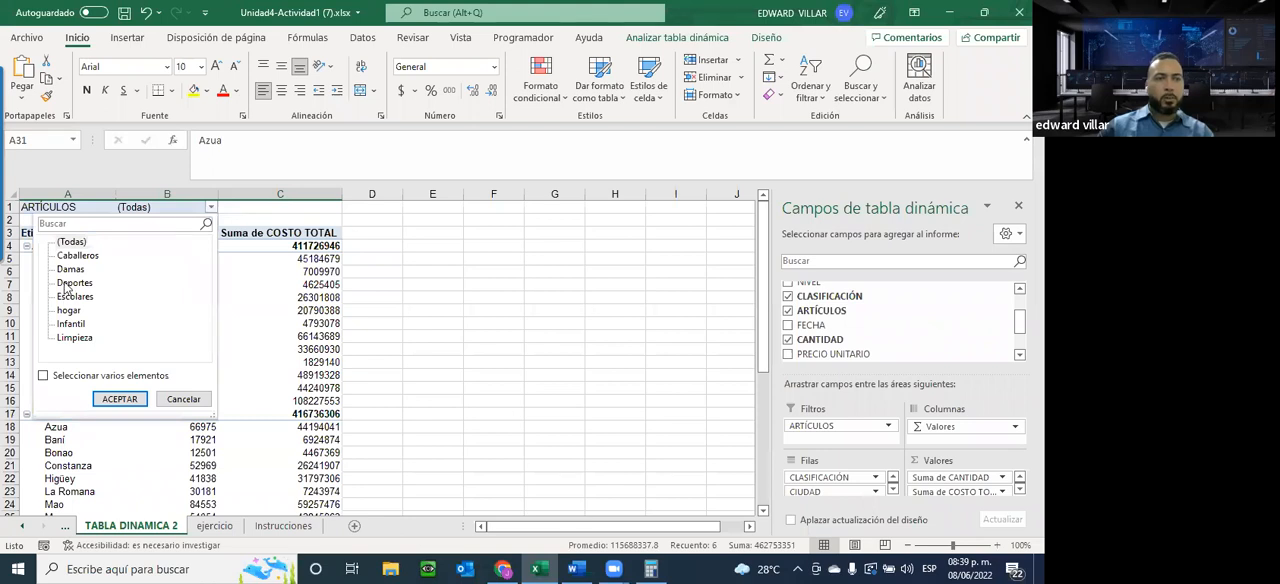
click(70, 285)
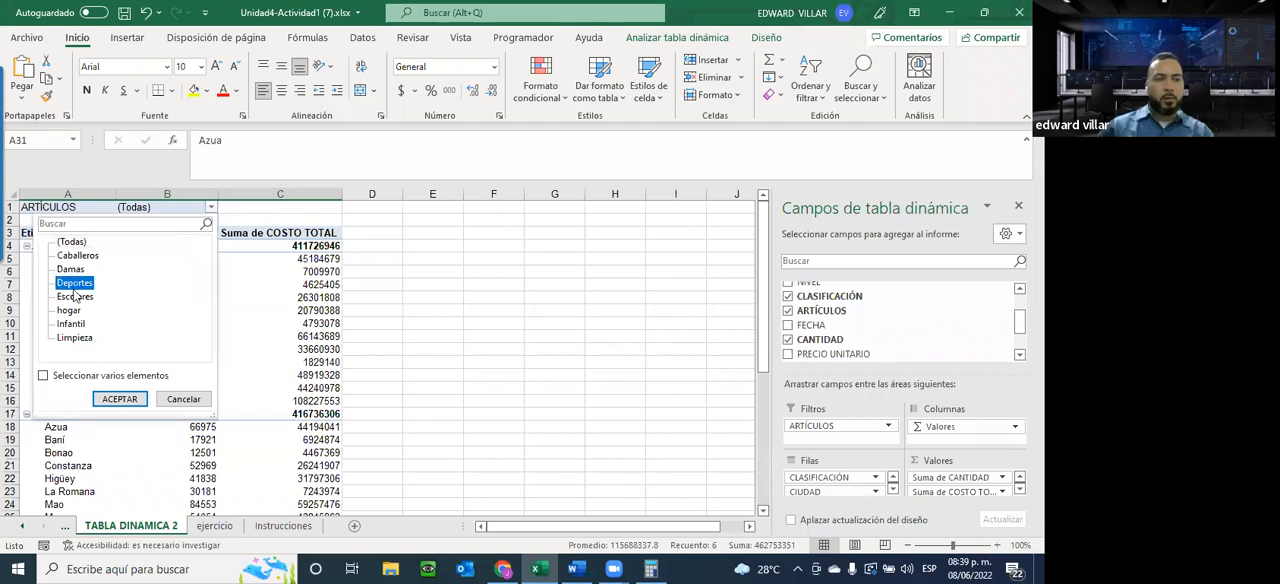
click(106, 396)
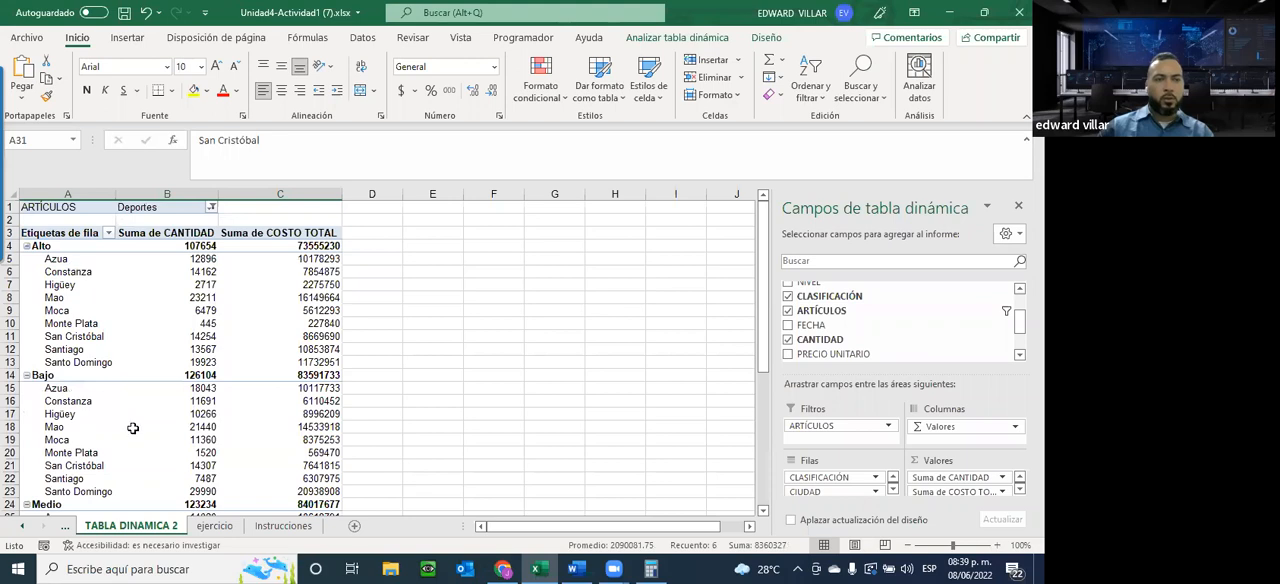
scroll(150, 420, down, 2)
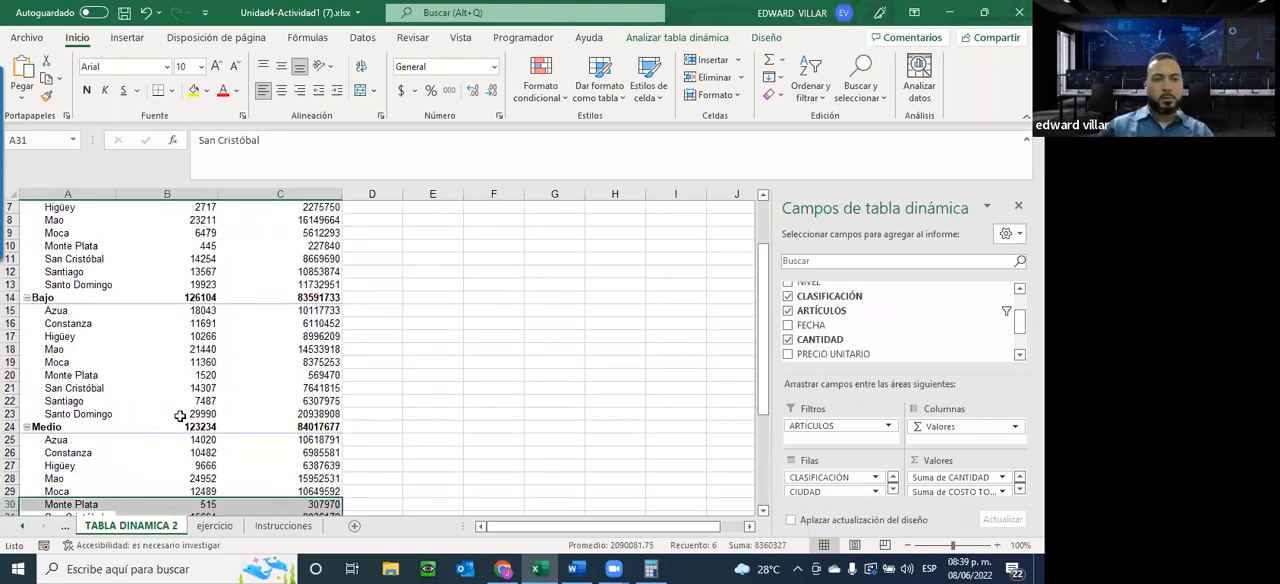
scroll(180, 416, down, 4)
scroll(180, 416, up, 3)
scroll(180, 416, down, 3)
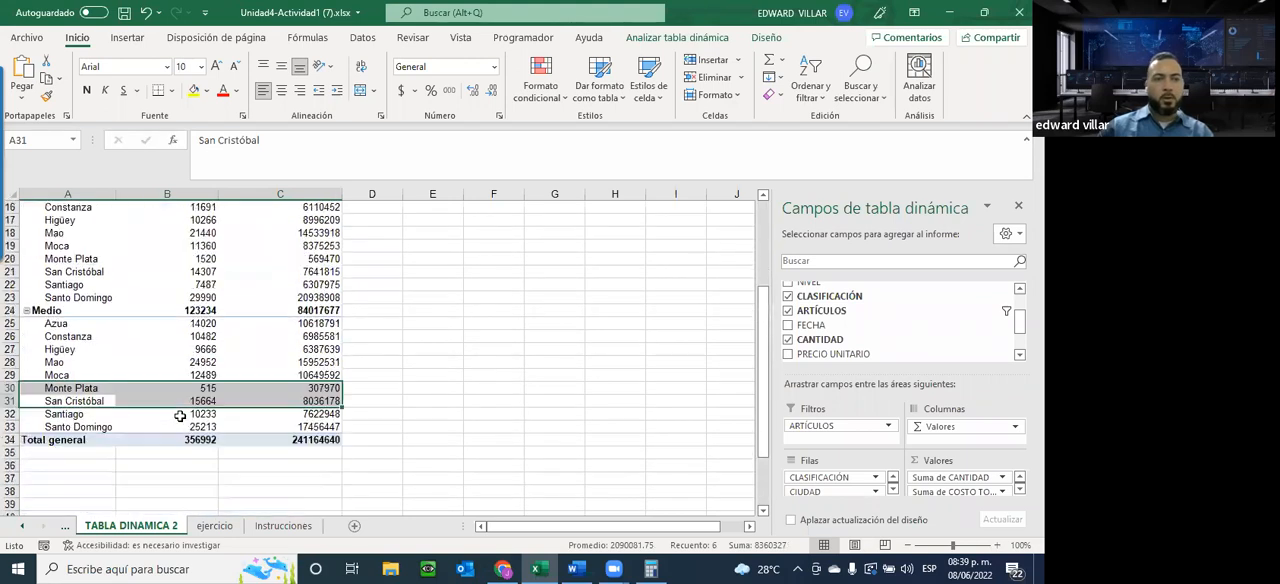
scroll(180, 416, up, 6)
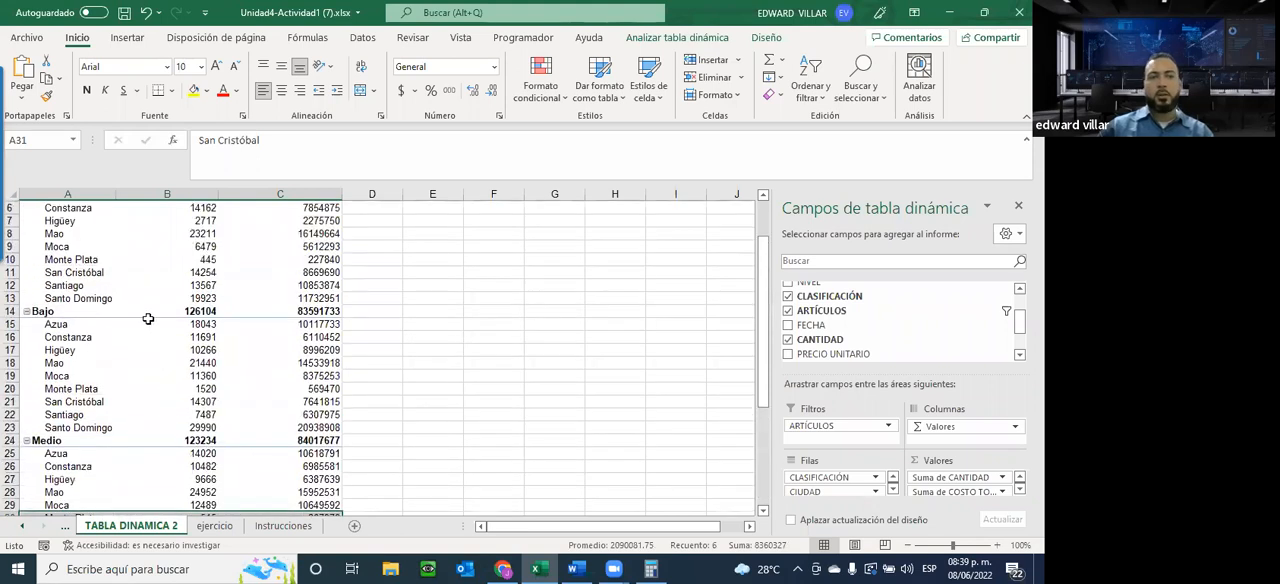
Reset the ARTÍCULOS filter to (Todas) and look through the complete pivot table
click(211, 208)
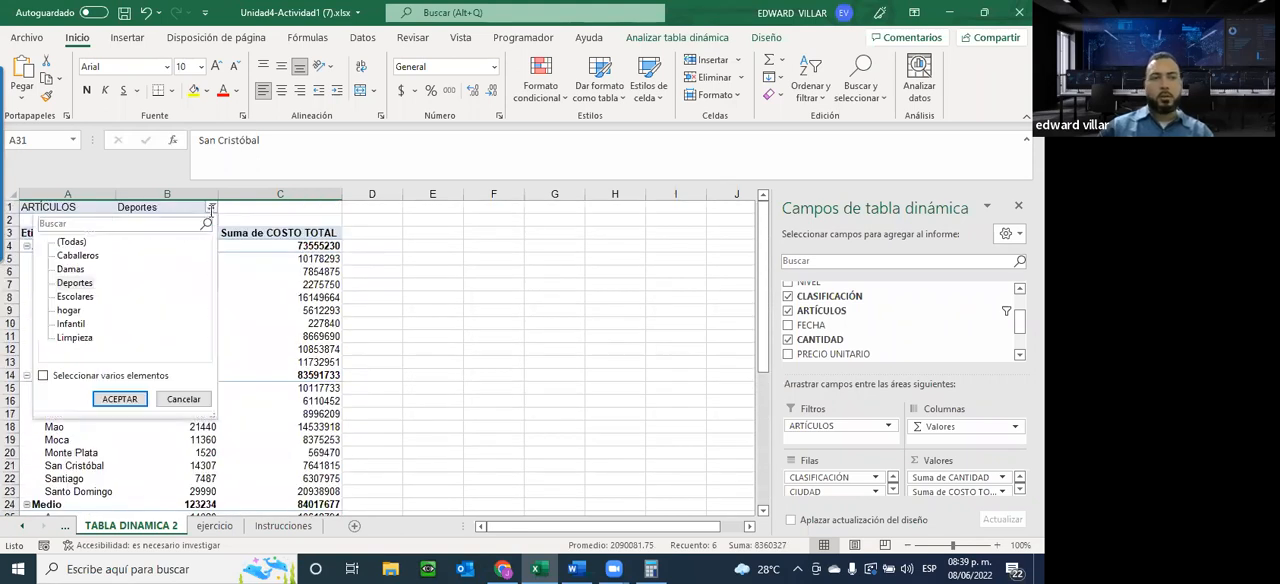
click(68, 299)
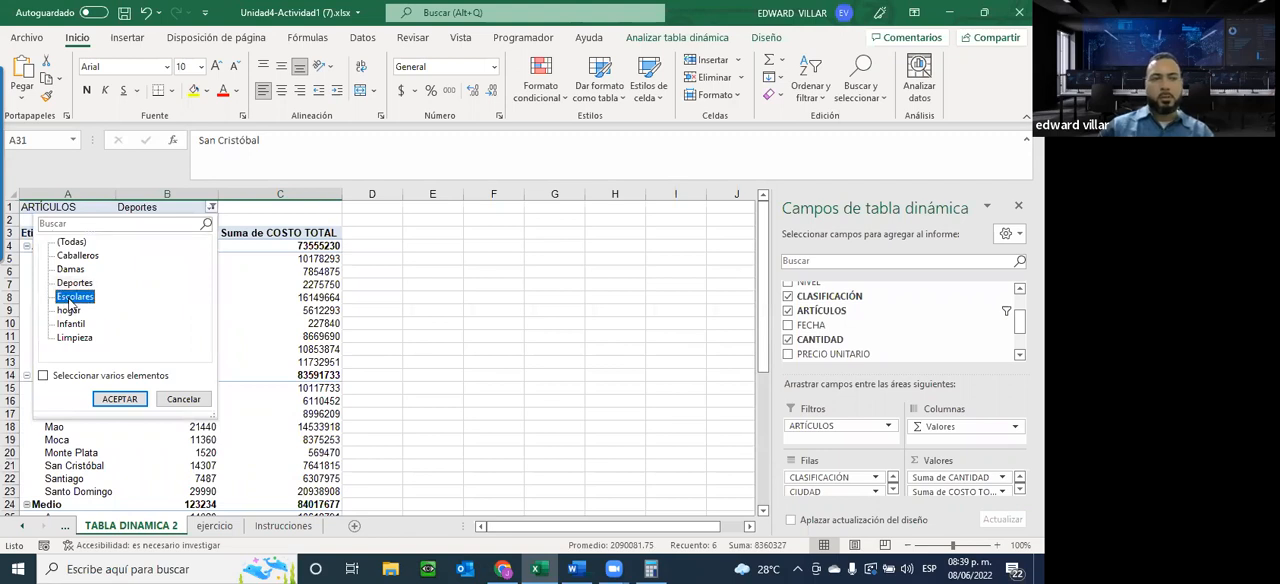
click(72, 243)
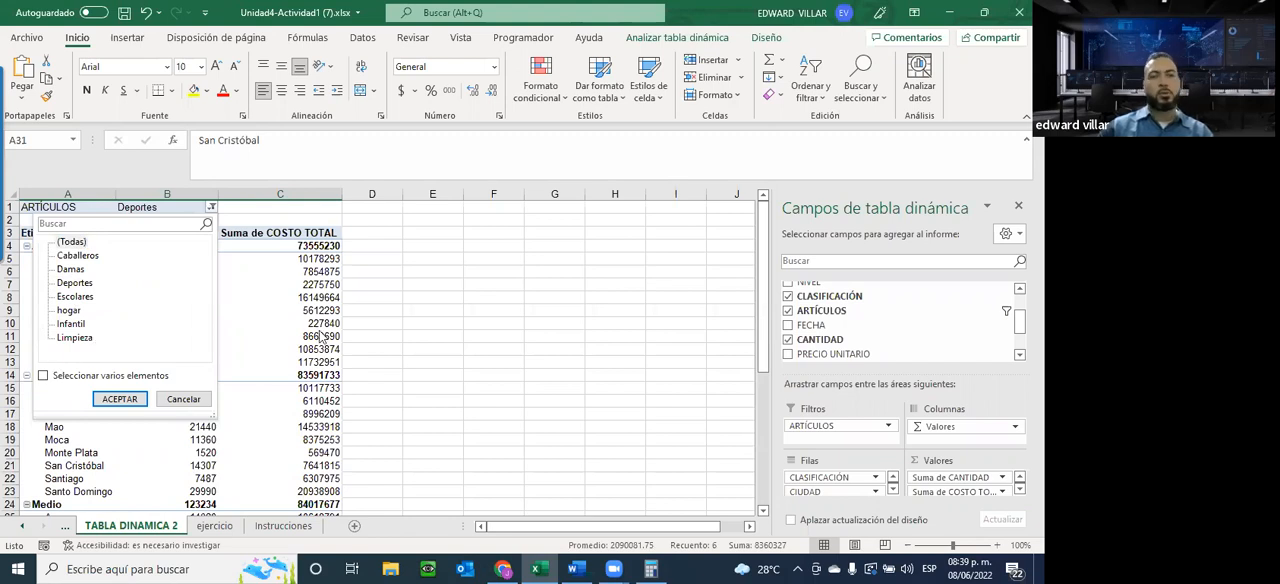
click(119, 399)
scroll(178, 367, down, 15)
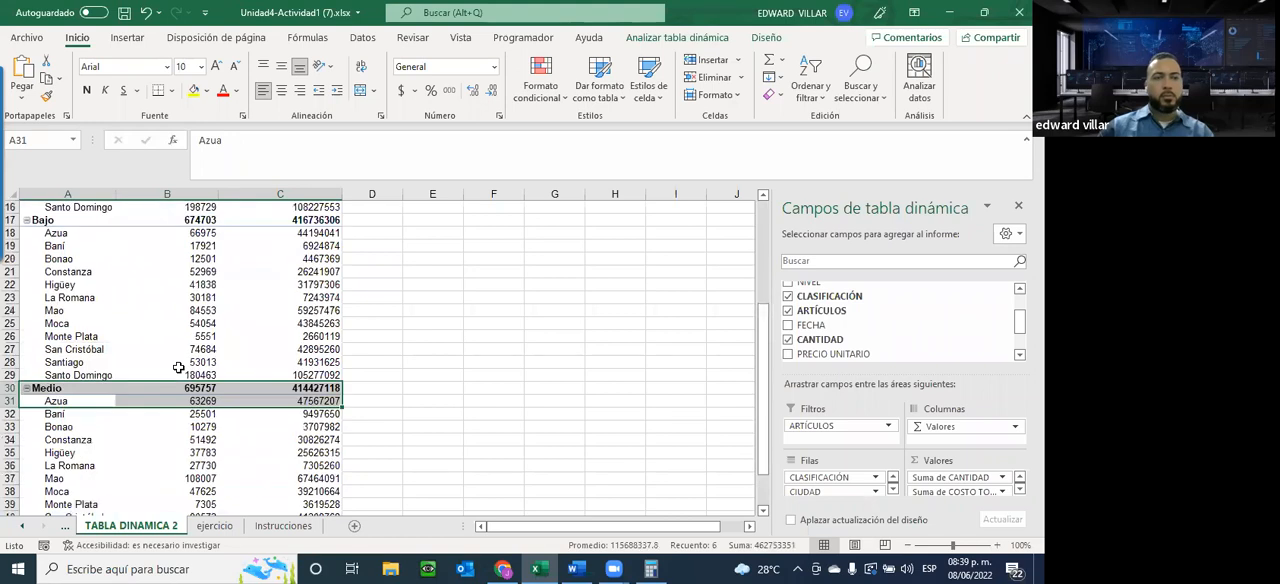
scroll(178, 368, up, 4)
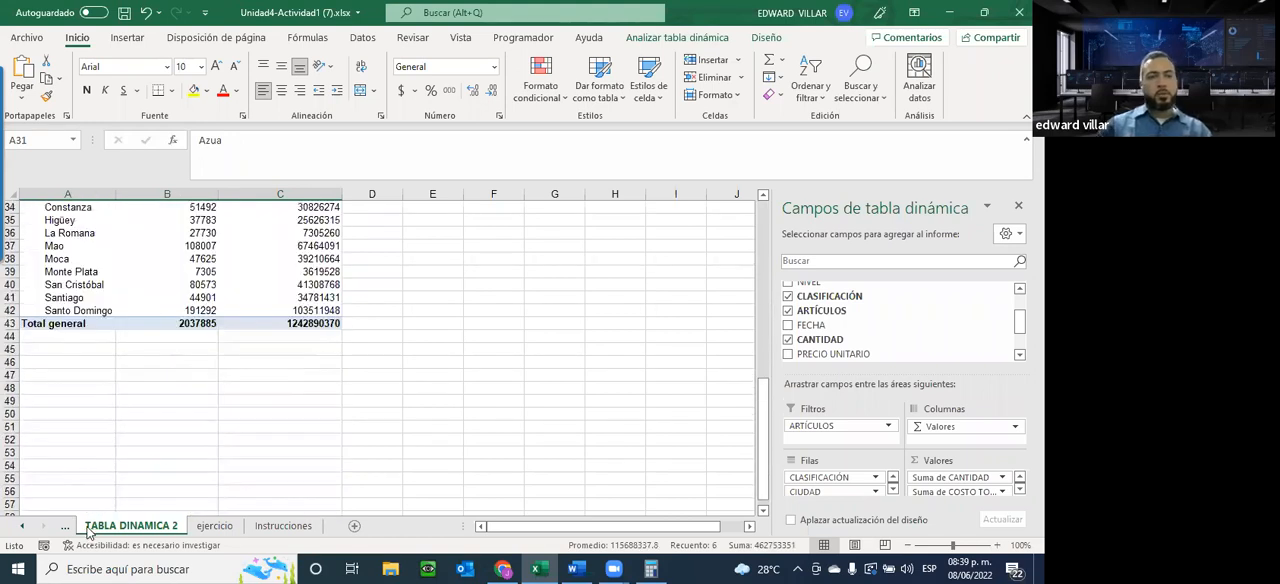
Check the TABLA DINAMICA 1 and TABLA DINAMICA 2 sheets and save the workbook
click(22, 527)
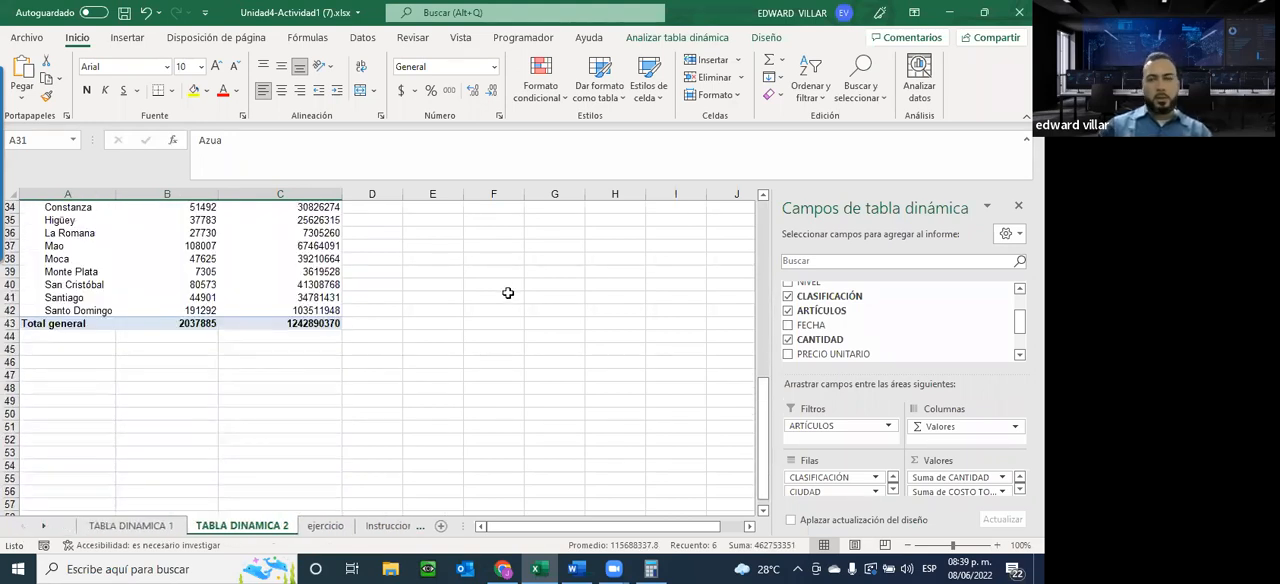
click(128, 524)
click(240, 525)
click(123, 13)
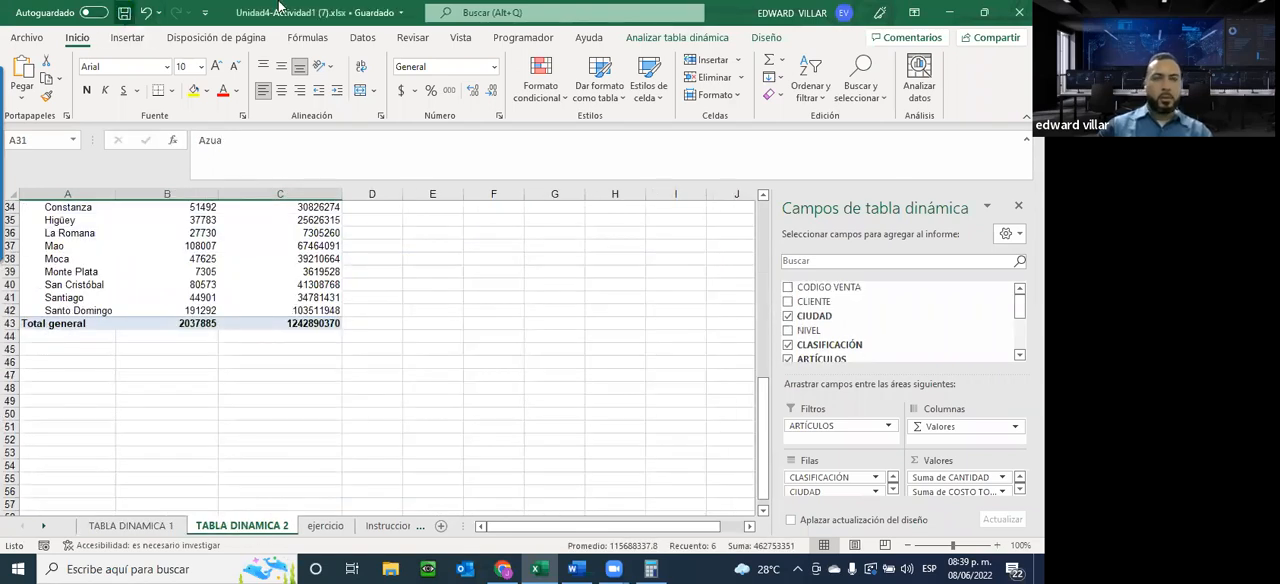
scroll(444, 315, up, 3)
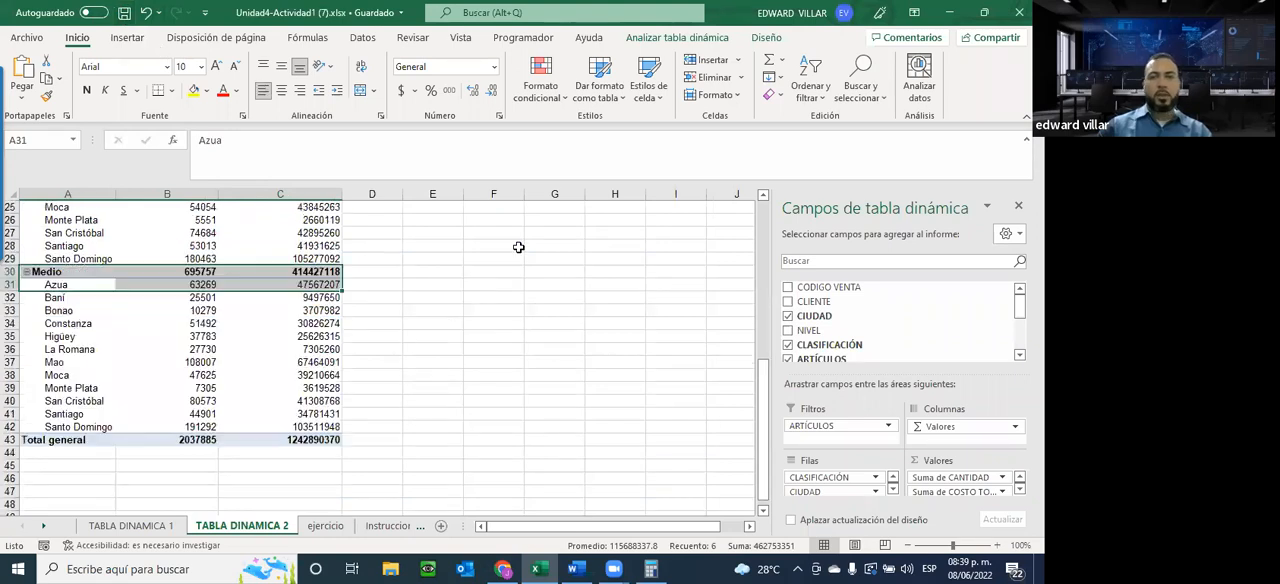
scroll(993, 28, up, 5)
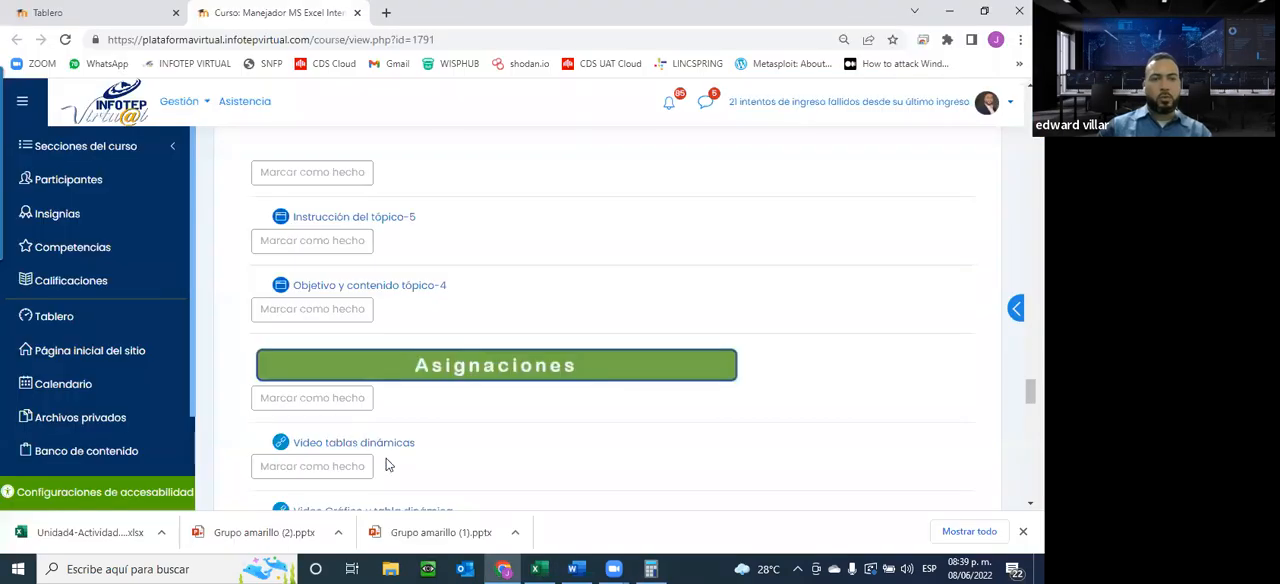
Switch to the INFOTEP course page in Chrome, download Asignación2 - unidad4 and open the downloaded Unidad4-Actividad2 workbook
scroll(371, 457, down, 5)
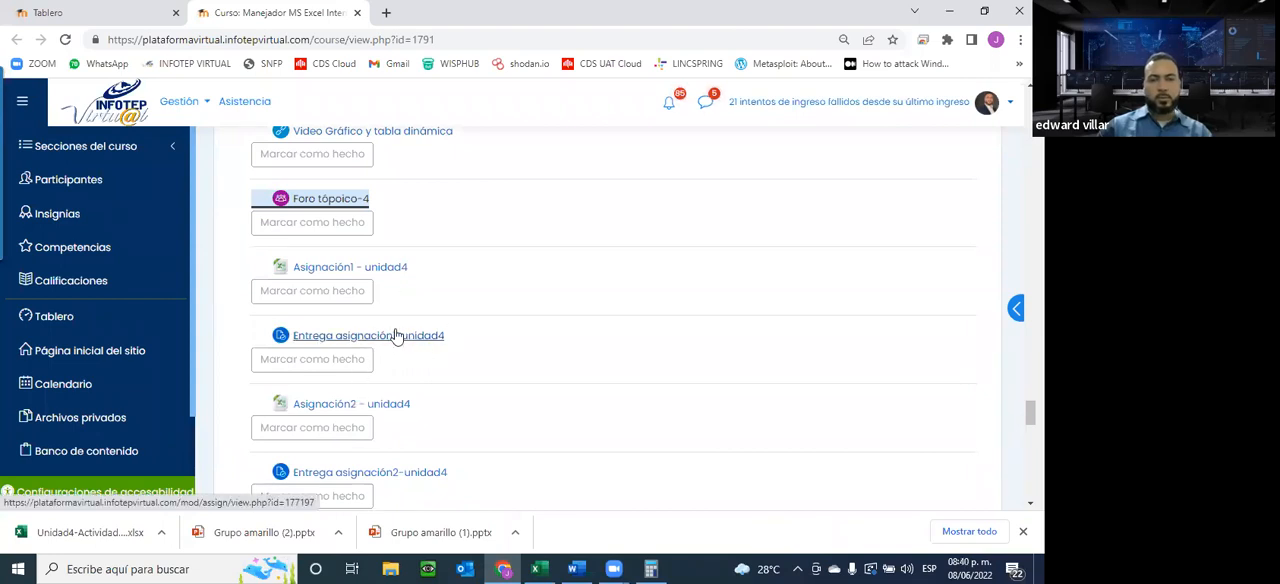
click(540, 568)
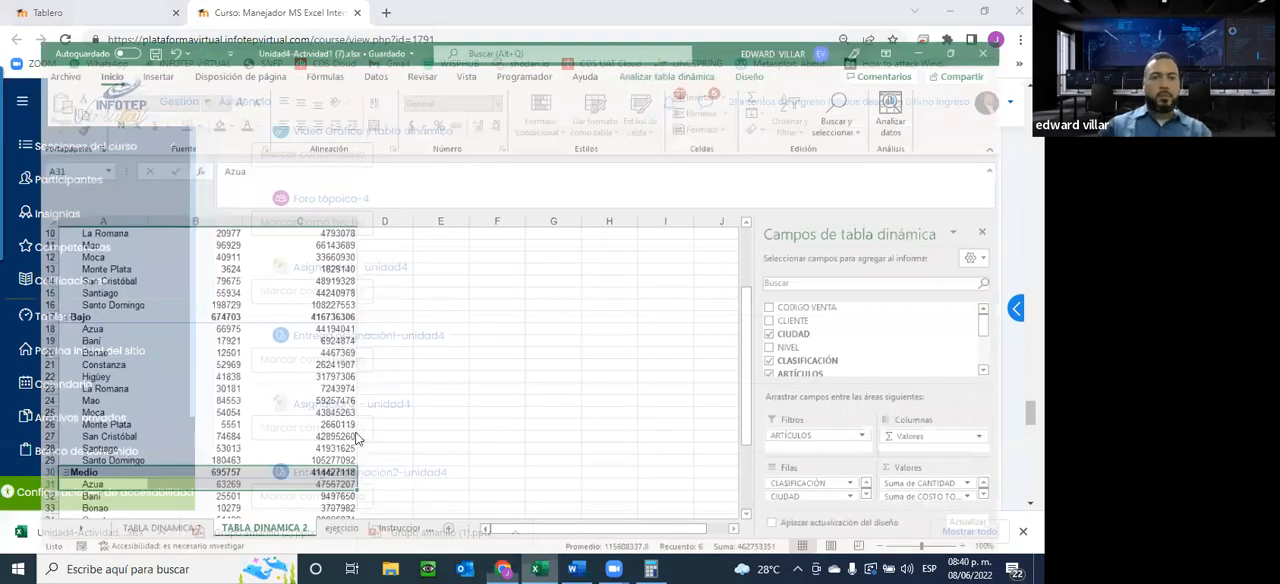
scroll(312, 244, down, 3)
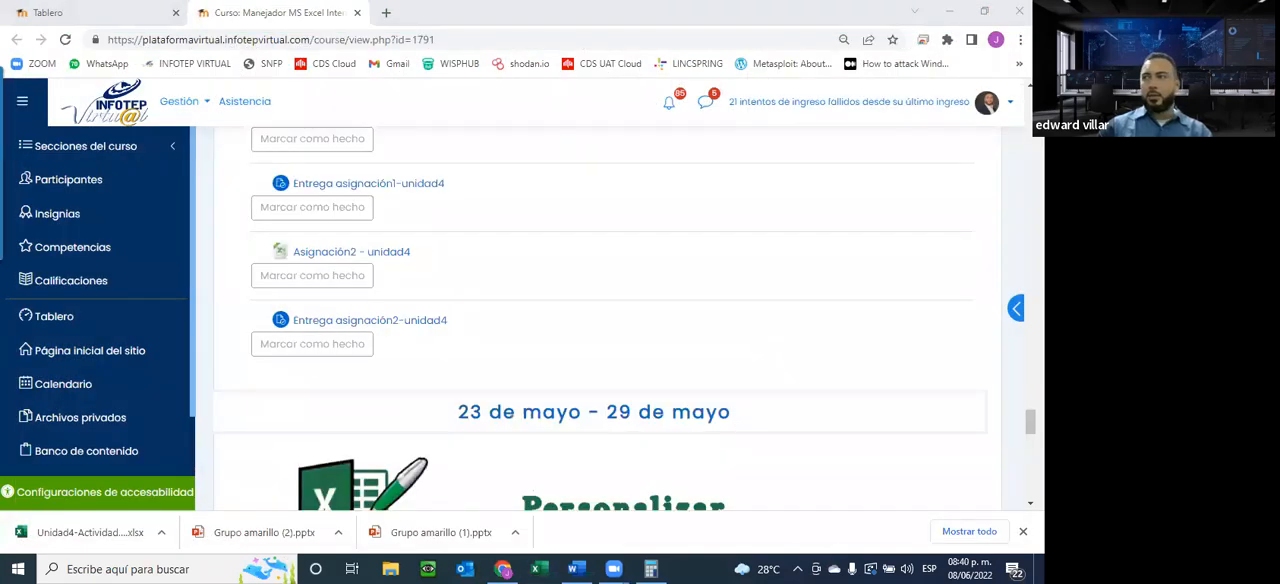
click(336, 253)
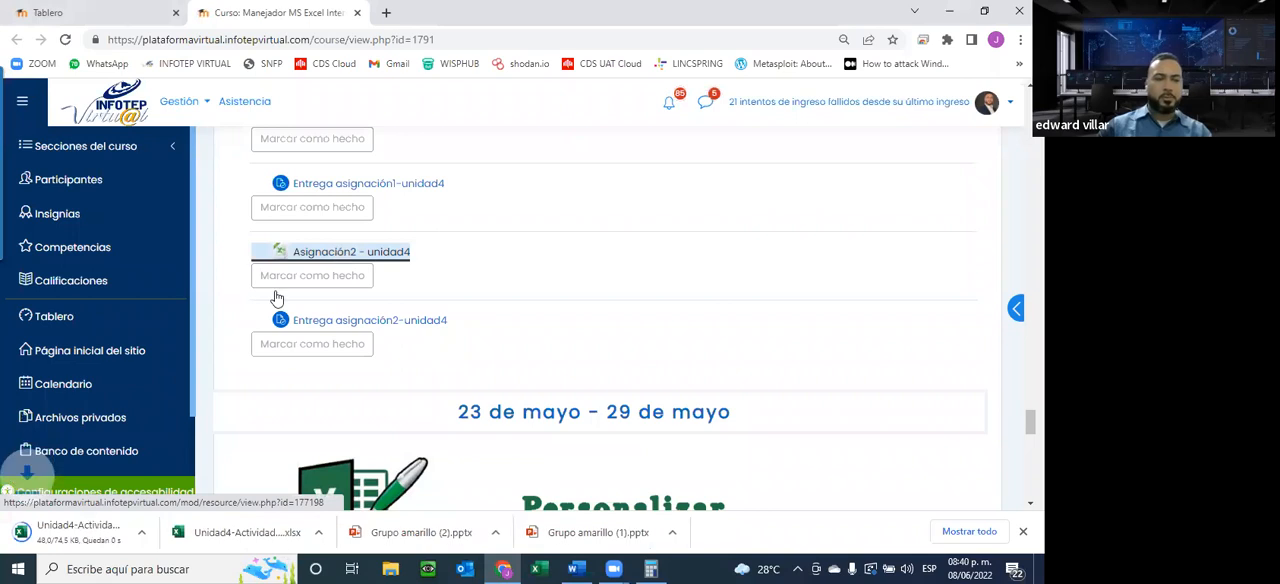
click(80, 532)
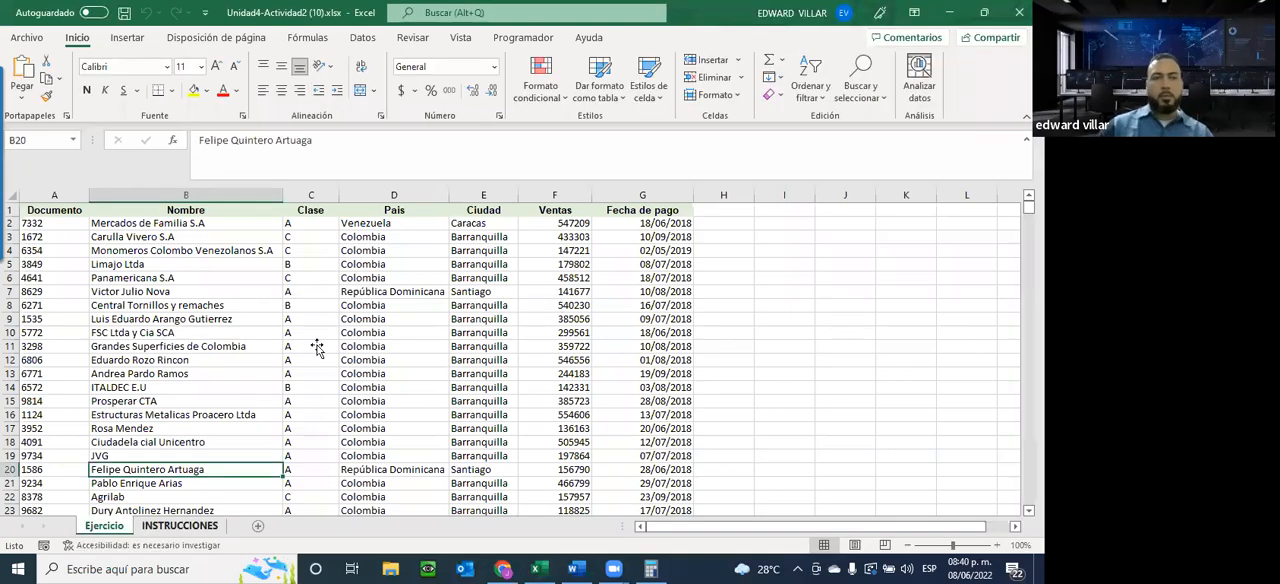
Check the INSTRUCCIONES sheet and insert a pivot chart with pivot table from the Ejercicio data on a new worksheet
key(ctrl+Page_Down)
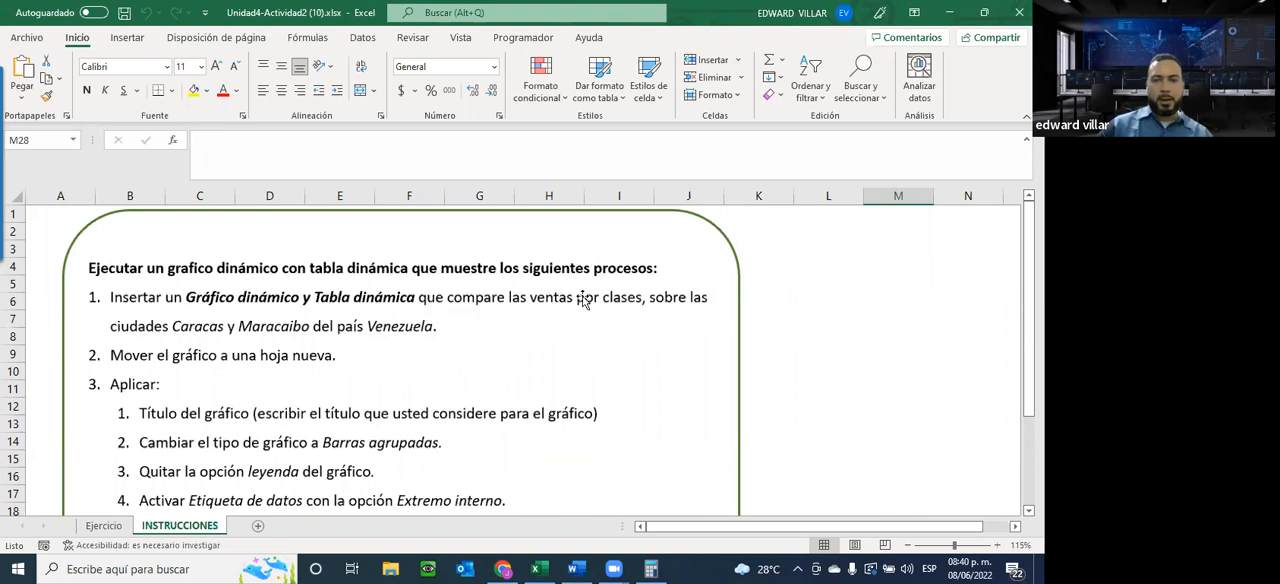
click(103, 525)
click(157, 280)
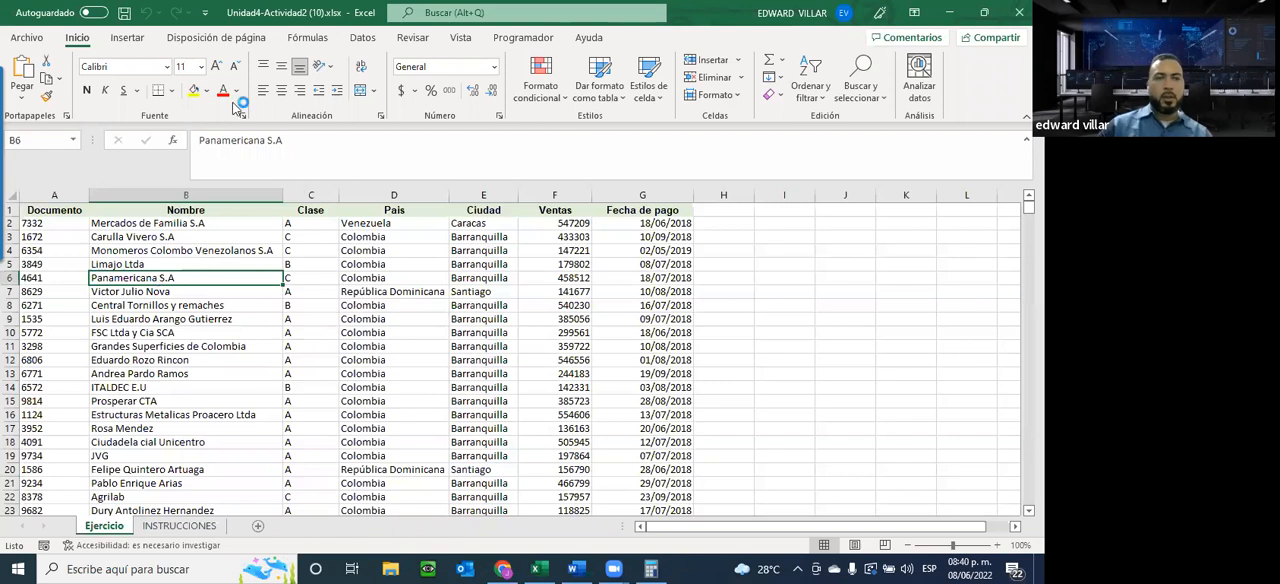
click(127, 37)
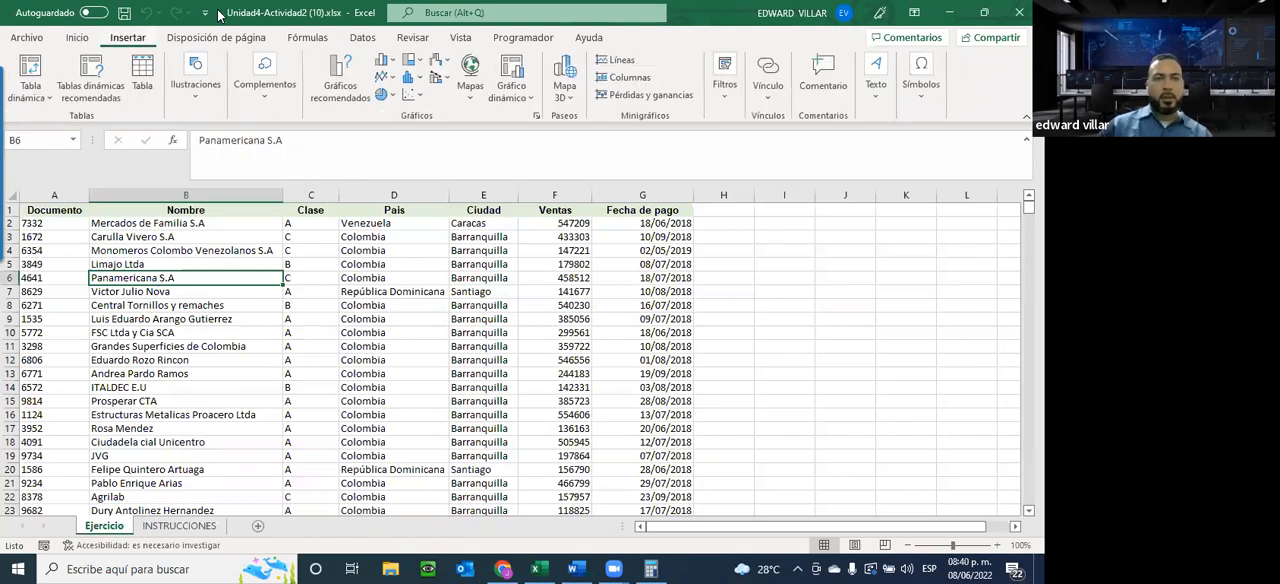
click(511, 88)
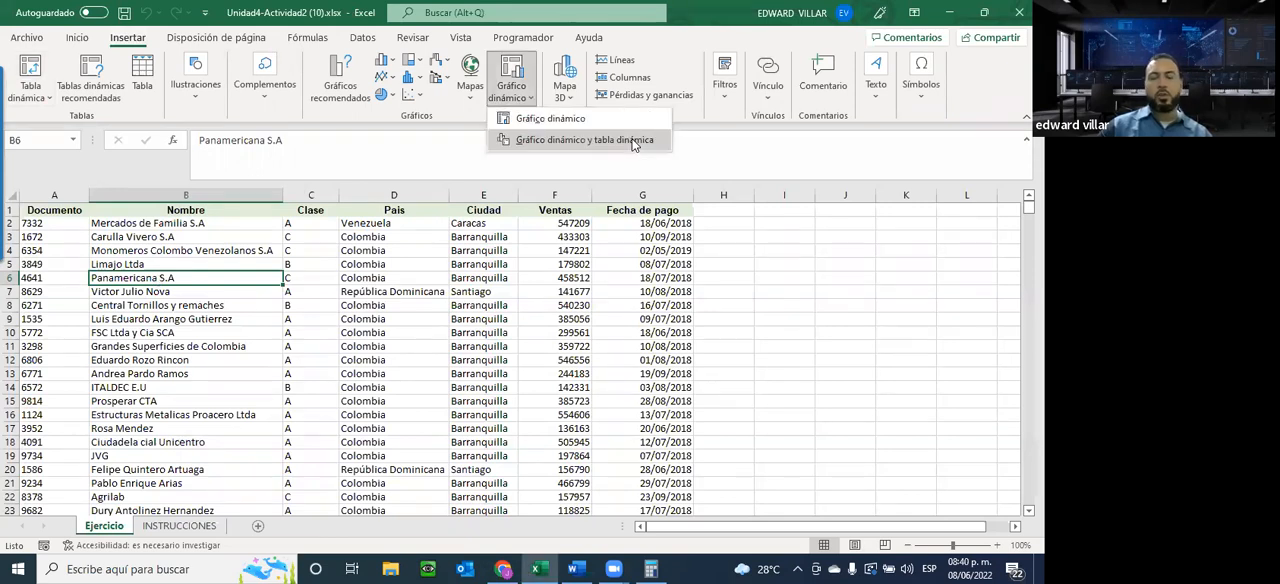
click(632, 141)
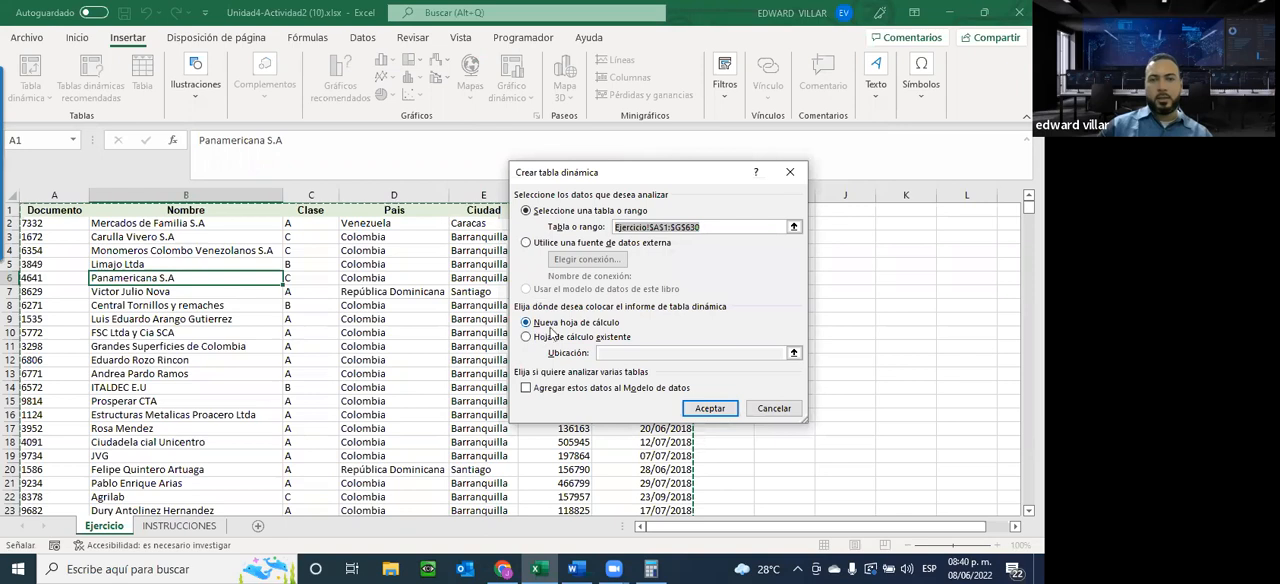
click(716, 408)
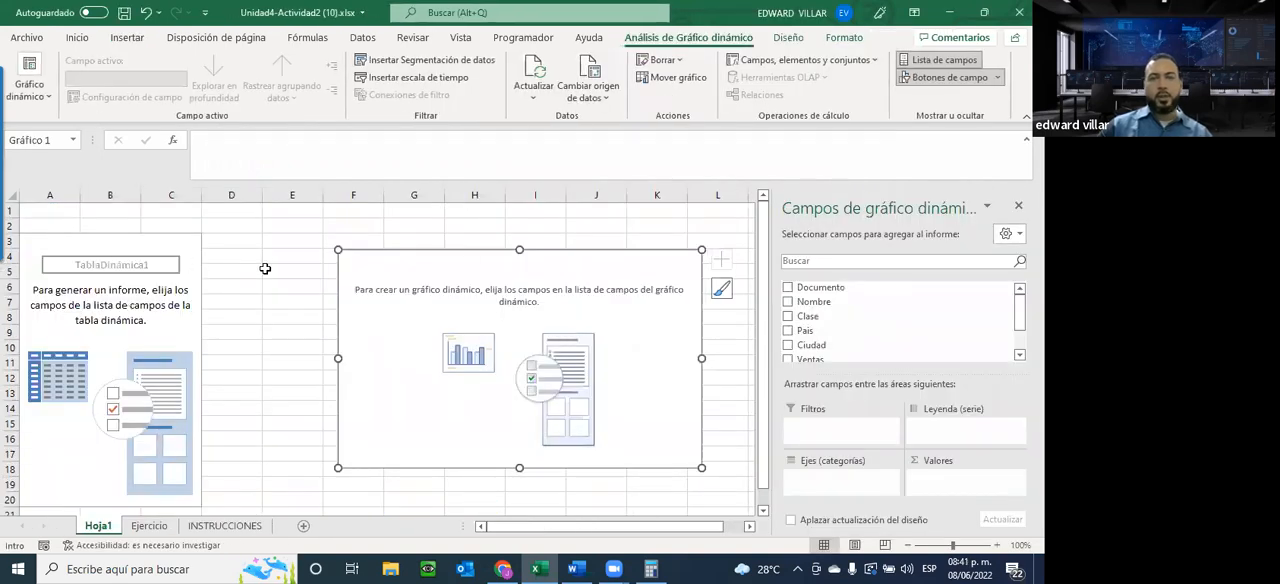
Select the empty pivot table and the empty pivot chart in turn to compare their field areas
click(68, 241)
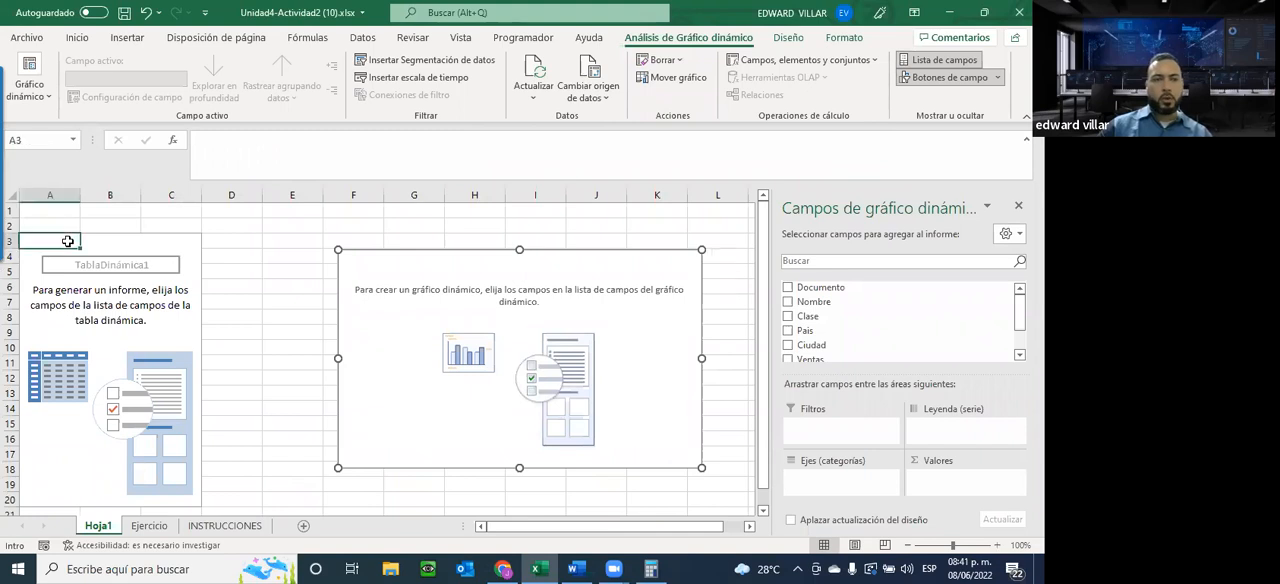
click(472, 289)
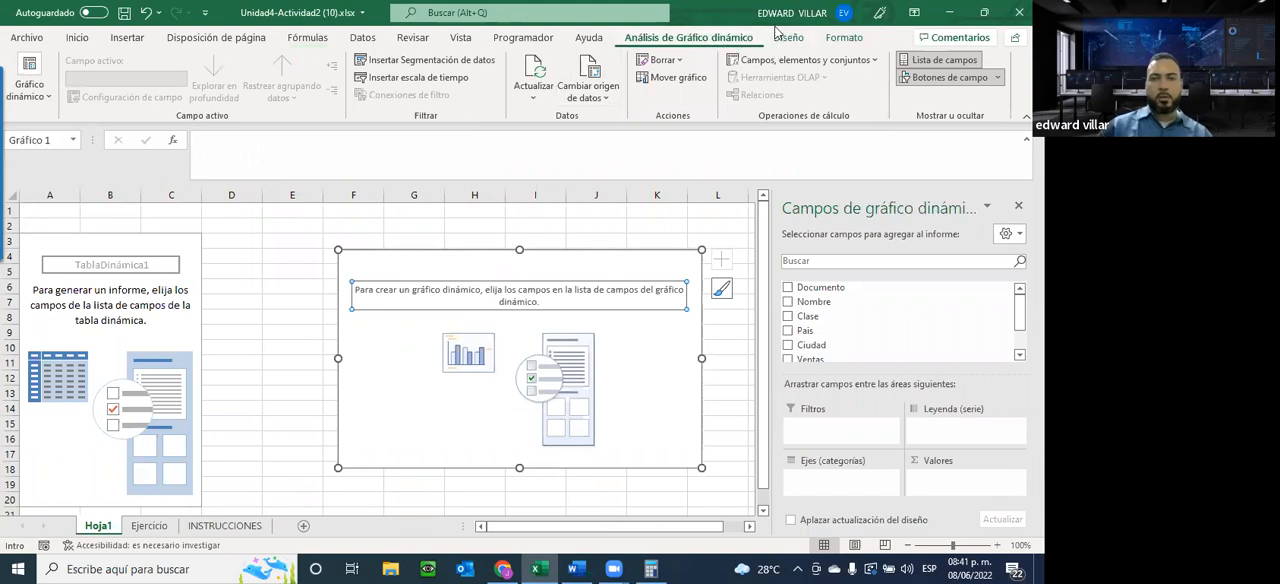
click(109, 251)
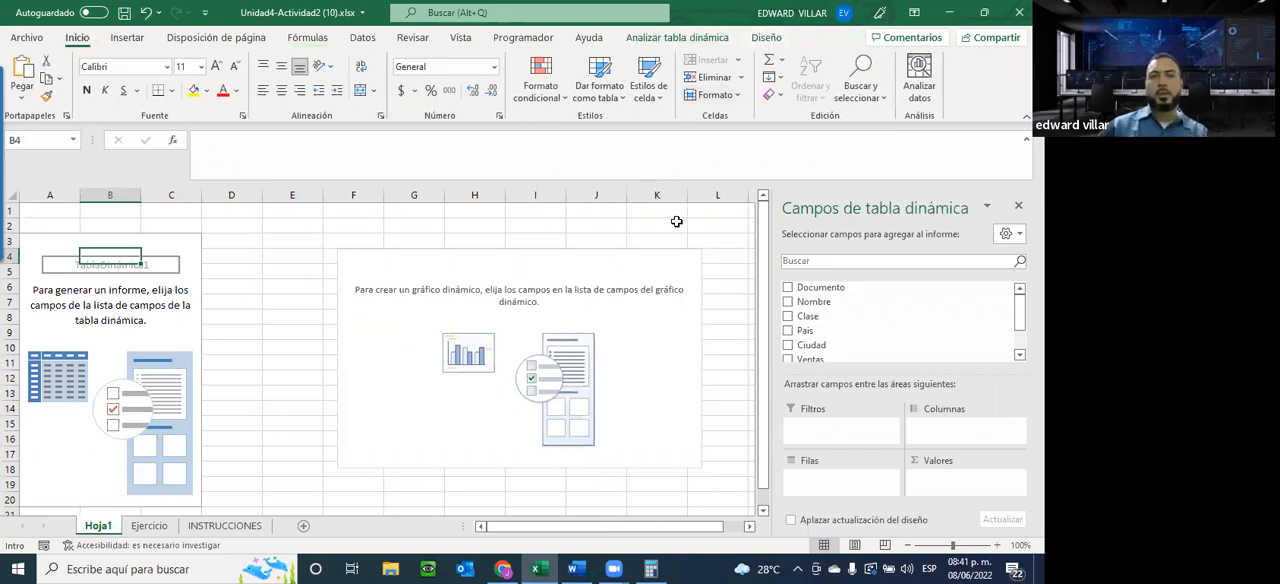
click(617, 300)
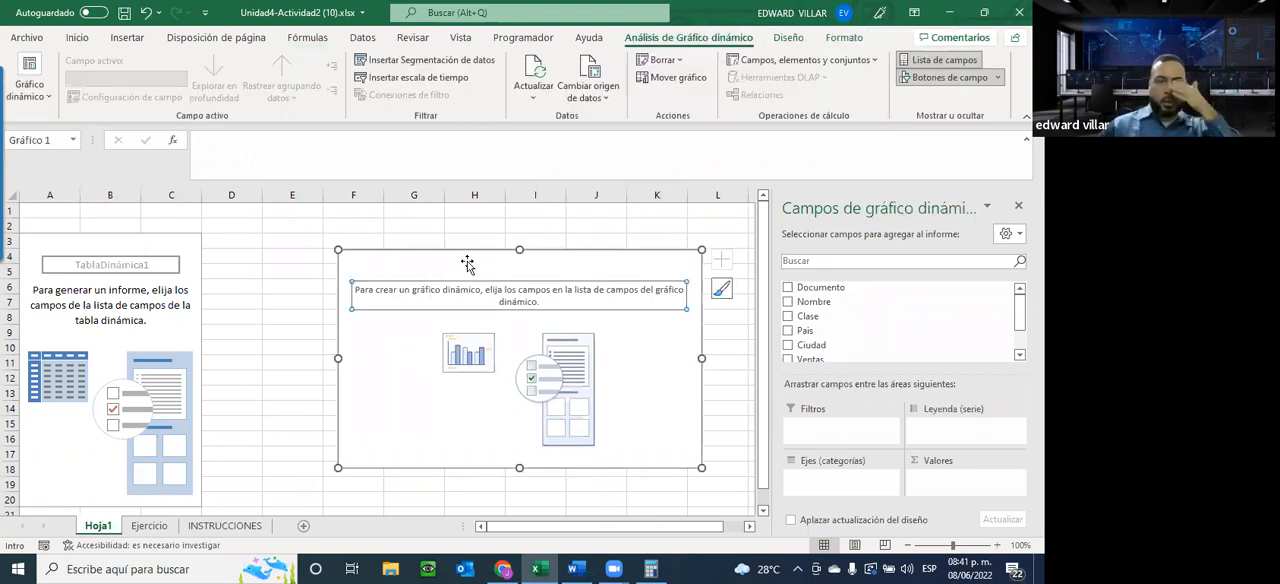
click(352, 269)
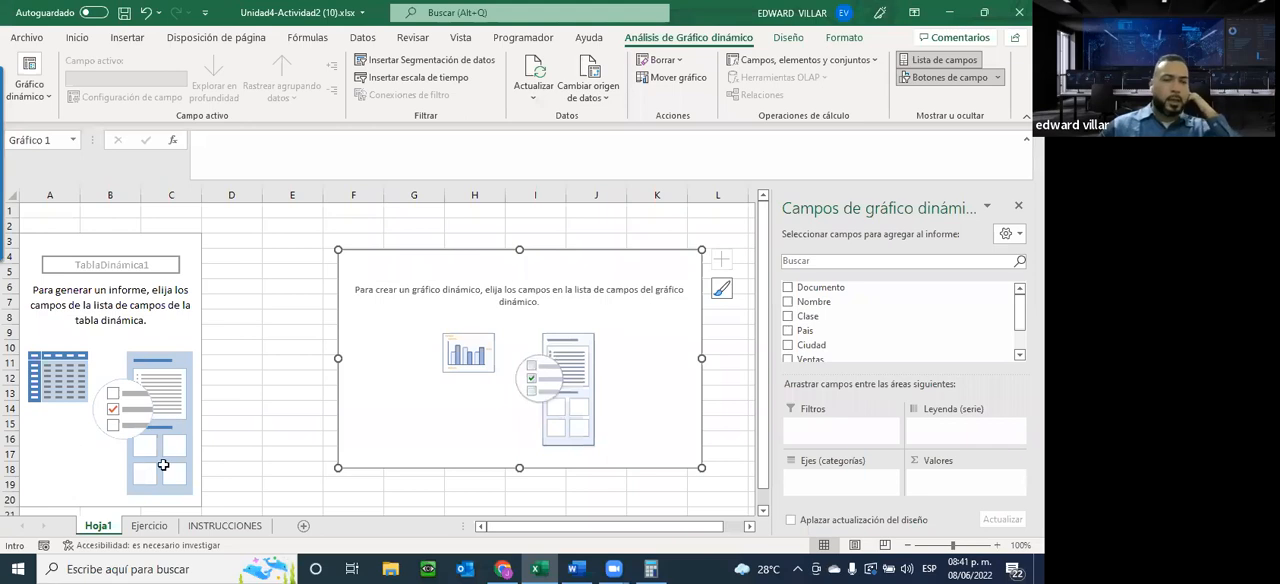
Consult the instructions and add Ventas as the values and Clase as the axis categories of the pivot chart
click(225, 526)
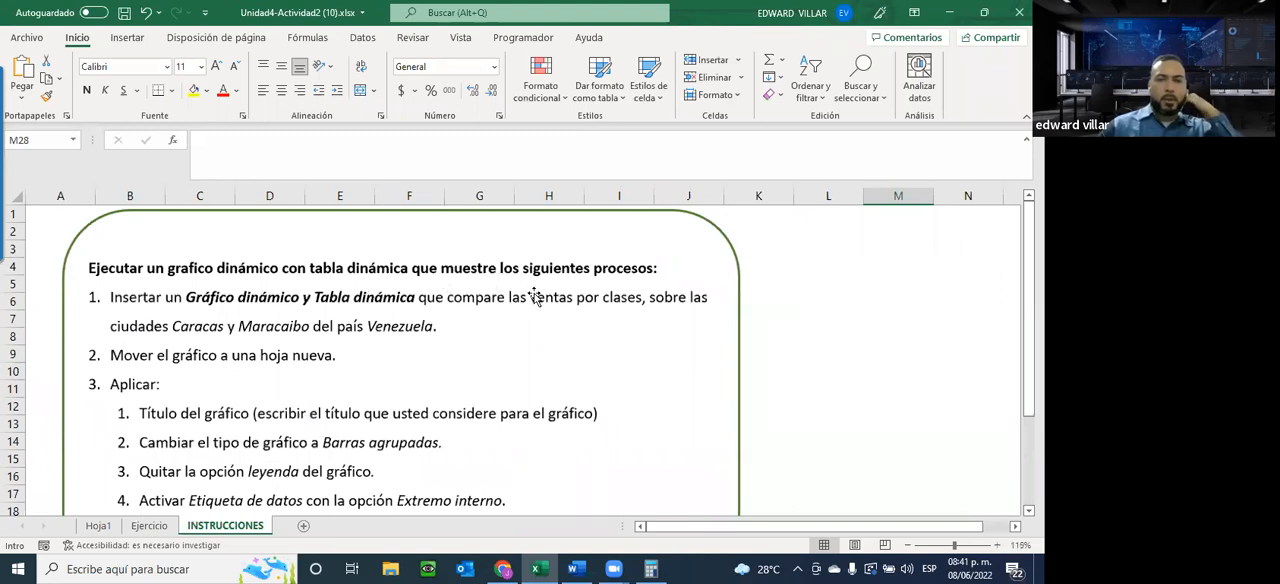
click(98, 526)
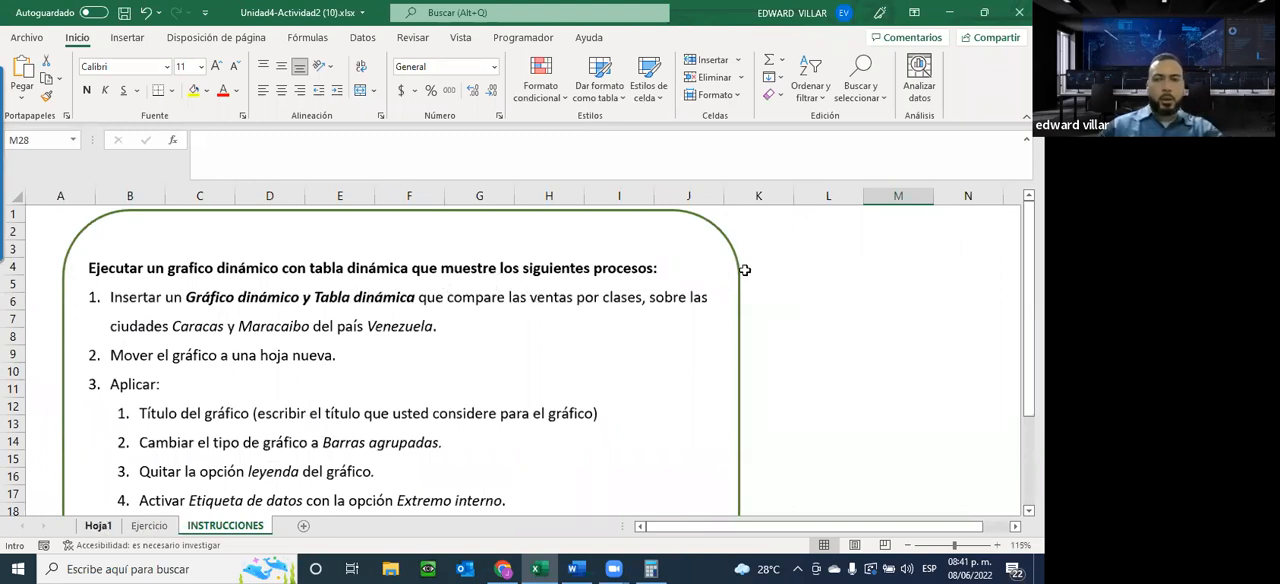
scroll(822, 322, down, 1)
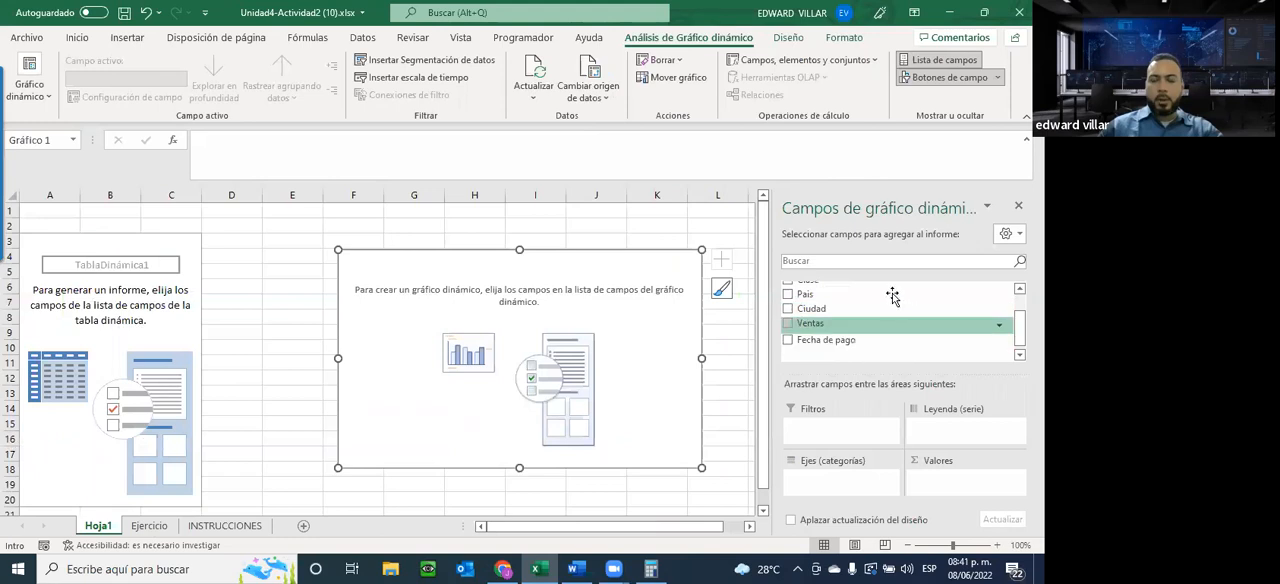
click(808, 323)
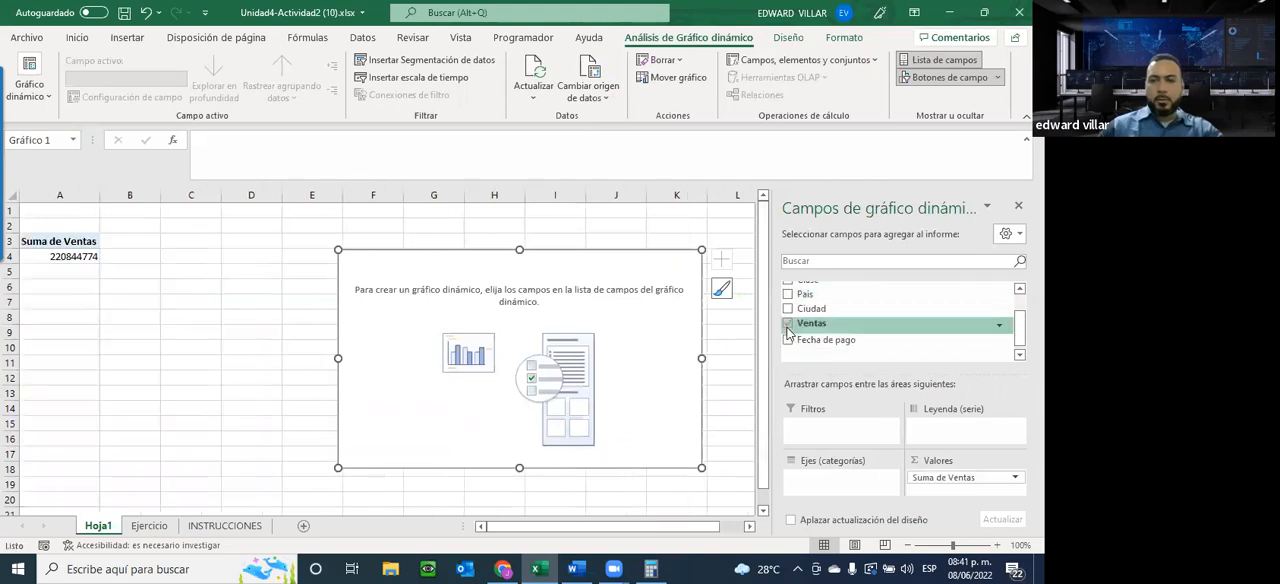
scroll(812, 345, up, 1)
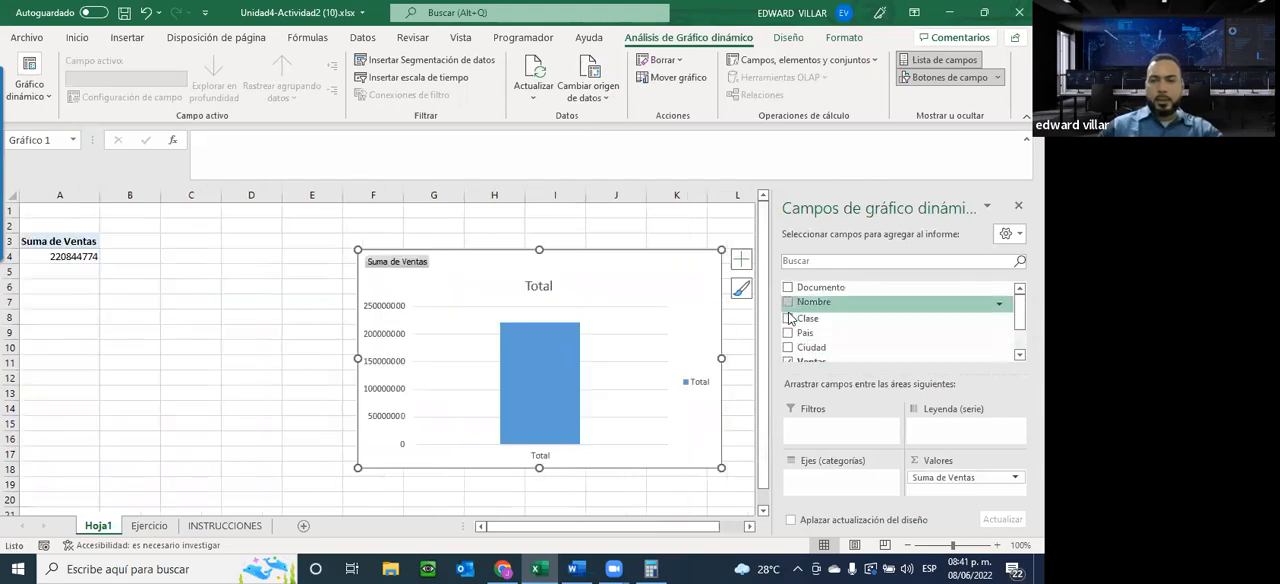
click(788, 316)
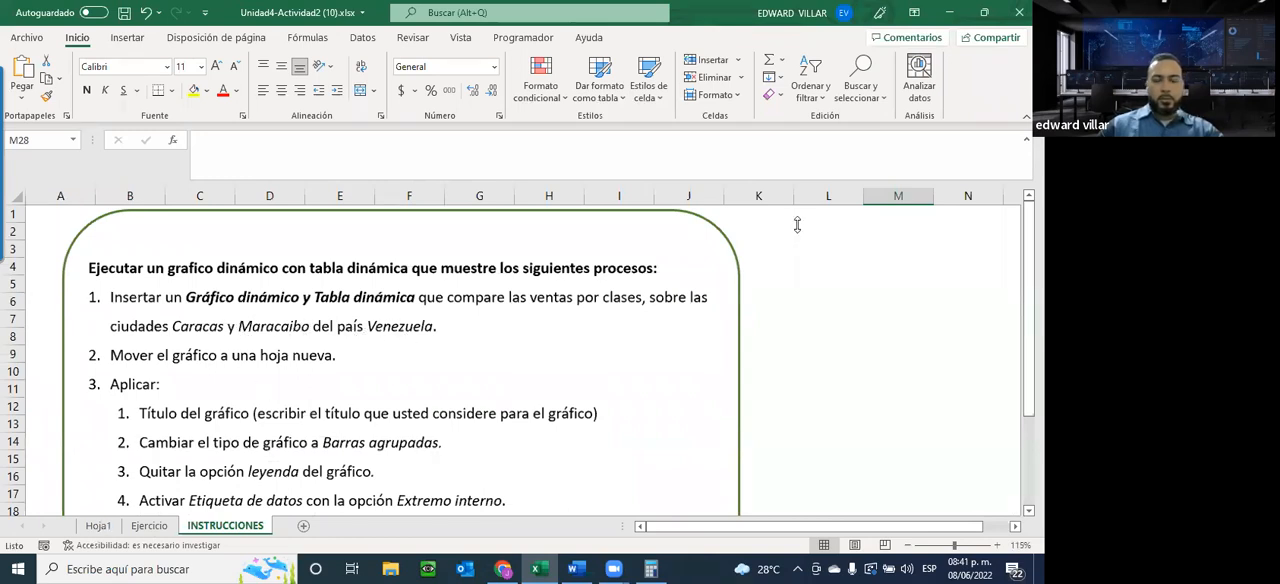
Add the Ciudad field to the pivot chart on Hoja1 and place it in the legend series
click(98, 526)
scroll(831, 345, down, 2)
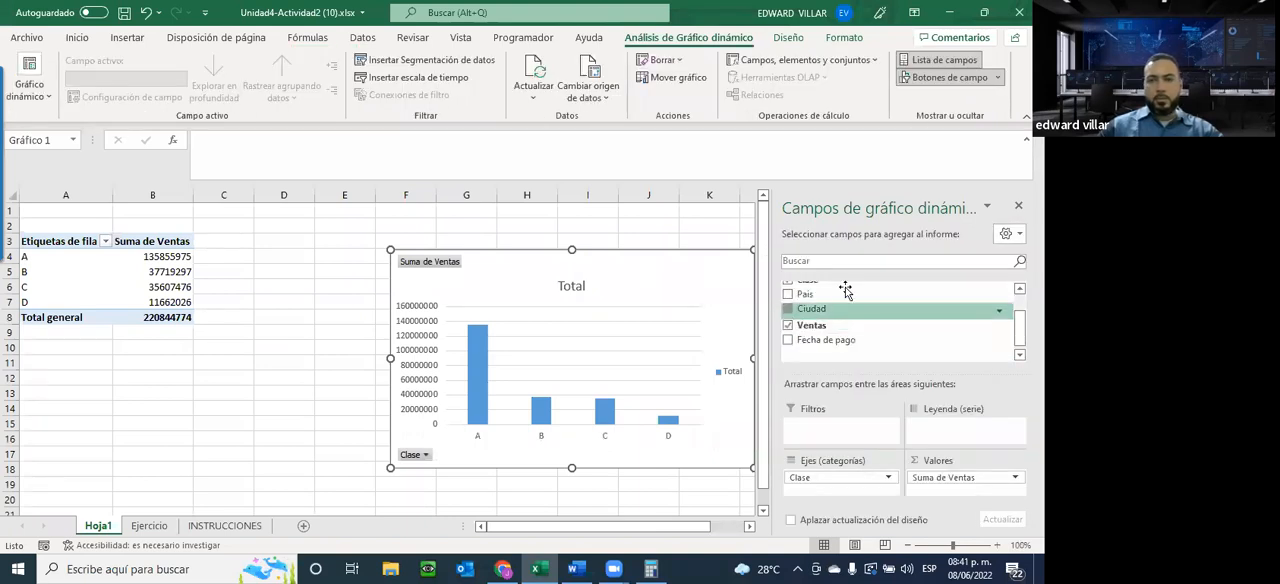
click(845, 308)
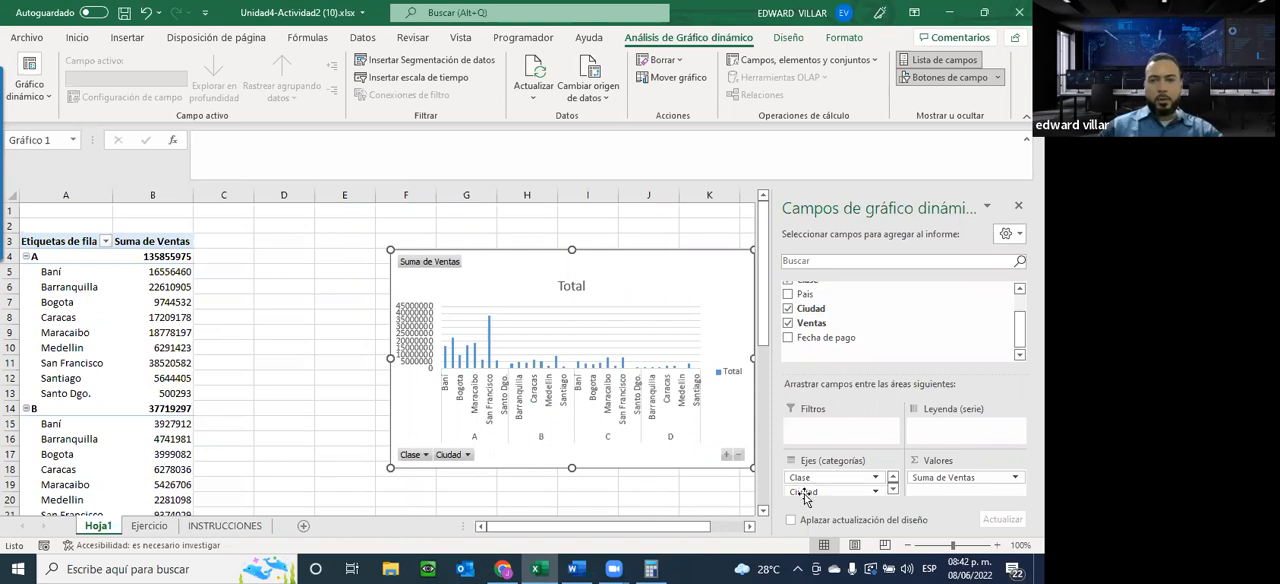
drag(808, 497, 941, 431)
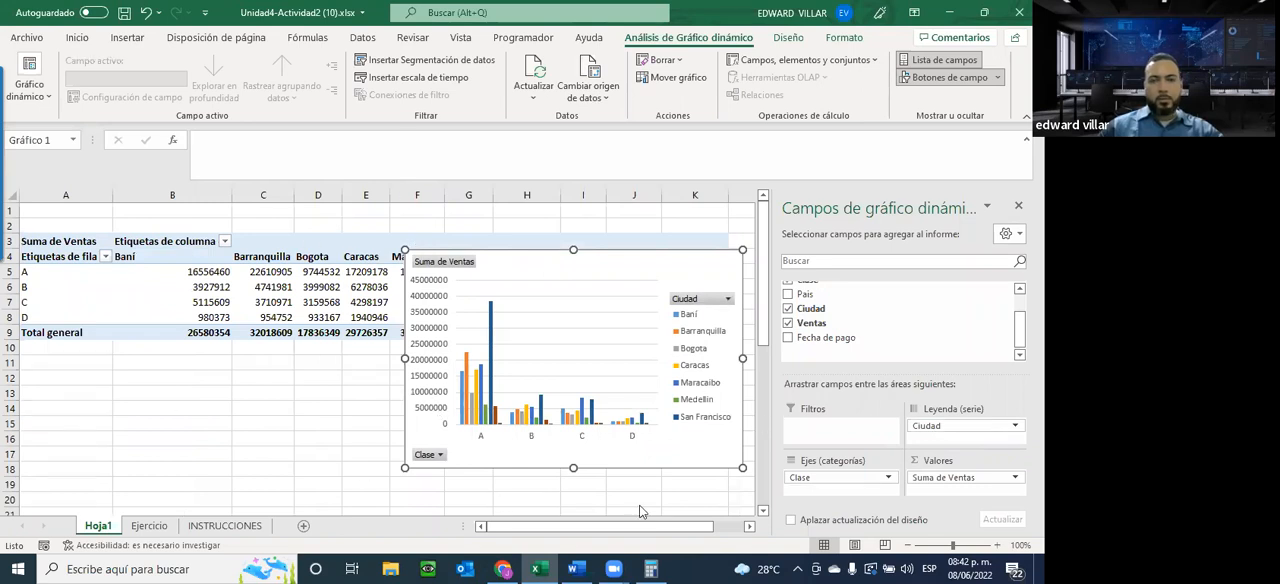
Reposition the pivot chart slightly, then move Ciudad to the axis categories and back to the legend series
mouse_move(651, 568)
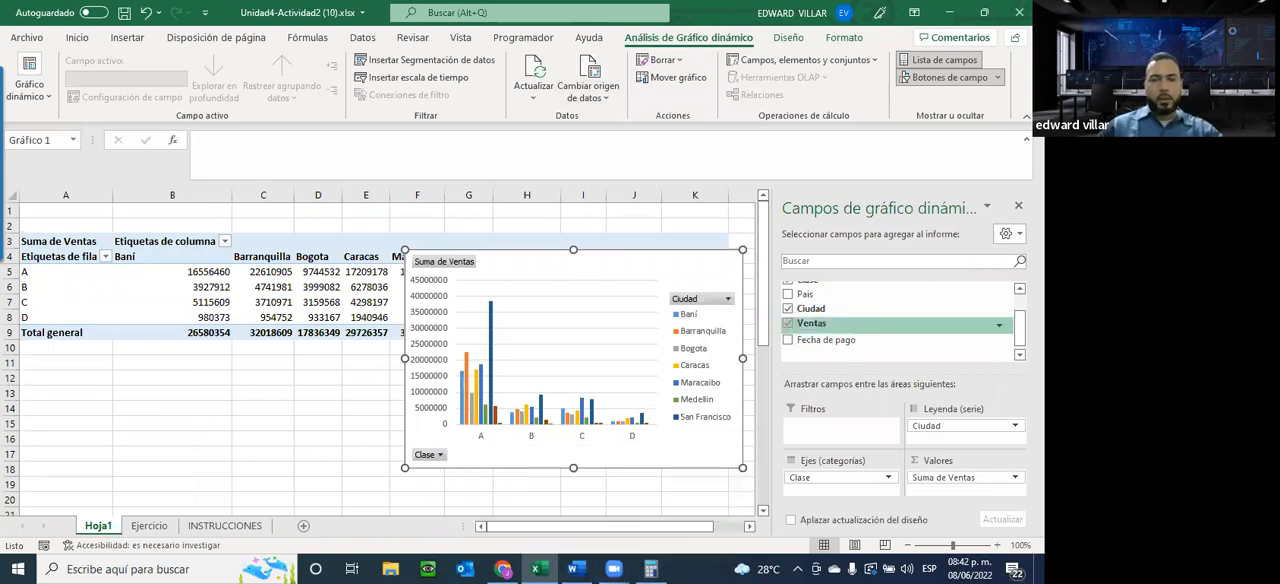
drag(690, 309, 665, 325)
drag(970, 427, 842, 487)
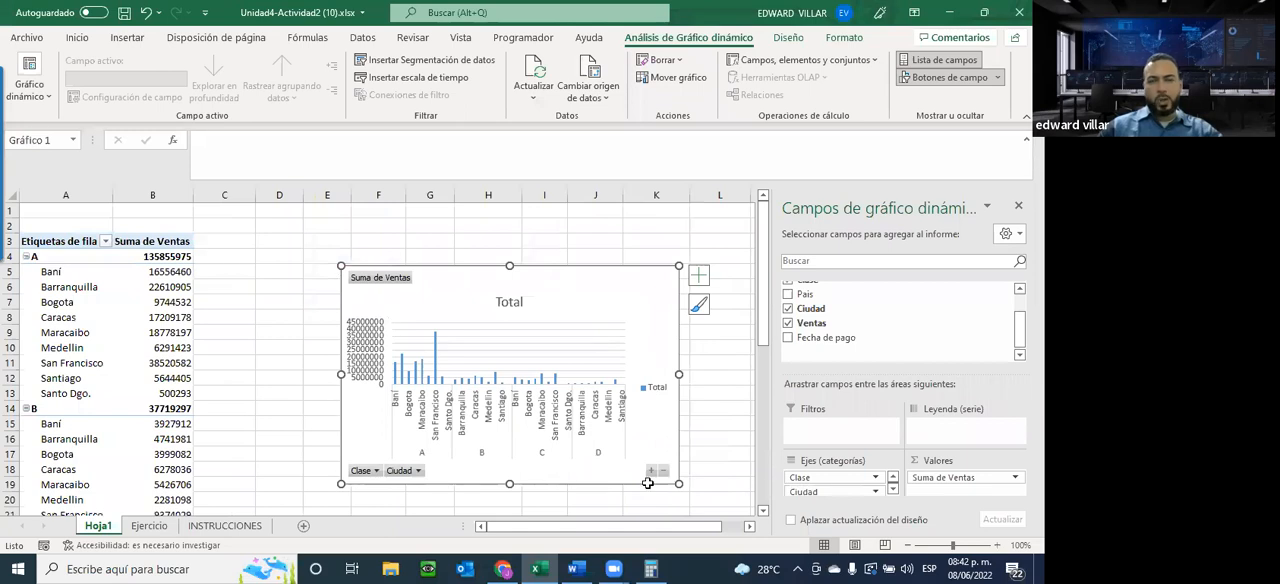
drag(812, 494, 975, 426)
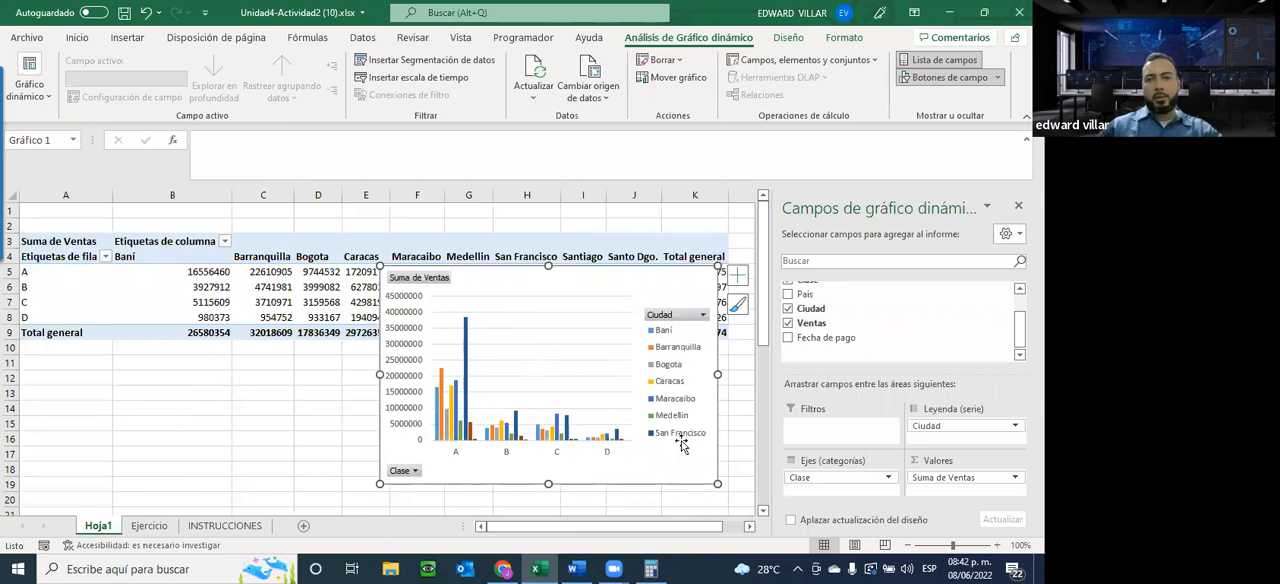
Filter the chart's Ciudad field to show only Caracas and Maracaibo
click(700, 315)
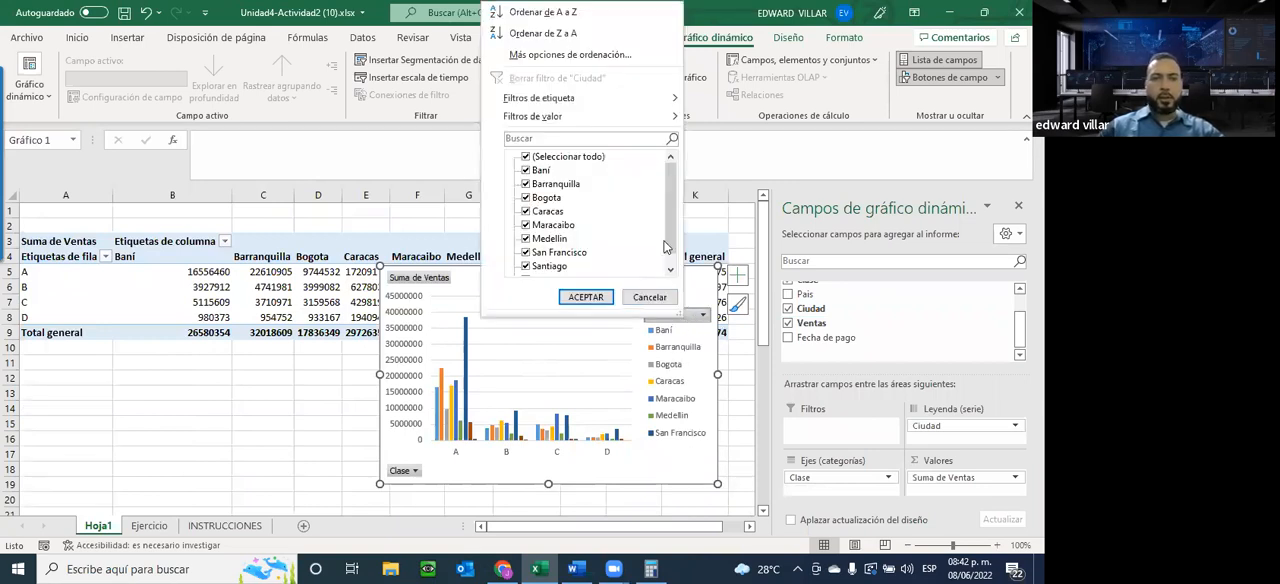
click(527, 157)
click(527, 212)
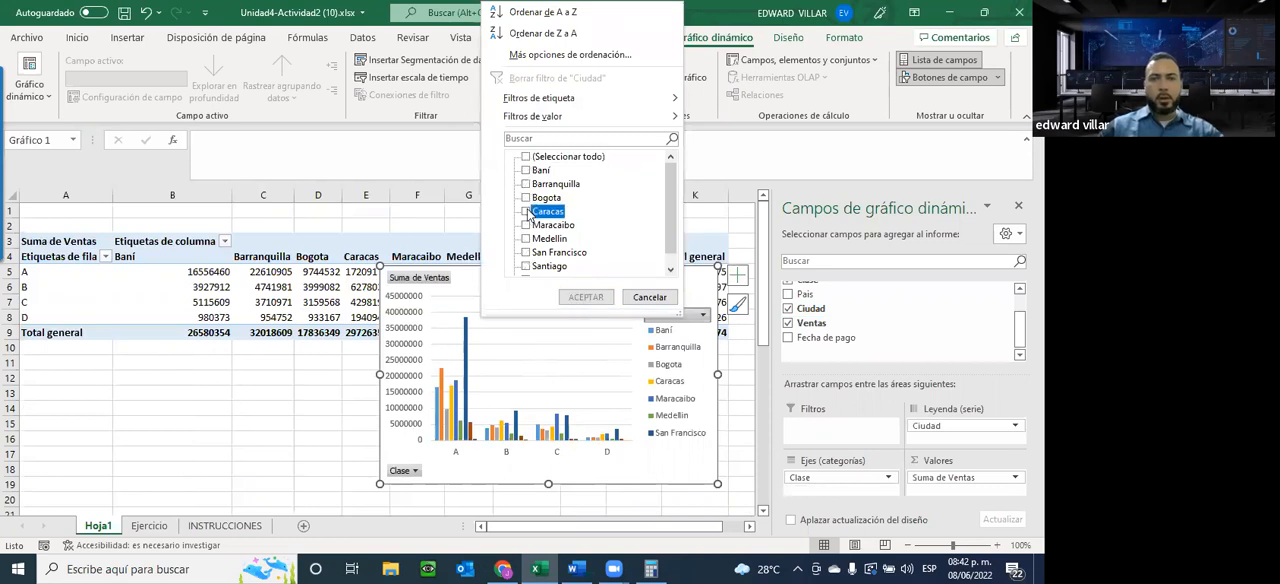
click(526, 225)
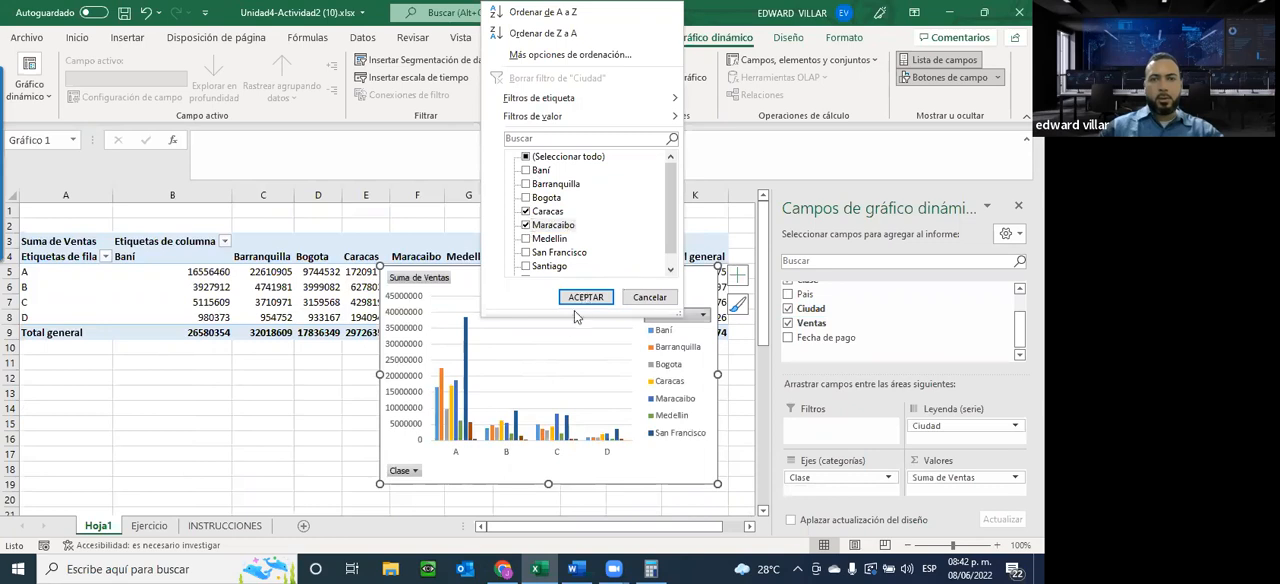
click(585, 298)
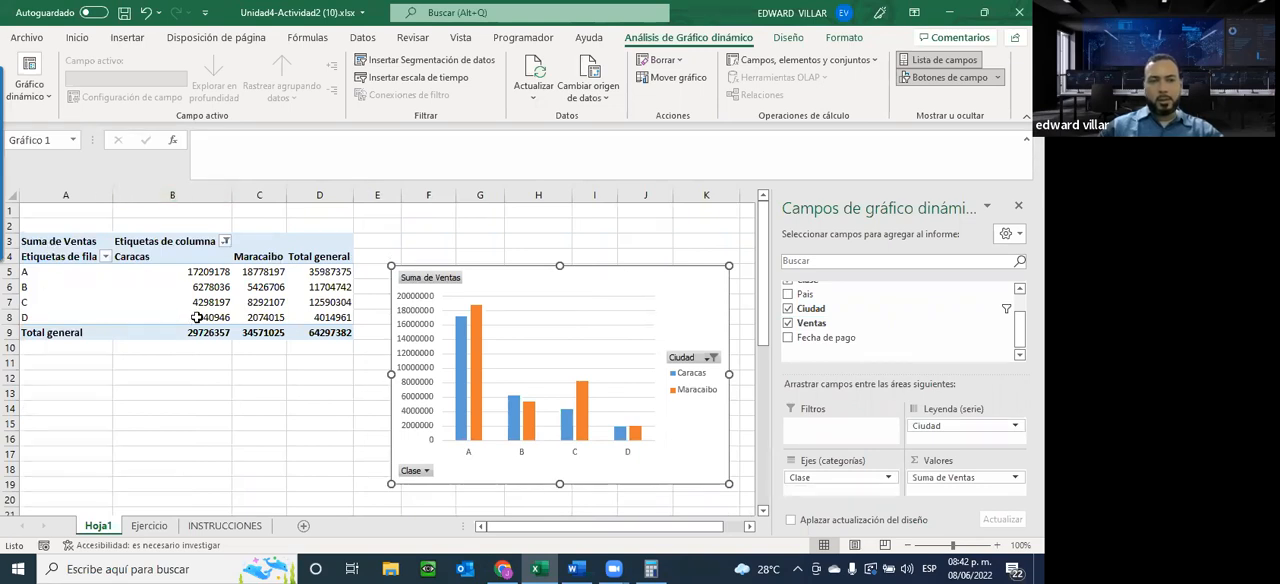
Filter the pivot table's row labels to show only classes B and C
click(106, 257)
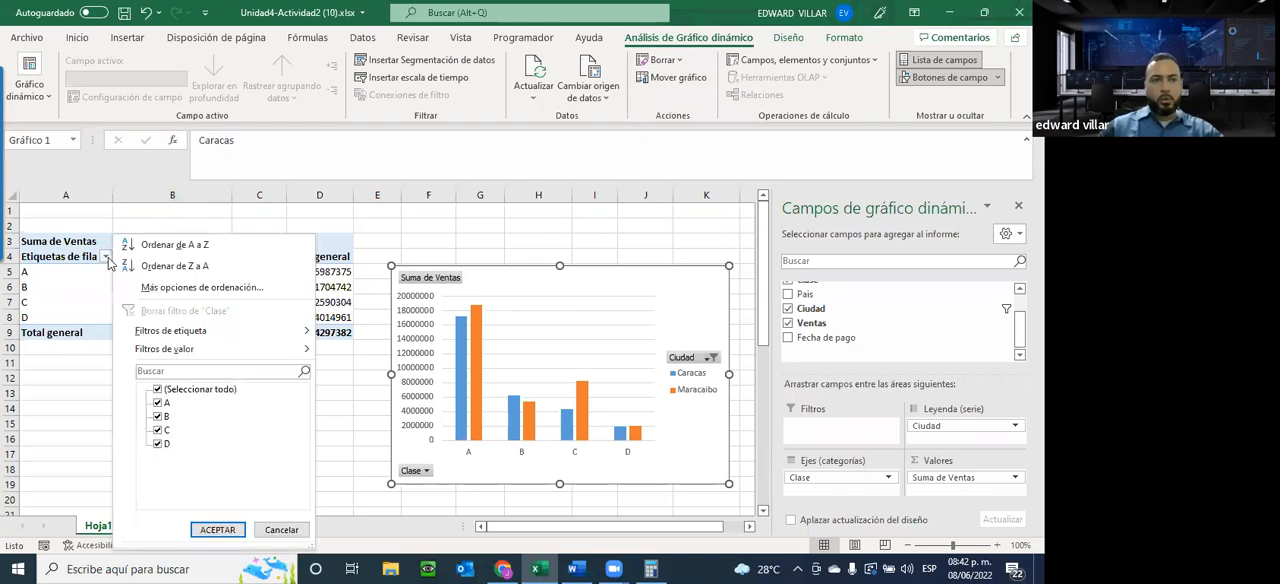
click(158, 390)
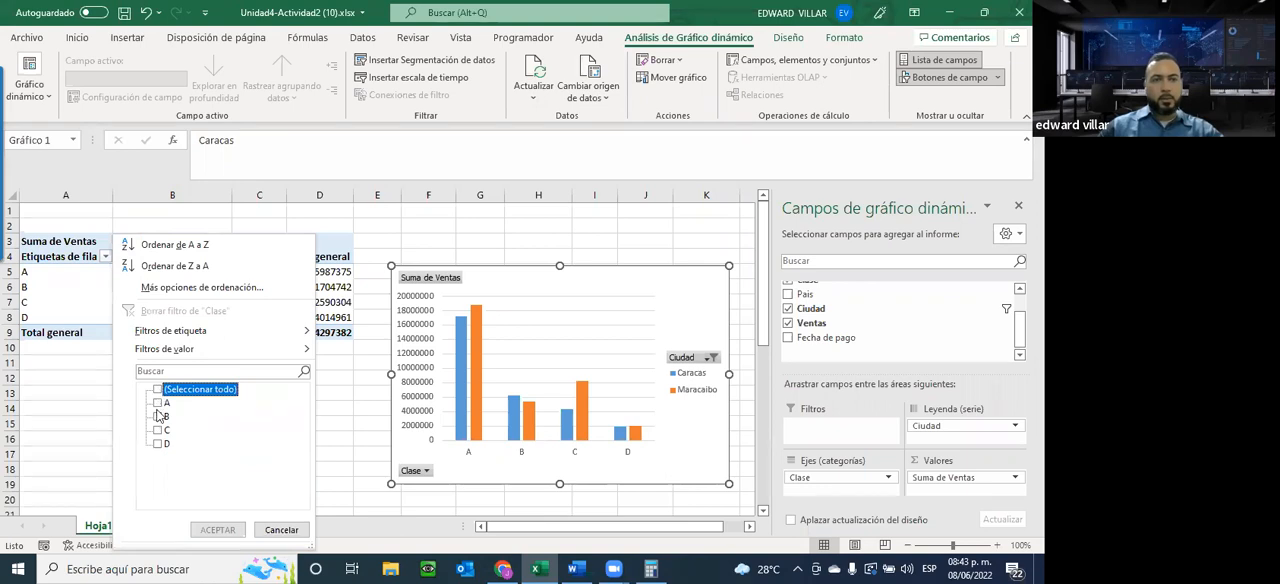
click(157, 416)
click(157, 430)
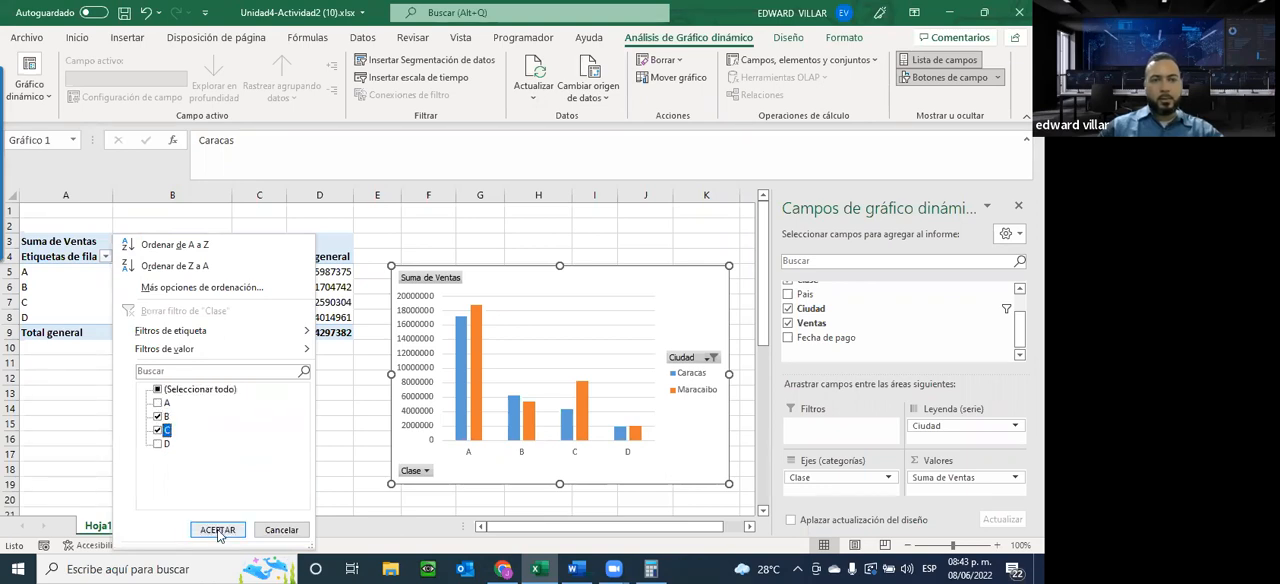
click(218, 531)
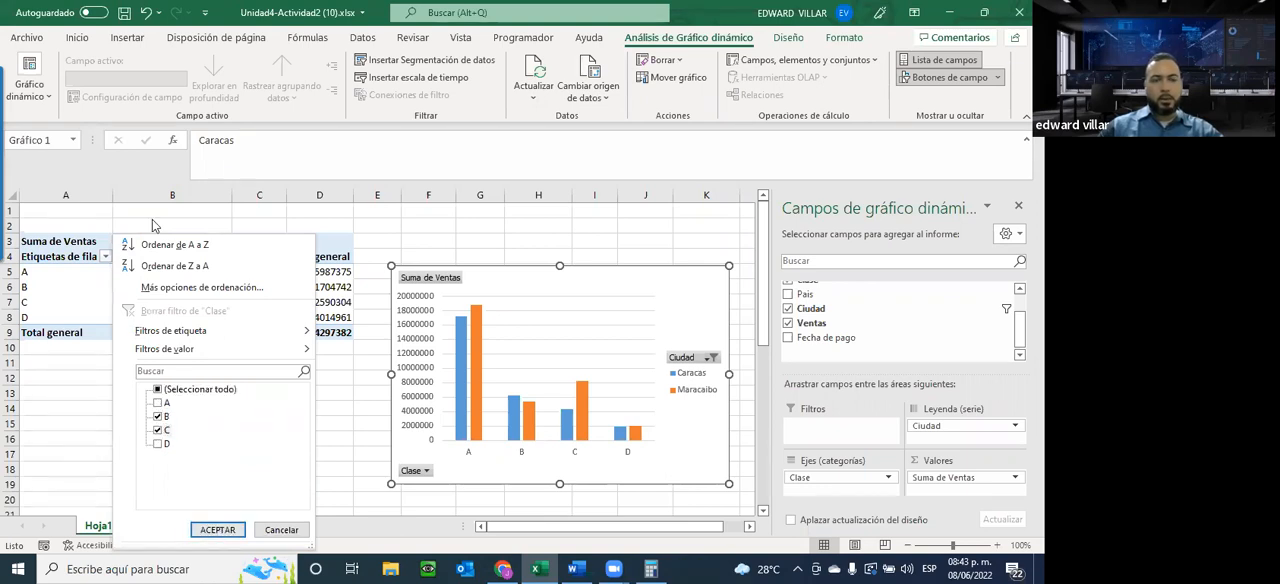
click(227, 530)
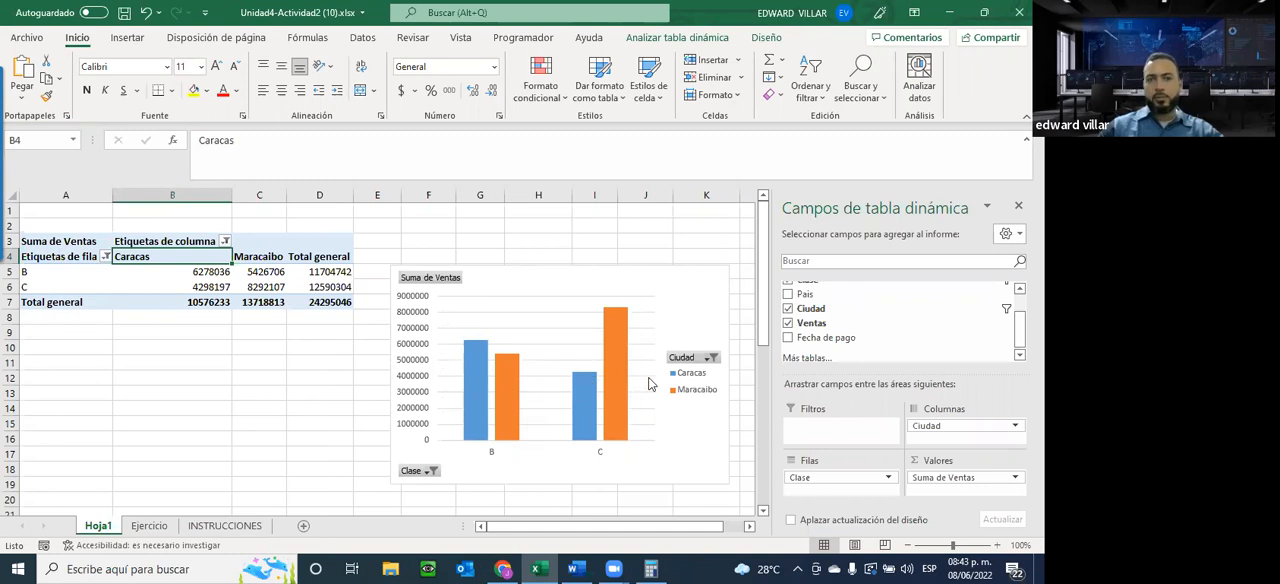
Check the INSTRUCCIONES sheet and add the País field as a report filter for the pivot table on Hoja1
click(222, 526)
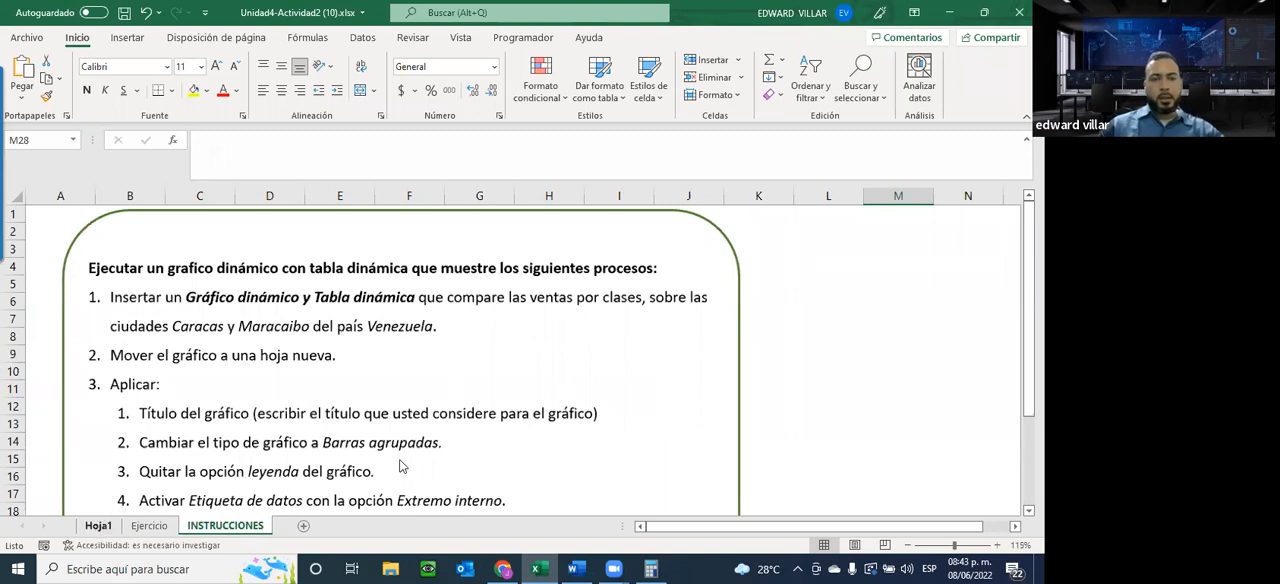
click(98, 526)
drag(808, 298, 815, 430)
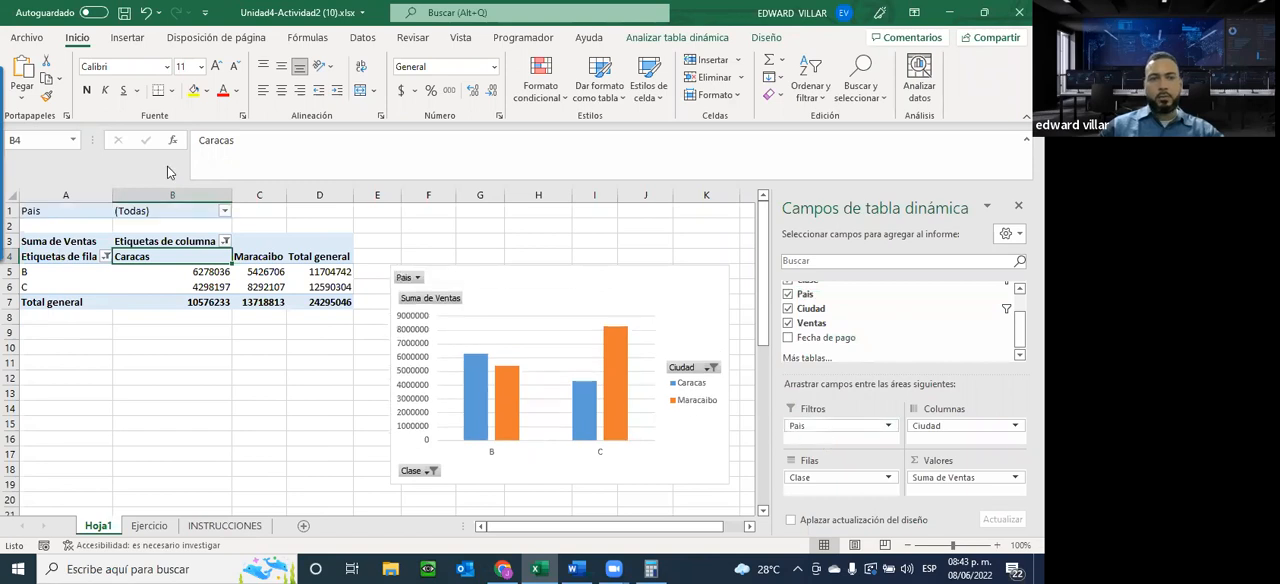
Filter the pivot table's País field to República Dominicana
click(224, 211)
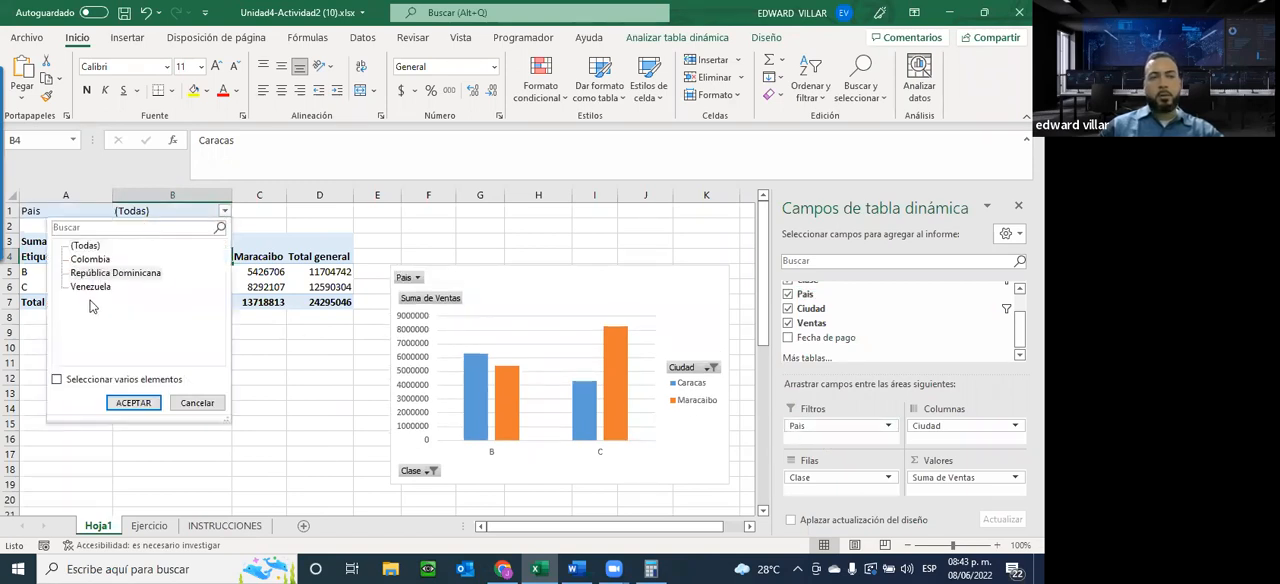
click(115, 273)
click(129, 401)
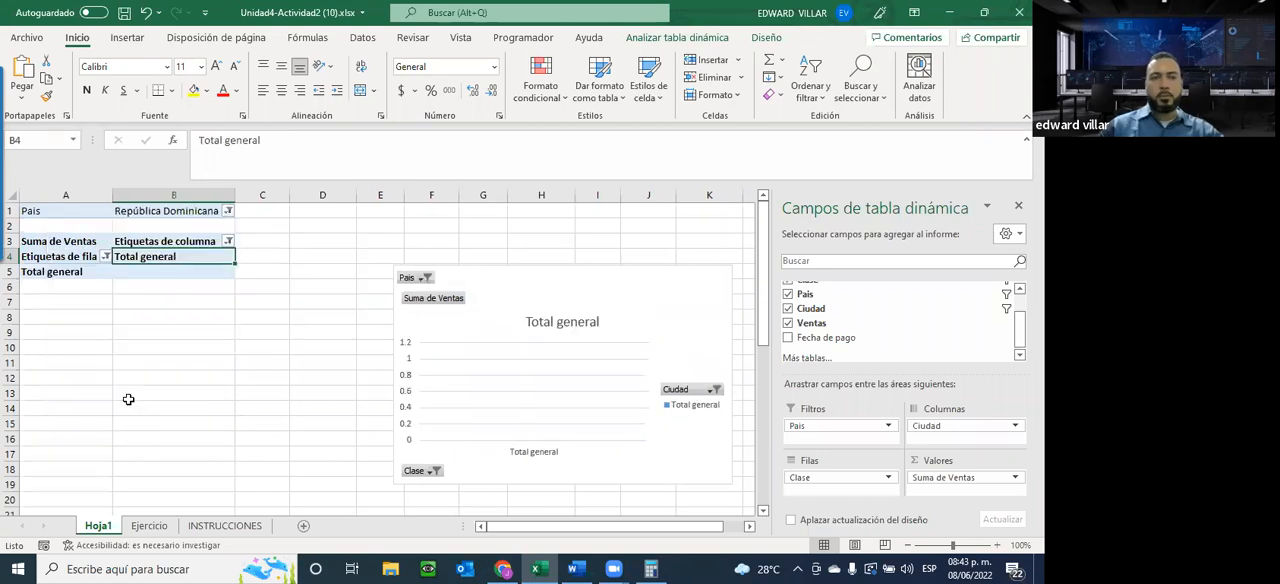
Select all cities in the Ciudad column filter and move the pivot chart slightly lower on Hoja1
click(228, 242)
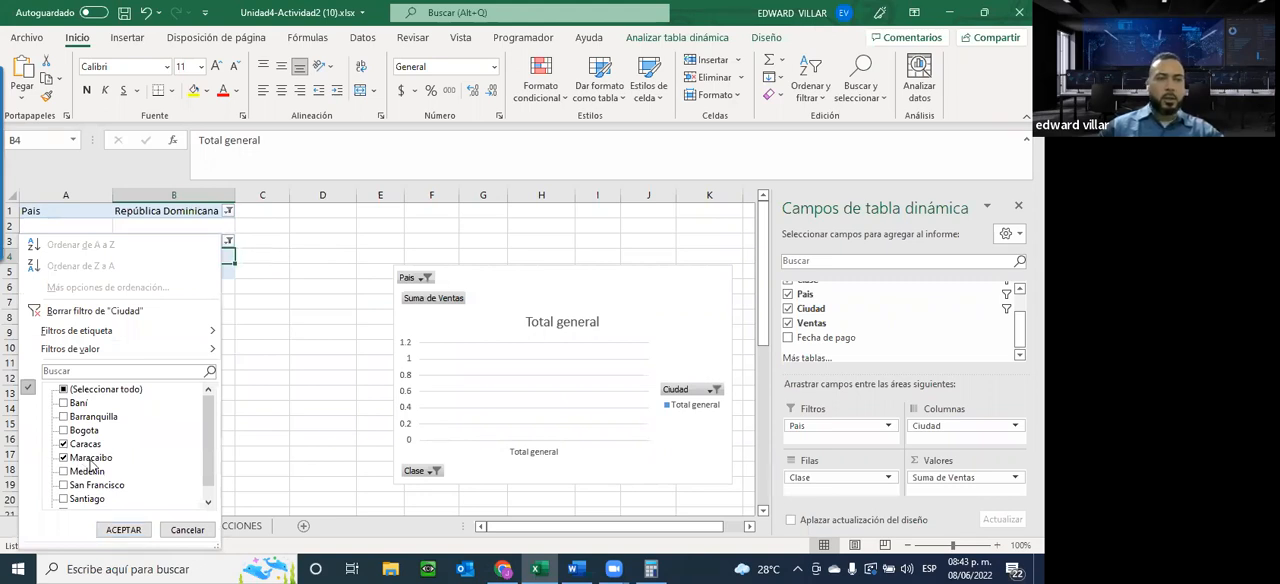
click(66, 390)
click(121, 530)
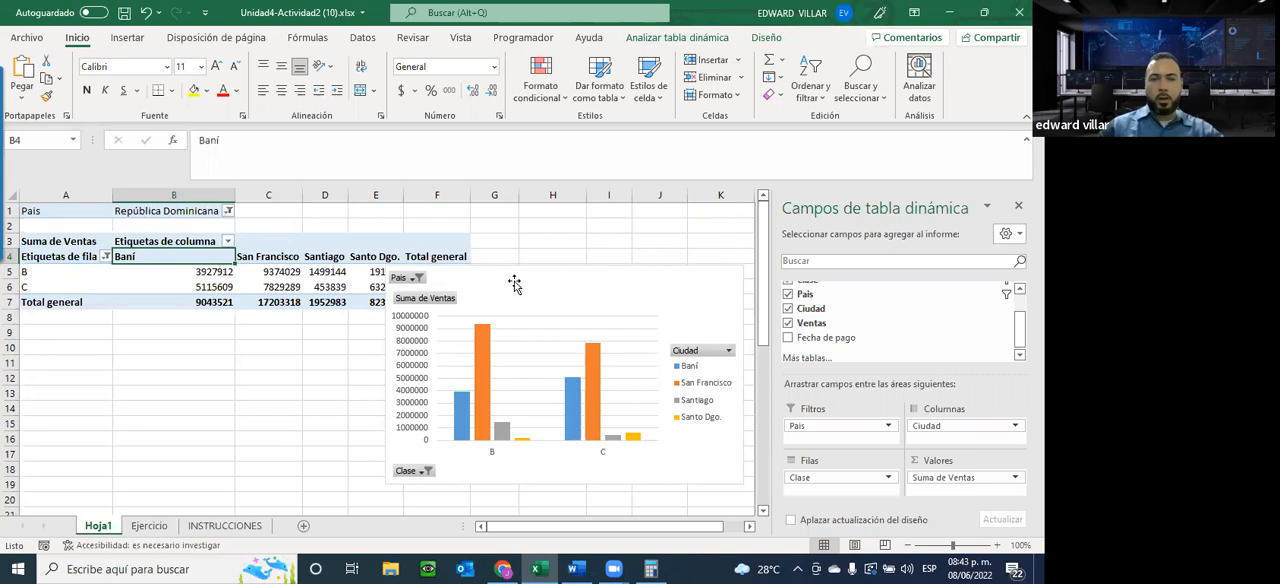
drag(497, 304, 484, 327)
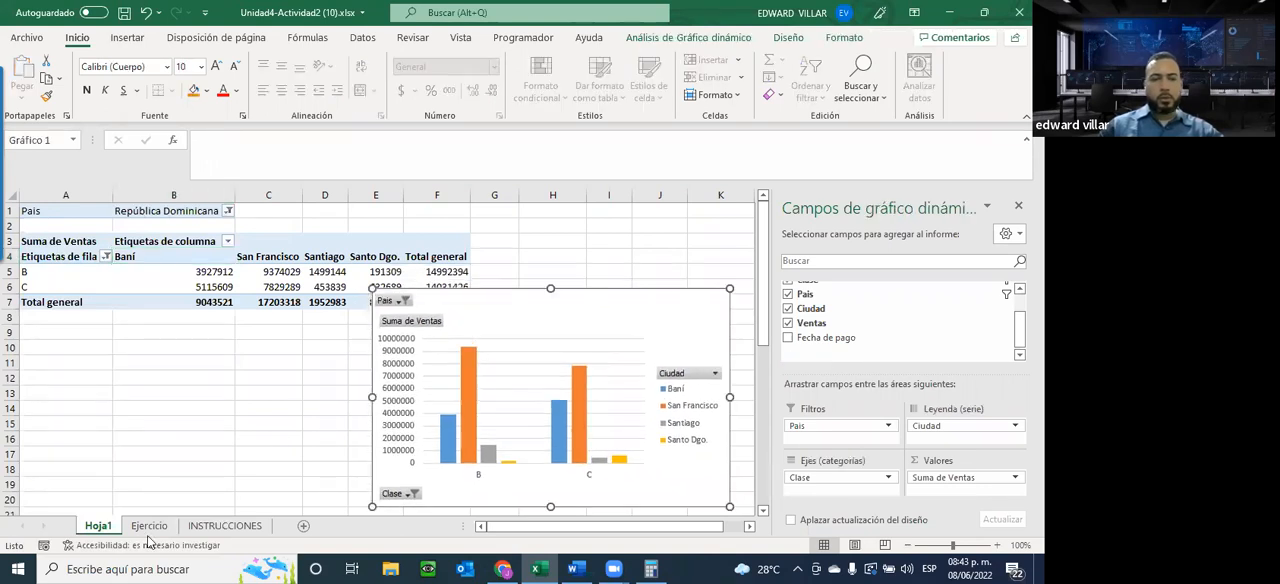
Check the assignment instructions and move the pivot chart from Hoja1 to a new chart sheet
click(240, 528)
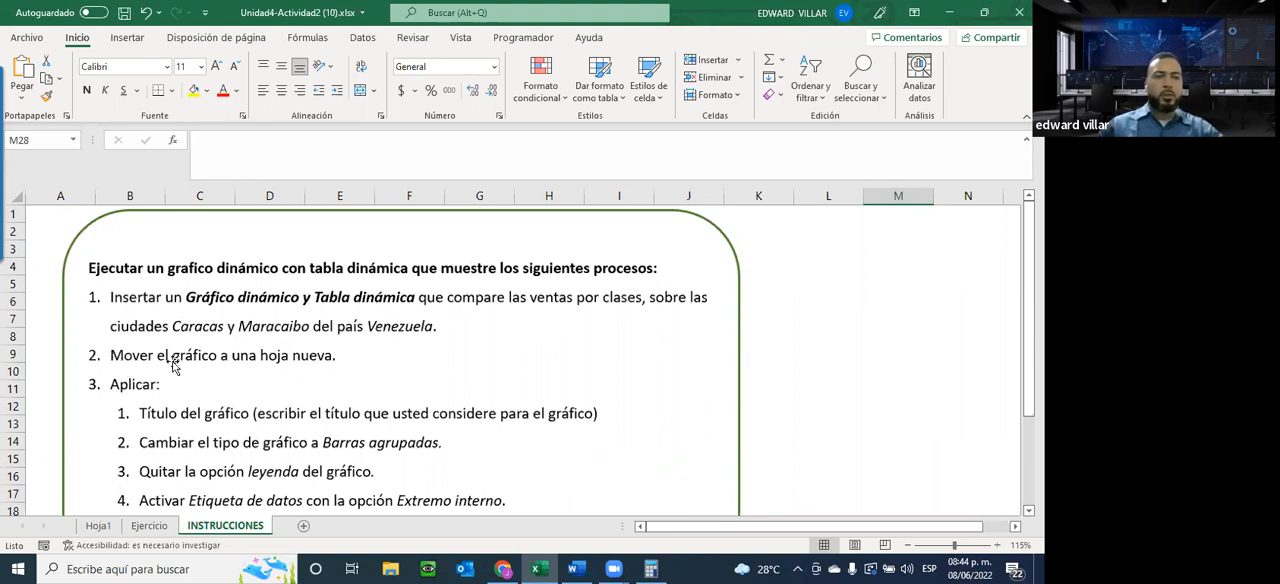
click(97, 525)
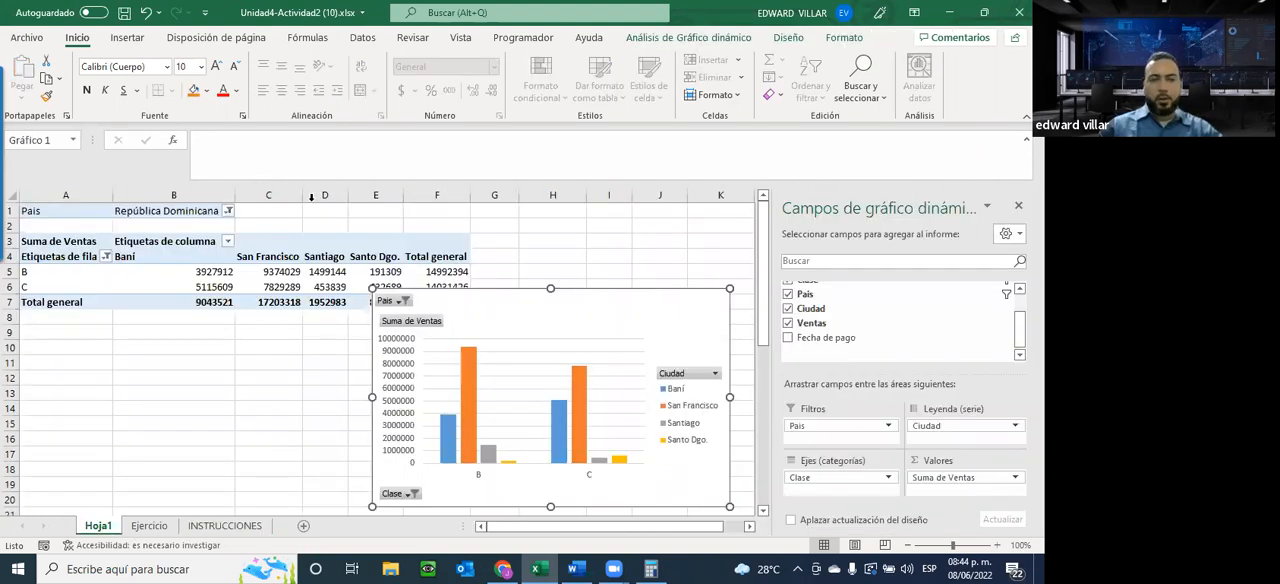
right_click(669, 306)
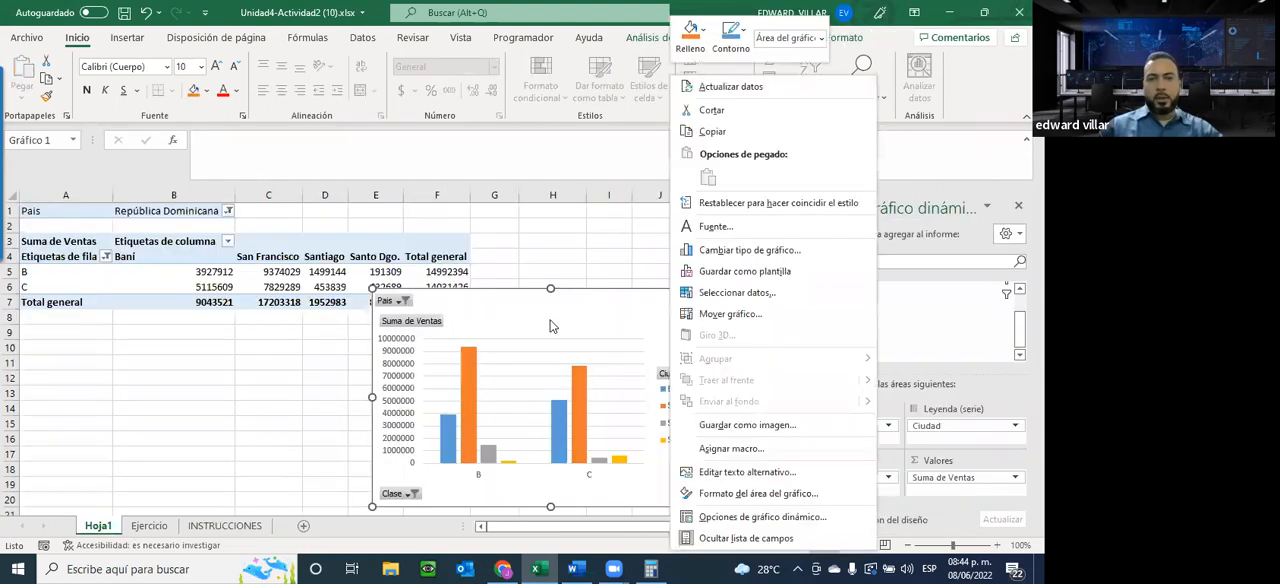
click(719, 318)
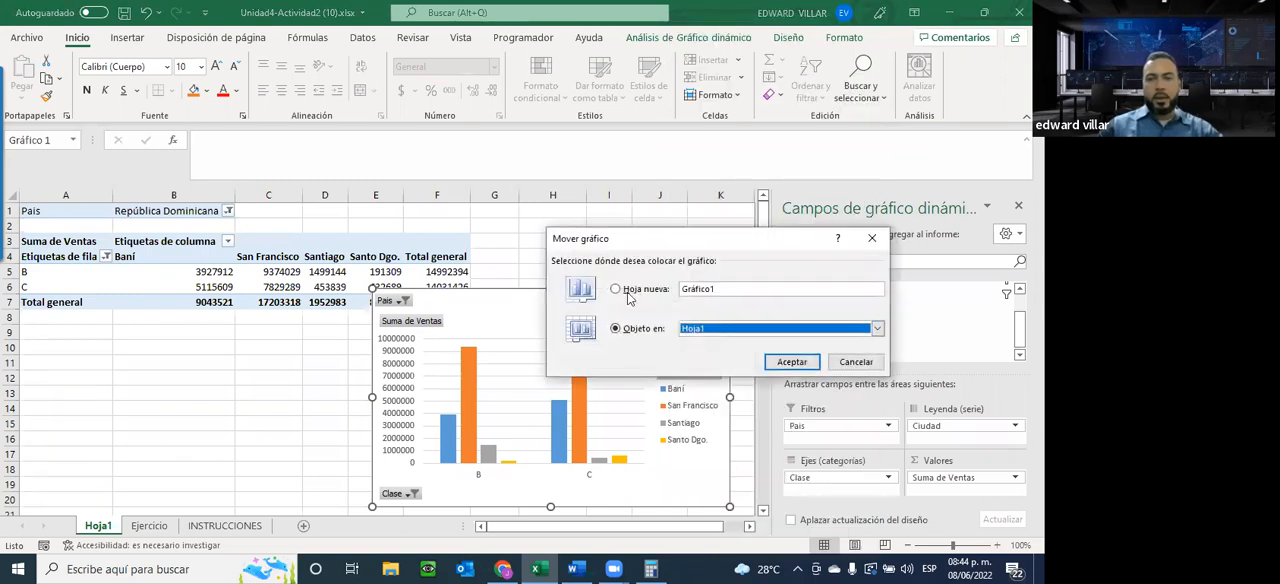
click(630, 290)
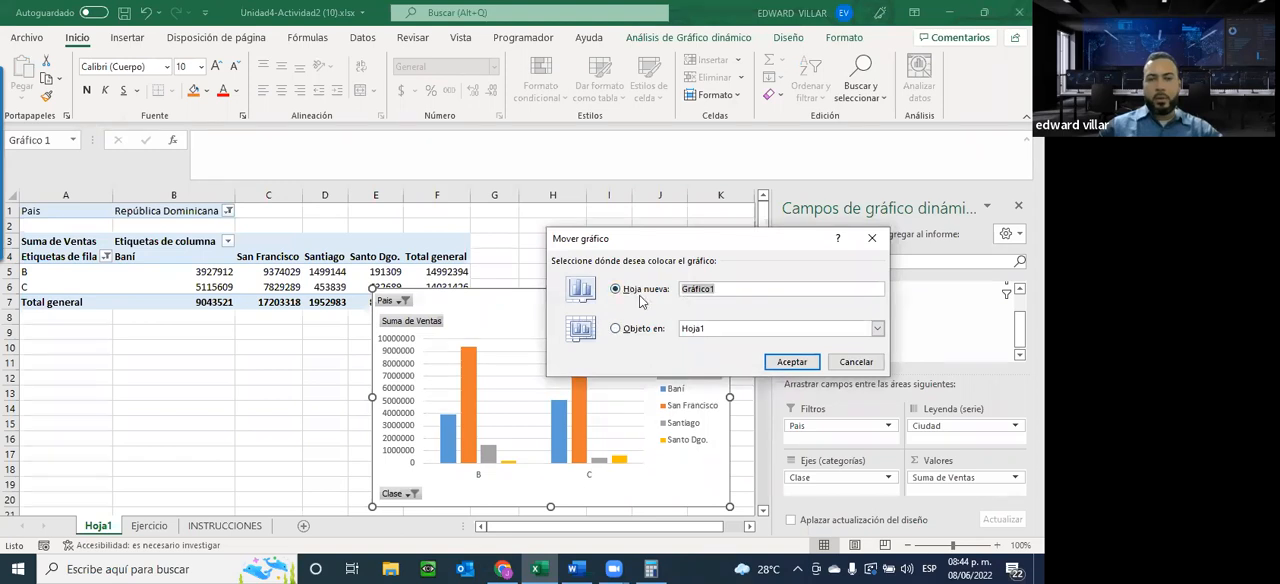
click(790, 362)
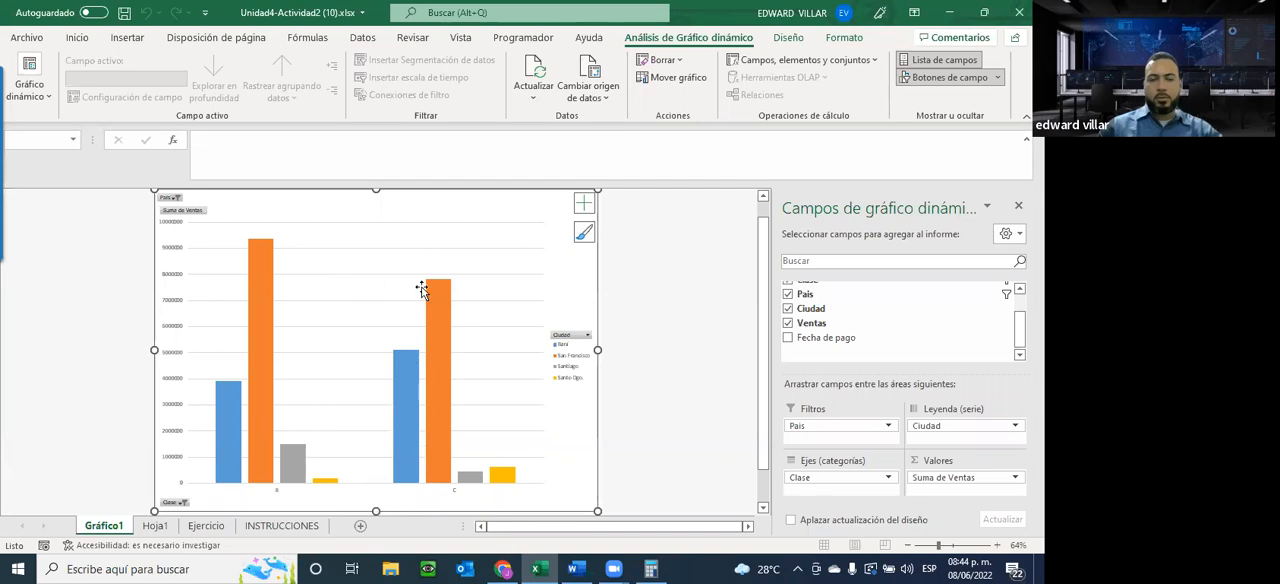
Change the pivot table's País filter on Hoja1 to Venezuela
click(155, 525)
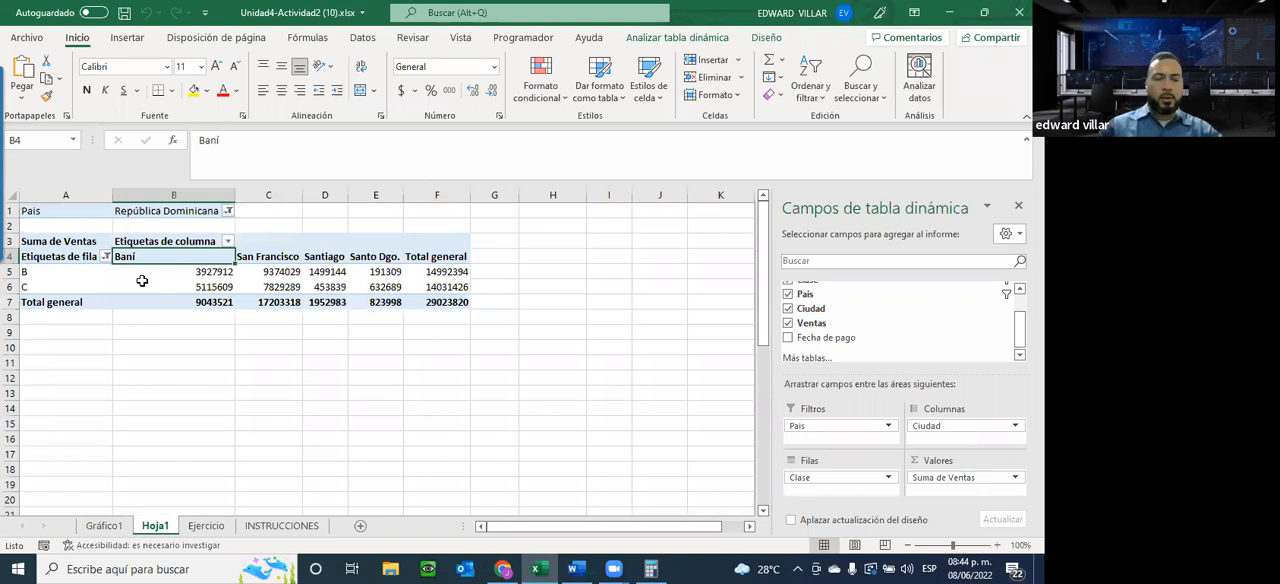
click(229, 242)
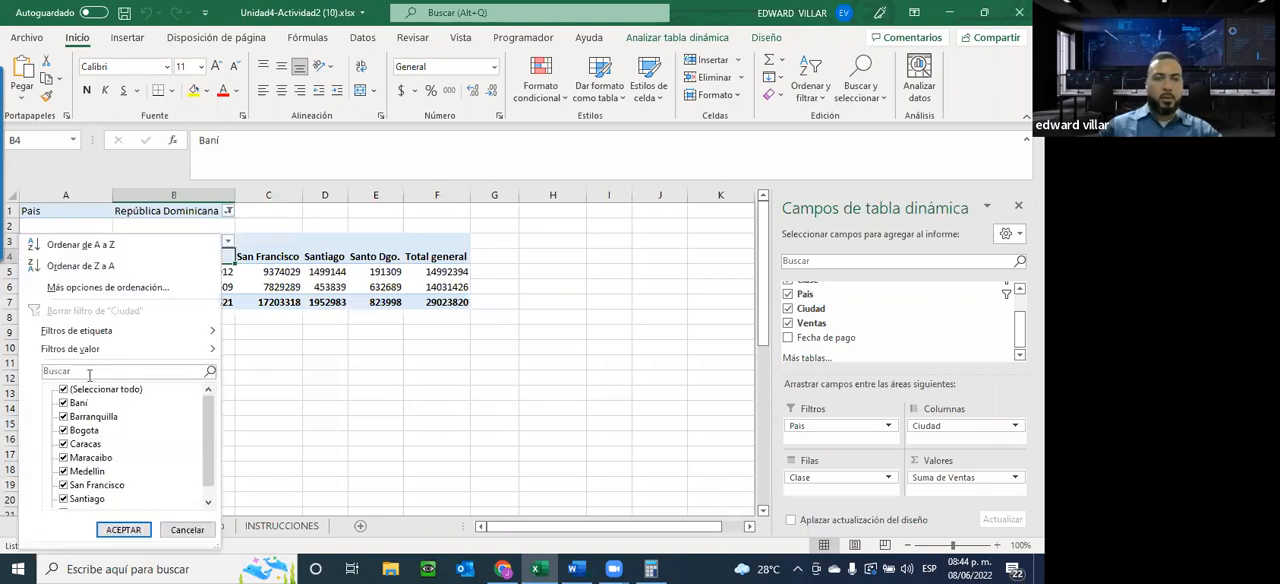
click(228, 212)
click(229, 212)
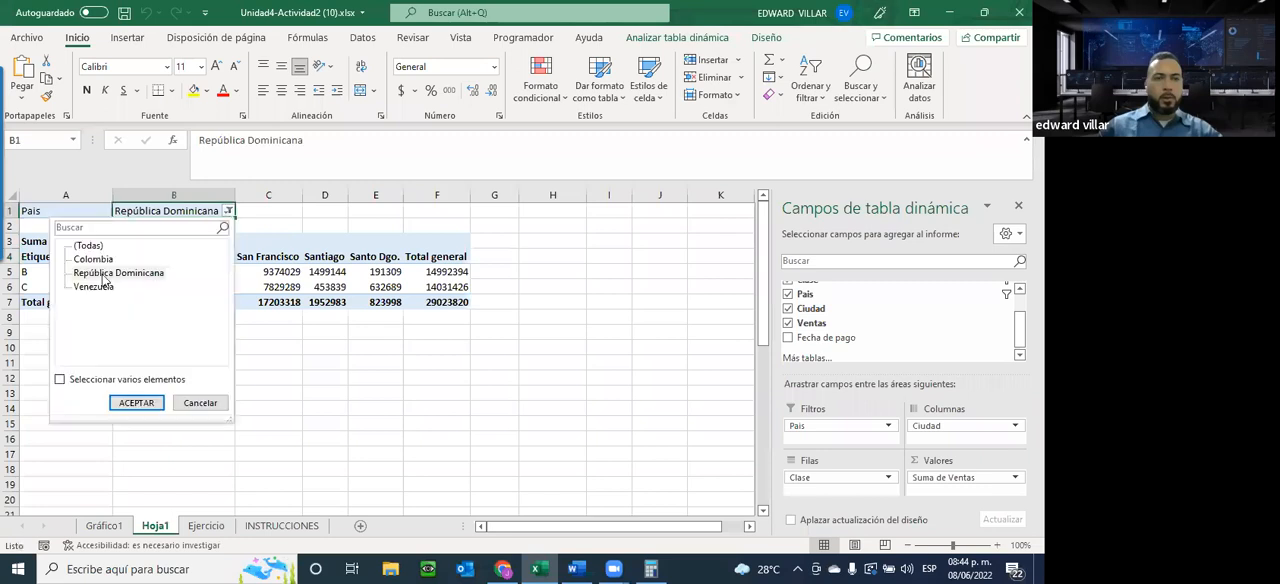
click(90, 287)
click(136, 402)
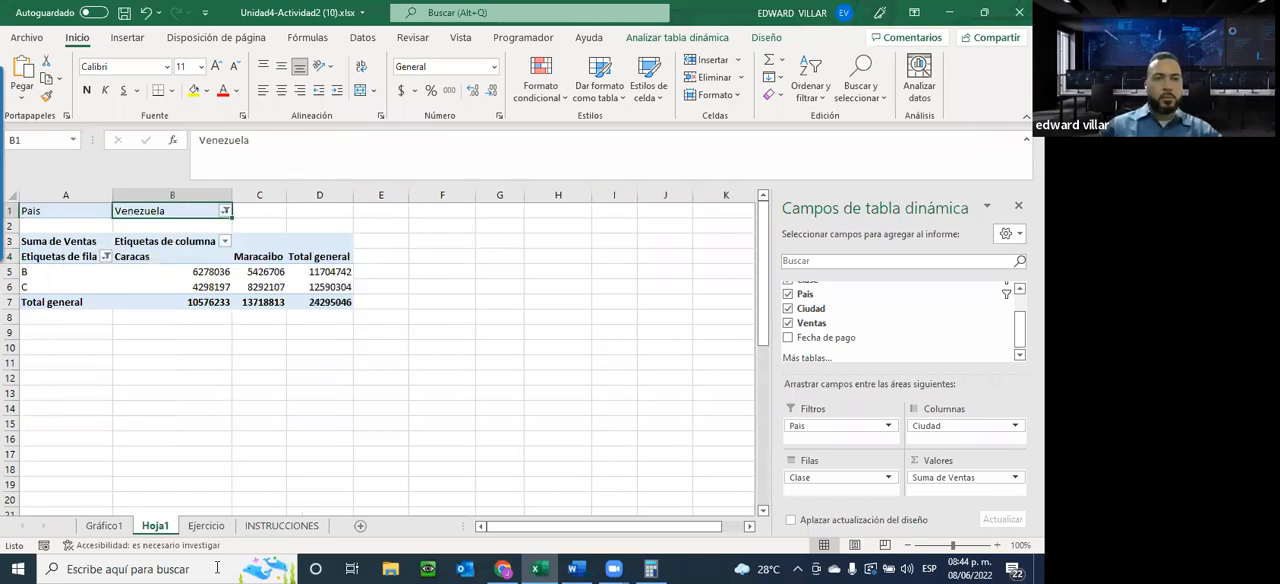
Include classes A and D in the Clase filter of the pivot chart on the Gráfico1 sheet
click(104, 526)
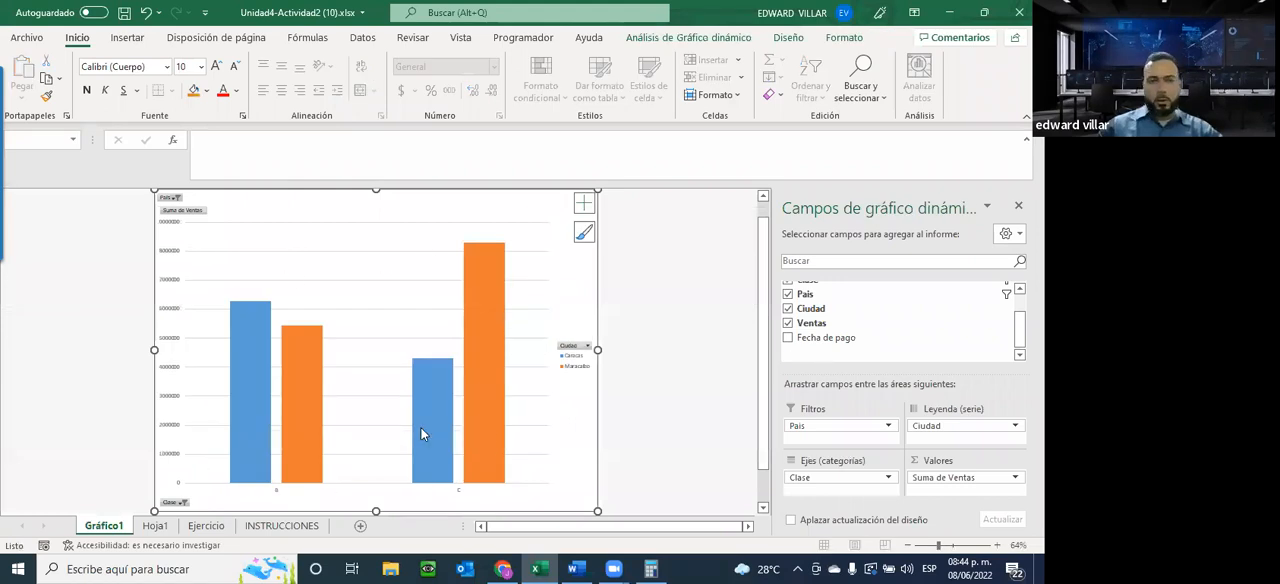
mouse_move(421, 435)
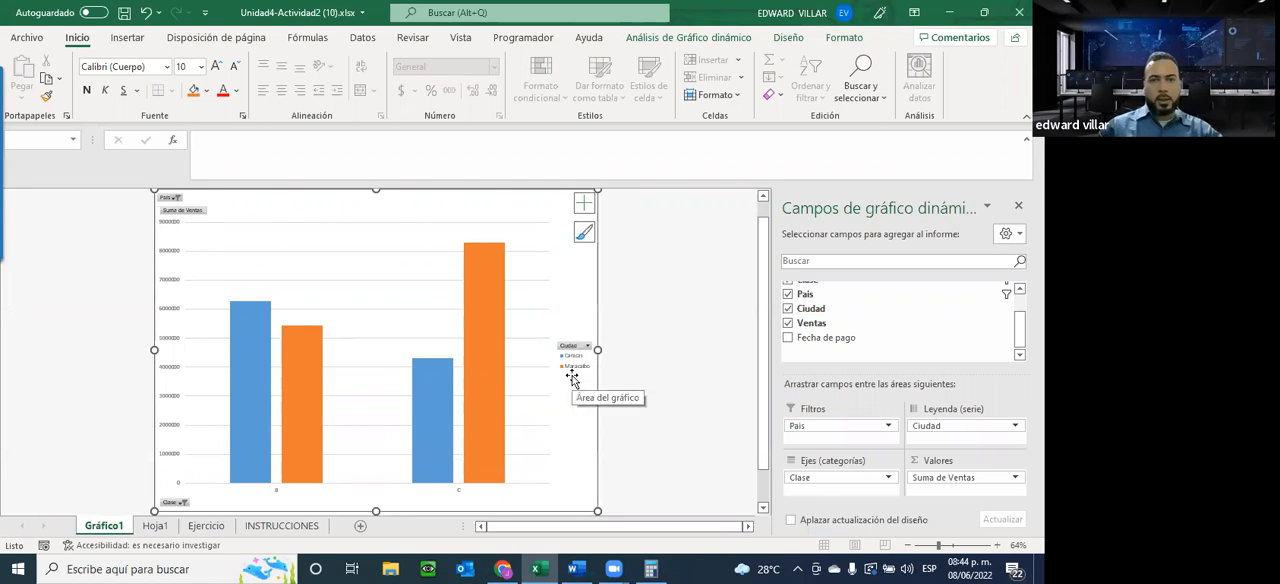
click(182, 504)
click(45, 353)
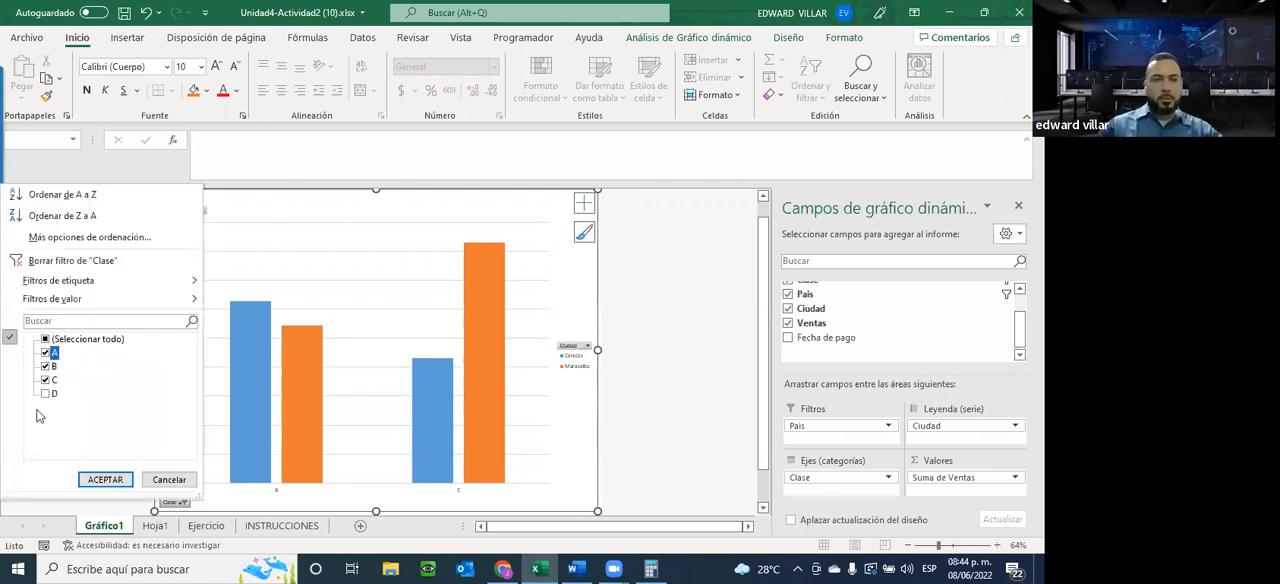
click(44, 394)
click(104, 479)
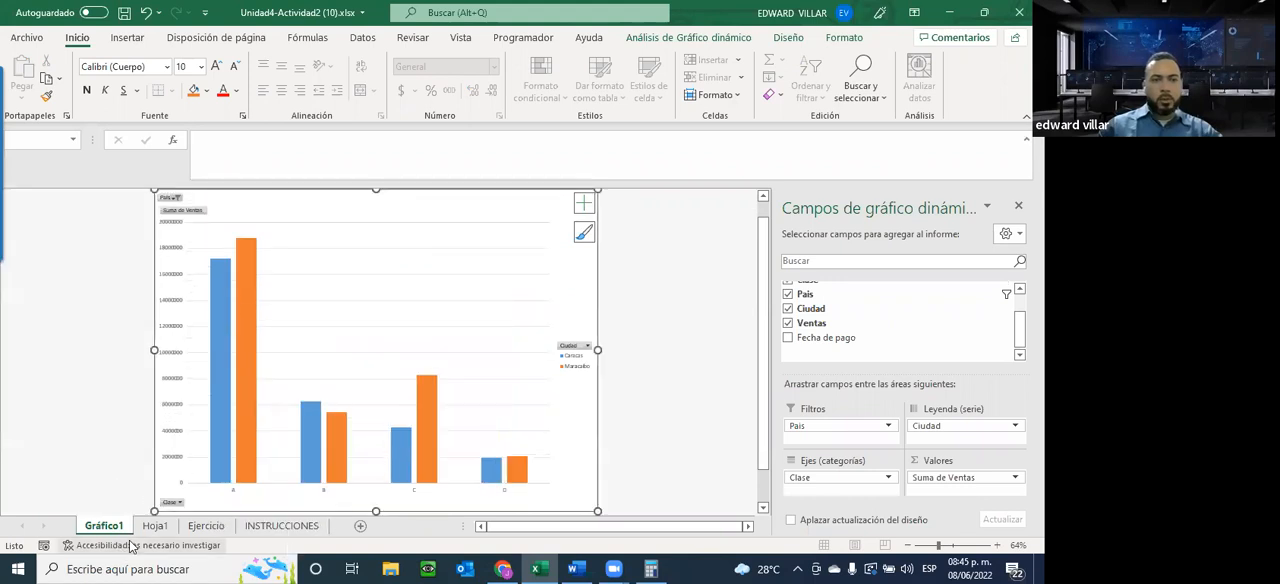
Review the pivot table on Hoja1 and the remaining chart formatting requirements on the INSTRUCCIONES sheet
click(155, 526)
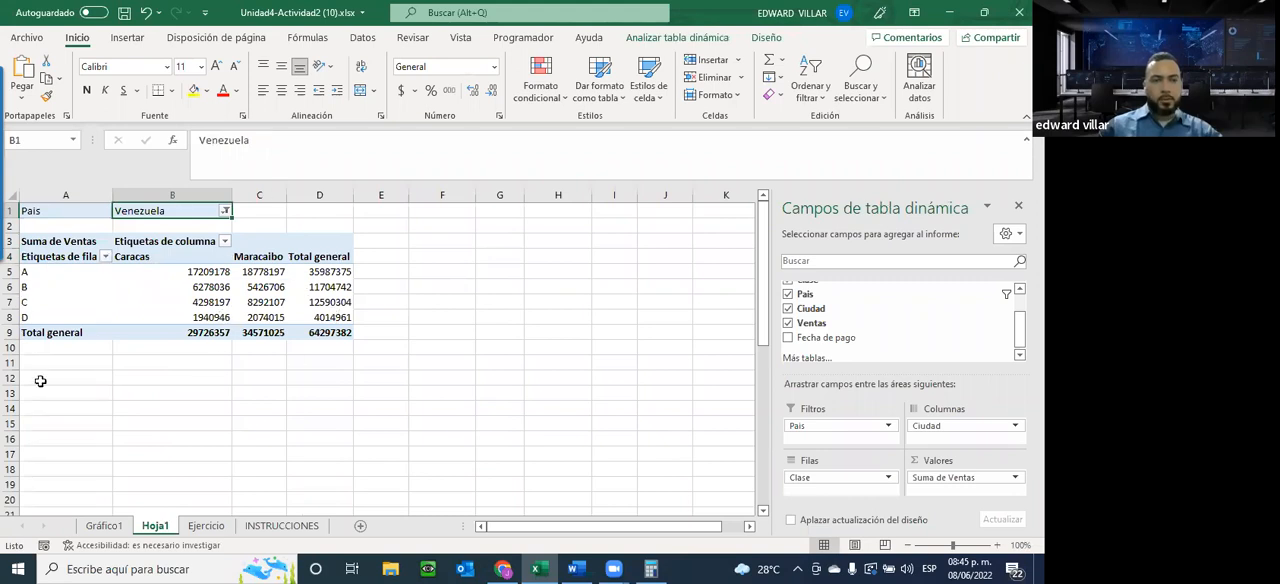
click(104, 527)
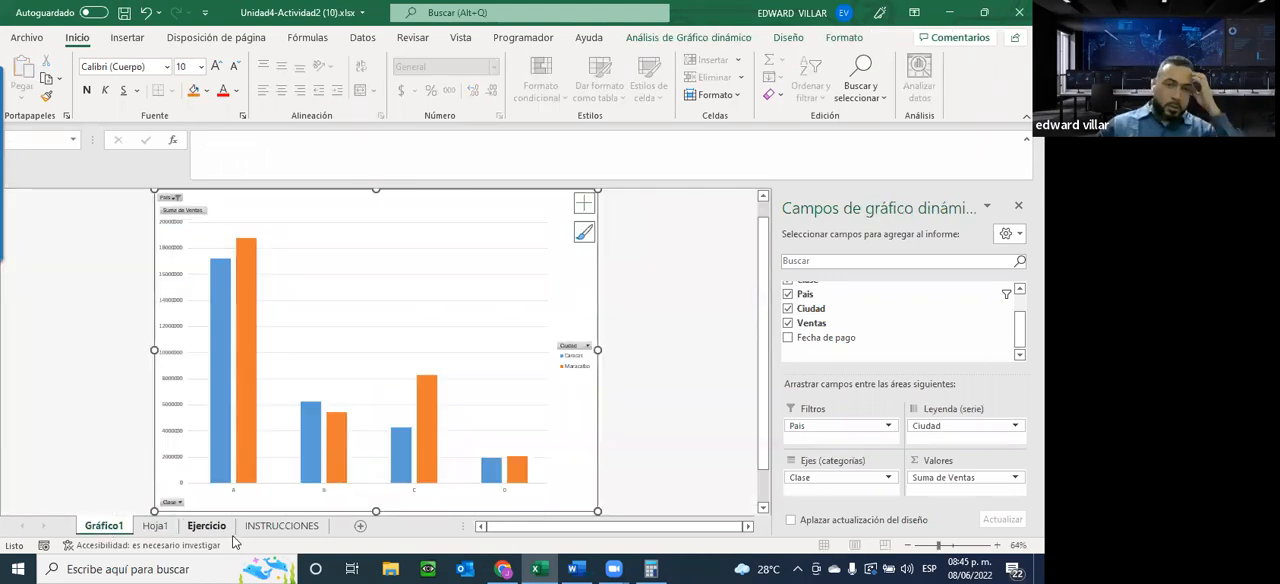
click(282, 526)
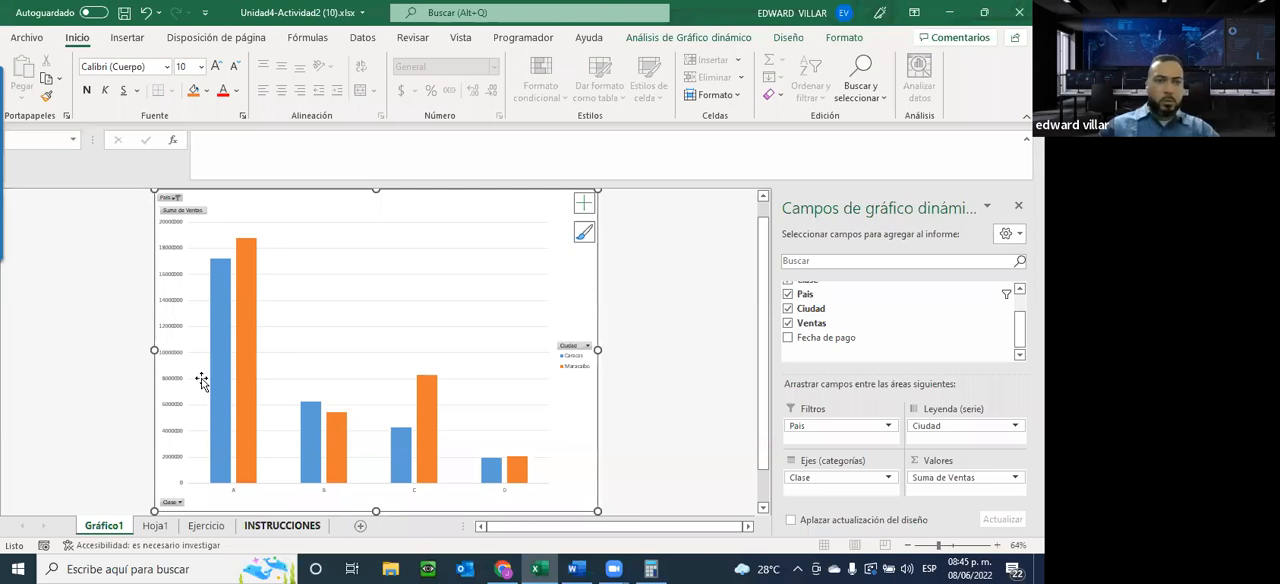
scroll(201, 381, down, 2)
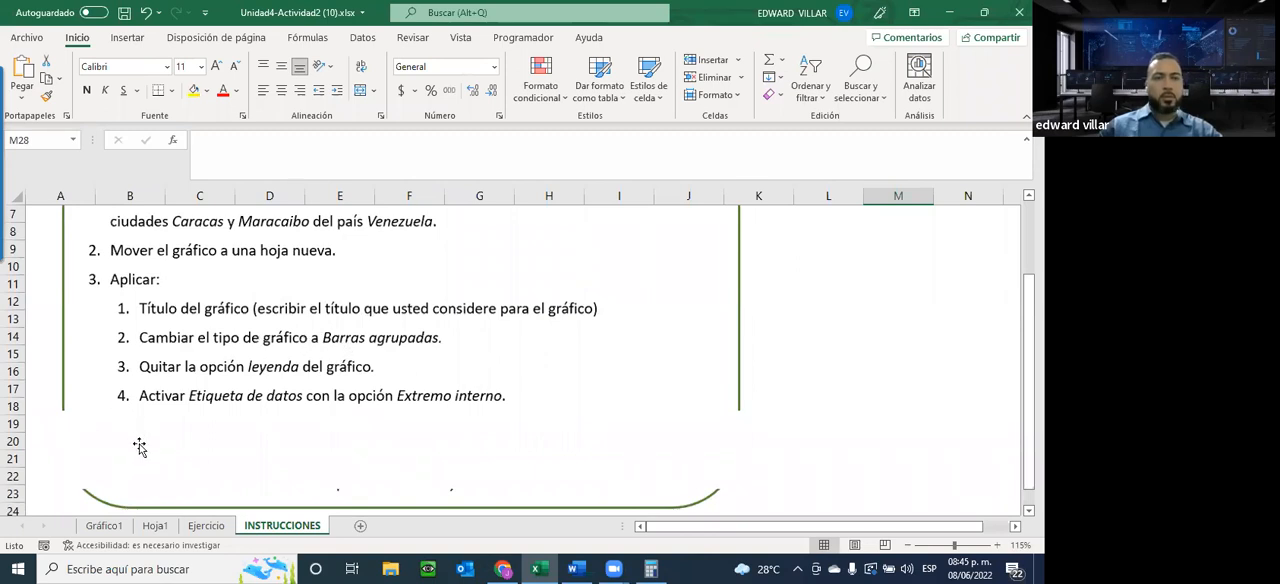
click(104, 525)
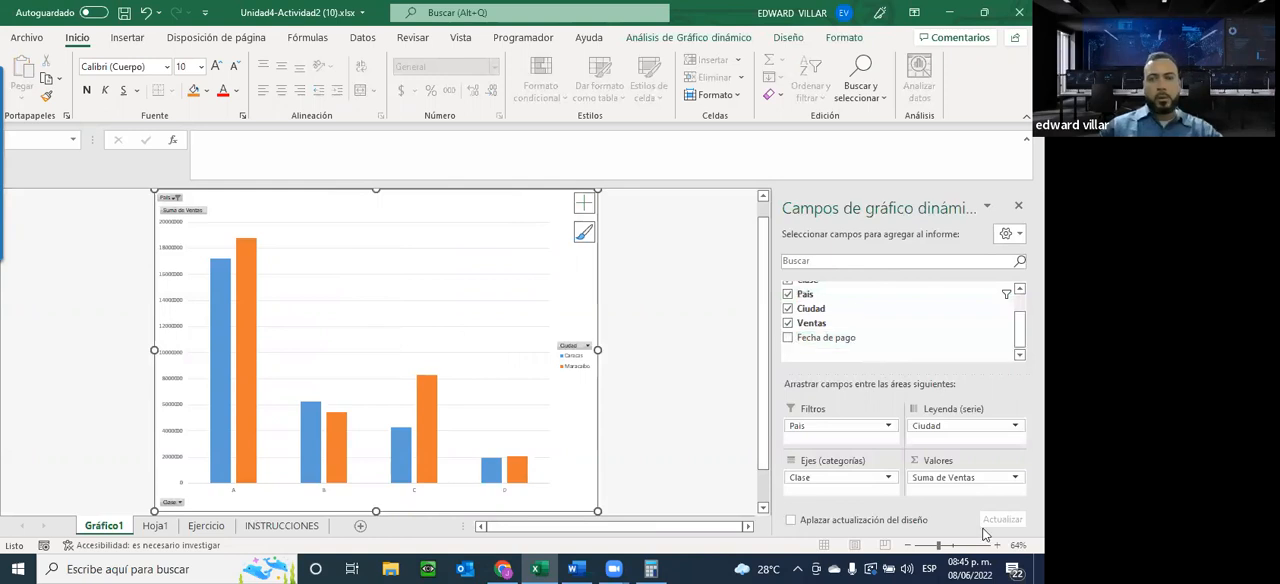
Try adding axis titles to the pivot chart on the Gráfico1 sheet
click(956, 546)
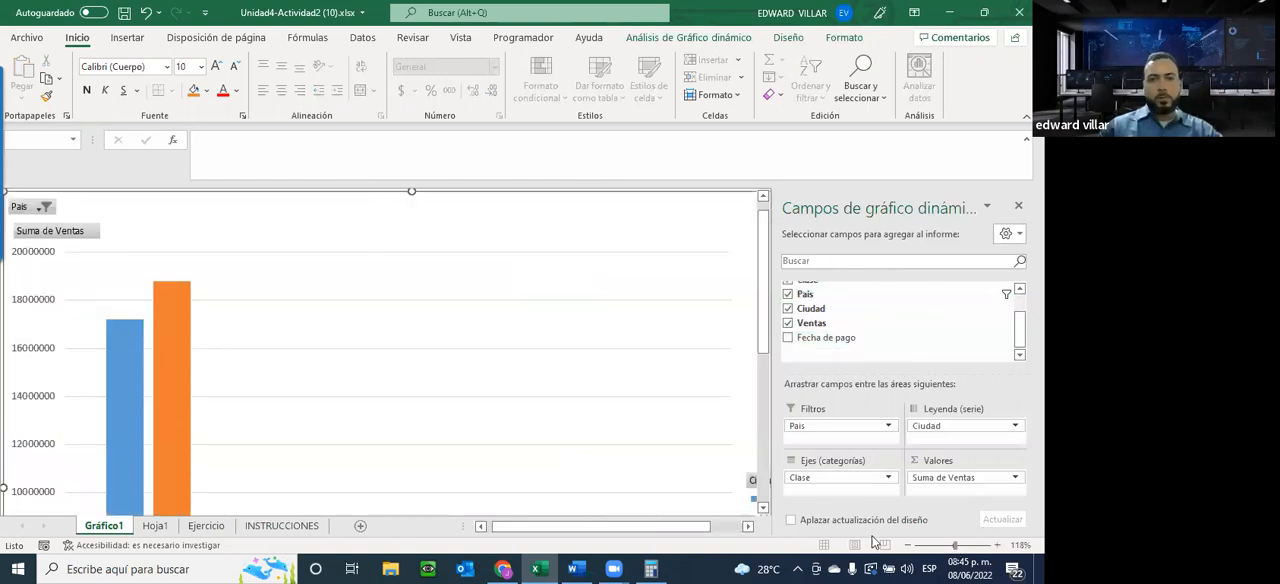
click(941, 546)
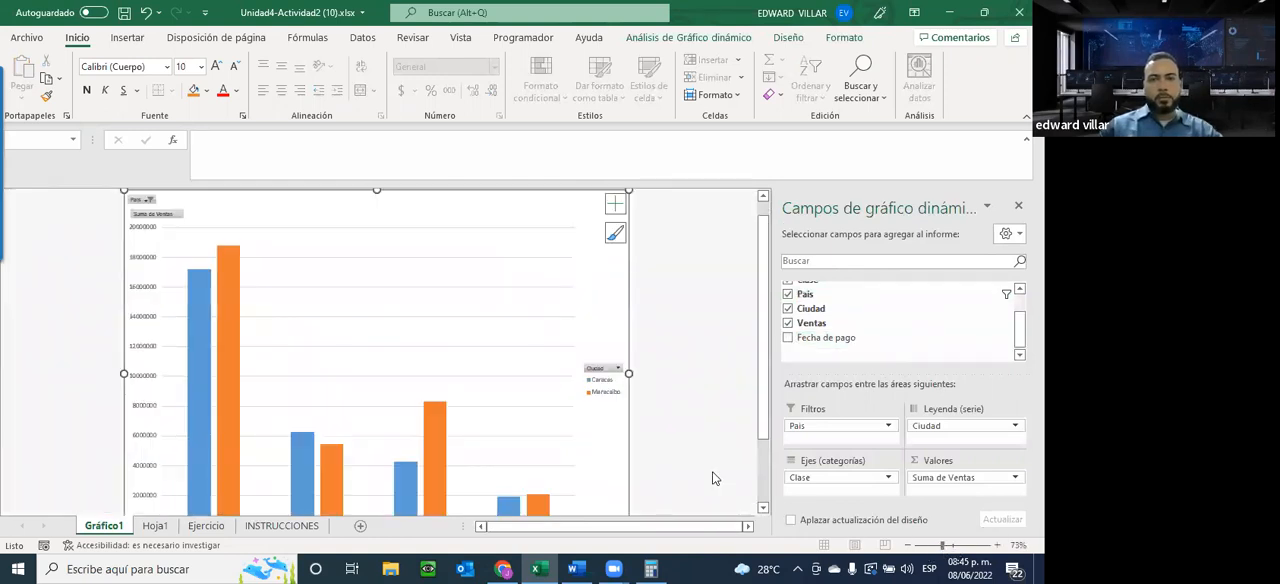
click(614, 224)
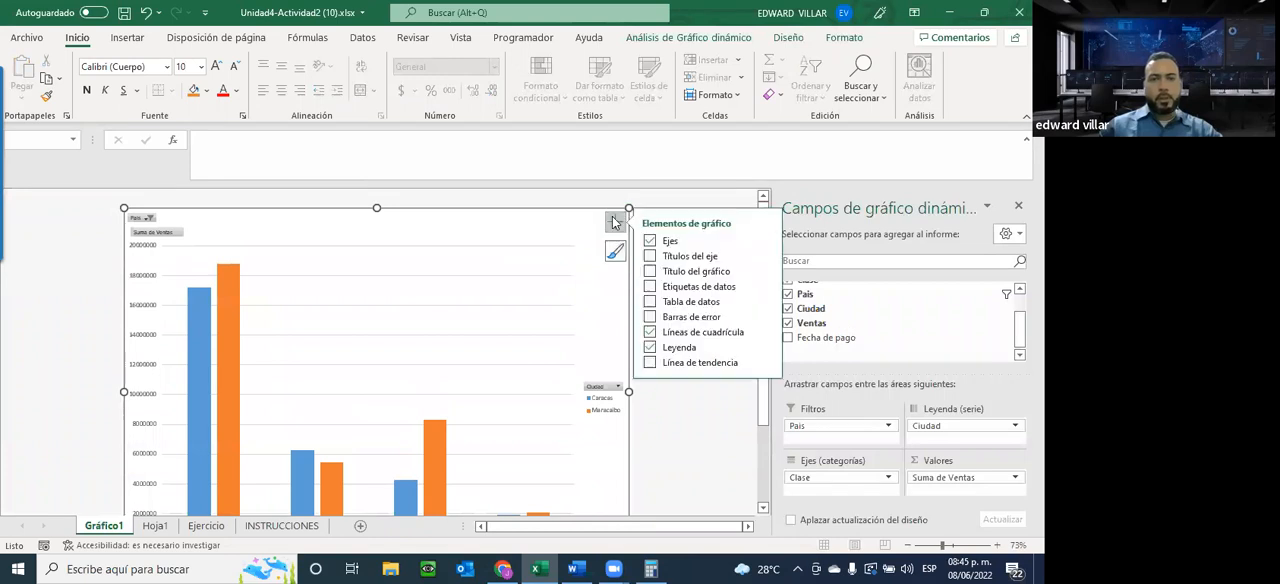
click(663, 257)
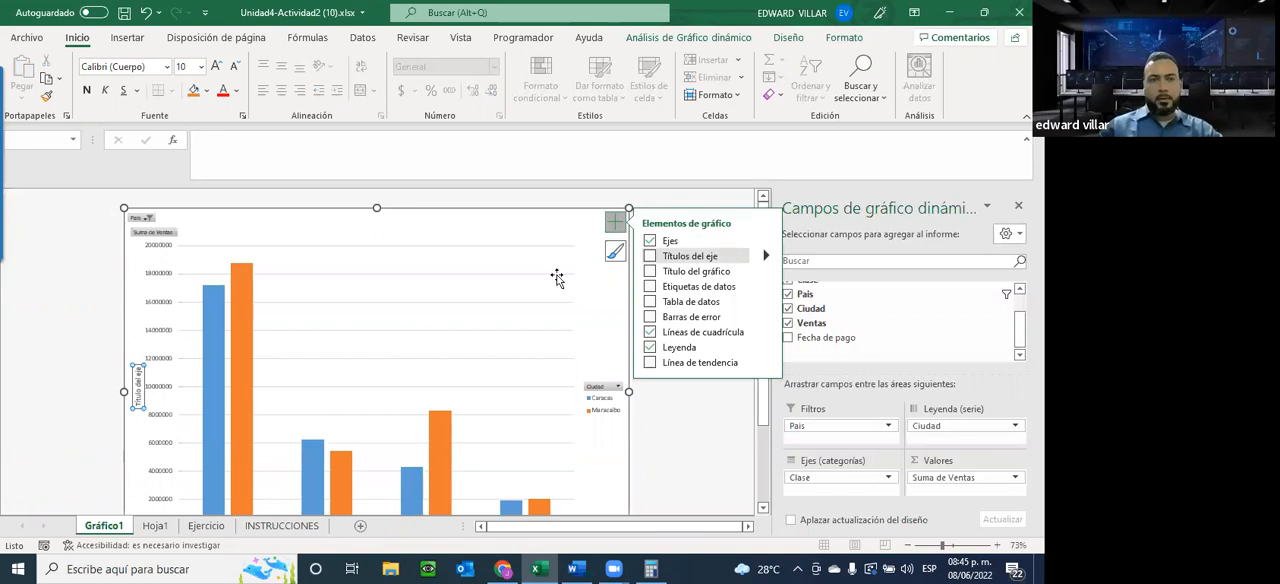
key(Delete)
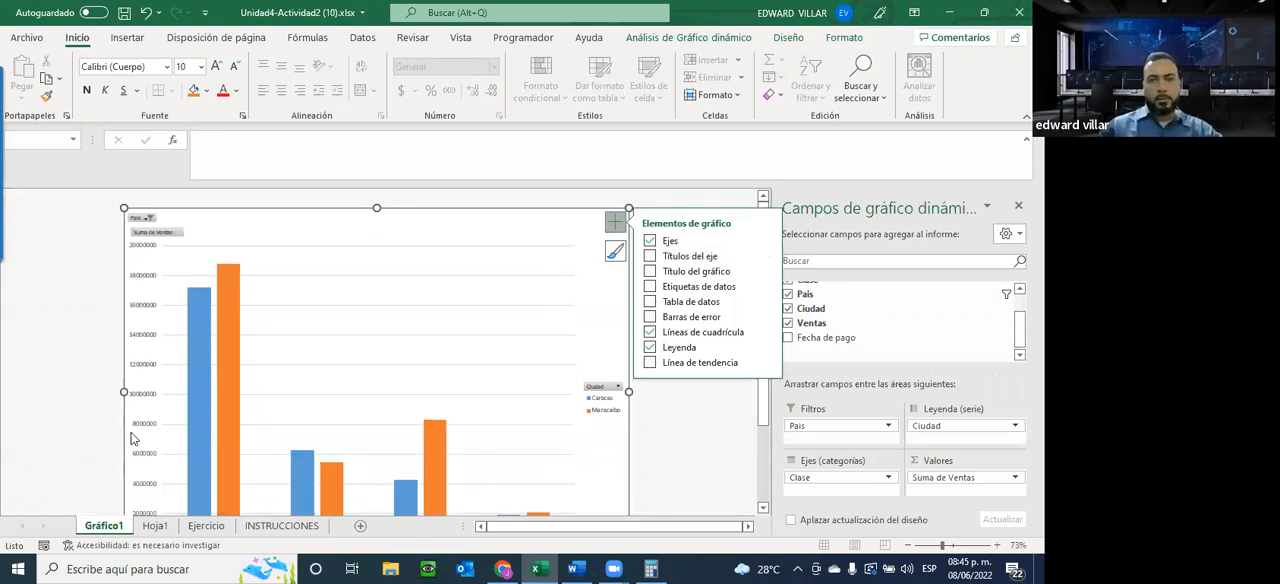
key(ctrl+z)
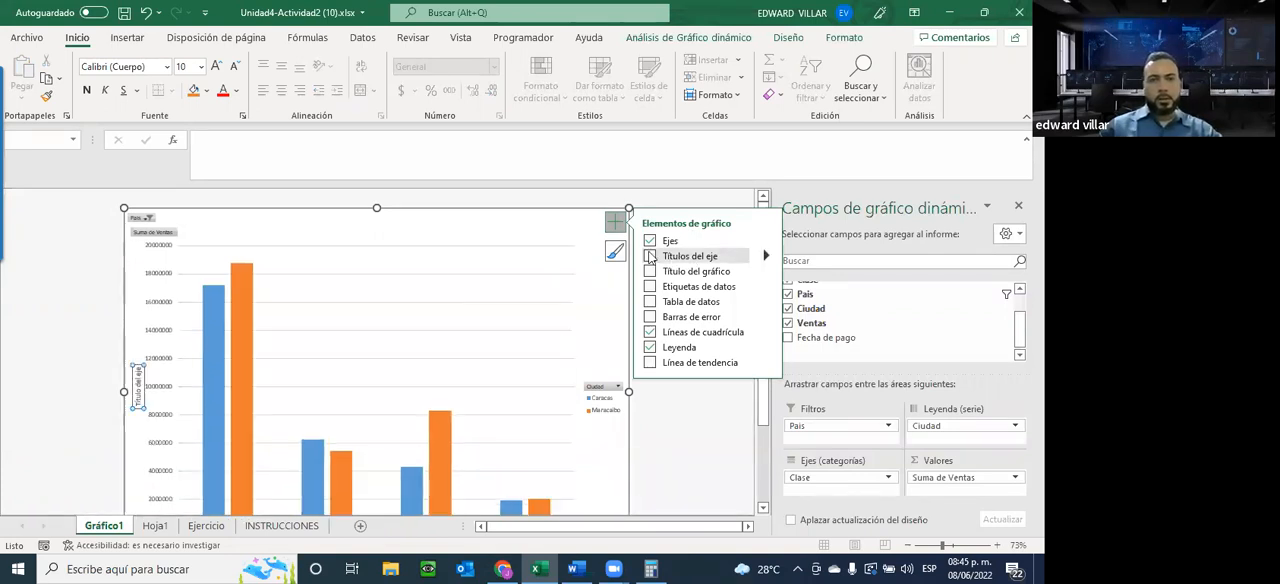
Add a chart title to the pivot chart and replace its text with TITULO DE GRAFICO
click(651, 271)
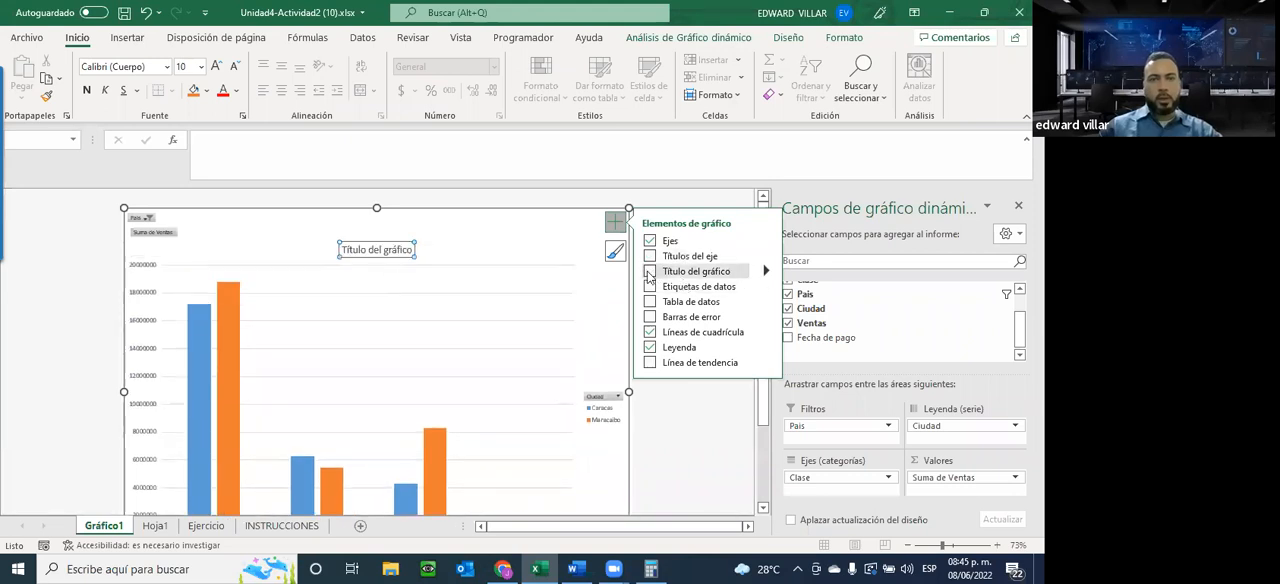
click(648, 273)
click(383, 249)
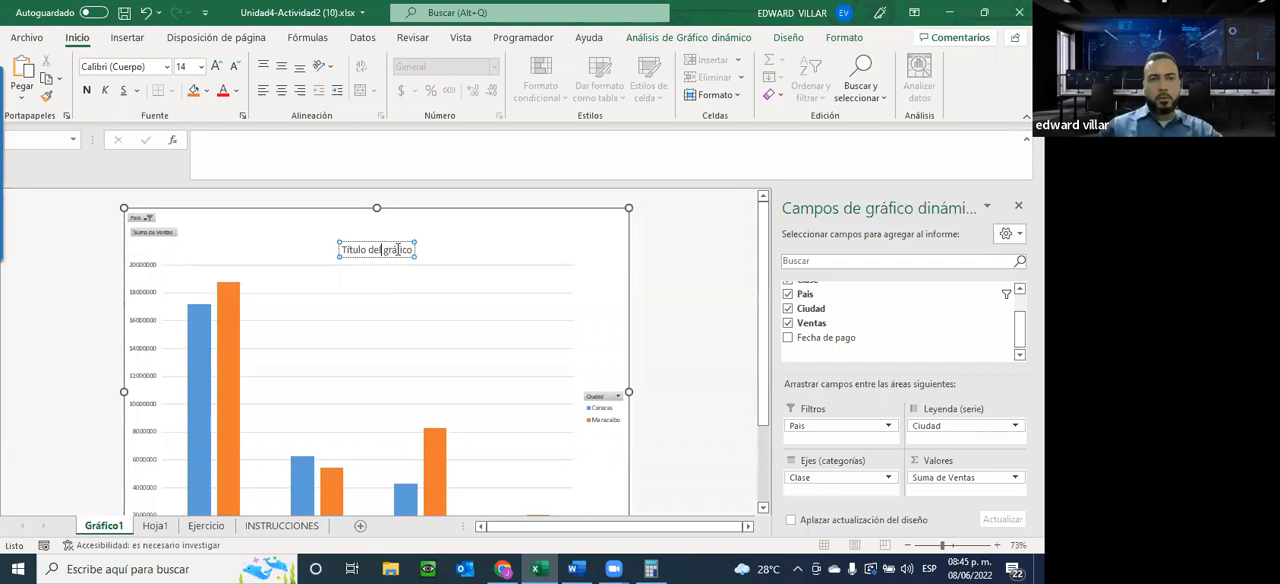
key(BackSpace)
key(BackSpace)
key(BackSpace)
key(BackSpace)
key(BackSpace)
key(BackSpace)
key(BackSpace)
key(BackSpace)
key(BackSpace)
key(BackSpace)
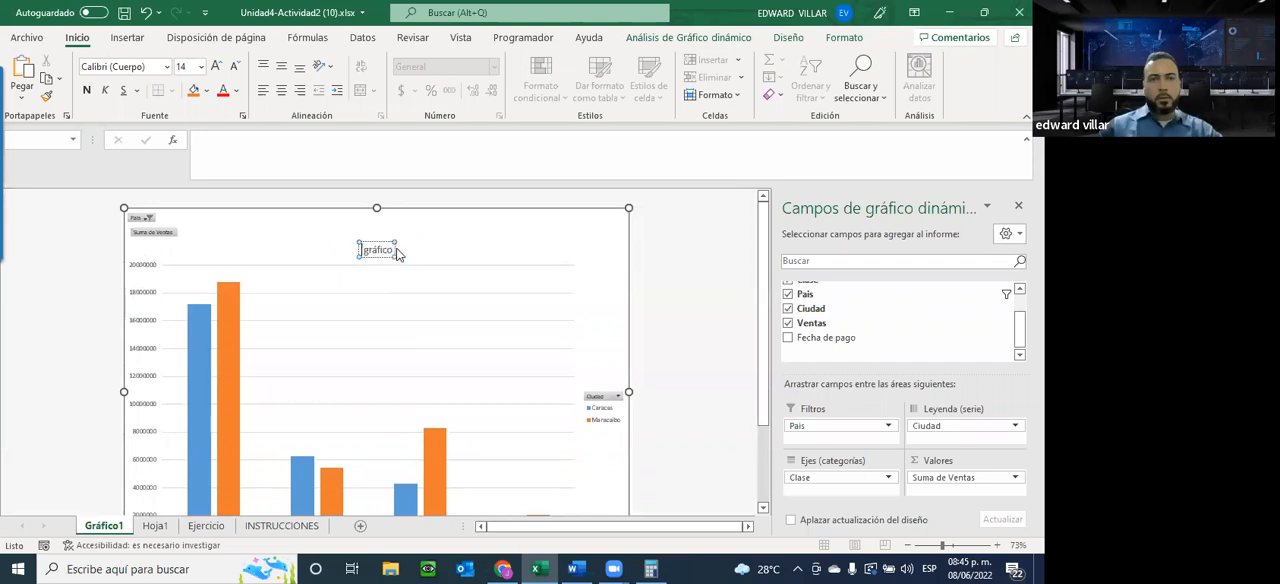
key(Delete)
key(Delete)
key(Delete)
key(Delete)
key(Delete)
key(Delete)
key(Delete)
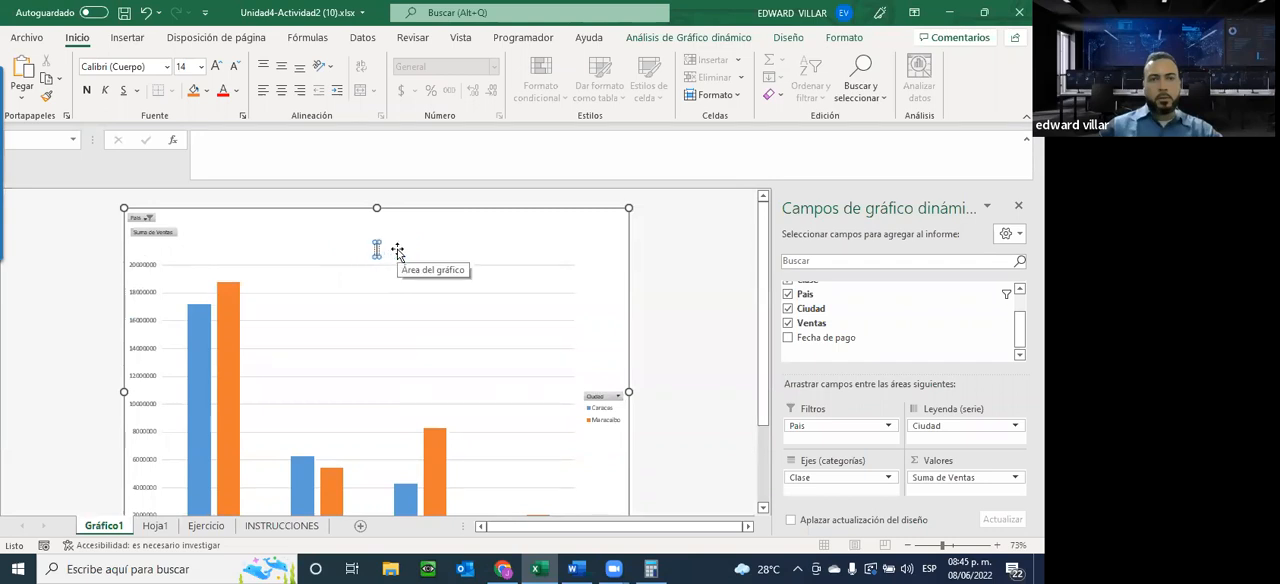
text(TITULO D)
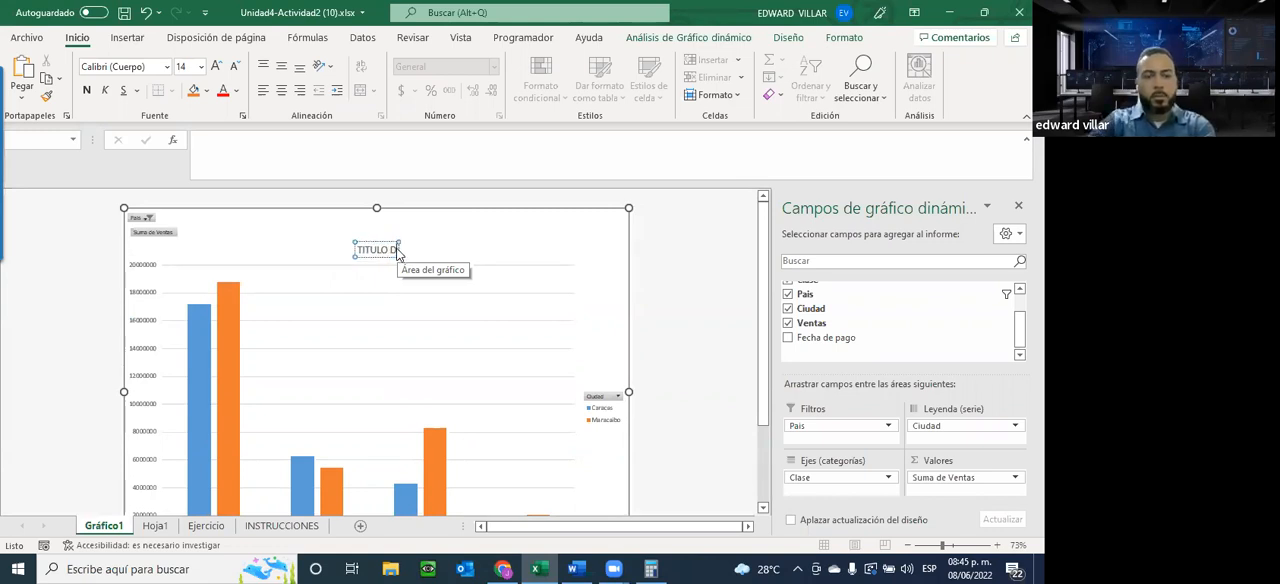
text(E GRAFIC)
key(BackSpace)
key(BackSpace)
key(BackSpace)
key(BackSpace)
key(BackSpace)
key(BackSpace)
text(GRAFICO)
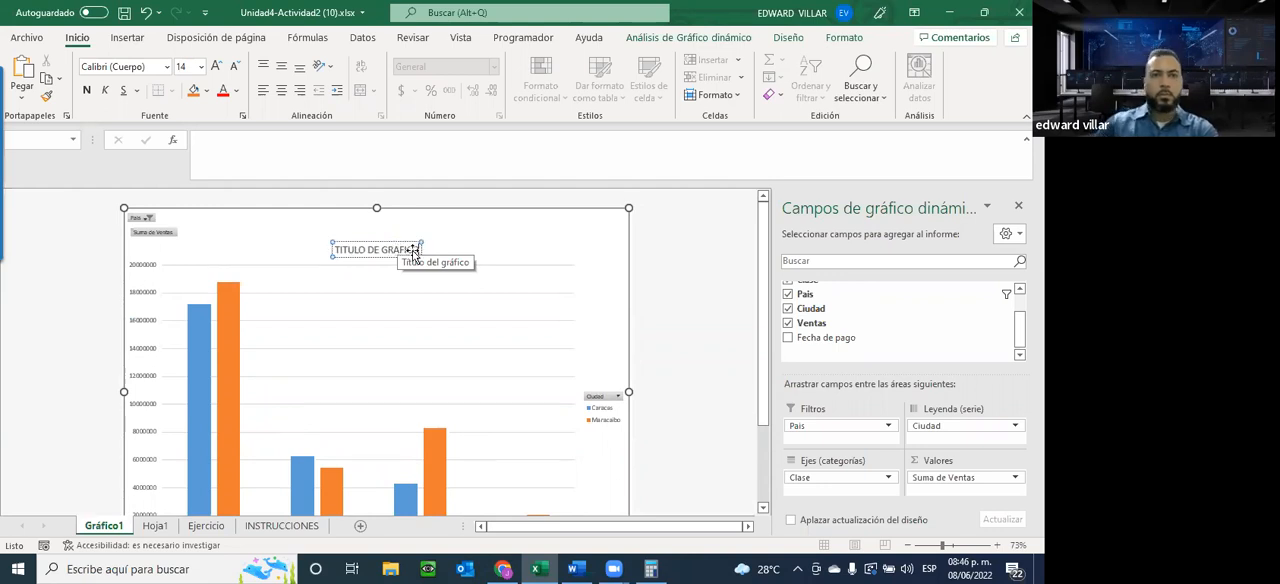
click(491, 257)
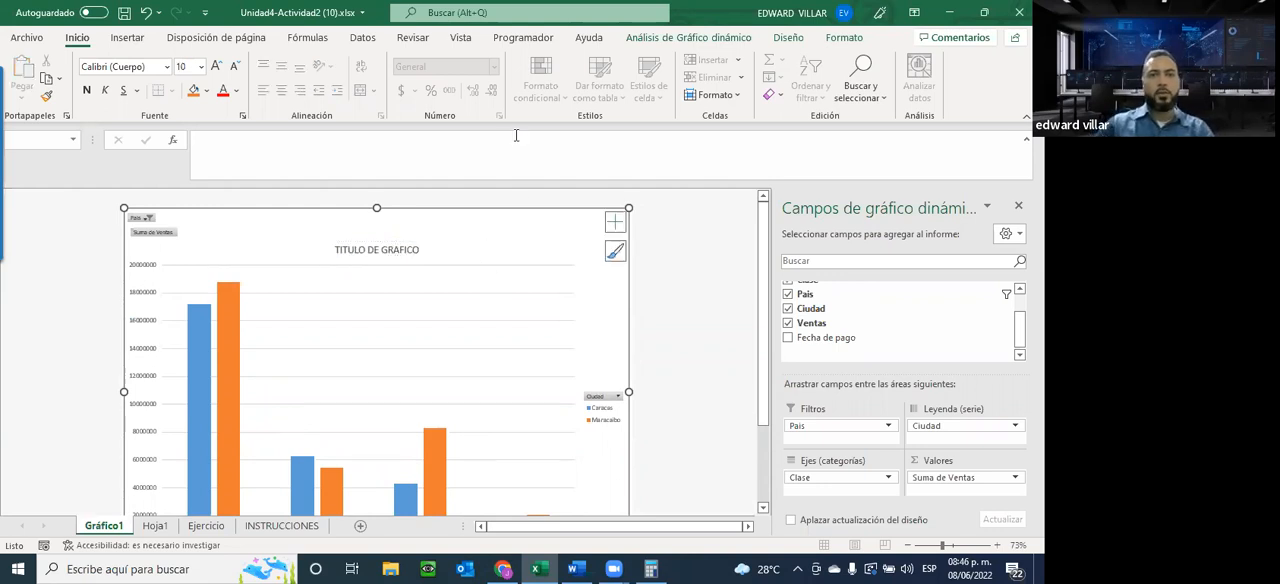
Remove the legend from the pivot chart
click(615, 221)
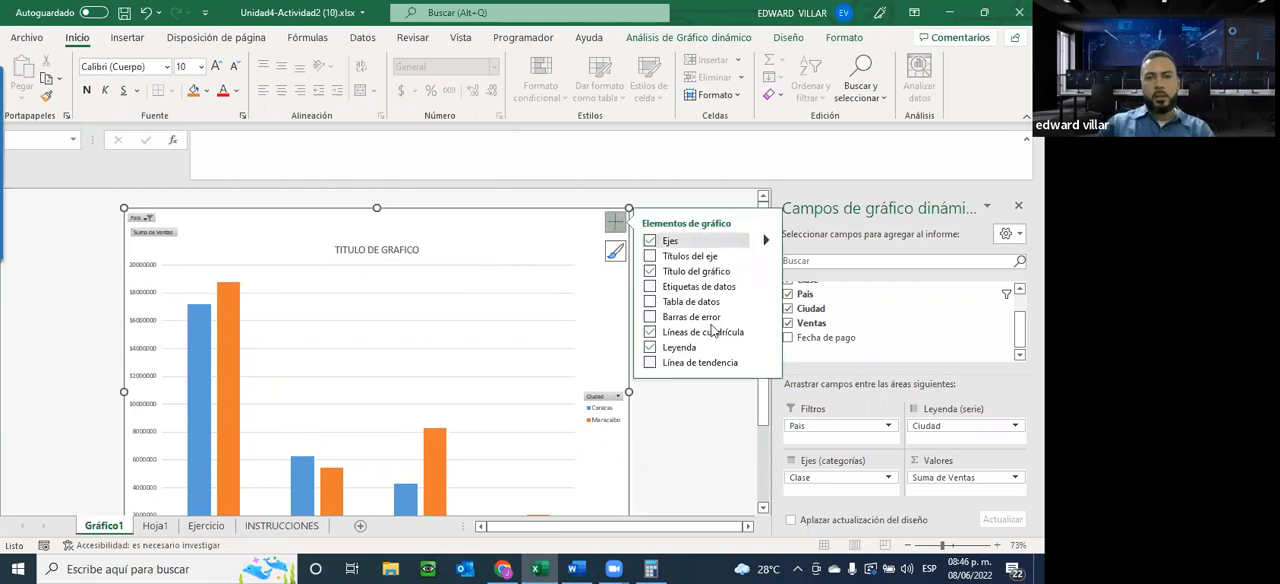
click(651, 347)
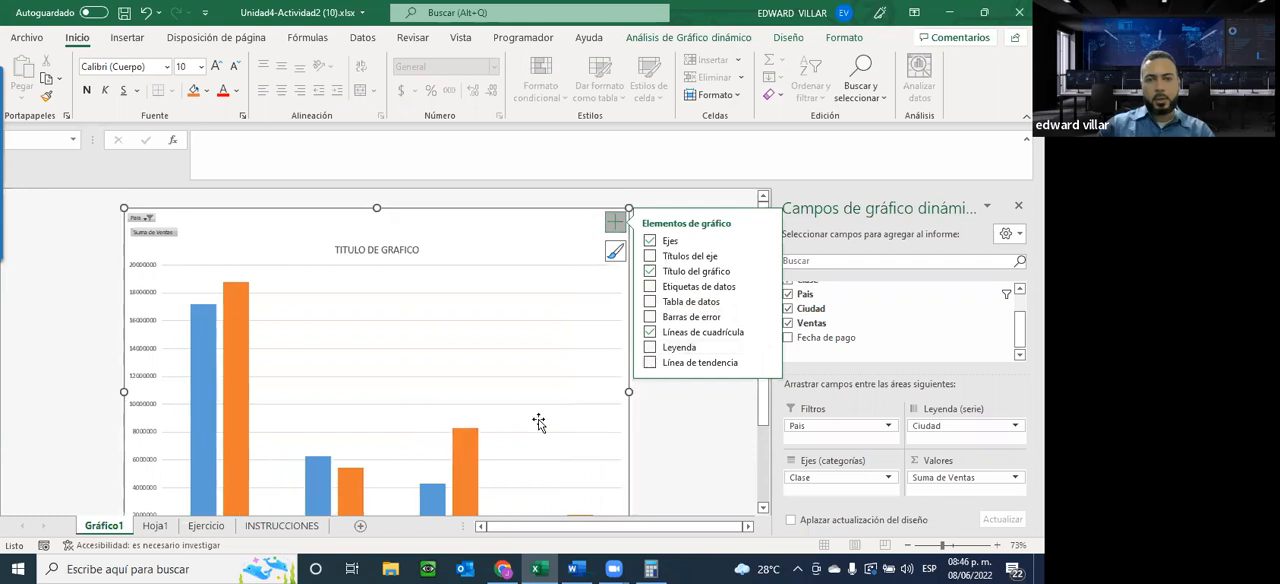
scroll(513, 413, down, 2)
scroll(513, 413, up, 2)
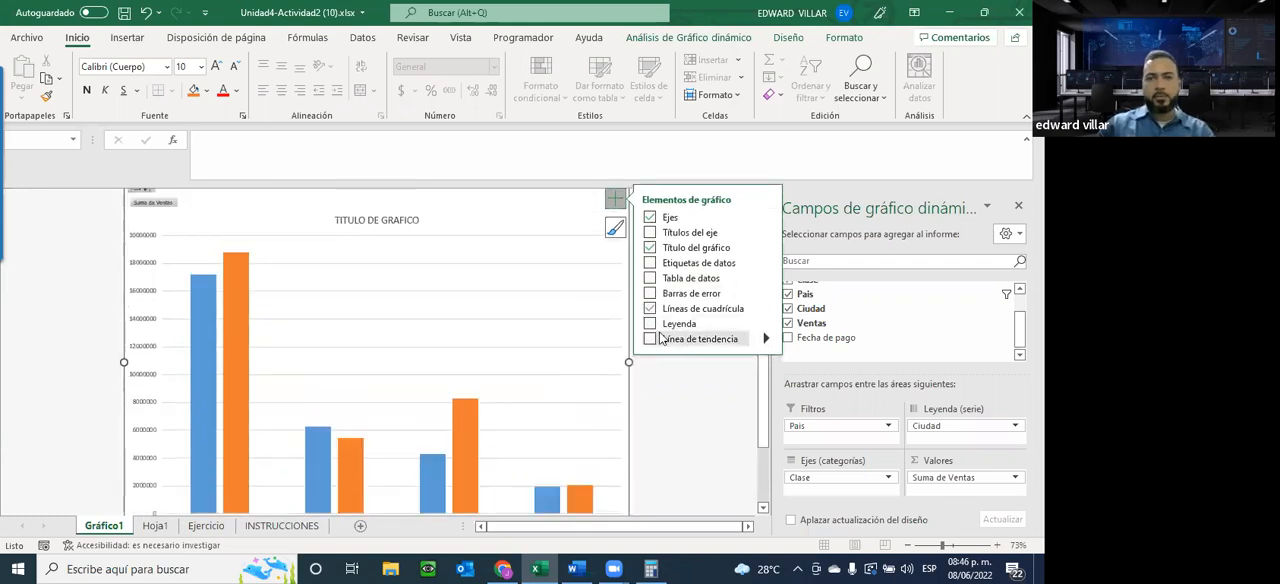
Apply the chart style with a dark background and solid blue and orange columns
click(412, 289)
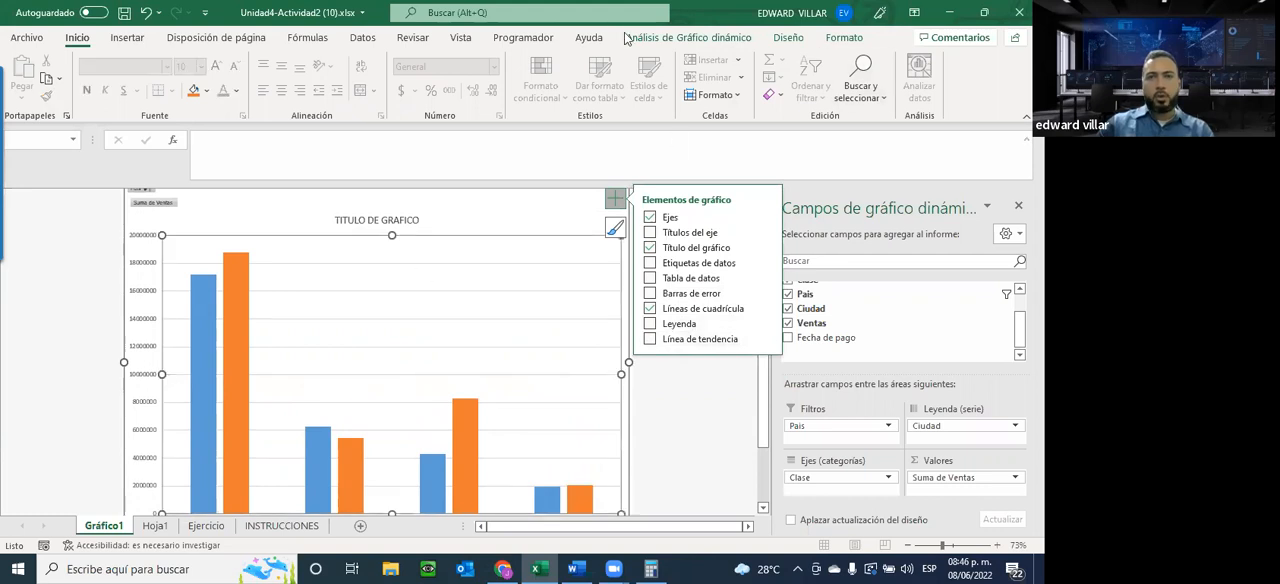
click(682, 39)
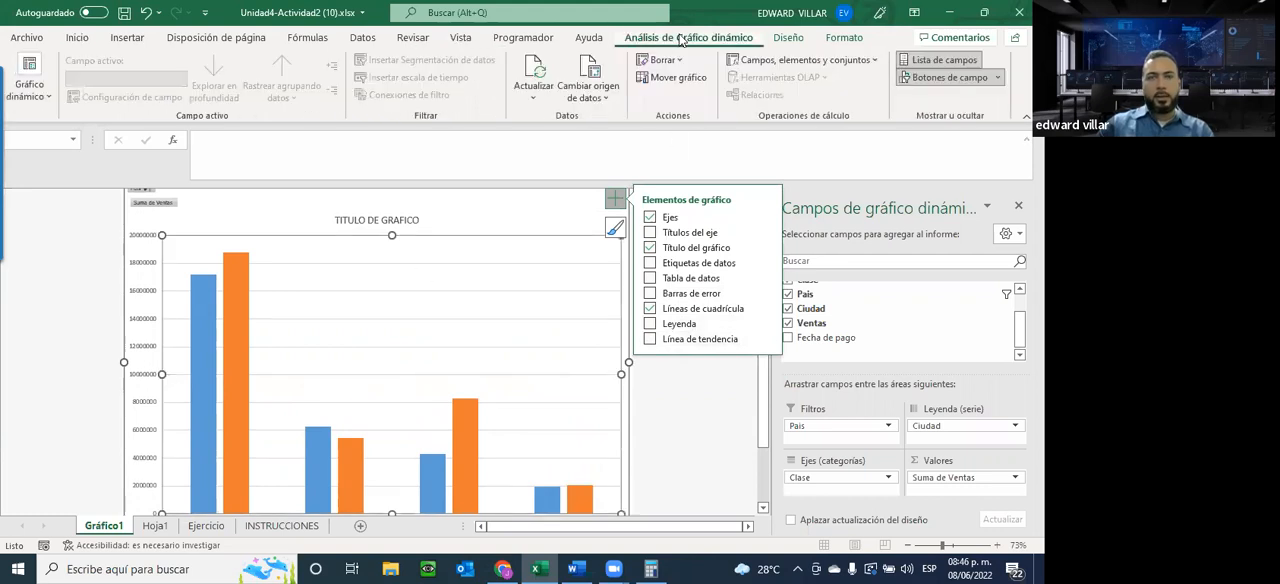
click(788, 37)
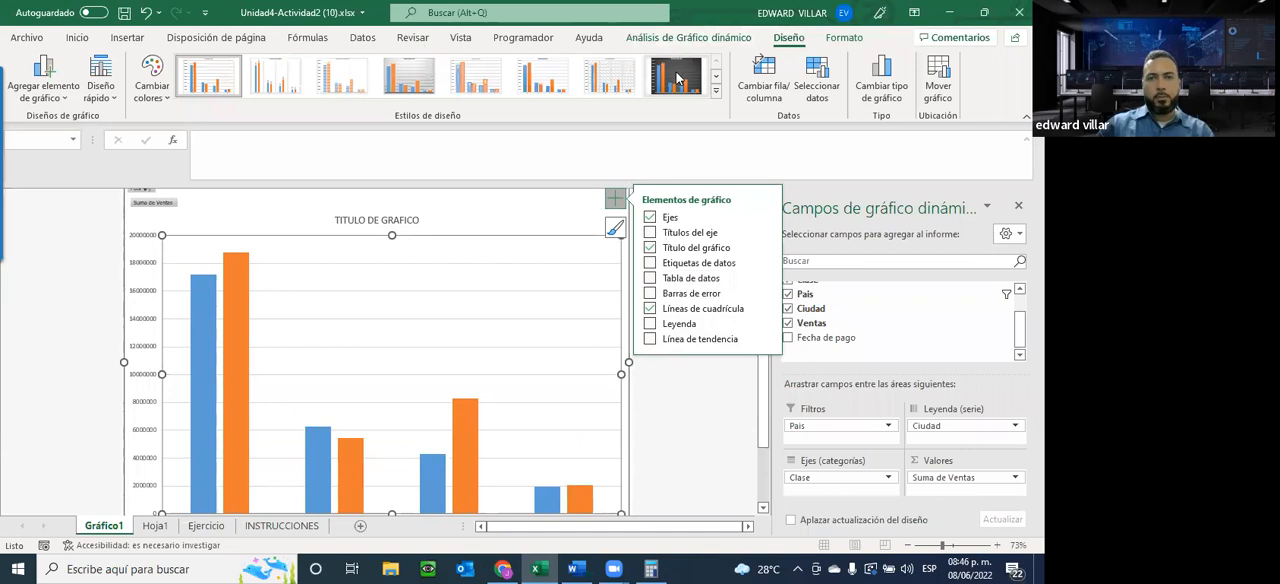
click(678, 80)
scroll(403, 259, down, 2)
scroll(403, 259, up, 2)
scroll(403, 259, down, 1)
scroll(403, 259, up, 1)
scroll(403, 259, down, 1)
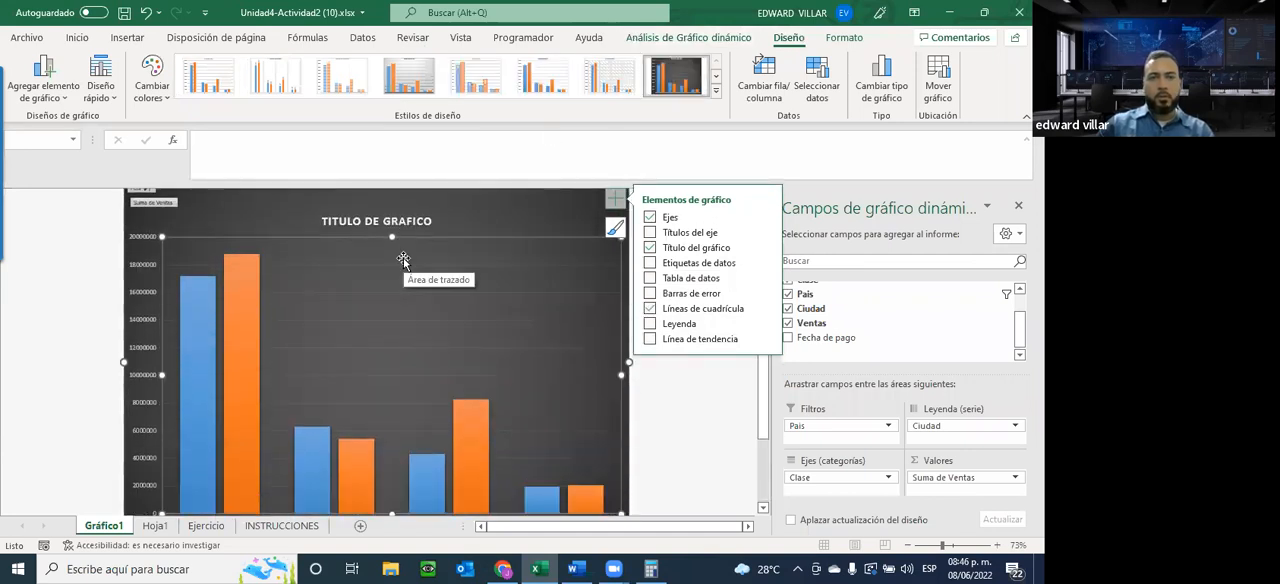
scroll(403, 259, down, 2)
Try the dark chart style with outlined columns, and return to the dark style with solid columns
click(718, 94)
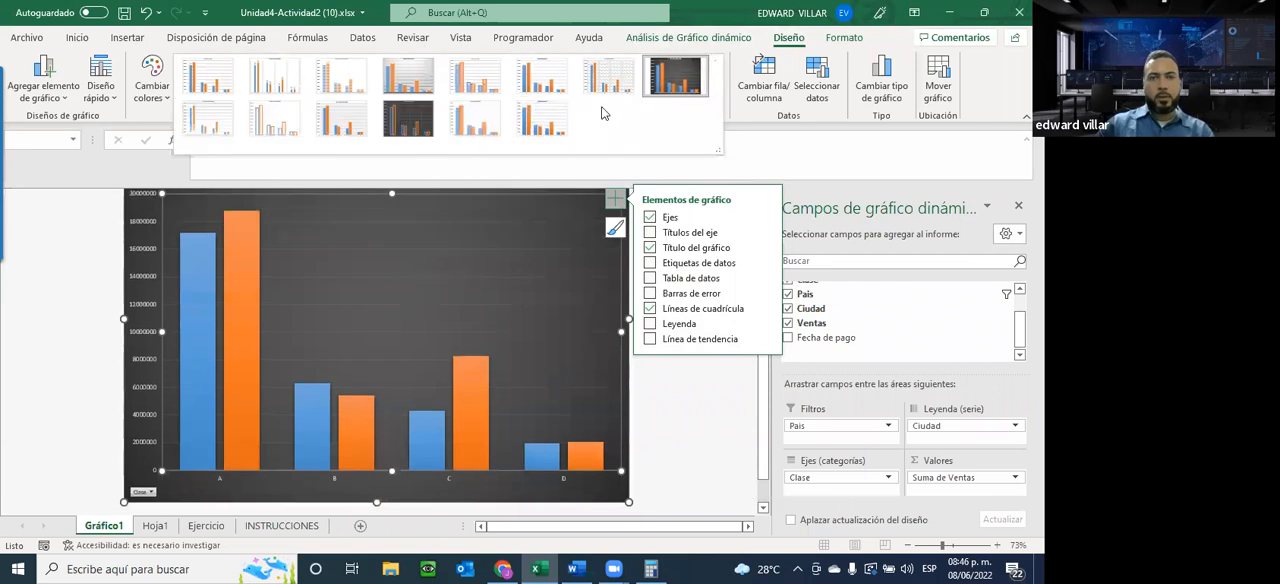
click(412, 118)
click(152, 96)
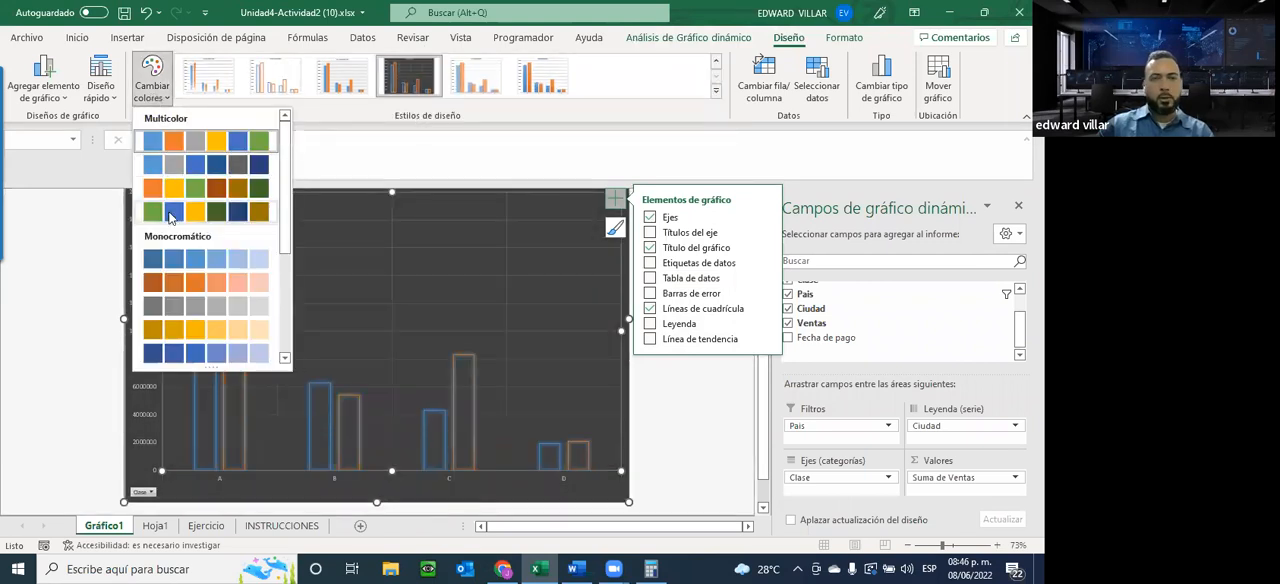
click(717, 92)
click(671, 72)
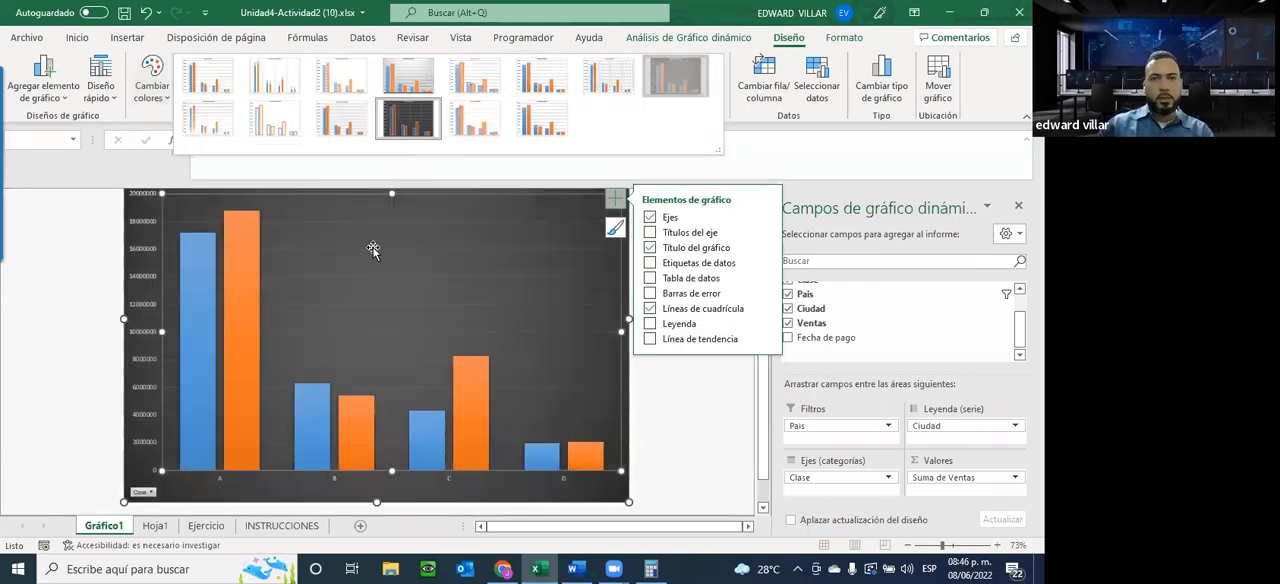
Apply the first Multicolor palette and the quick layout with axis titles and a data table to the pivot chart
click(155, 96)
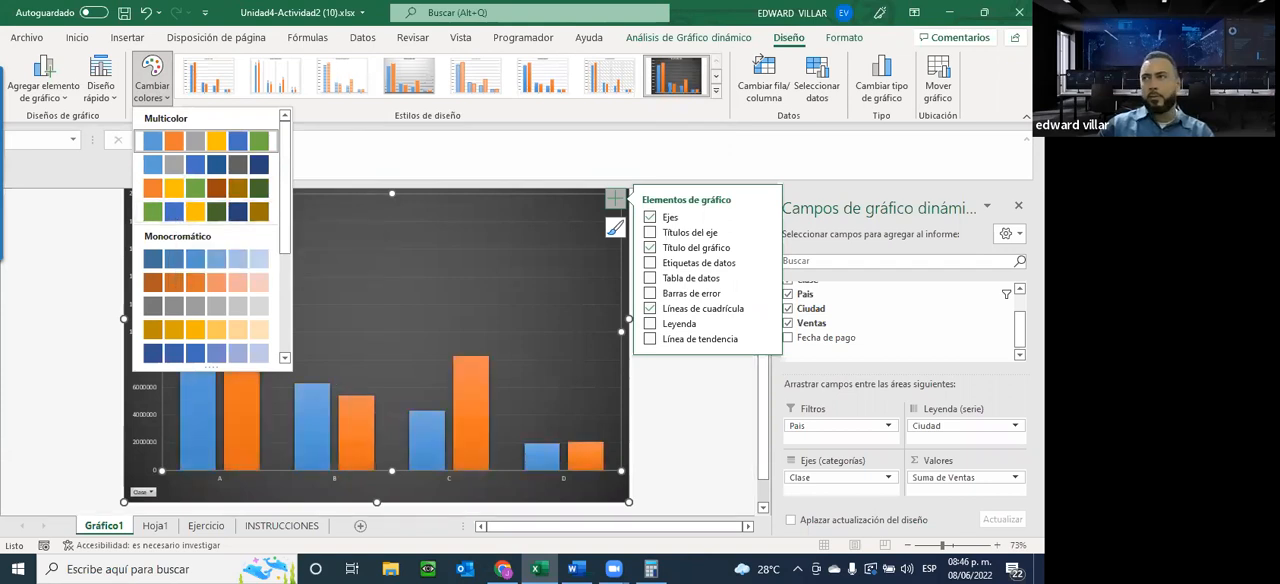
click(206, 141)
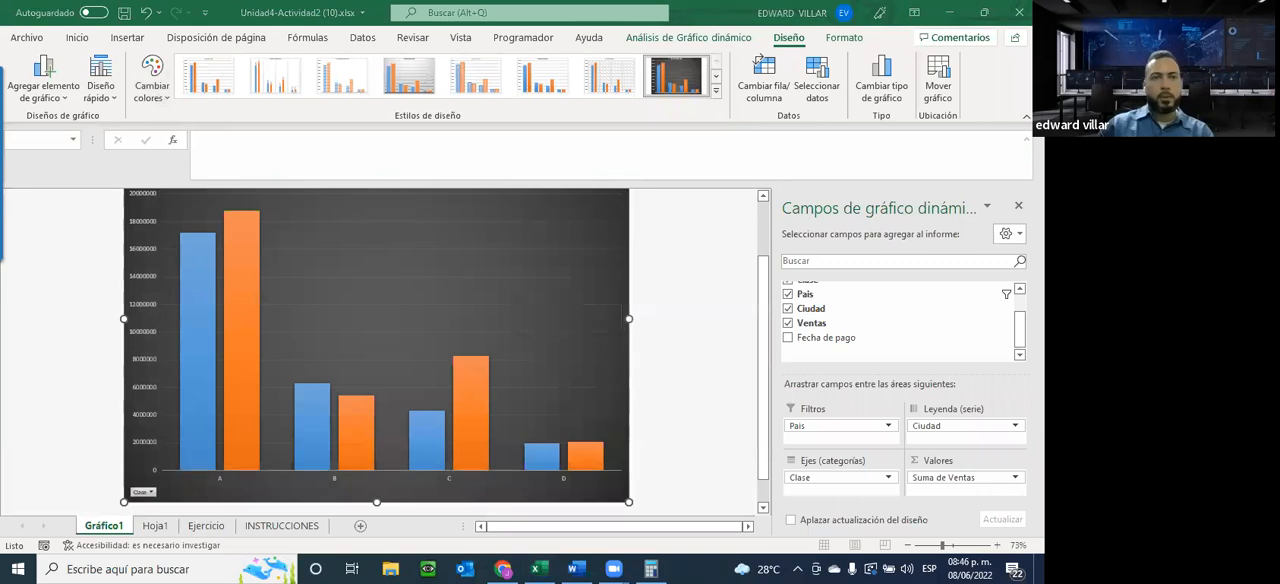
click(104, 97)
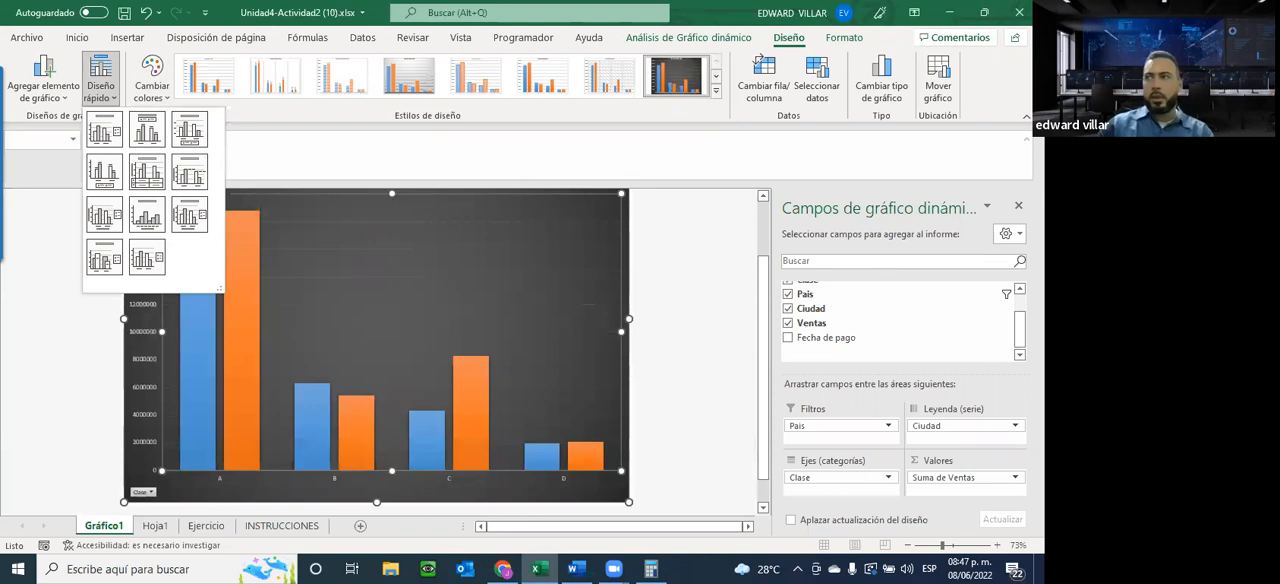
key(Escape)
click(615, 198)
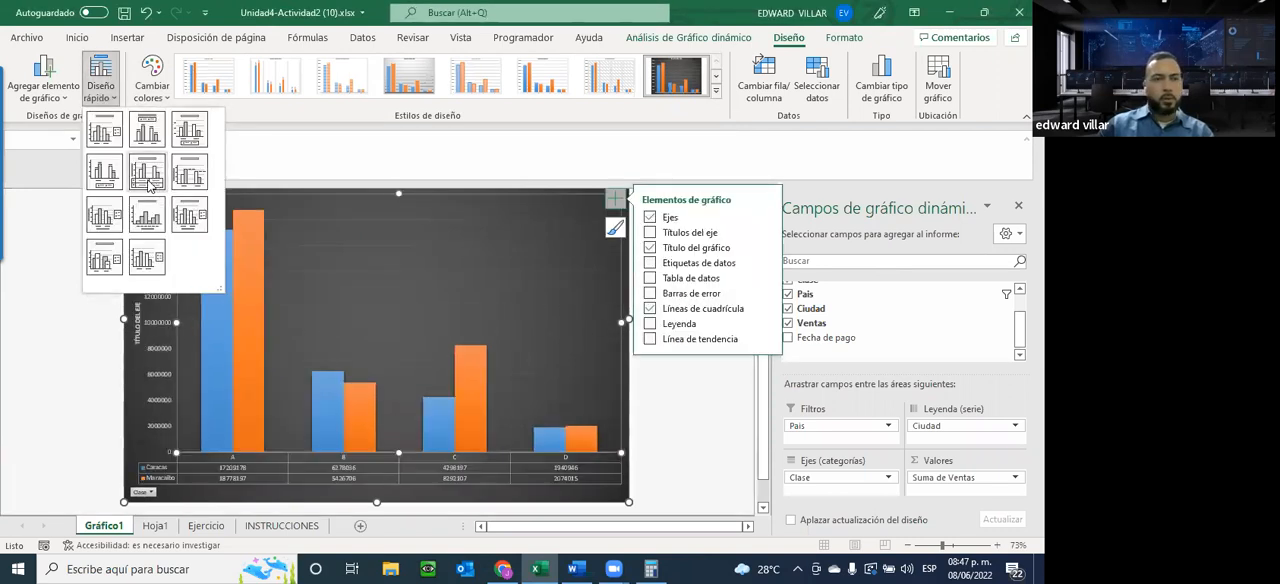
click(148, 184)
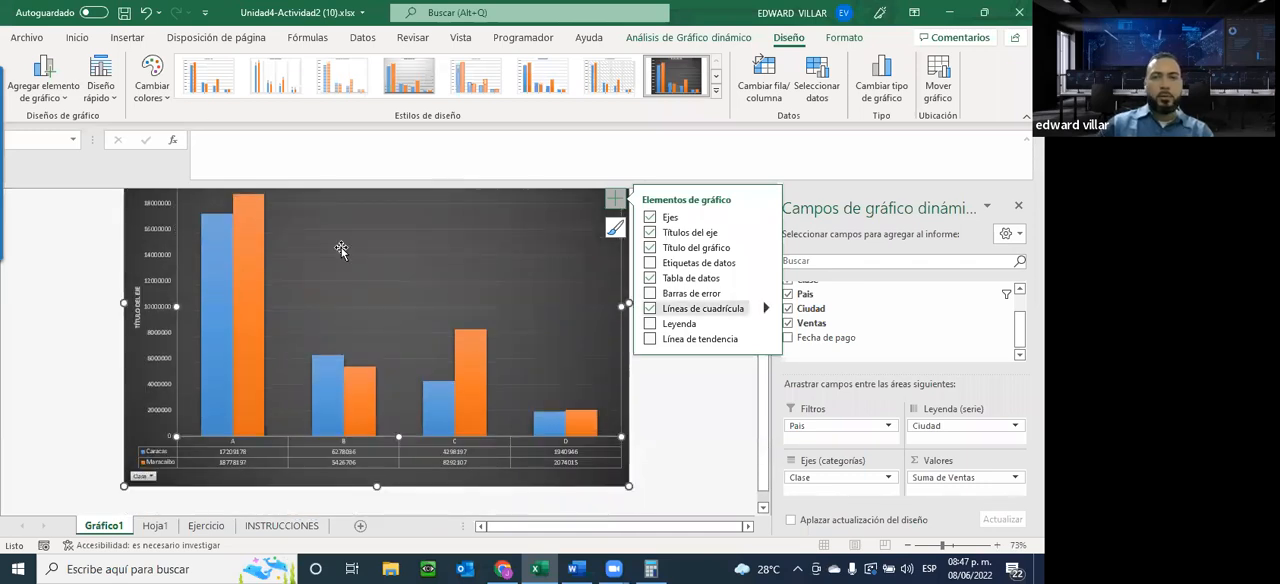
Try changing the pivot chart's type to Columnas apiladas, and undo the change
click(884, 92)
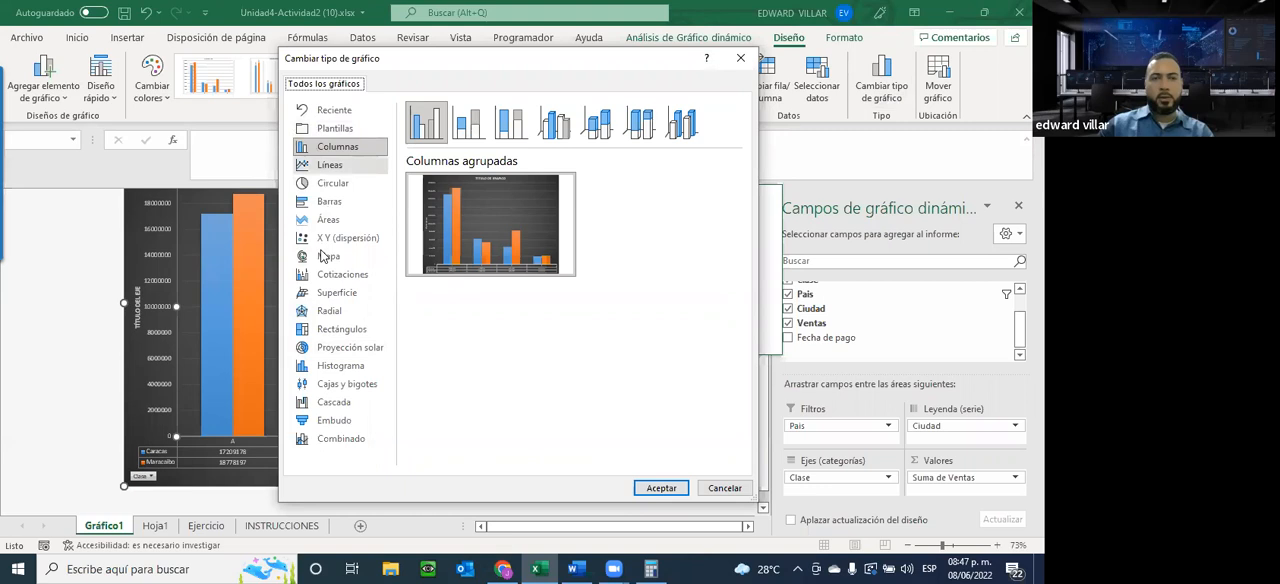
click(468, 122)
click(511, 126)
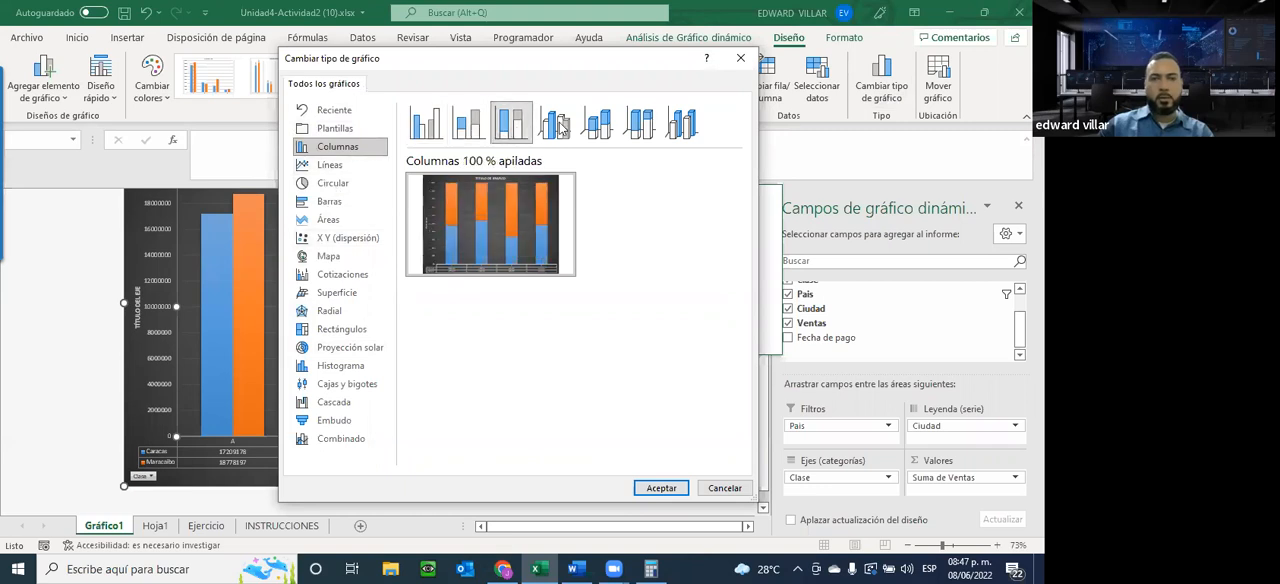
click(555, 124)
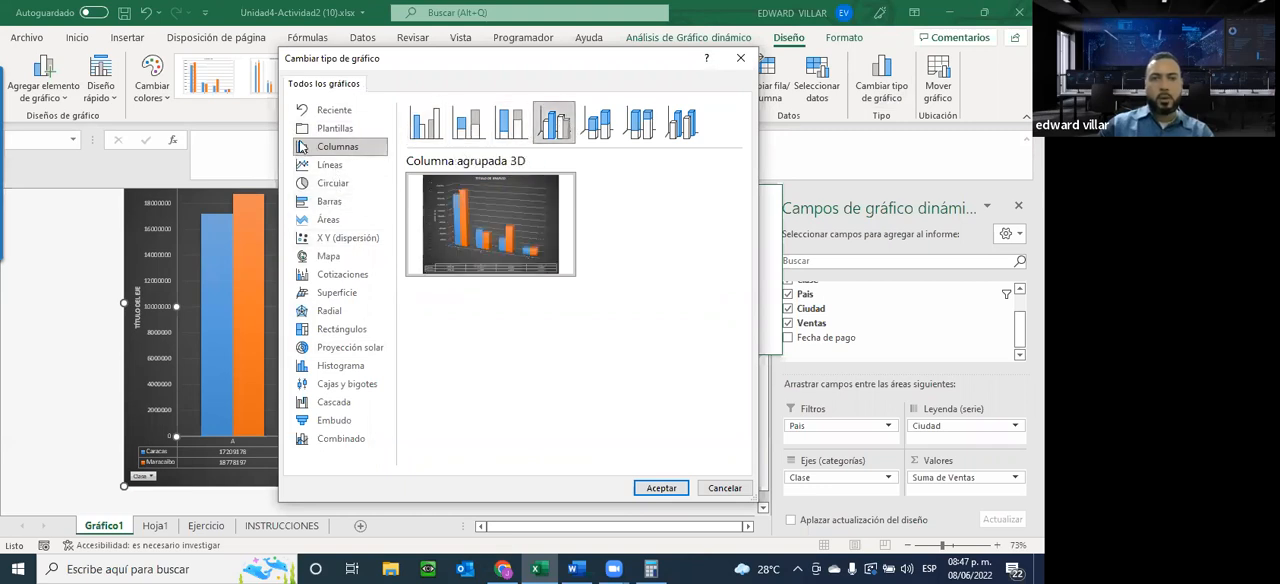
click(428, 124)
mouse_move(398, 258)
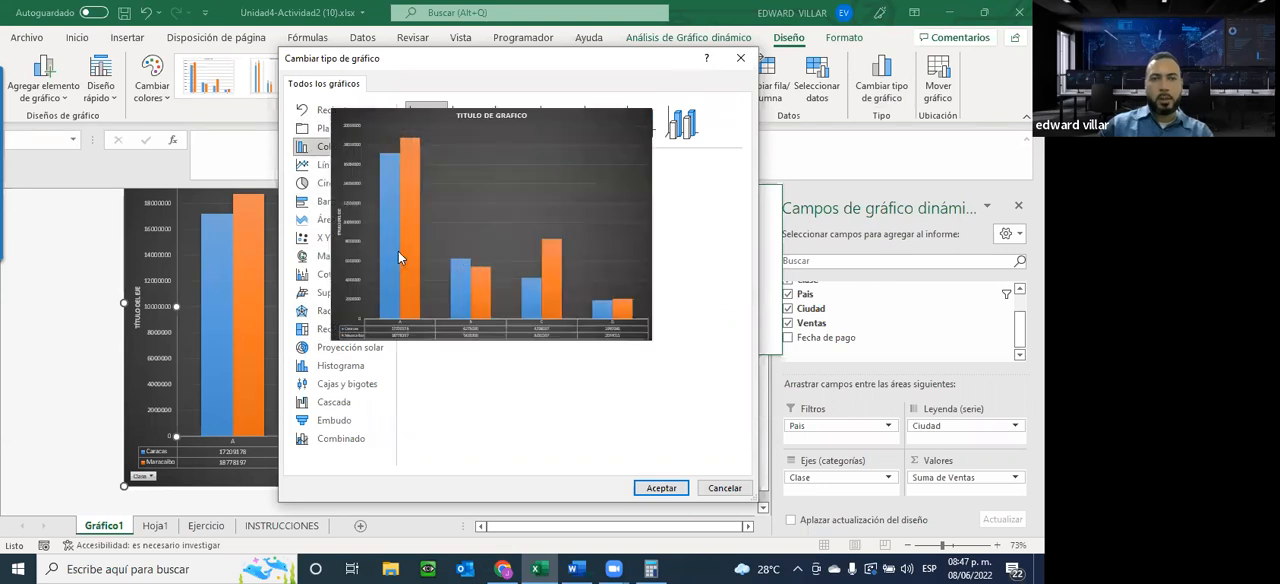
click(469, 124)
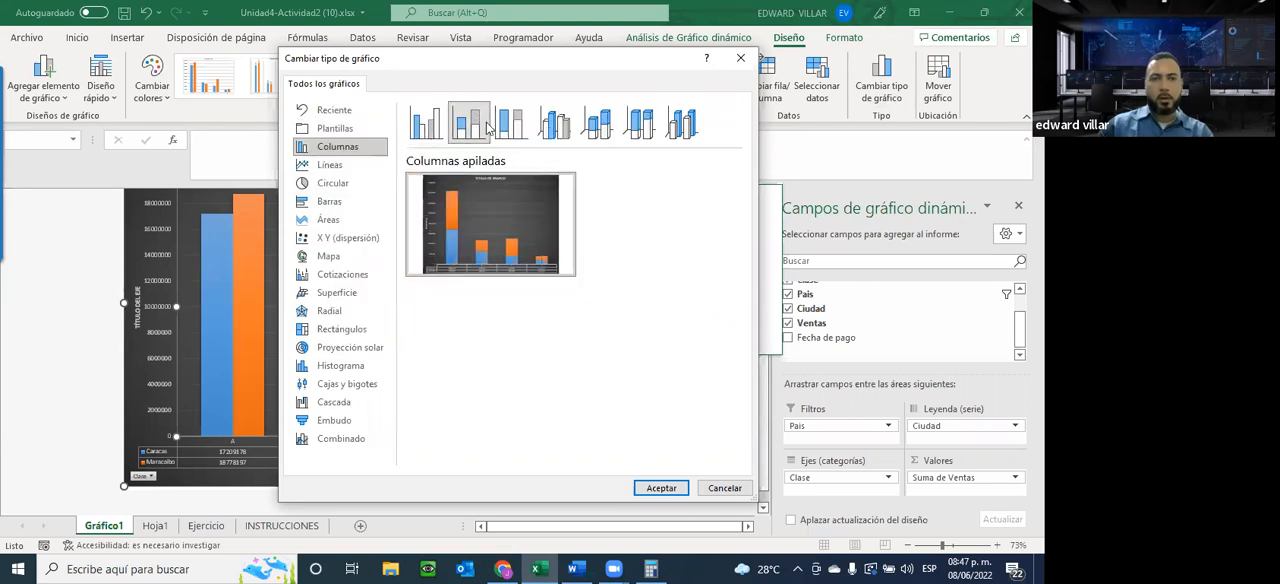
click(658, 489)
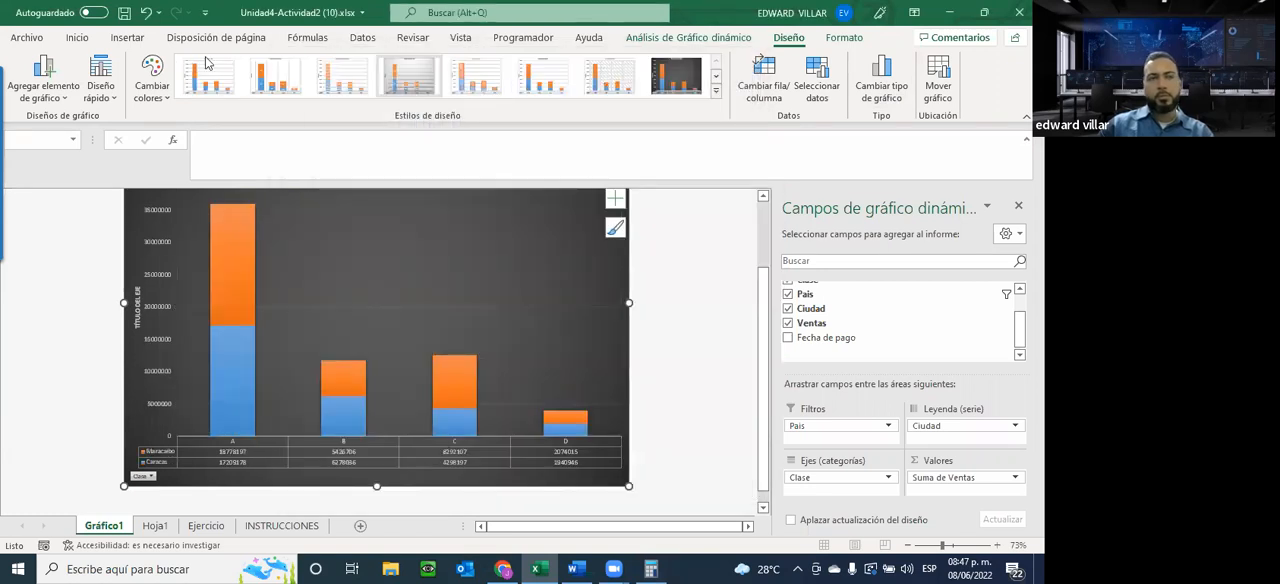
click(145, 14)
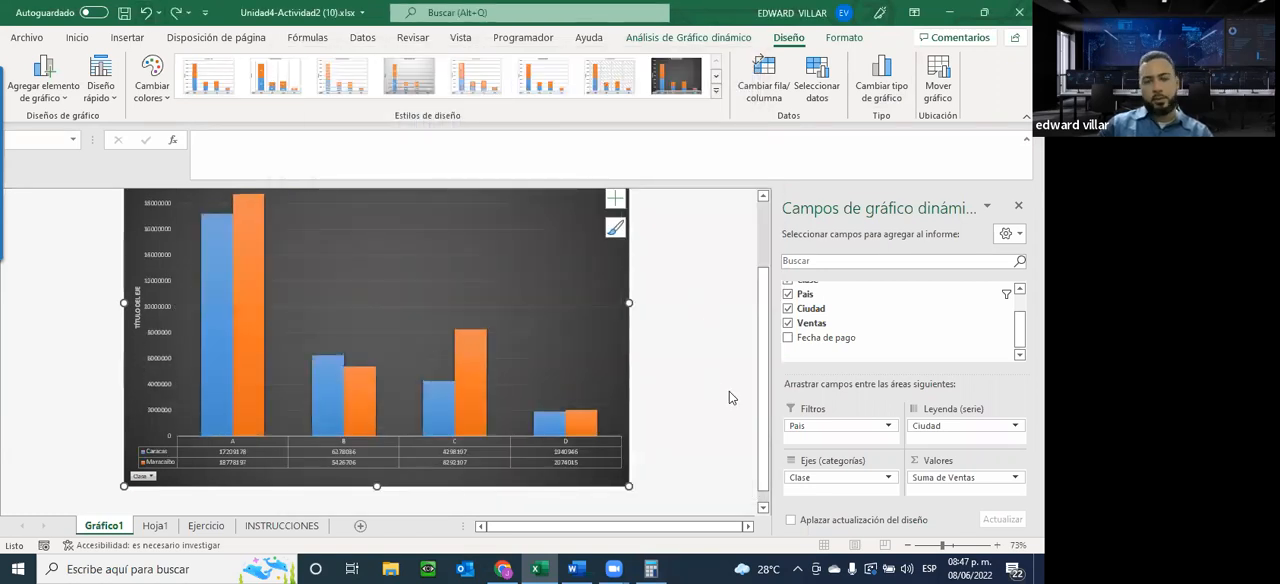
Review the chart requirements on the INSTRUCCIONES sheet against the pivot table on Hoja1 and the chart on Gráfico1
click(281, 527)
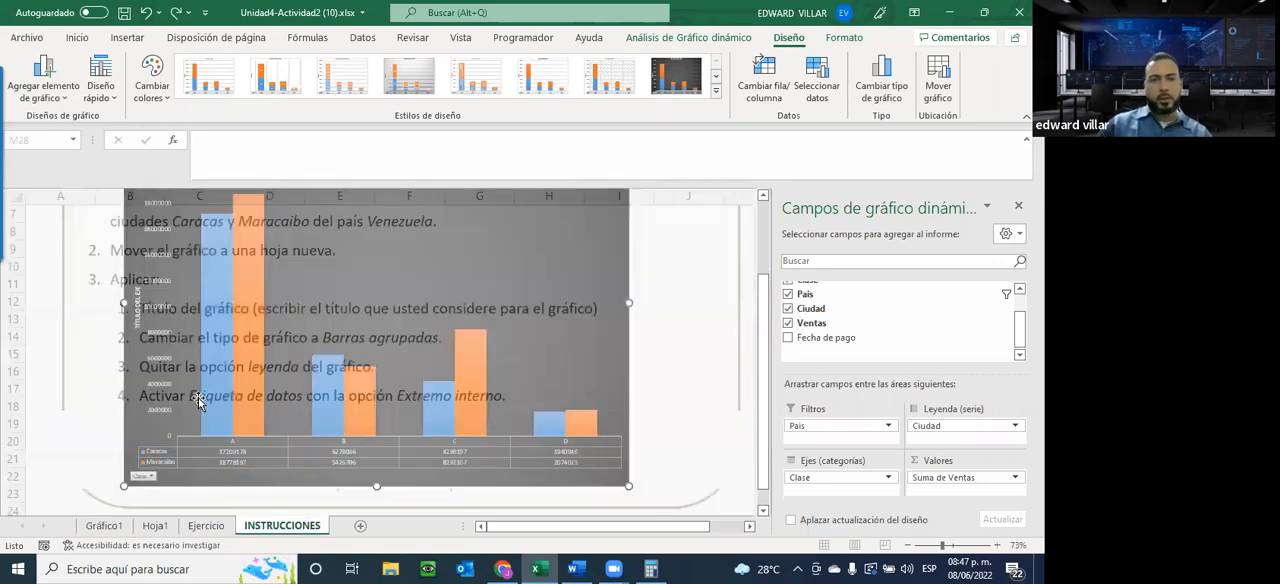
scroll(369, 449, up, 2)
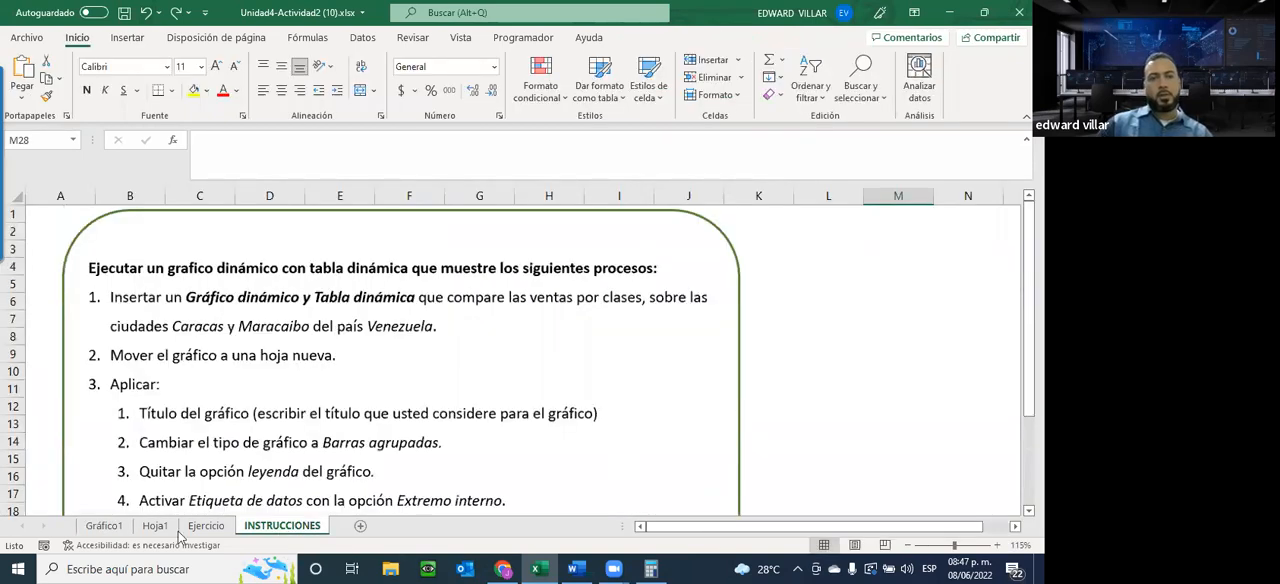
click(155, 526)
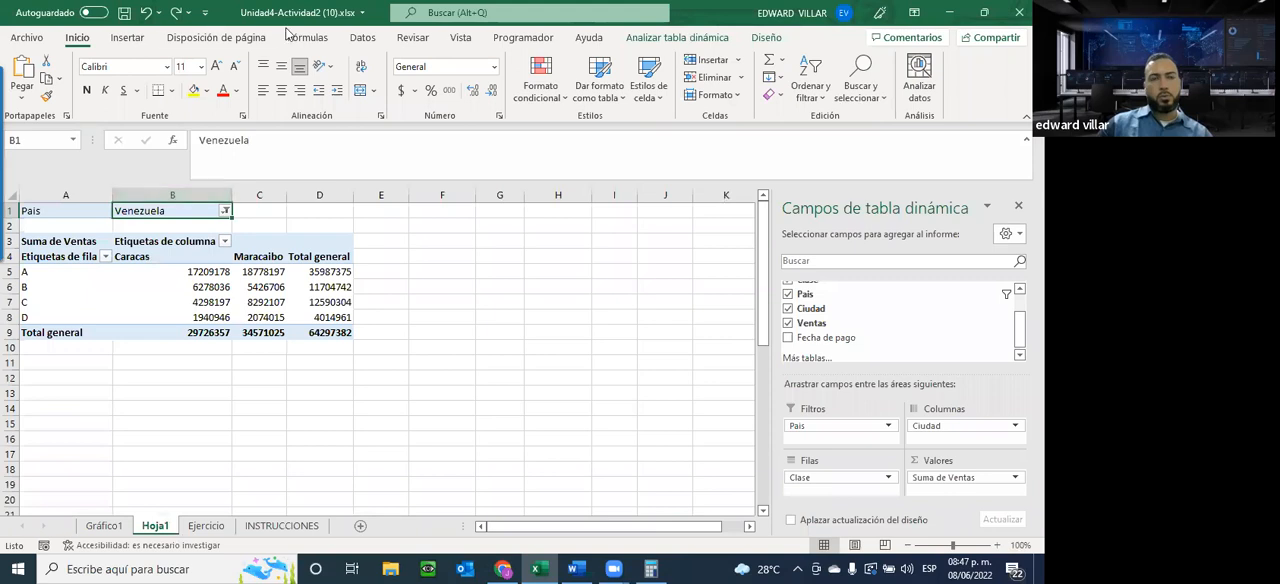
click(117, 527)
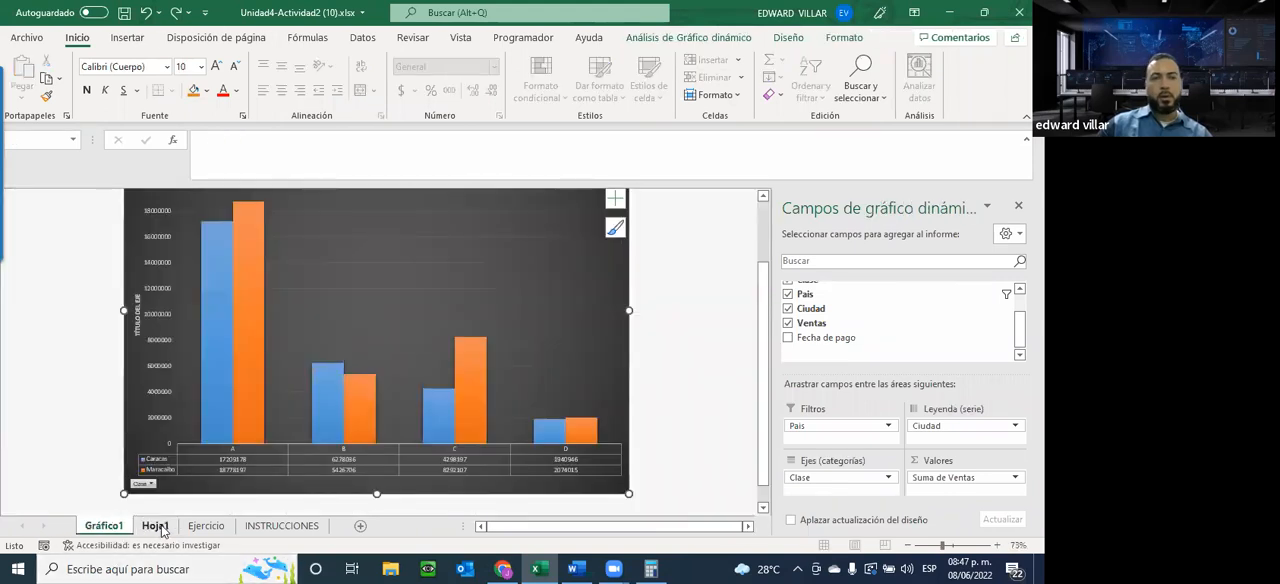
click(155, 526)
click(207, 526)
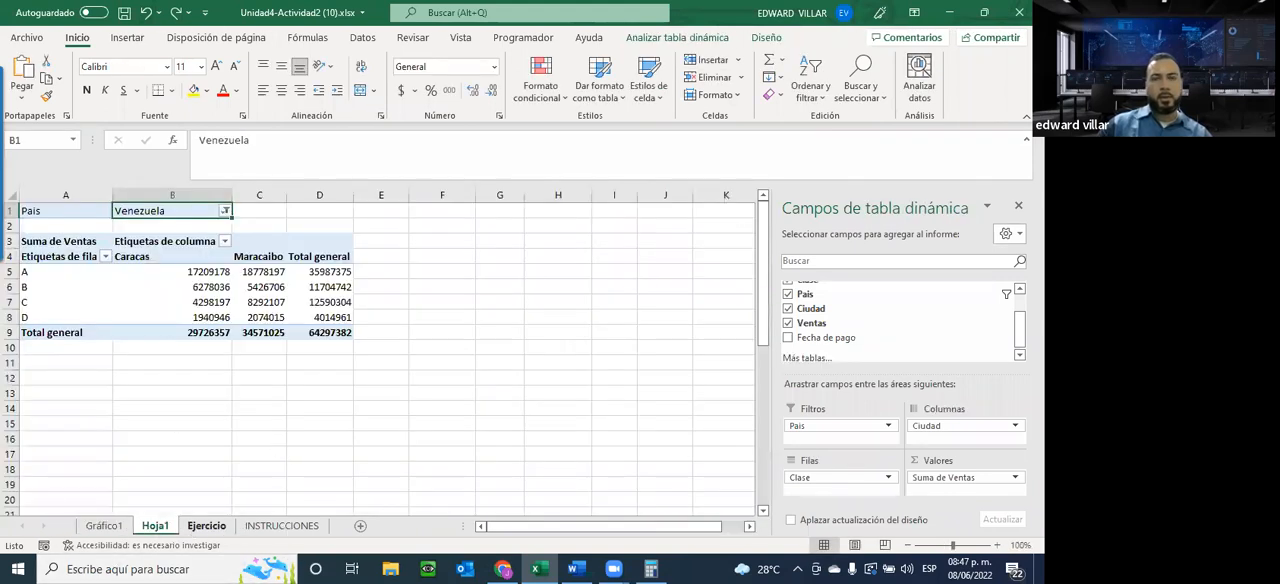
key(ctrl+Page_Down)
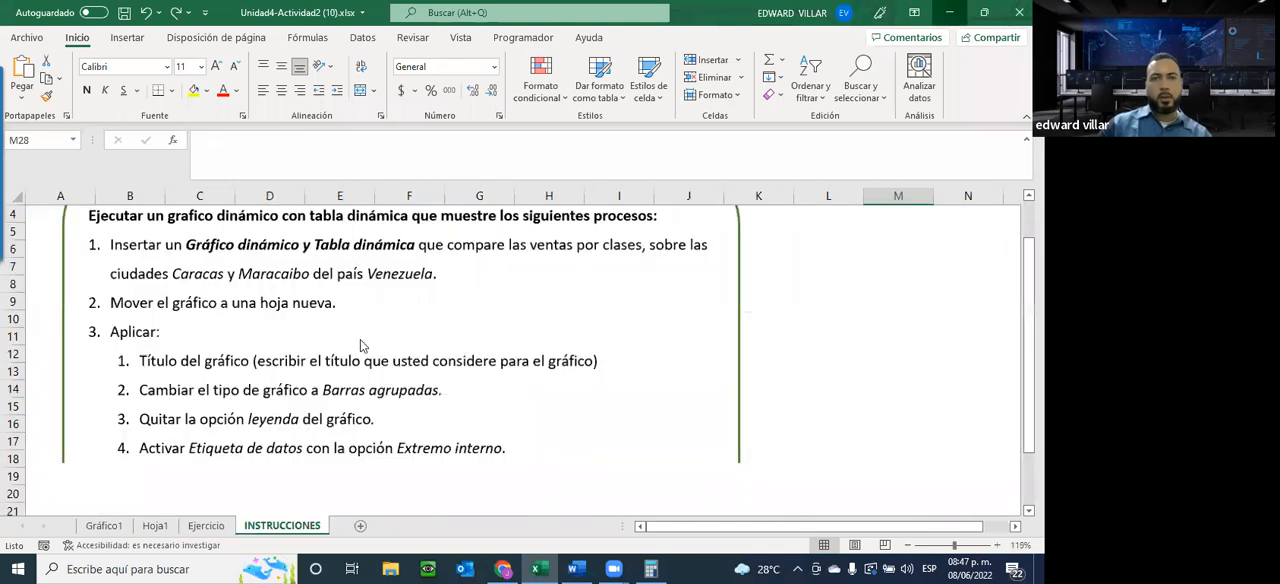
Switch to the course page in Chrome and review the Unidad 4 assignment and delivery entries and the Unidad 5 activities
key(alt+Tab)
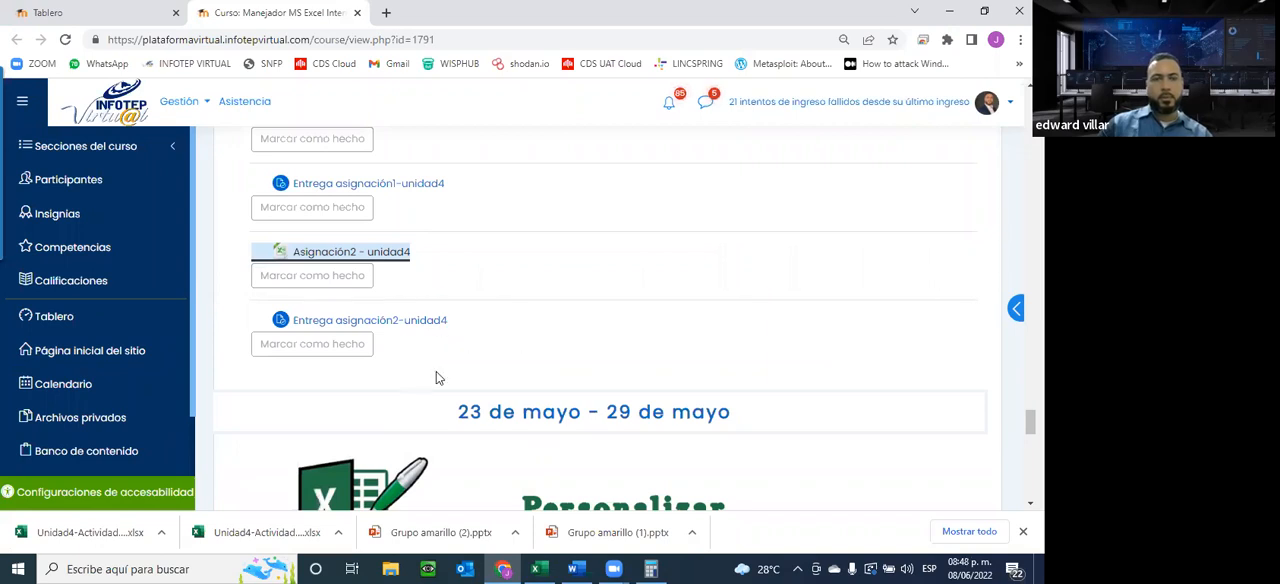
scroll(450, 395, down, 2)
scroll(457, 402, up, 5)
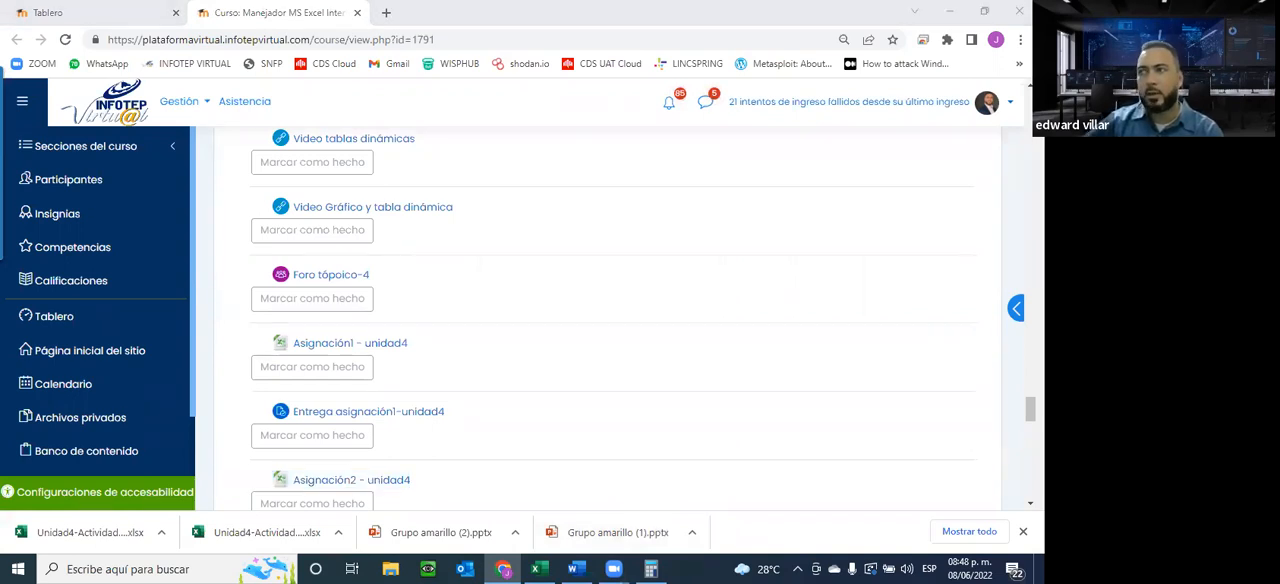
scroll(484, 279, down, 5)
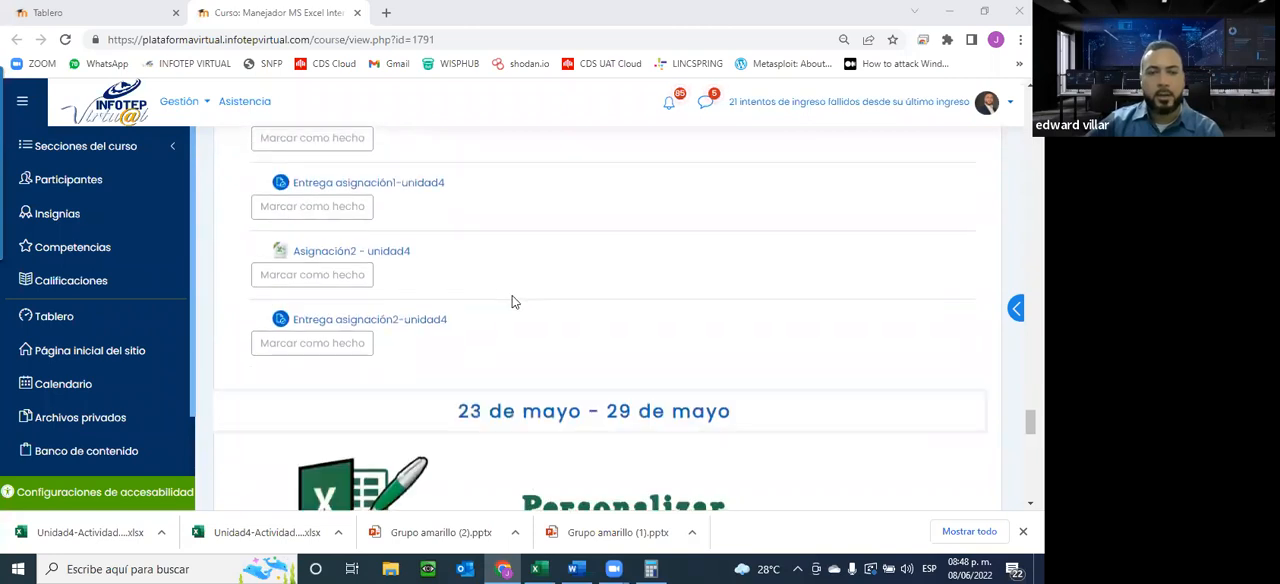
scroll(525, 293, down, 5)
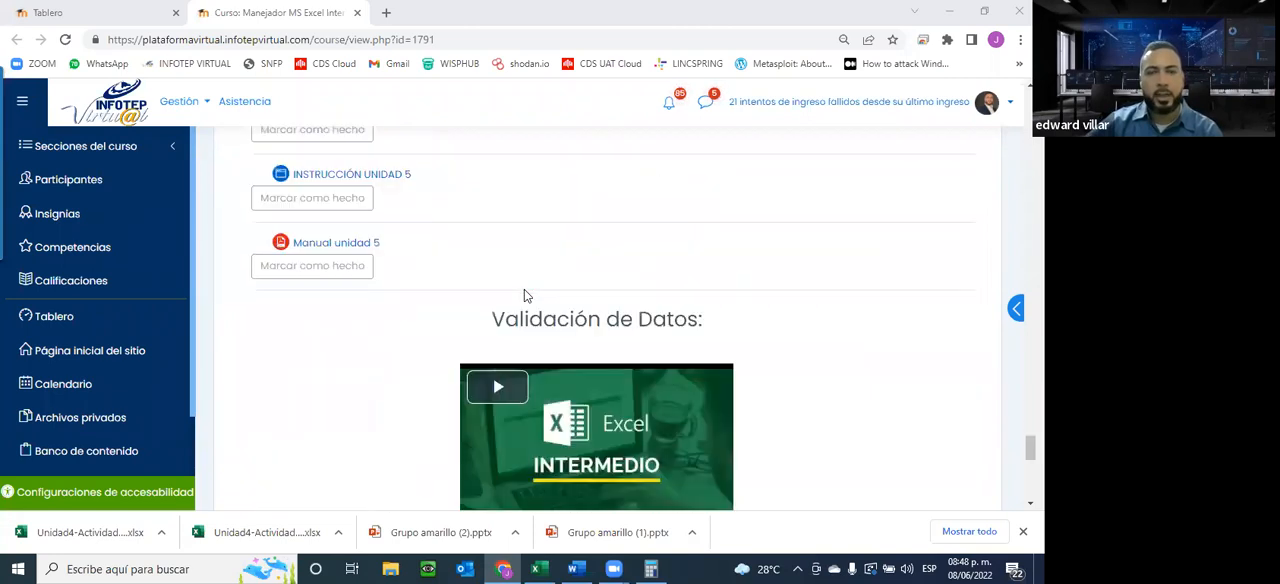
scroll(524, 292, down, 3)
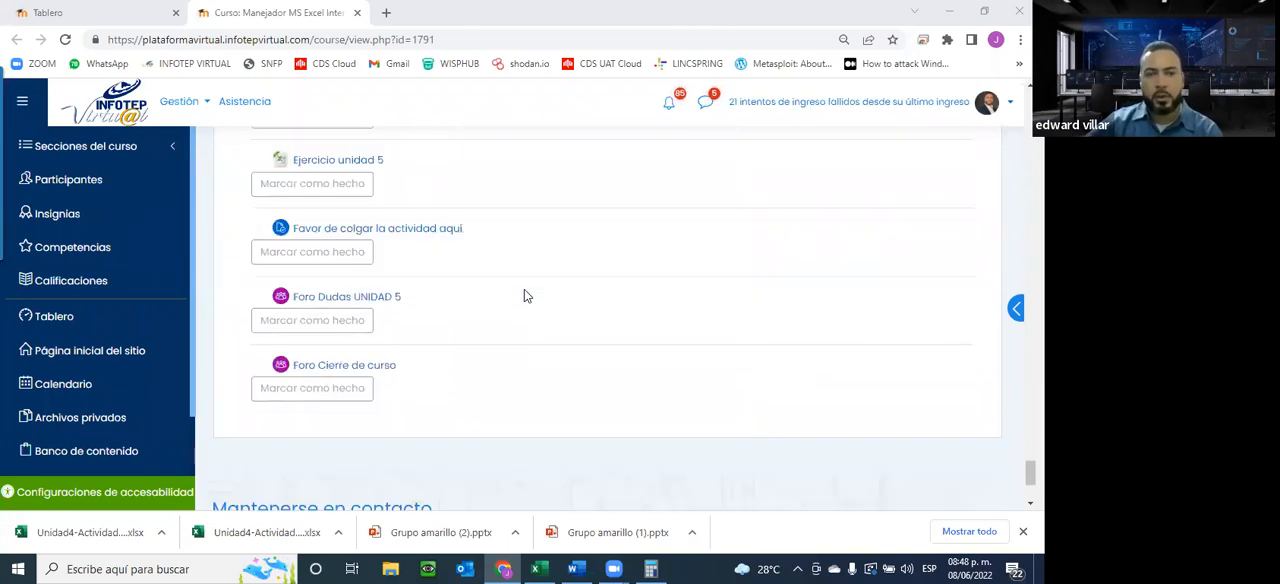
scroll(524, 292, up, 3)
scroll(524, 296, up, 1)
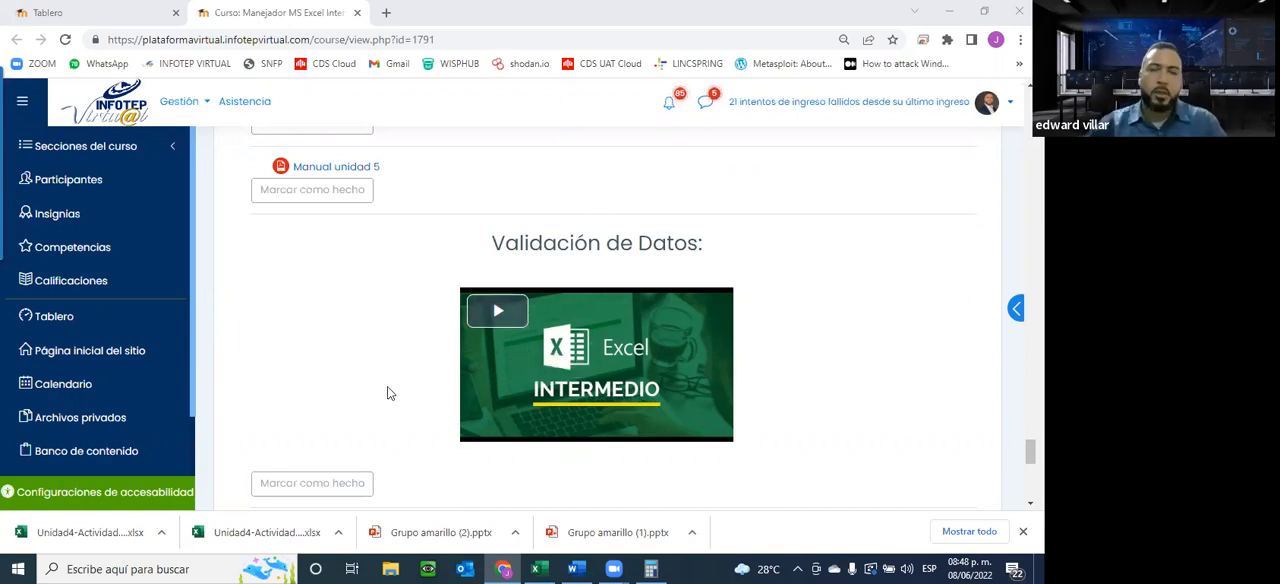
Look over the Personalizar Libros section's Unidad 5 instruction, manual and Validación de Datos video, and return to the Unidad 4 assignments
scroll(388, 394, up, 3)
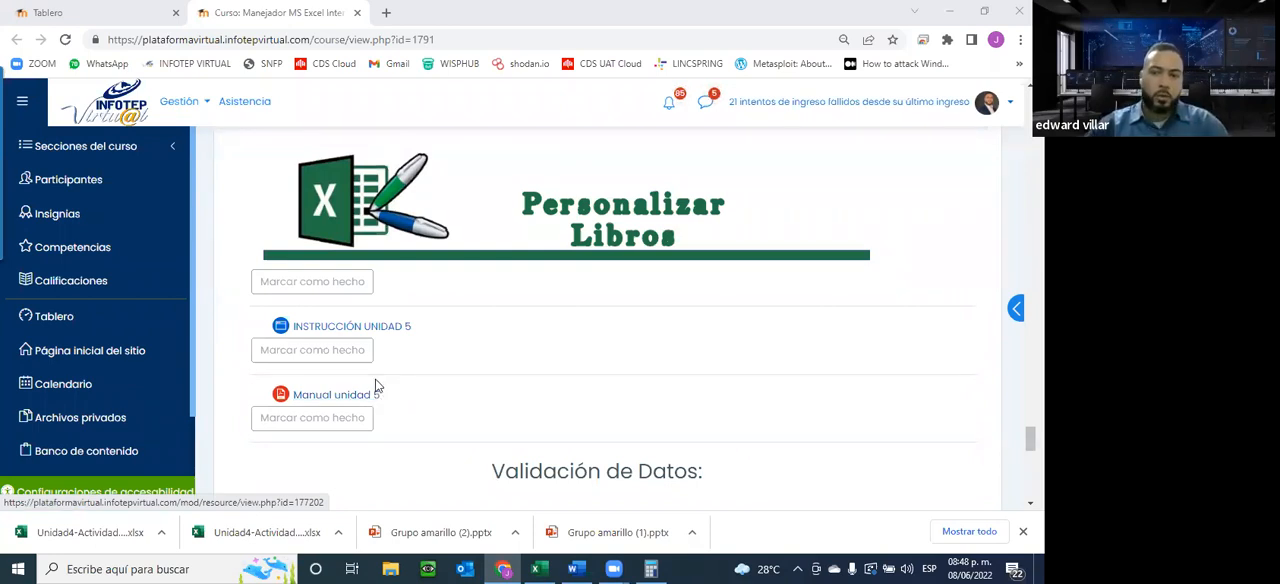
scroll(376, 384, down, 1)
scroll(928, 489, down, 5)
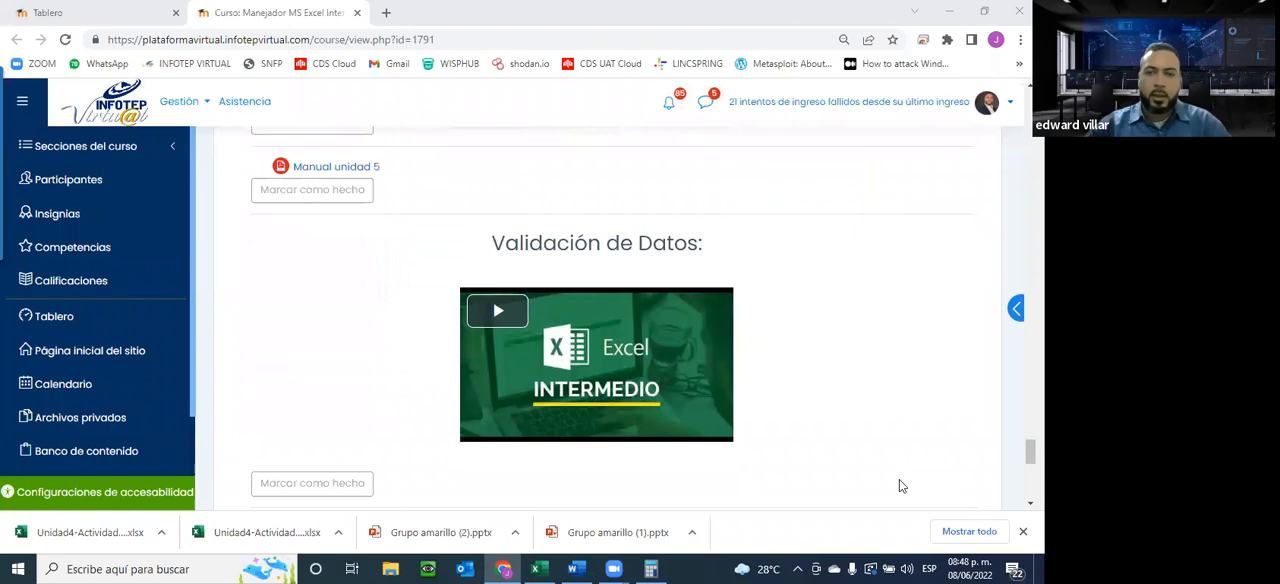
scroll(652, 450, up, 5)
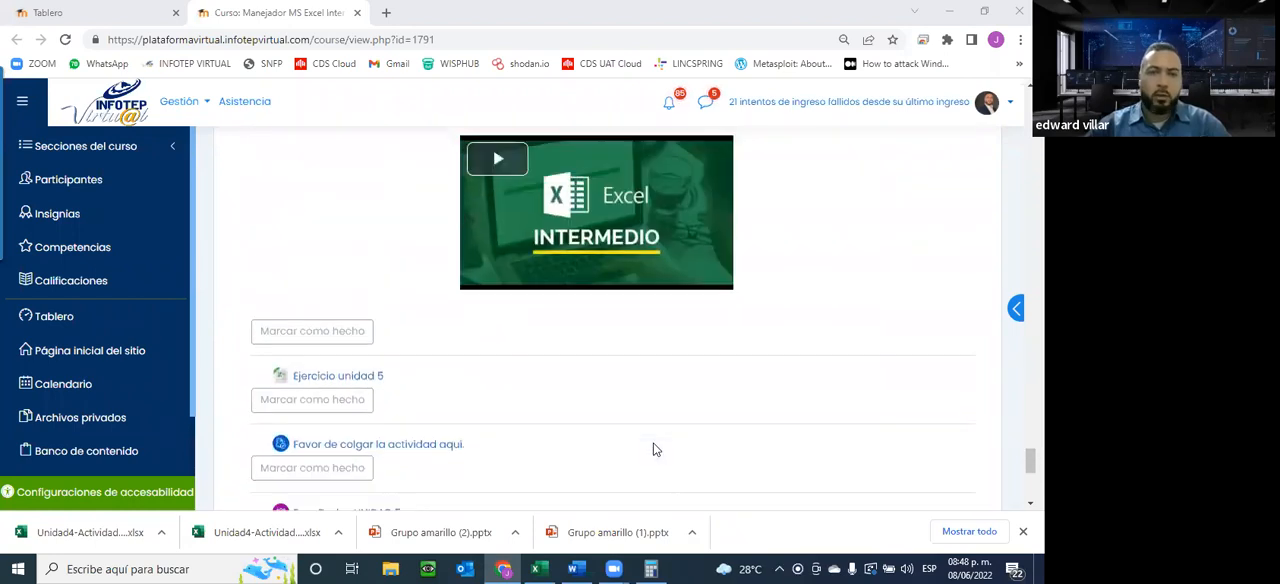
scroll(376, 334, up, 2)
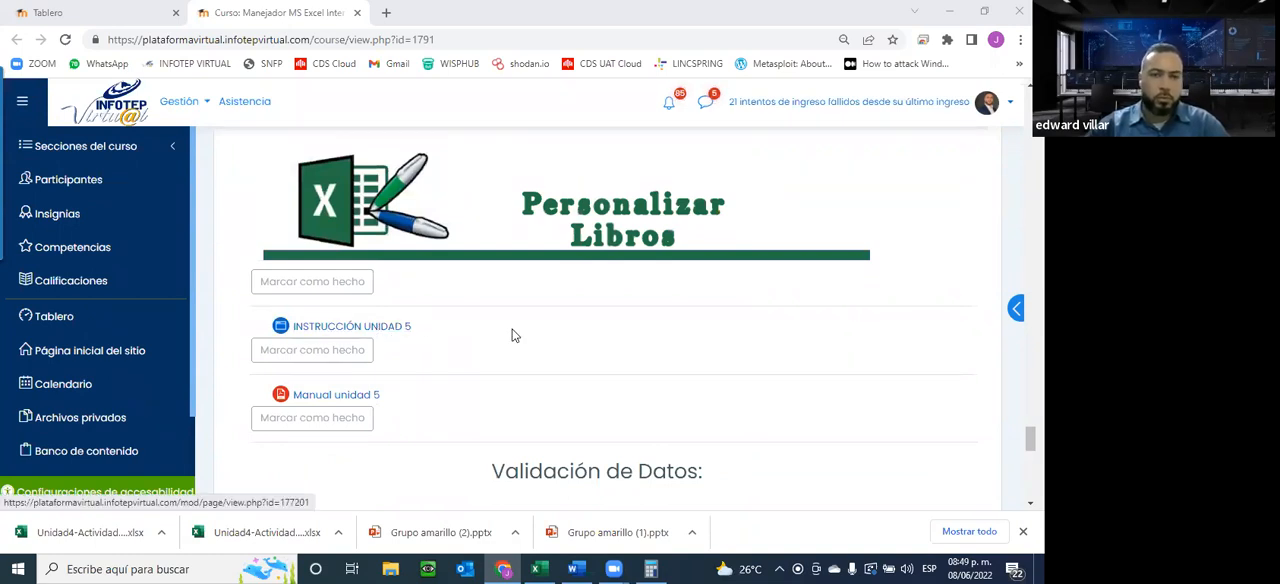
scroll(480, 358, down, 1)
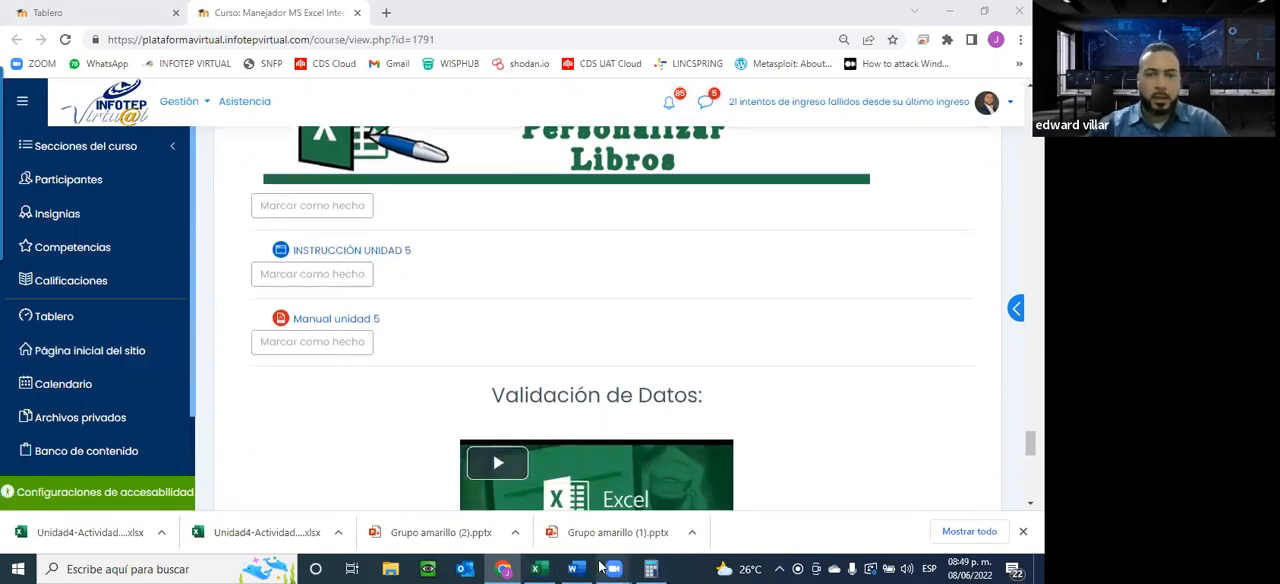
mouse_move(613, 569)
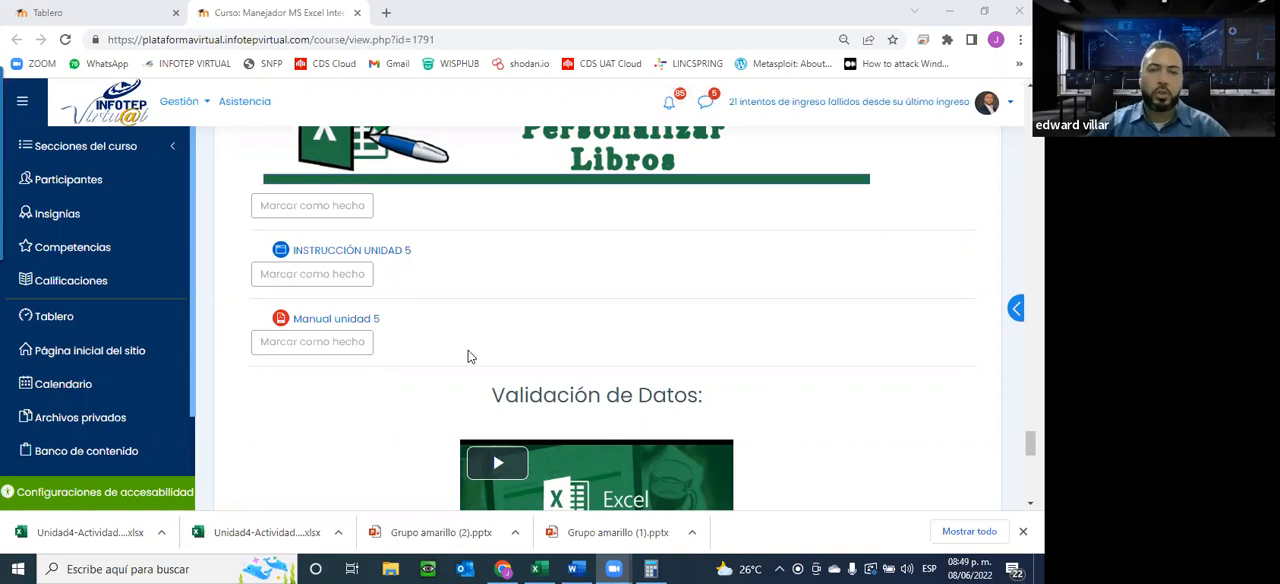
scroll(475, 350, up, 3)
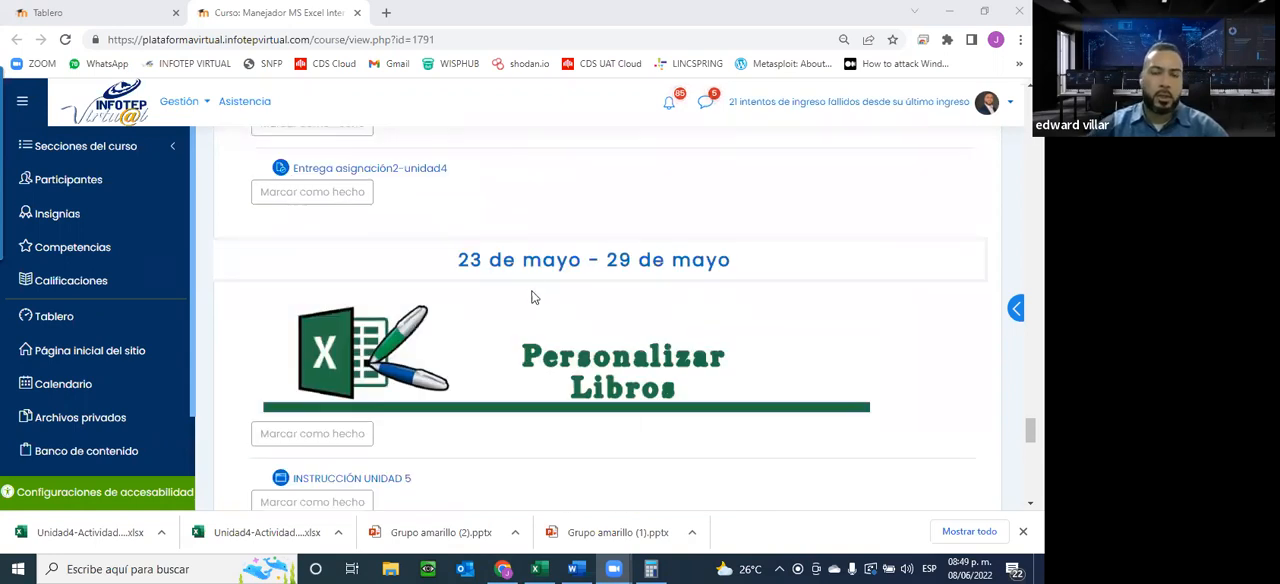
scroll(533, 297, down, 2)
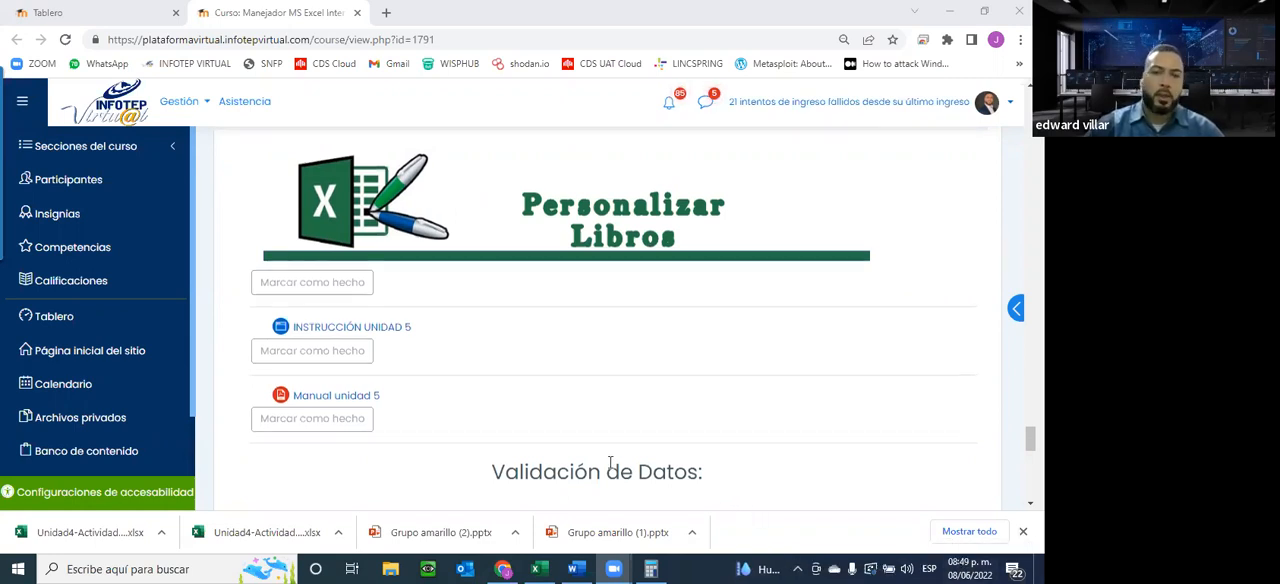
scroll(610, 462, up, 2)
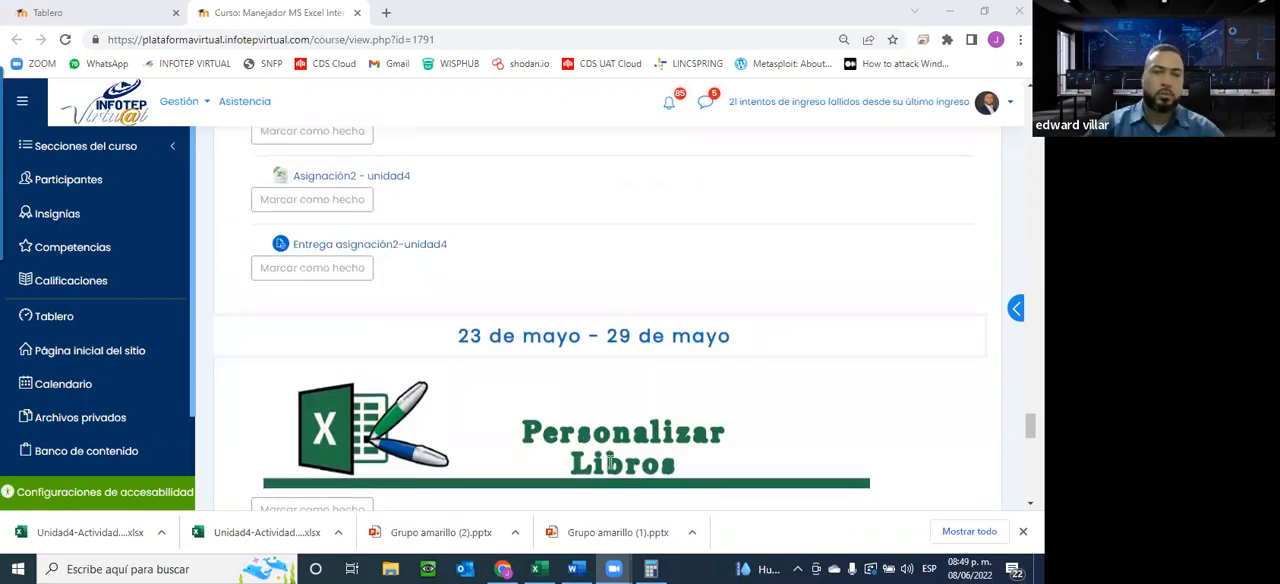
scroll(610, 462, up, 2)
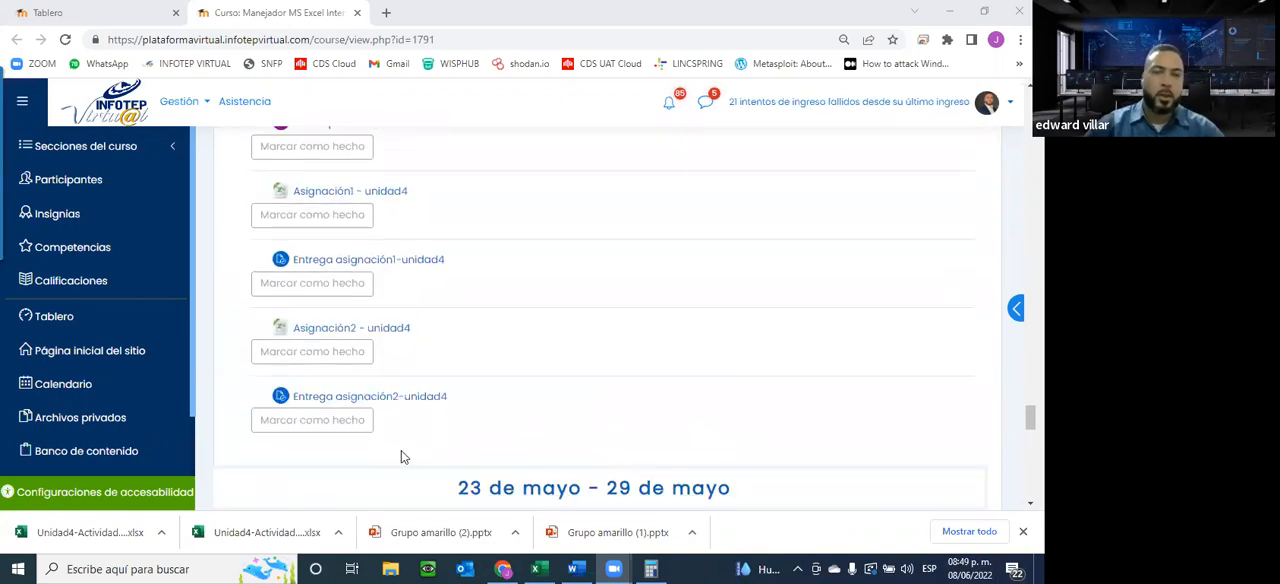
scroll(401, 450, up, 2)
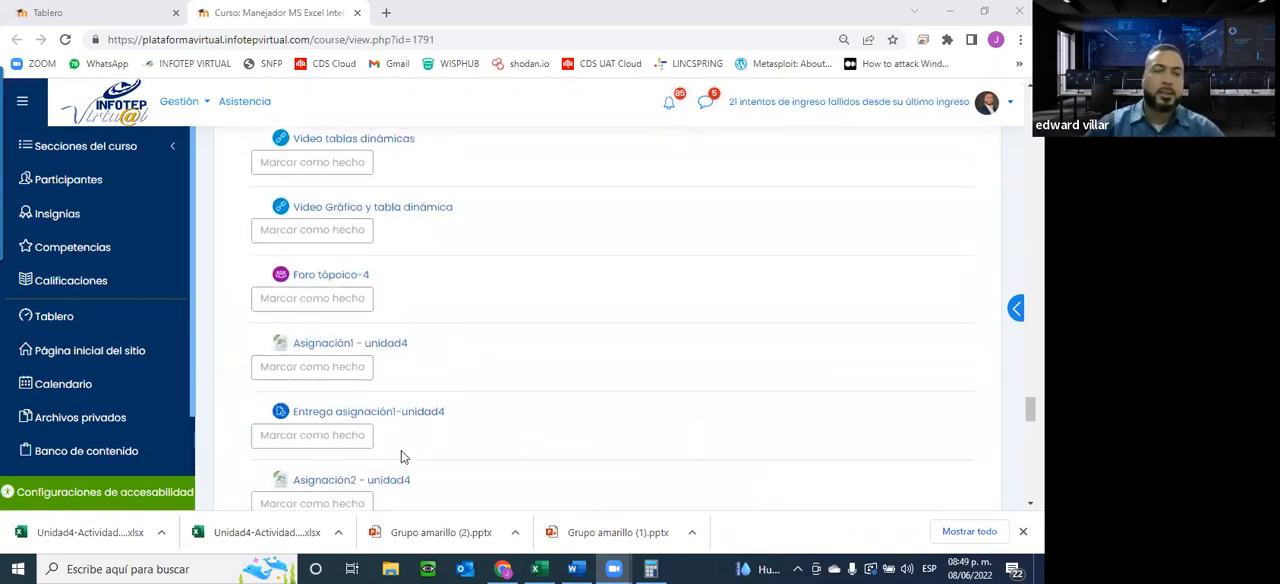
Check Wednesday 15 June 2022 in the system calendar alongside the Unidad 5 content, and close the calendar
click(952, 567)
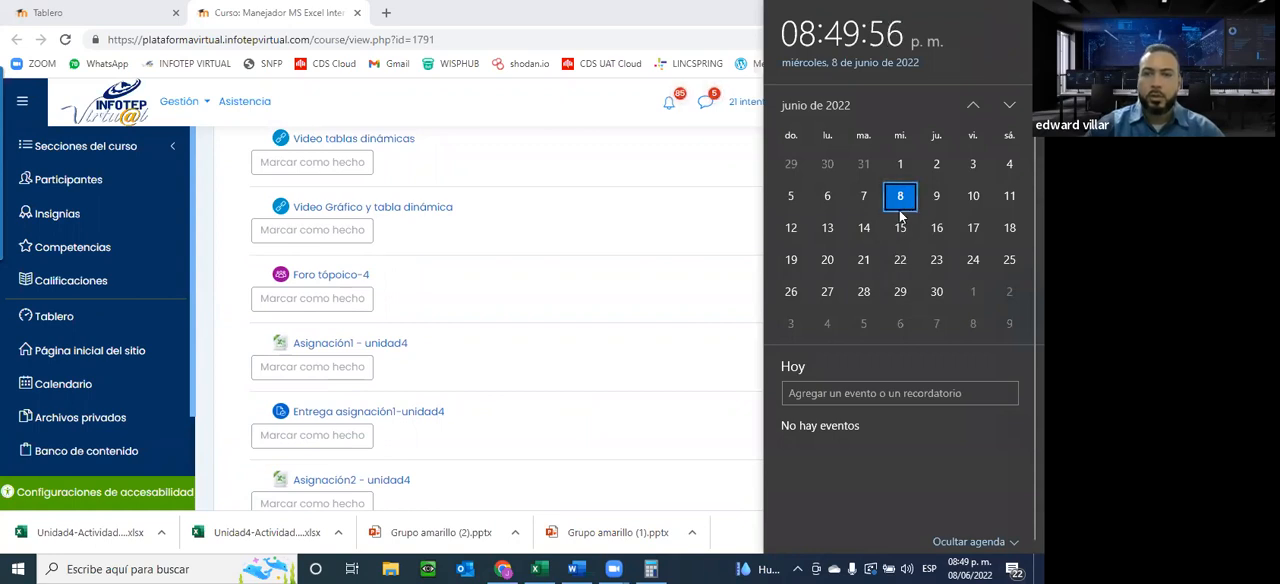
scroll(447, 423, down, 5)
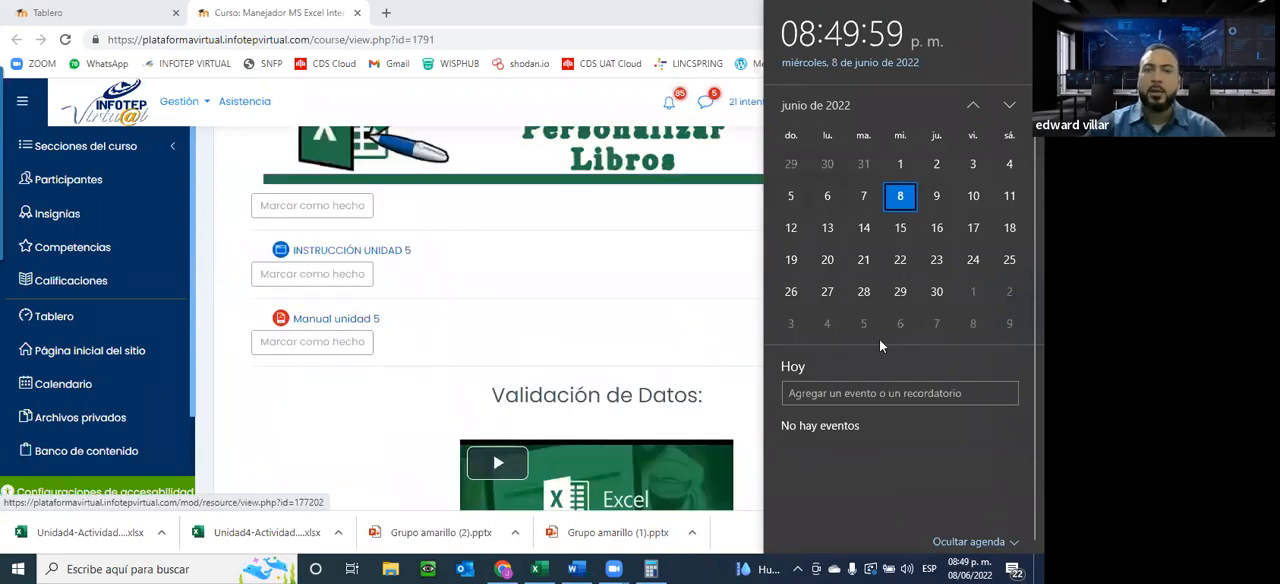
scroll(690, 326, down, 2)
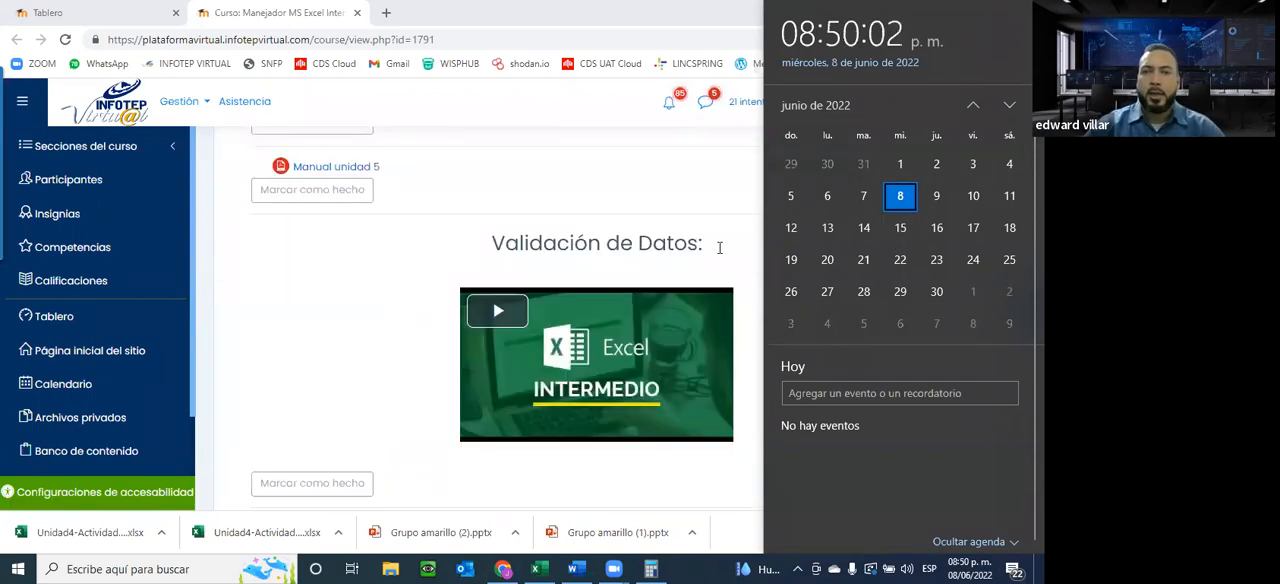
click(900, 229)
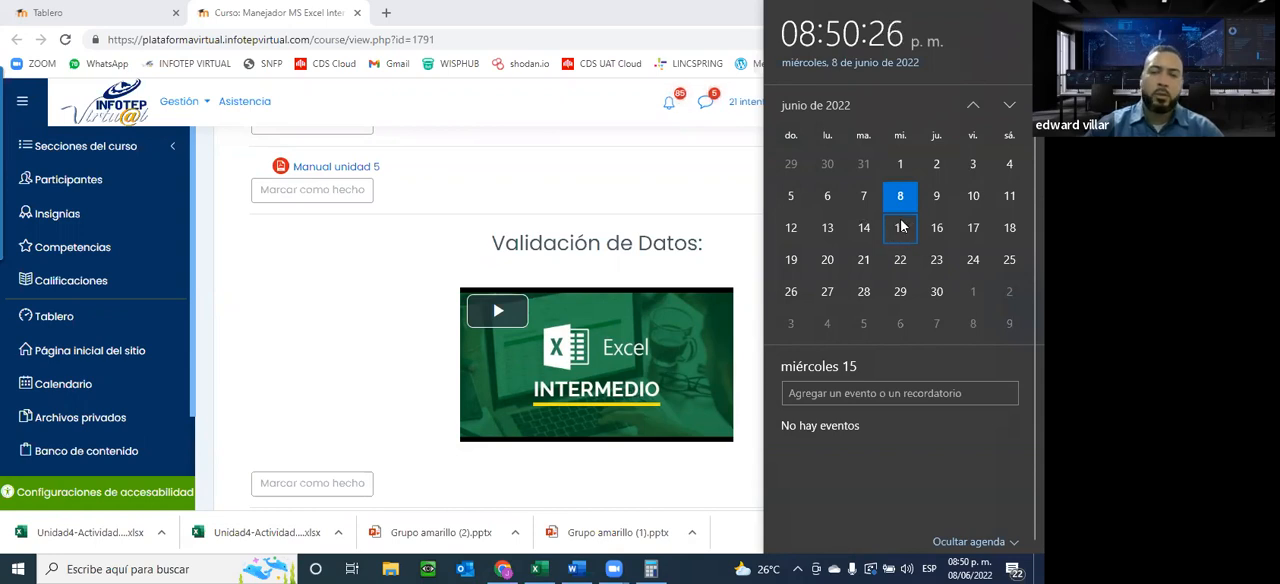
click(433, 262)
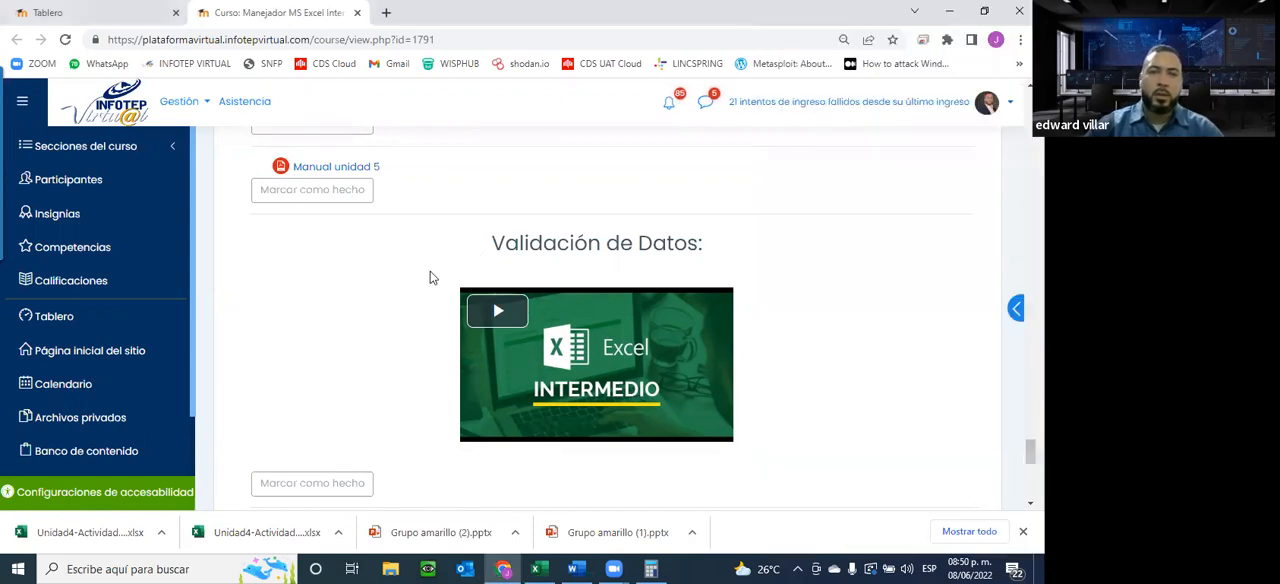
Review the Unidad 5 section down to its exercise, delivery link and forums, and consult the June 2022 calendar again
scroll(433, 270, up, 3)
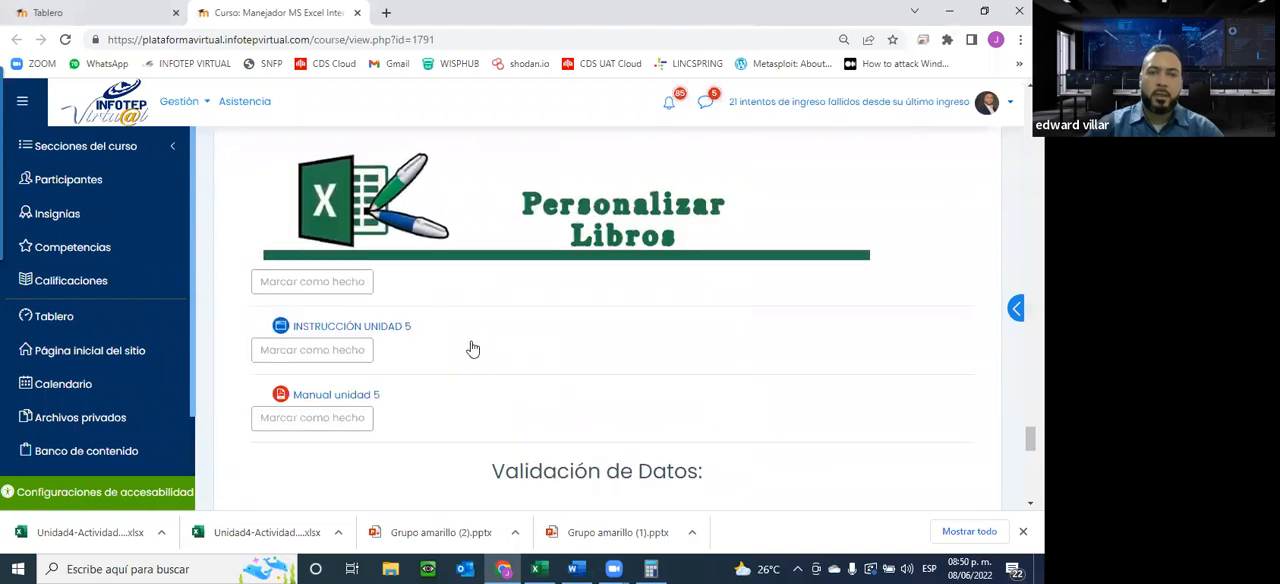
scroll(500, 366, up, 3)
scroll(504, 373, down, 2)
scroll(504, 373, down, 3)
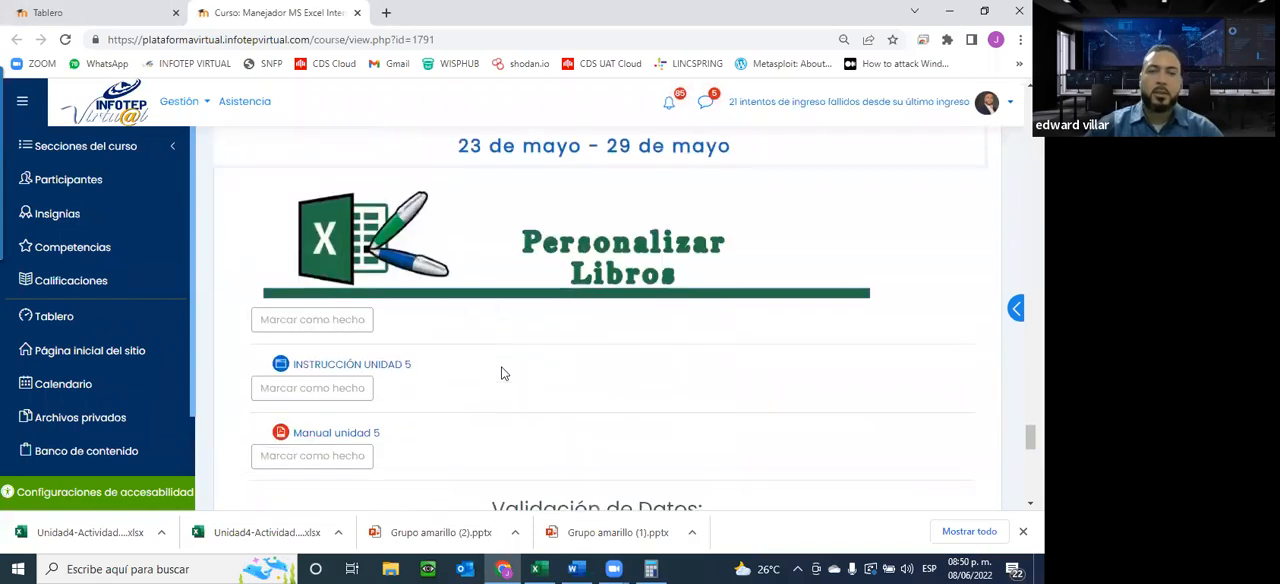
scroll(503, 374, down, 4)
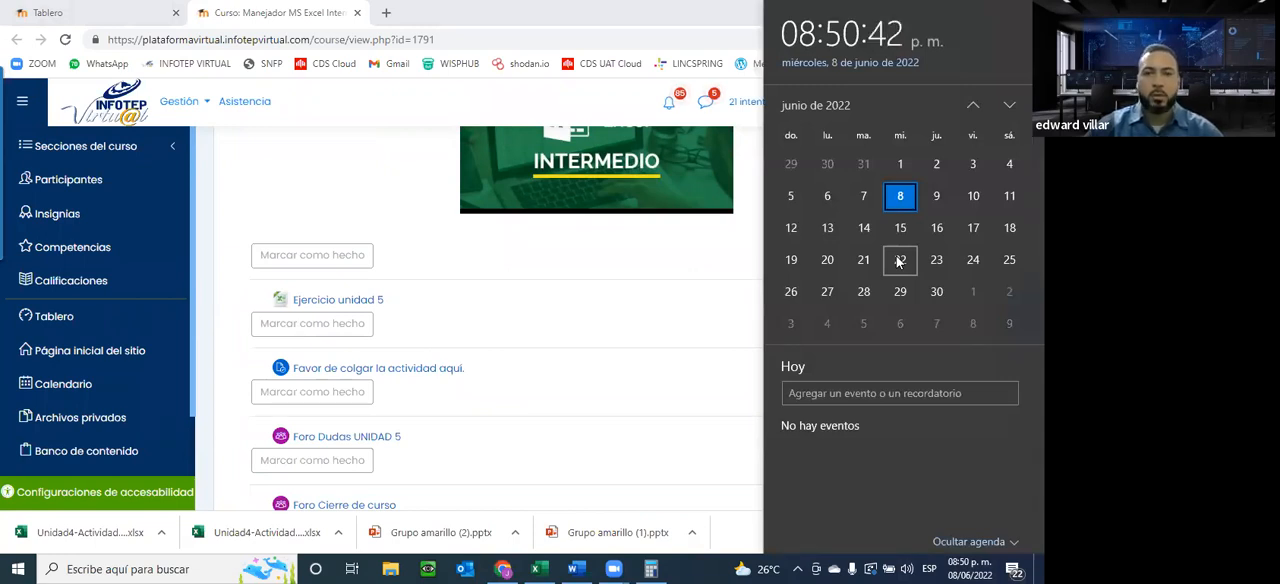
click(268, 221)
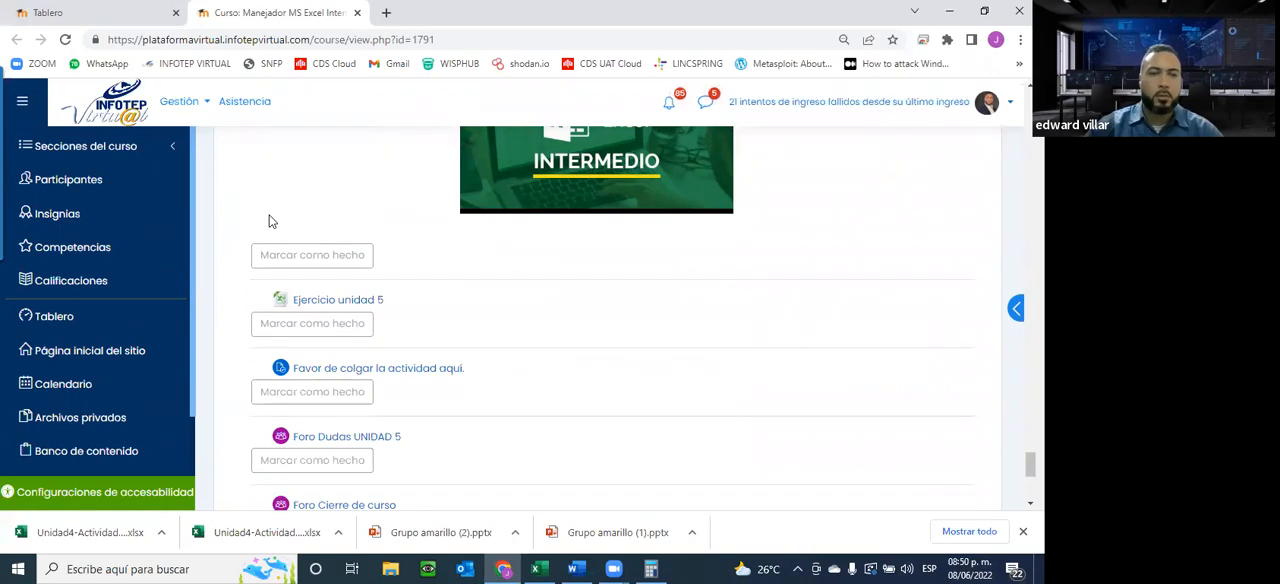
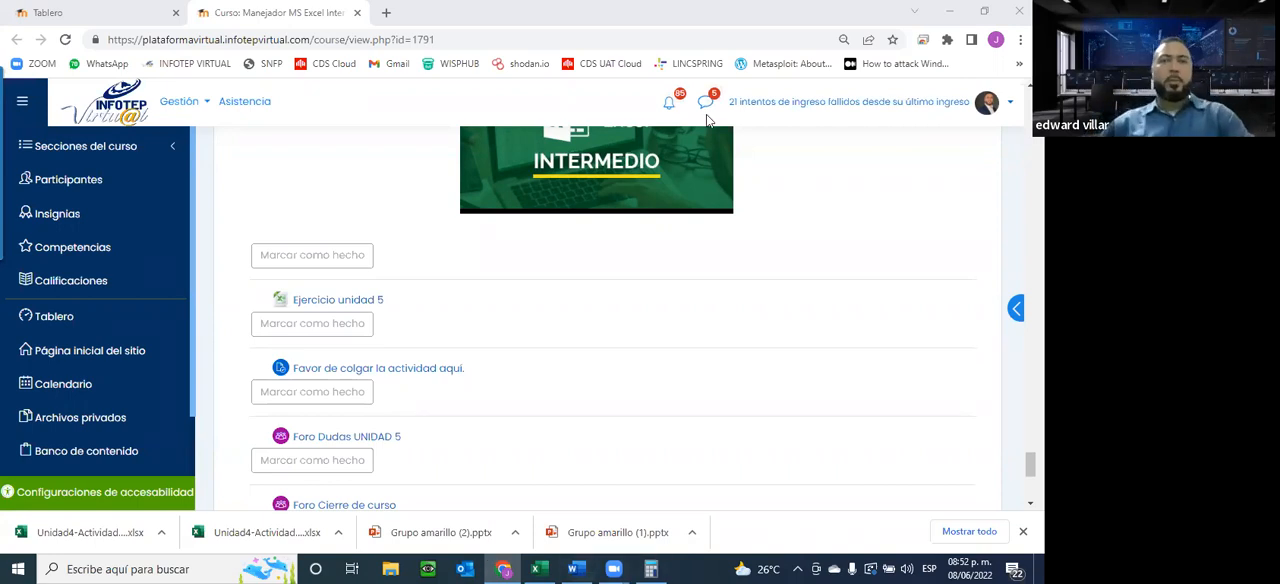
Review the Unidad 5 instruction and manual entries under Personalizar Libros and highlight the Validación de Datos heading
scroll(569, 345, up, 3)
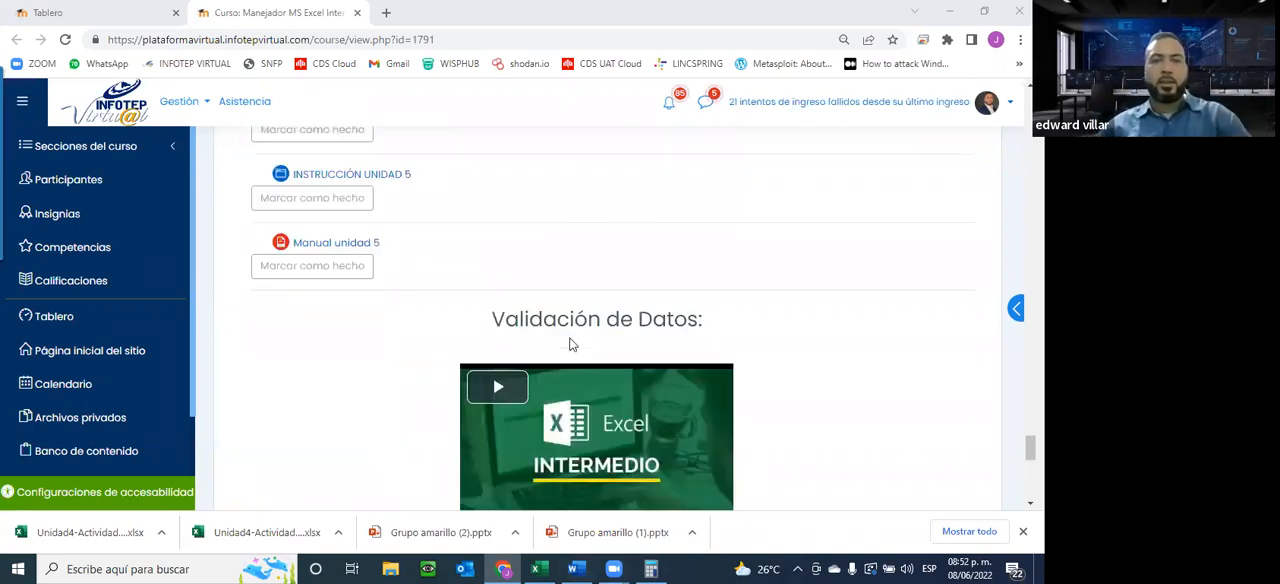
scroll(370, 374, up, 1)
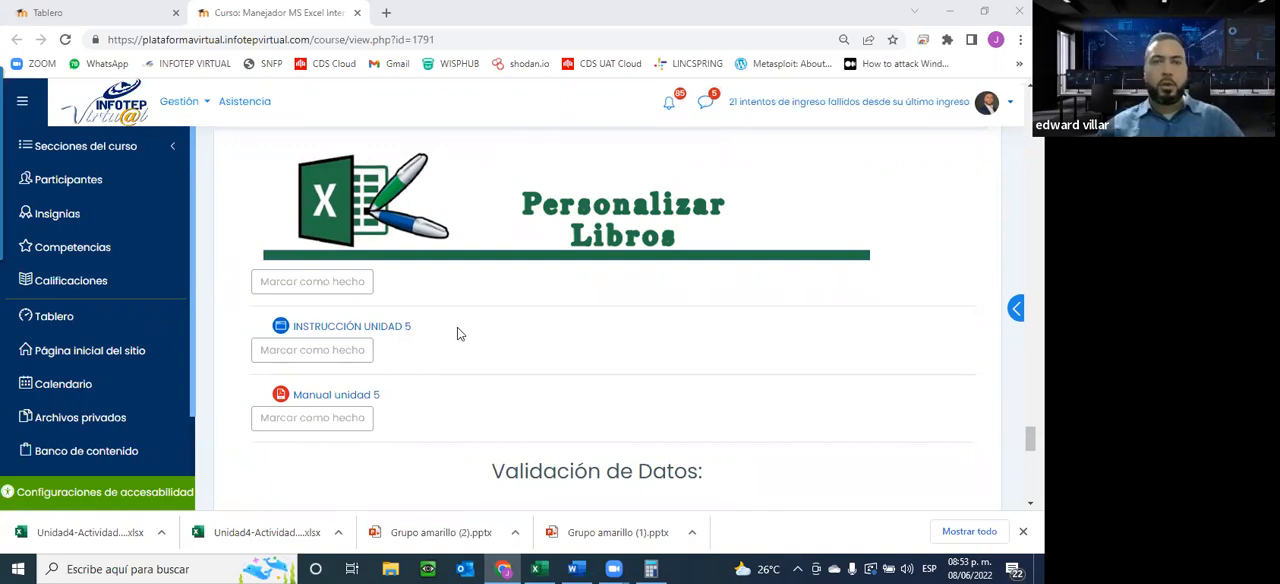
scroll(457, 329, down, 1)
scroll(457, 329, up, 1)
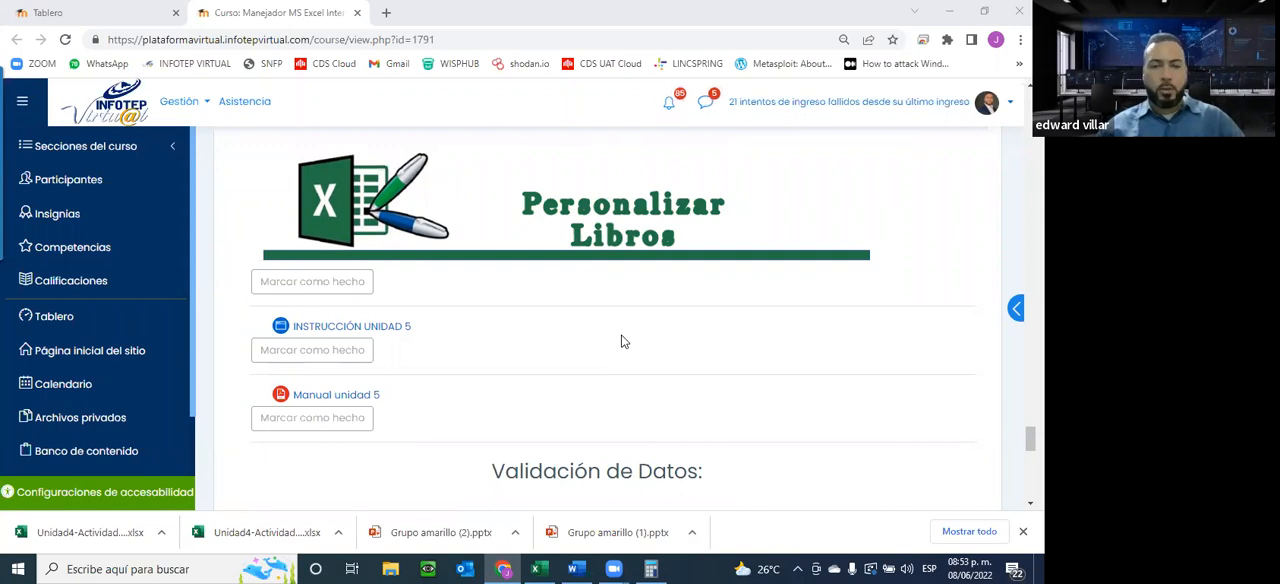
scroll(517, 481, down, 3)
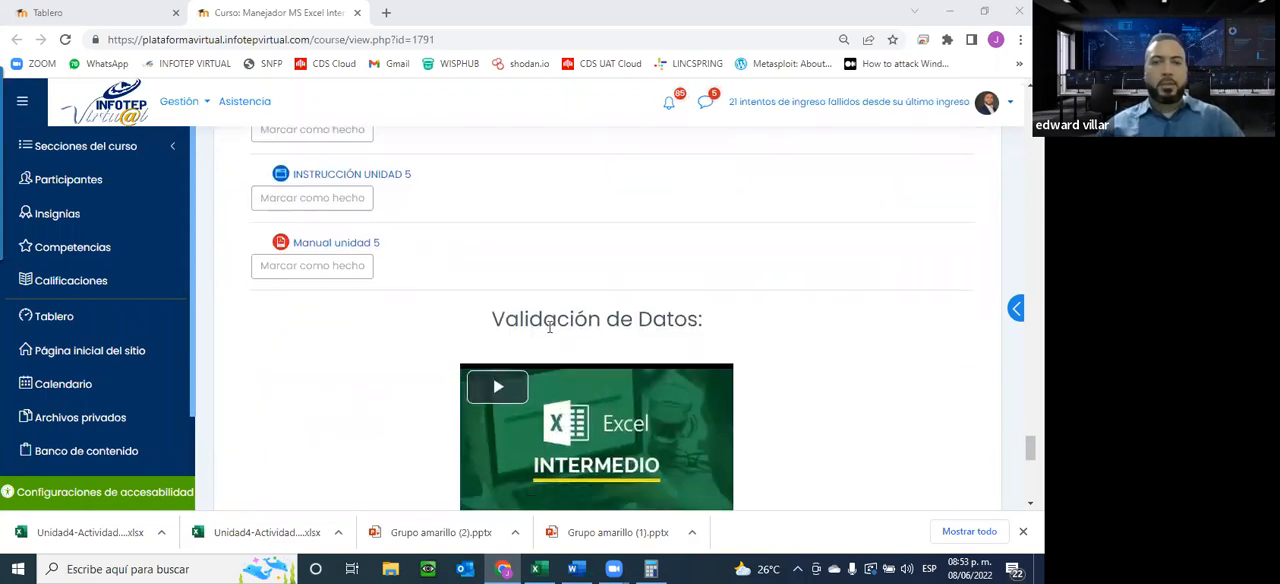
drag(489, 318, 507, 319)
drag(738, 329, 791, 331)
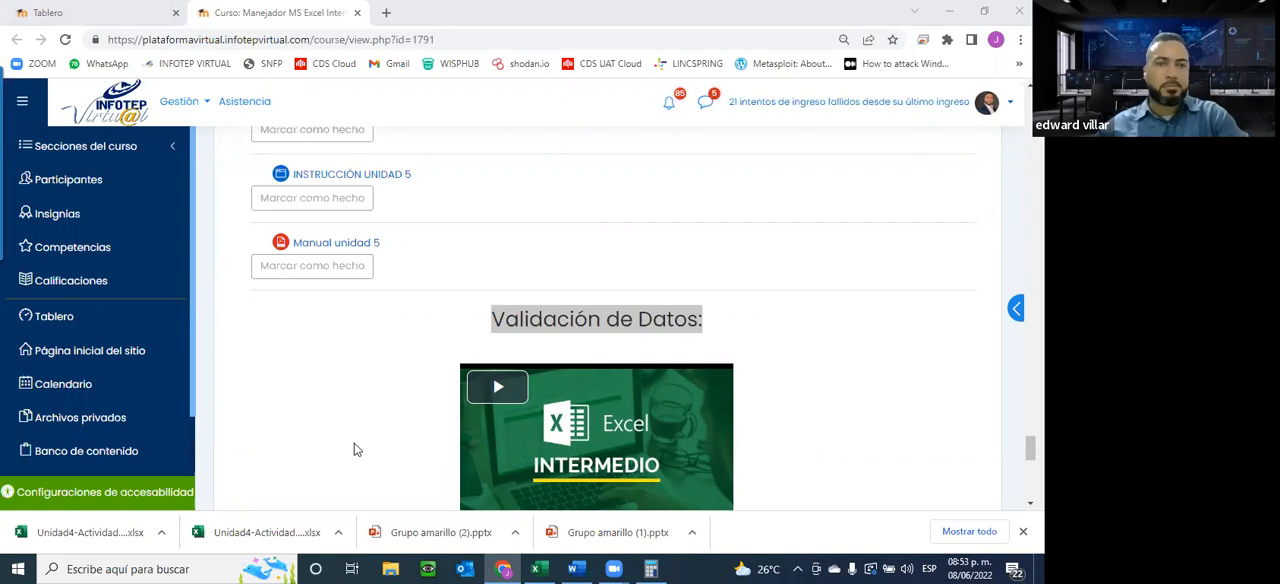
Open the INSTRUCCIÓN UNIDAD 5 and Manual unidad 5 links, each in a new browser tab
scroll(354, 440, up, 2)
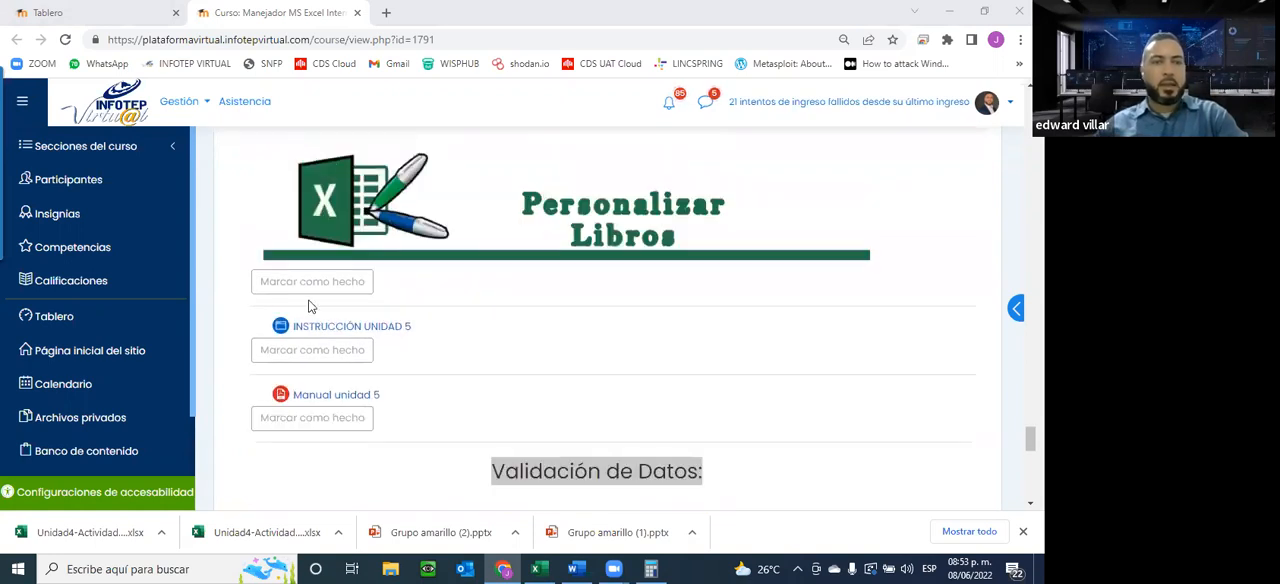
right_click(360, 328)
click(448, 338)
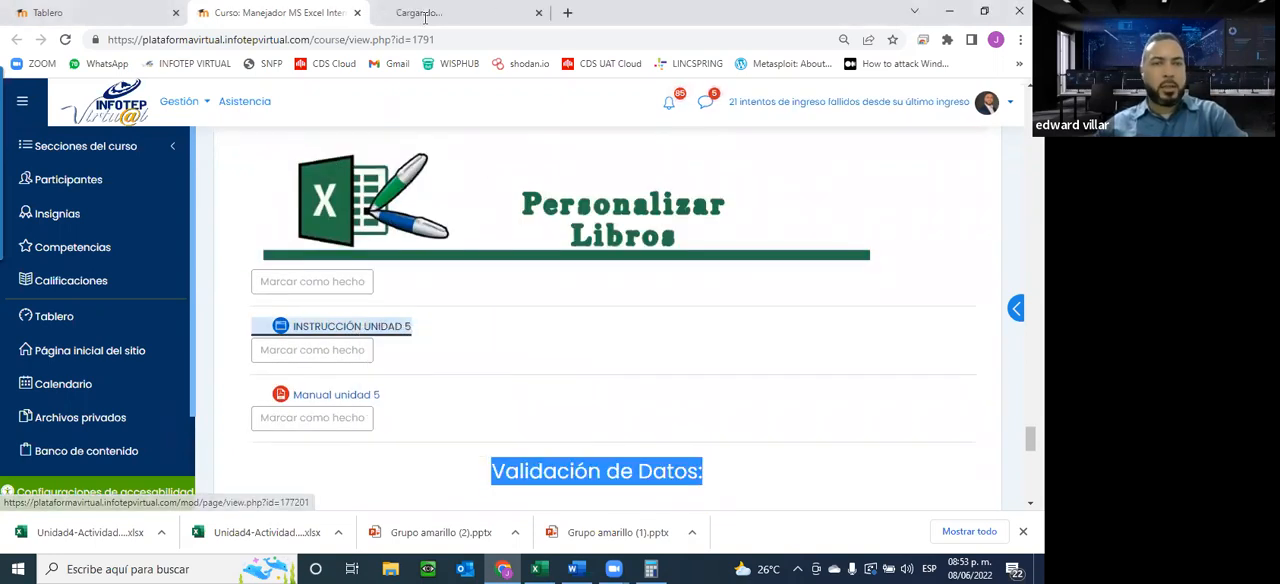
right_click(326, 398)
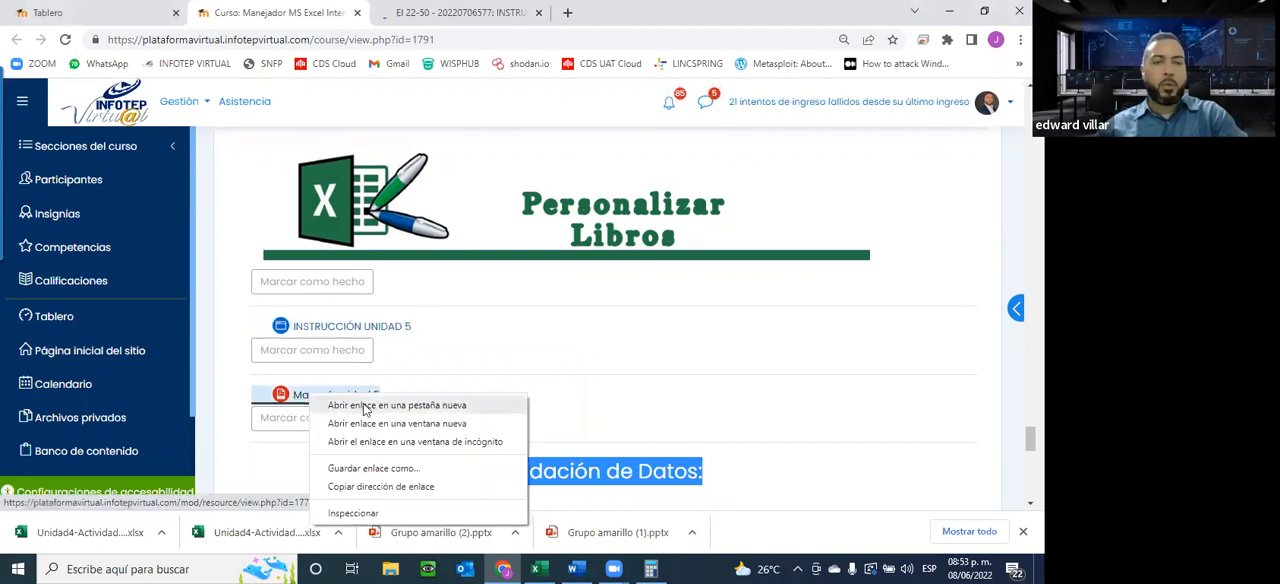
click(365, 405)
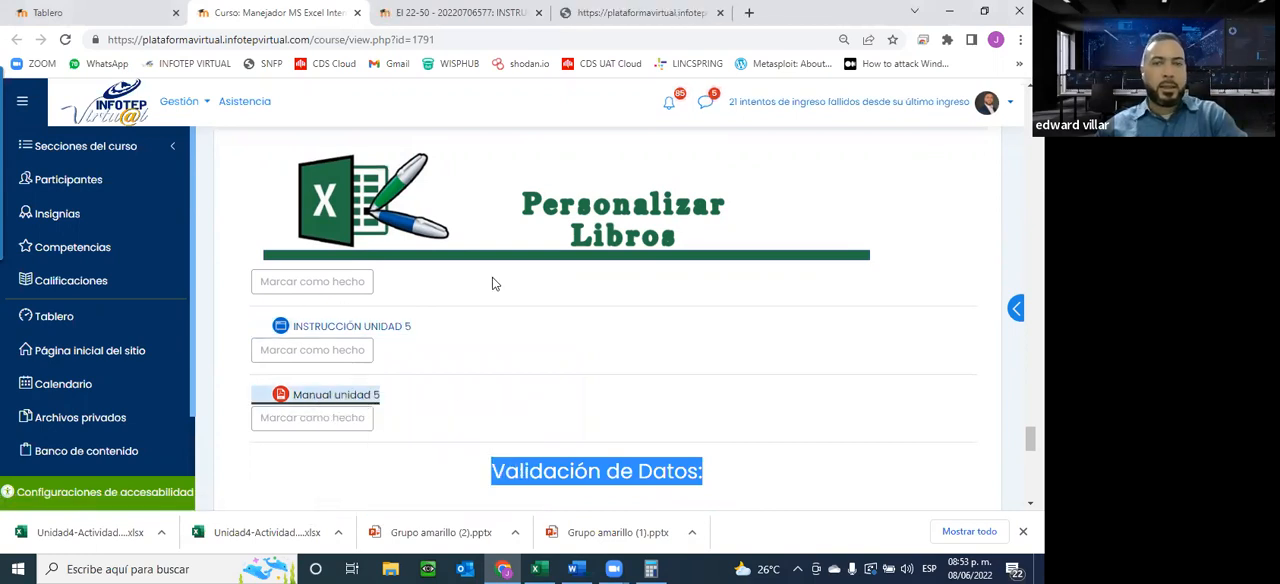
Look through the Unidad 5 instruction page on conditional formatting, highlight its text, and close the page
click(478, 13)
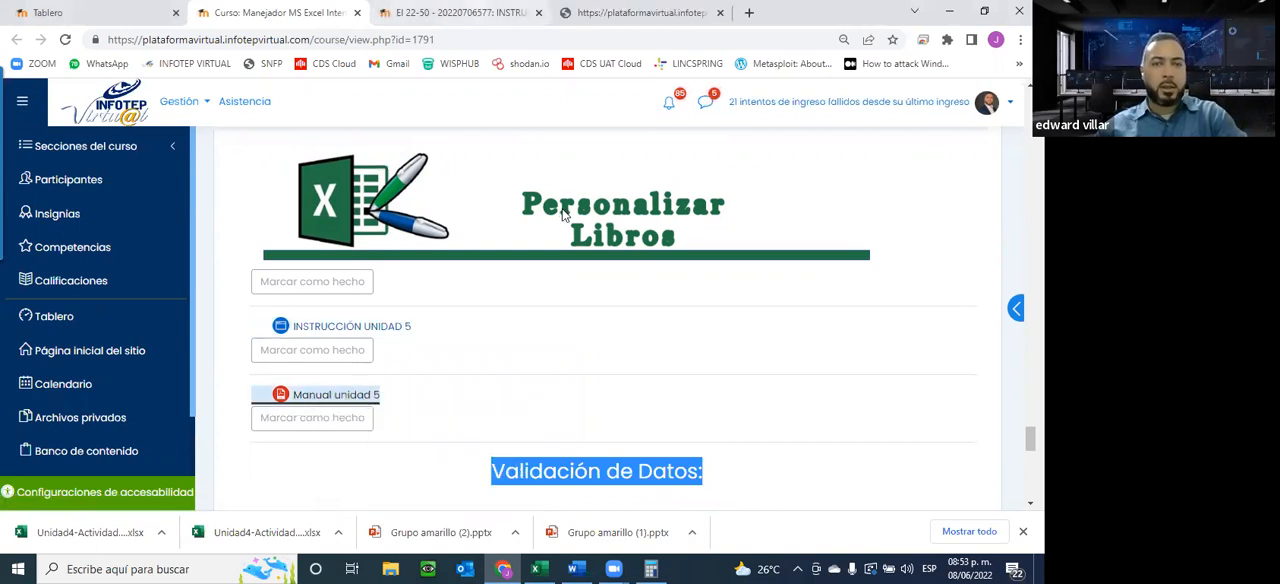
scroll(563, 215, down, 4)
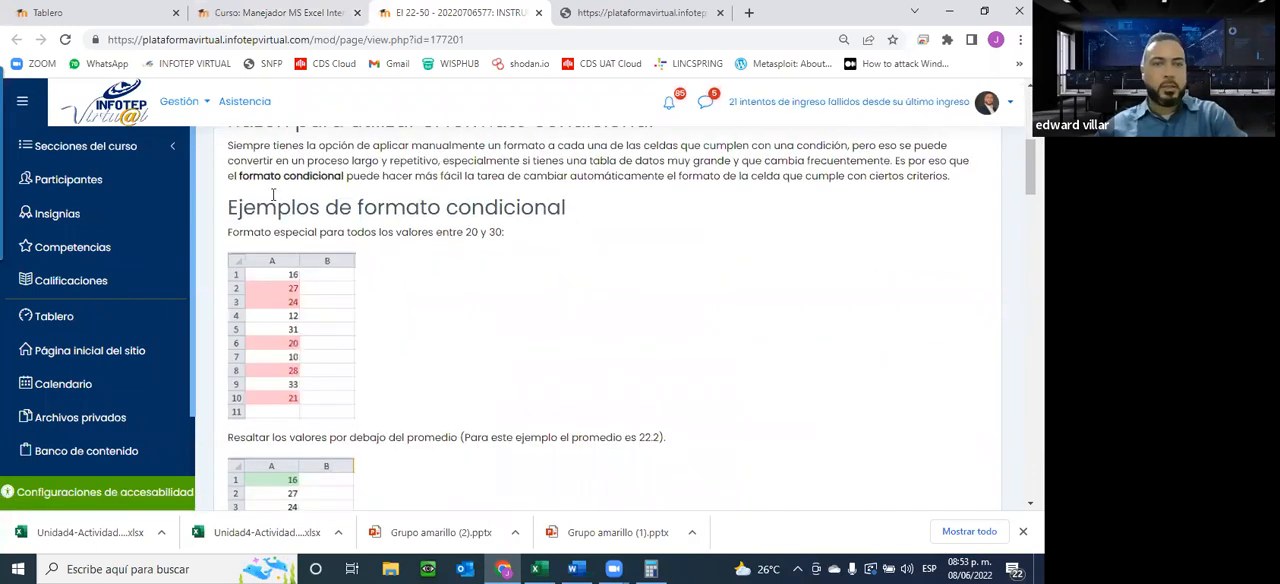
scroll(245, 195, up, 2)
drag(247, 192, 622, 362)
scroll(660, 438, down, 5)
drag(660, 438, 657, 416)
scroll(539, 383, down, 3)
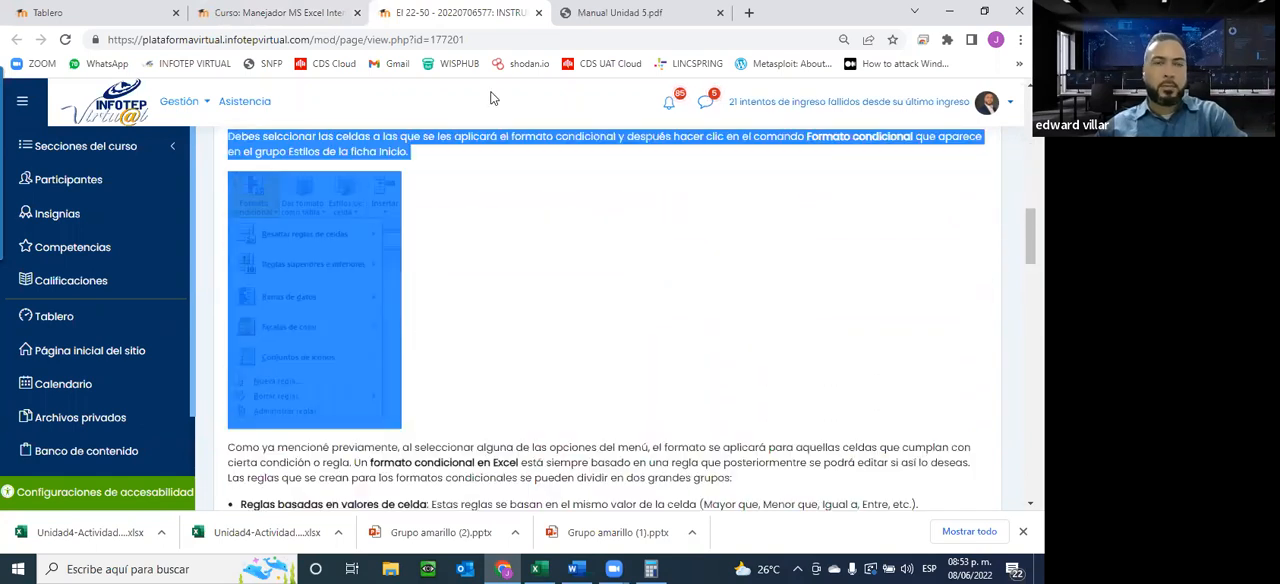
click(539, 14)
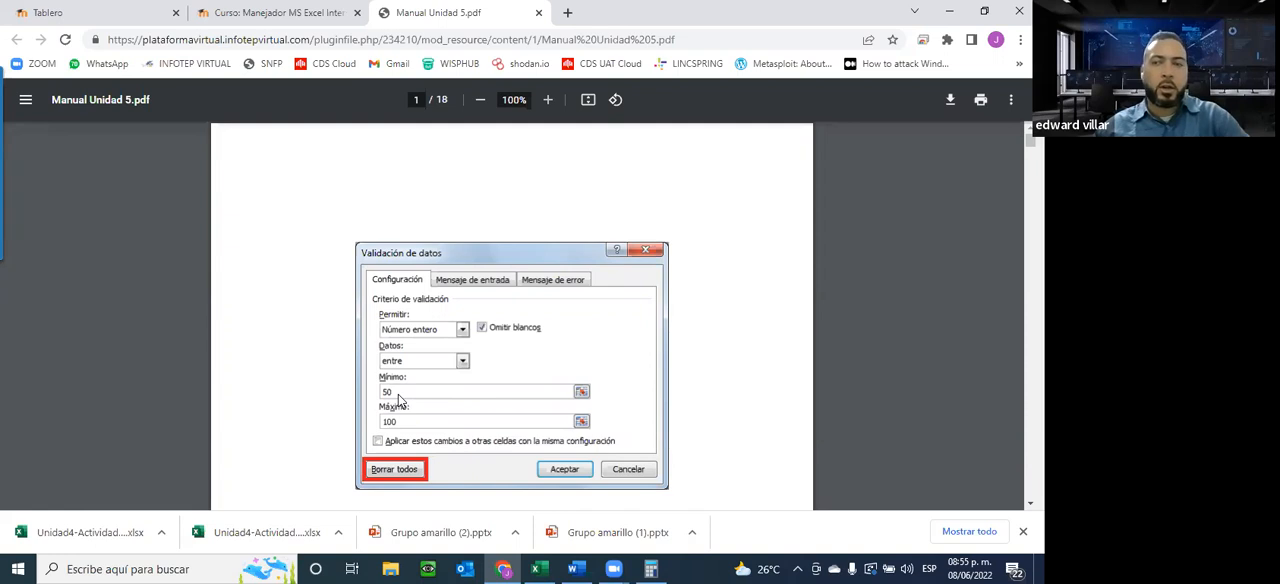
Skim the Manual Unidad 5 PDF from data validation through the conditional formatting rules, and close it
scroll(337, 249, down, 1)
scroll(337, 249, down, 15)
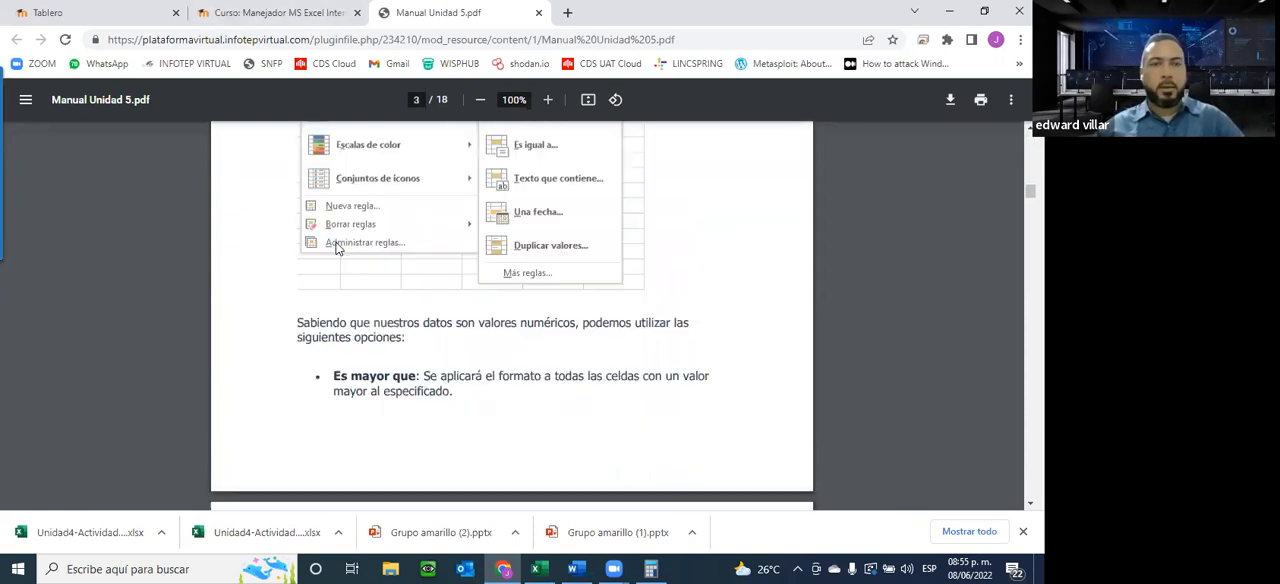
scroll(337, 249, down, 5)
scroll(337, 249, down, 15)
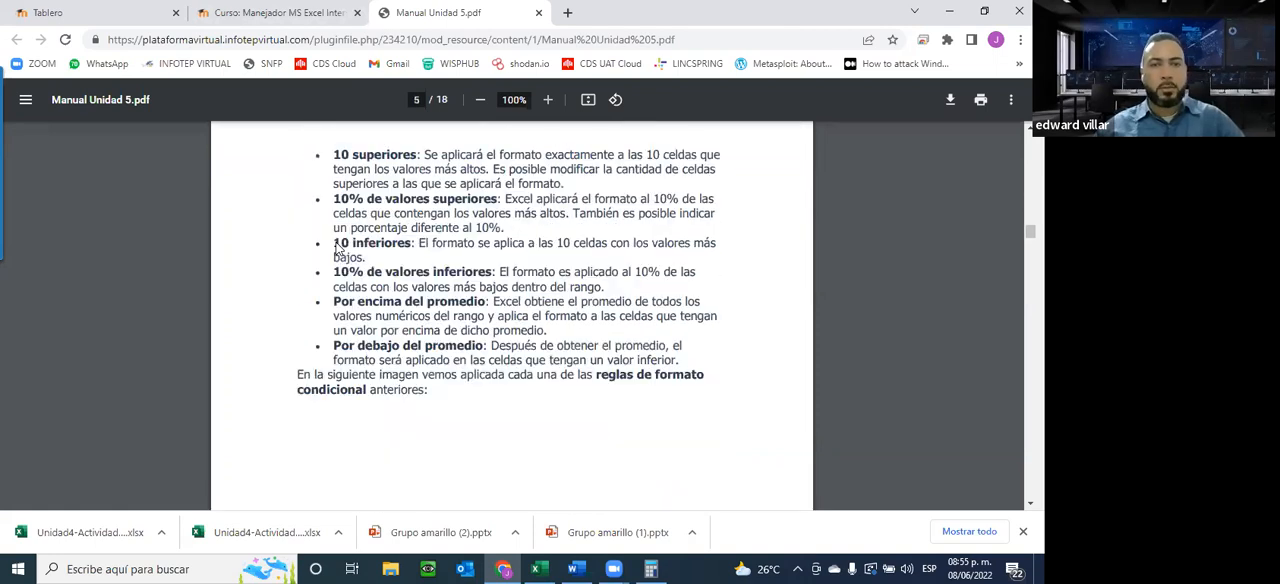
scroll(337, 249, down, 10)
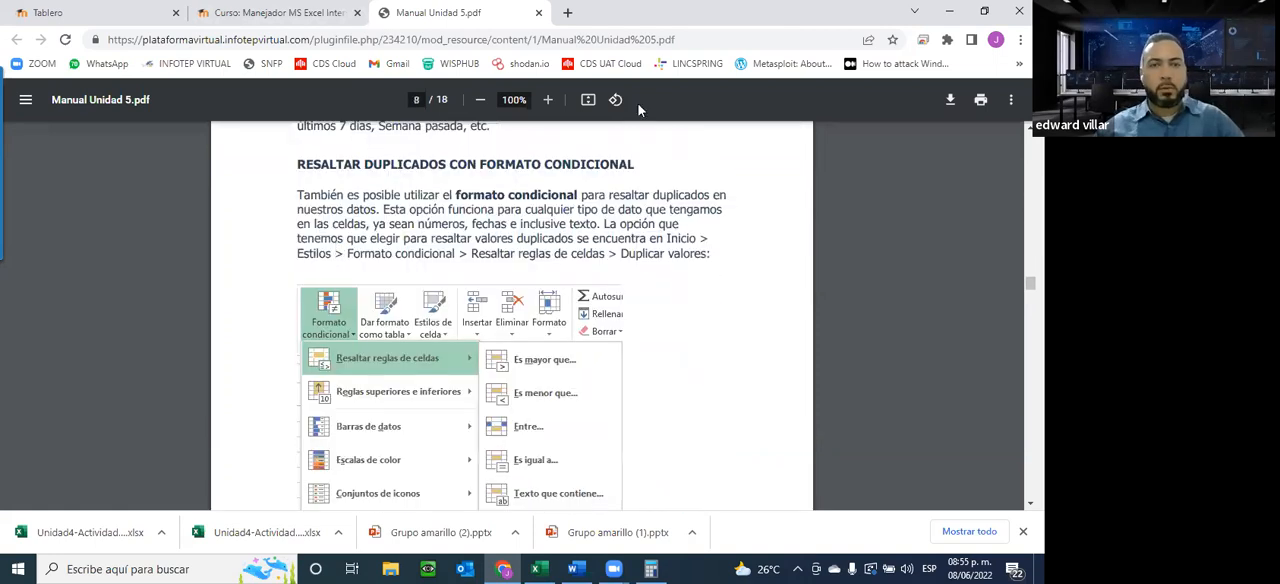
scroll(511, 139, down, 5)
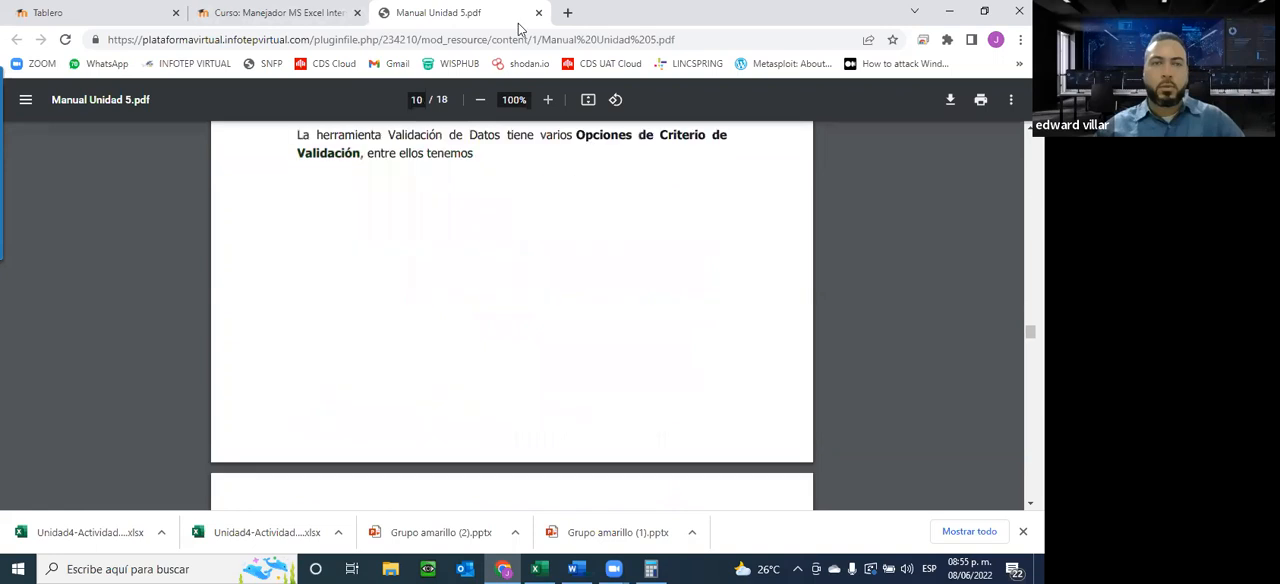
click(539, 13)
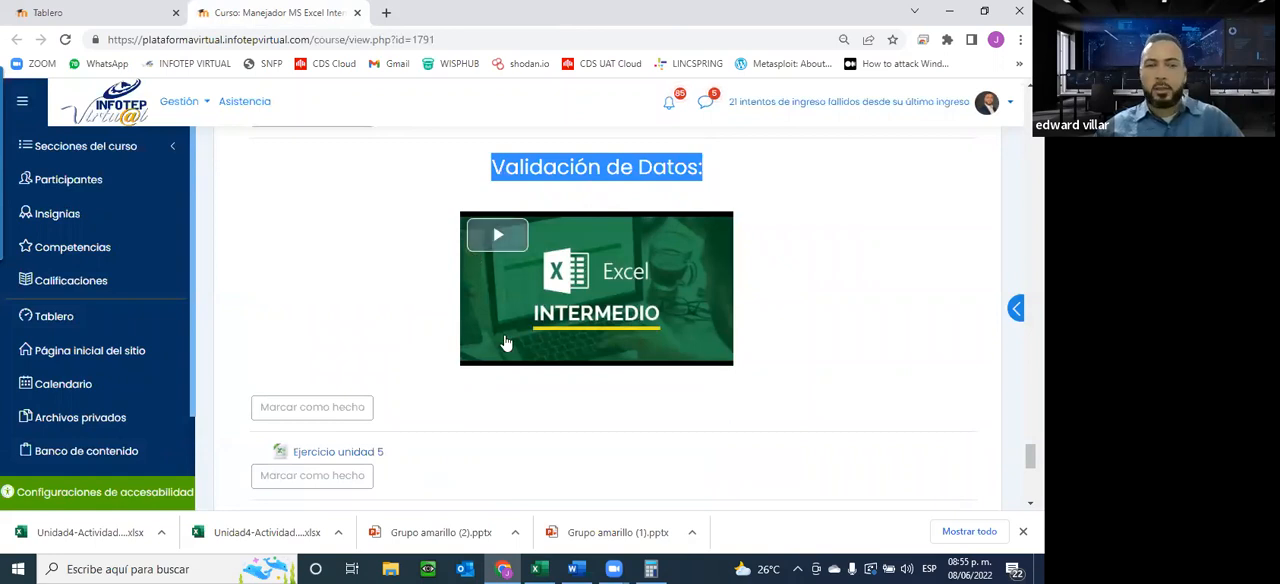
Download the Ejercicio unidad 5 file from the course page and open the workbook in Excel
scroll(505, 340, down, 2)
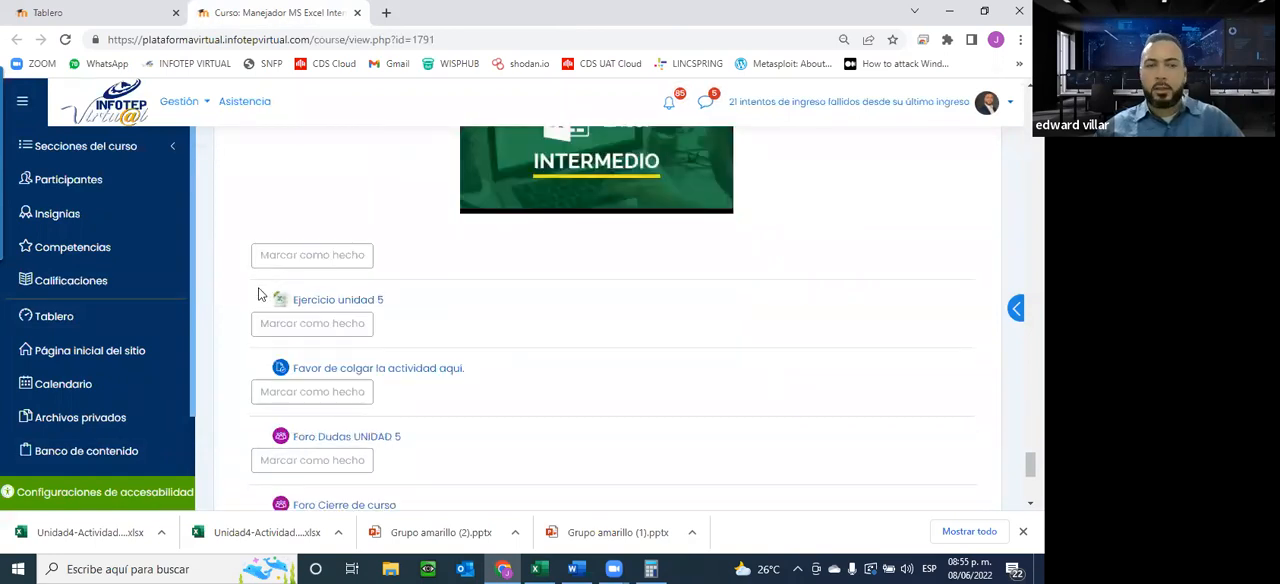
click(326, 300)
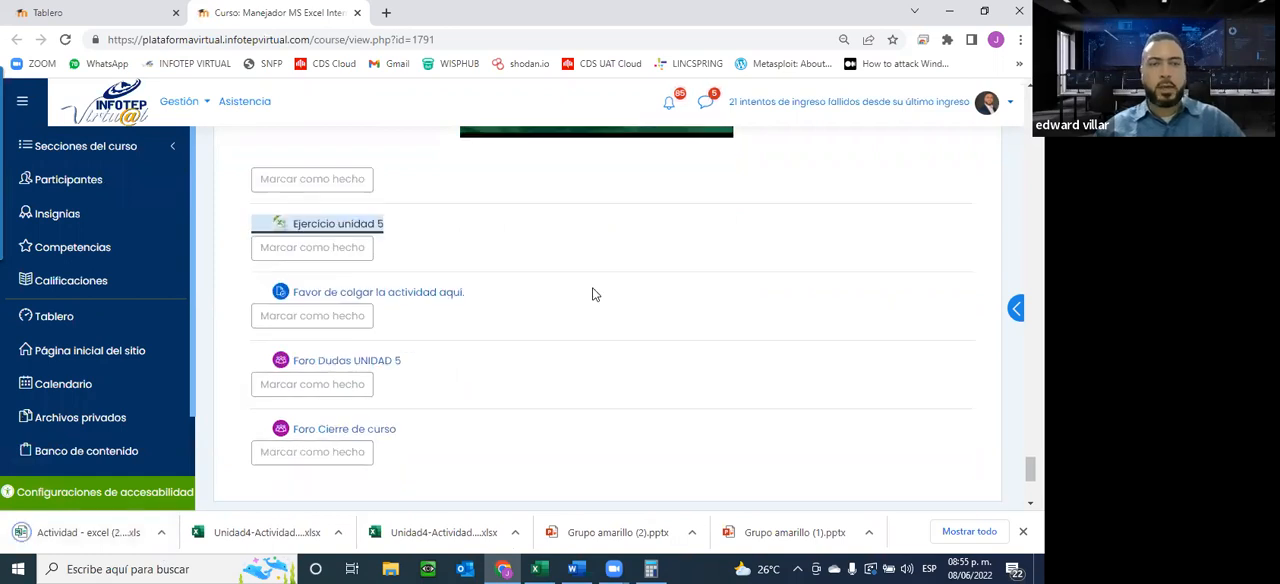
scroll(547, 331, down, 2)
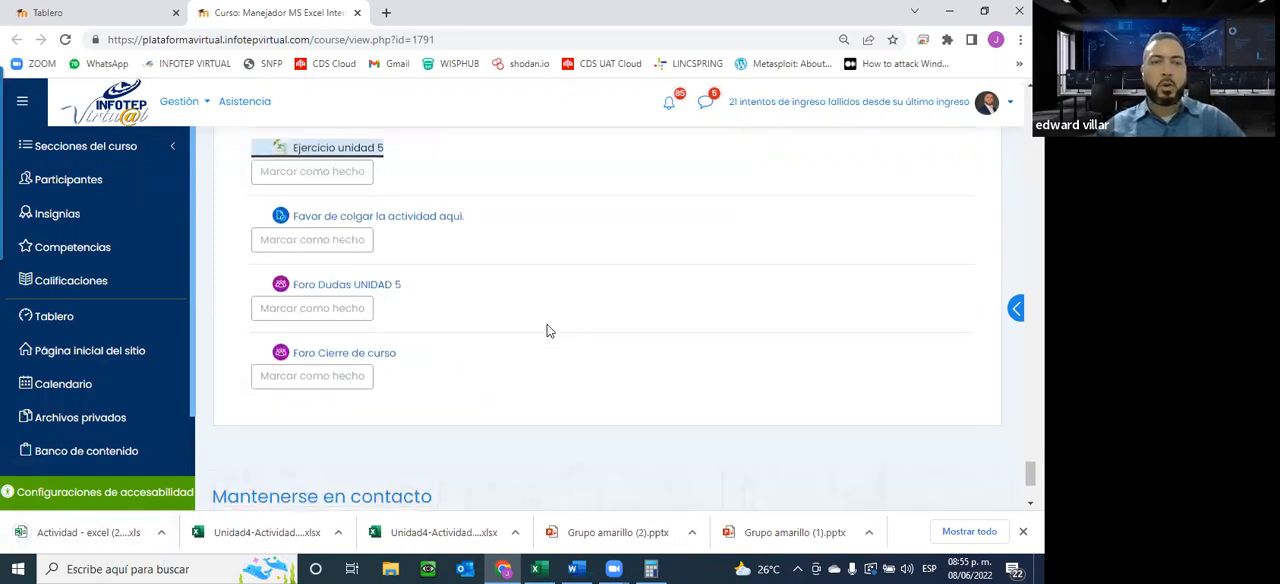
click(60, 530)
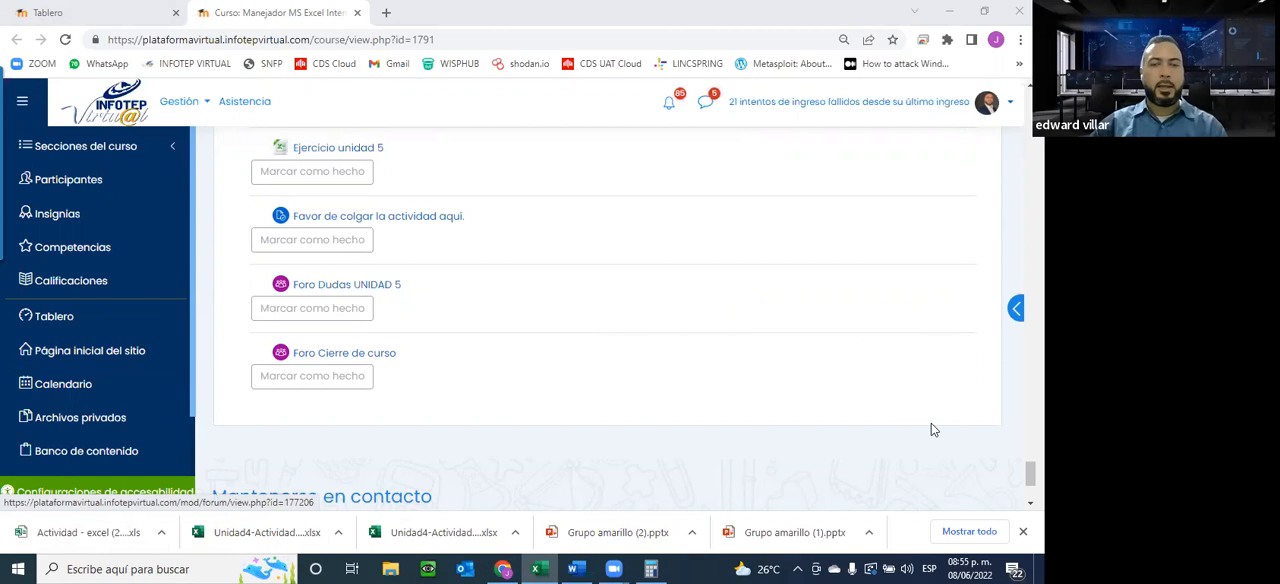
click(538, 566)
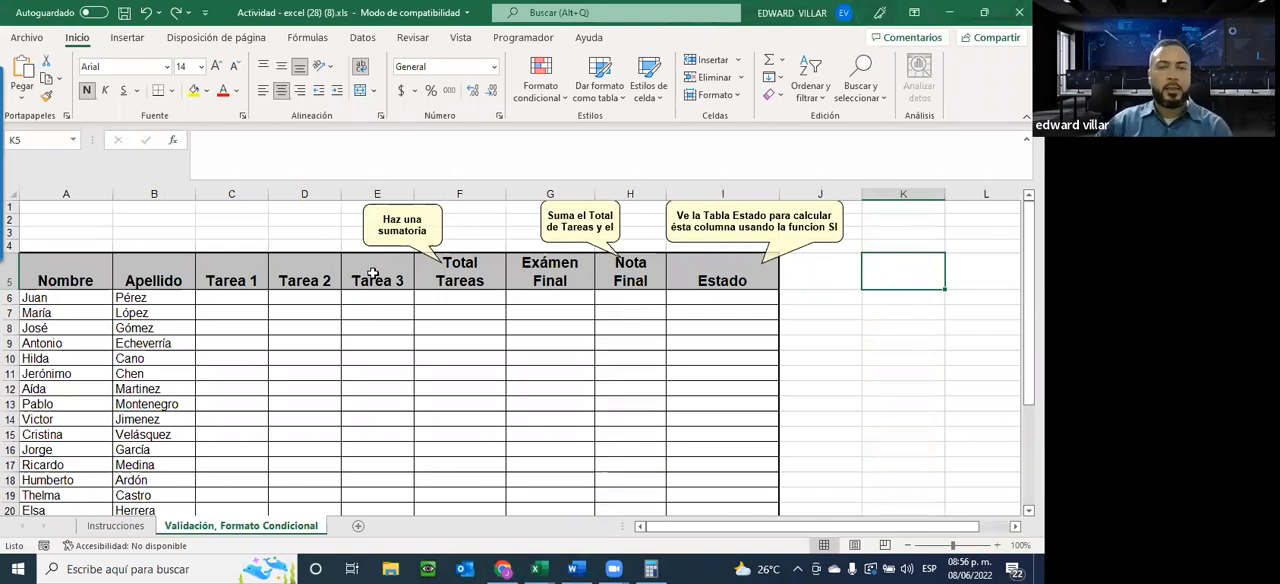
Look over the student grades table and select the Tarea 1, Tarea 2 and Tarea 3 cells, C6:E20
scroll(367, 296, down, 1)
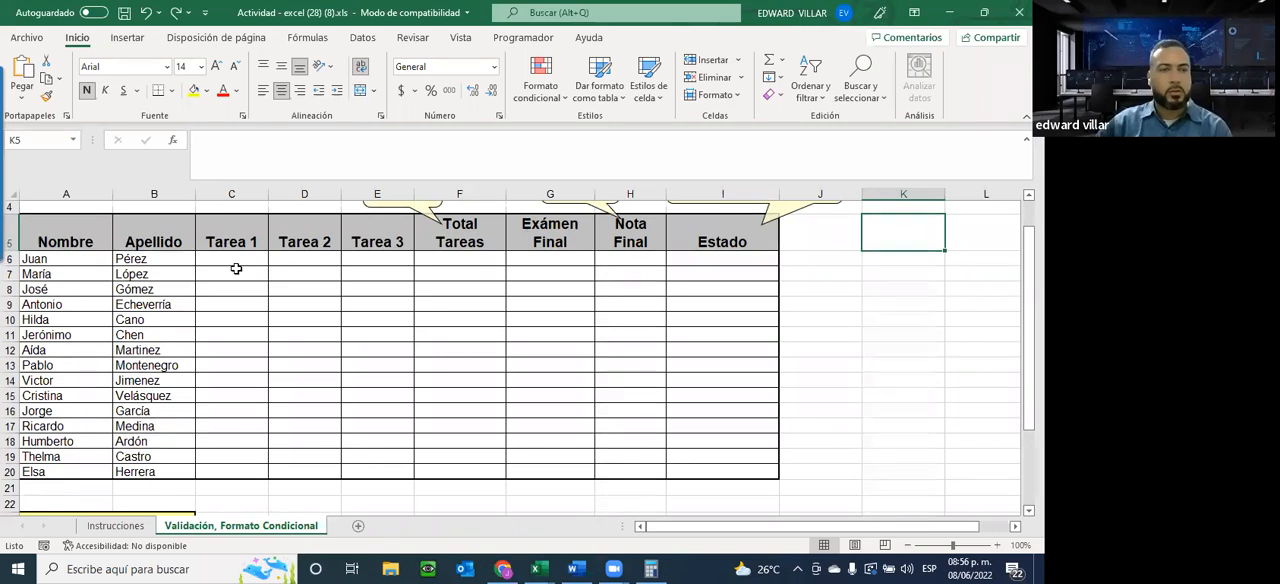
scroll(287, 304, up, 1)
scroll(287, 304, down, 1)
scroll(365, 289, up, 1)
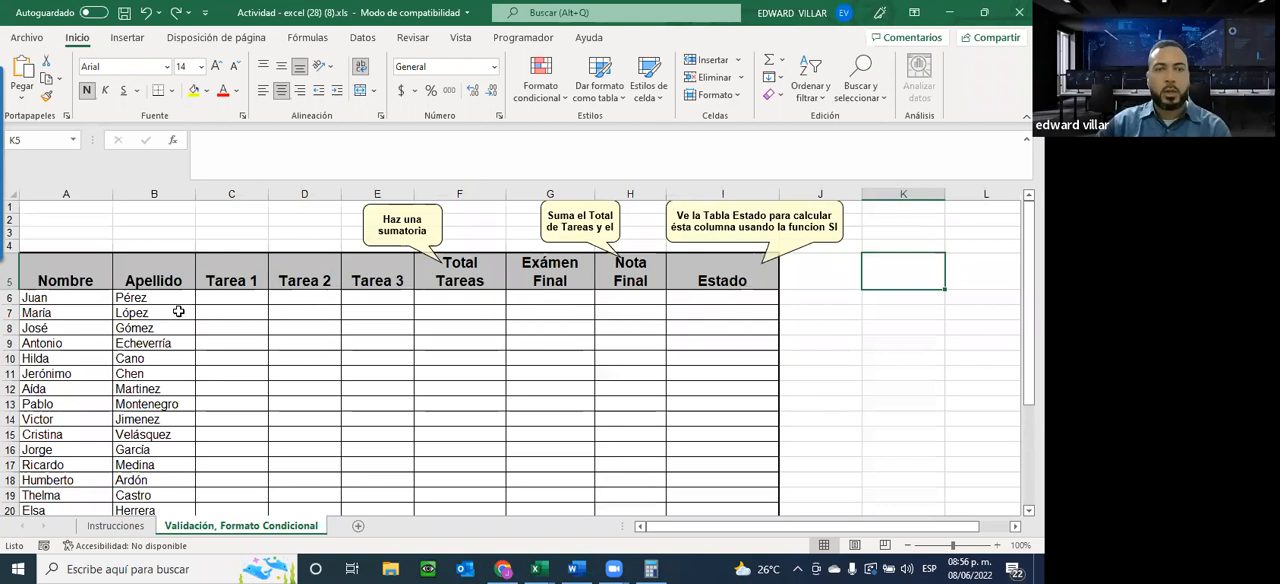
drag(210, 298, 380, 485)
Read the exercise requirements on the Instrucciones sheet with its zoom enlarged to 150%
click(118, 526)
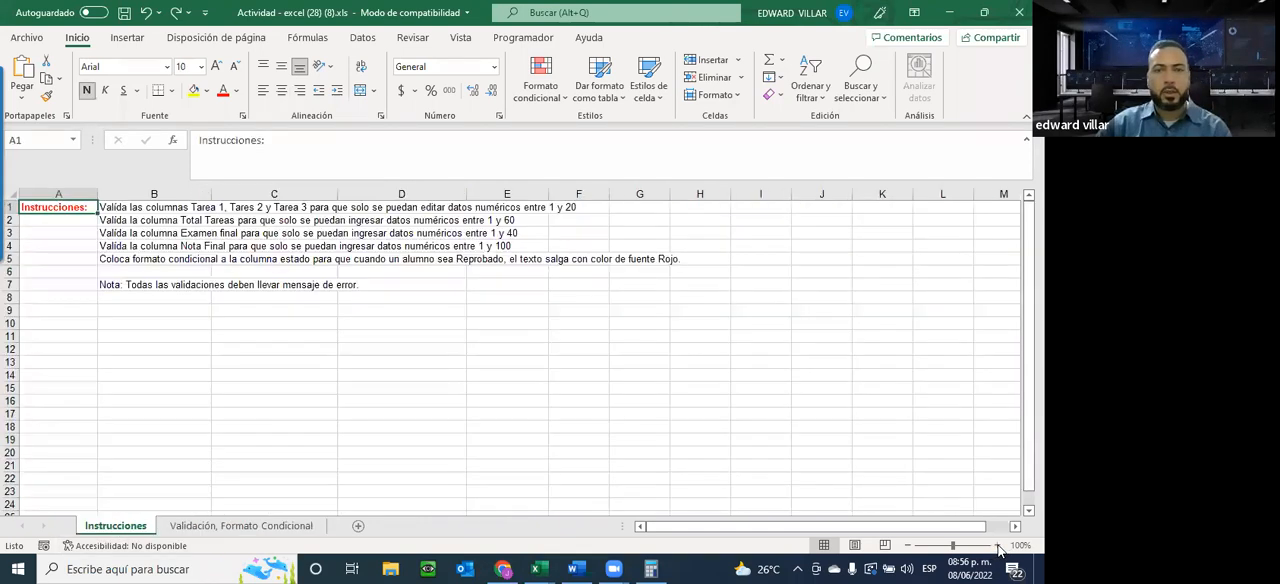
click(998, 547)
click(998, 547)
click(998, 547)
click(998, 547)
drag(806, 528, 822, 528)
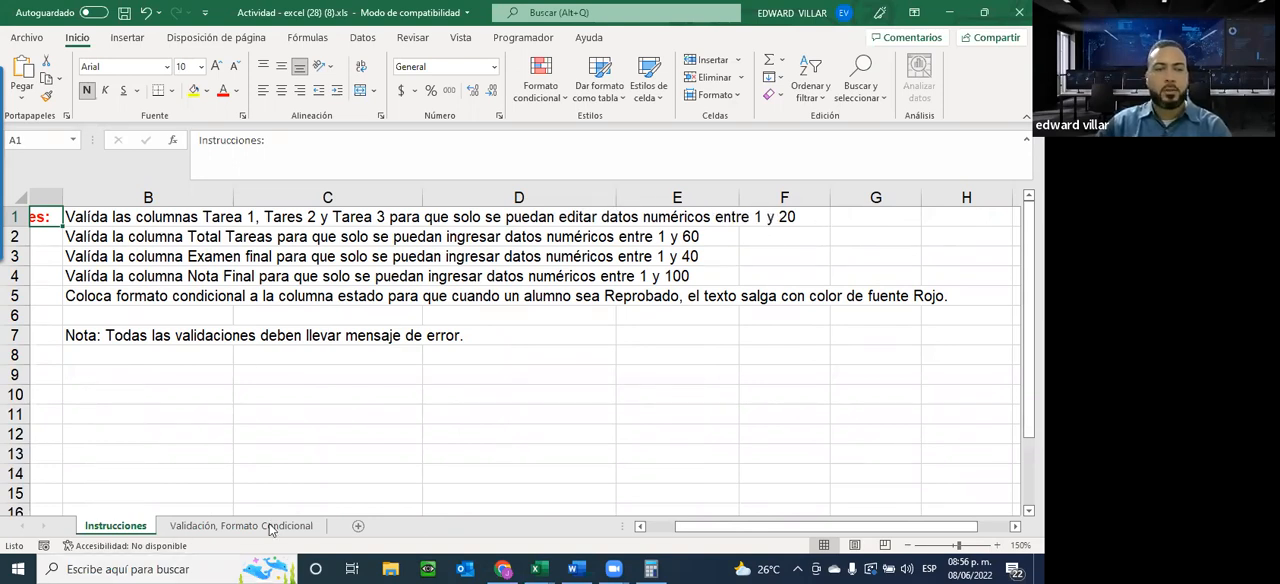
Return to the Validación, Formato Condicional sheet and start a data validation on the selected Tarea cells that allows Número entero
key(ctrl+Page_Down)
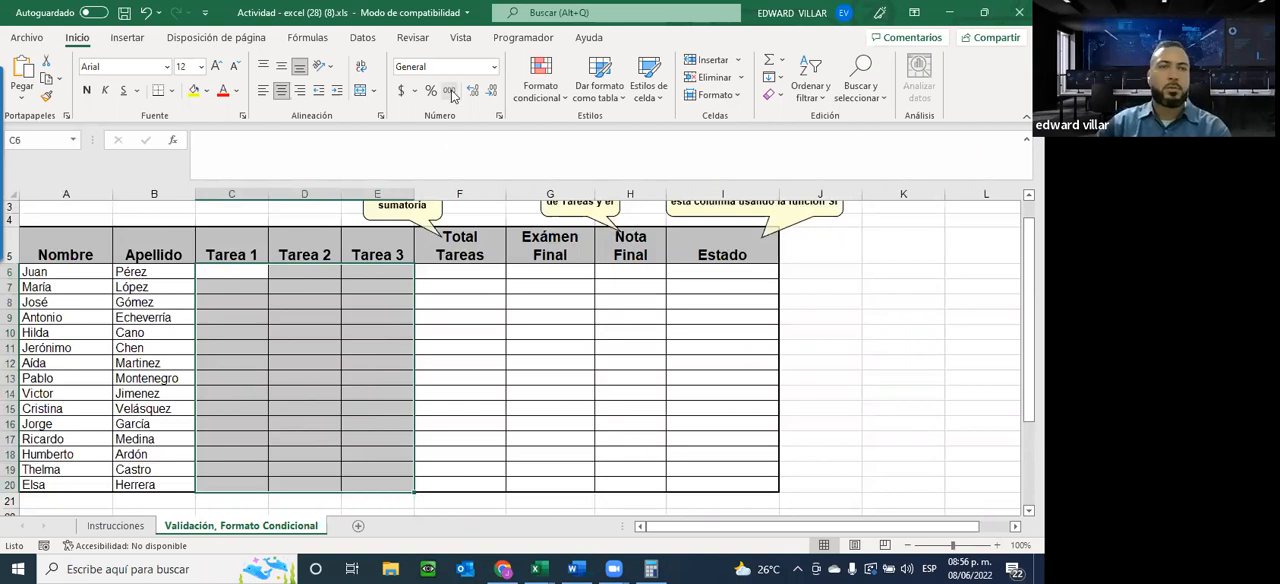
click(363, 38)
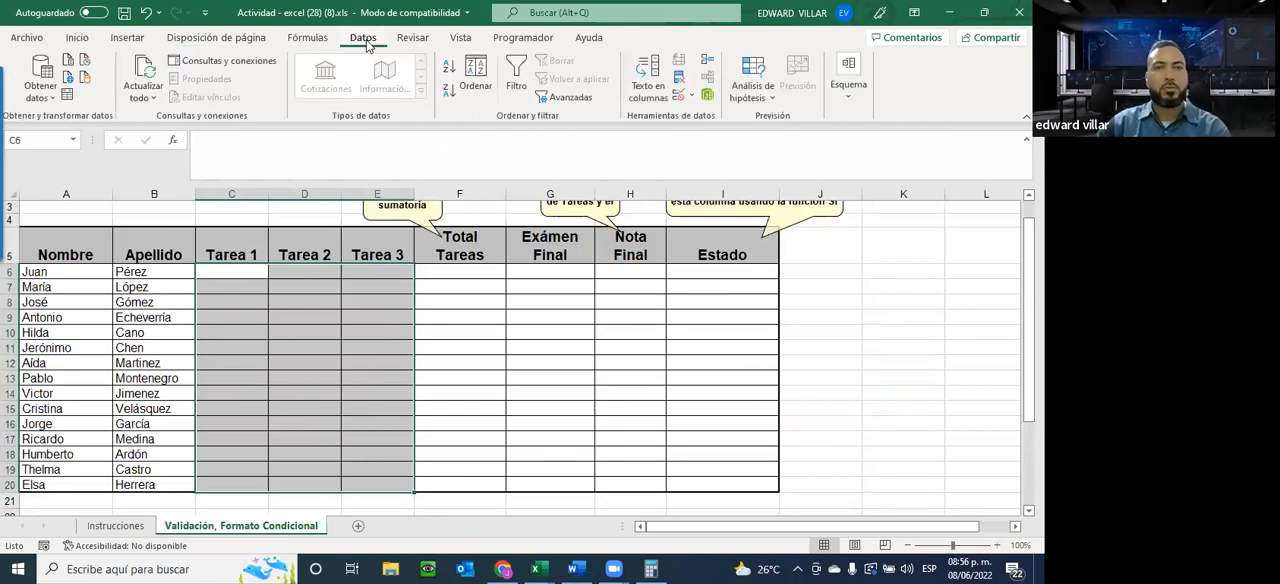
click(678, 100)
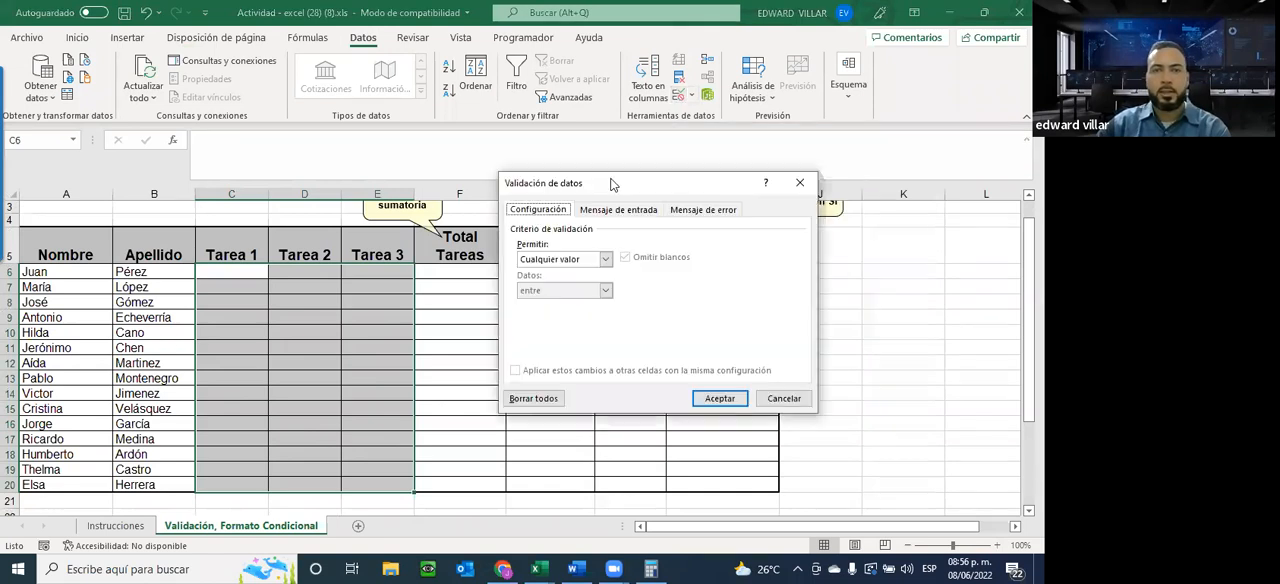
drag(614, 184, 633, 258)
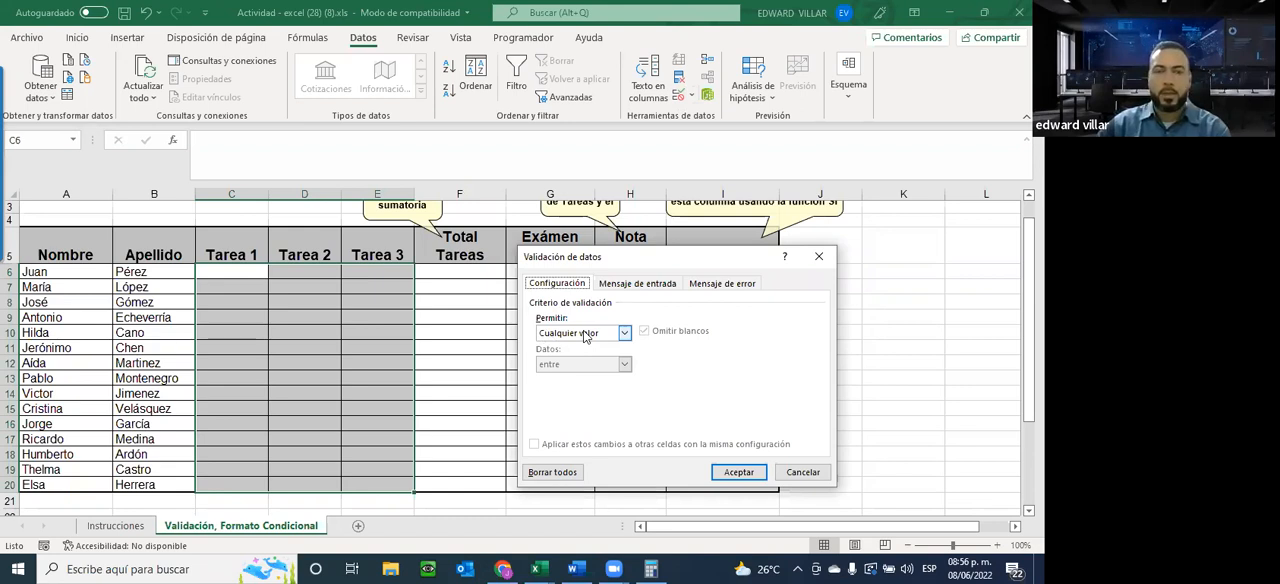
click(593, 336)
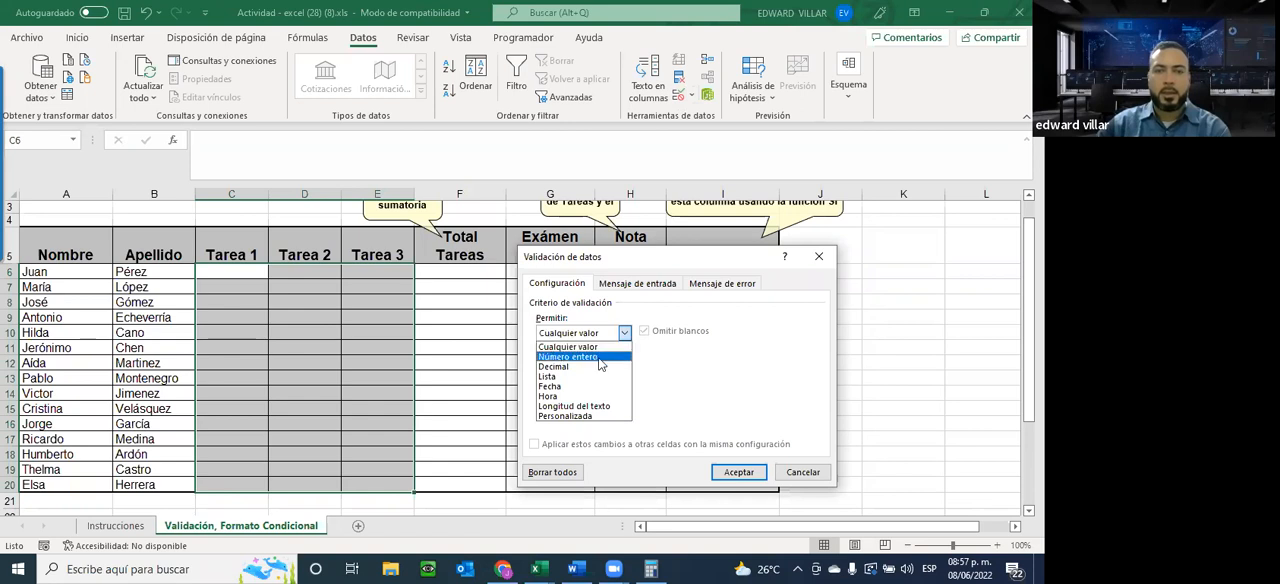
click(570, 360)
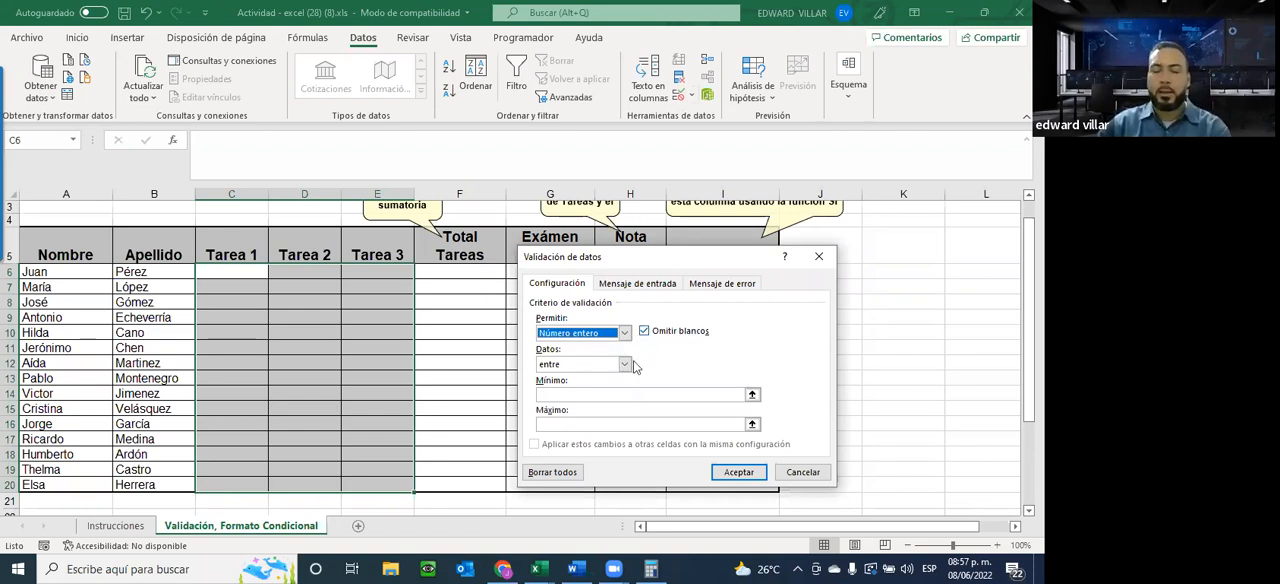
Restrict the validation to values between (entre) a minimum of 1 and a maximum of 20
click(615, 372)
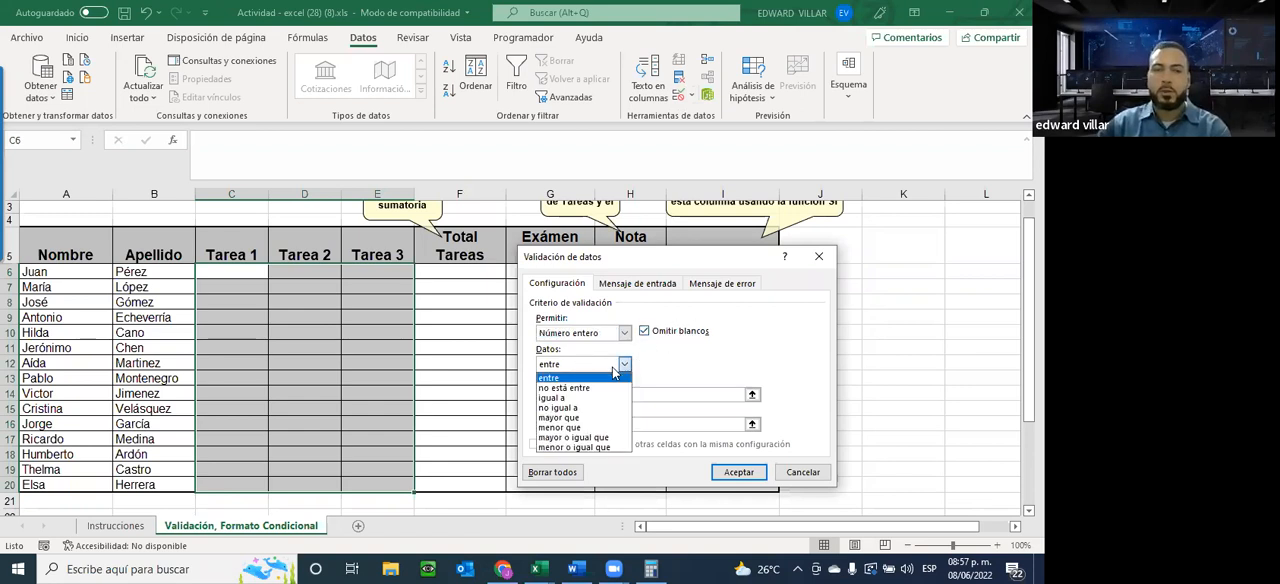
click(555, 395)
text(1)
click(557, 425)
text(20)
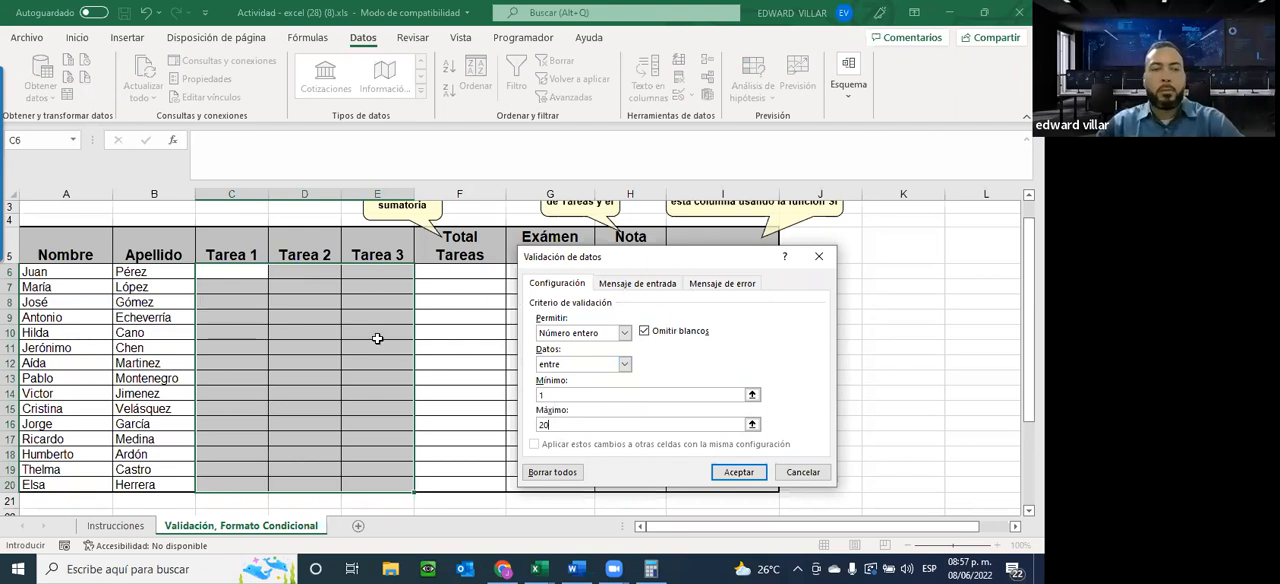
Title the input message for the Tarea cells "FAVOR INTRODUCIR LOS VALORES"
click(643, 286)
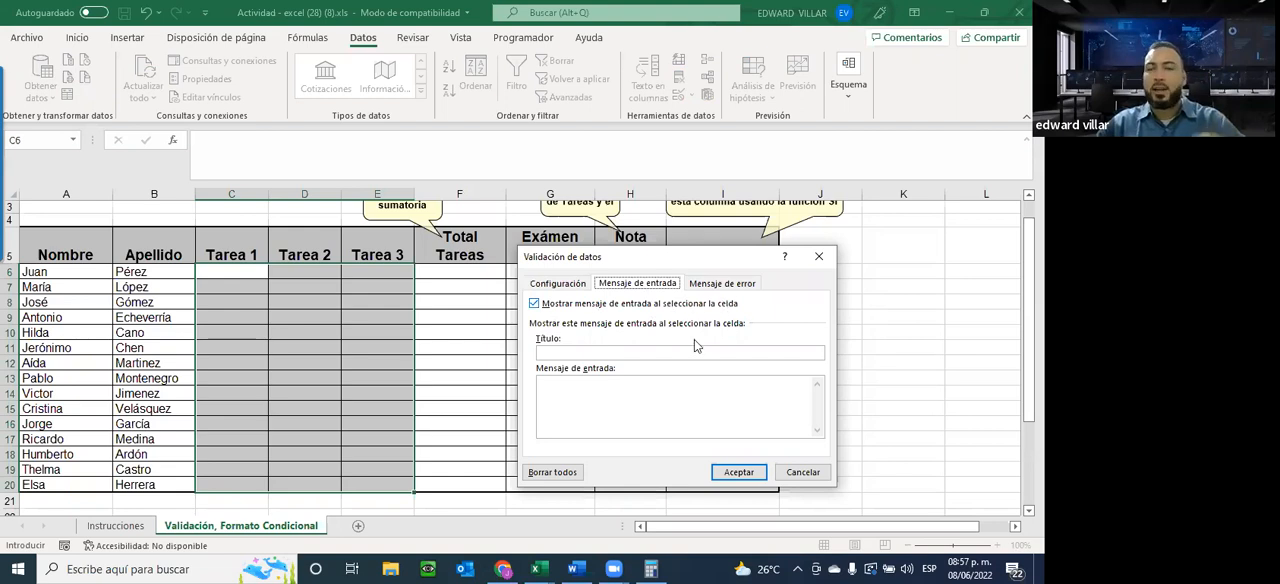
click(557, 355)
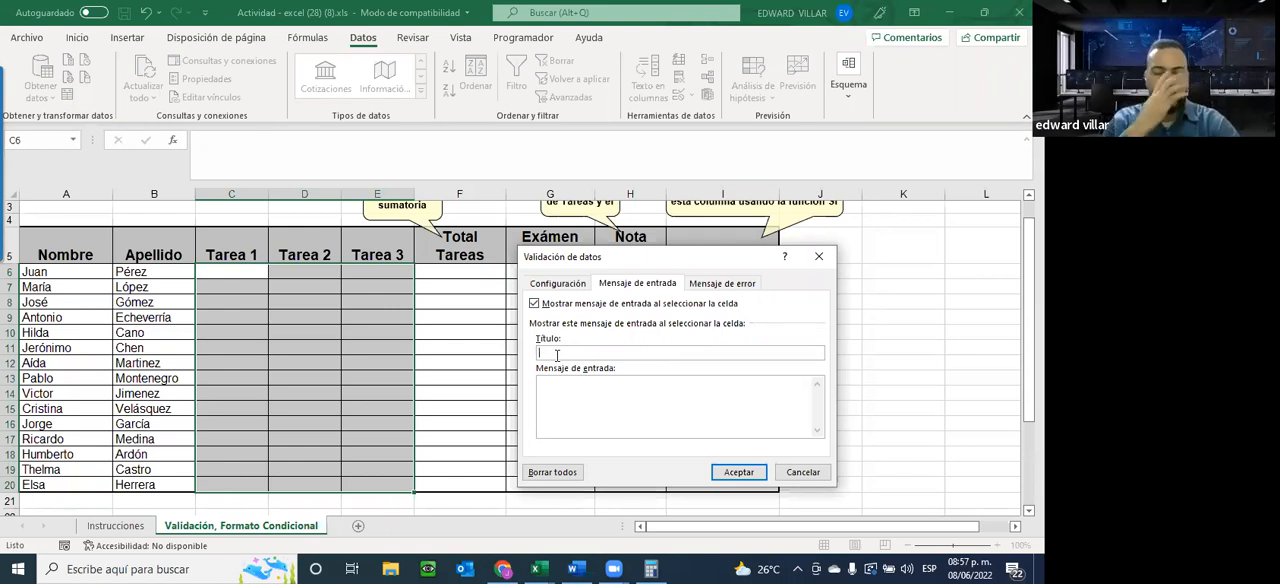
text(FA)
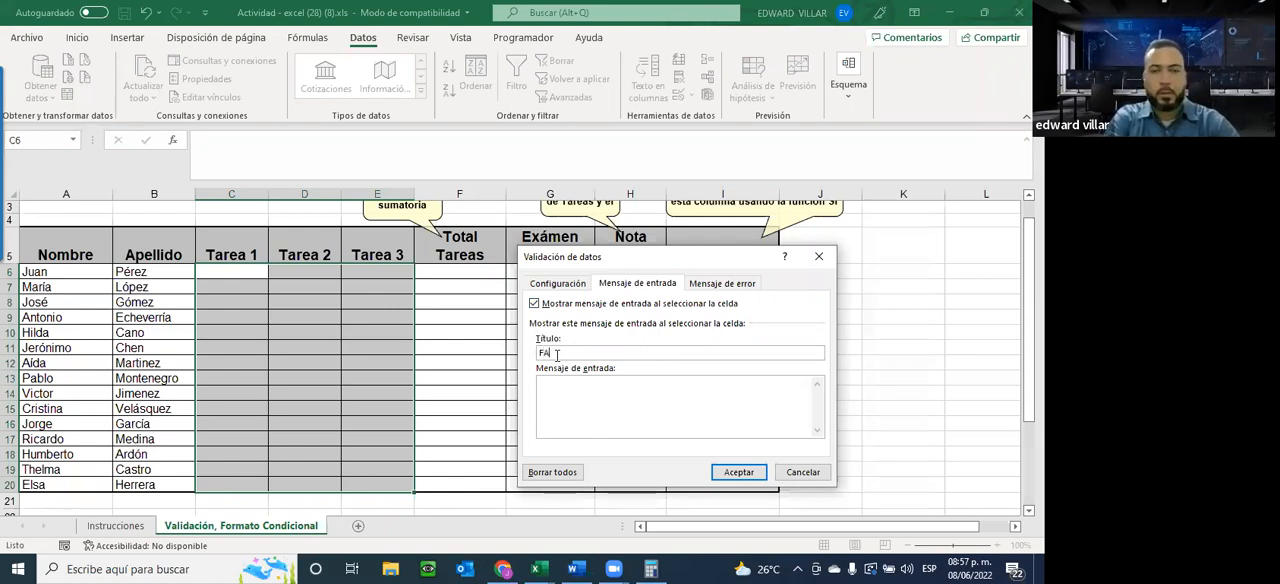
text(VOR)
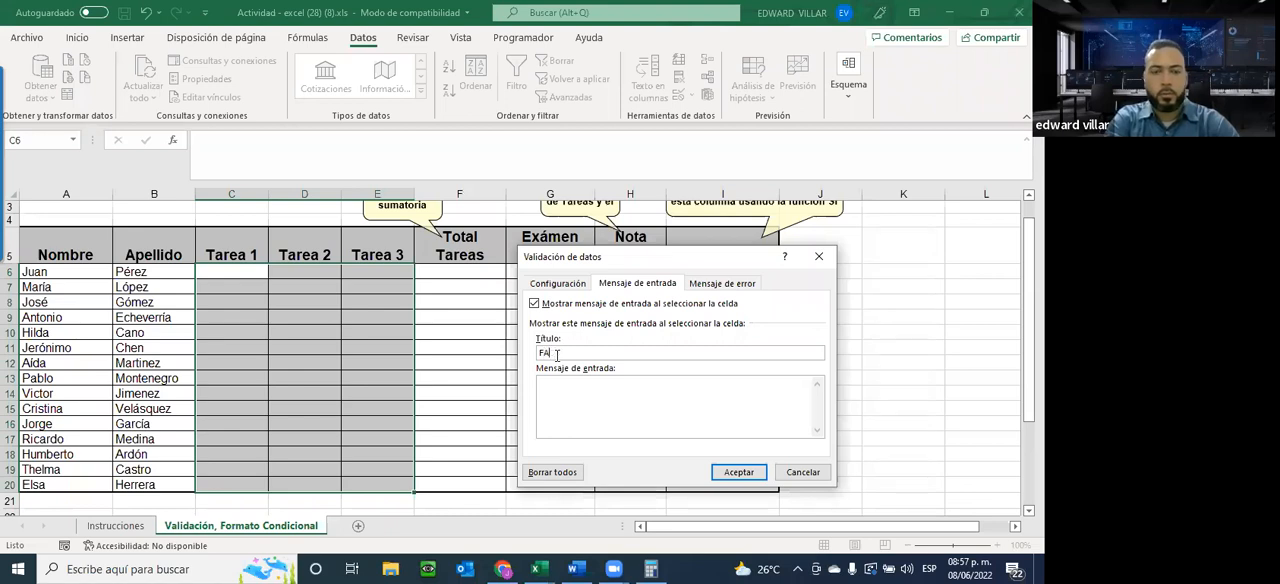
text( INTRODUCI)
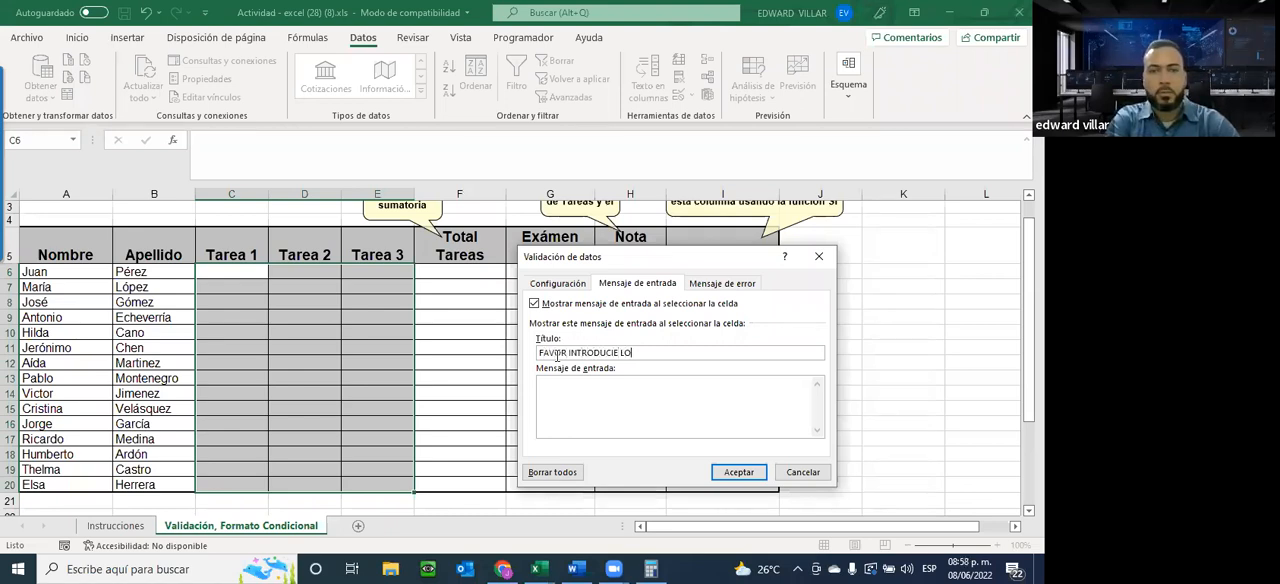
text(R LOS VALOR)
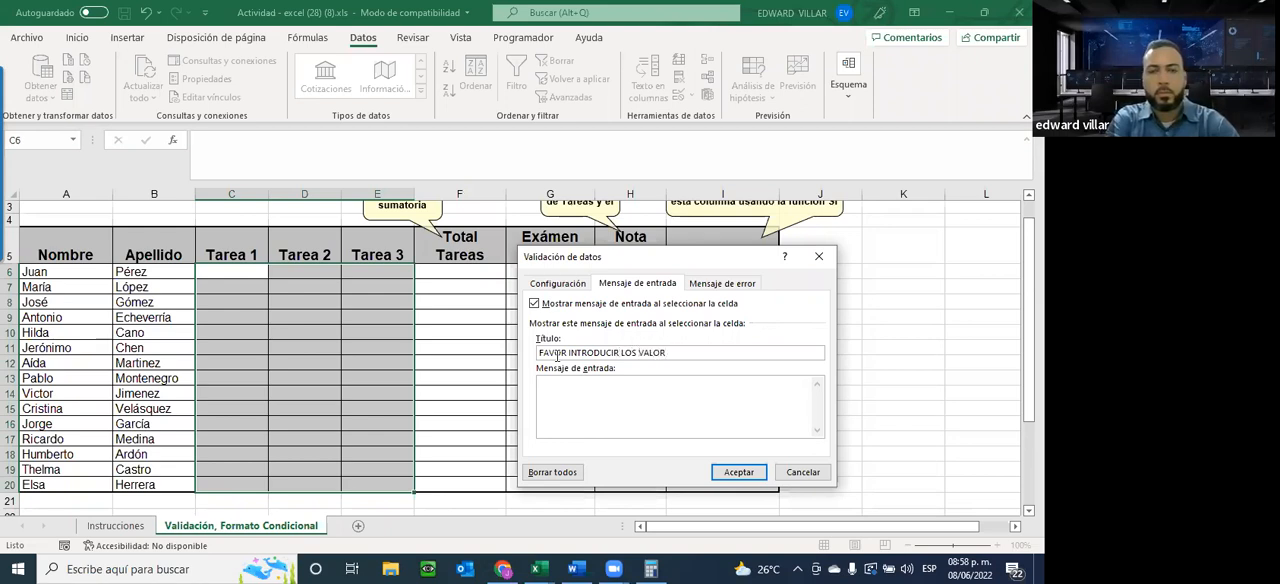
text(ES EN)
key(BackSpace)
key(BackSpace)
key(BackSpace)
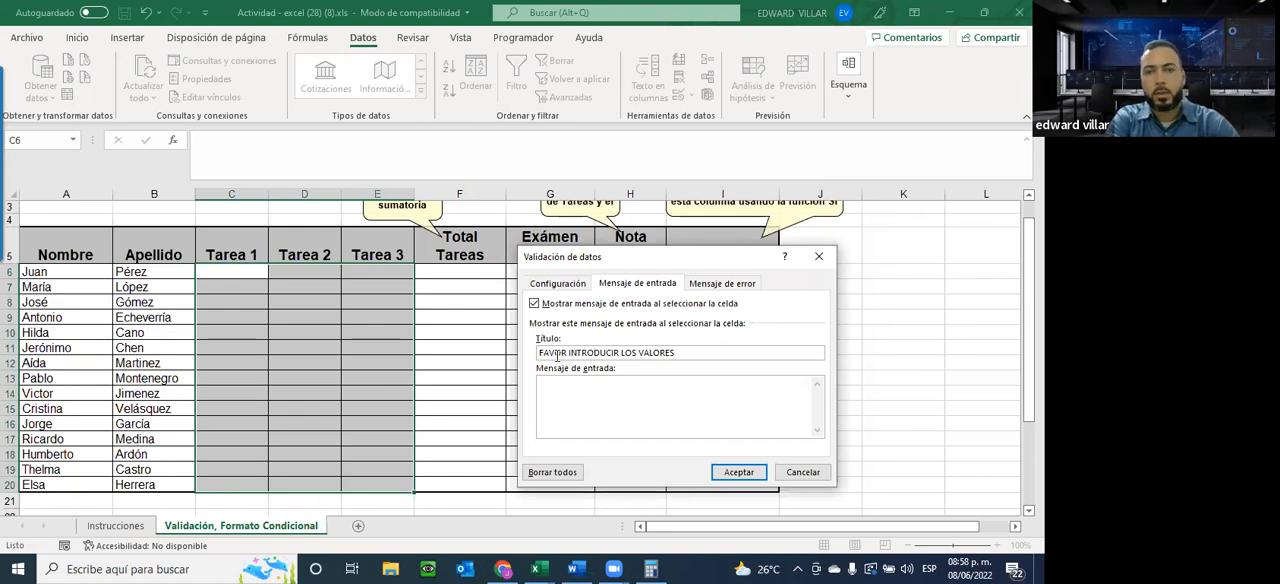
Write the input message text "FAVOR INTRODUCIR VALORES ENTRE 1 Y 20." for the validated cells
key(Tab)
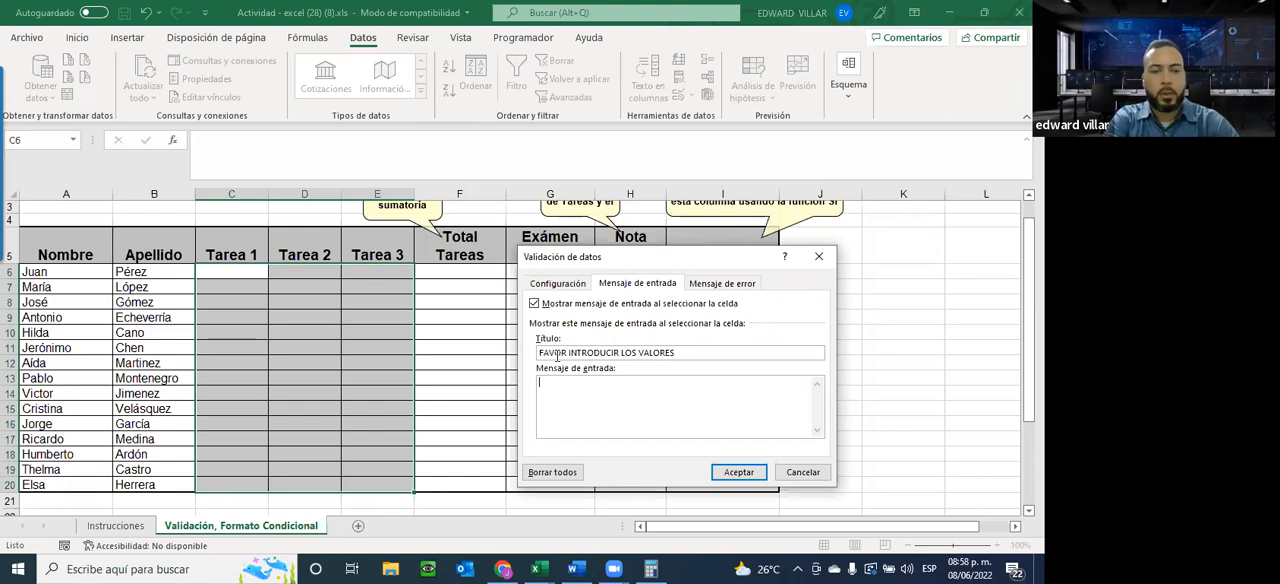
text(FAVO)
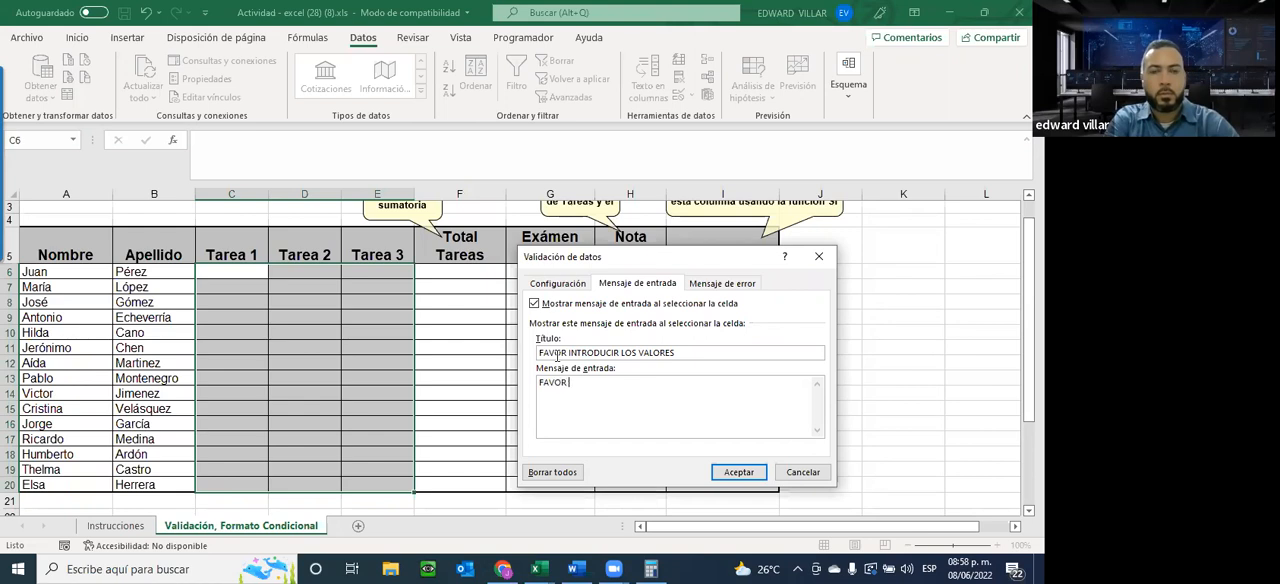
text(R INTRODUCIR VA)
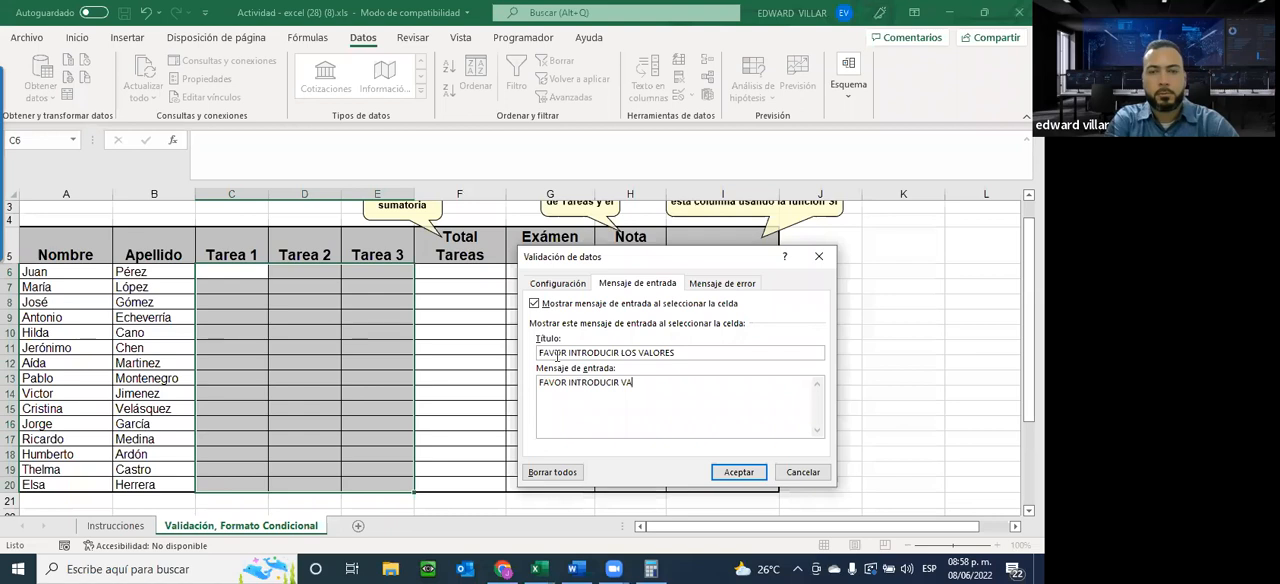
text(LORES ENTRE 1)
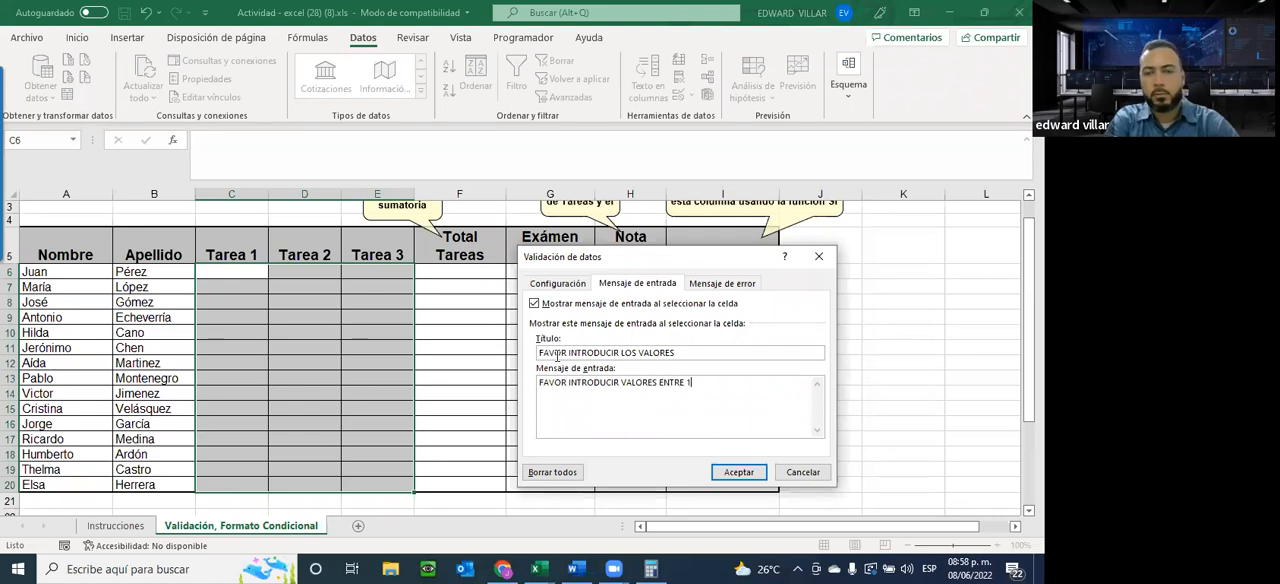
text( Y 20.)
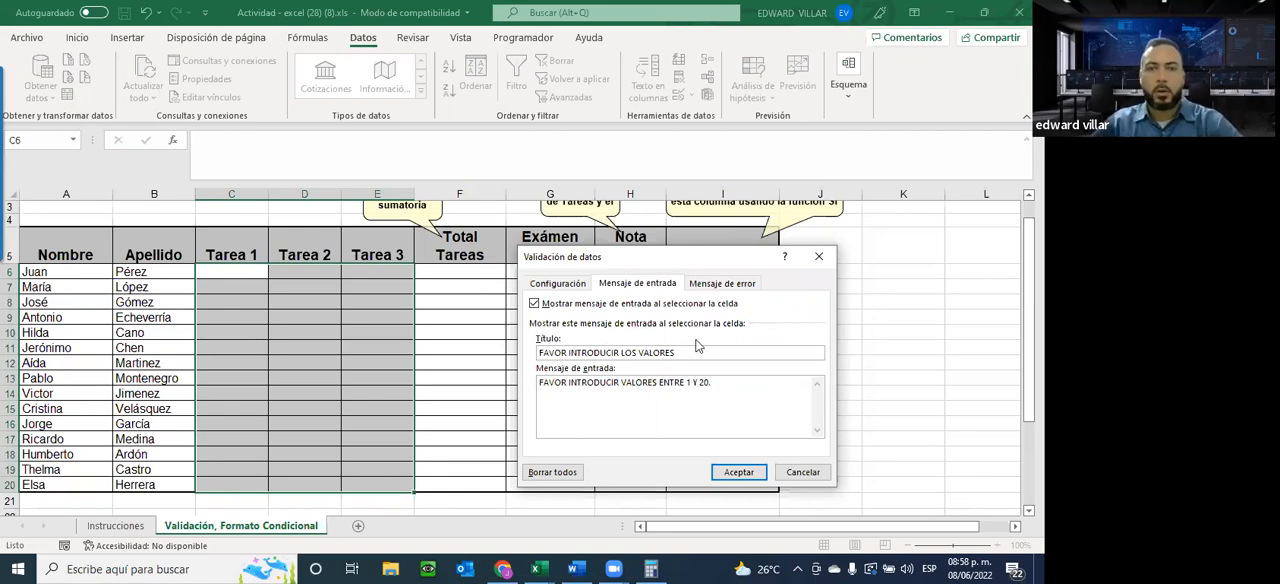
Replace the input message's title with "VALORES PERMITIDOS"
drag(697, 352, 534, 357)
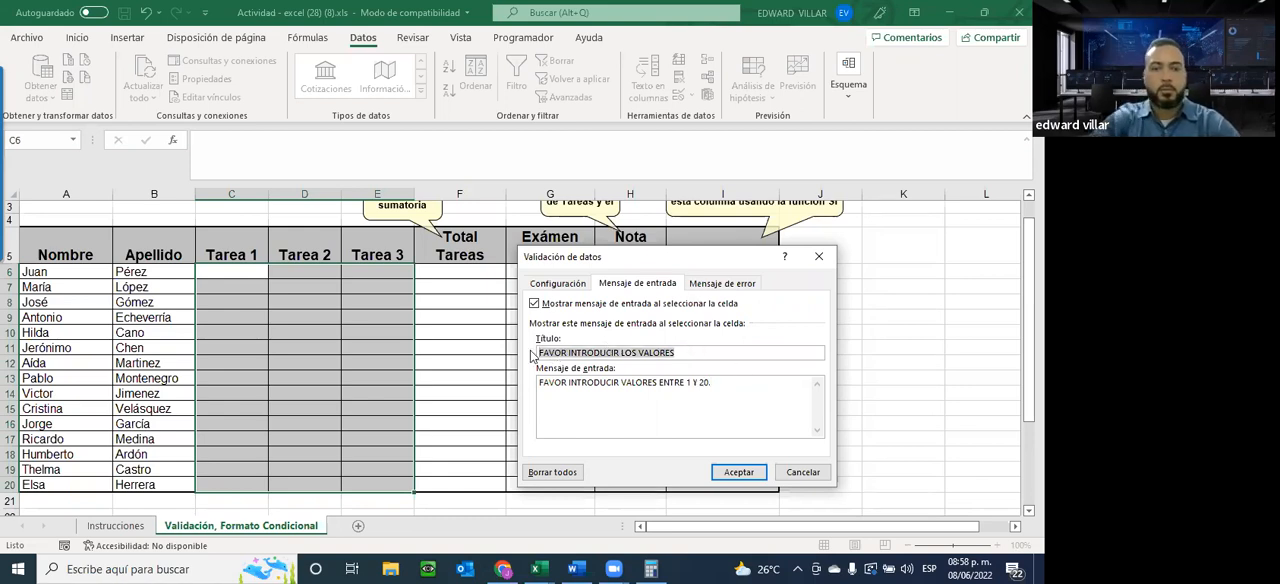
text(VALORES PERMITIDOS)
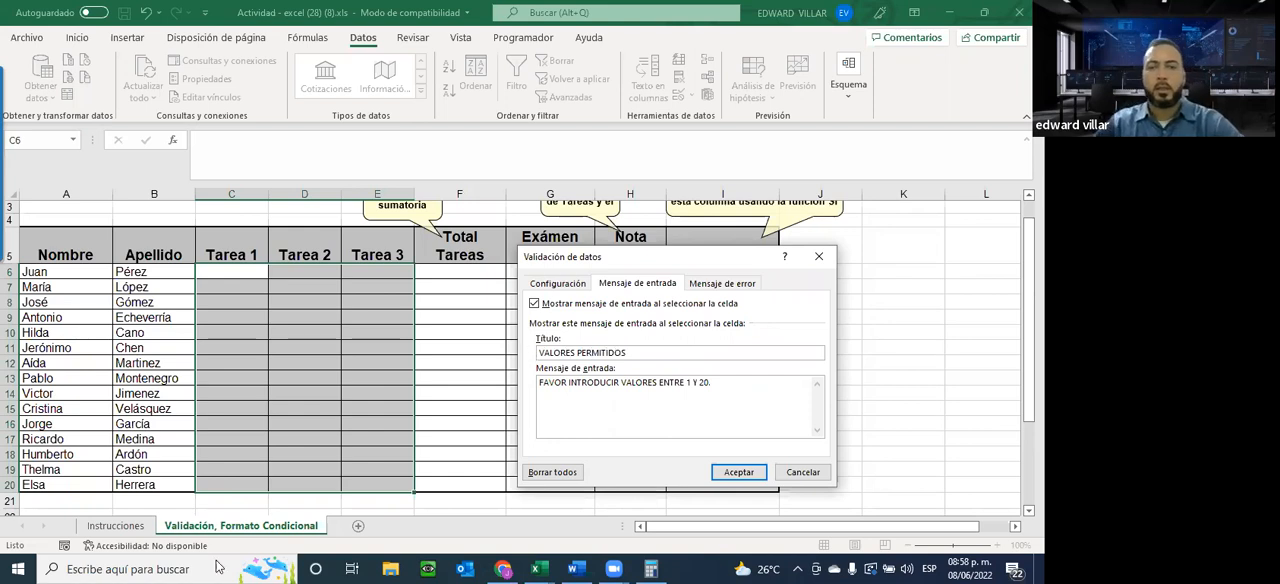
key(Return)
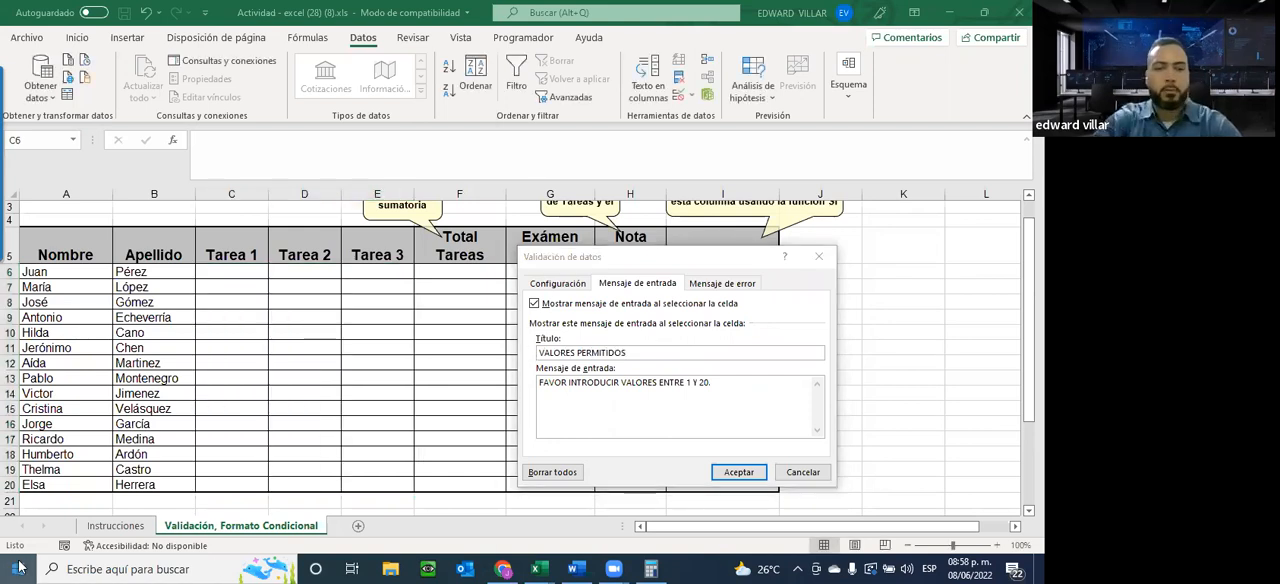
Open Bloc de notas and move its window above the Validación de datos dialog
click(18, 567)
text(NOT)
key(Down)
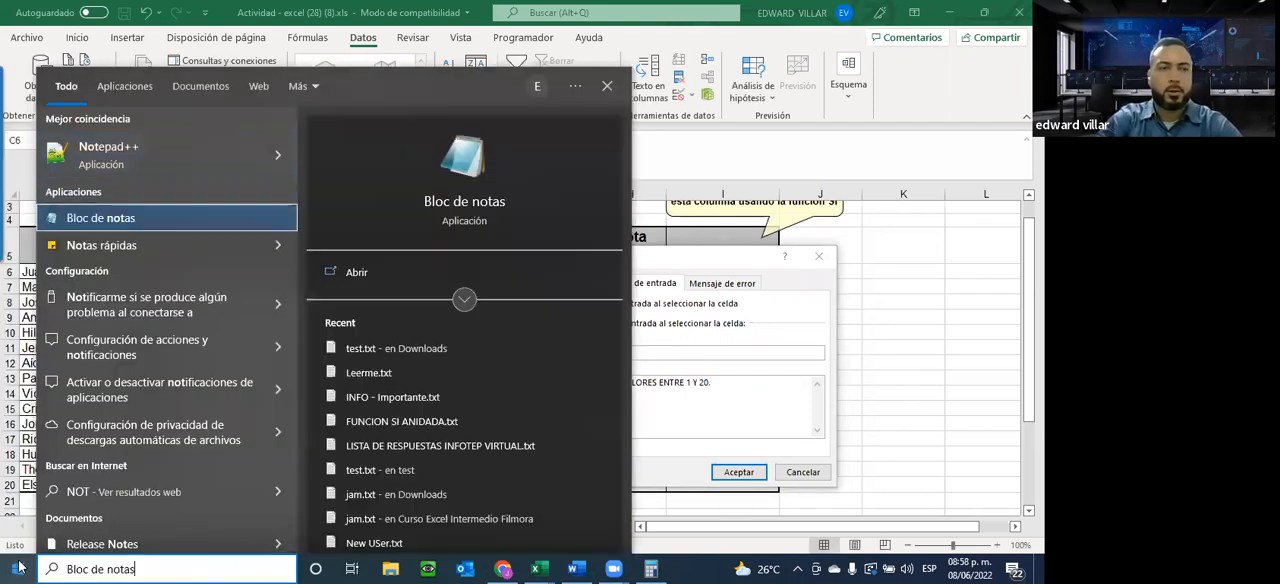
key(Return)
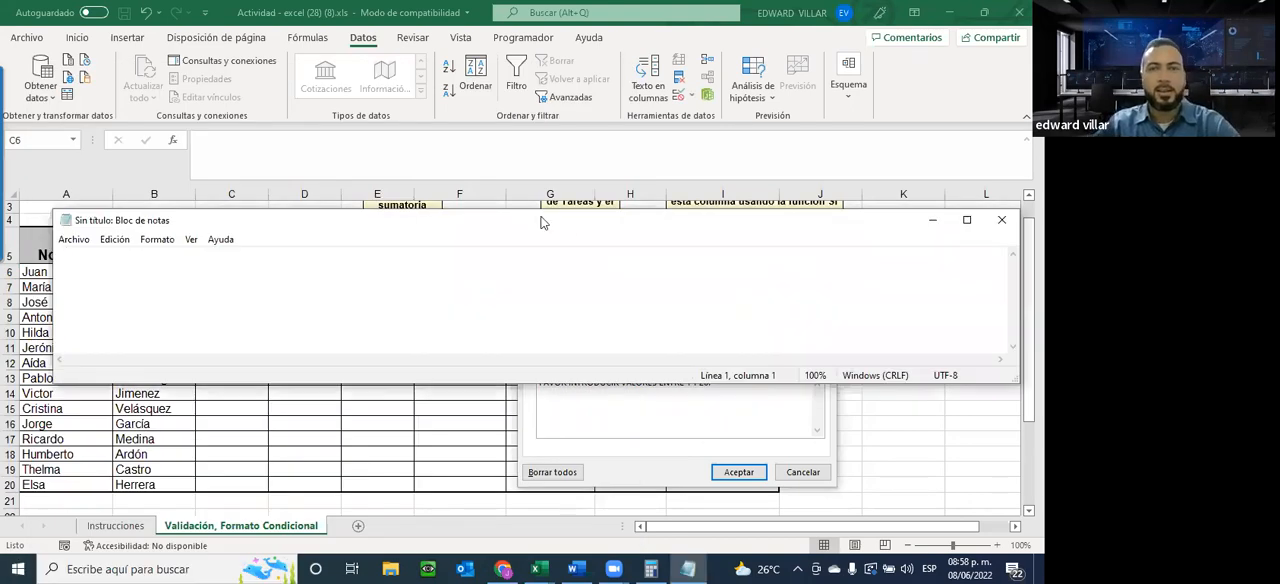
drag(540, 222, 555, 51)
Copy the input message title VALORES PERMITIDOS into the blank note and reduce the note's zoom
drag(648, 351, 437, 316)
key(ctrl+c)
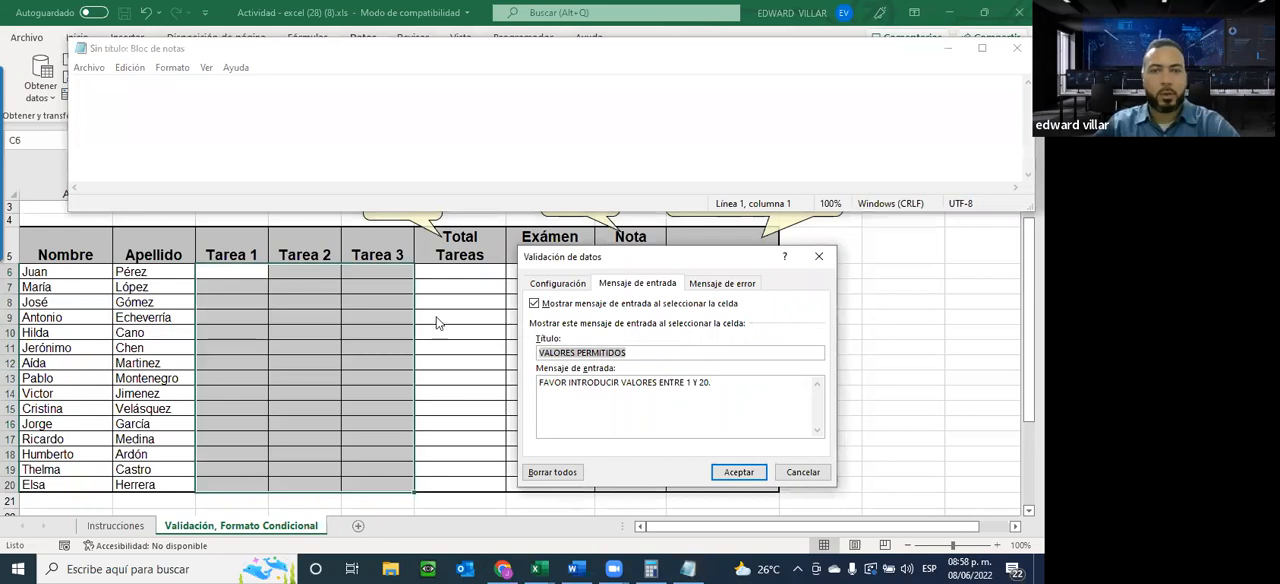
click(213, 86)
key(ctrl+v)
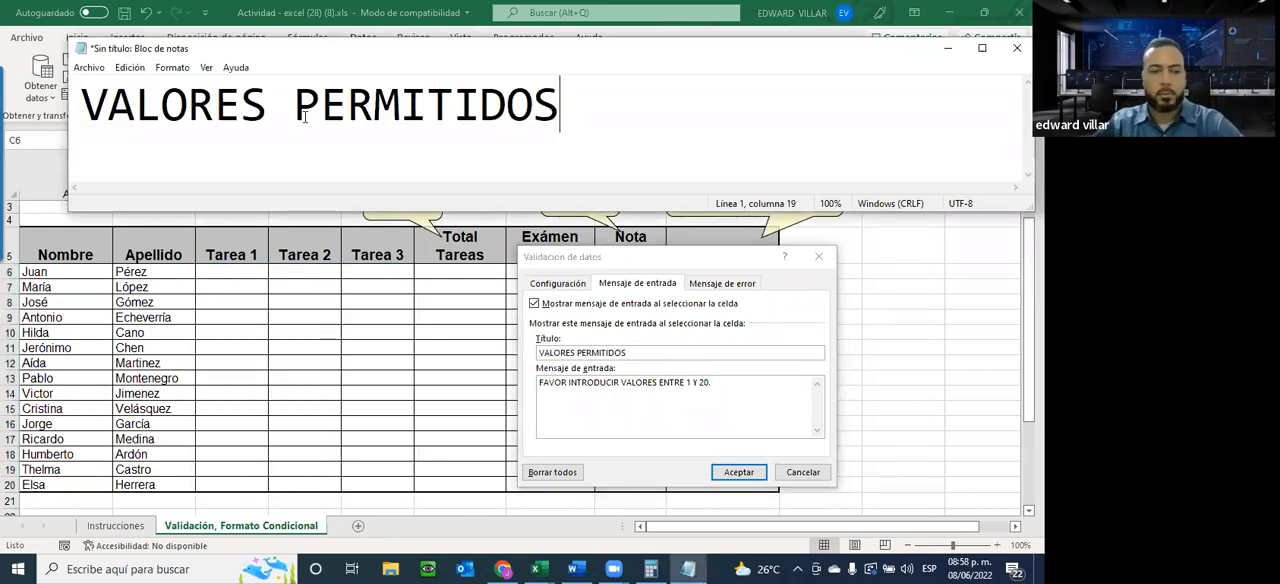
scroll(394, 120, down, 6)
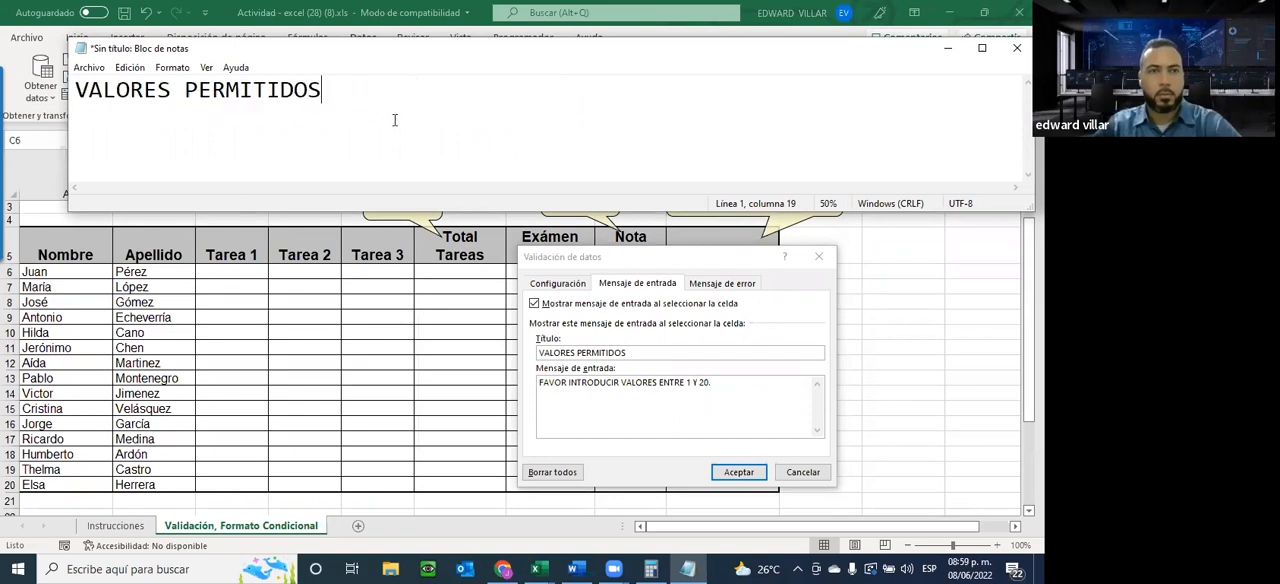
Copy the input message text onto the note's second line, then minimize the note and return to the validation dialog in Excel
drag(740, 390, 492, 379)
key(ctrl+c)
click(250, 137)
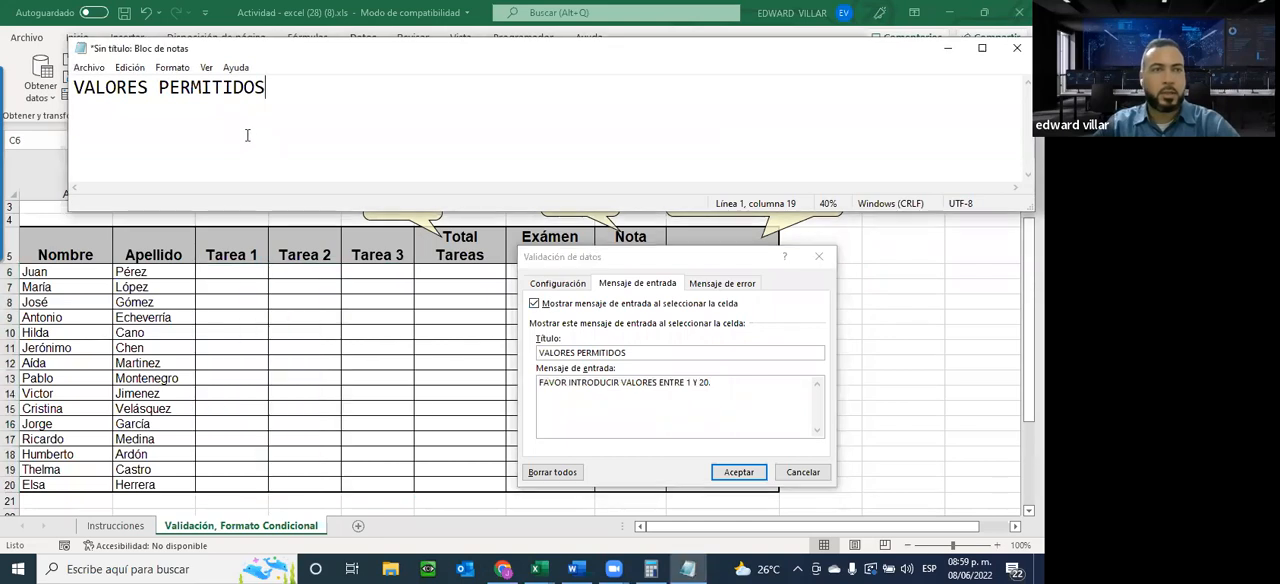
key(Return)
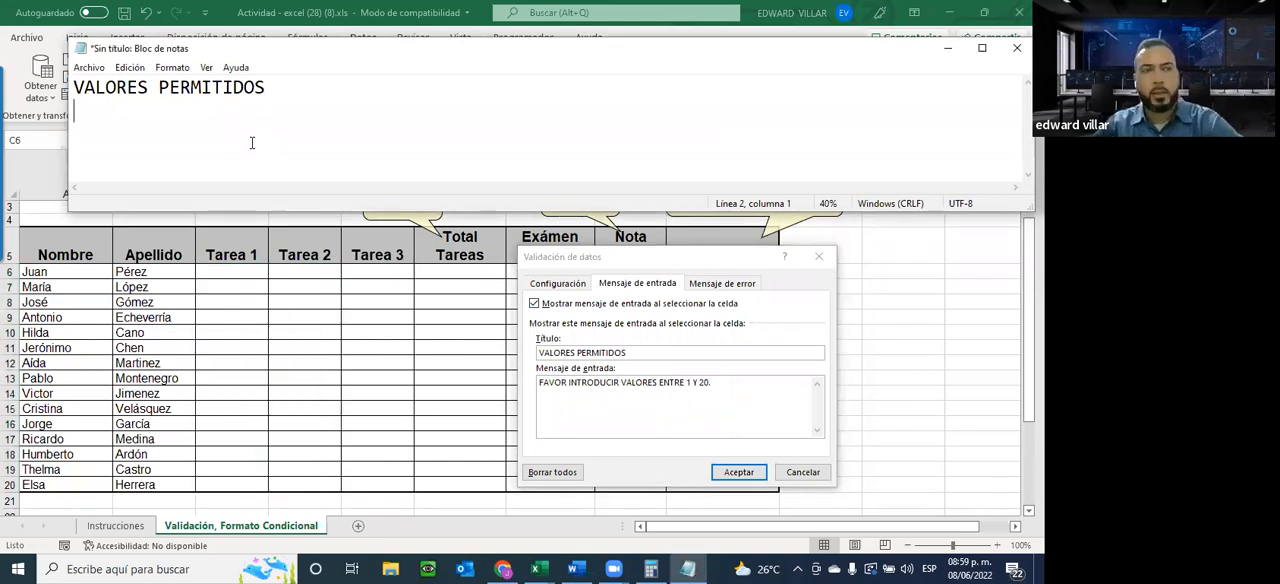
key(ctrl+v)
click(688, 254)
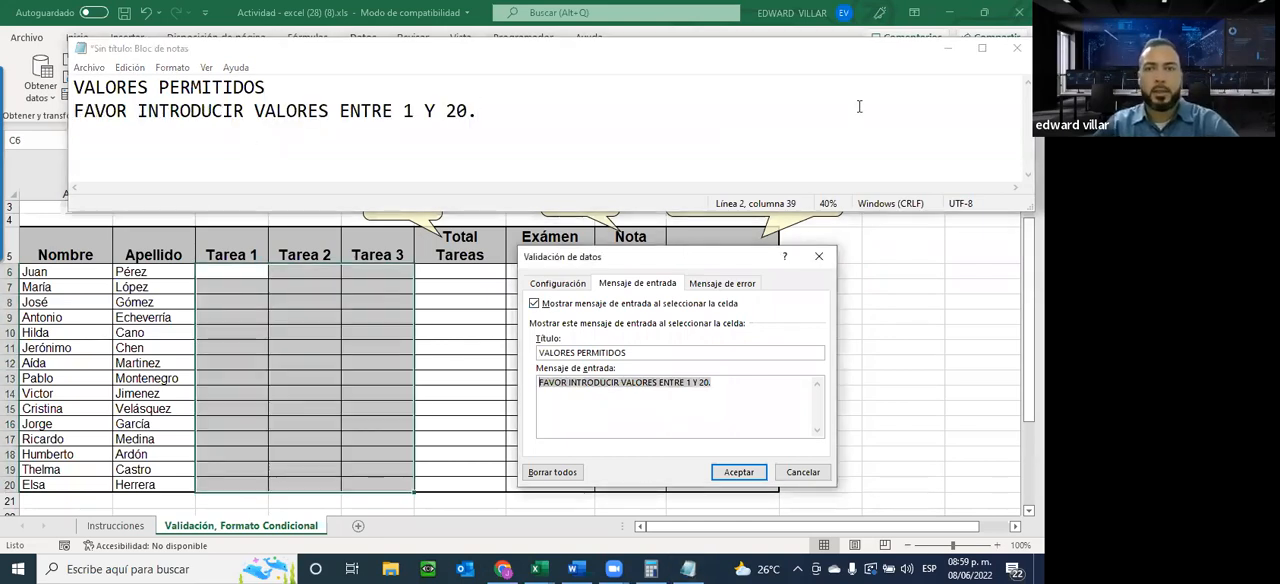
click(949, 51)
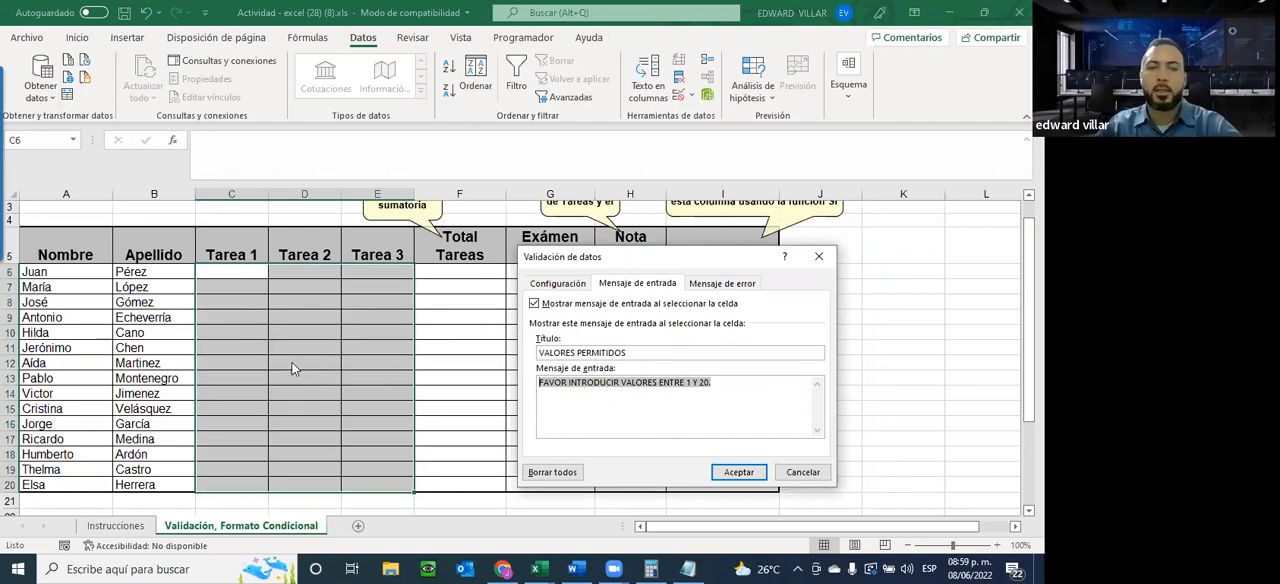
click(748, 400)
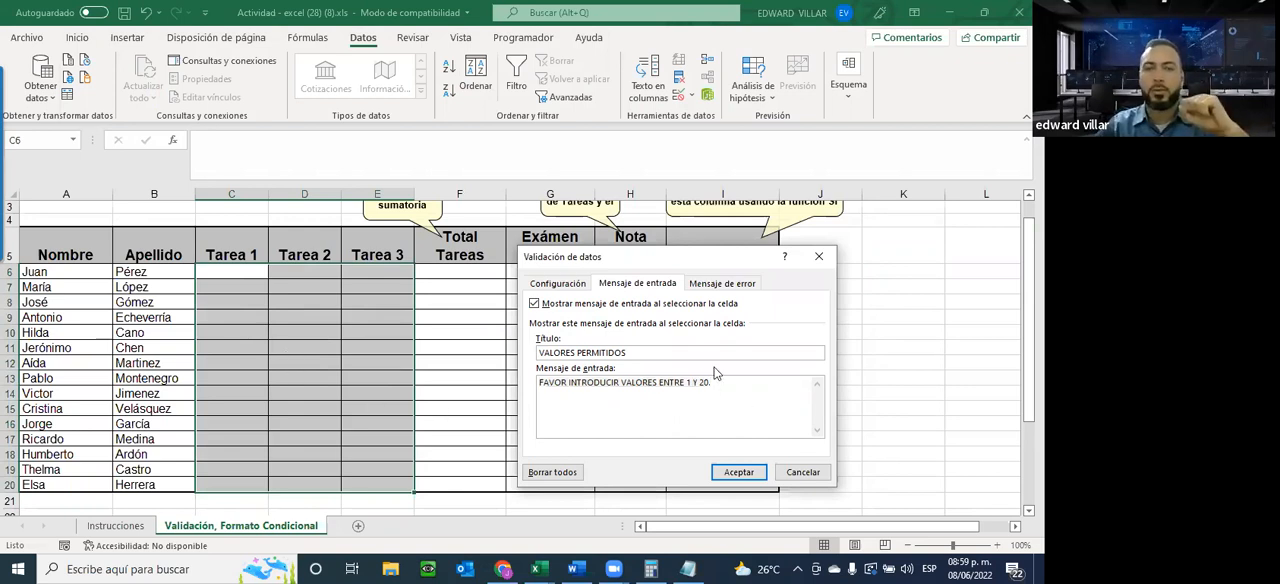
Set the validation's error alert style to Información and its title to "DATOS NO VALIDOS"
click(714, 288)
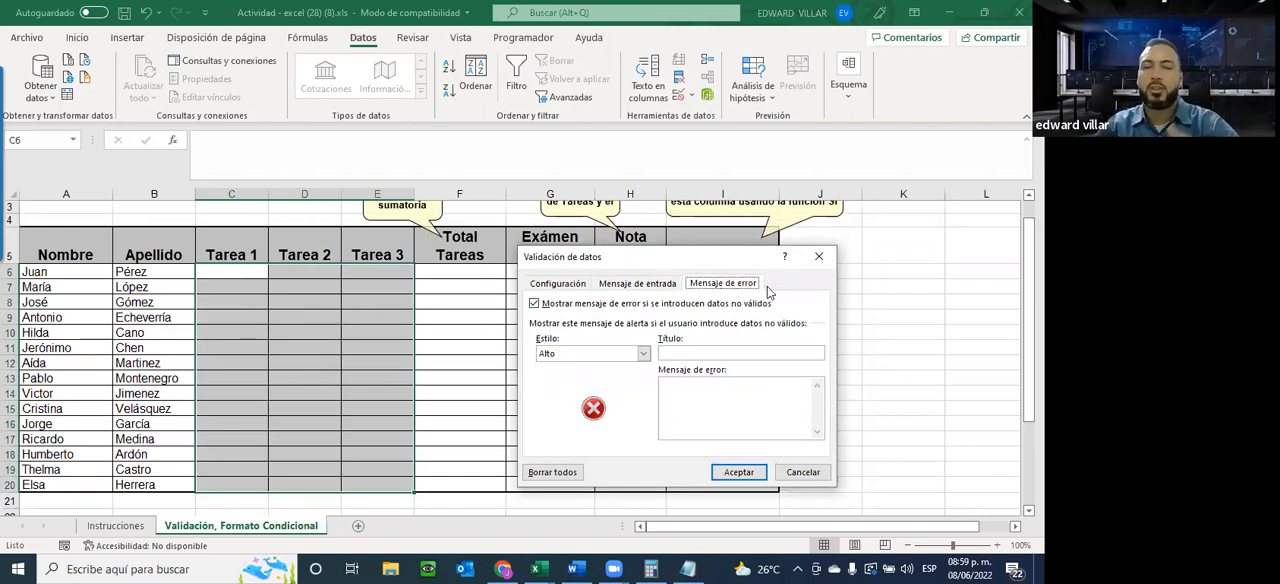
click(585, 355)
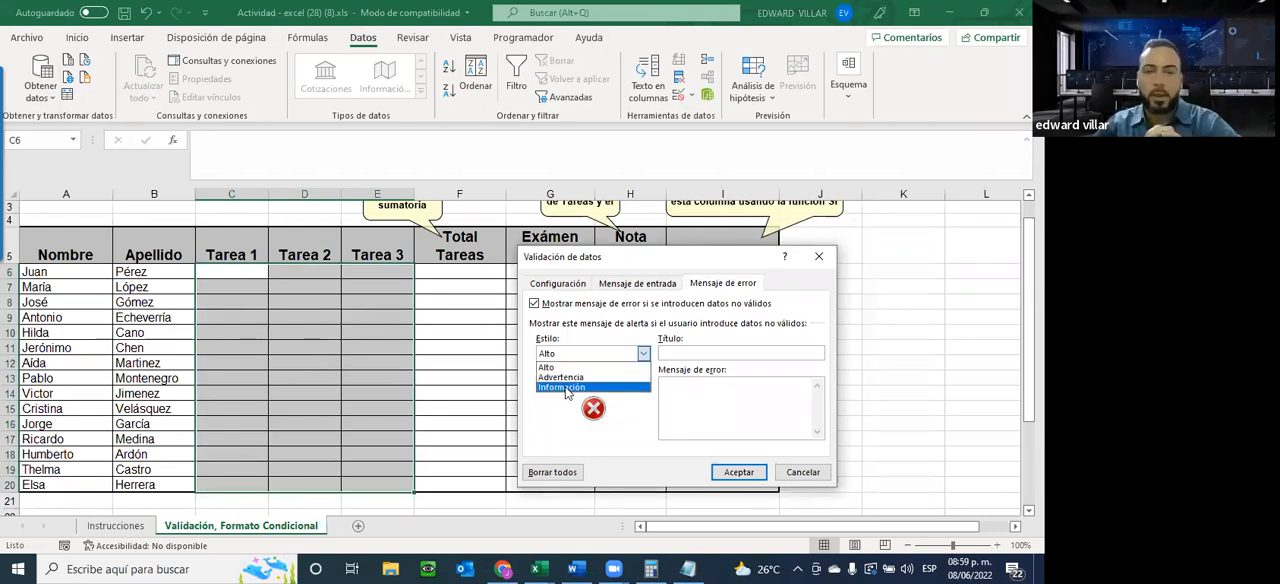
click(568, 389)
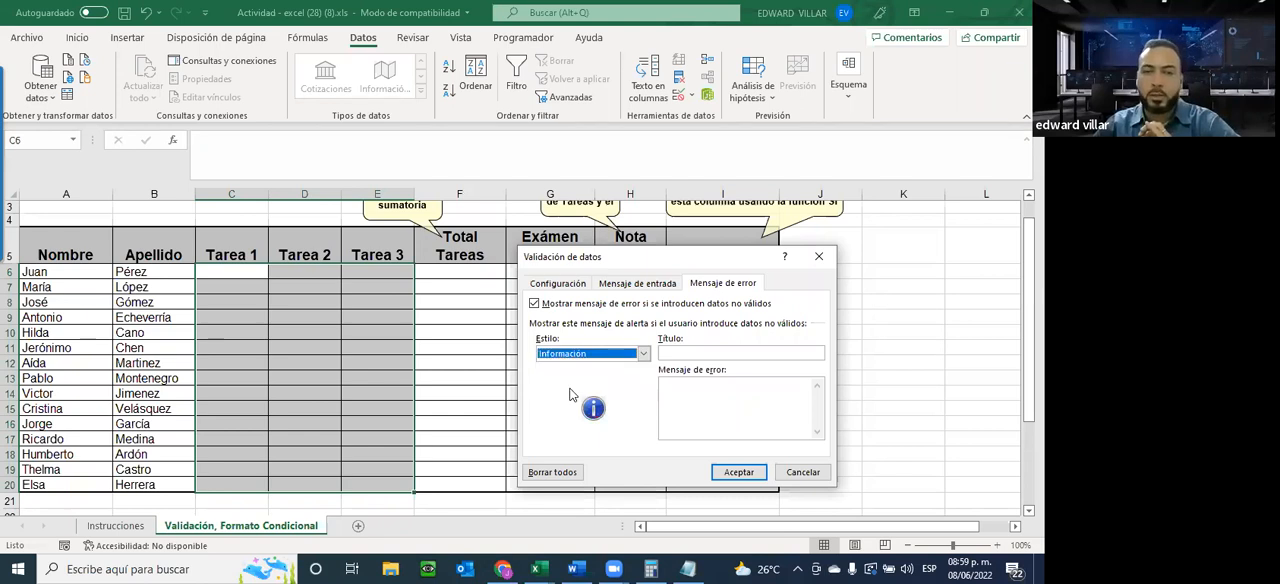
click(741, 352)
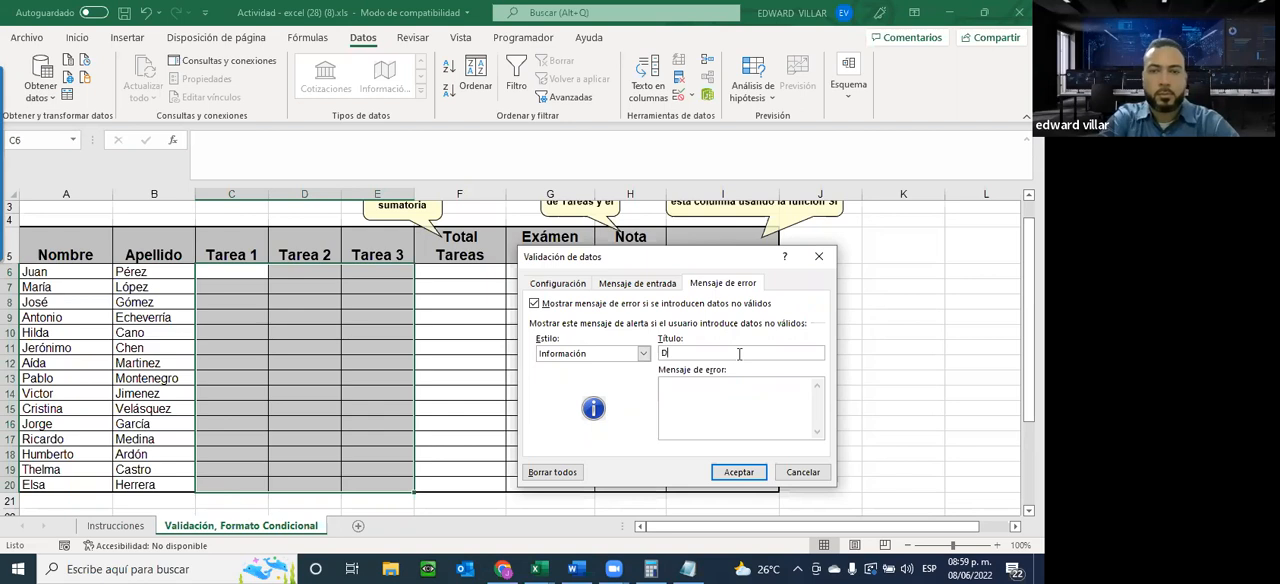
text(TO)
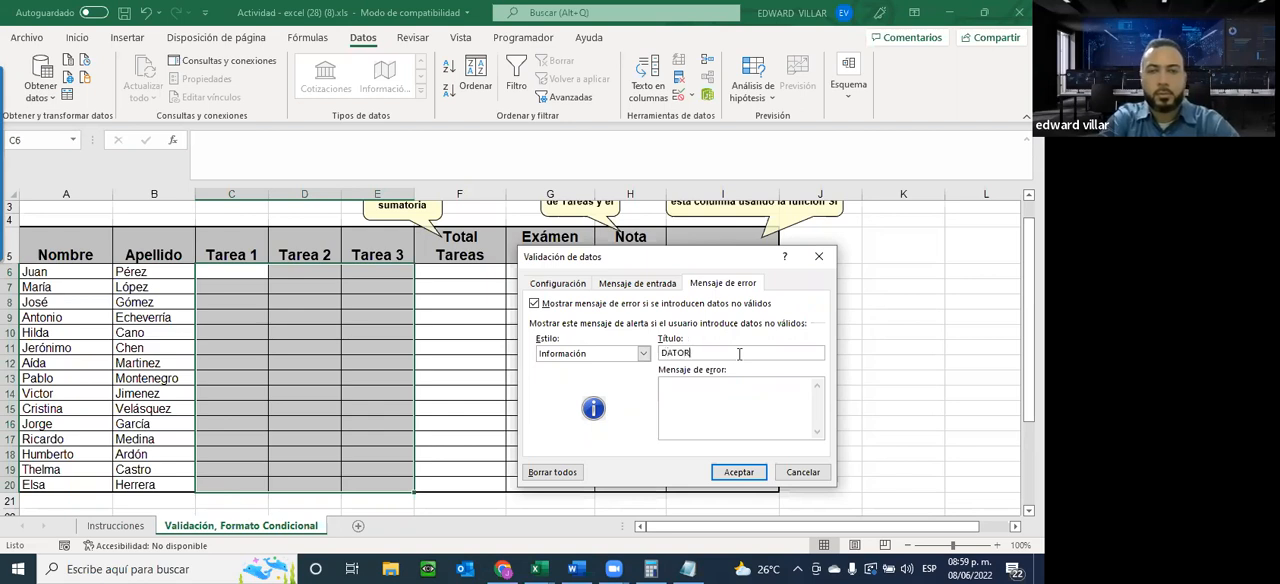
text(S NO VALIDOS)
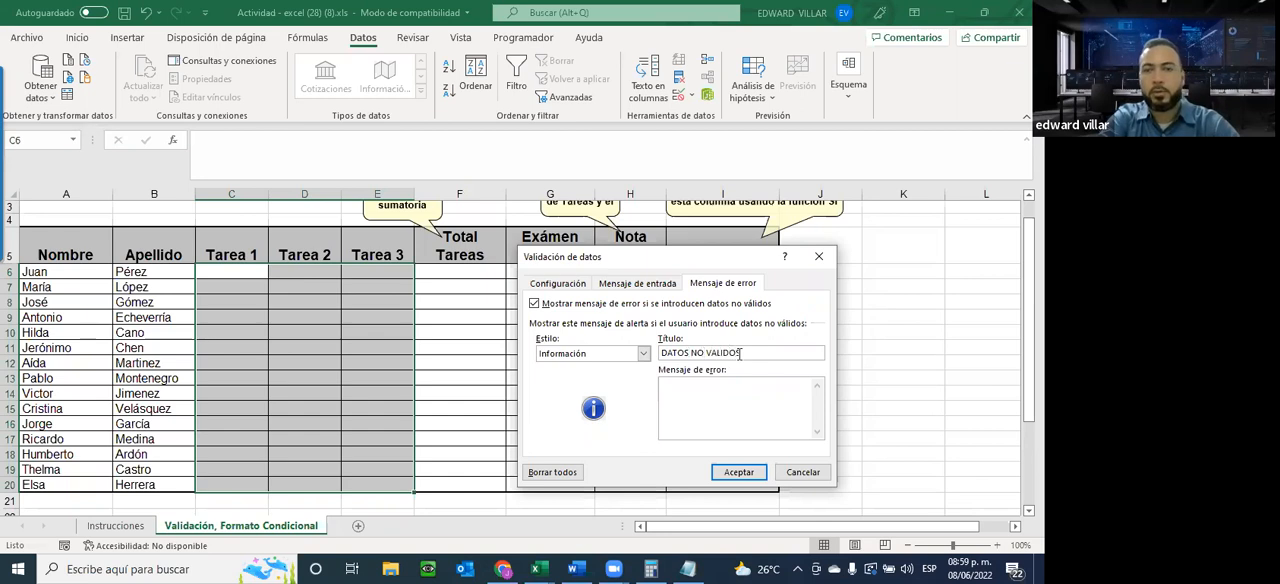
Enter "LOS DATOS INTRODUCIDOS NO CUMPLEN CON EL CRITERIO." as the validation's error message text
key(Tab)
text(LOS)
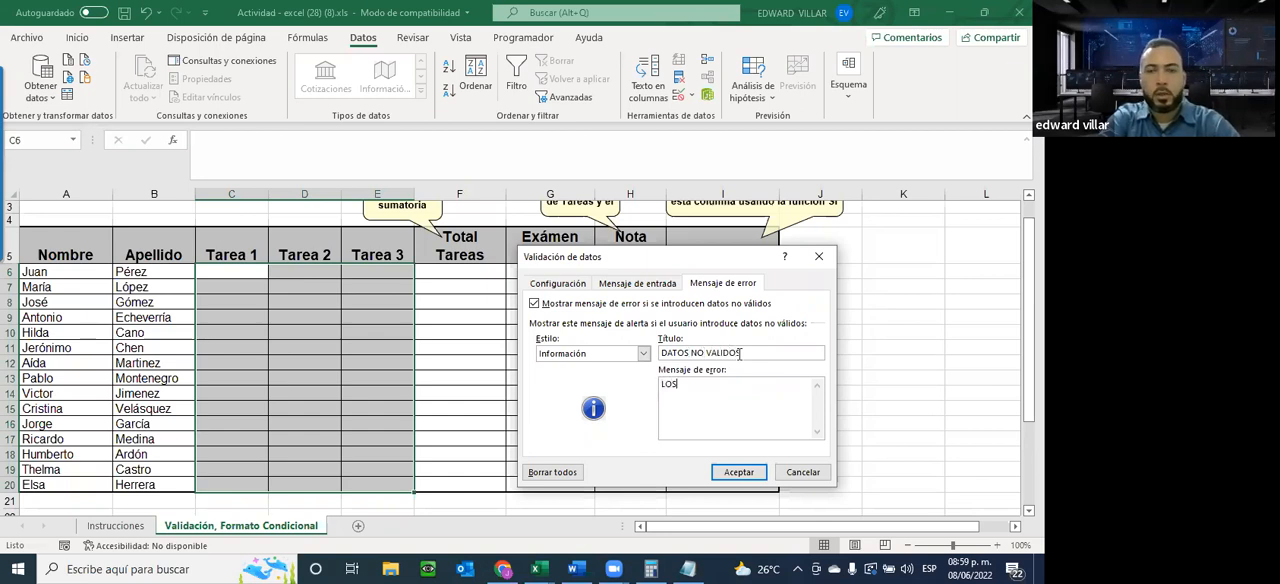
text( DAN)
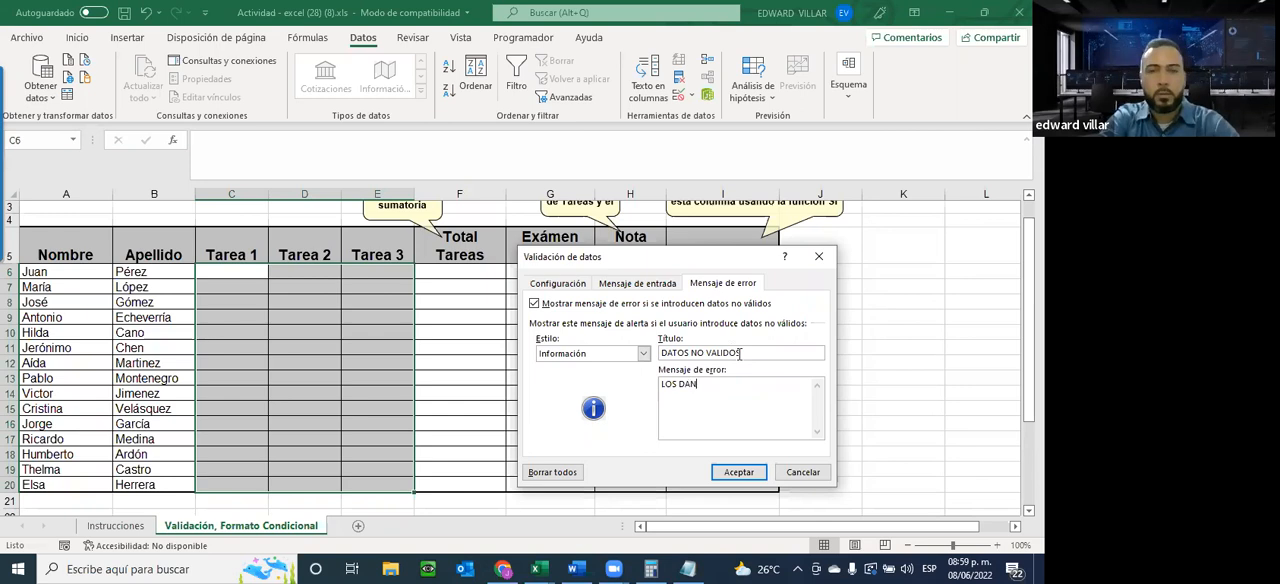
key(BackSpace)
text(TOS IND)
key(BackSpace)
text(TRO)
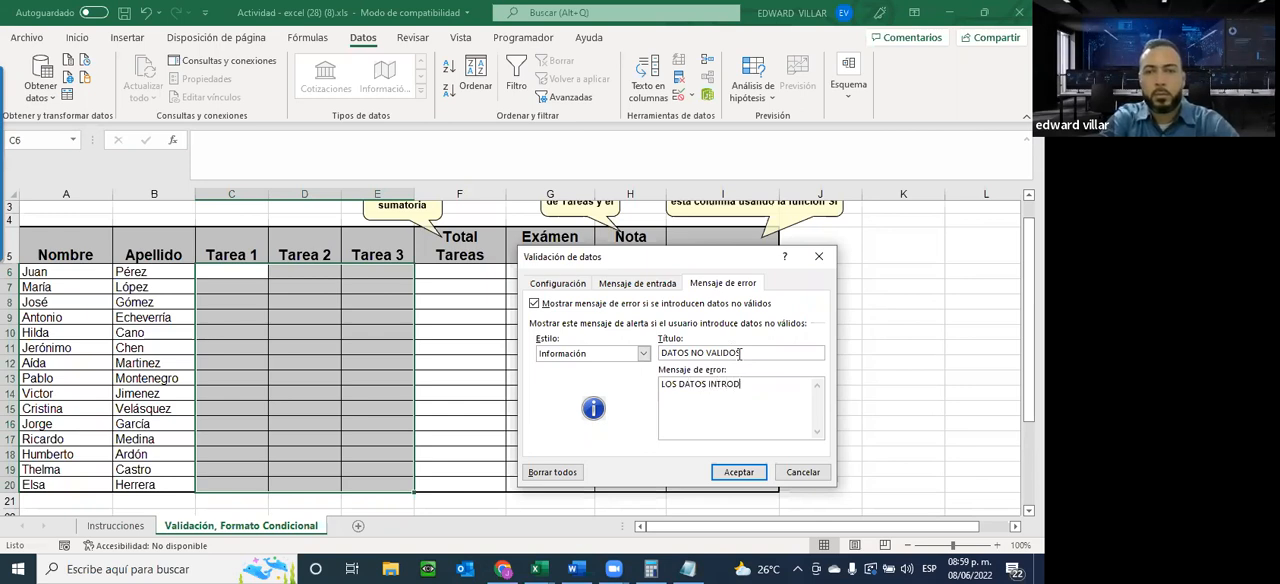
text(DUCIDOS)
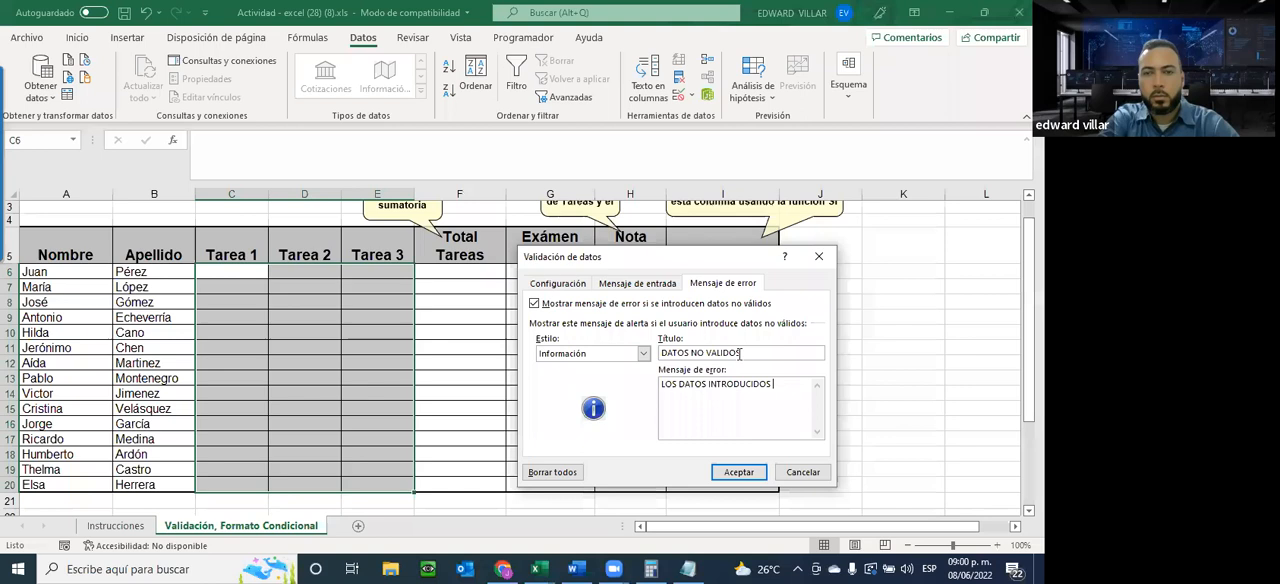
text( NO CUMPL)
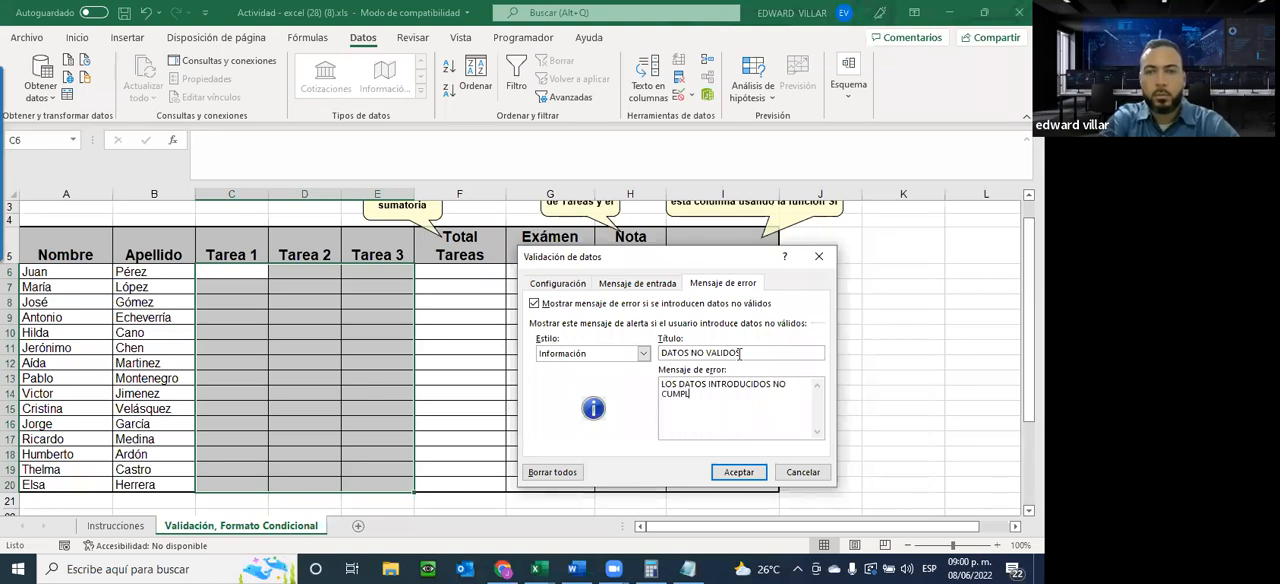
text(EN CON EL)
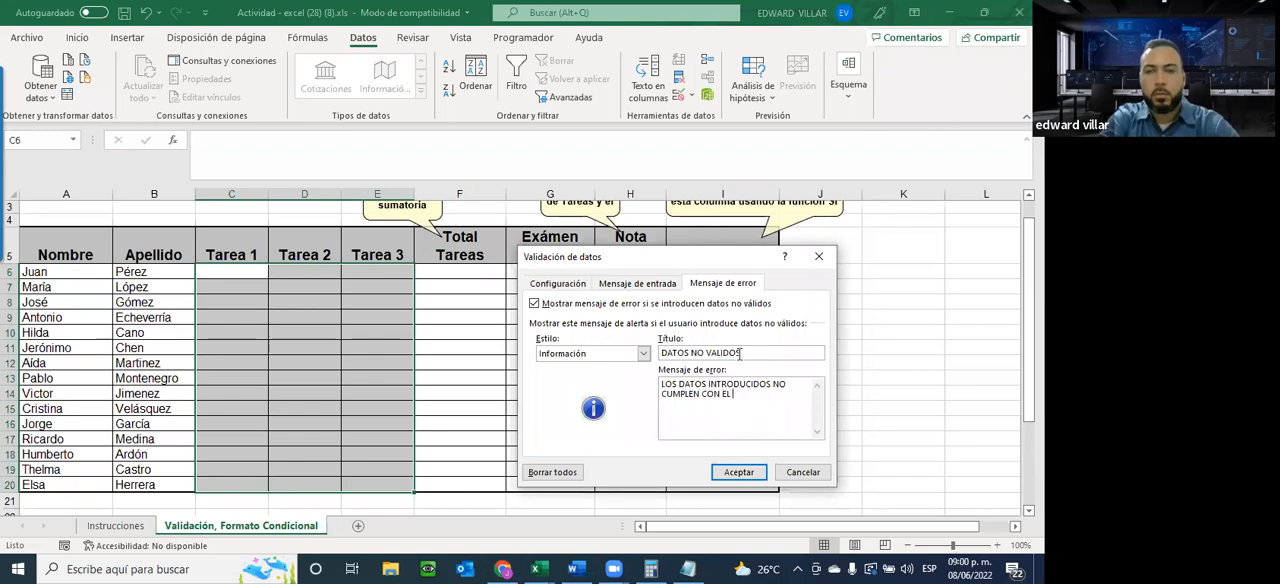
text( CRITERIO.)
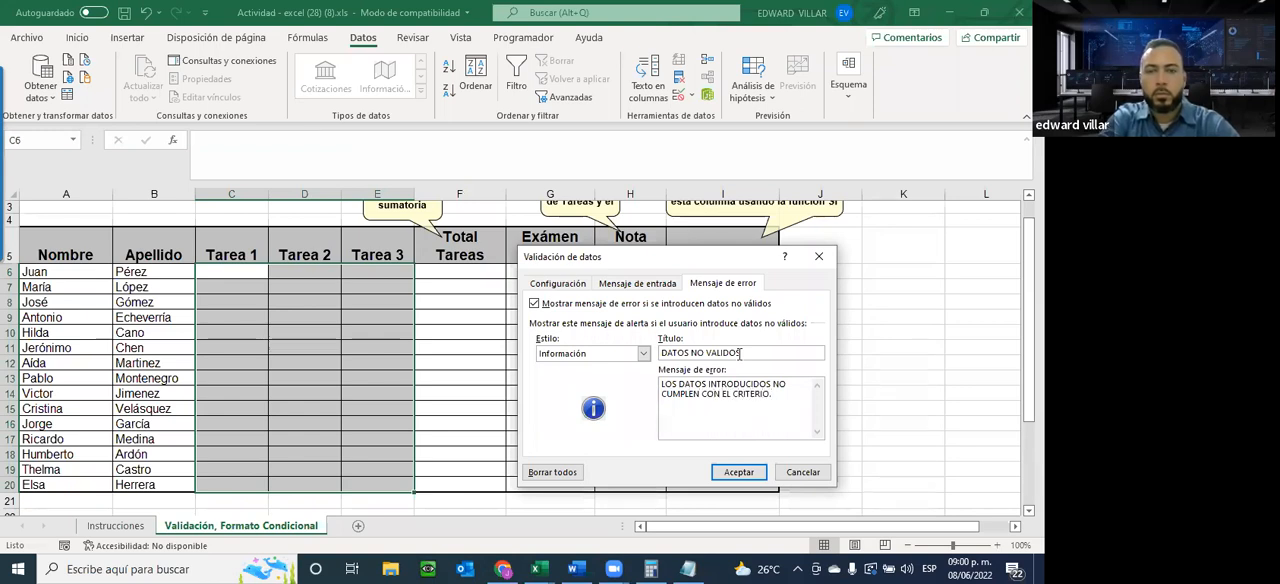
Copy the error alert title DATOS NO VALIDOS onto the third line of the Bloc de notas note
drag(757, 353, 572, 340)
key(ctrl+c)
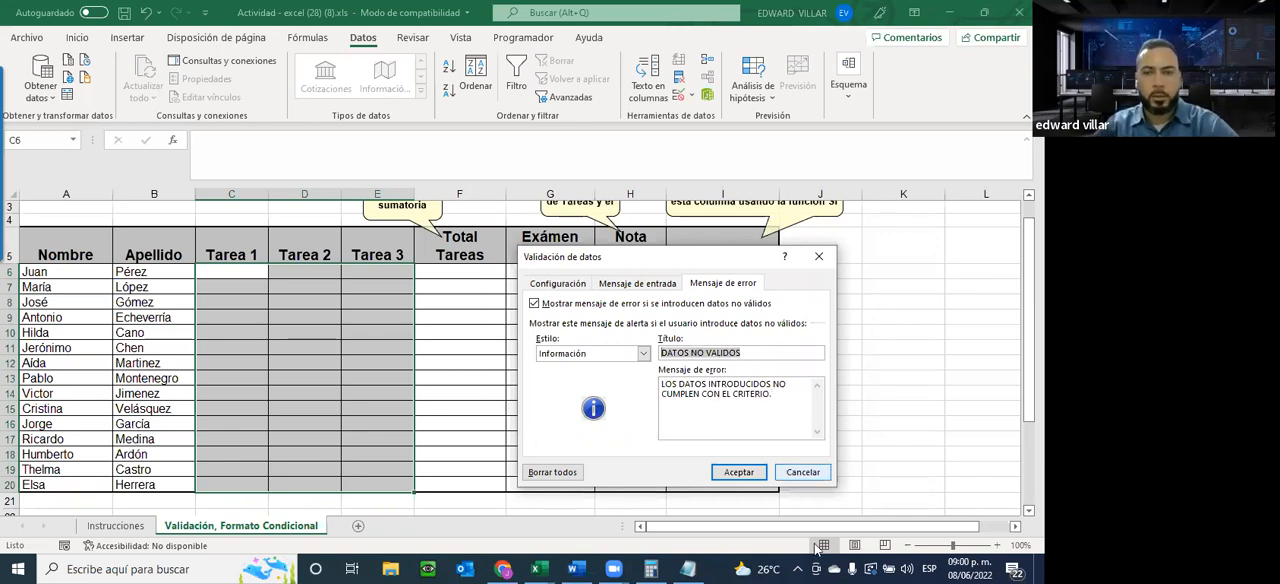
click(688, 569)
key(Return)
key(ctrl+v)
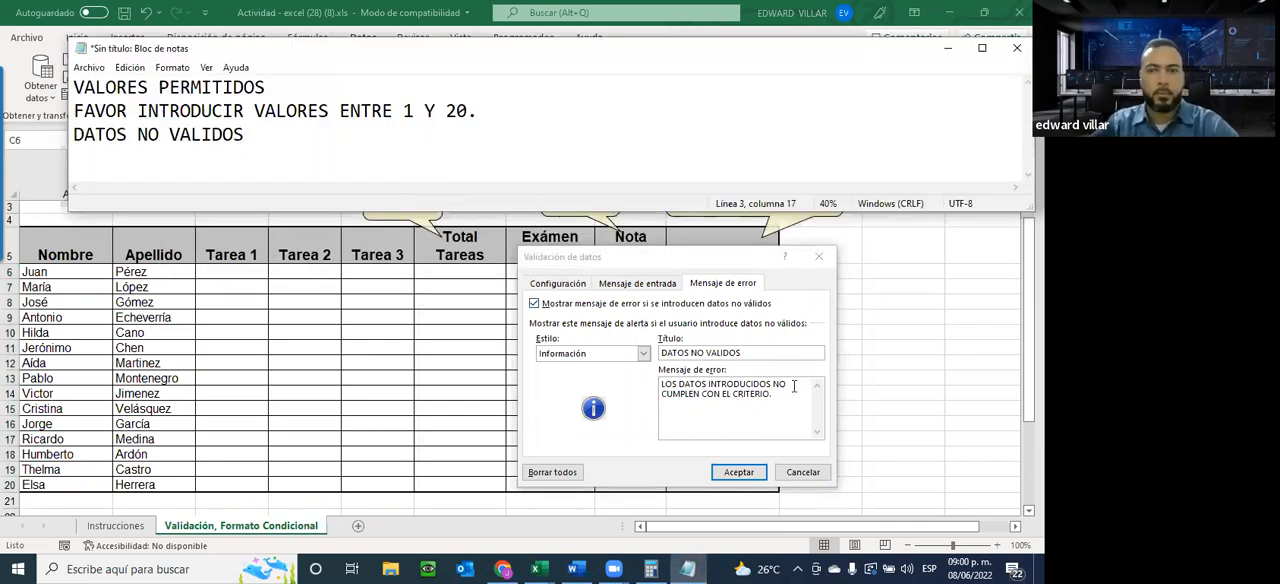
Copy the error message text onto the note's fourth line and minimize the note to return to Excel
drag(773, 394, 683, 378)
key(ctrl+c)
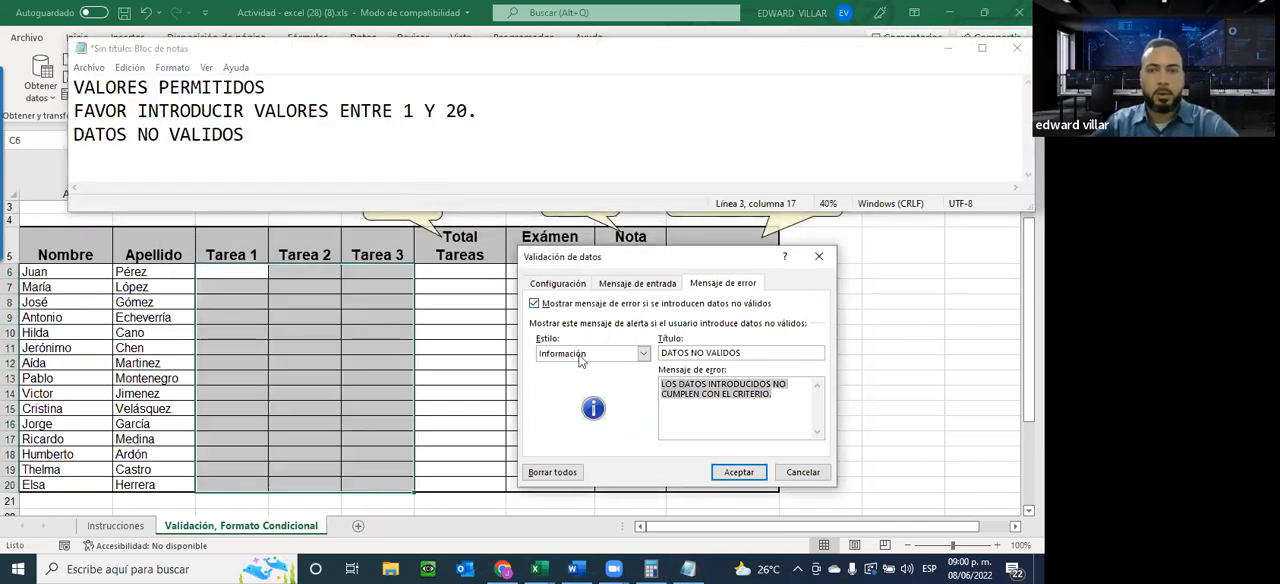
click(259, 160)
key(Return)
key(ctrl+v)
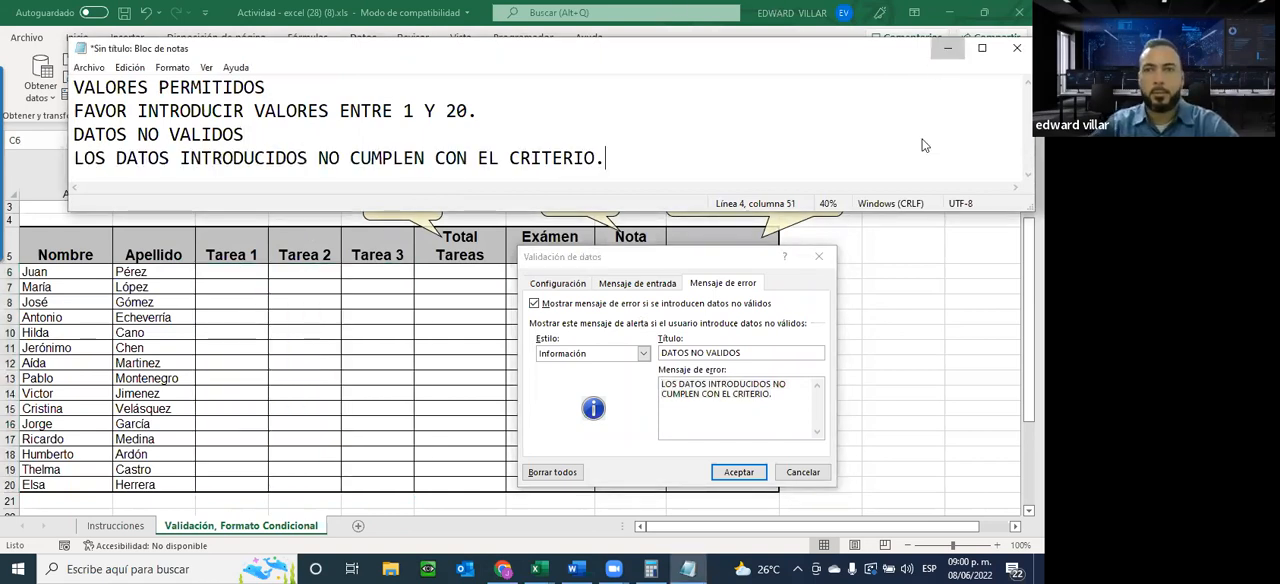
click(947, 48)
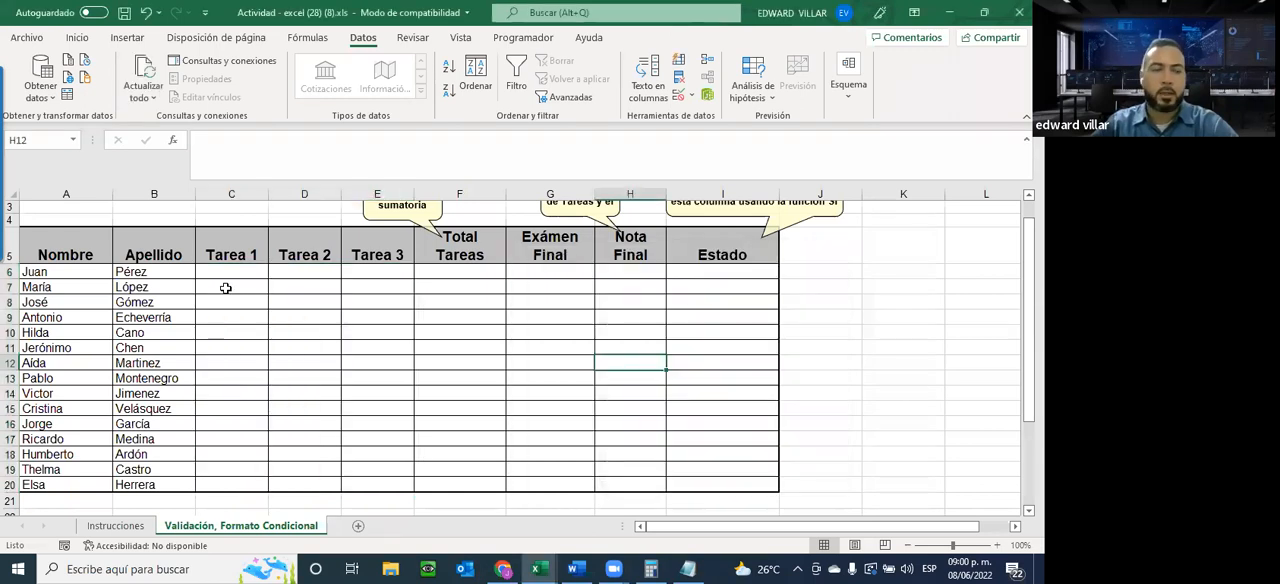
Apply the validation settings and enter the grades 20 in C6 and 19 in D6
click(226, 288)
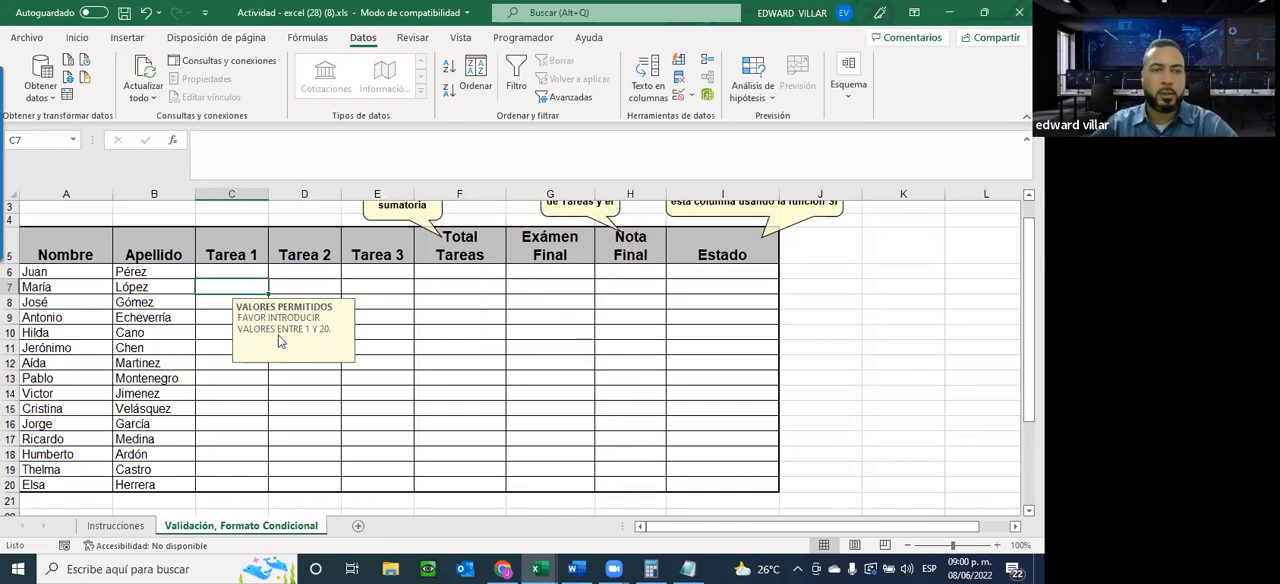
click(251, 271)
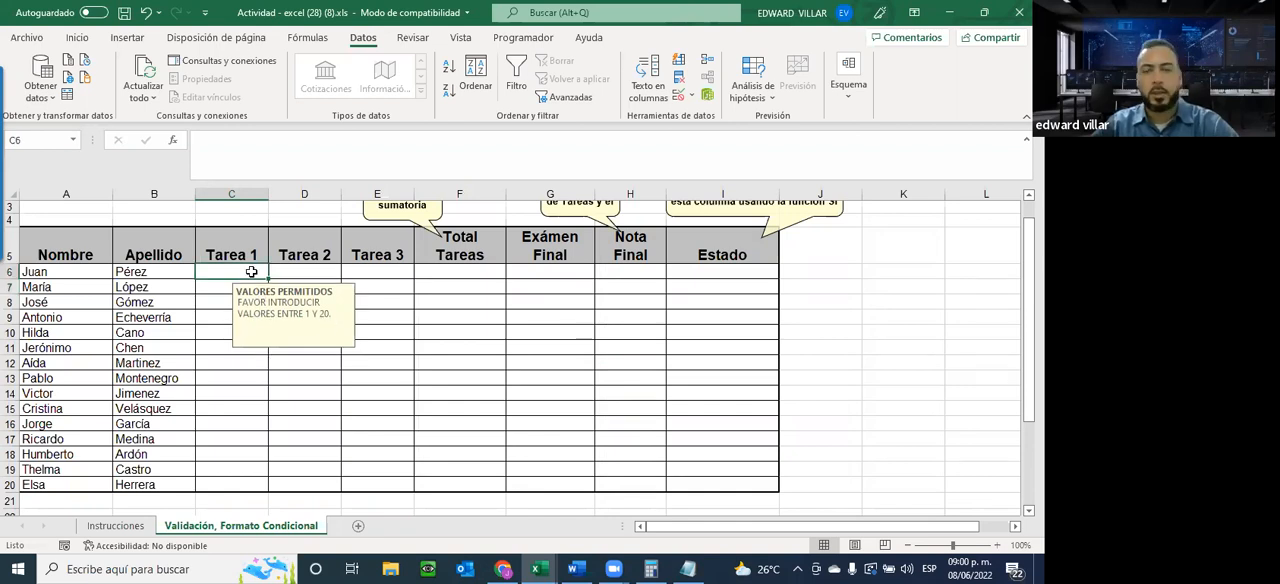
text(20)
key(Return)
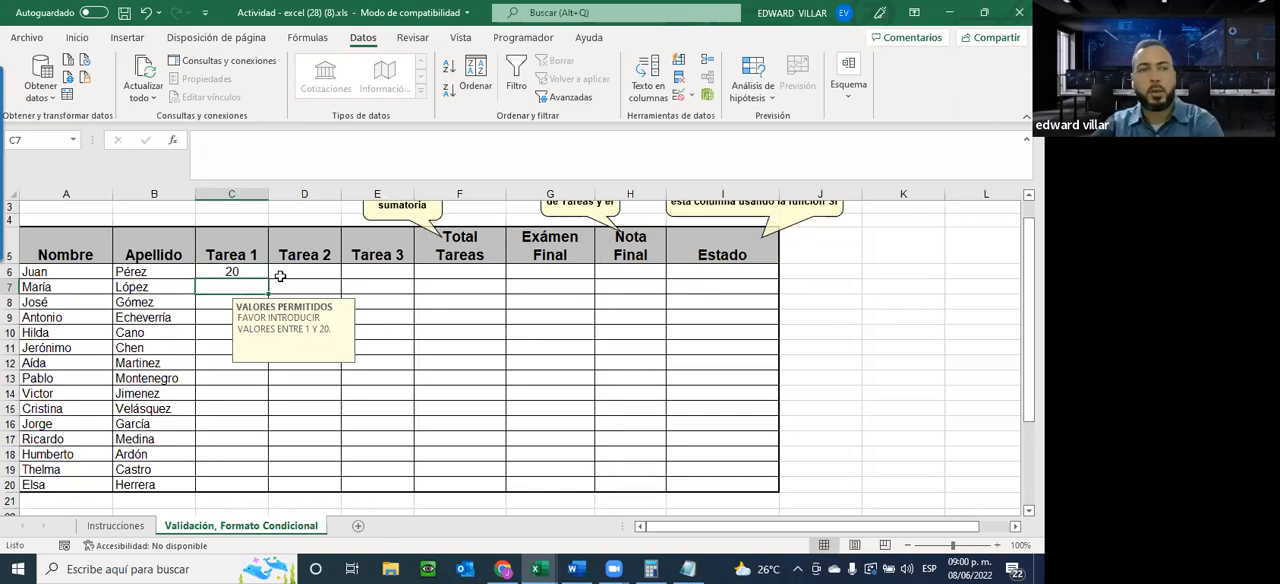
click(296, 271)
text(19)
key(Return)
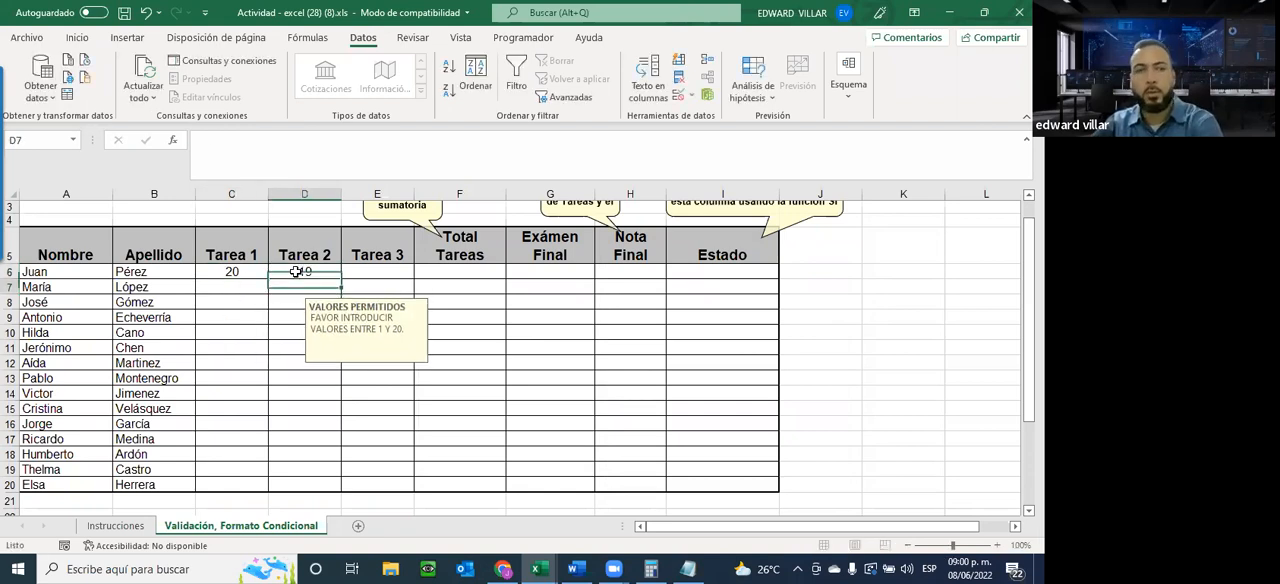
Test the Información alert by entering the out-of-range grade 21 in E6 and cancelling the entry
click(353, 267)
text(21)
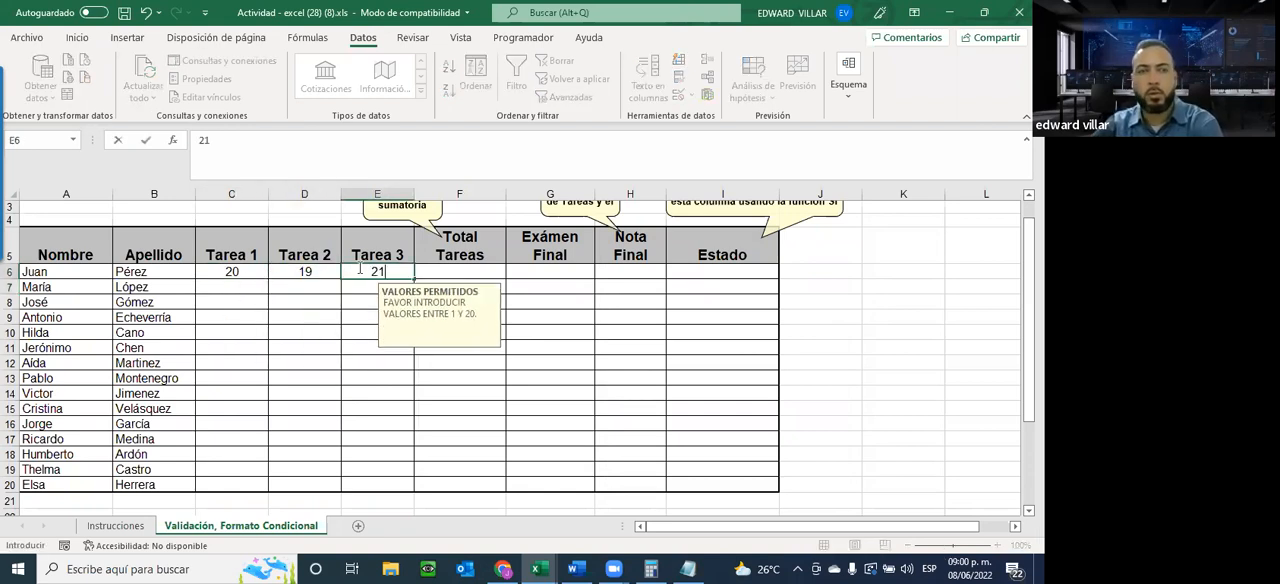
key(Return)
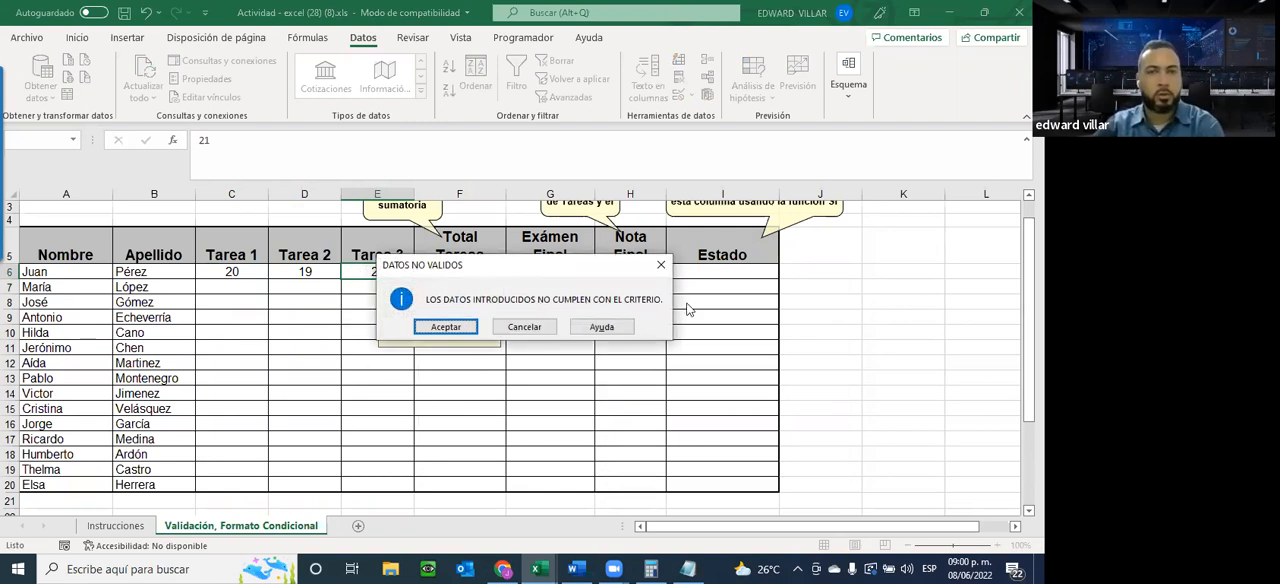
drag(601, 267, 600, 377)
click(515, 425)
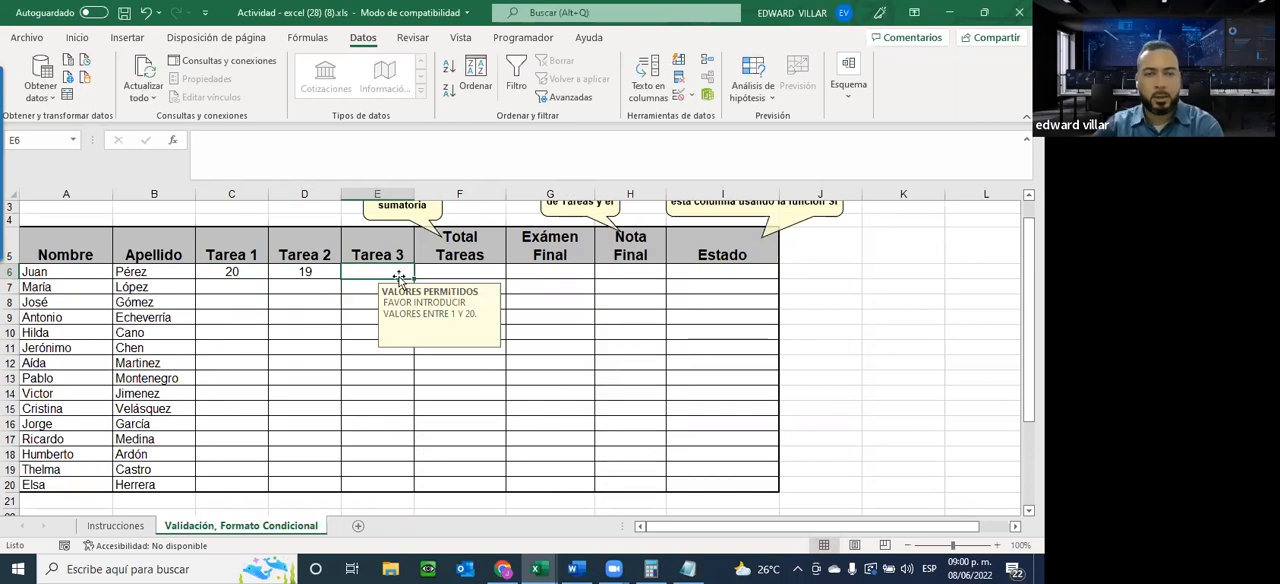
Enter 21 in E6 again and accept the out-of-range value in the alert
text(21)
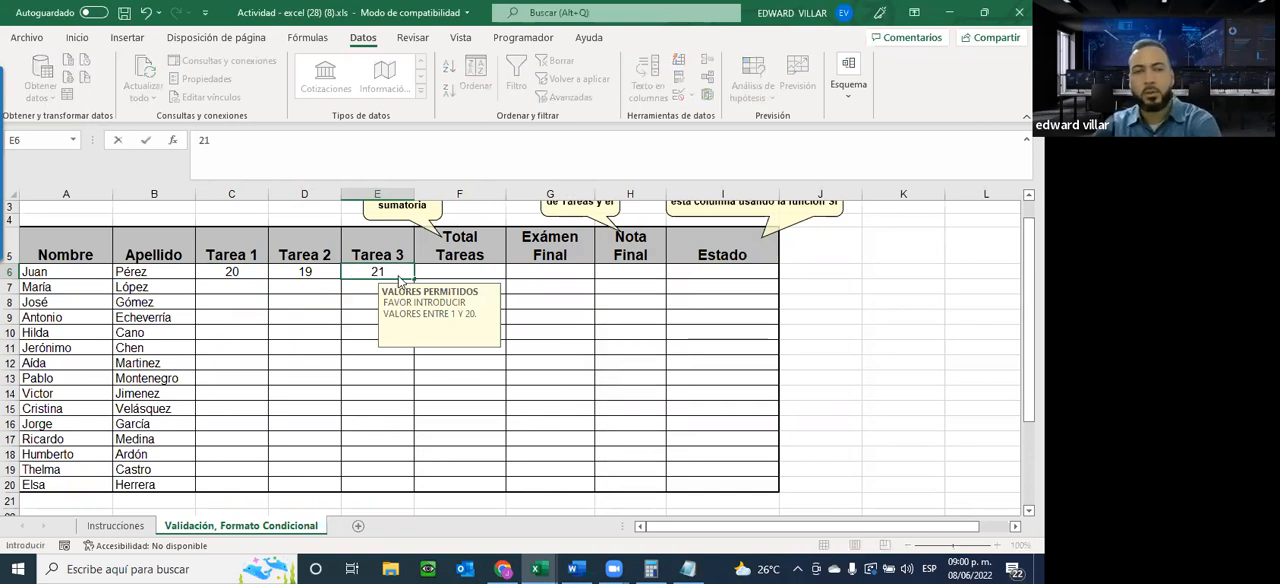
key(Return)
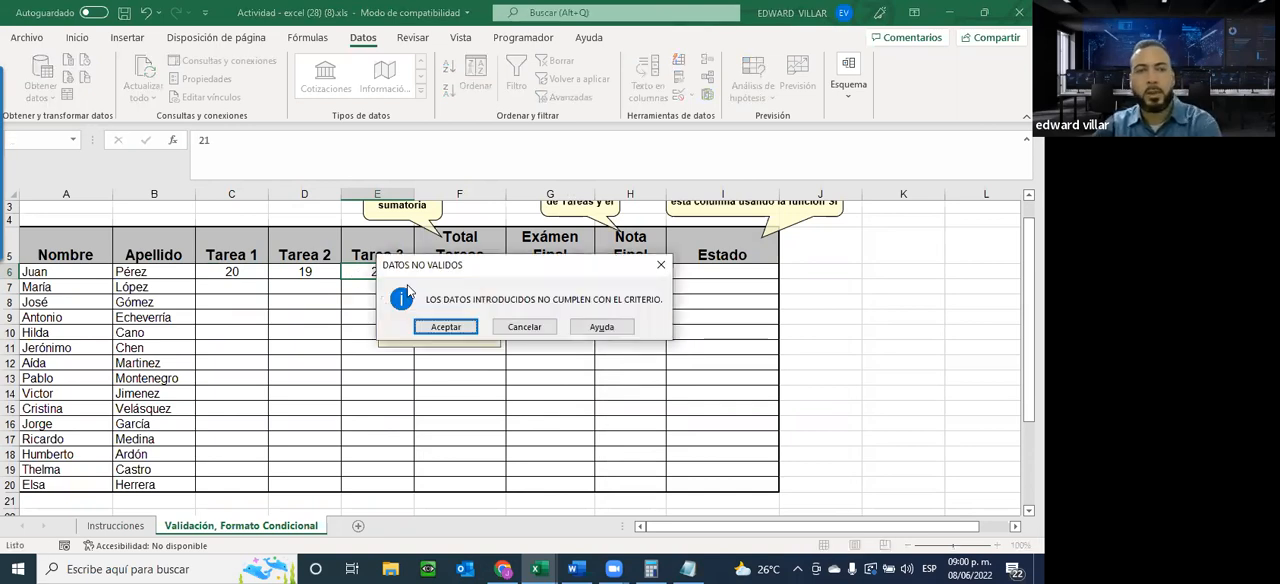
click(446, 327)
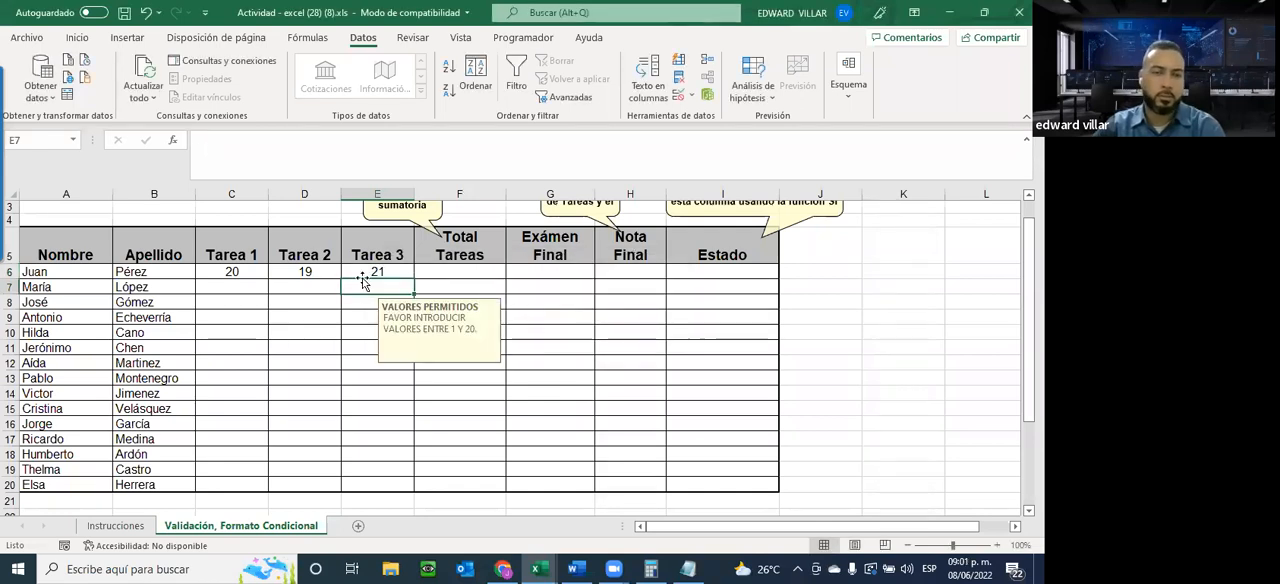
click(362, 277)
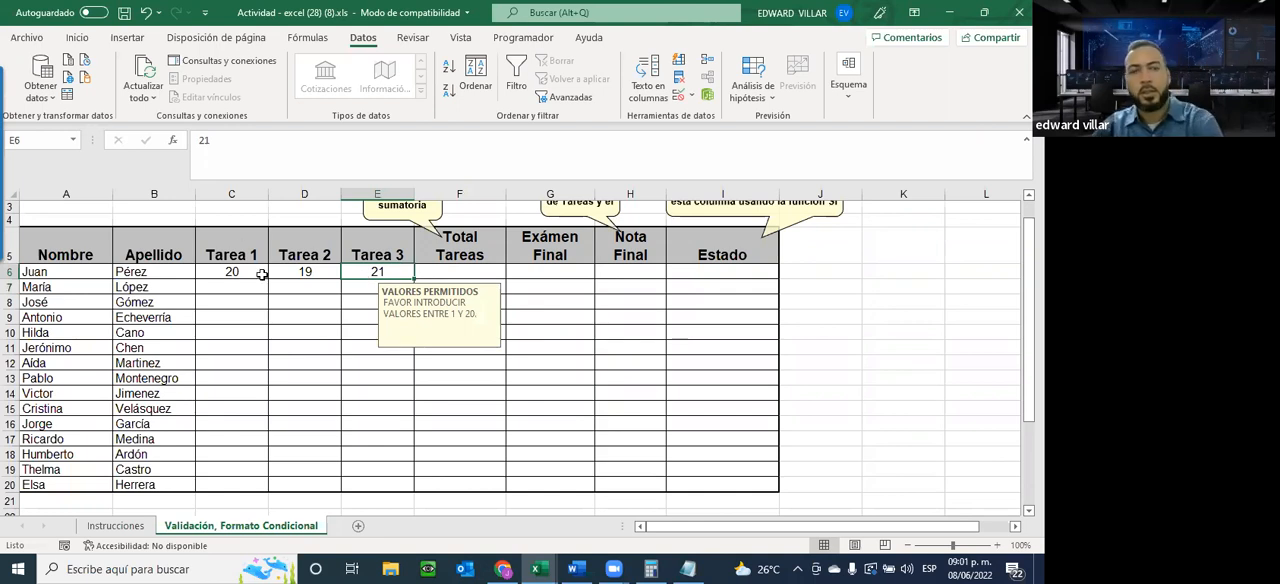
Change the error alert style of the validation on C6:E20 to Advertencia and apply it
drag(240, 289, 372, 482)
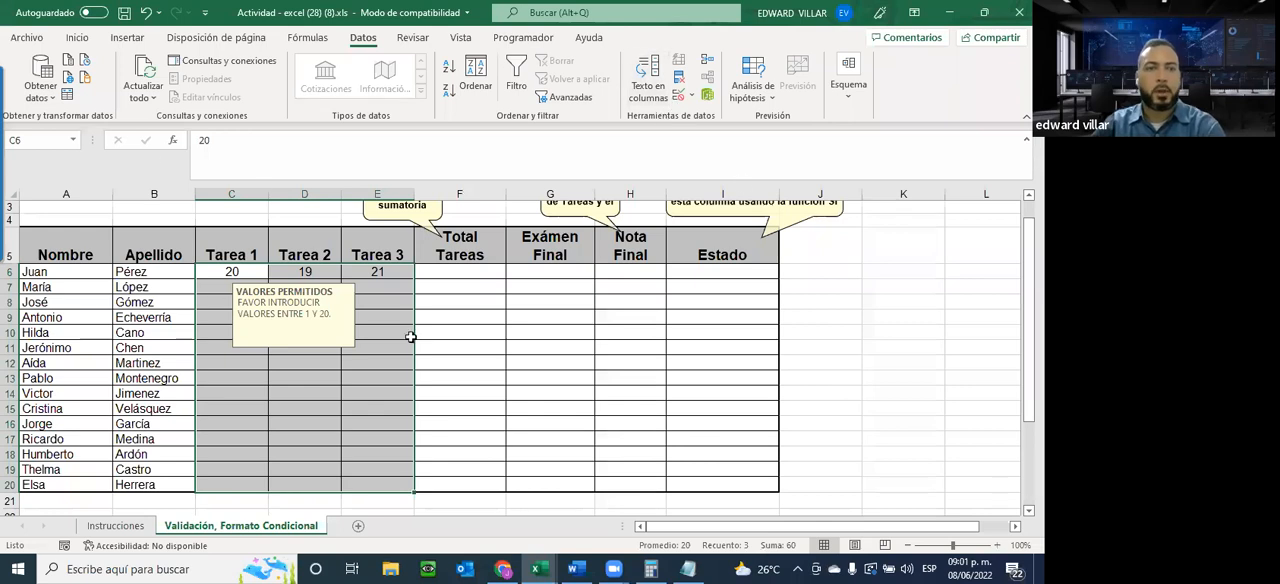
click(680, 95)
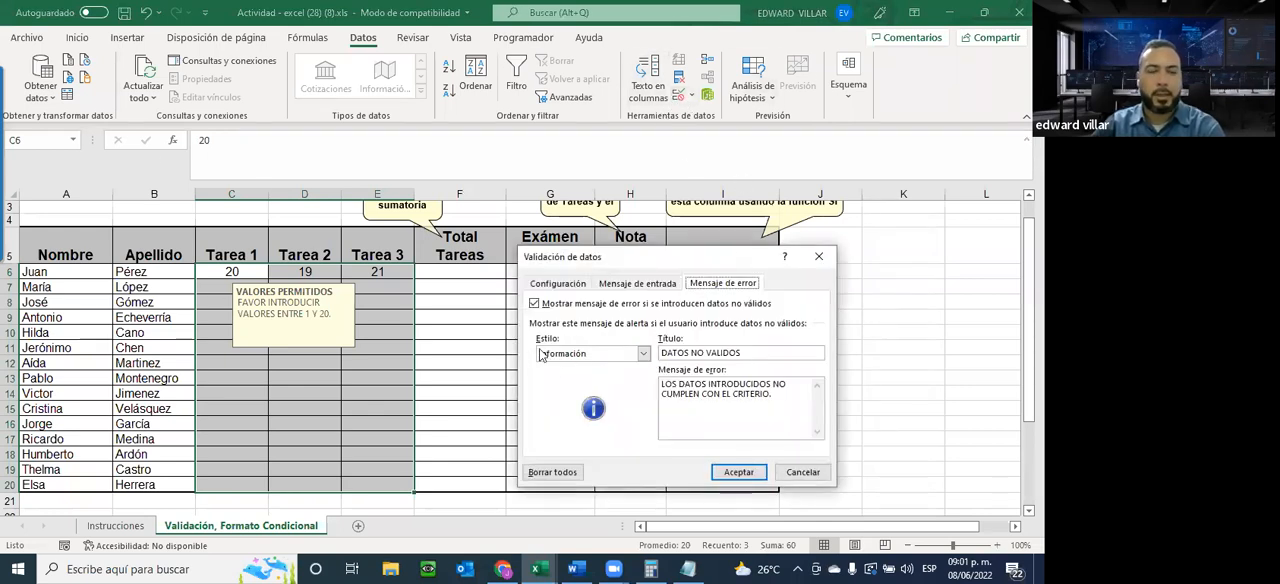
click(600, 358)
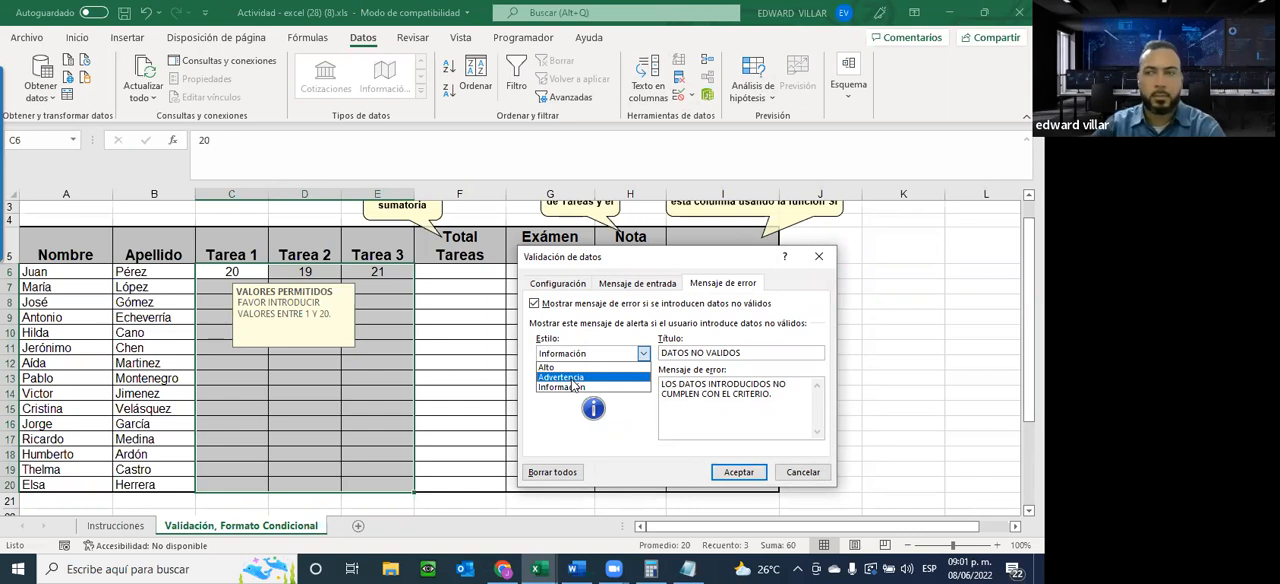
click(572, 378)
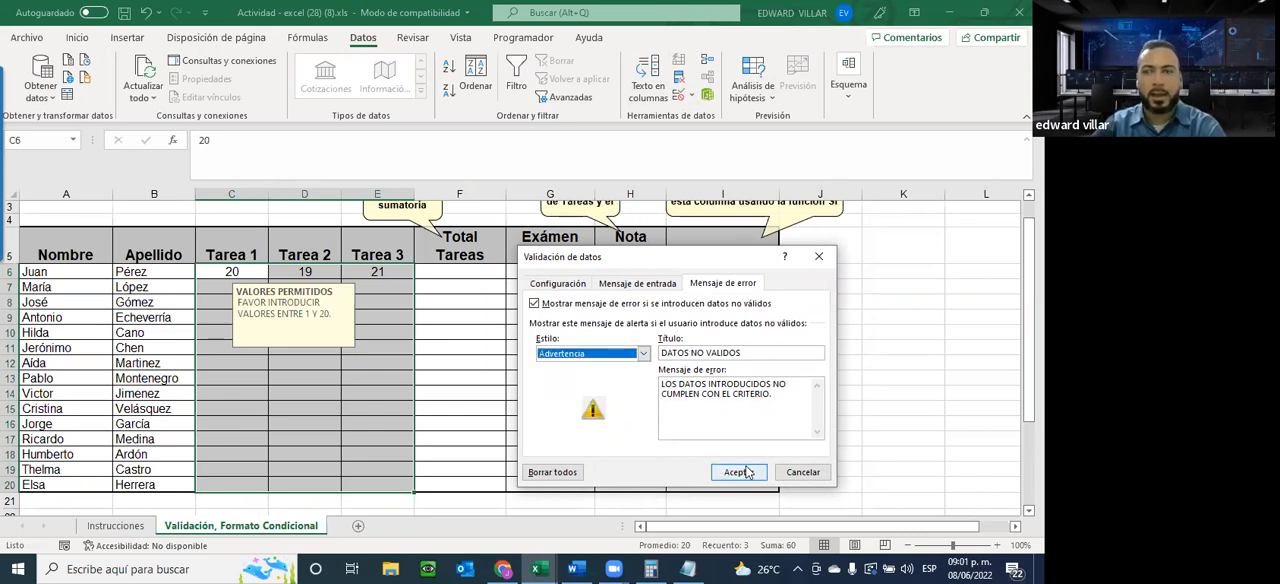
click(745, 475)
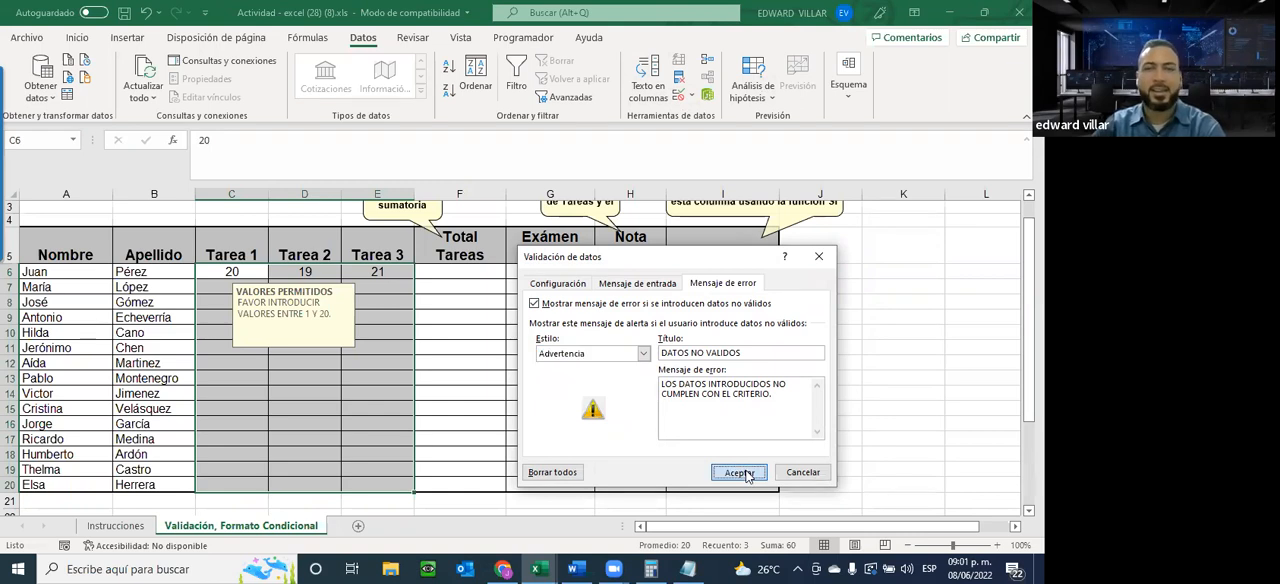
click(745, 475)
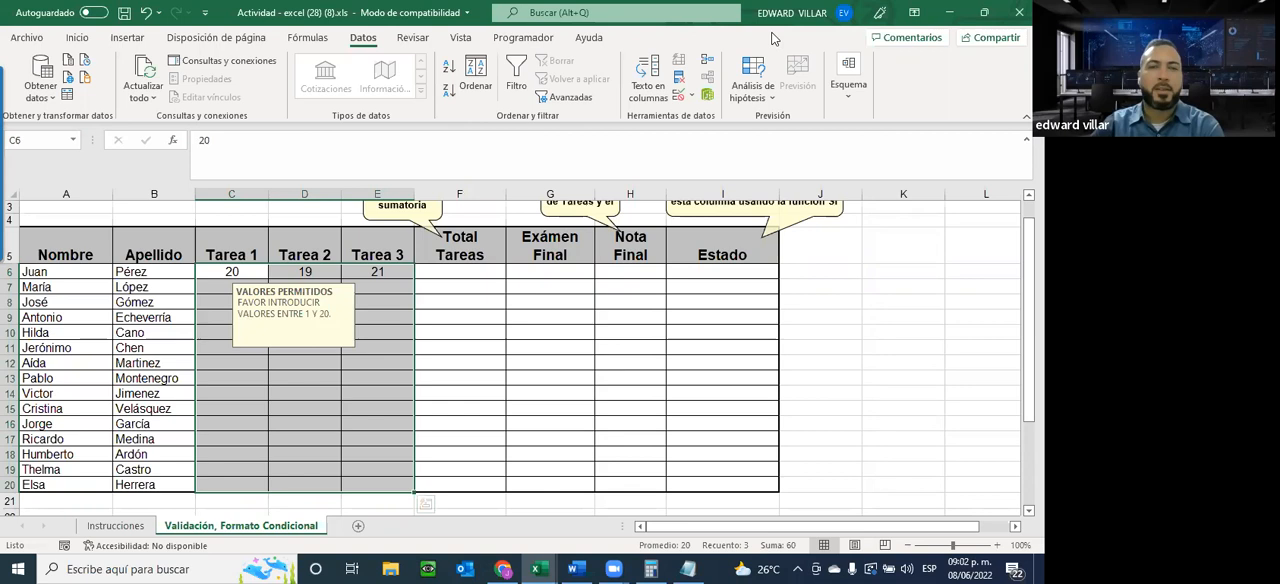
Reopen the validation of C6:E20, choose Advertencia again as the error alert style and accept the dialog
click(680, 95)
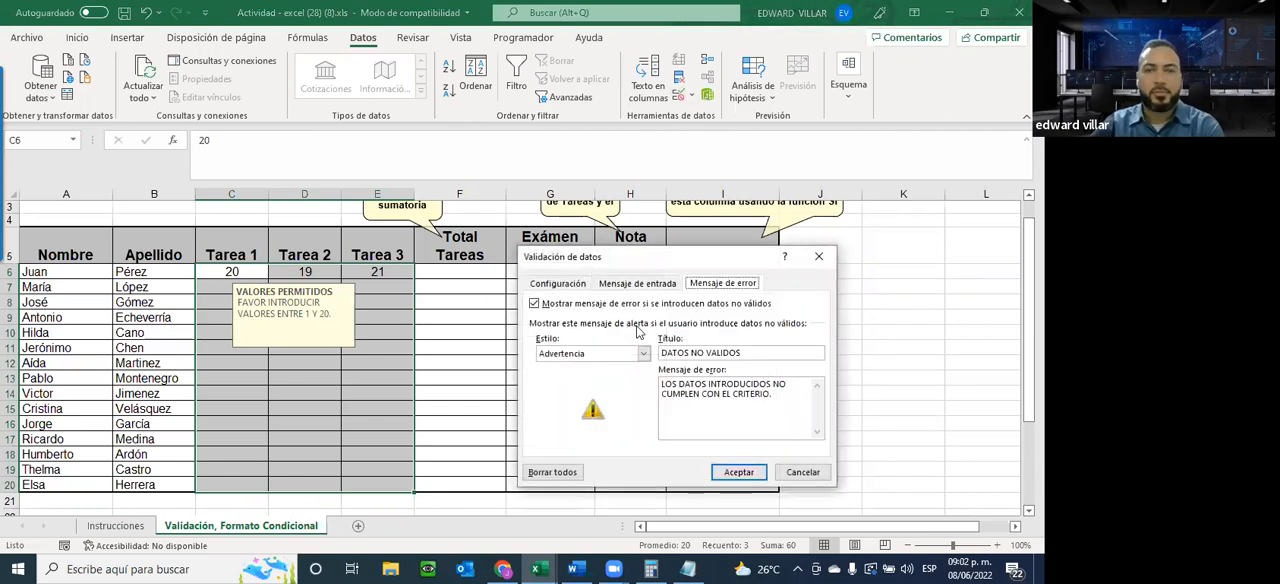
click(586, 356)
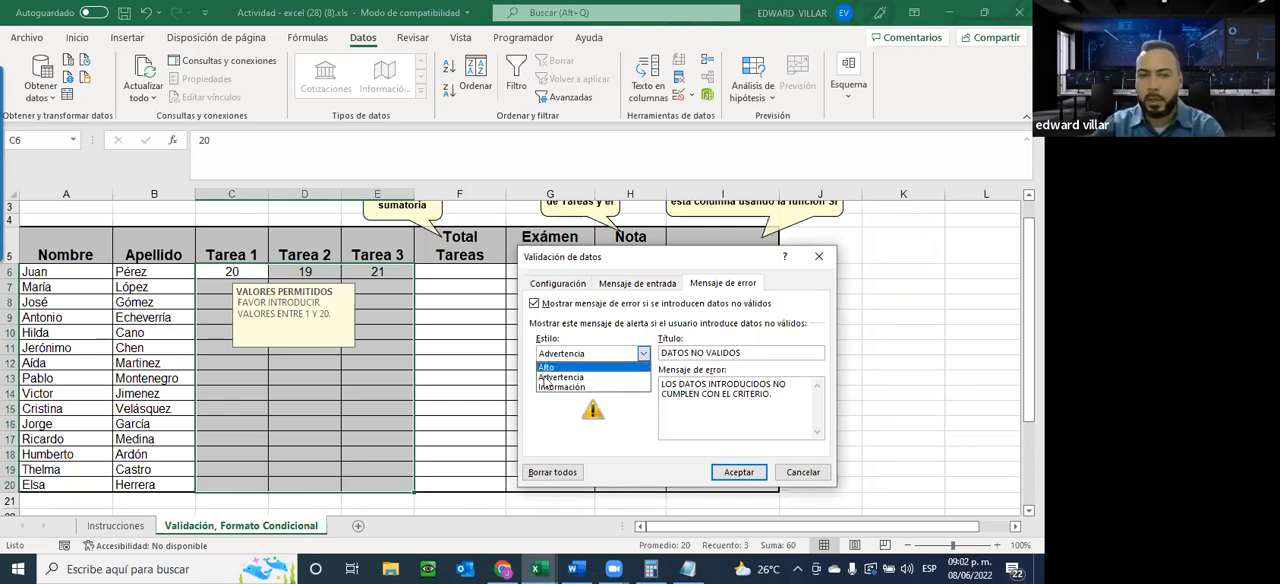
click(561, 377)
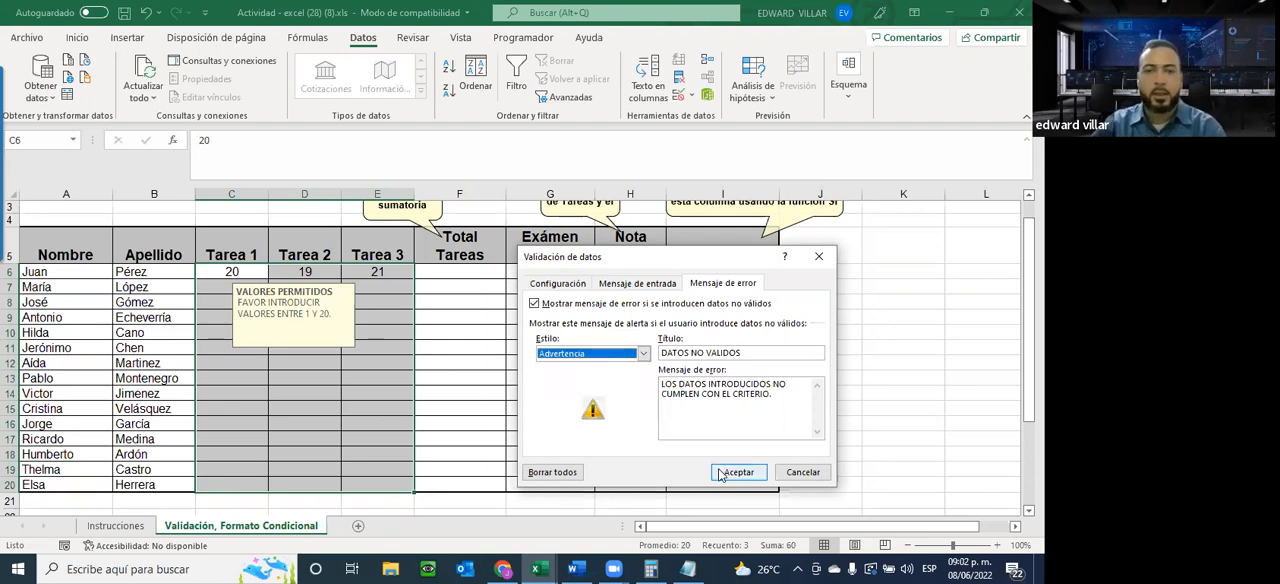
click(733, 471)
Set the Tarea 3 grade in E6 to 20 and reselect that cell
click(363, 277)
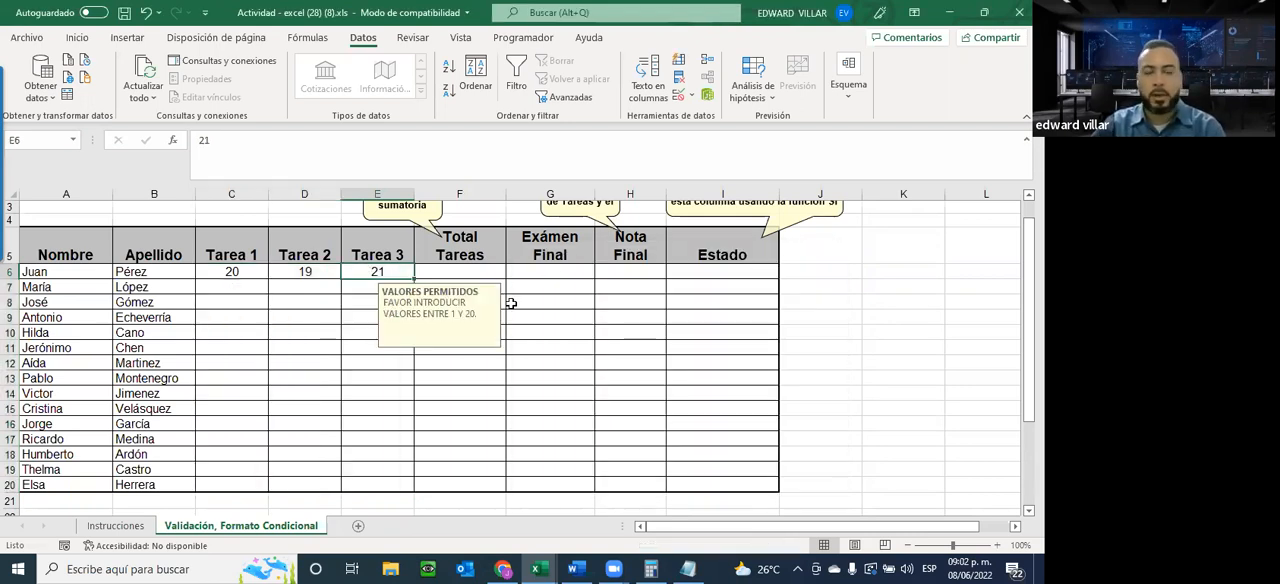
key(Return)
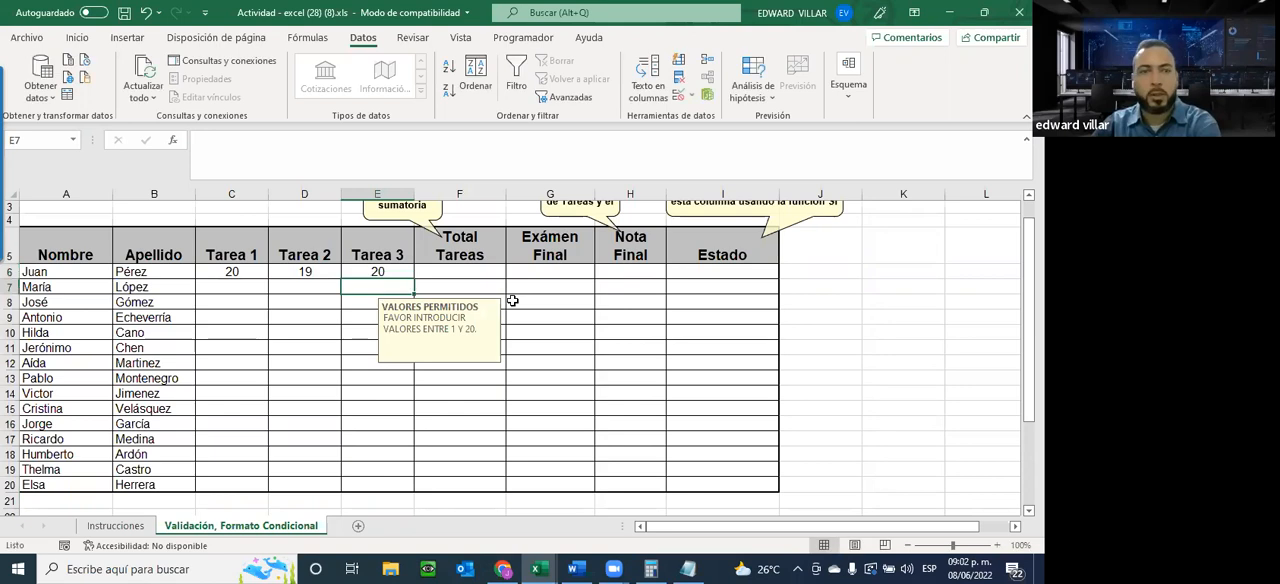
click(384, 272)
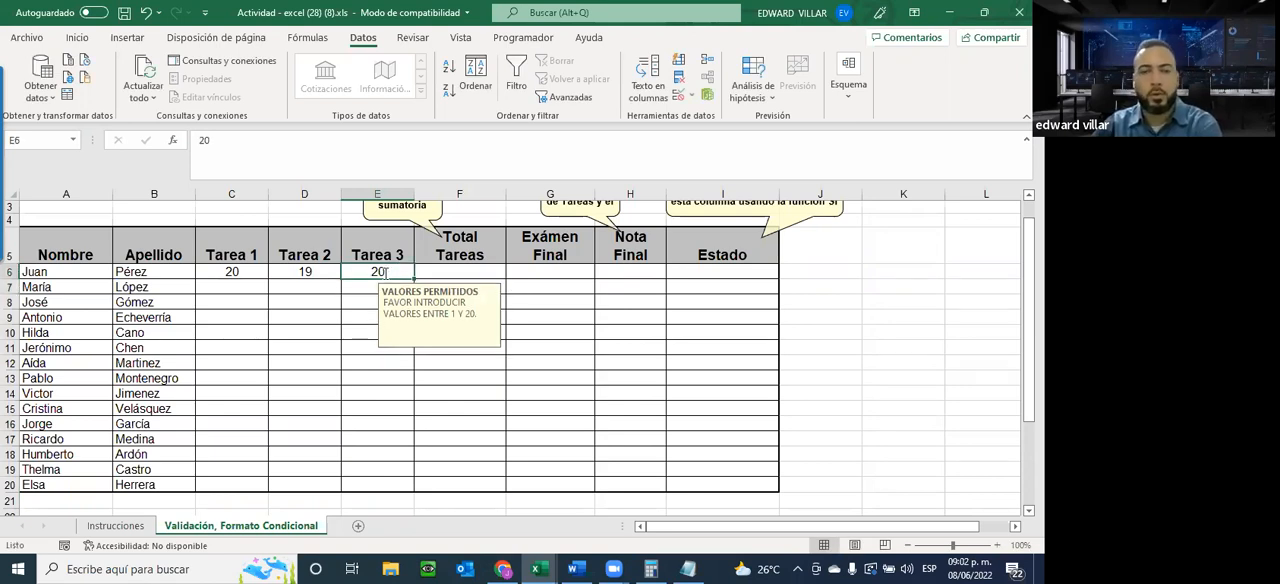
Enter 21 in E6 to test the Advertencia alert and cancel the out-of-range entry
text(21)
key(Return)
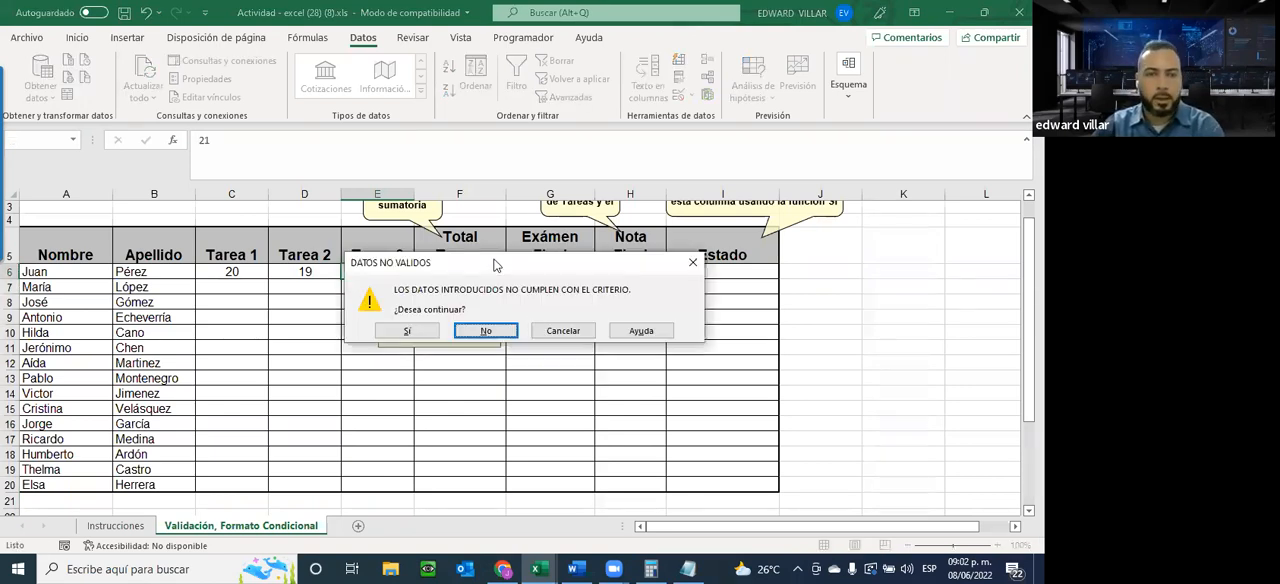
drag(510, 263, 523, 387)
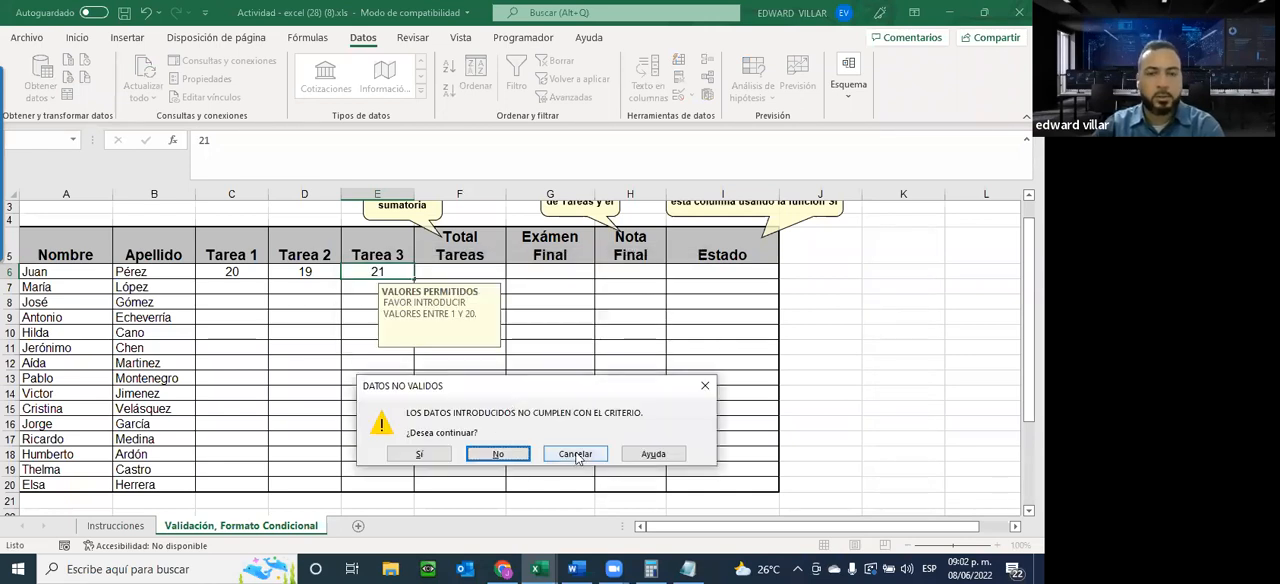
key(Tab)
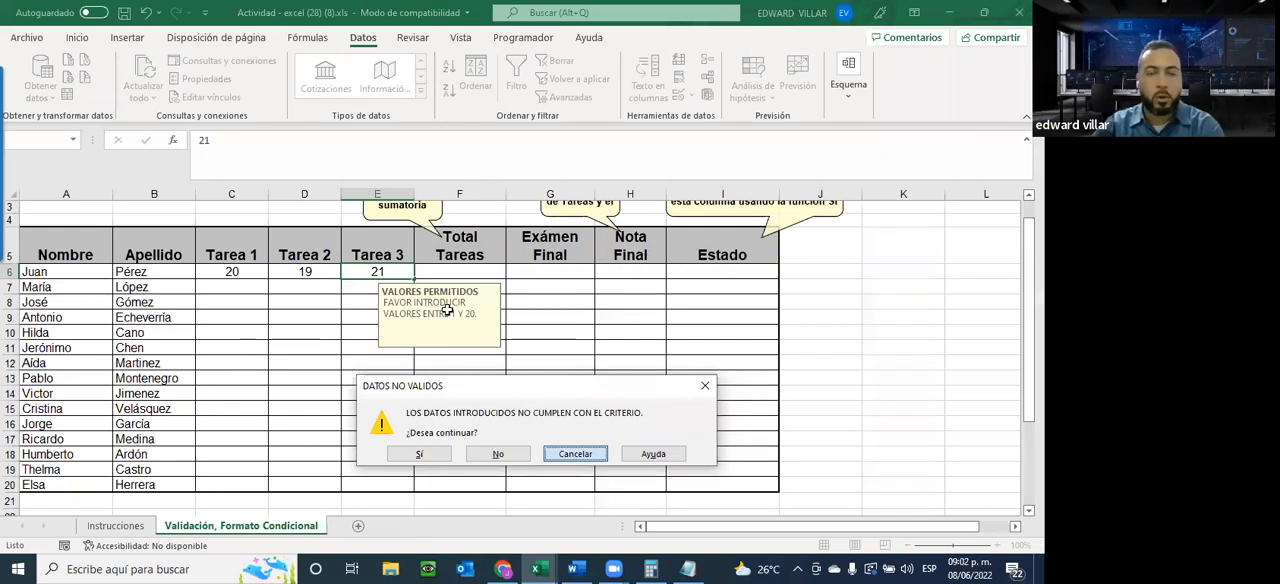
key(Return)
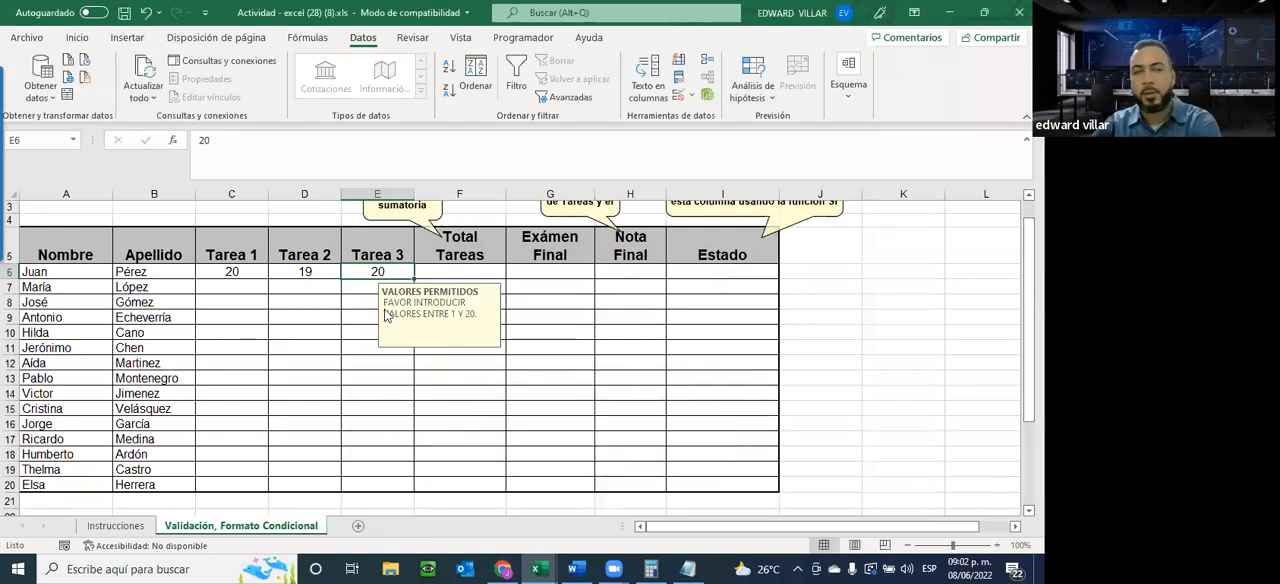
Enter 21 in E6 again, decline to continue in the alert, then resubmit the value and accept it
text(21)
key(Return)
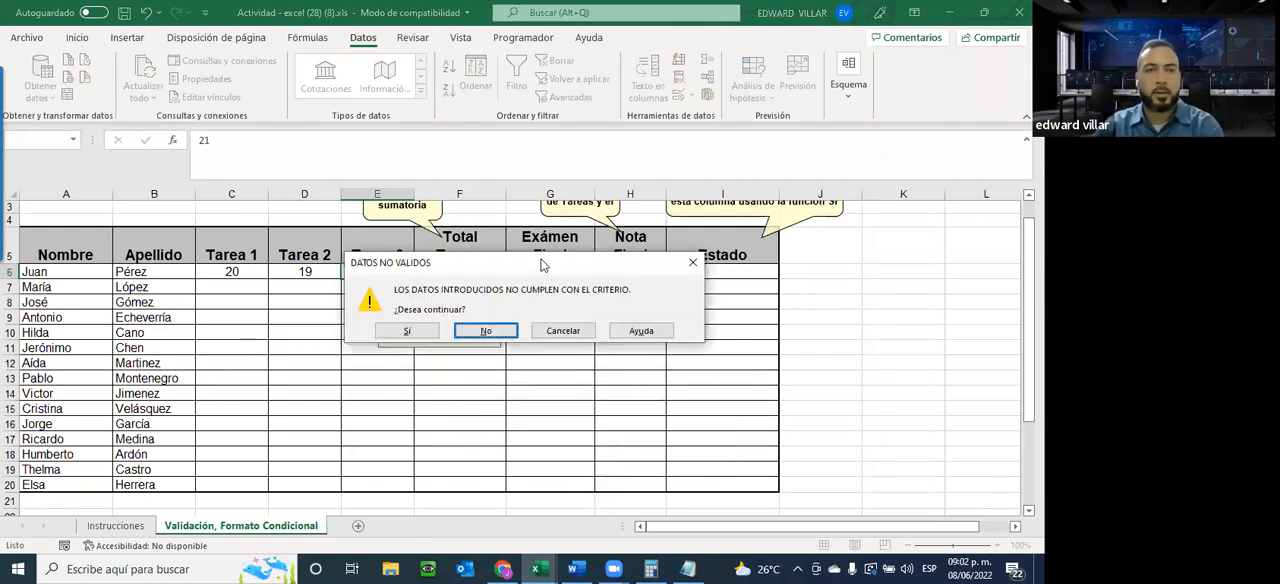
click(476, 437)
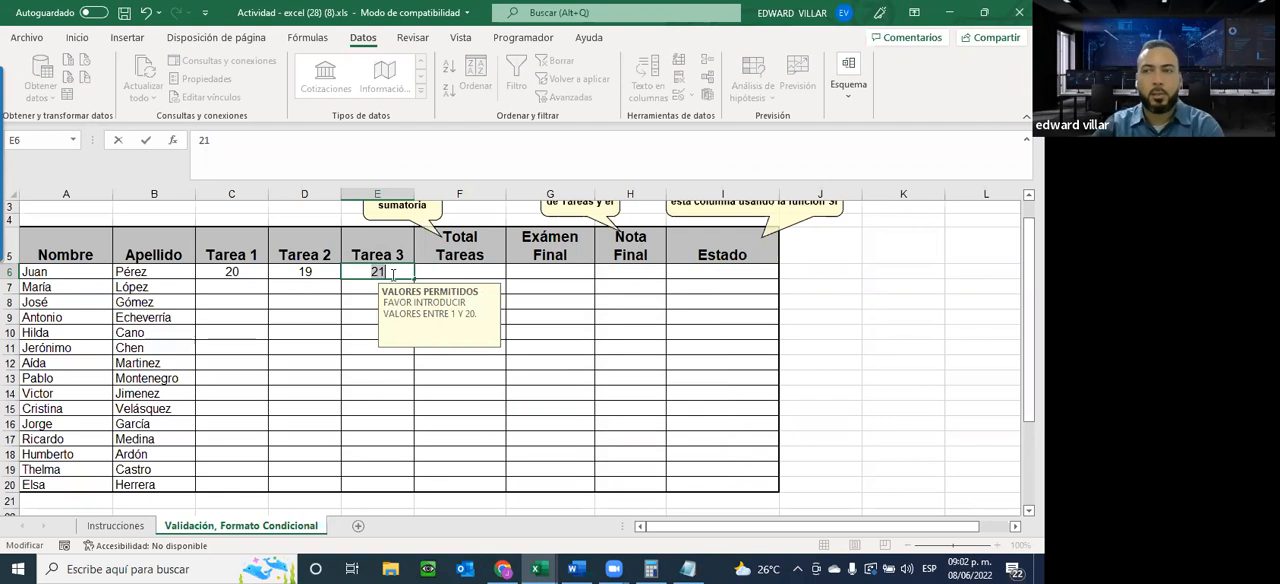
key(Return)
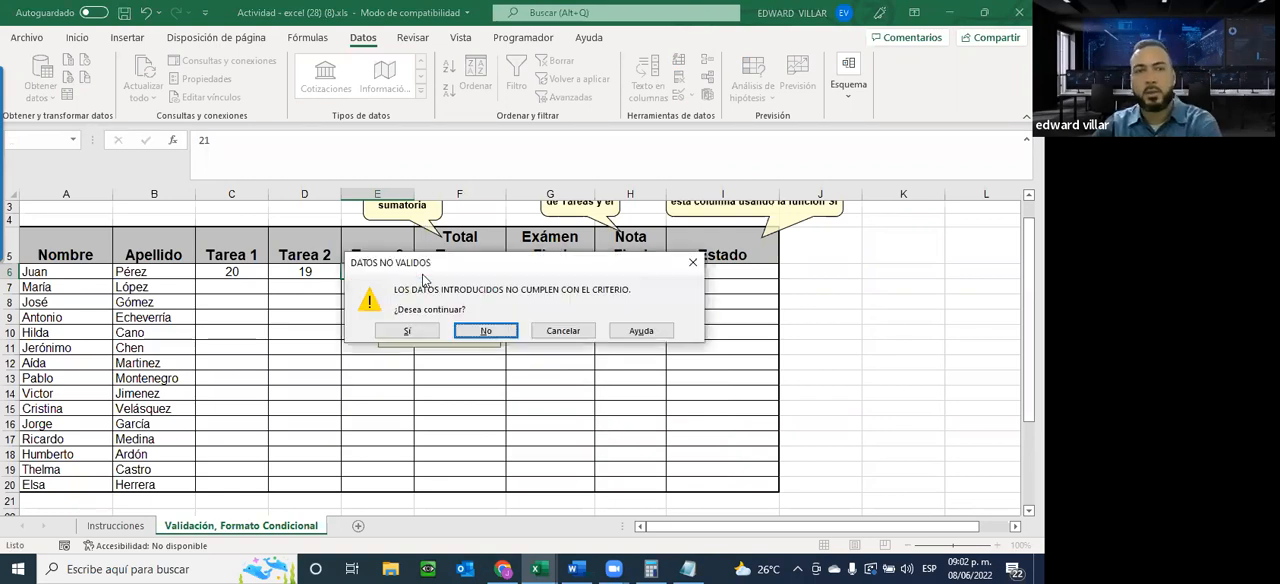
drag(467, 288, 496, 376)
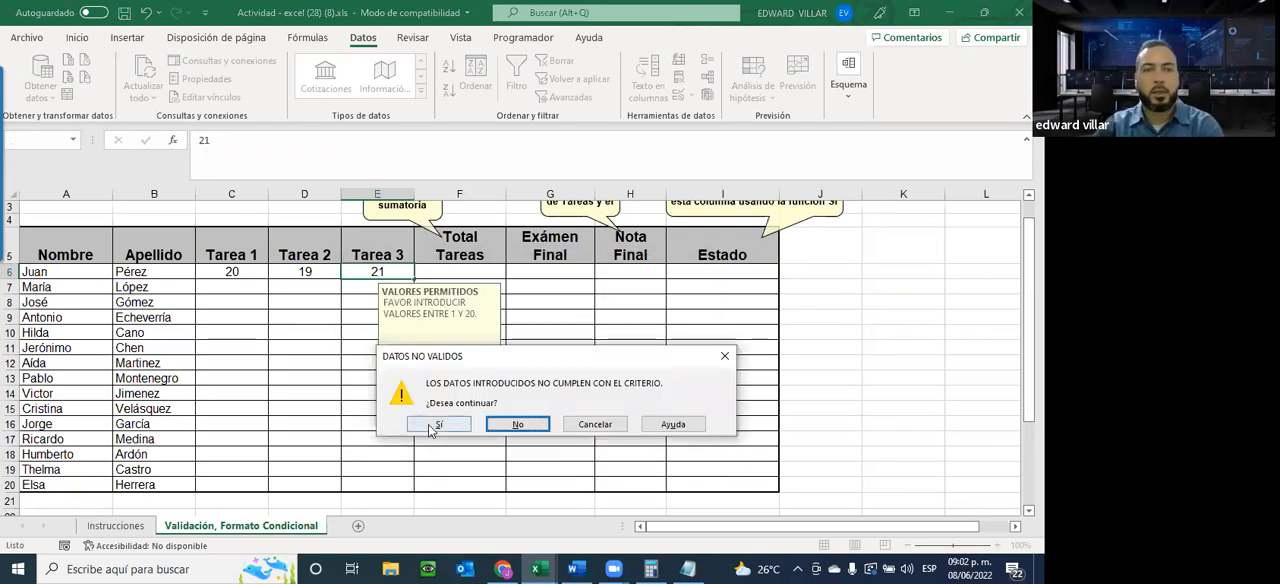
click(436, 425)
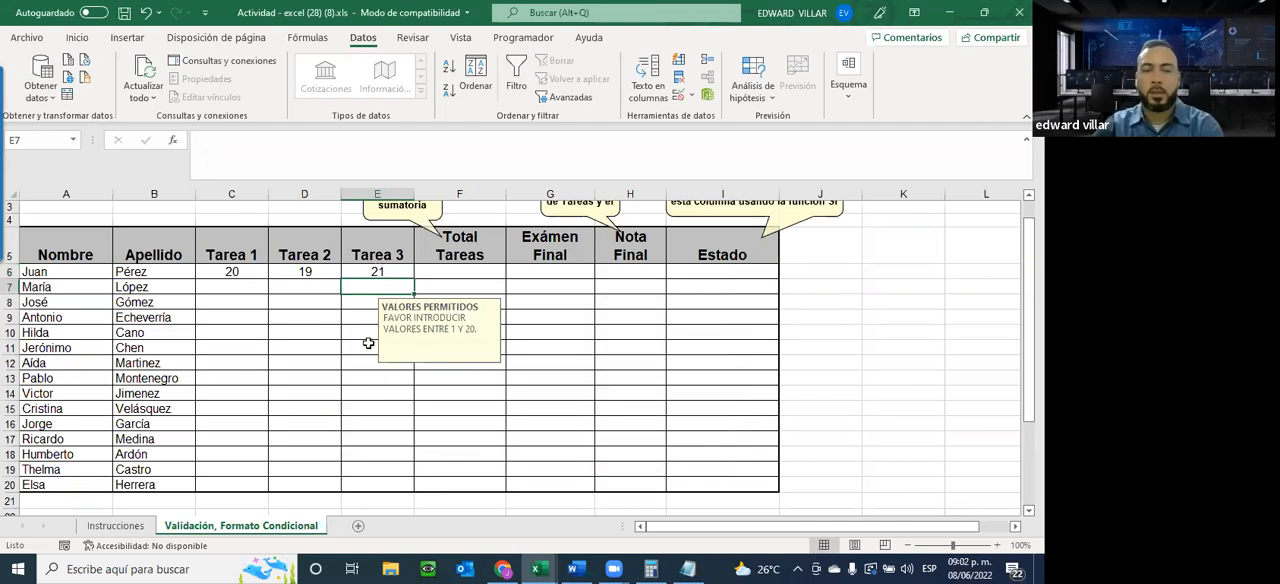
Change the error alert style of the validation on C6:E20 to Alto and apply it
click(366, 271)
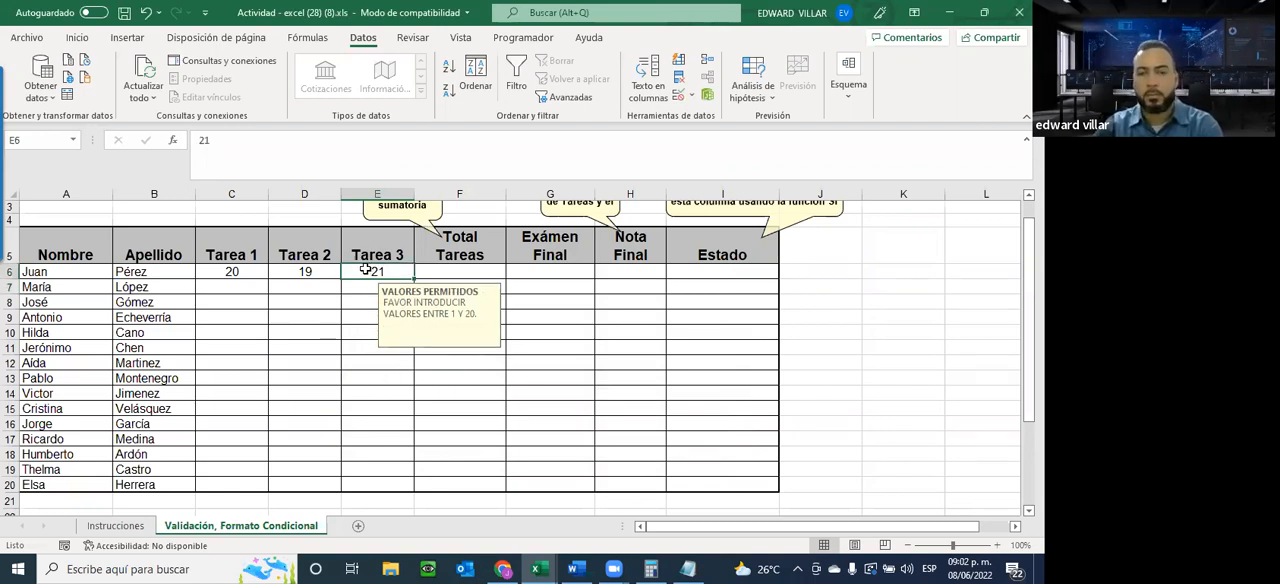
drag(235, 272, 368, 488)
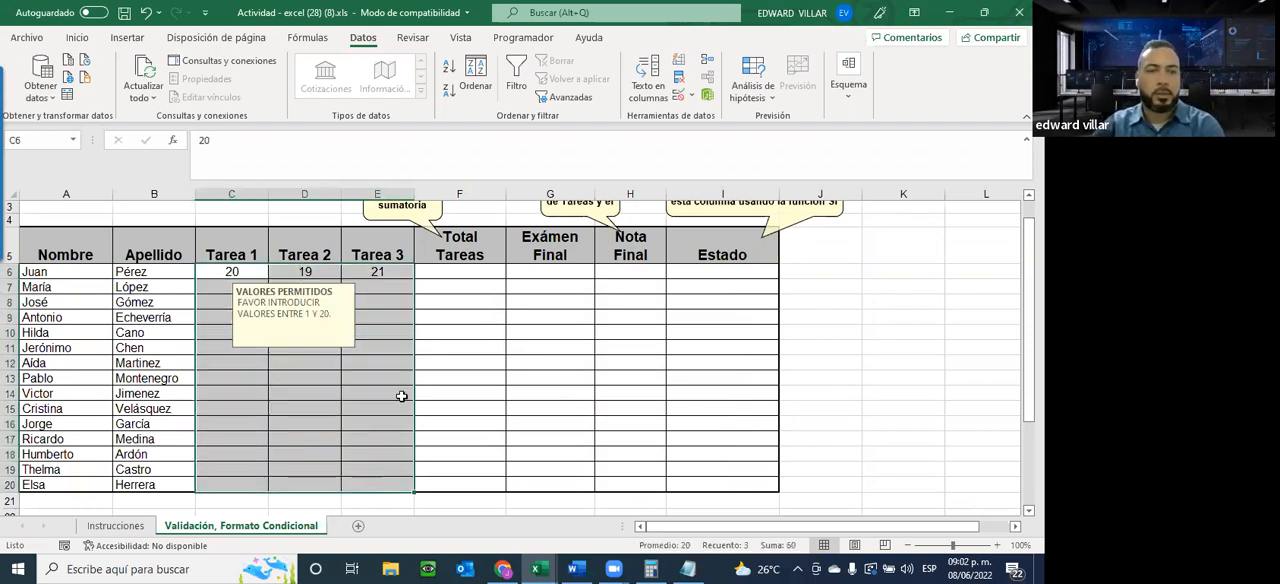
click(680, 100)
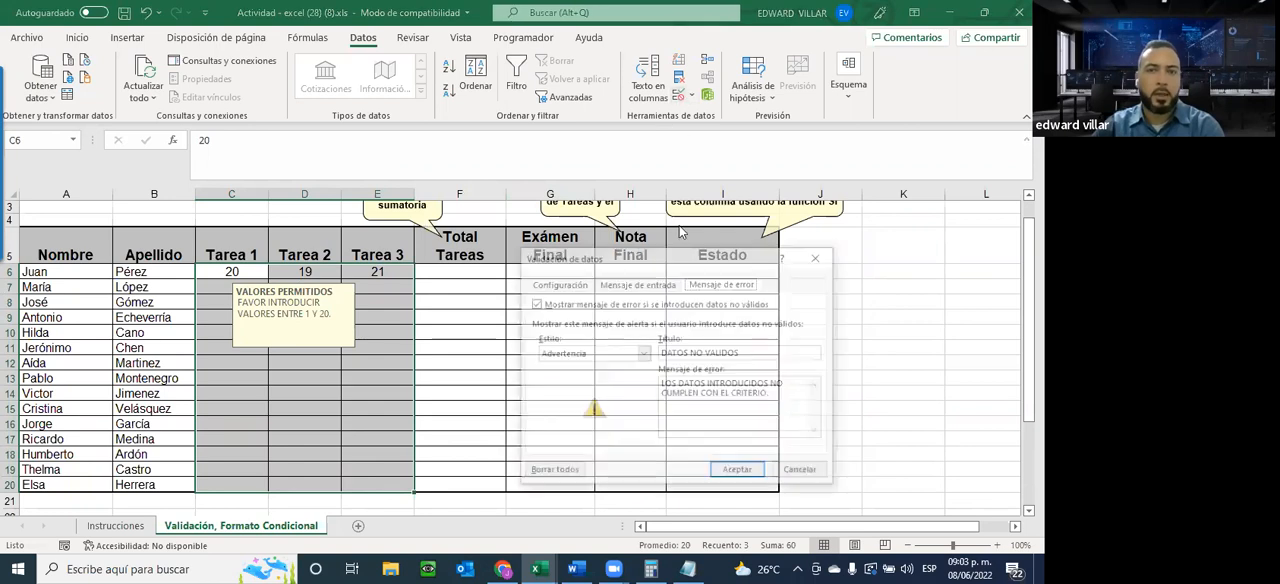
click(592, 355)
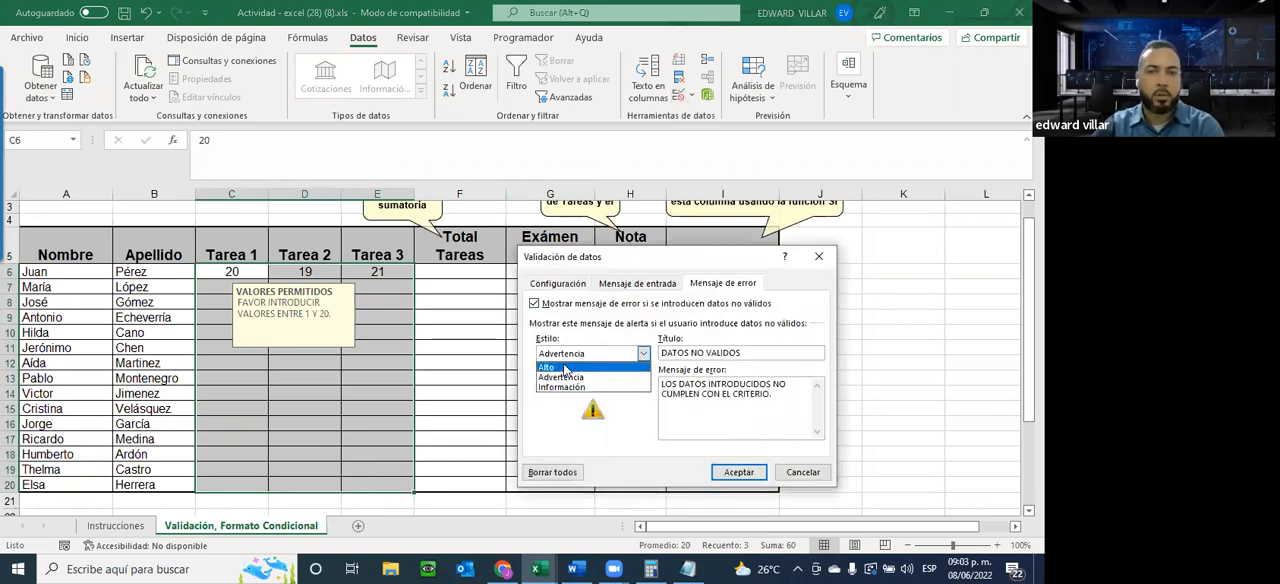
click(566, 367)
click(738, 472)
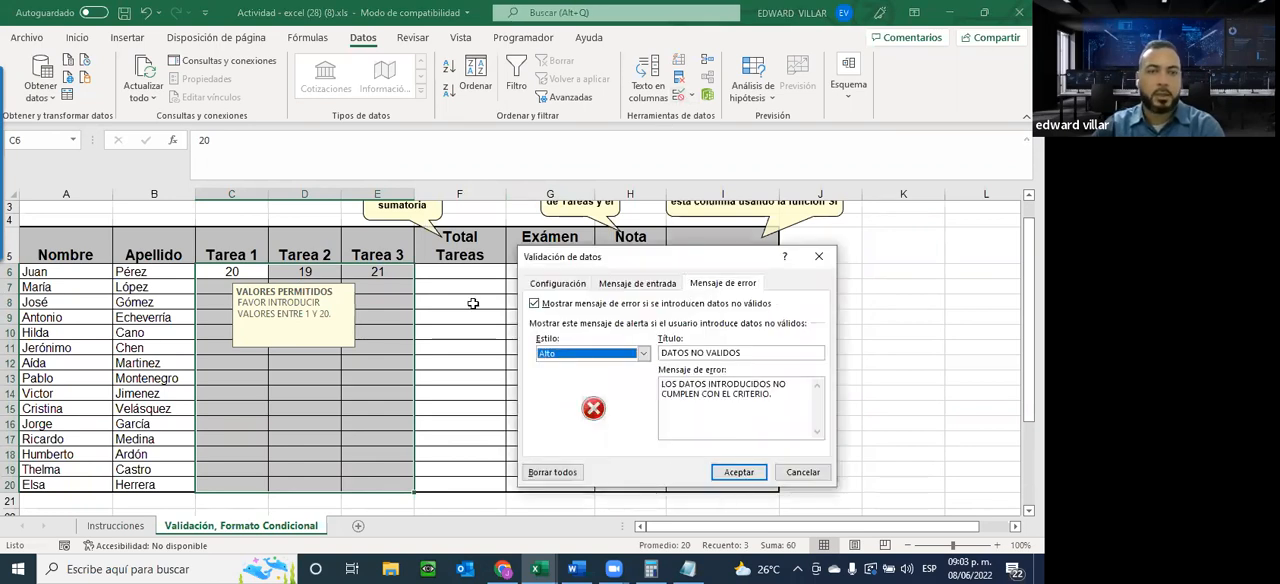
Set the Tarea 3 grade in E6 back to 20
click(380, 281)
click(381, 272)
text(20)
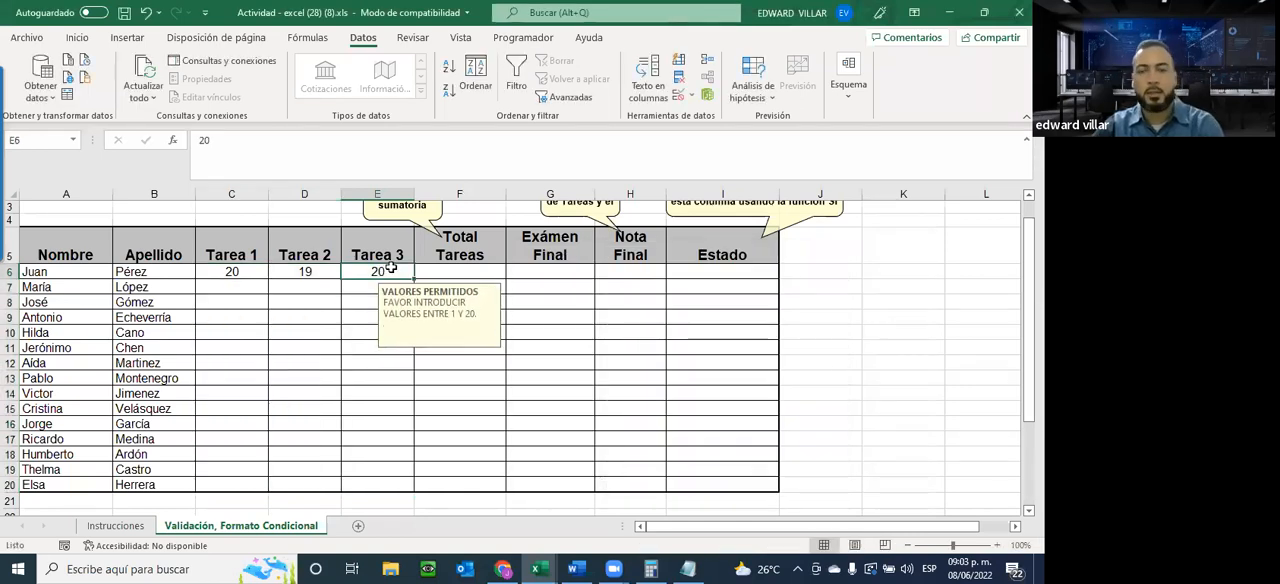
text(21)
Enter 21 in E6 to test the Alto alert and cancel the entry
key(Return)
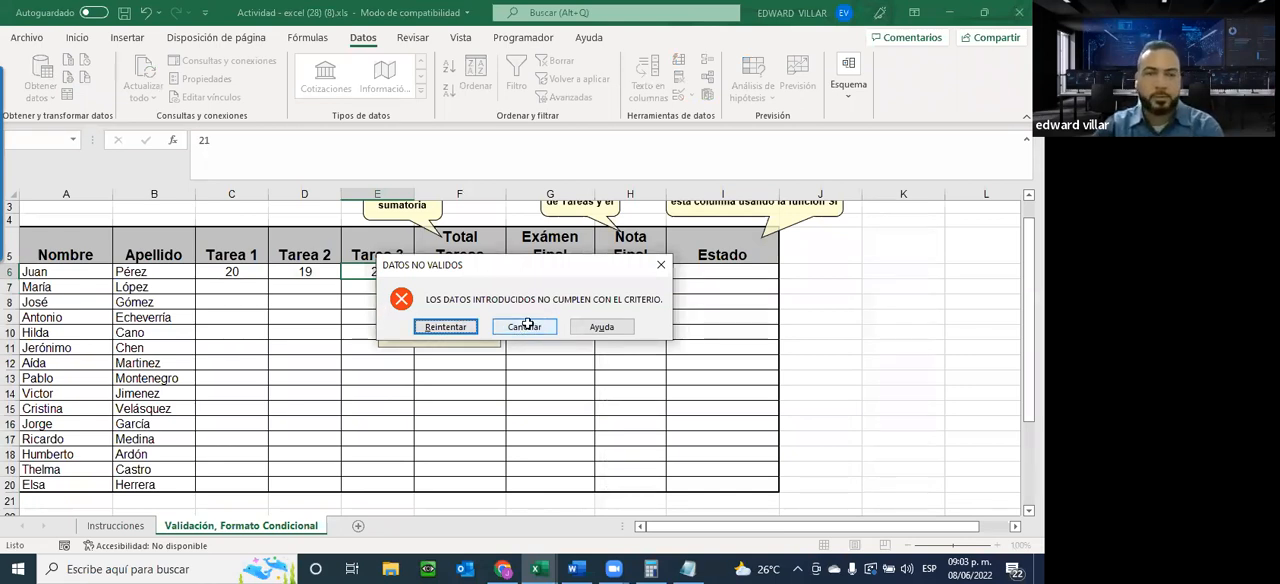
key(Escape)
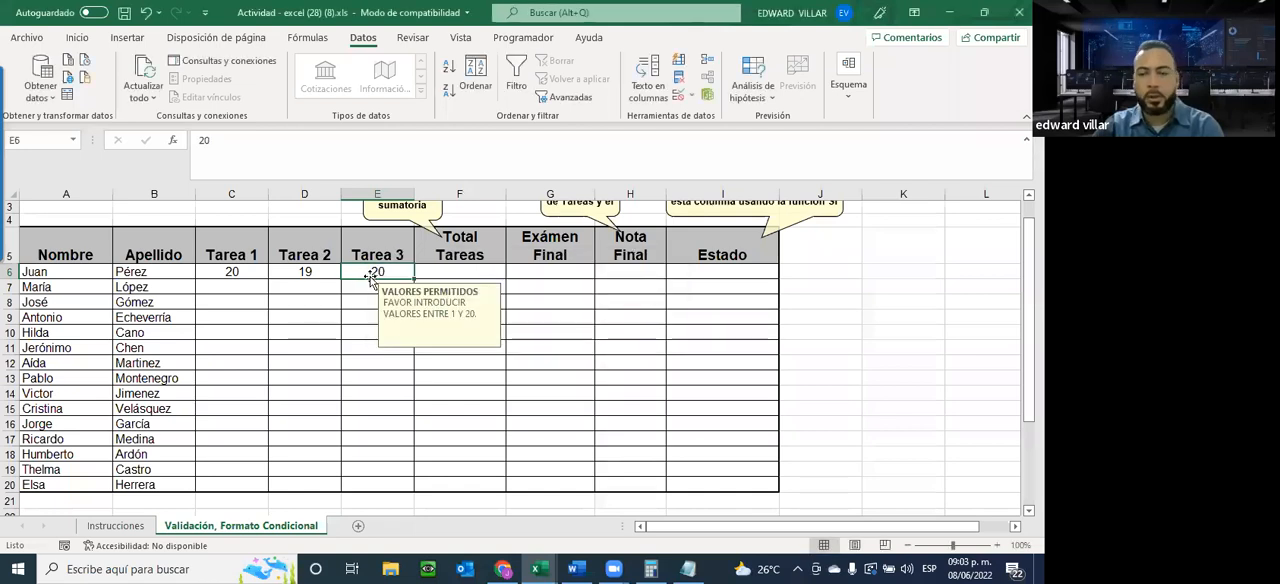
Enter 21 in E6 once more, retry the same value from the Alto alert, and cancel it on the second alert
text(21)
key(Return)
click(451, 330)
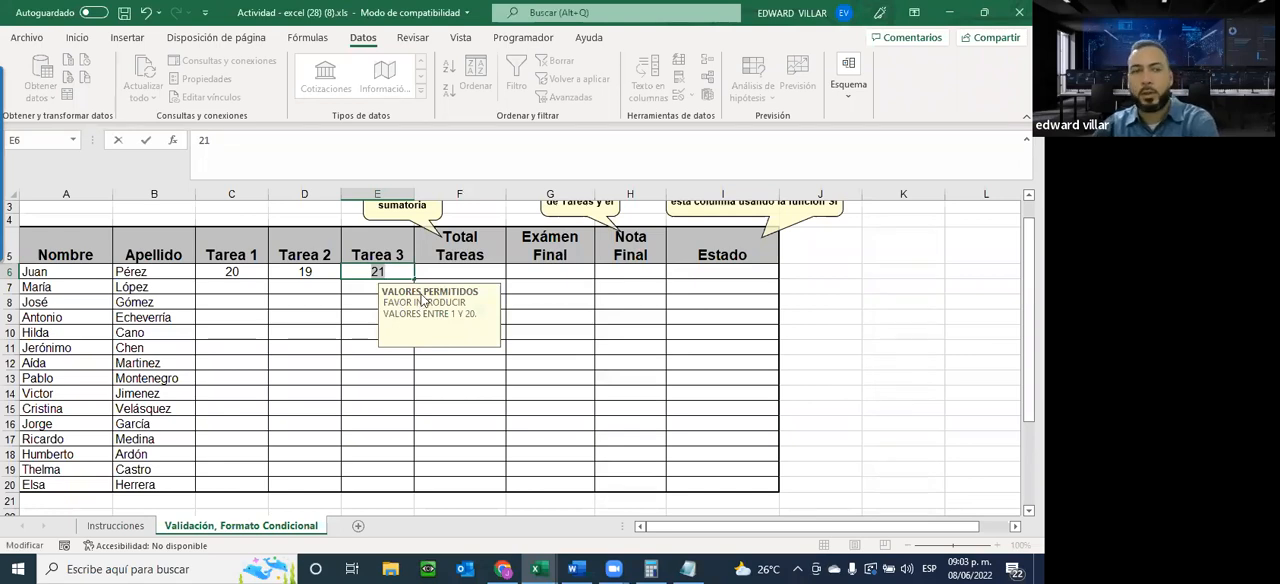
key(Return)
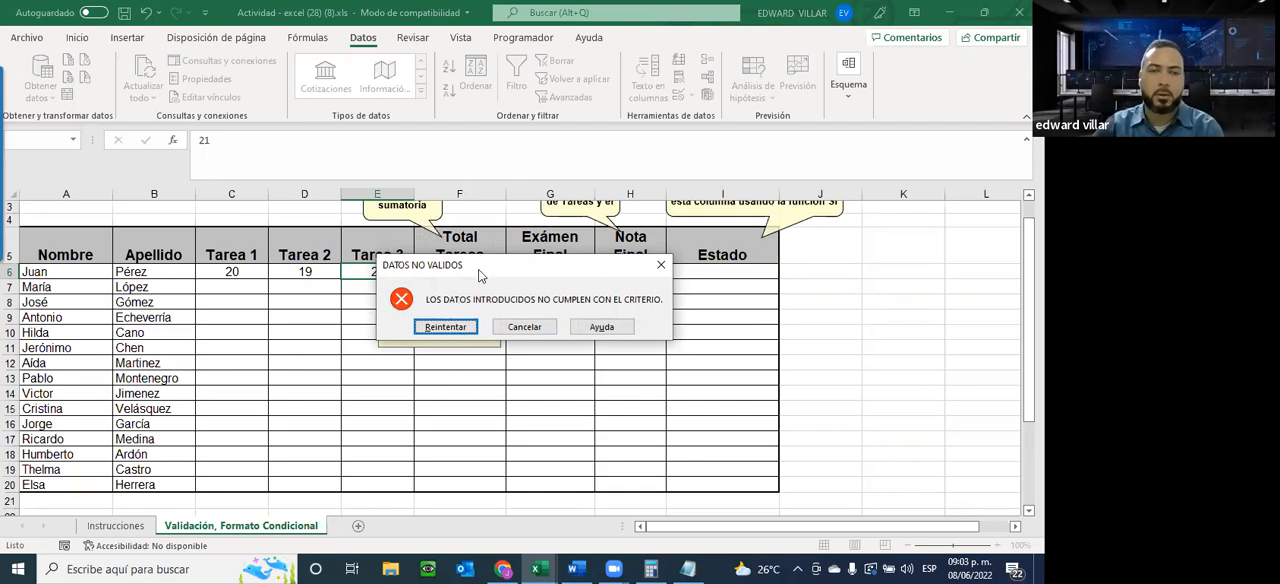
click(514, 325)
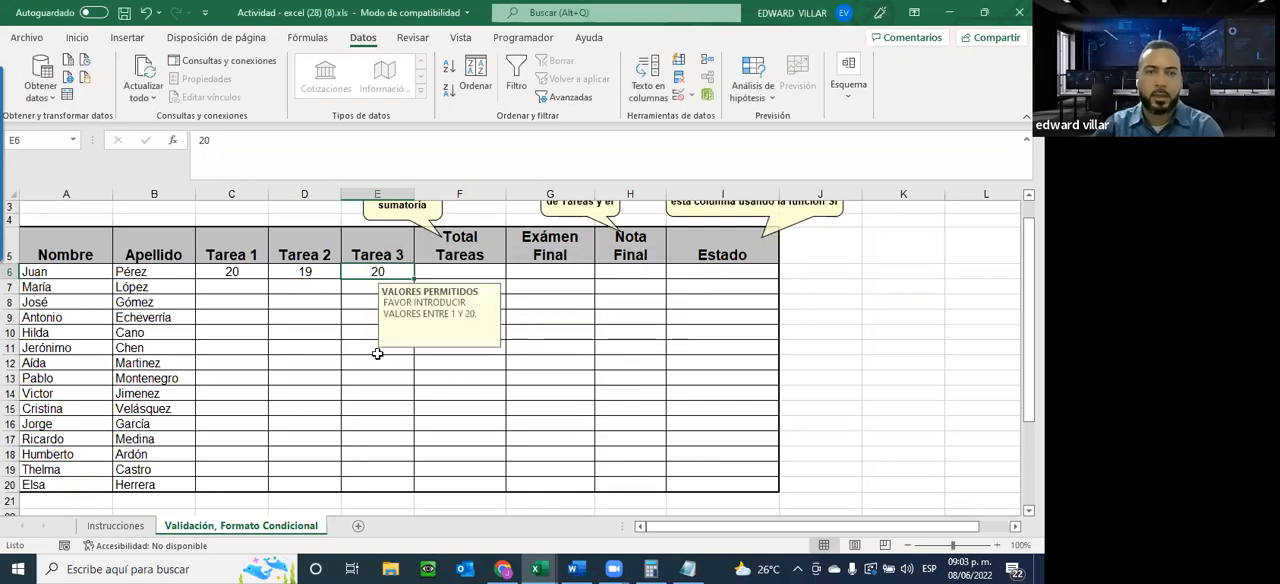
Sum the Tarea grades C6:E6 into the Total Tareas cell F6 with AutoSum and select that cell
click(441, 373)
scroll(441, 373, up, 1)
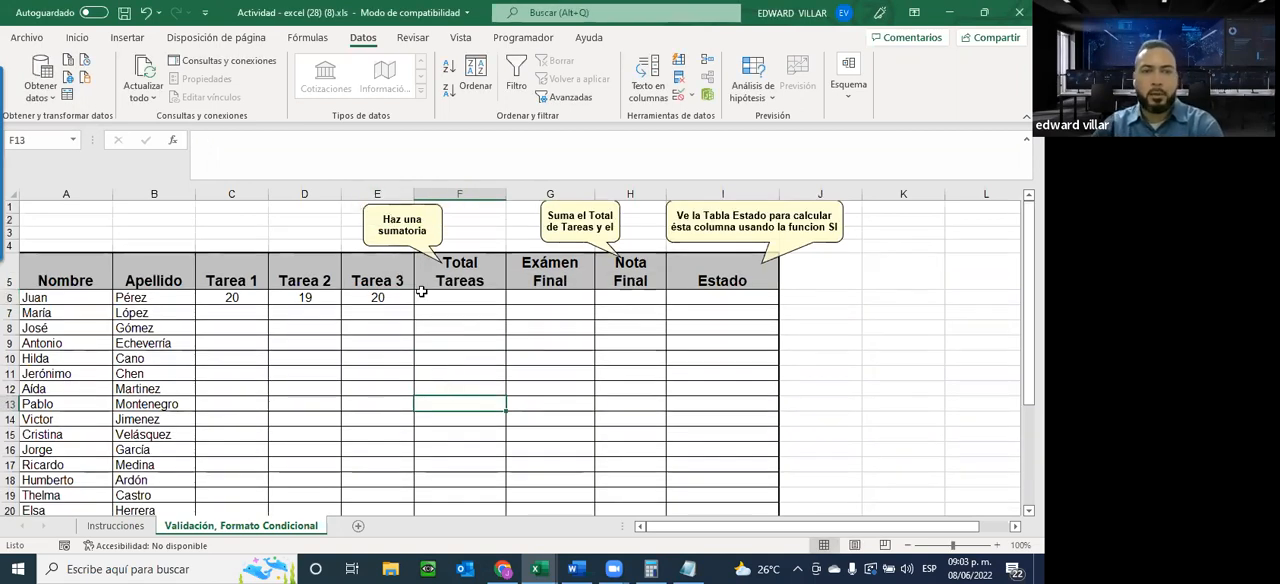
drag(222, 297, 502, 299)
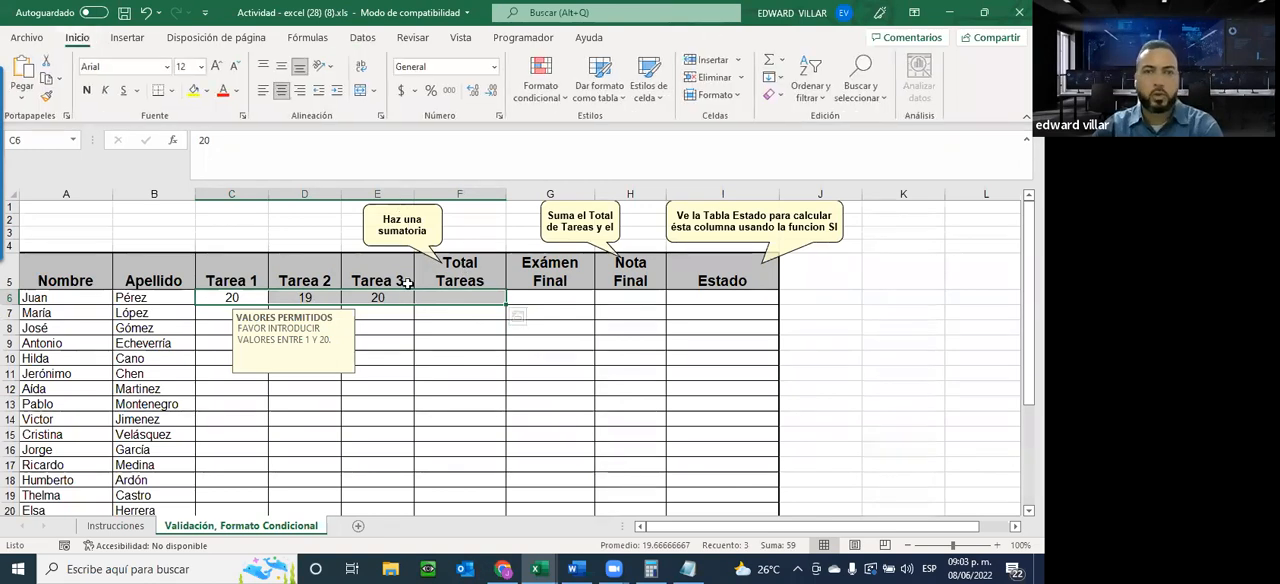
click(770, 62)
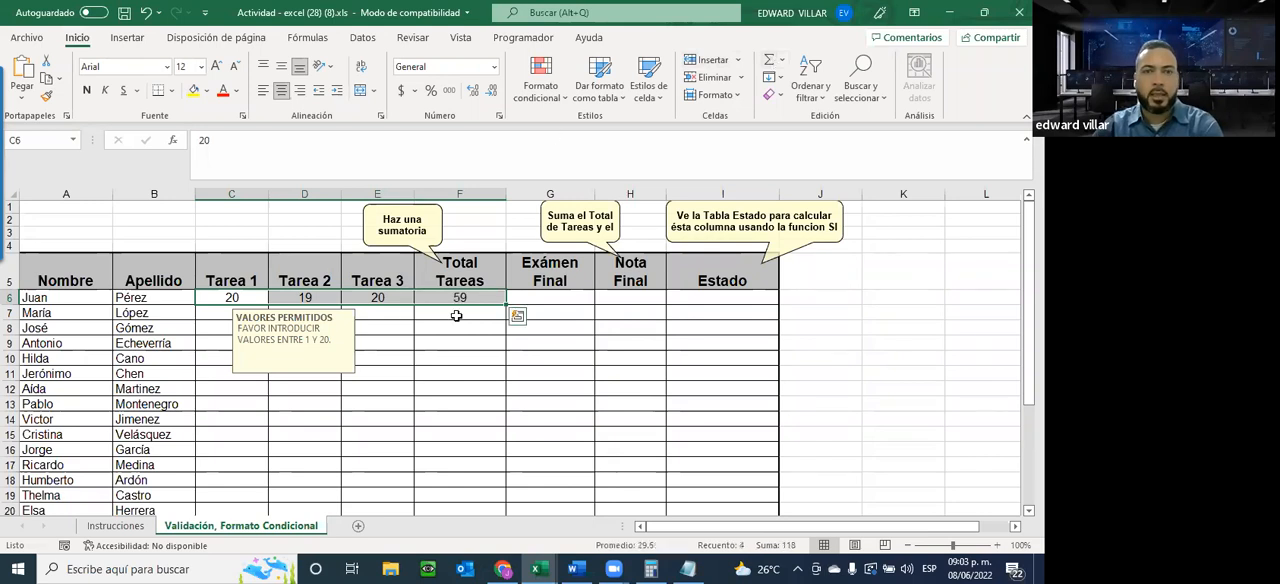
click(462, 305)
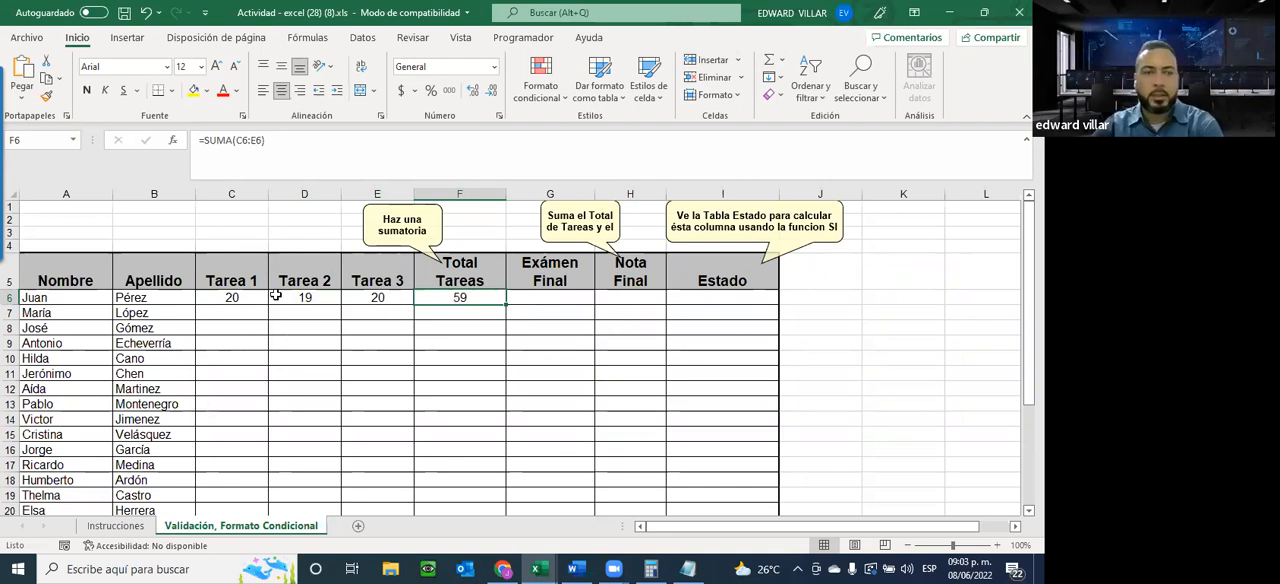
Check the Total Tareas validation instruction on the Instrucciones sheet and return to the Validación, Formato Condicional sheet
click(116, 526)
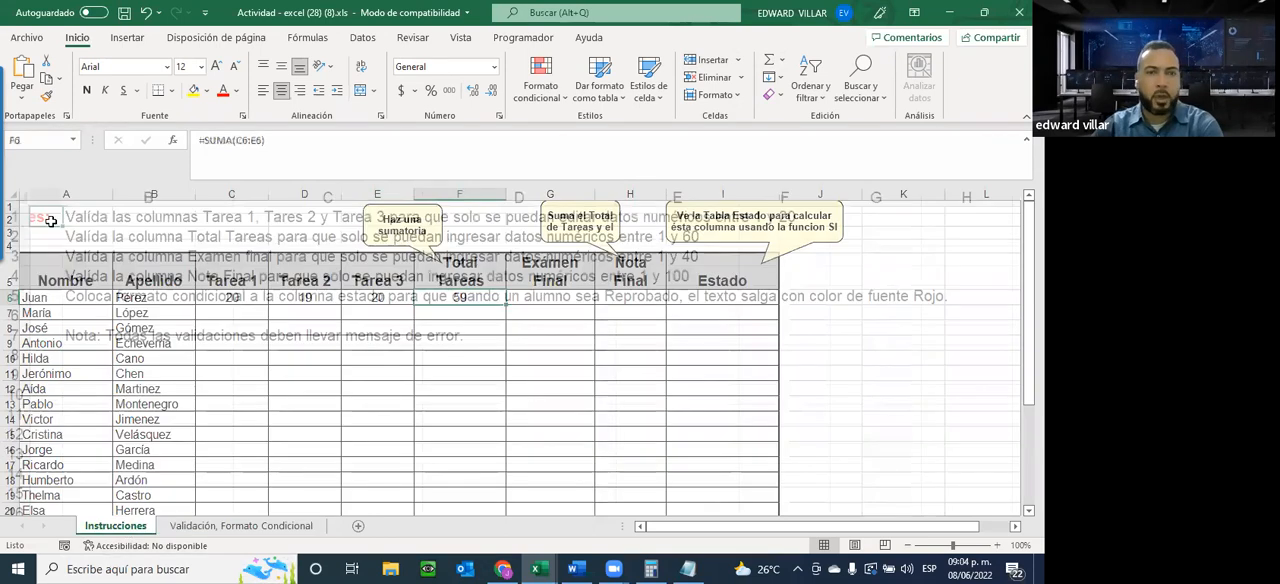
drag(190, 237, 686, 234)
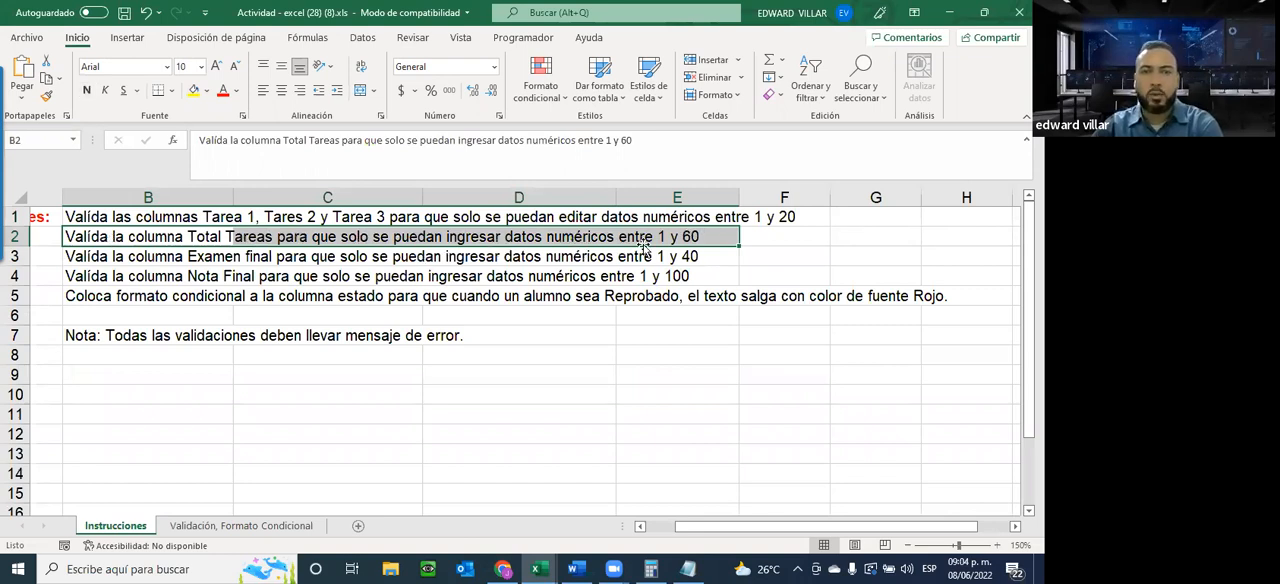
click(250, 526)
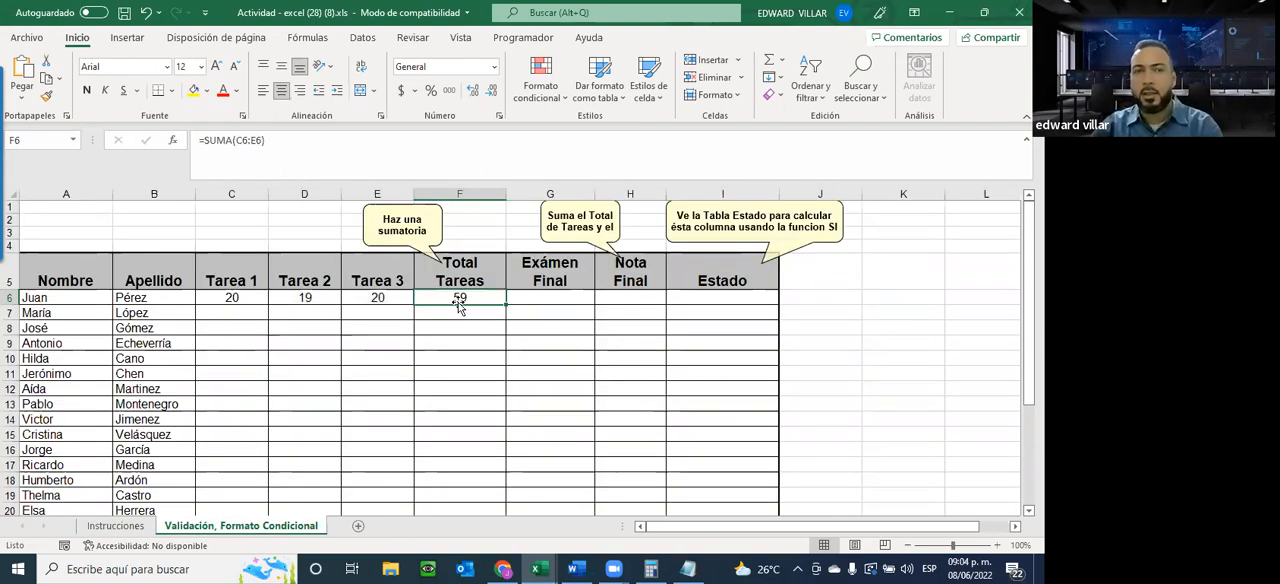
Review rows 6 to 20 of the Tarea, Total Tareas, Exámen Final, Nota Final and Estado columns by selecting each range
drag(215, 297, 371, 298)
drag(368, 410, 363, 467)
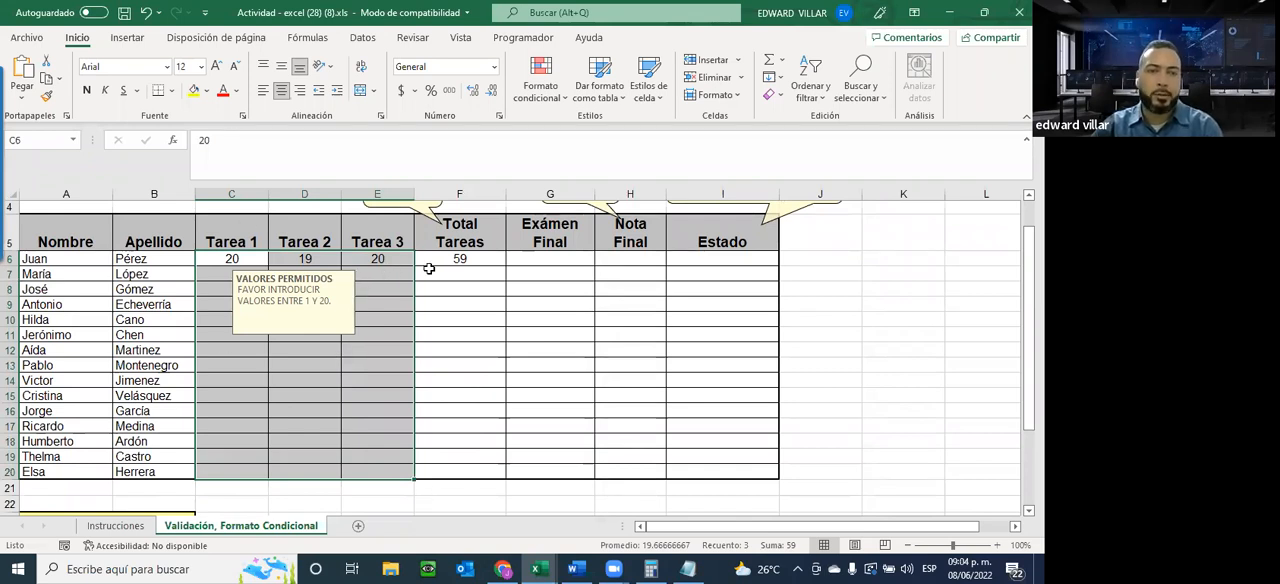
drag(443, 258, 440, 473)
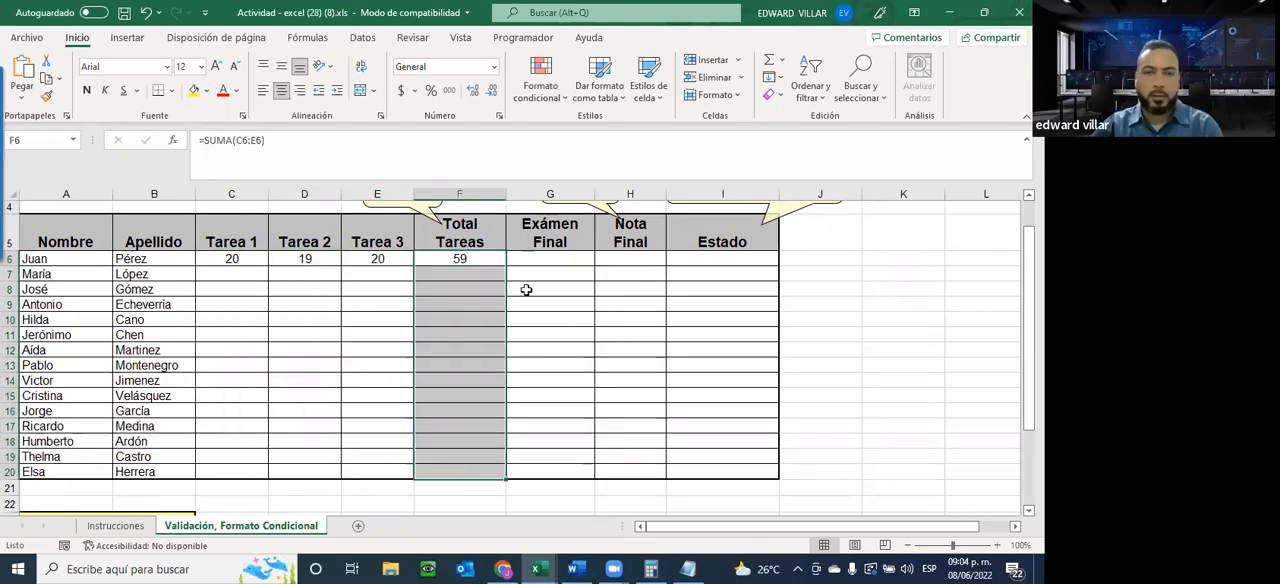
drag(539, 257, 532, 472)
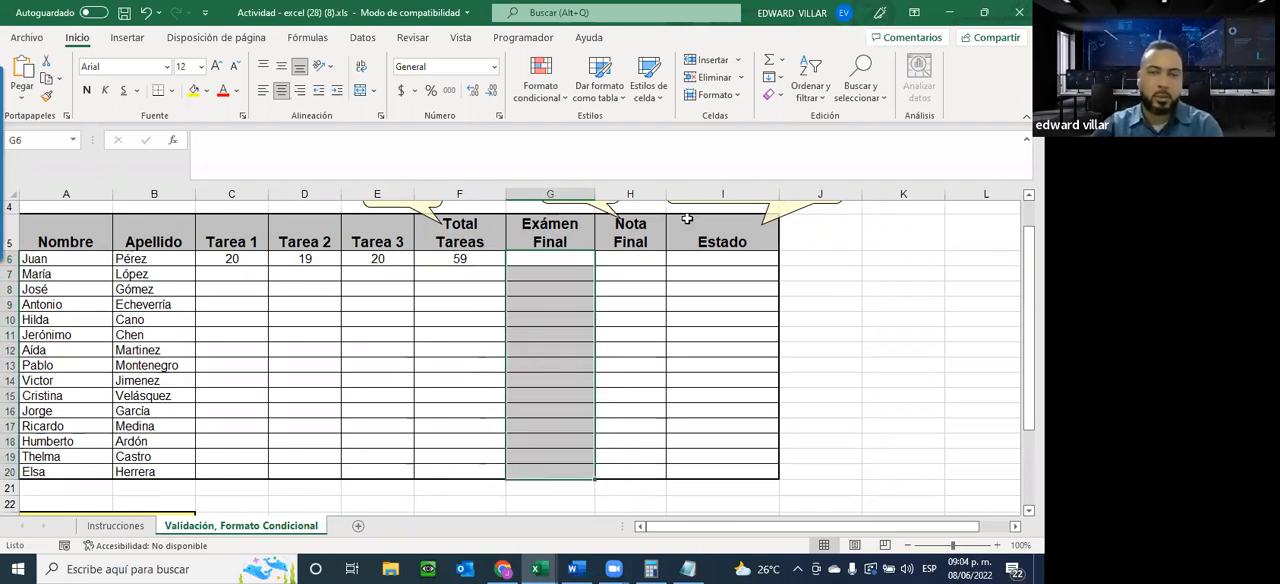
drag(621, 259, 743, 474)
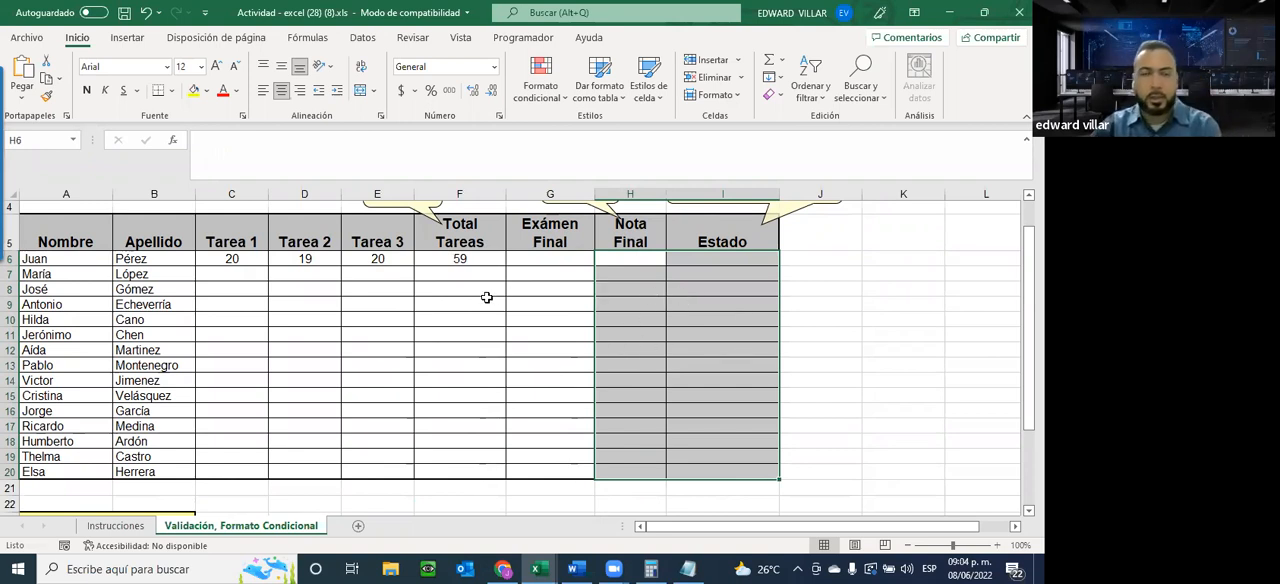
click(530, 256)
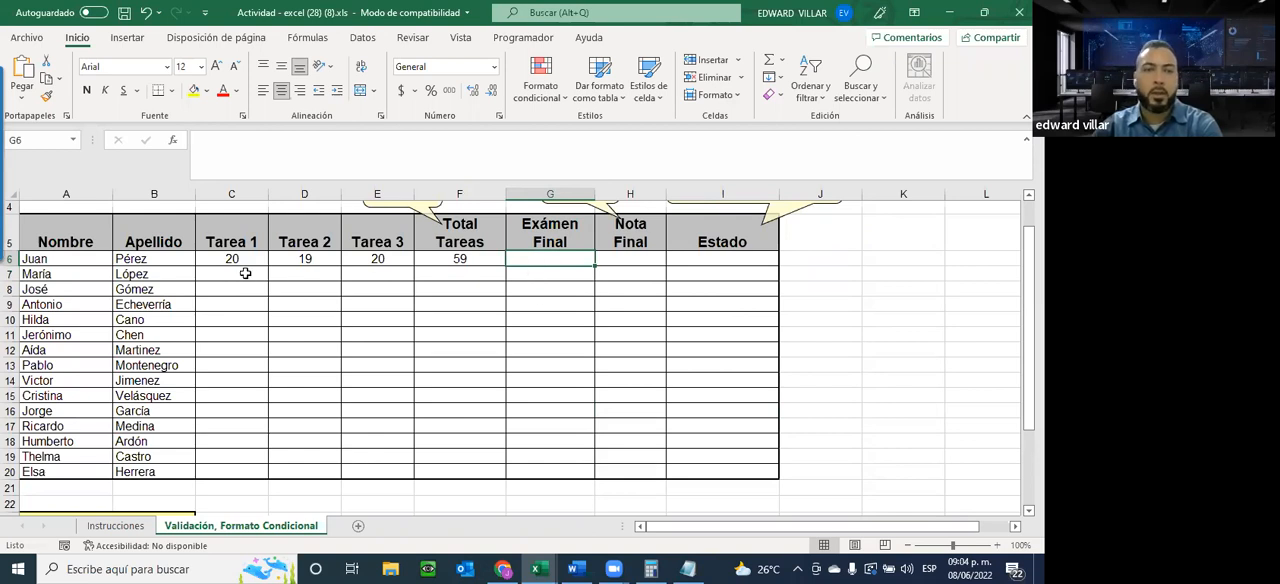
drag(219, 262, 380, 468)
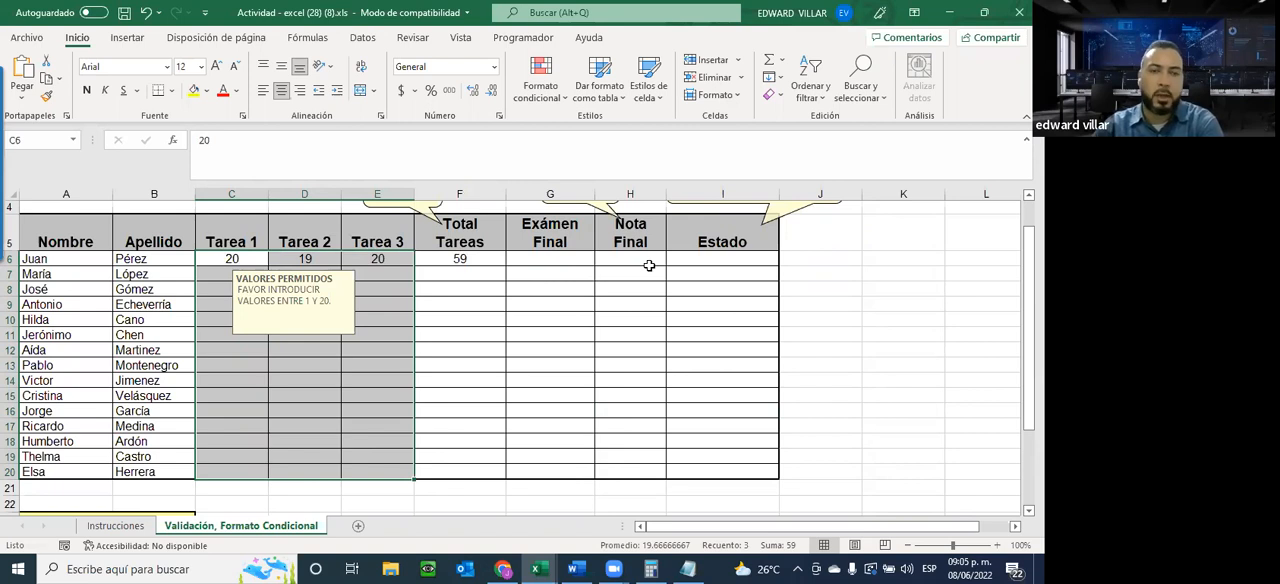
Restrict the Exámen Final cells G6:G20 with data validation to whole numbers between 1 and 40
click(528, 258)
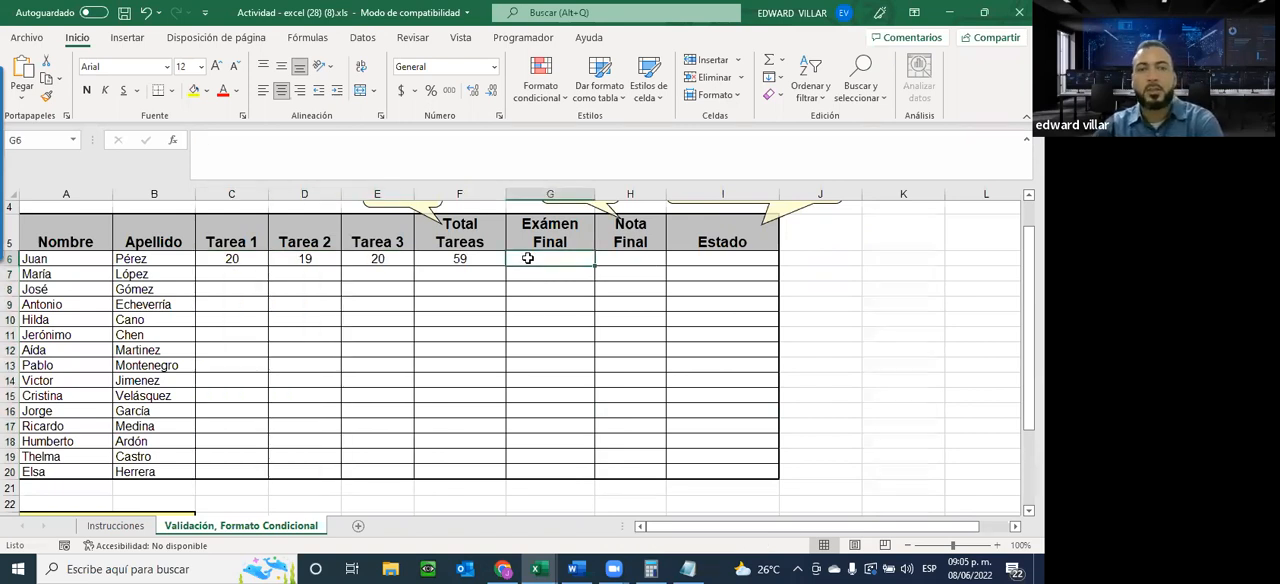
drag(559, 428, 560, 471)
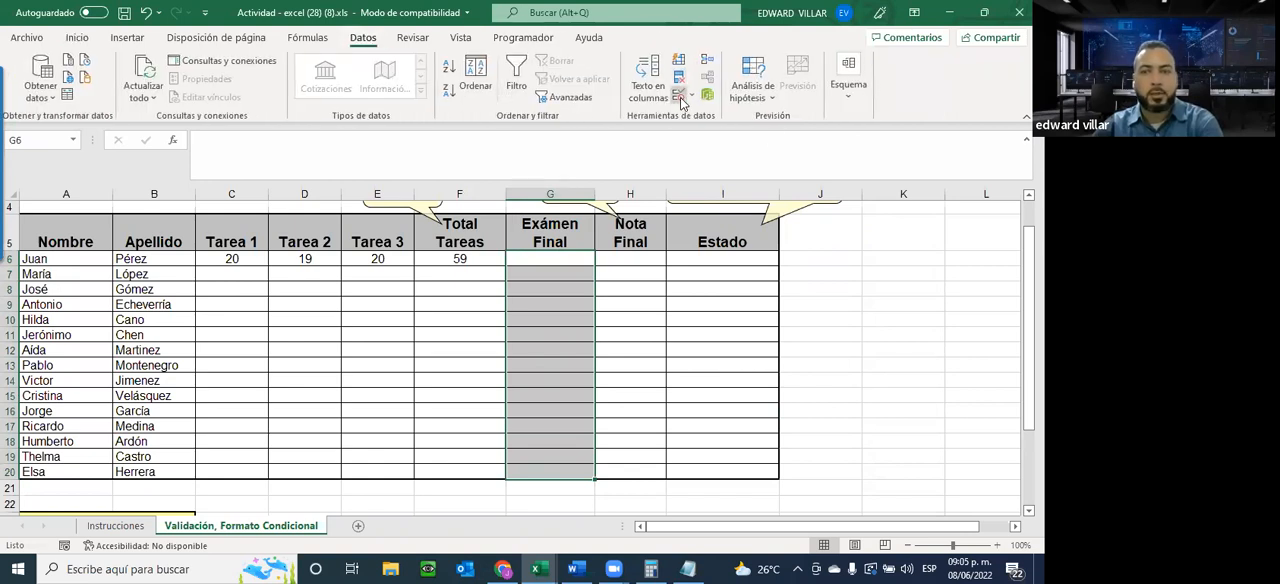
click(681, 102)
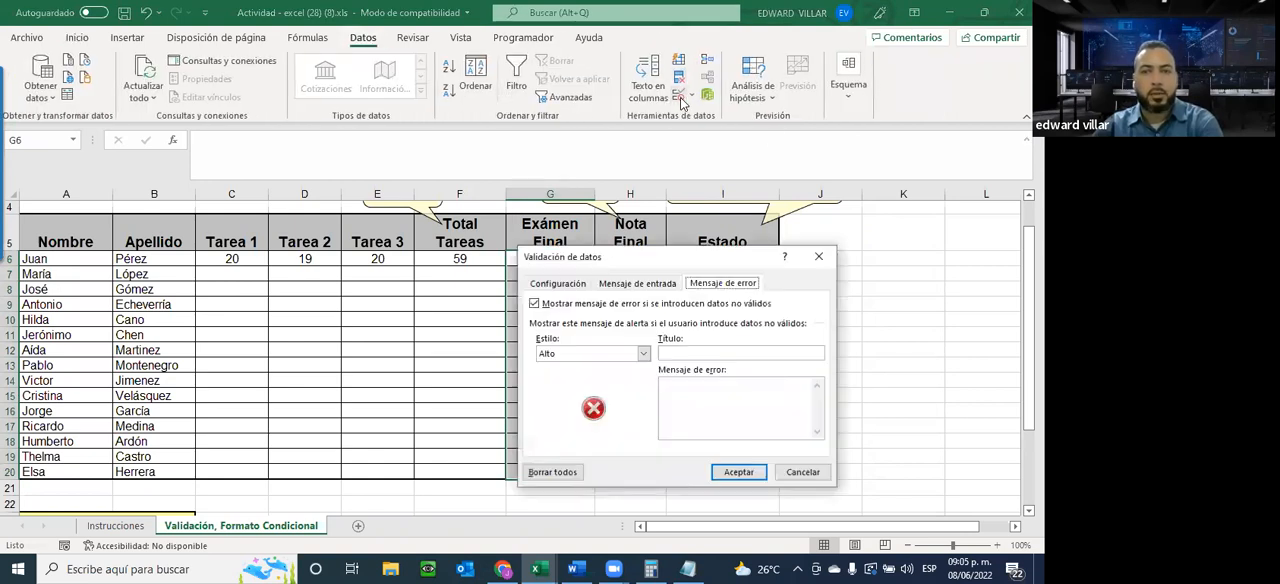
click(558, 284)
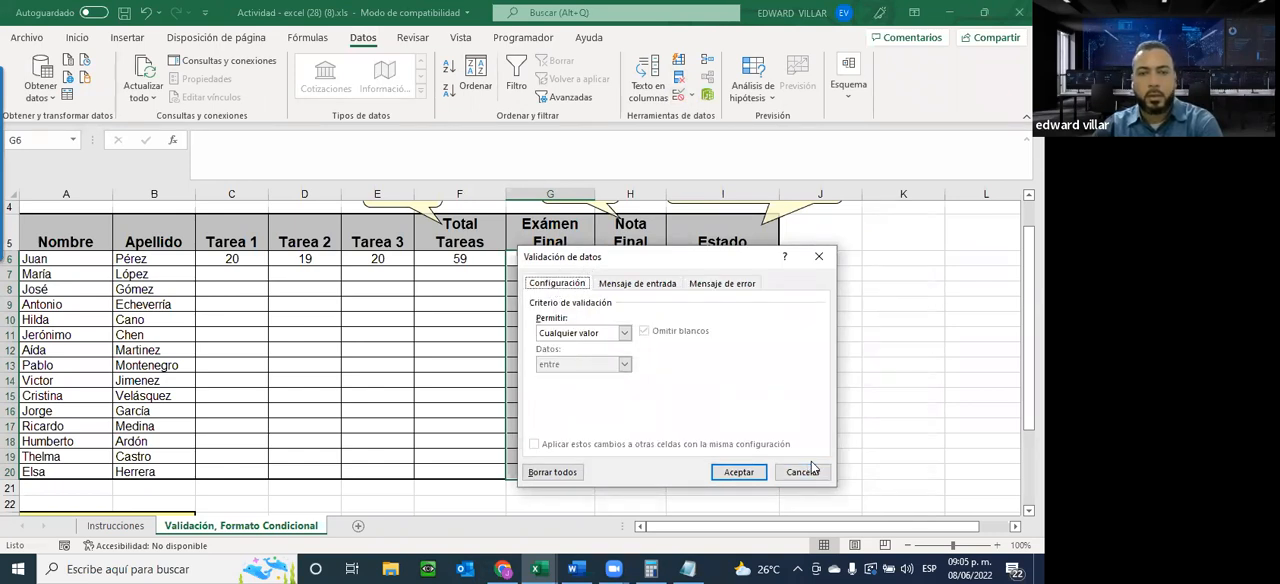
click(590, 334)
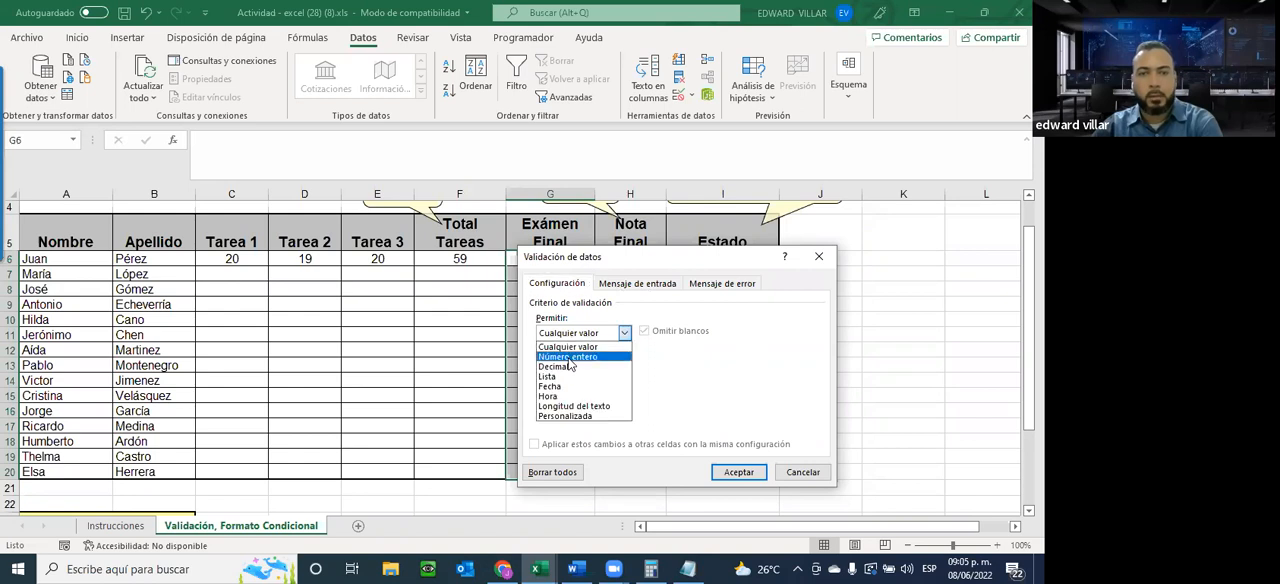
click(568, 358)
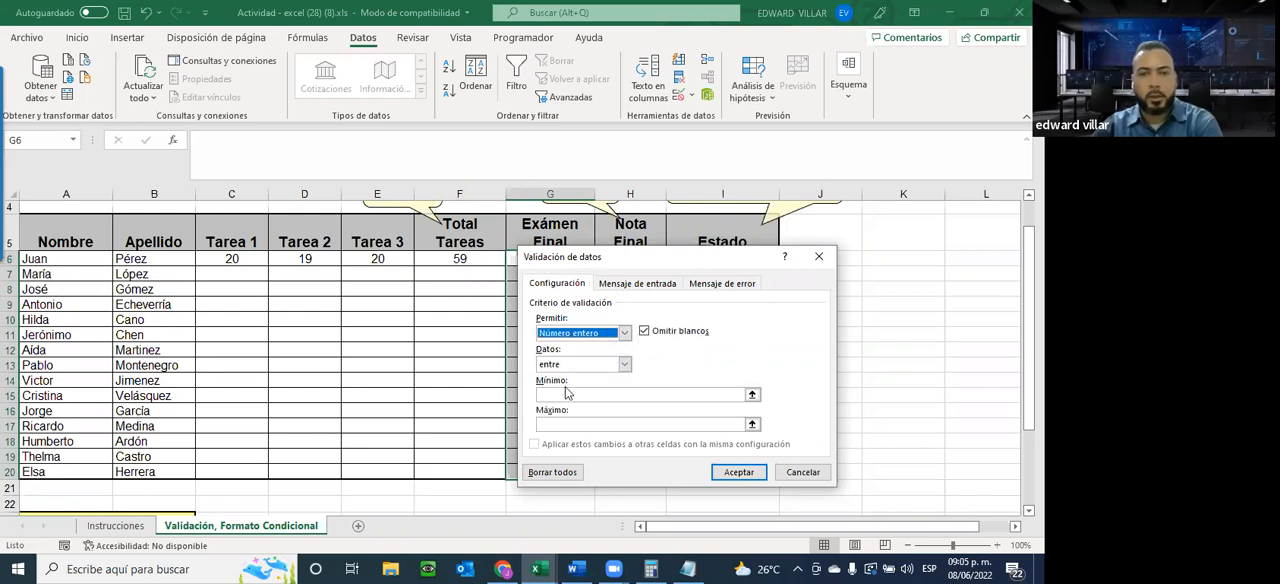
click(566, 393)
text(1)
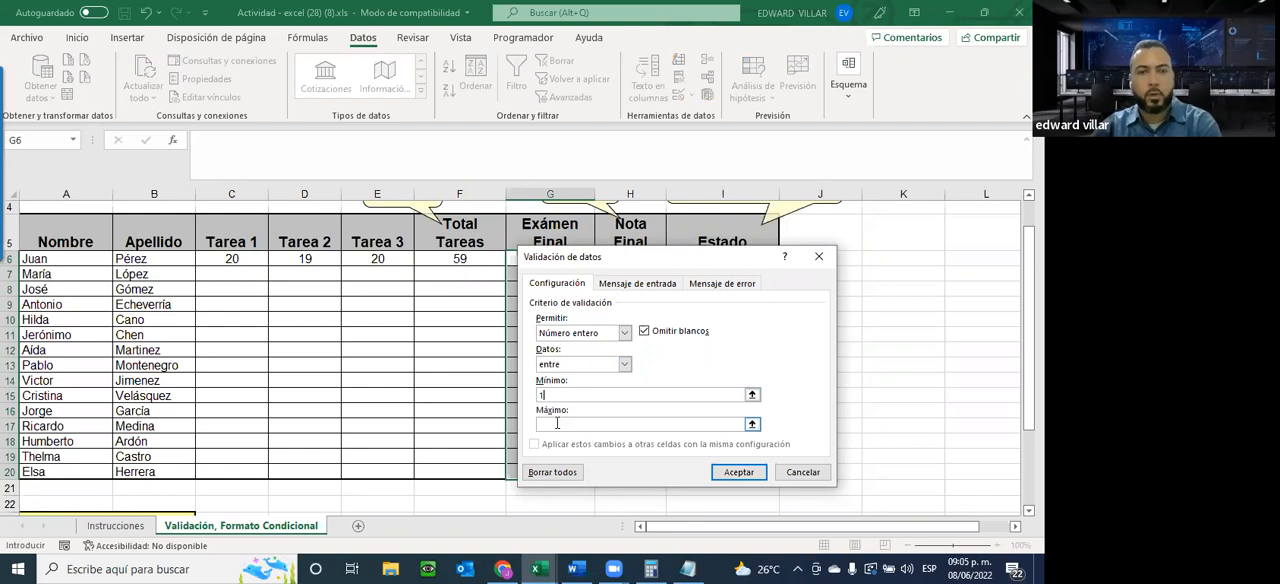
click(571, 421)
text(40)
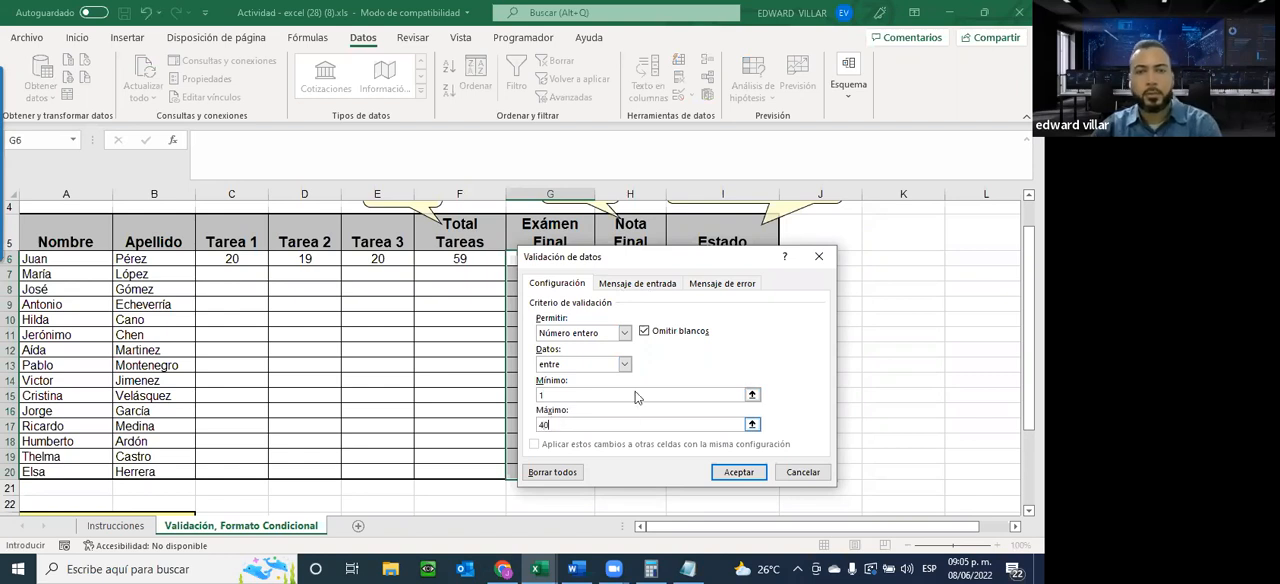
Add the input message "FAVOR INTRODUCIR VALORES ENTRE 1 Y 40." titled VALORES PERMITIDOS, reusing the Notepad text with the limit changed to 40
click(633, 285)
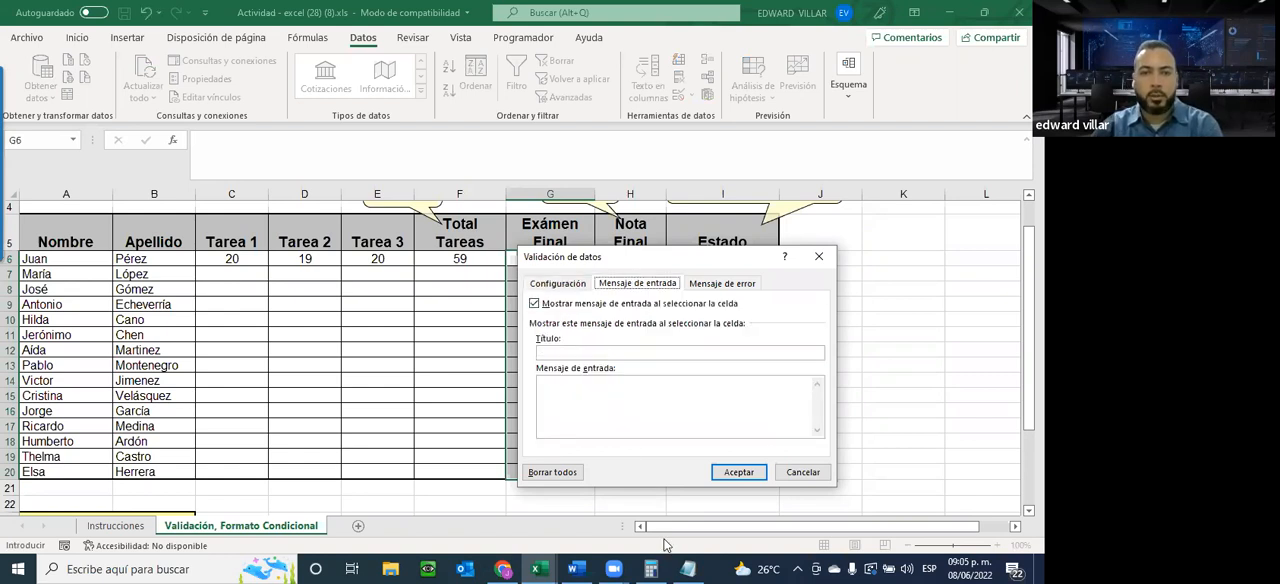
click(687, 568)
drag(266, 87, 62, 68)
key(ctrl+c)
click(677, 352)
key(ctrl+v)
drag(478, 111, 58, 124)
key(ctrl+c)
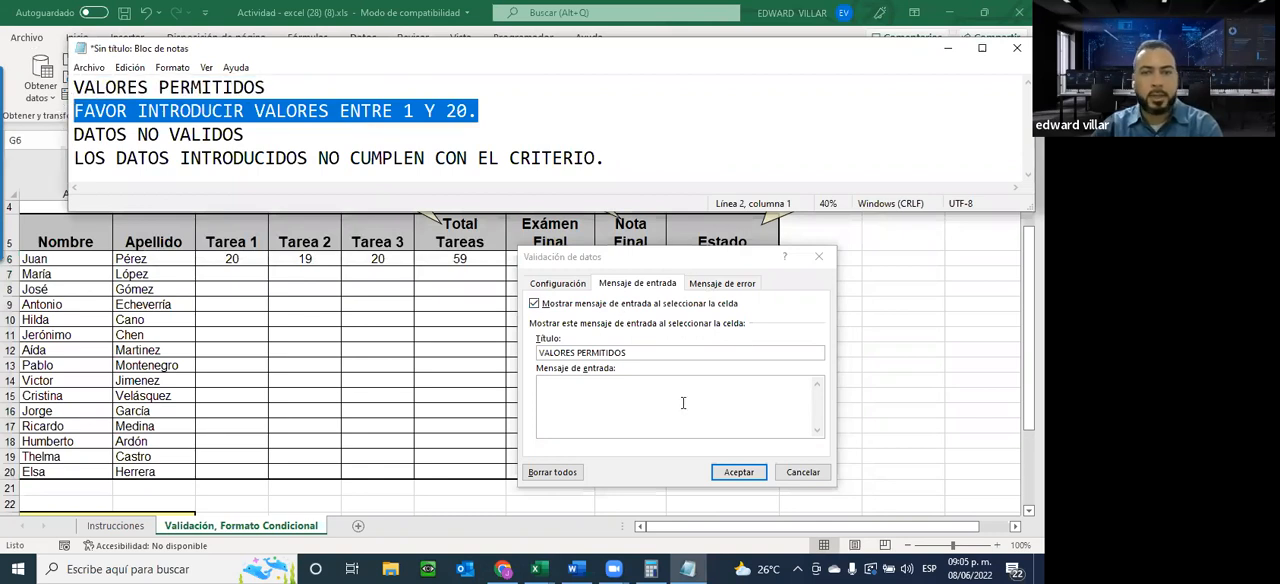
click(690, 398)
key(ctrl+v)
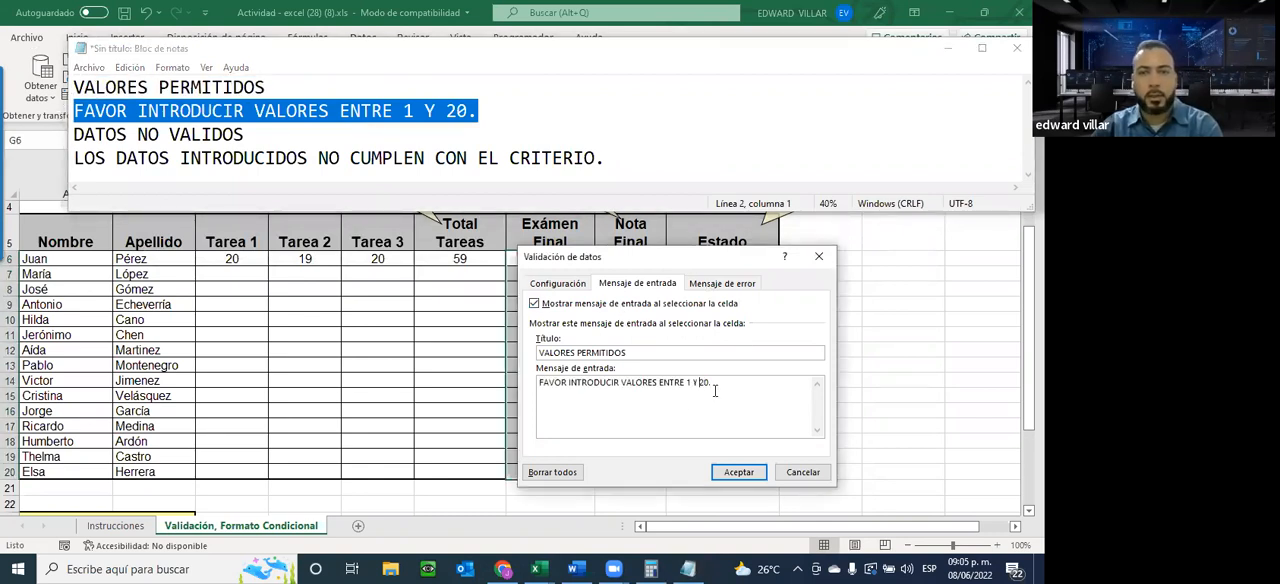
Add the error title DATOS NO VALIDOS and message "LOS DATOS INTRODUCIDOS NO CUMPLEN CON EL CRITERIO." from Notepad, apply the validation and return to Excel
click(722, 284)
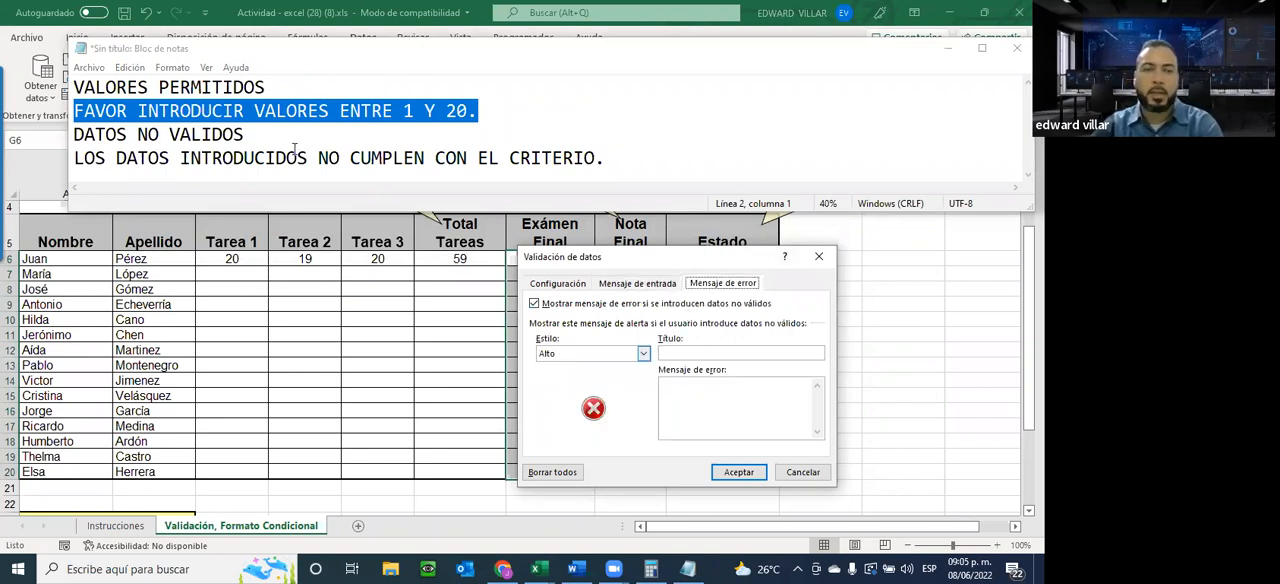
drag(260, 145, 47, 140)
key(ctrl+c)
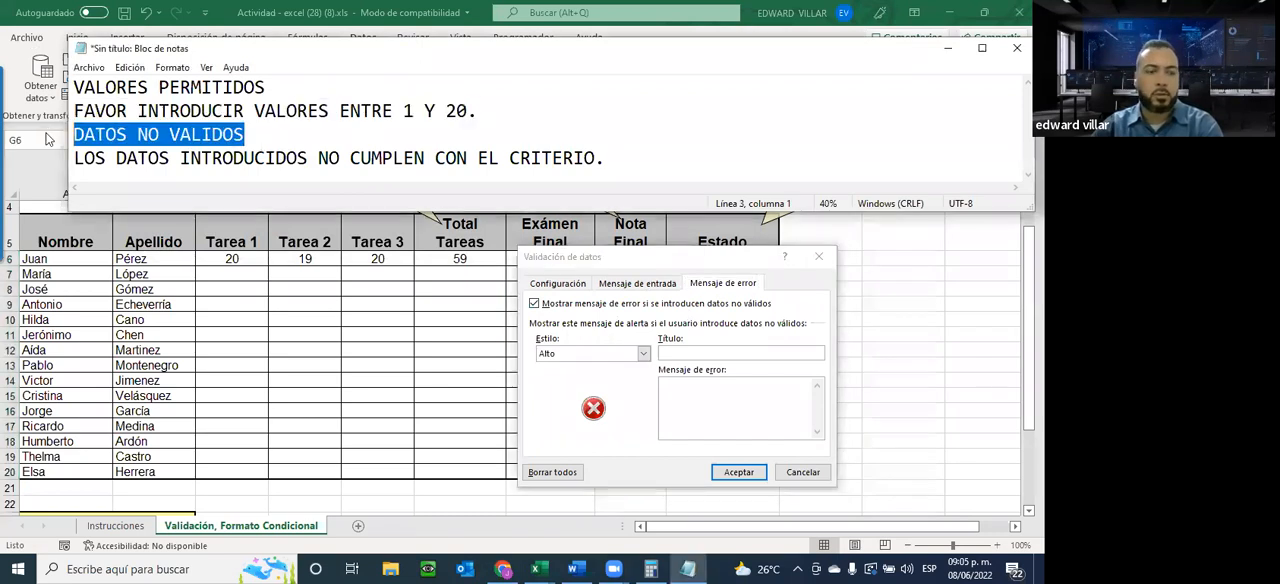
click(713, 355)
key(ctrl+v)
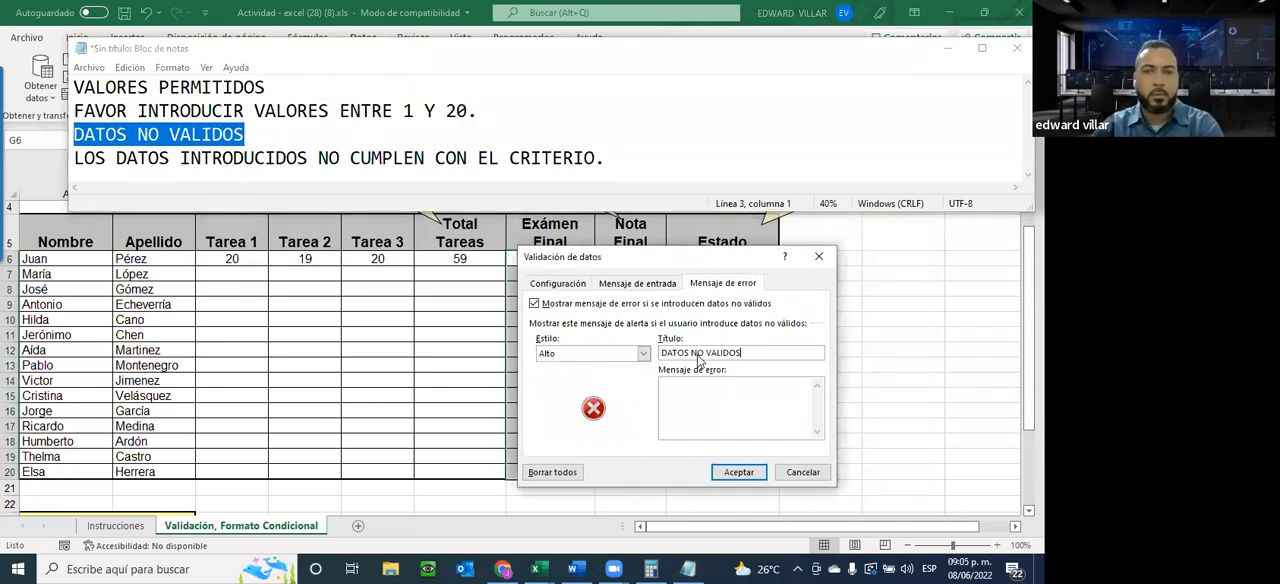
drag(618, 158, 59, 153)
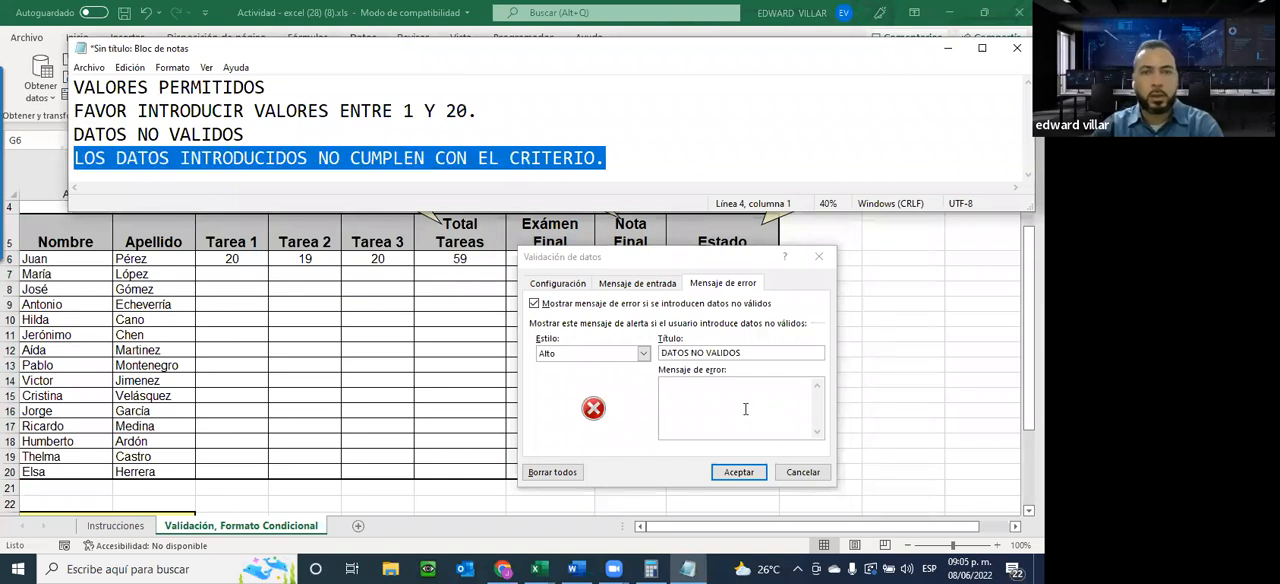
click(745, 408)
key(ctrl+v)
click(740, 472)
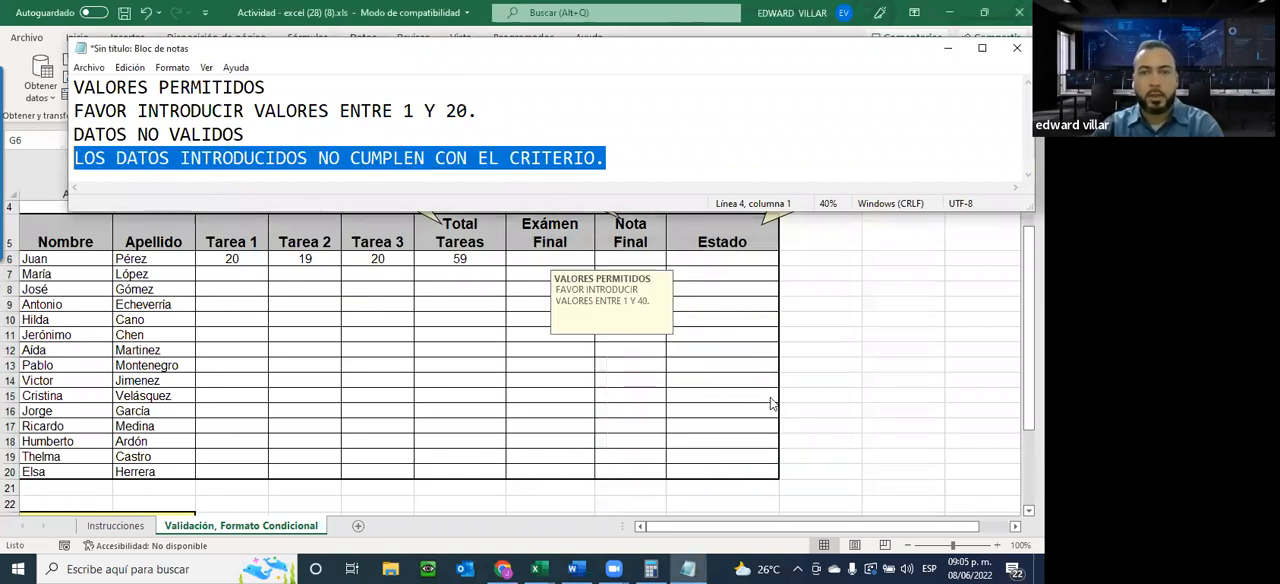
key(alt+Tab)
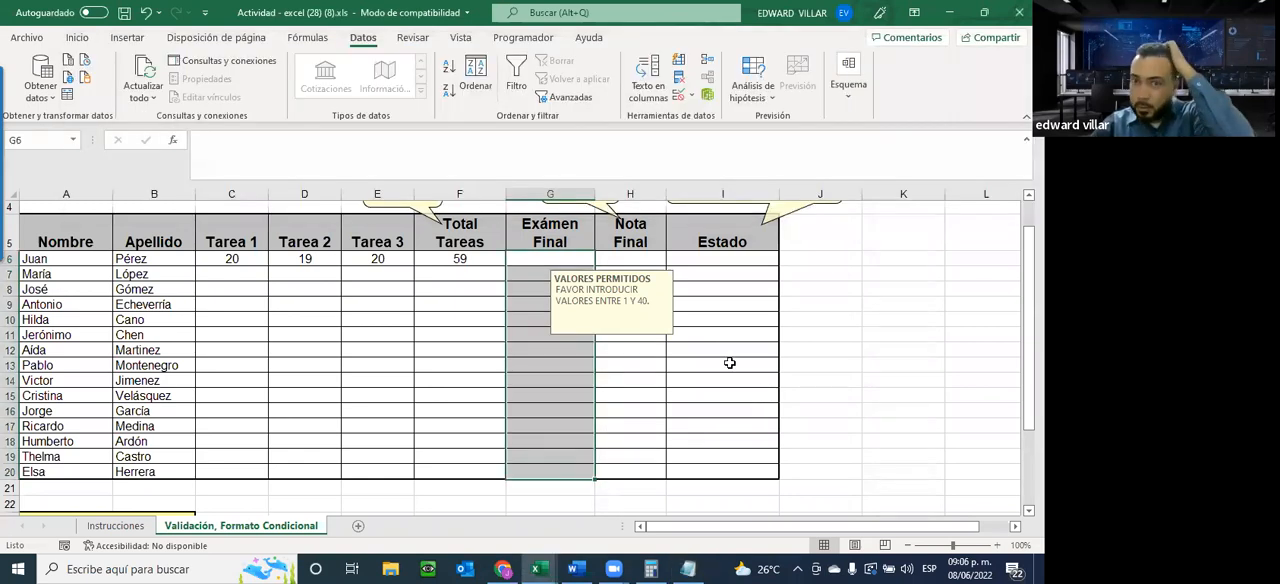
Test the Exámen Final validation by entering 41 in G6, retry with 40, and reselect the cell
click(535, 337)
click(515, 260)
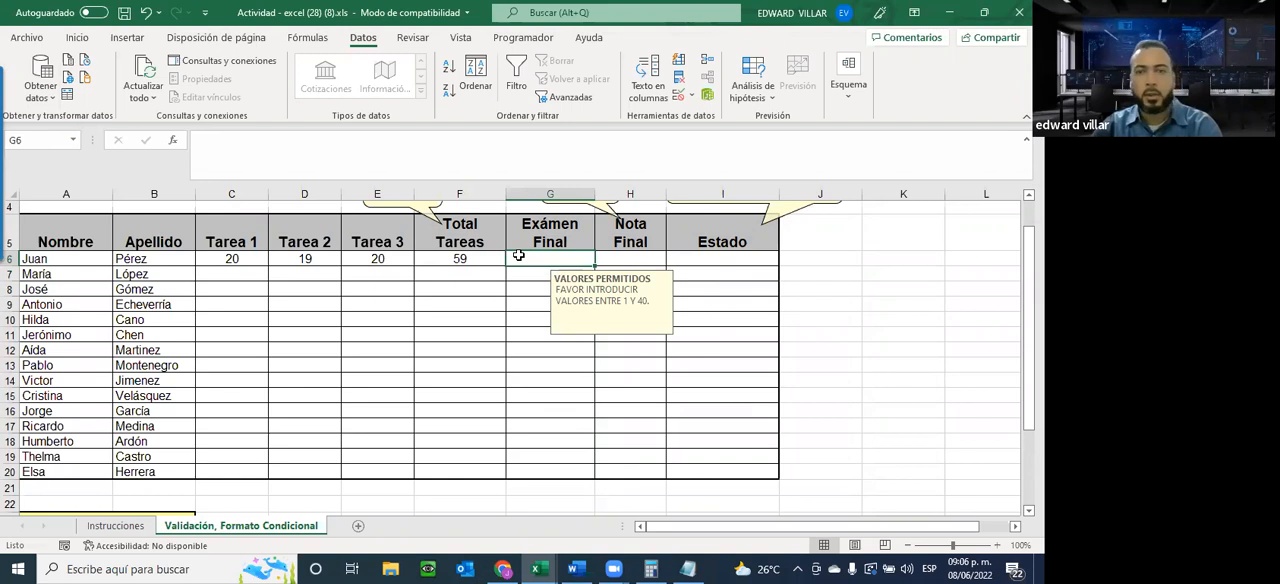
text(41)
key(Return)
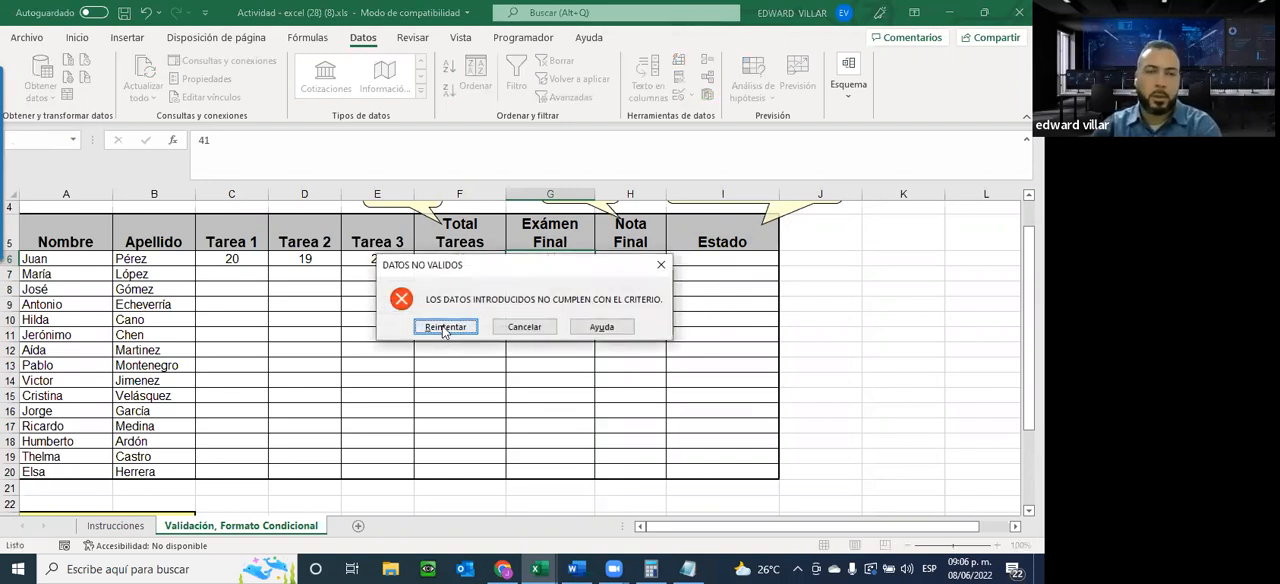
click(441, 325)
text(40)
key(Return)
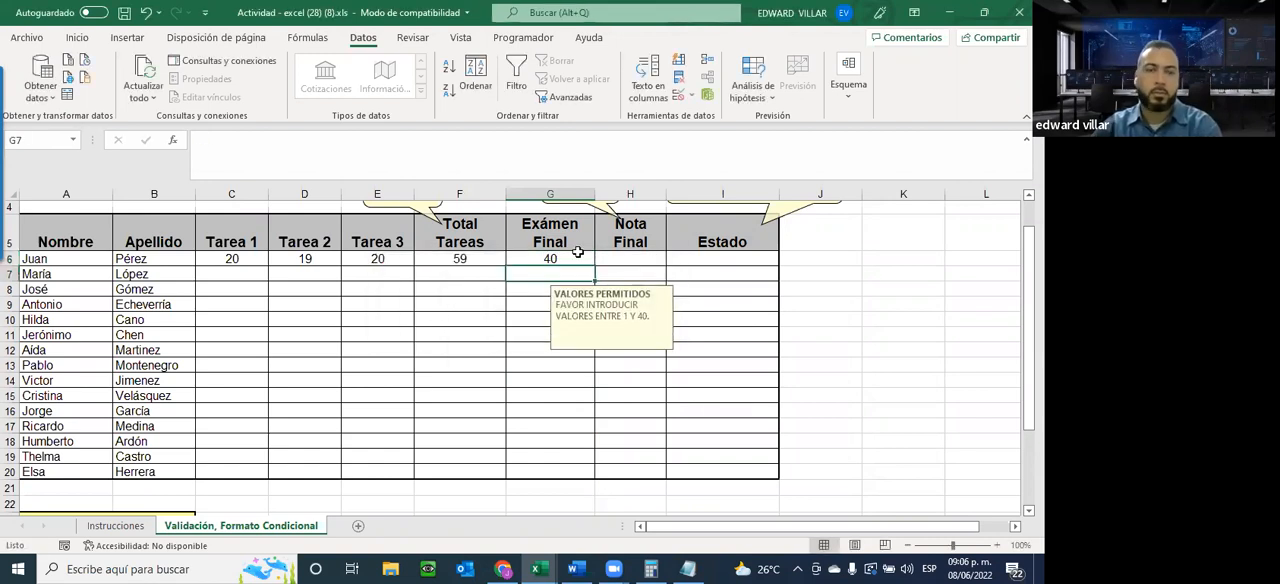
click(577, 252)
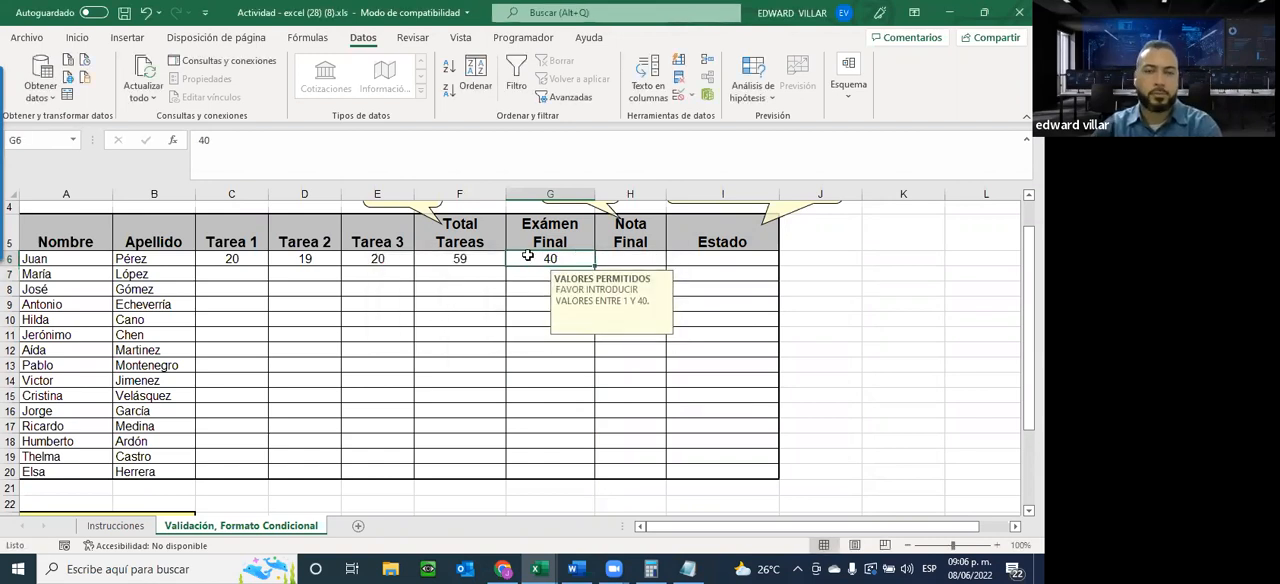
Sum Total Tareas and Exámen Final (F6:G6) into the Nota Final cell H6 with AutoSum and select that cell
click(638, 262)
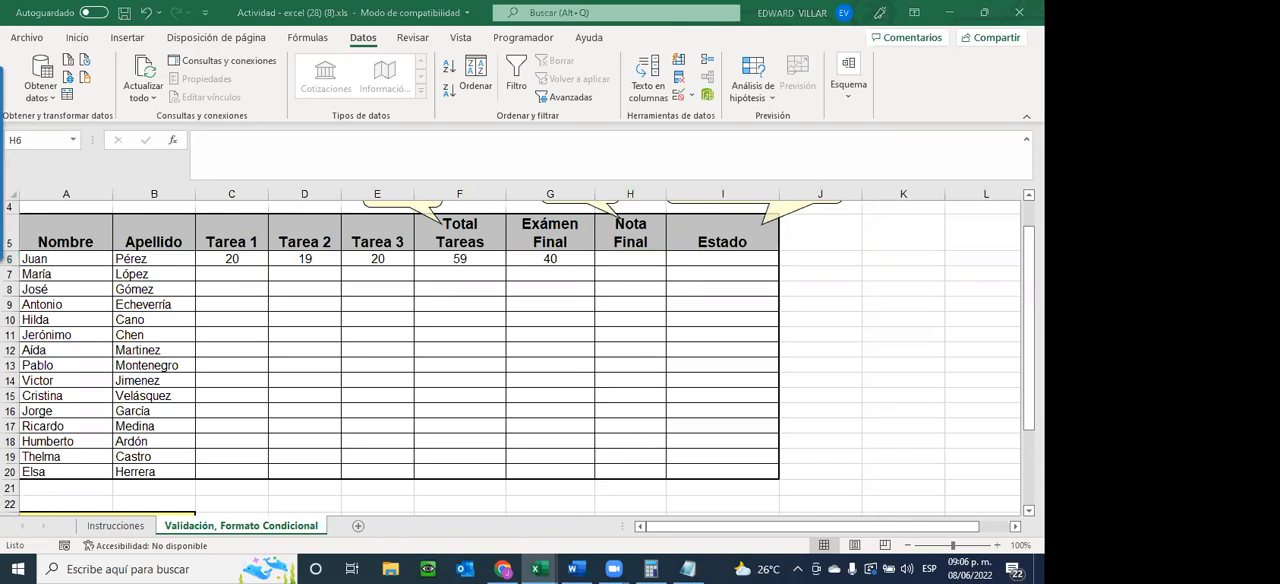
click(614, 264)
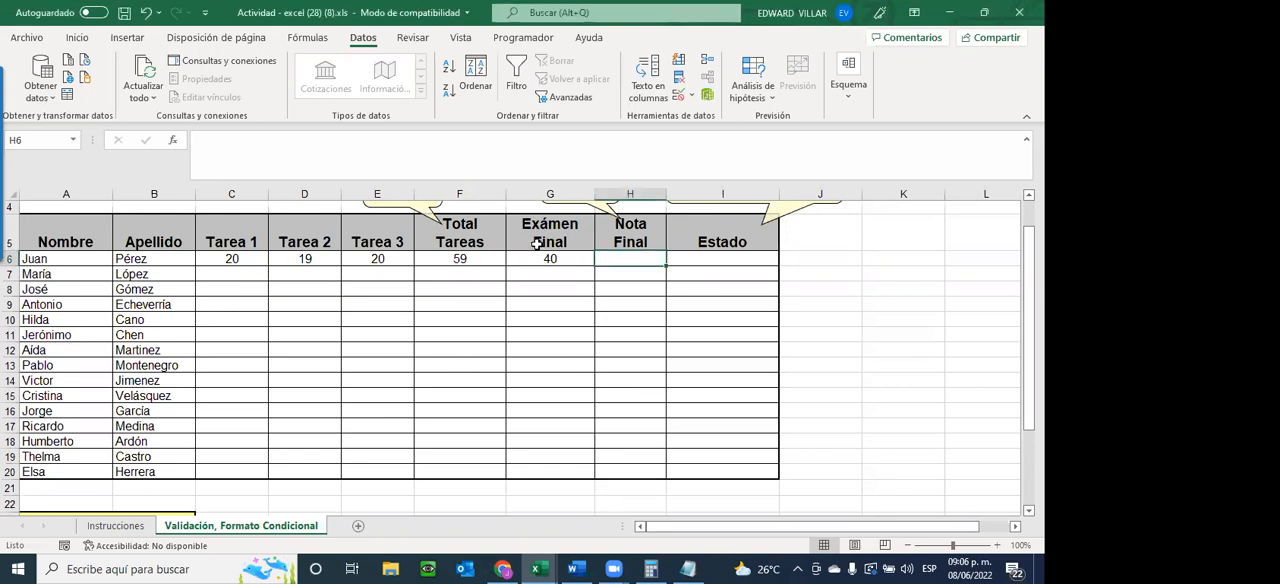
drag(460, 258, 620, 259)
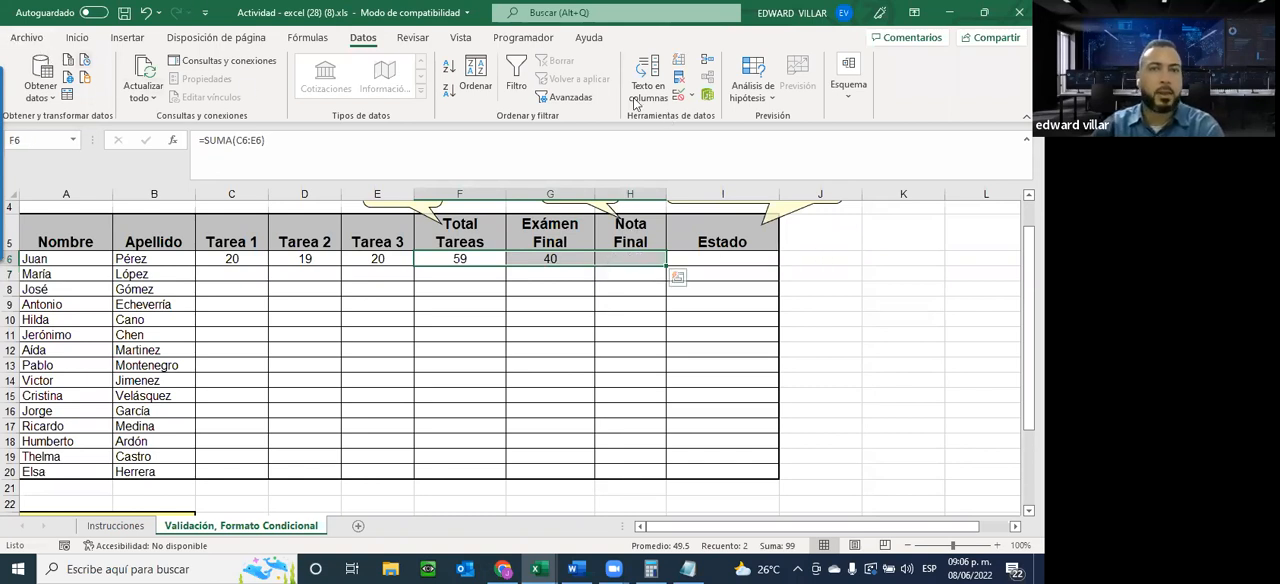
click(77, 38)
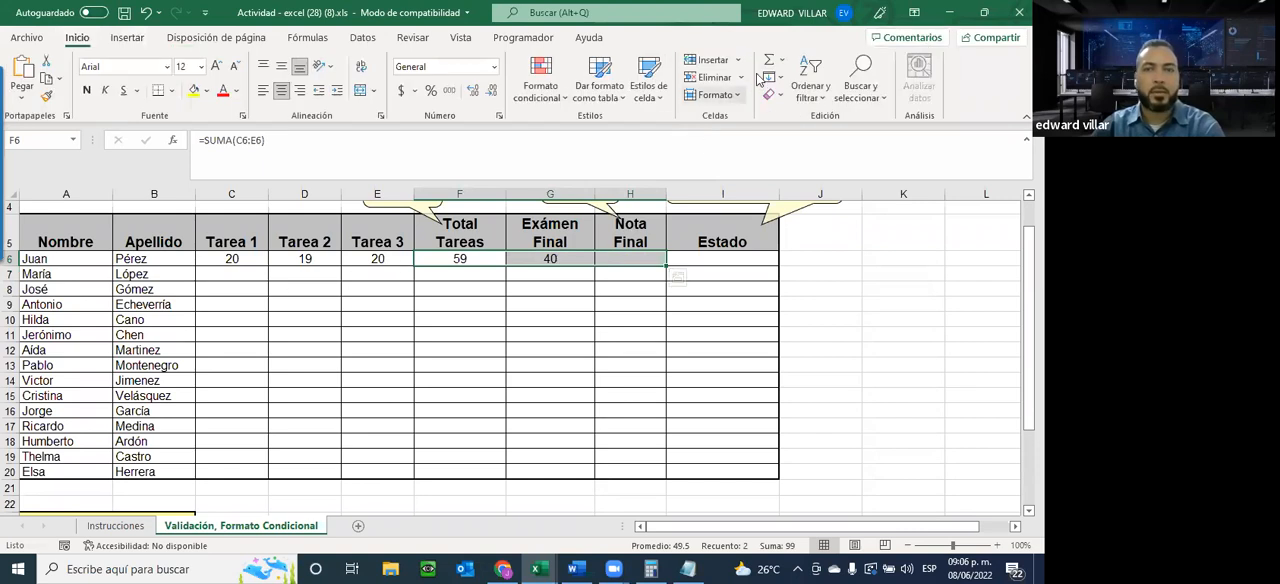
click(768, 60)
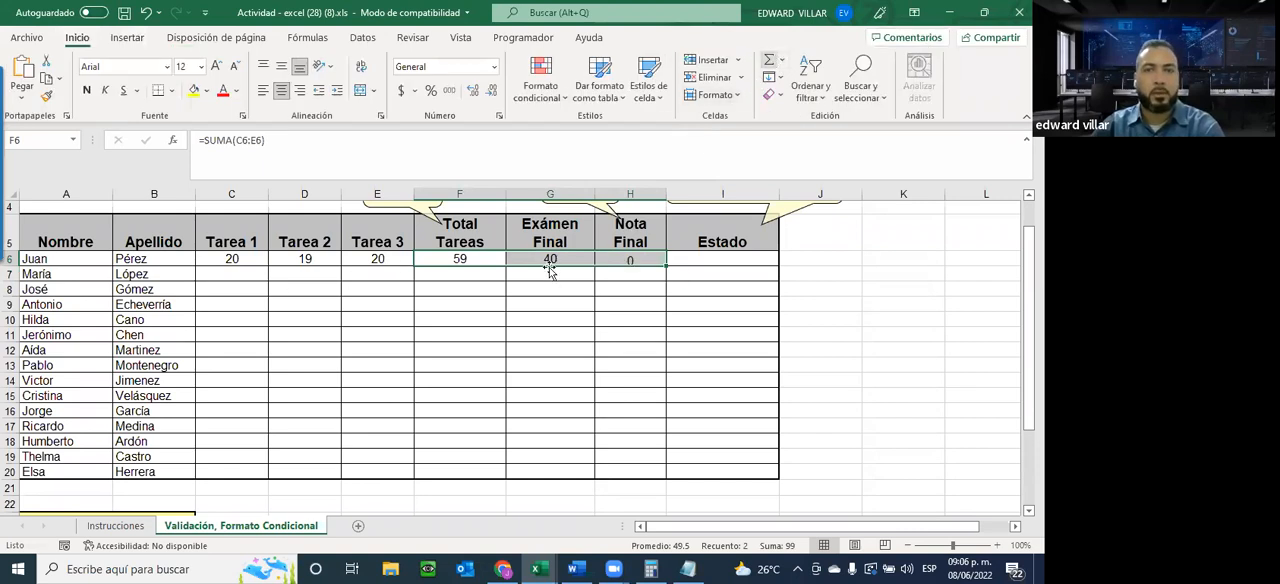
click(638, 257)
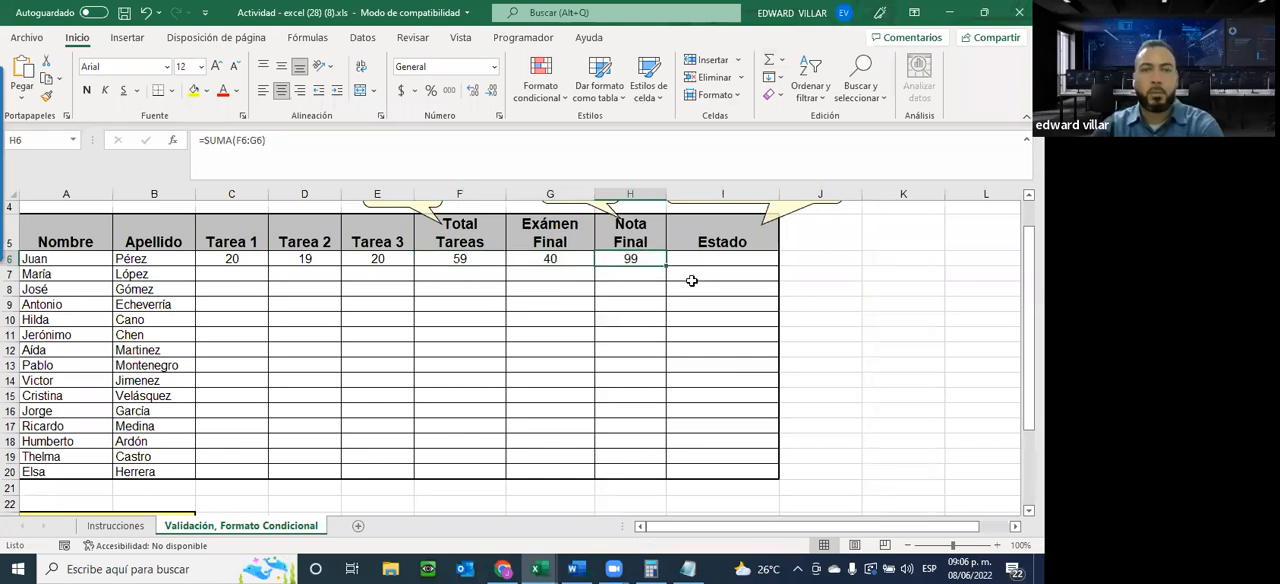
Review the column callouts and the Exámen Final and Nota Final validation instructions on the Instrucciones sheet, and return to the grades sheet
scroll(657, 365, up, 1)
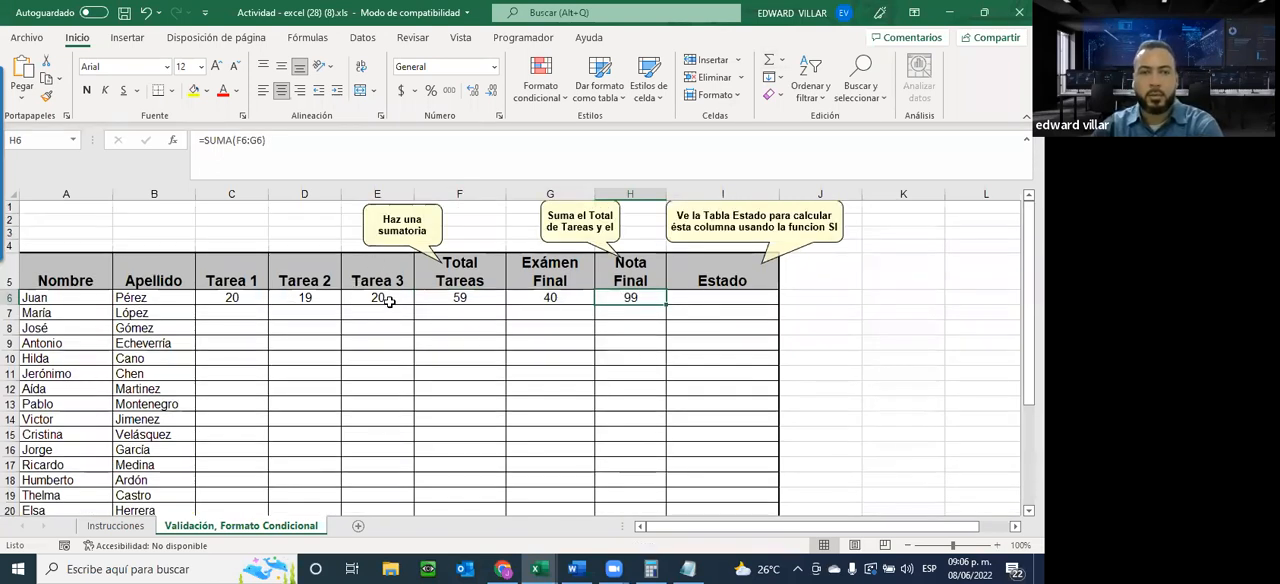
scroll(652, 308, down, 2)
scroll(641, 314, up, 1)
scroll(641, 314, up, 1)
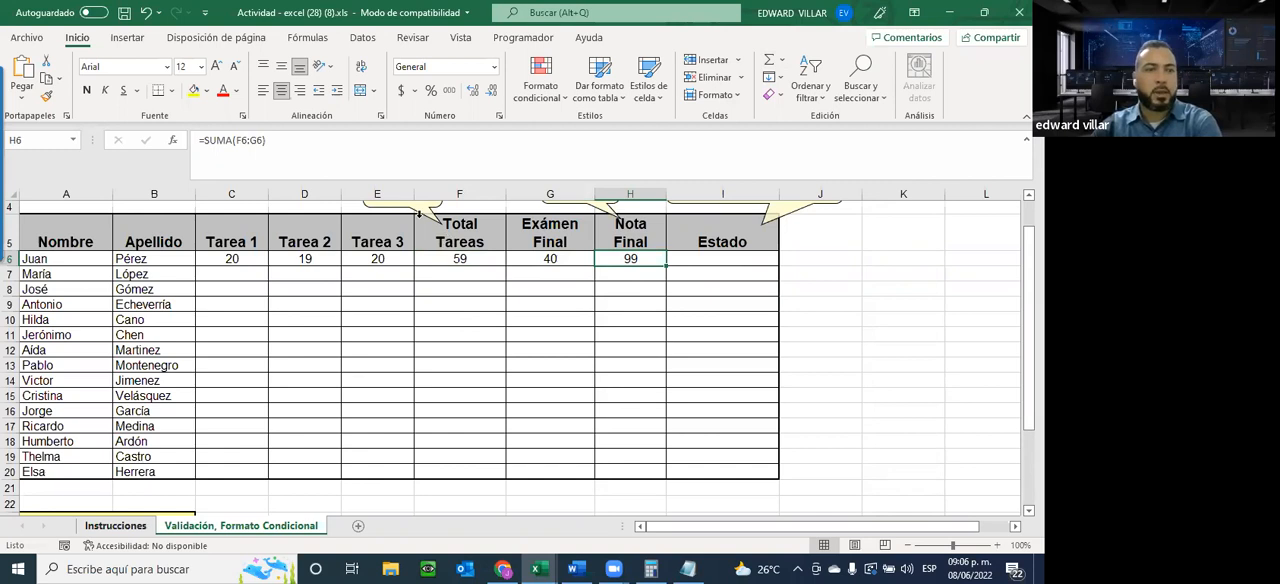
key(ctrl+Page_Up)
drag(146, 258, 699, 257)
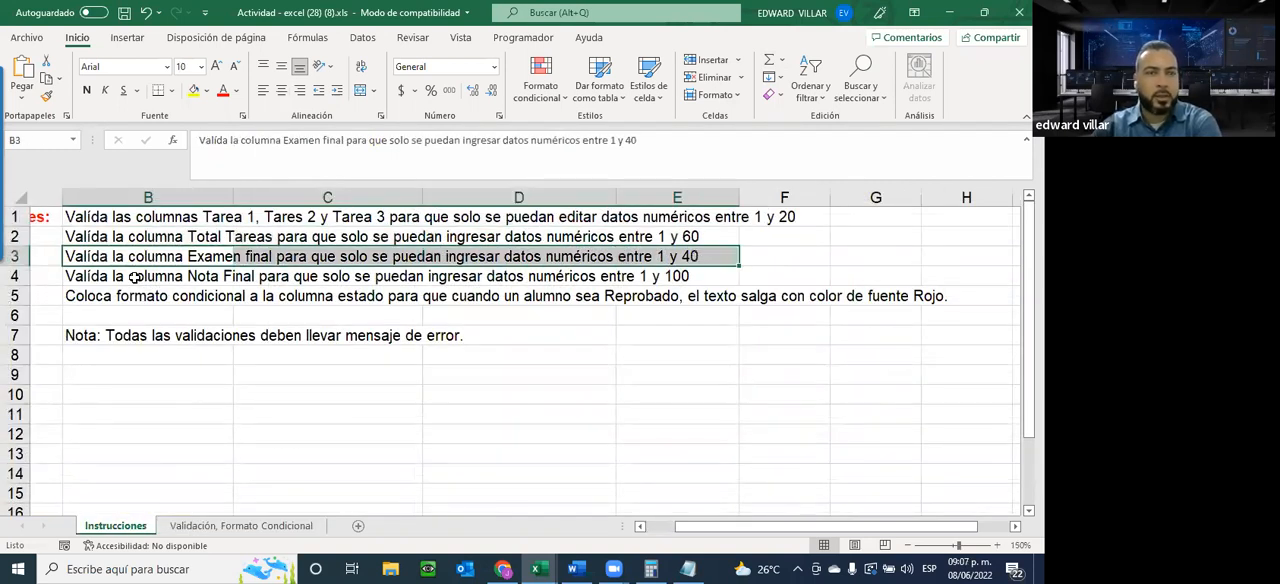
drag(133, 277, 690, 276)
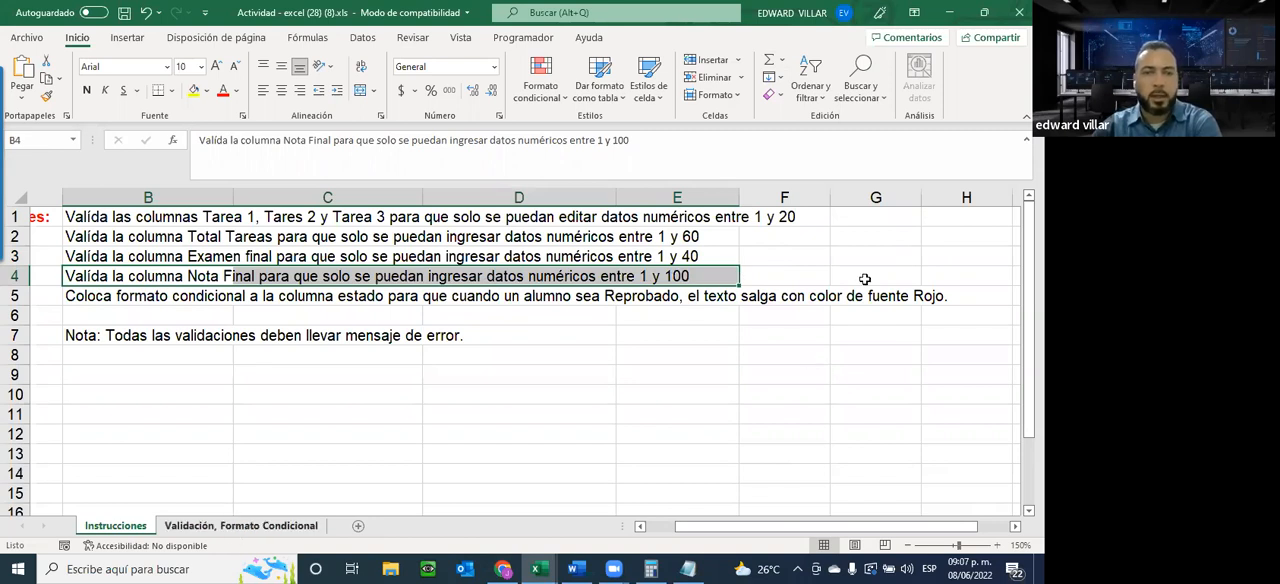
key(ctrl+Page_Down)
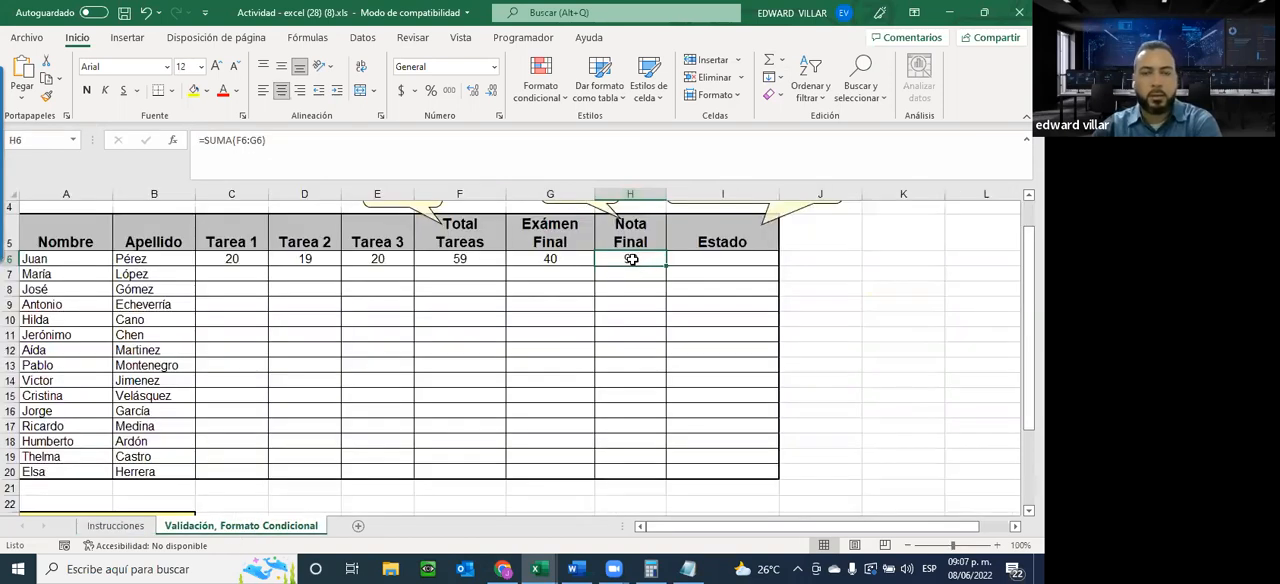
Compare the input messages of the Exámen Final and Tarea 1 cells in row 6 with the Nota Final cell H6
click(556, 258)
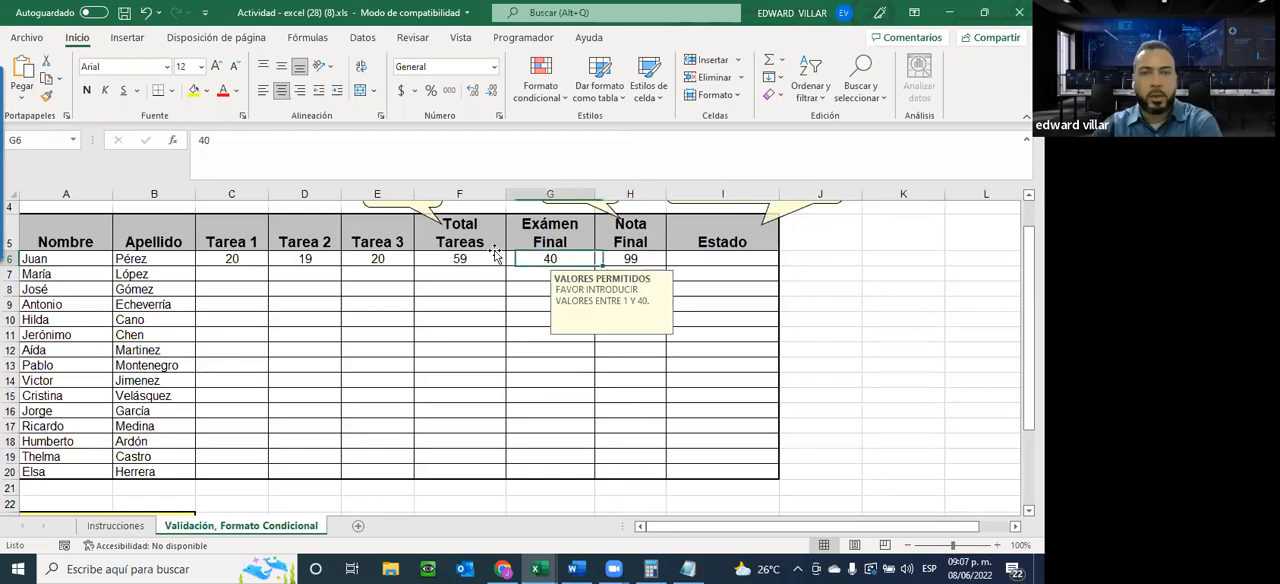
click(251, 258)
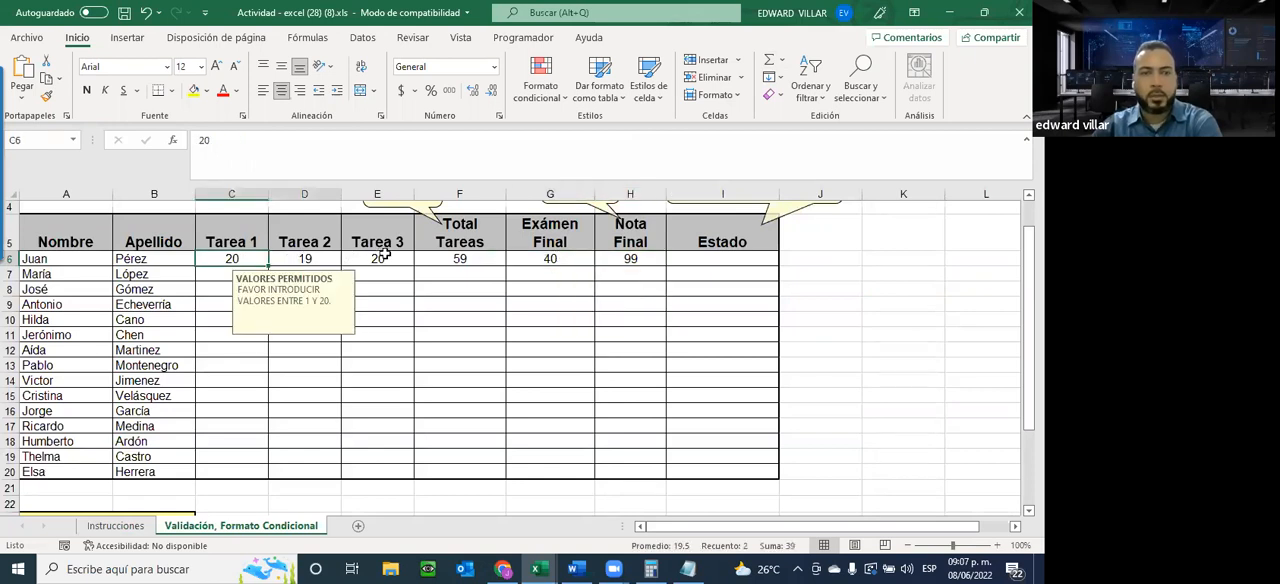
click(549, 258)
click(634, 259)
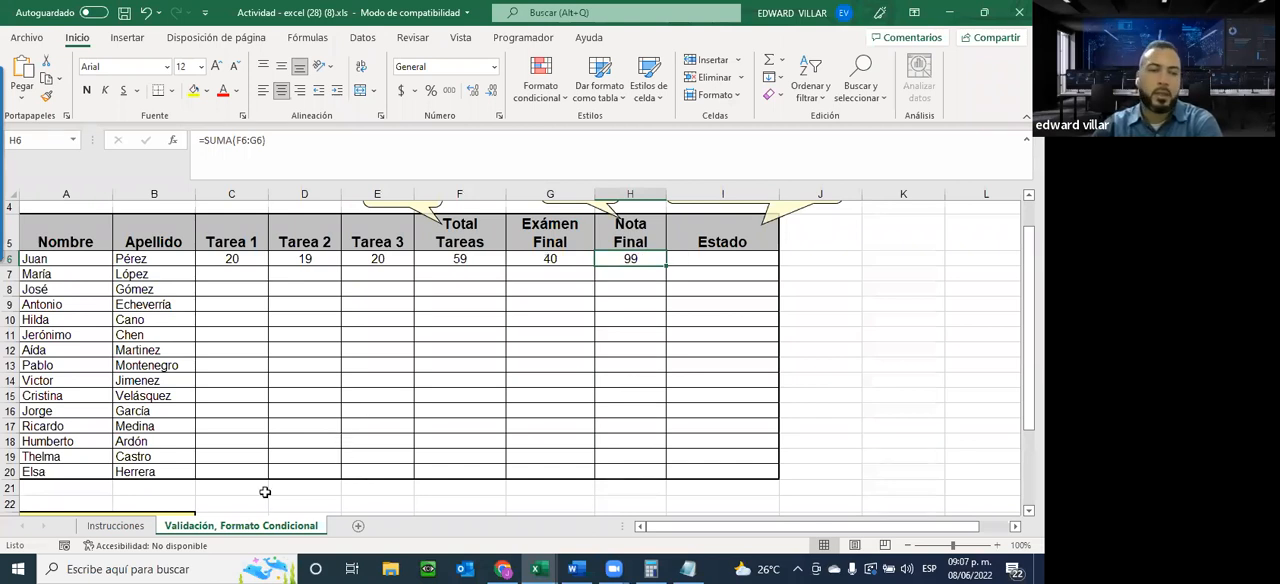
Review the Nota Final and Estado instructions on the Instrucciones sheet and the Estado criteria table in A24:B26 of the grades sheet
click(120, 518)
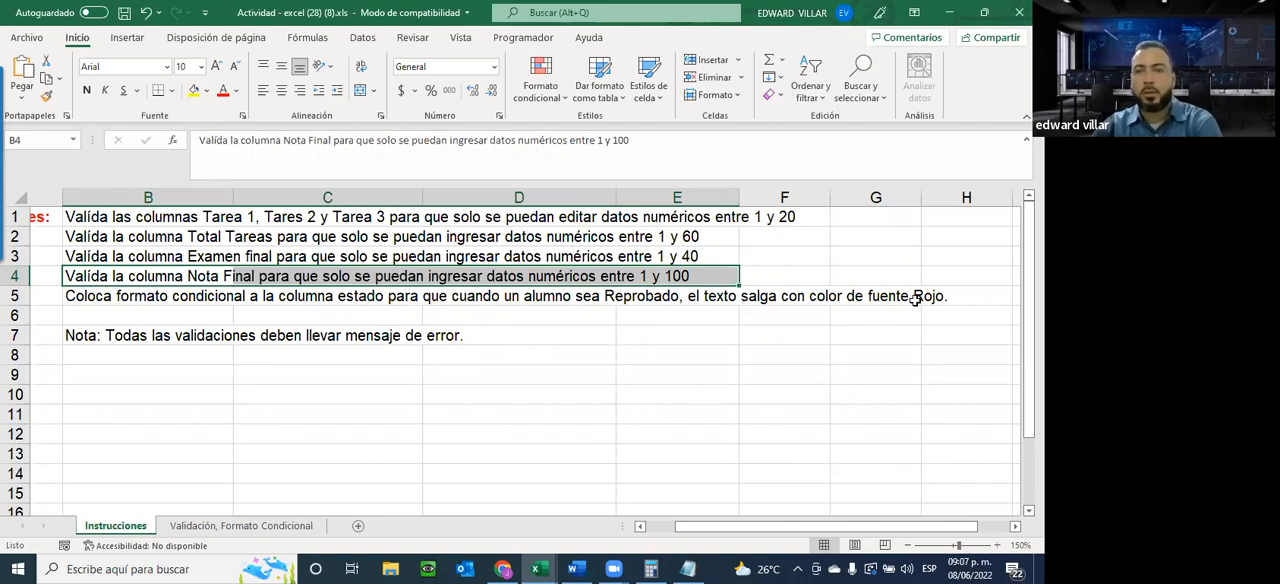
click(228, 530)
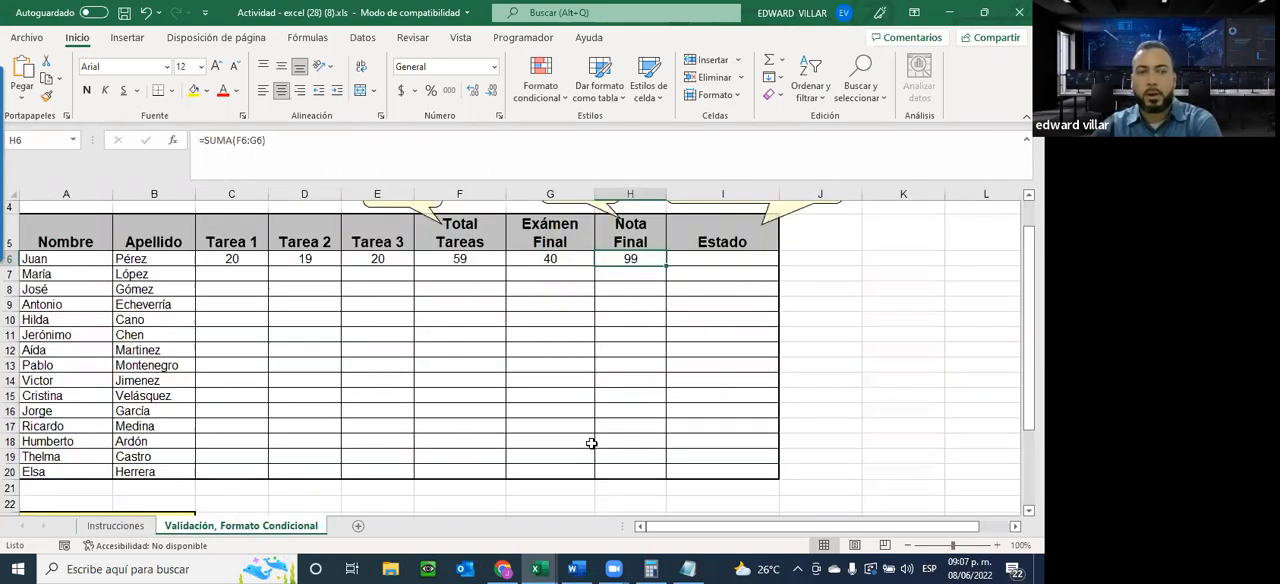
click(720, 260)
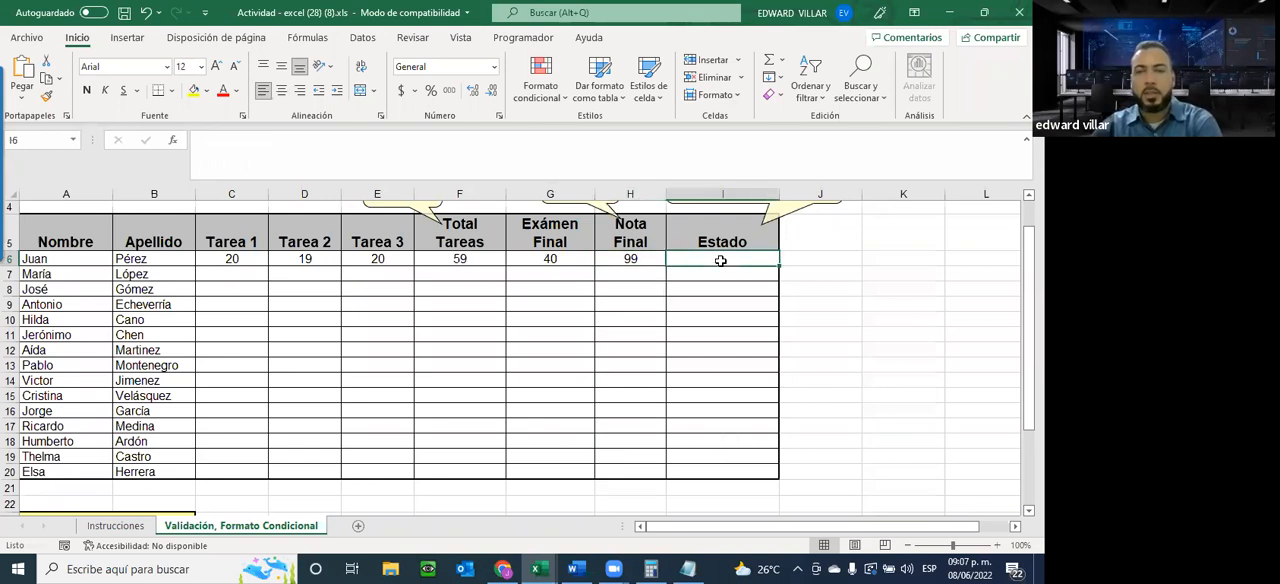
click(115, 525)
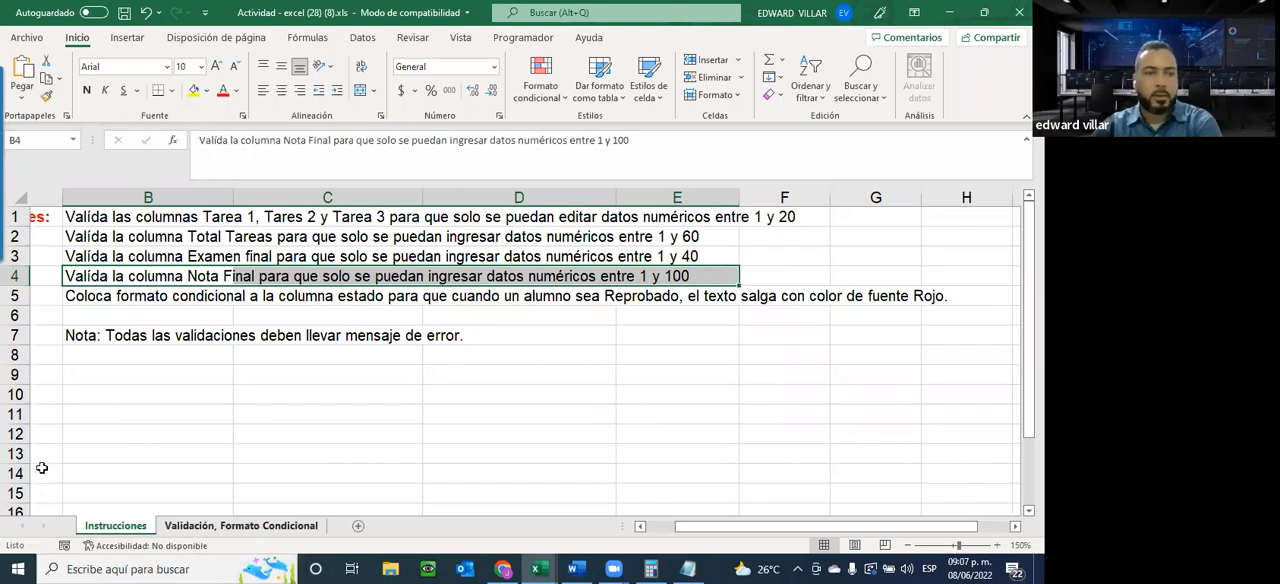
key(ctrl+Page_Down)
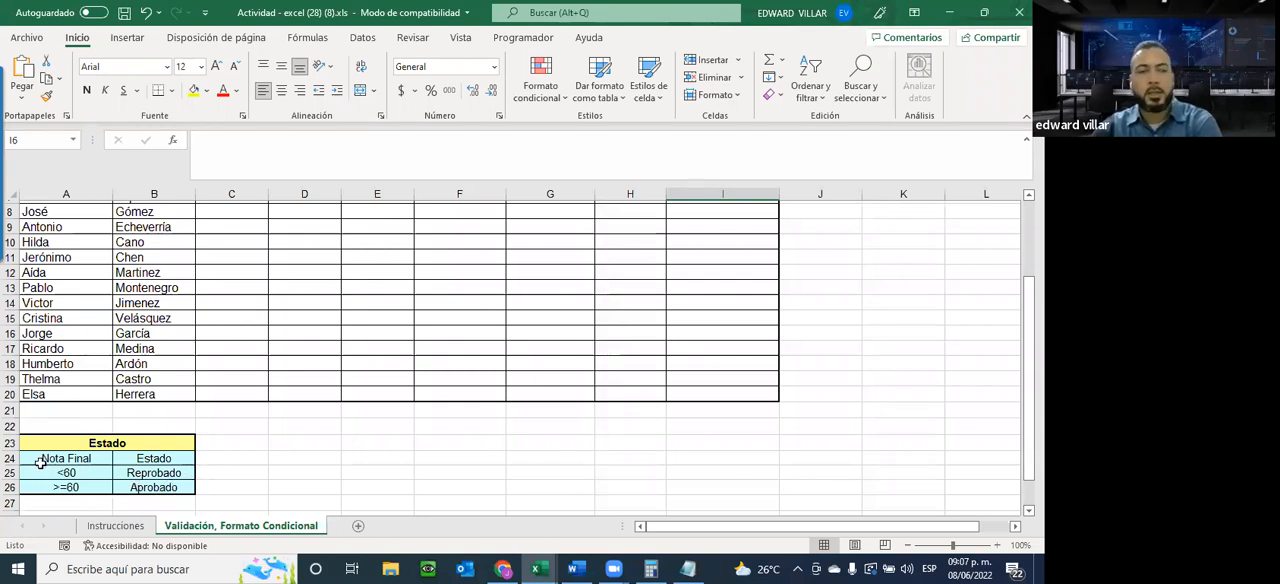
drag(37, 462, 158, 486)
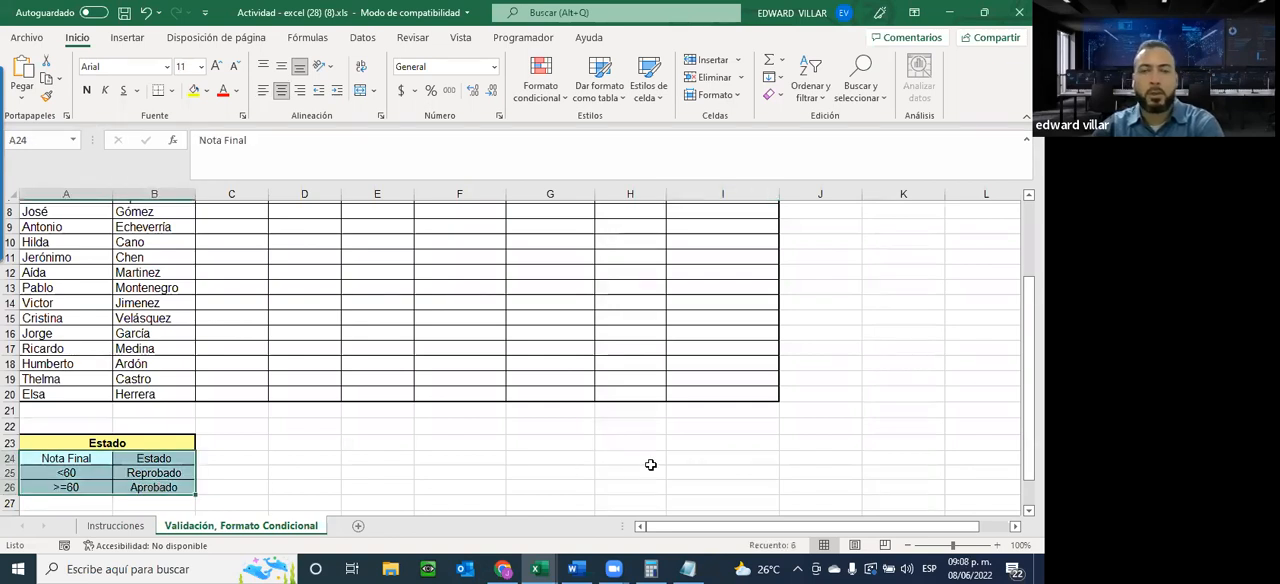
scroll(745, 443, up, 2)
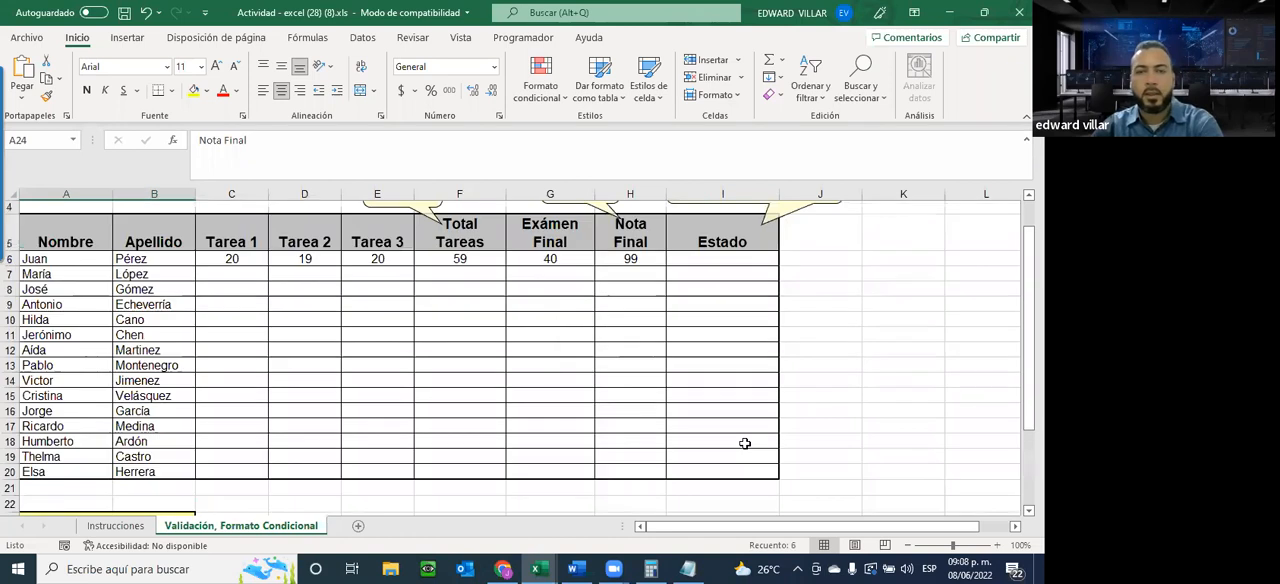
scroll(745, 443, down, 2)
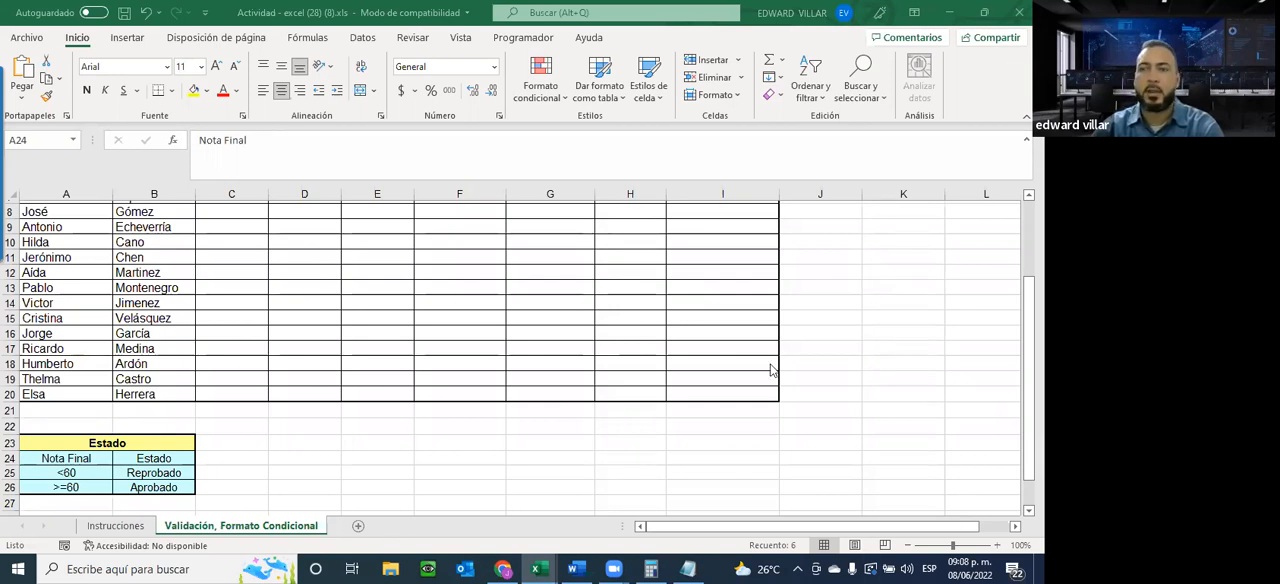
scroll(775, 372, up, 2)
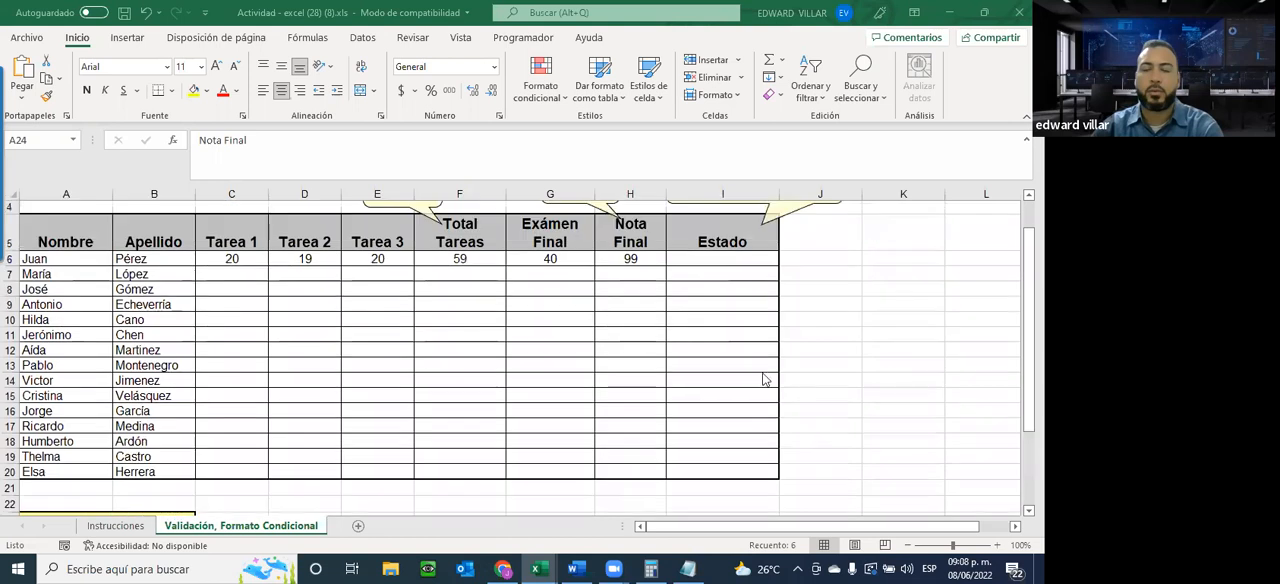
Insert the SI function in the first student's Estado cell I6 with the logical test H6>=60
click(679, 258)
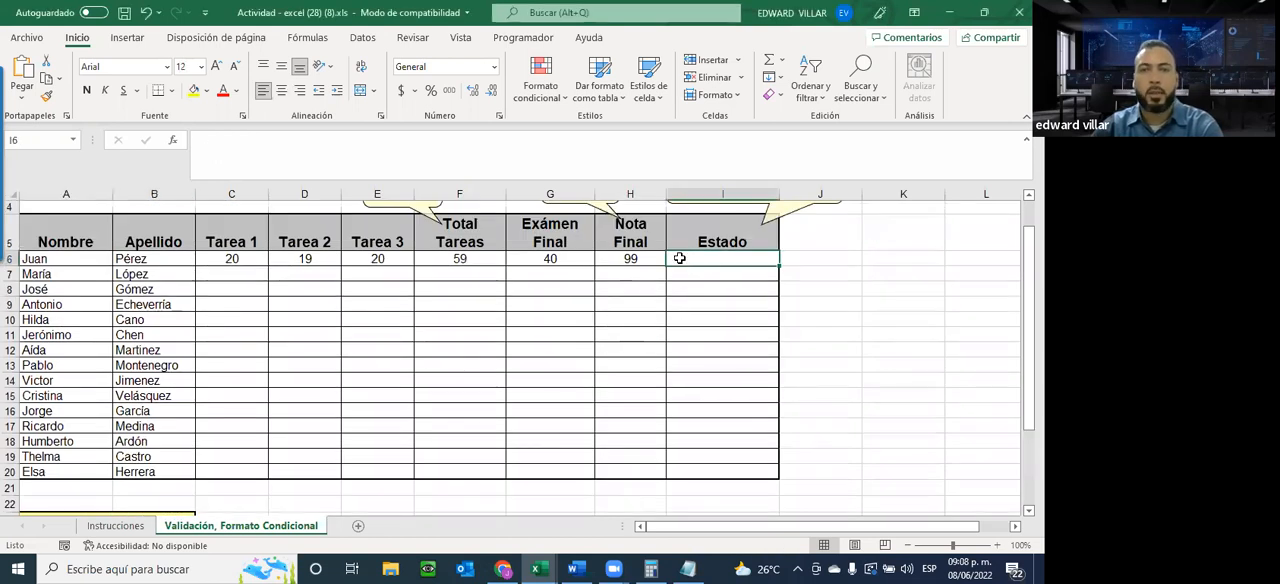
click(172, 140)
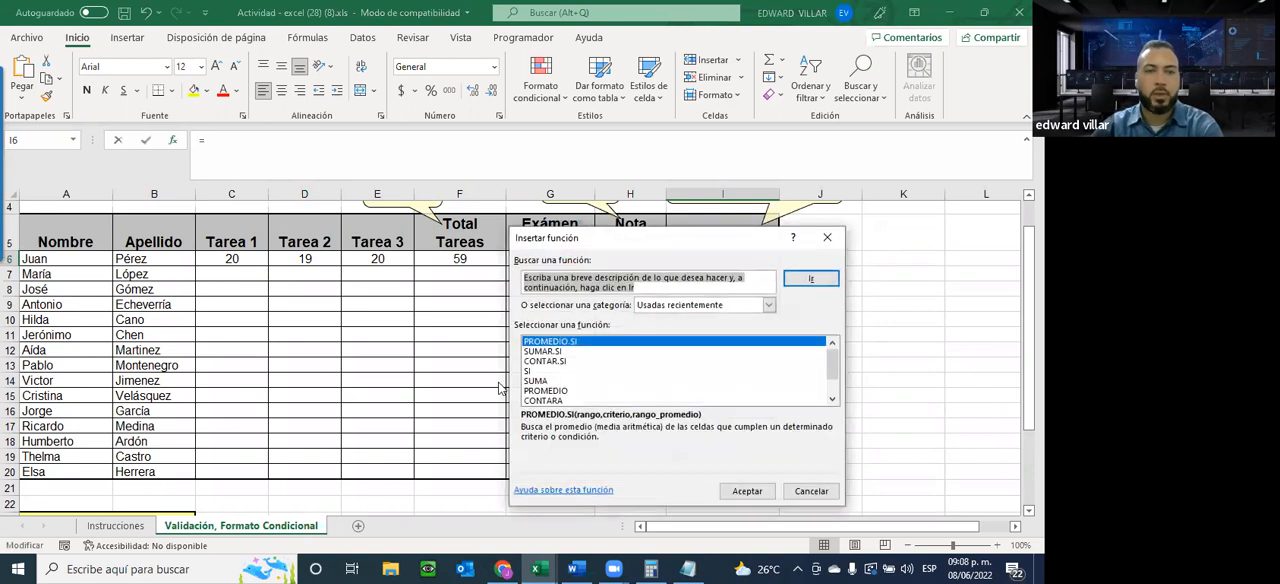
click(529, 373)
click(747, 491)
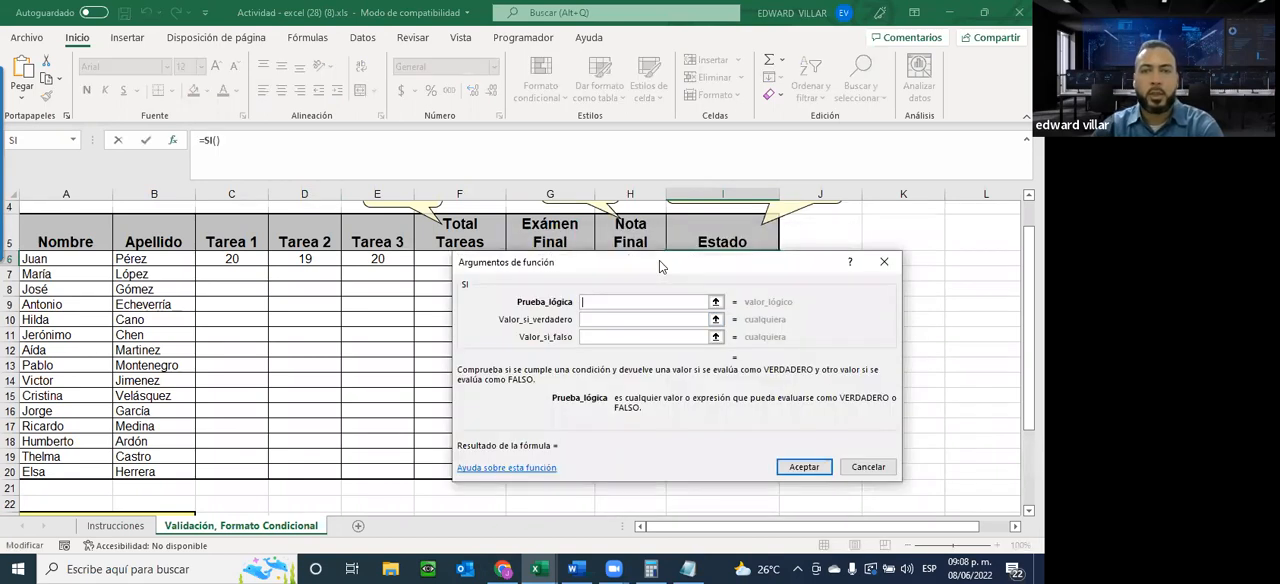
drag(659, 262, 591, 310)
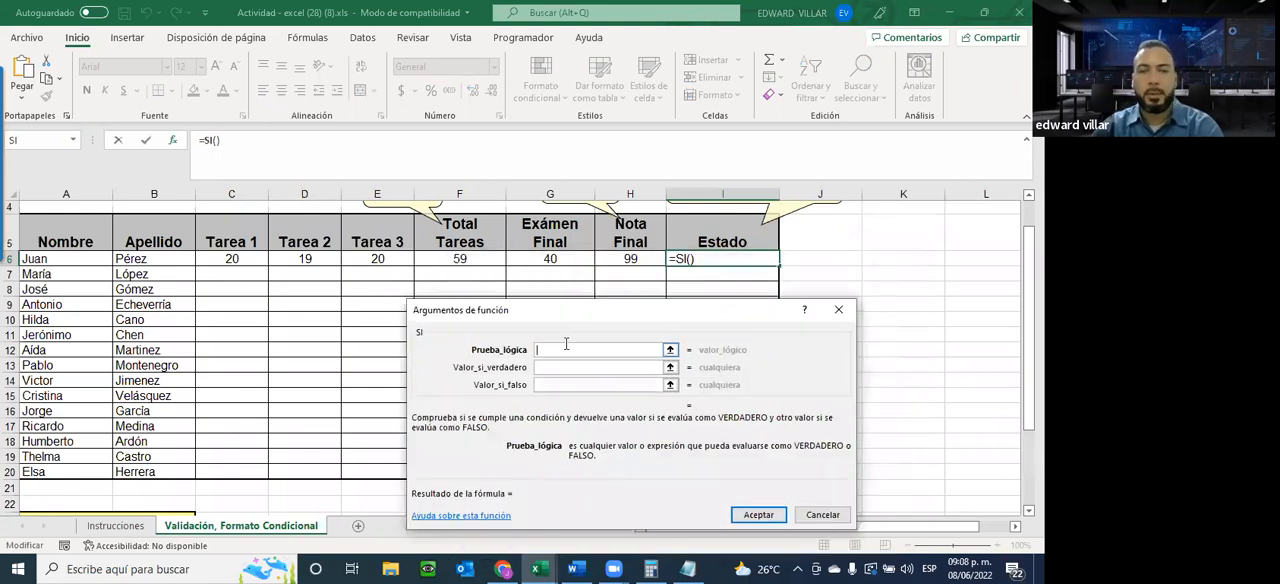
click(629, 258)
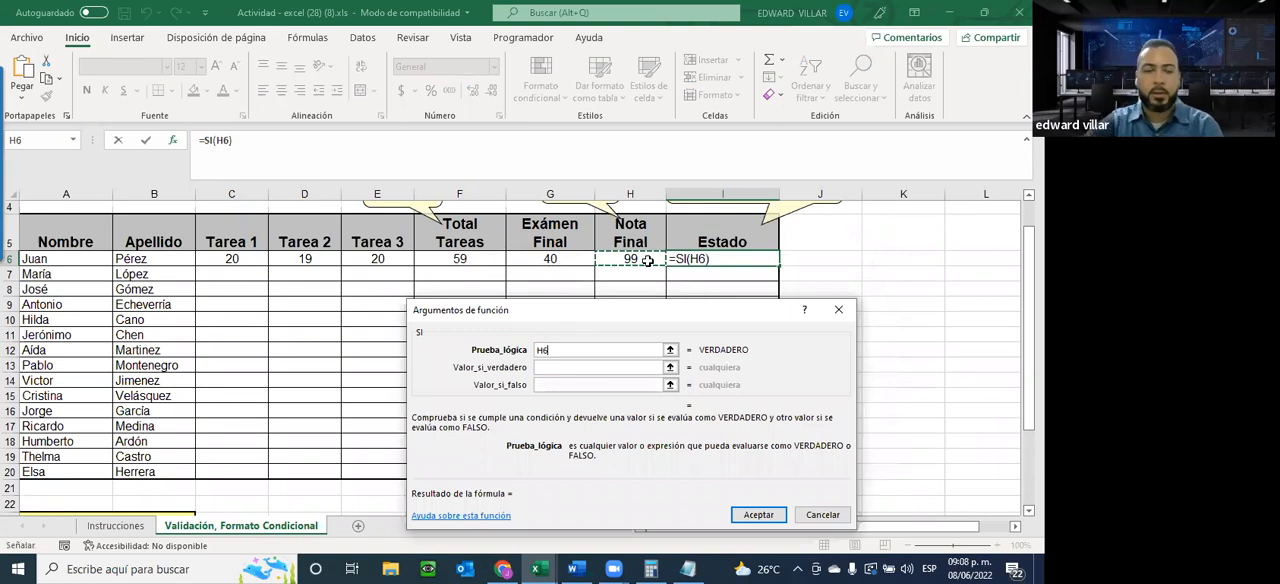
text(>)
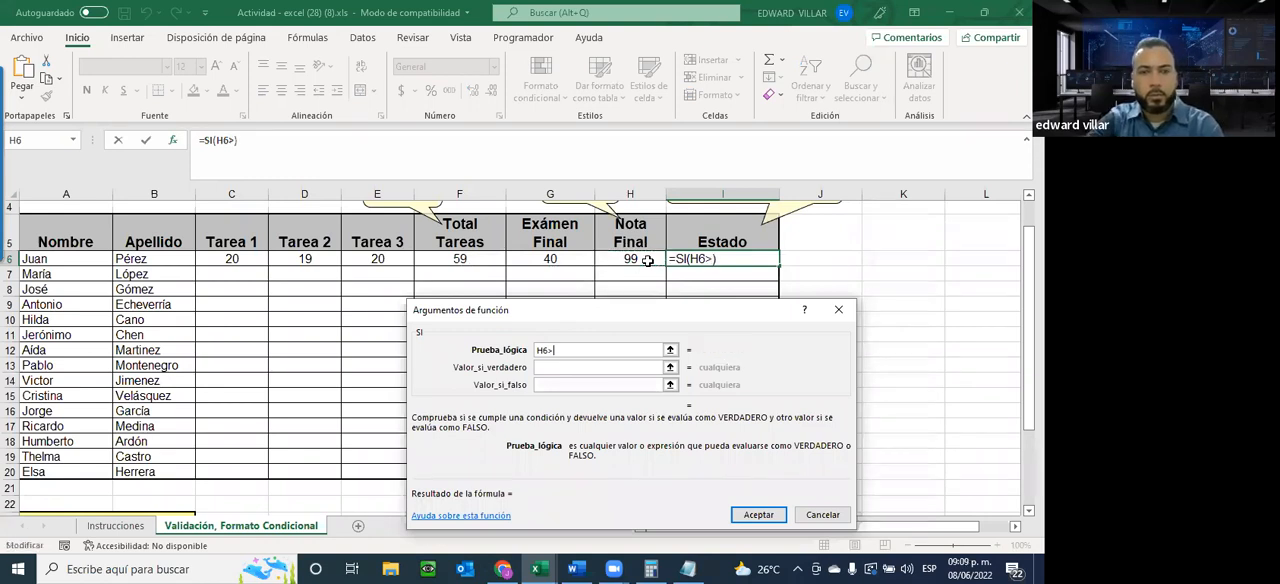
text(=60)
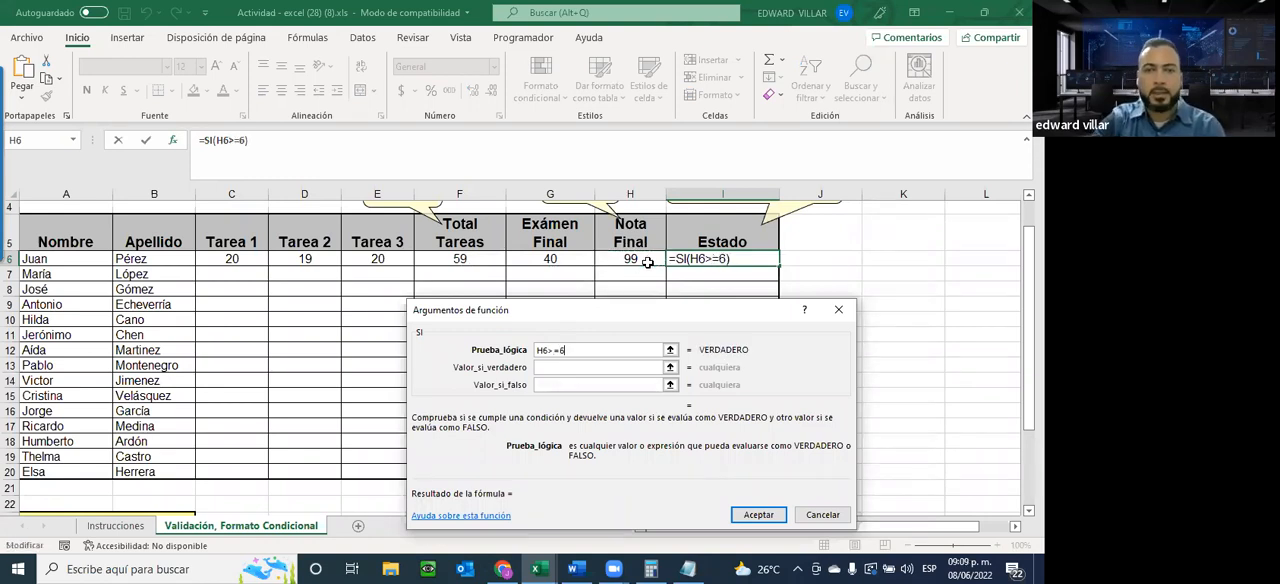
Set the SI function in I6 to return APROBADO when true and REPROBADO when false, and center the cell
click(569, 366)
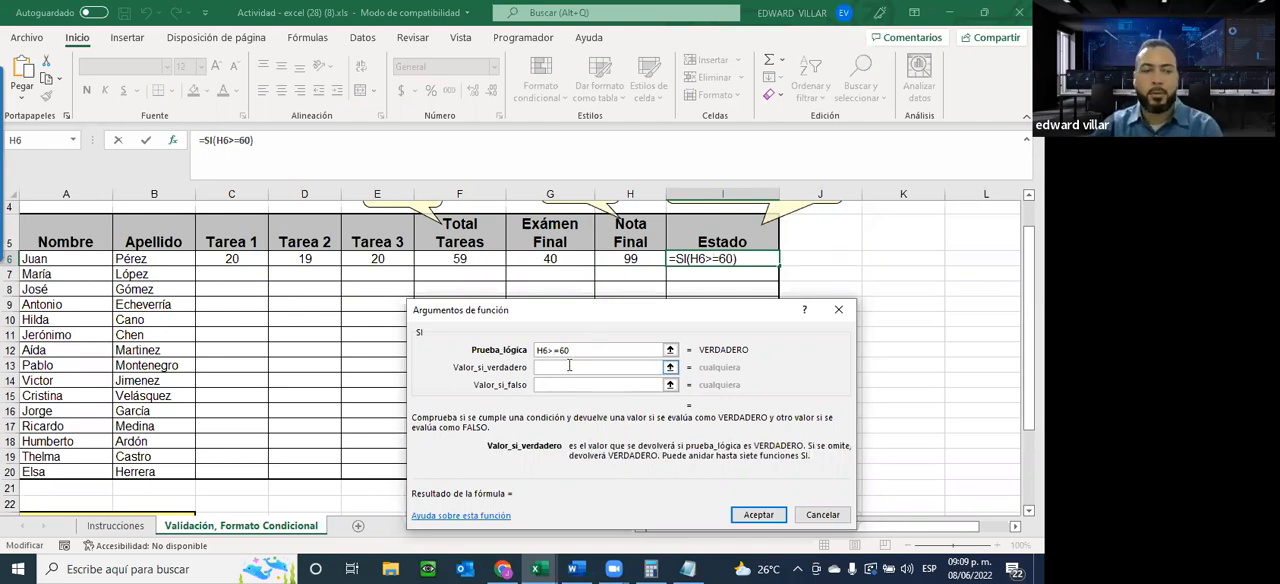
text(AP)
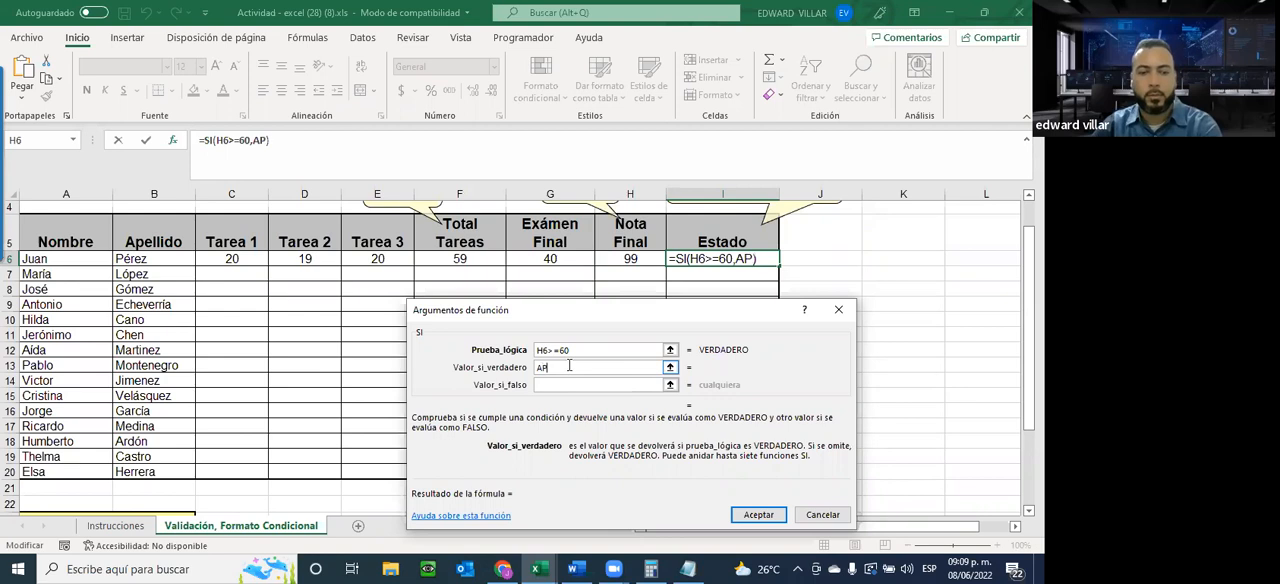
text(ROBA)
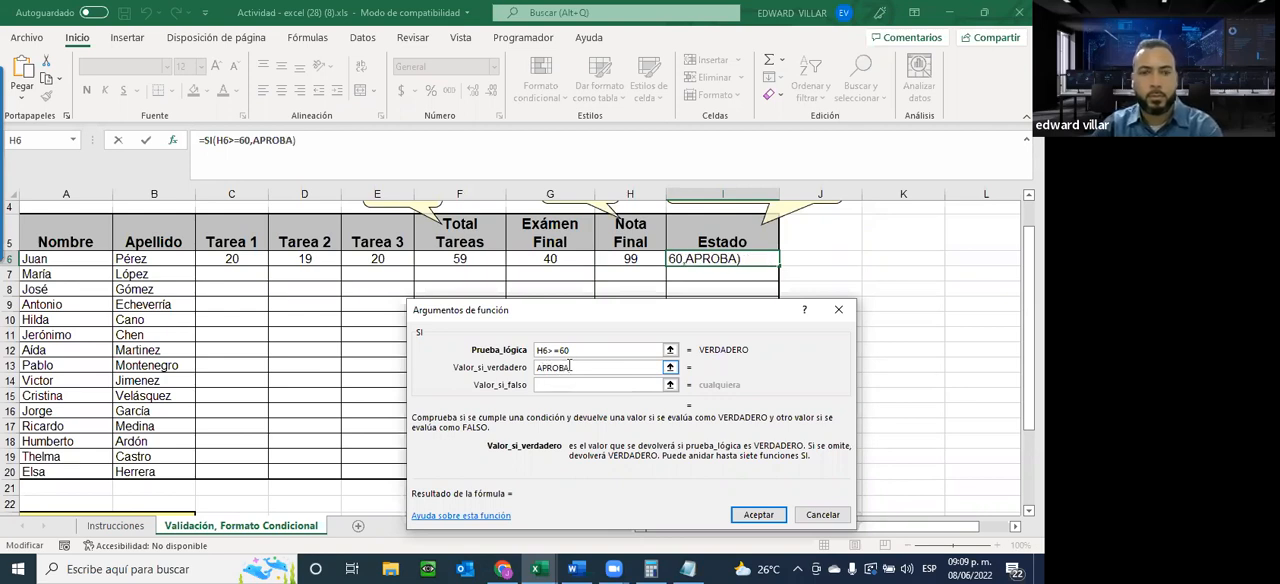
text(DO)
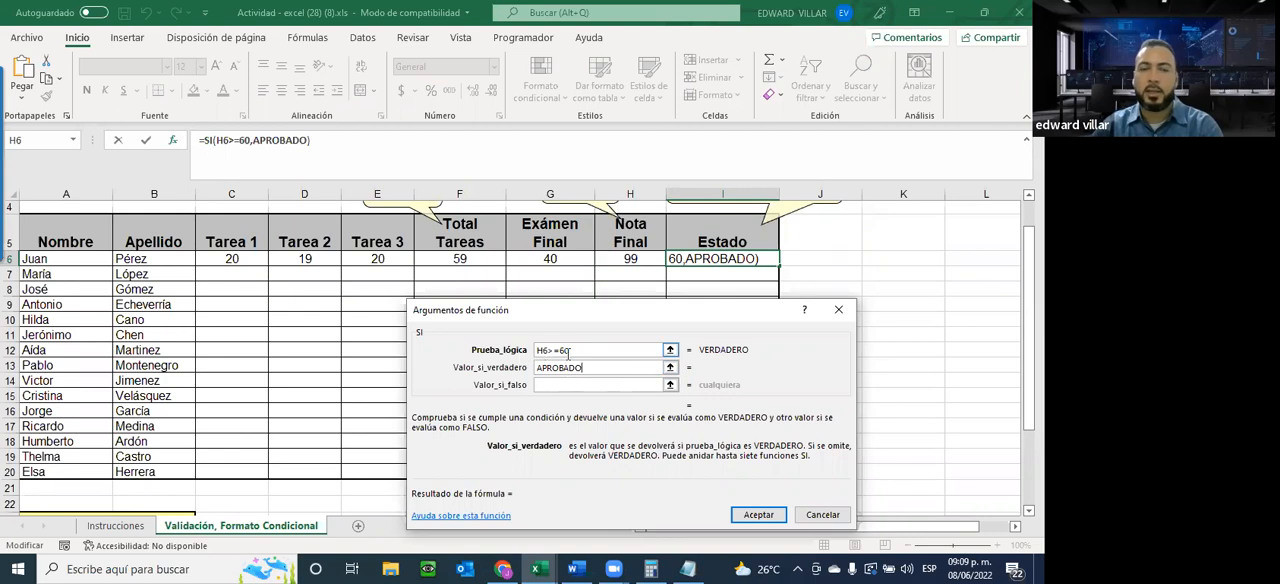
click(553, 387)
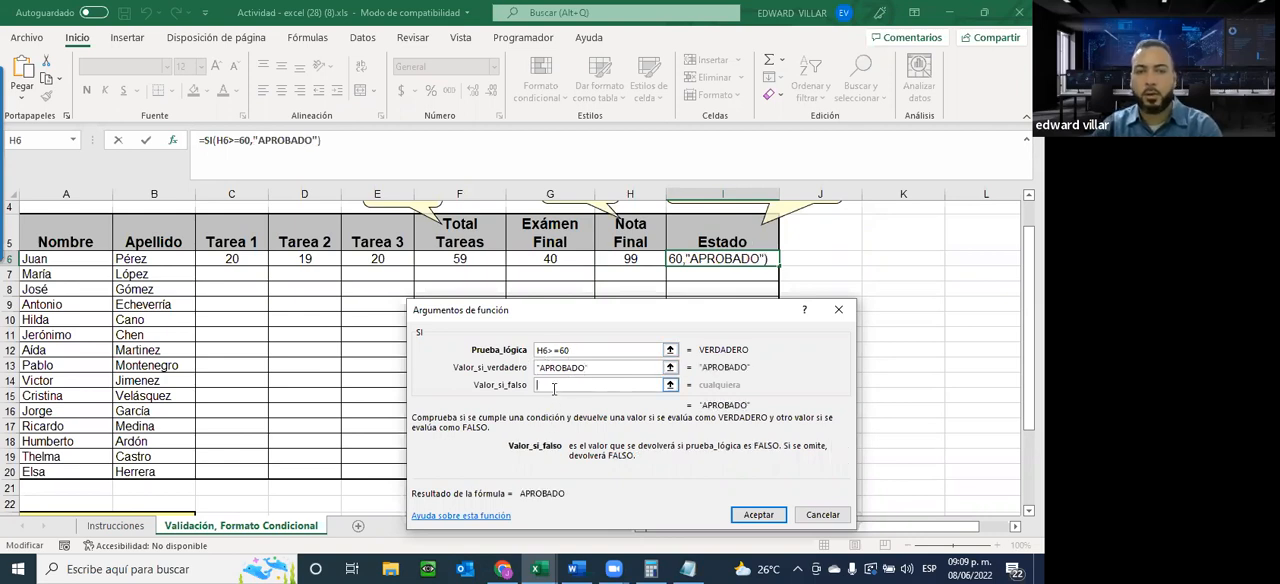
text(REP)
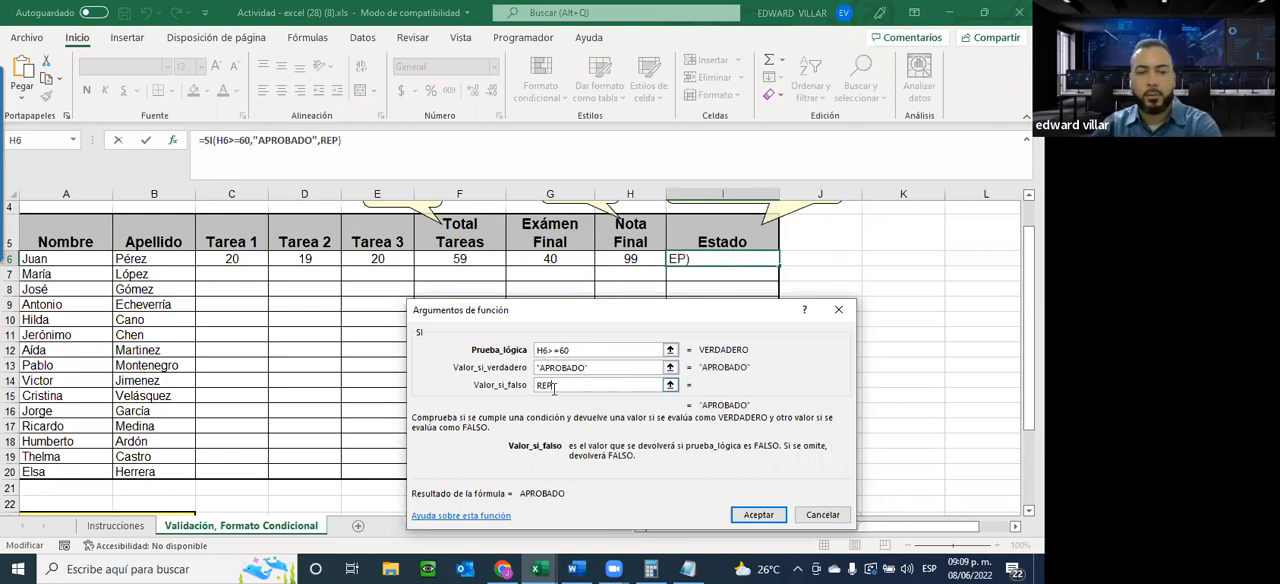
text(ROBADO)
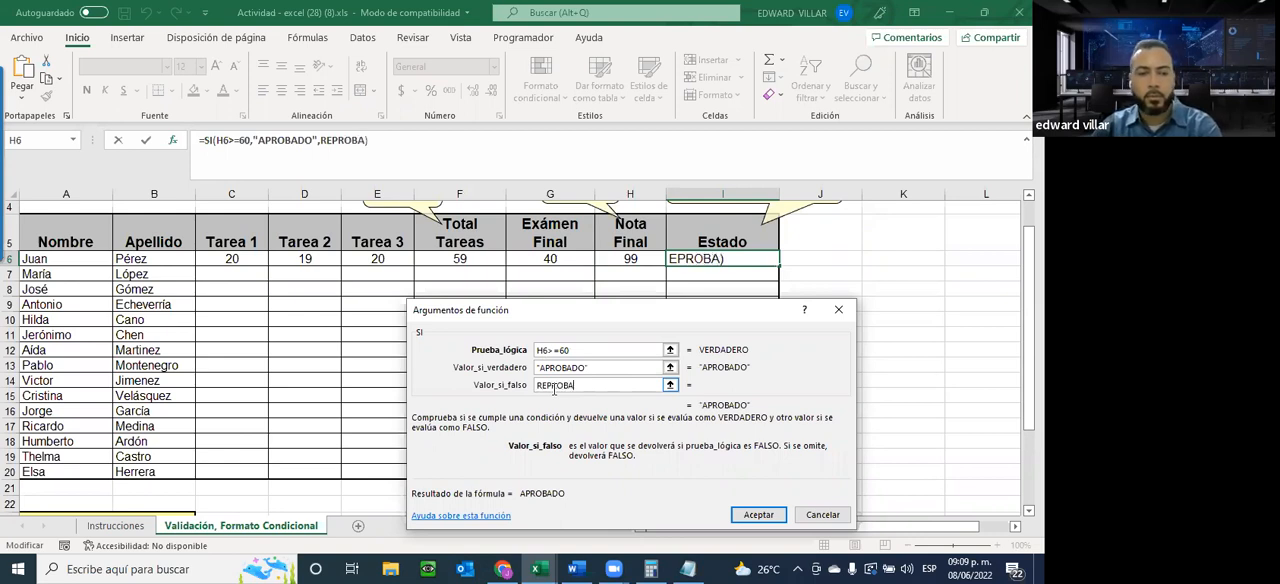
click(759, 512)
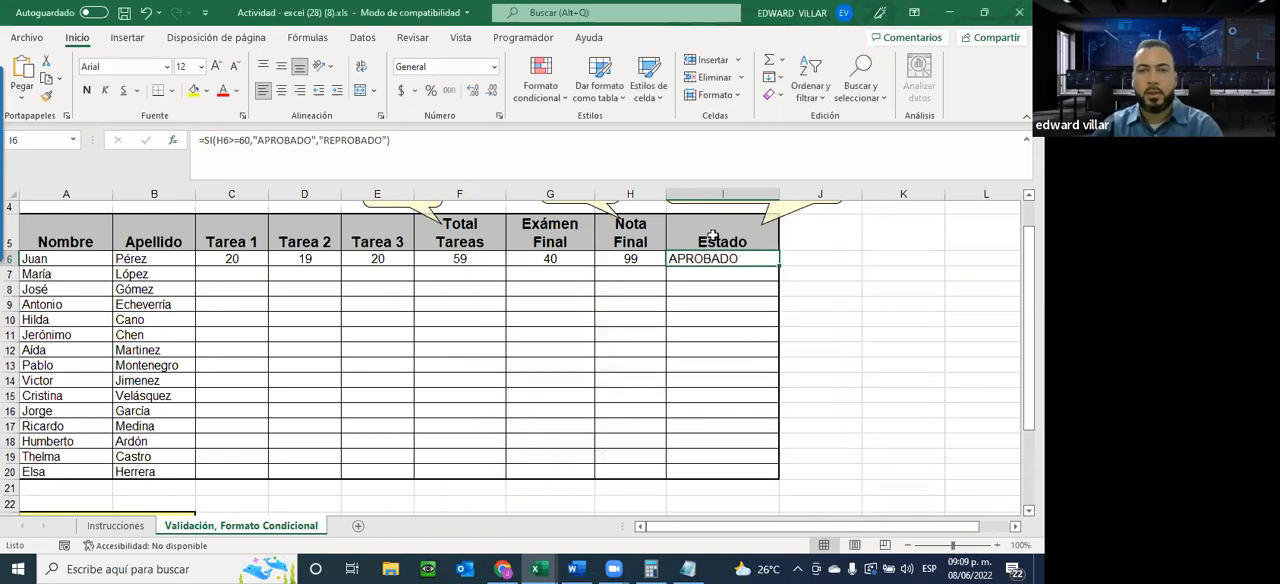
click(281, 90)
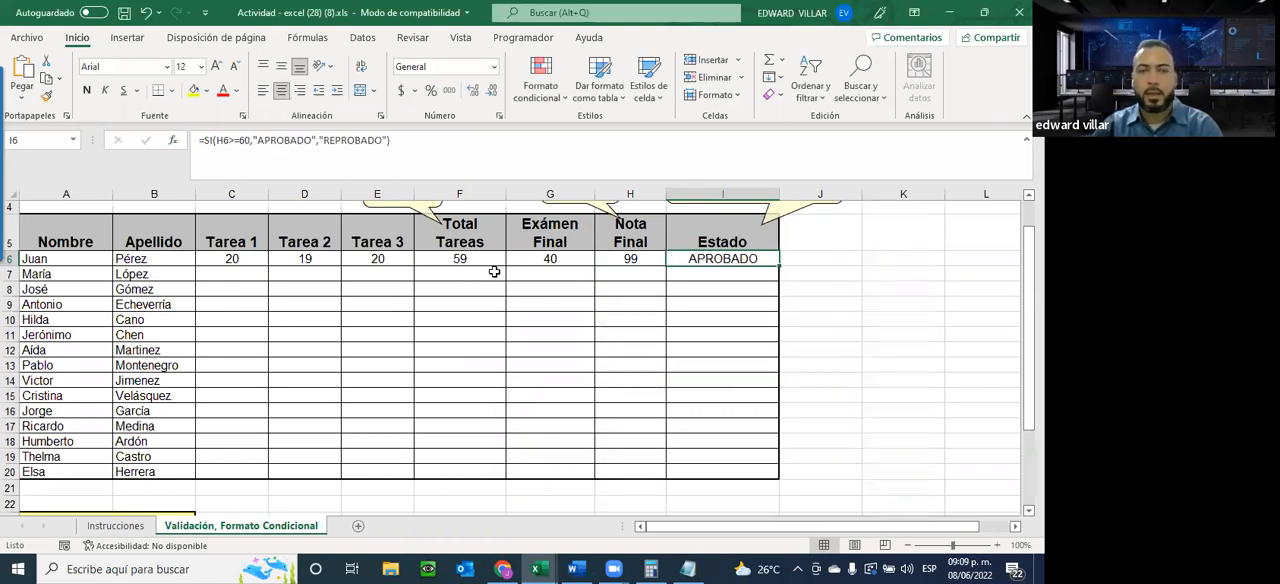
Test the Estado formula by entering 1 as Exámen Final in G6 and 18 as Tarea 2 in D6
click(549, 260)
text(1)
key(Return)
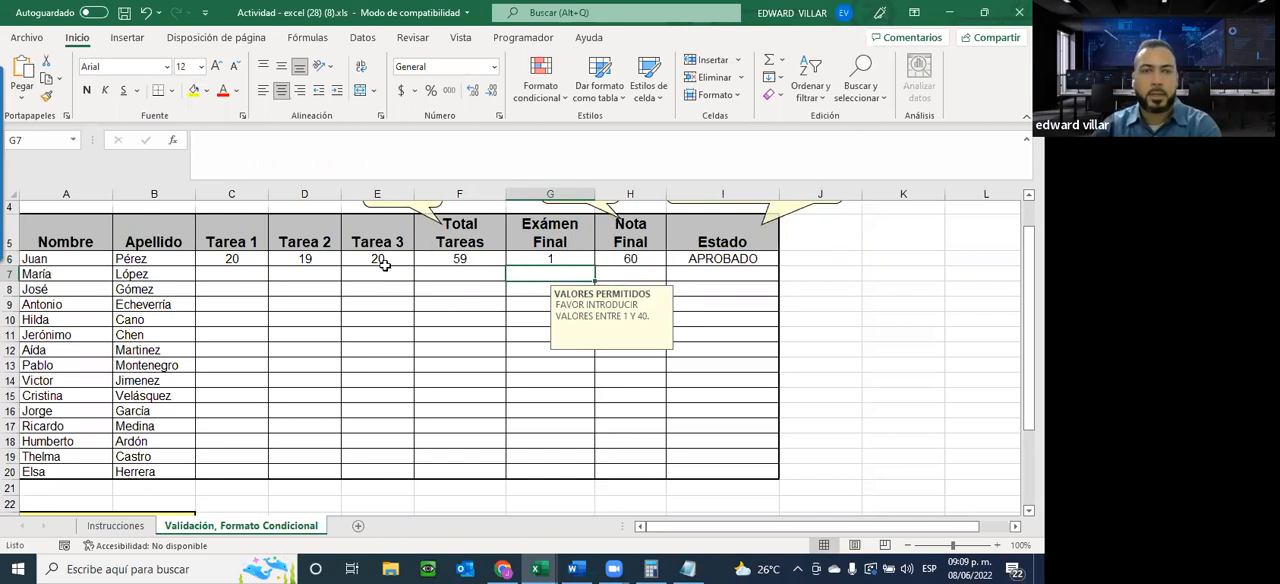
click(305, 257)
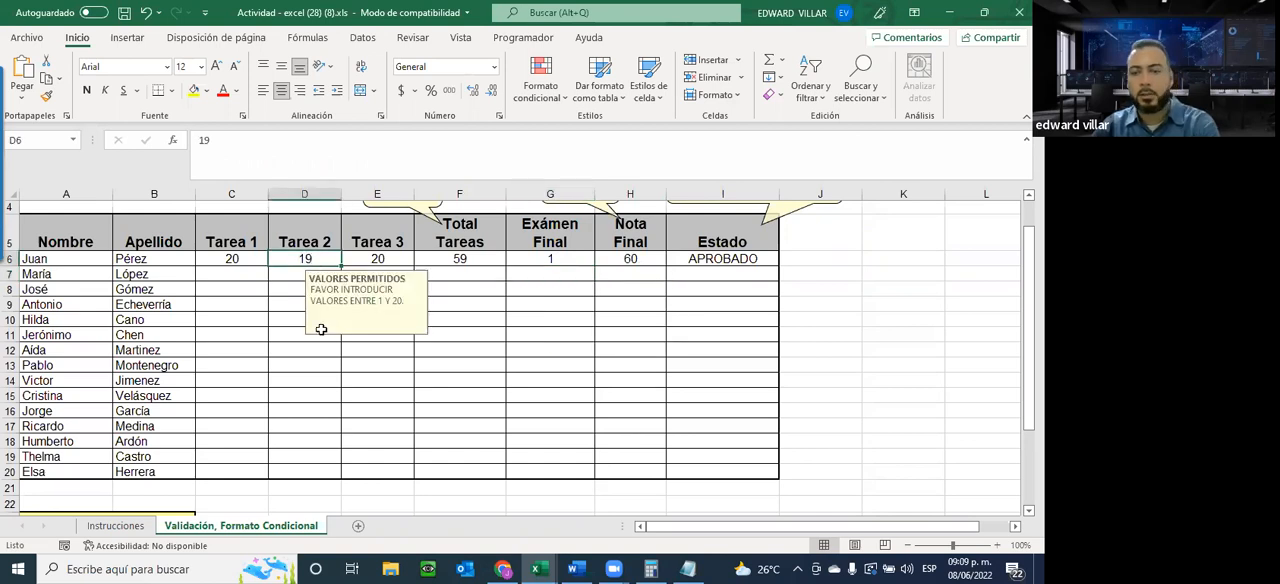
text(18)
key(Return)
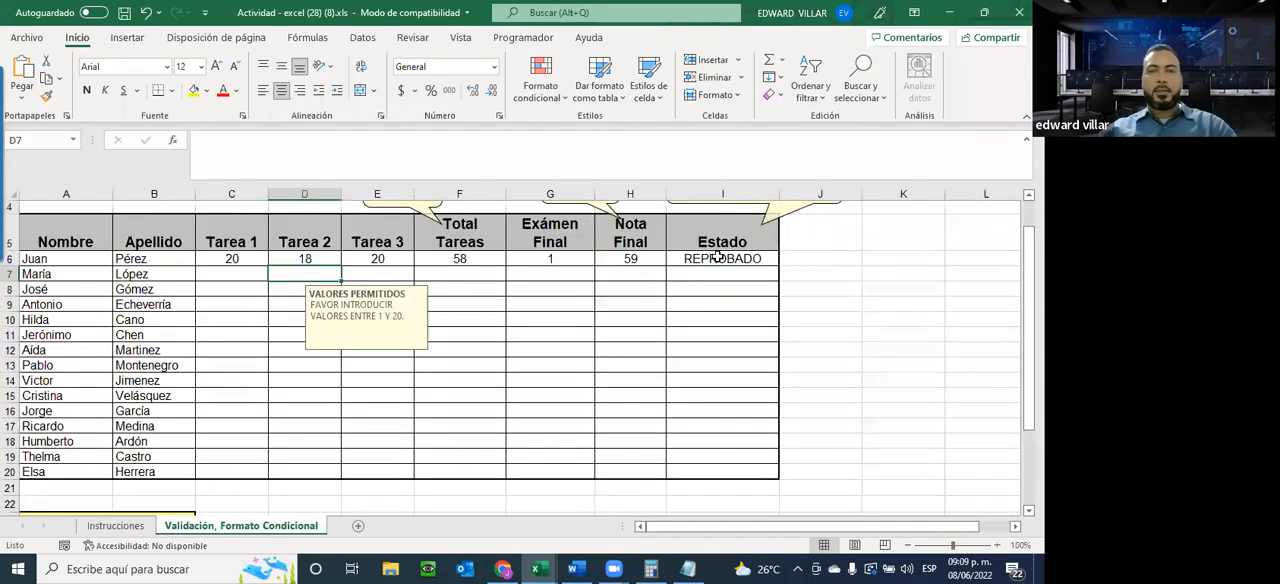
Start a new conditional formatting rule on the Estado cells I6:I20 for cells whose specific text contains APROBADO
drag(764, 384, 763, 469)
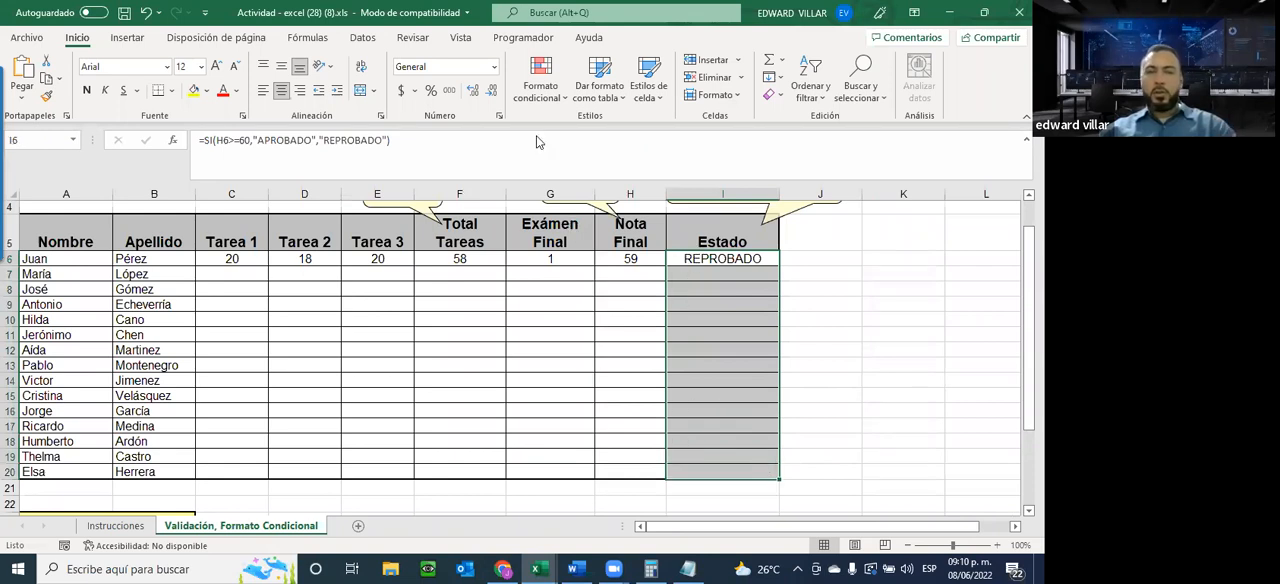
click(553, 90)
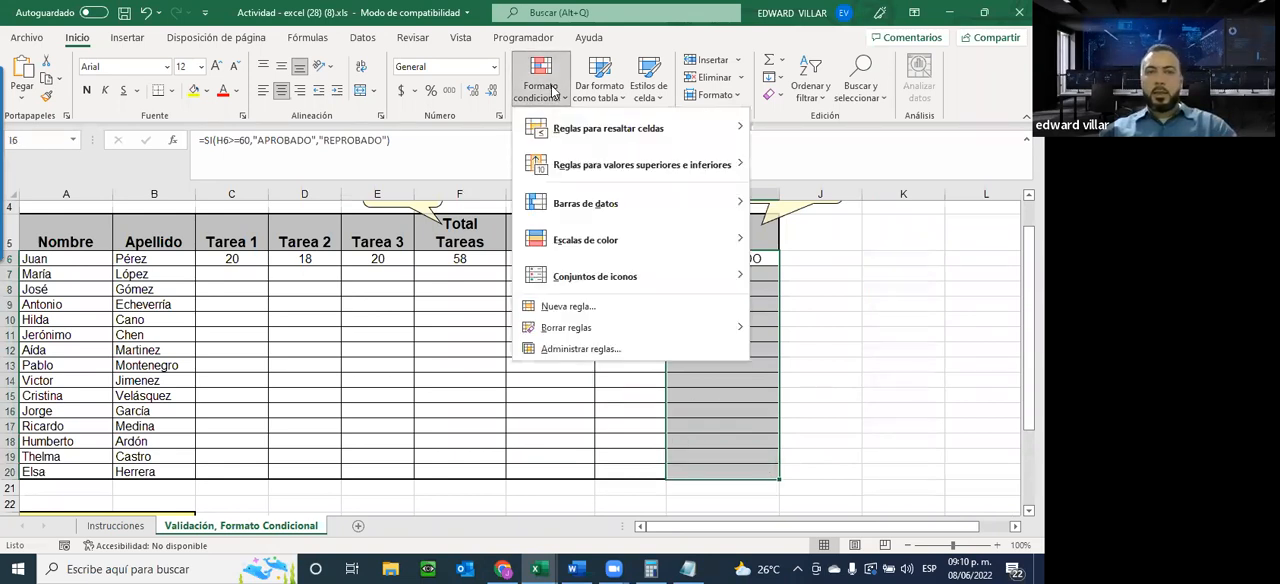
click(559, 307)
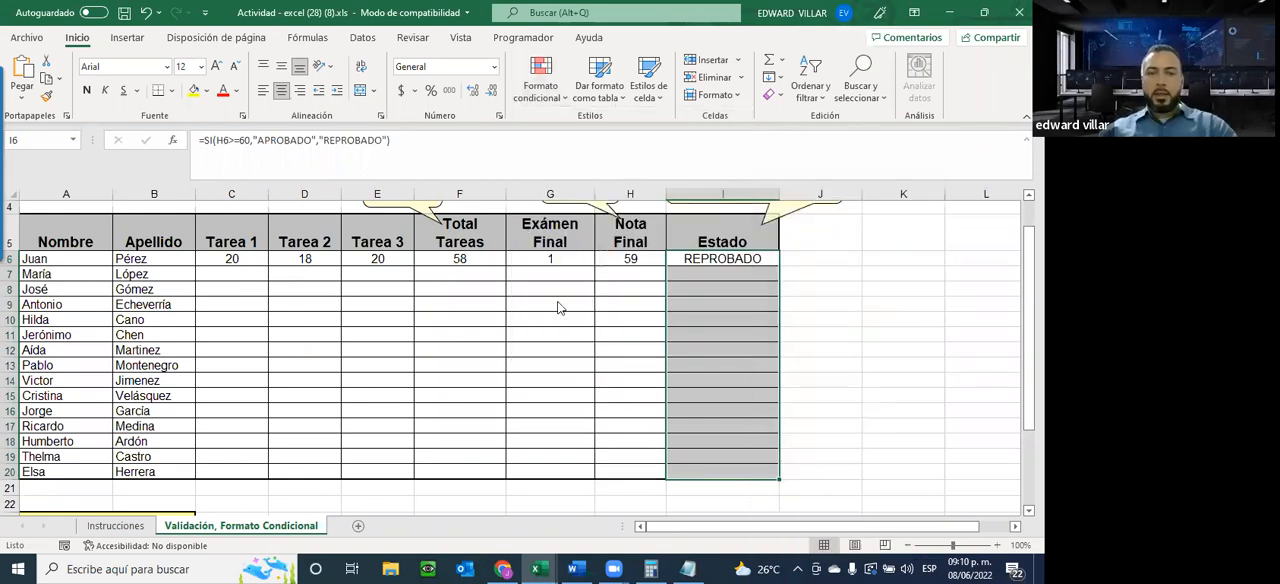
click(572, 306)
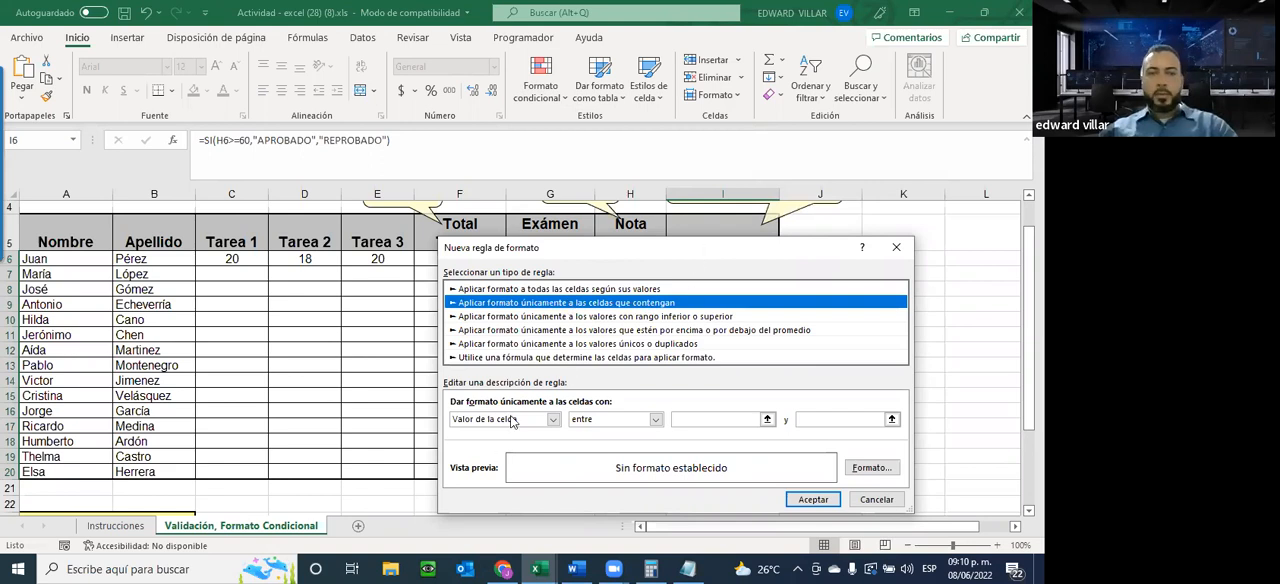
click(552, 419)
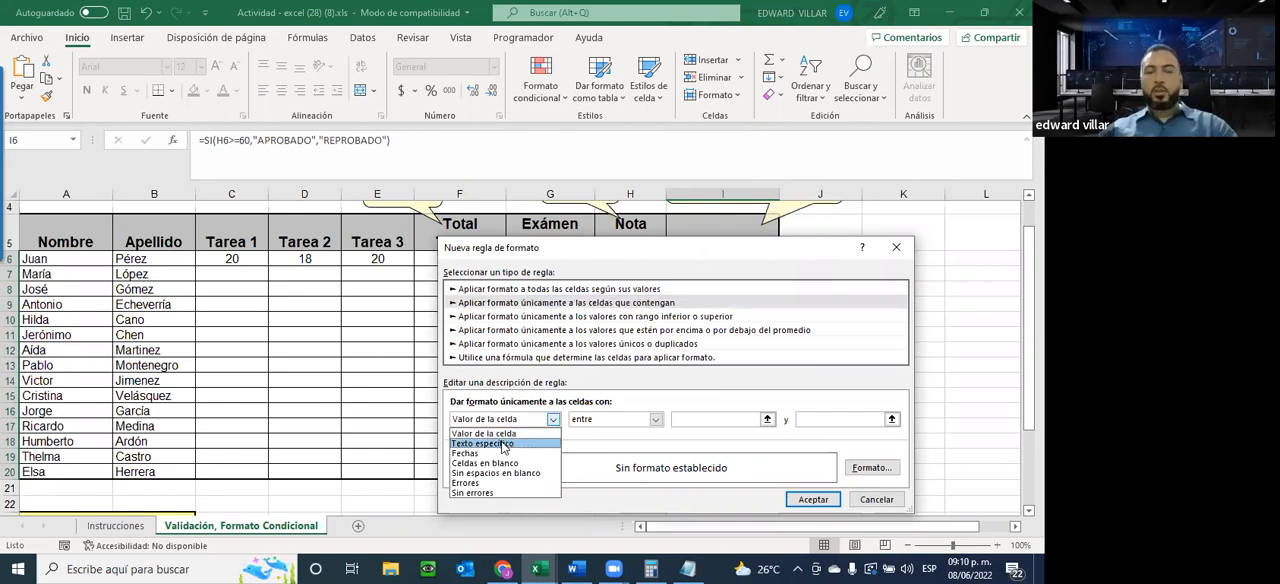
click(502, 444)
drag(612, 251, 593, 305)
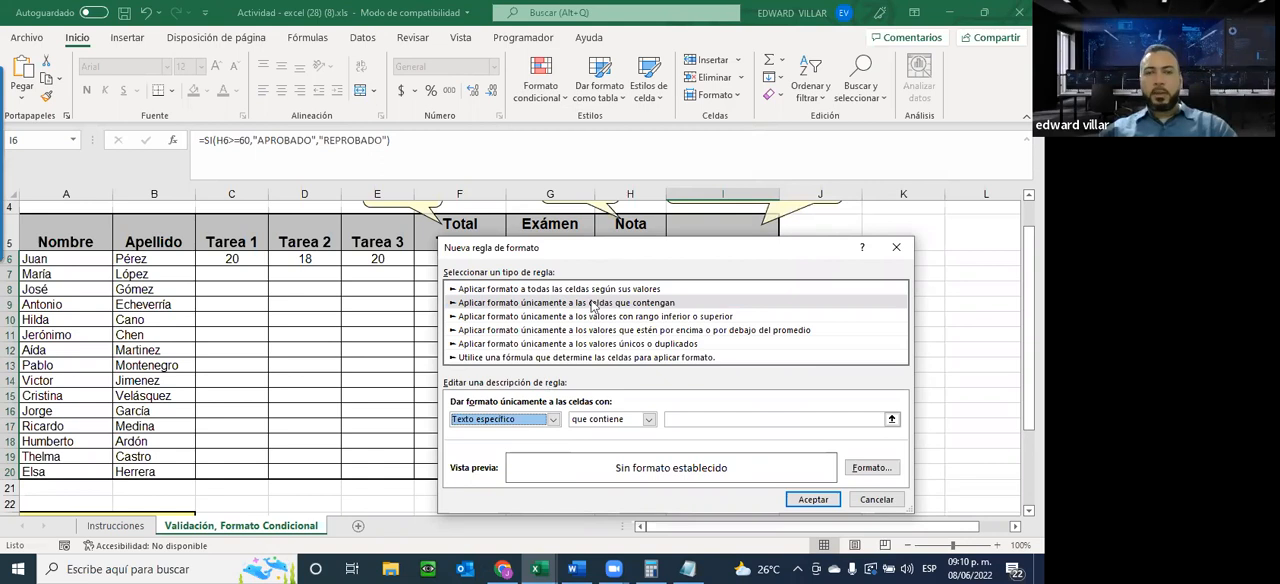
click(630, 474)
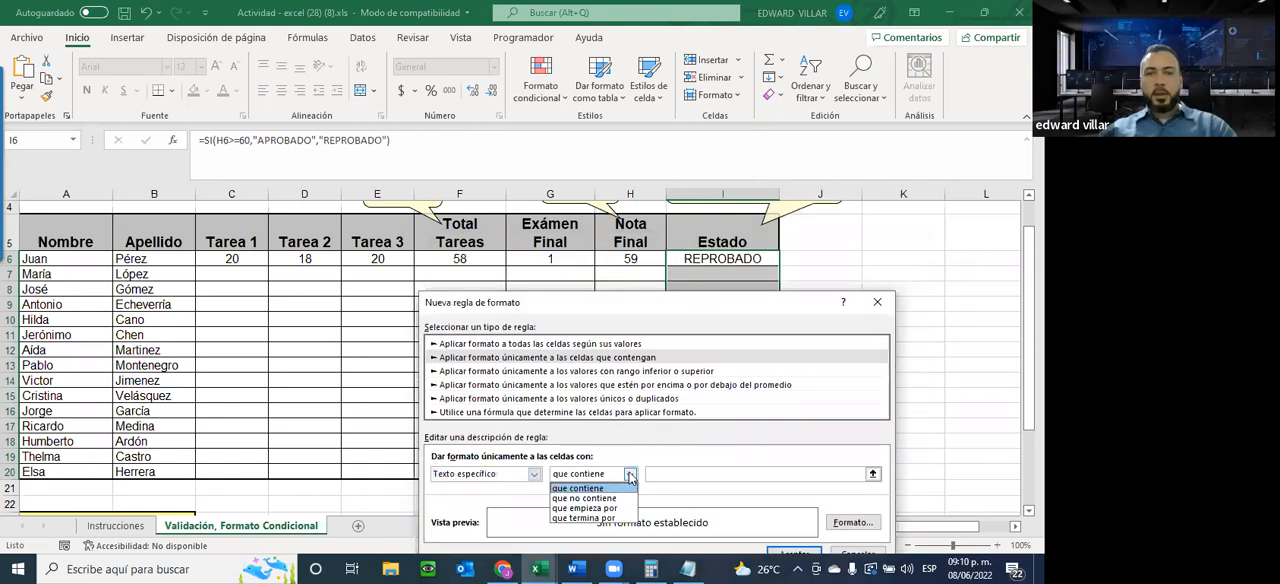
click(630, 476)
click(659, 473)
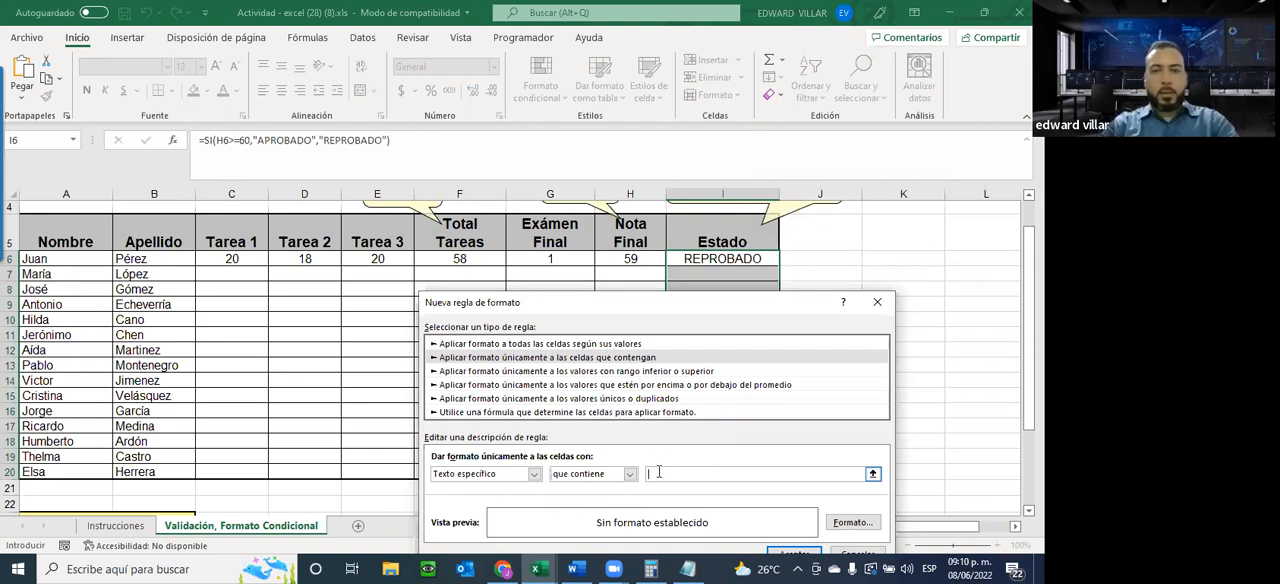
text(APROBADO)
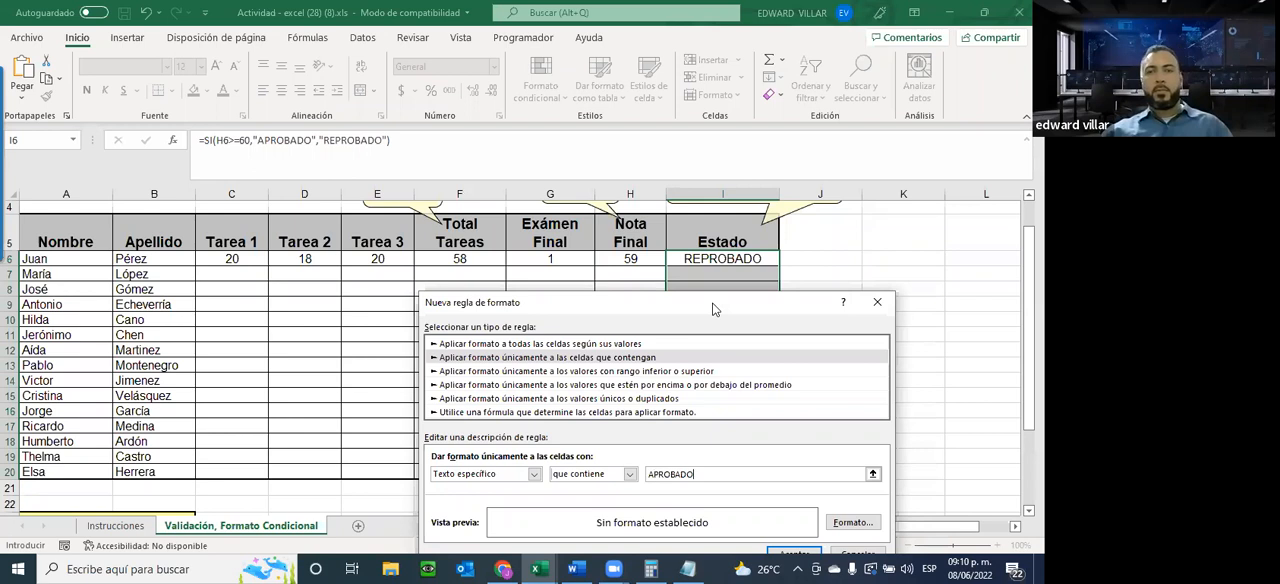
drag(745, 302, 554, 233)
Format the APROBADO rule with bold green text on a black fill and apply it
click(655, 455)
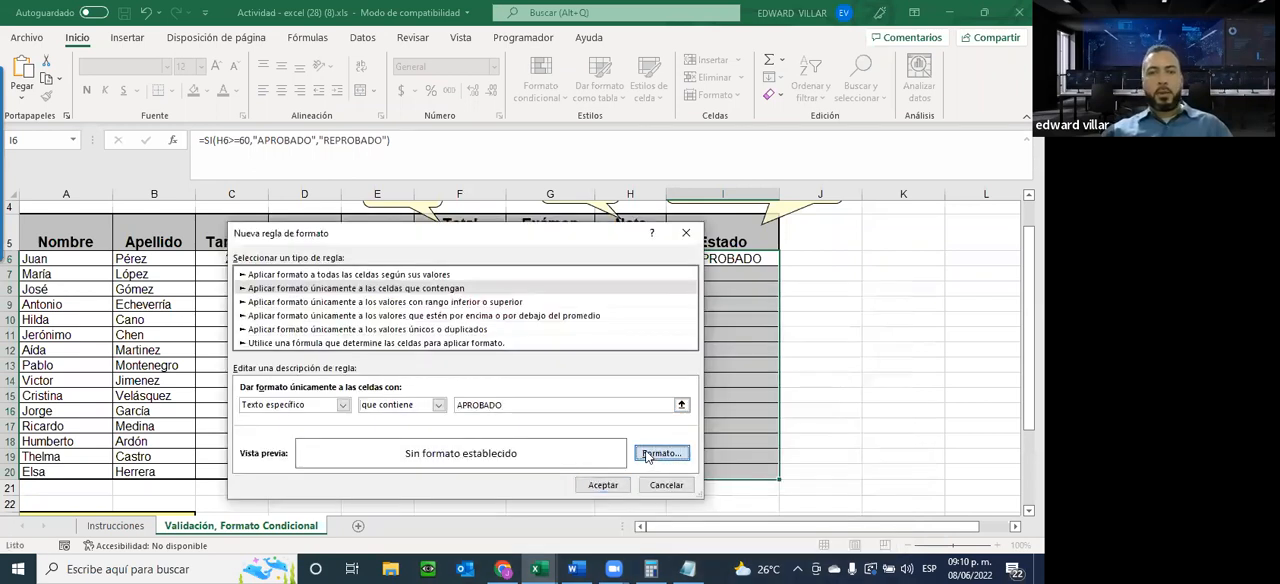
click(660, 260)
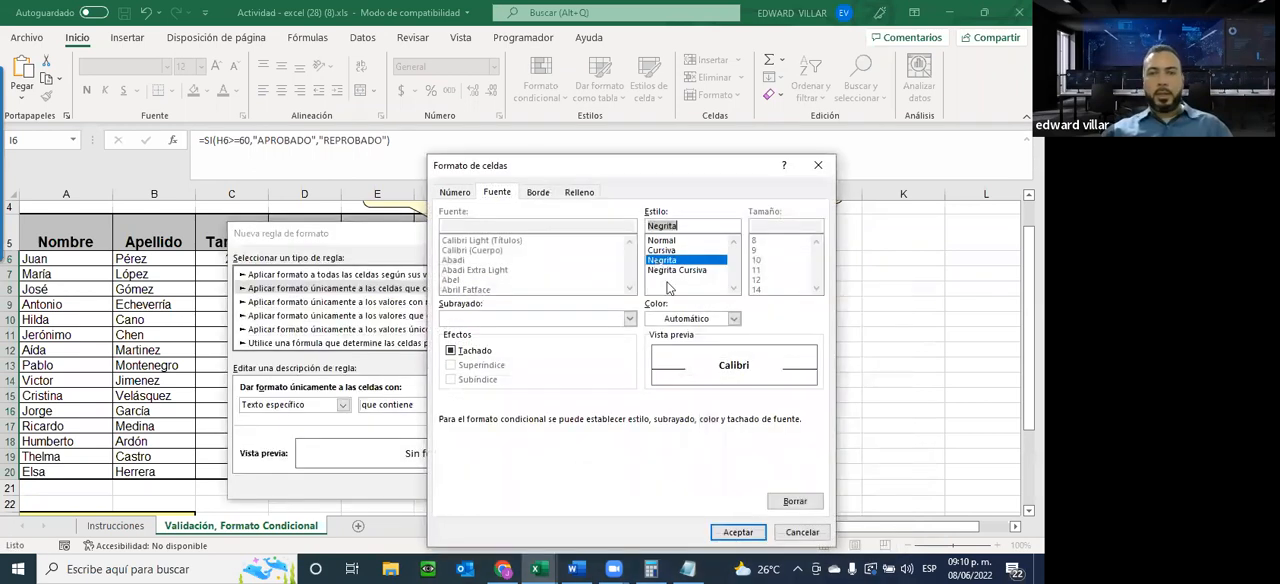
click(688, 320)
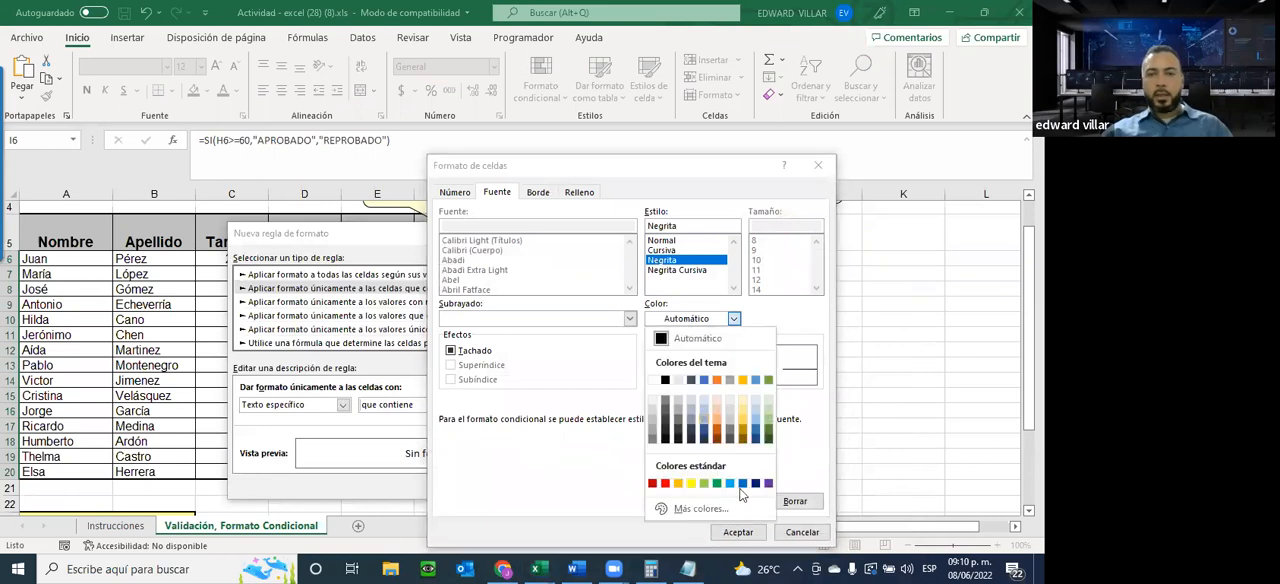
click(716, 484)
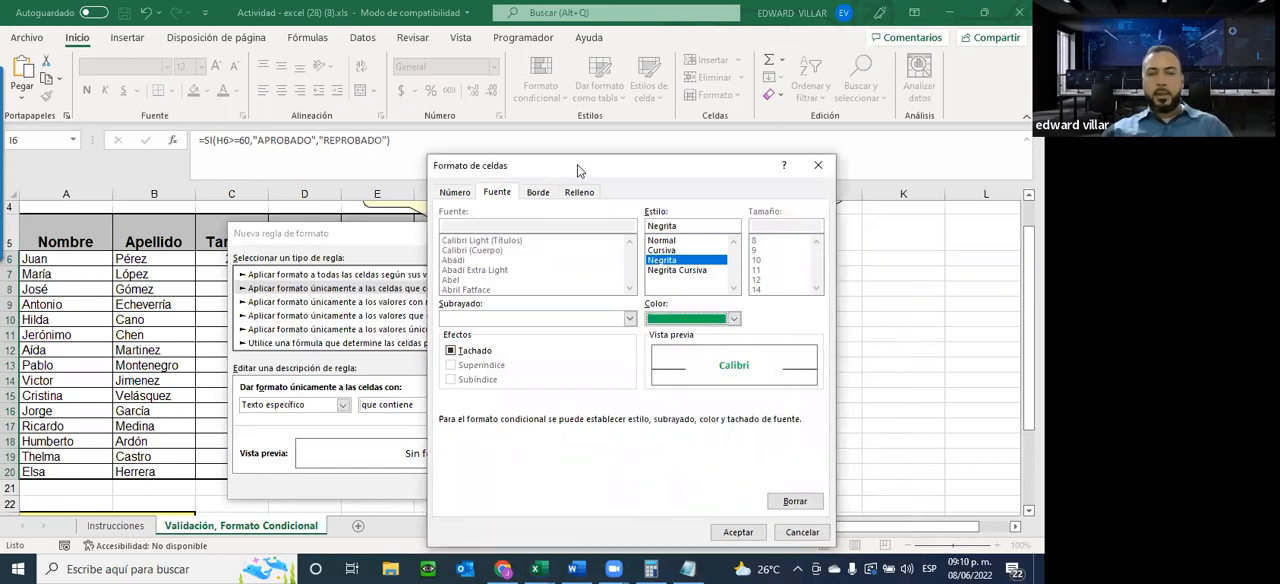
click(580, 192)
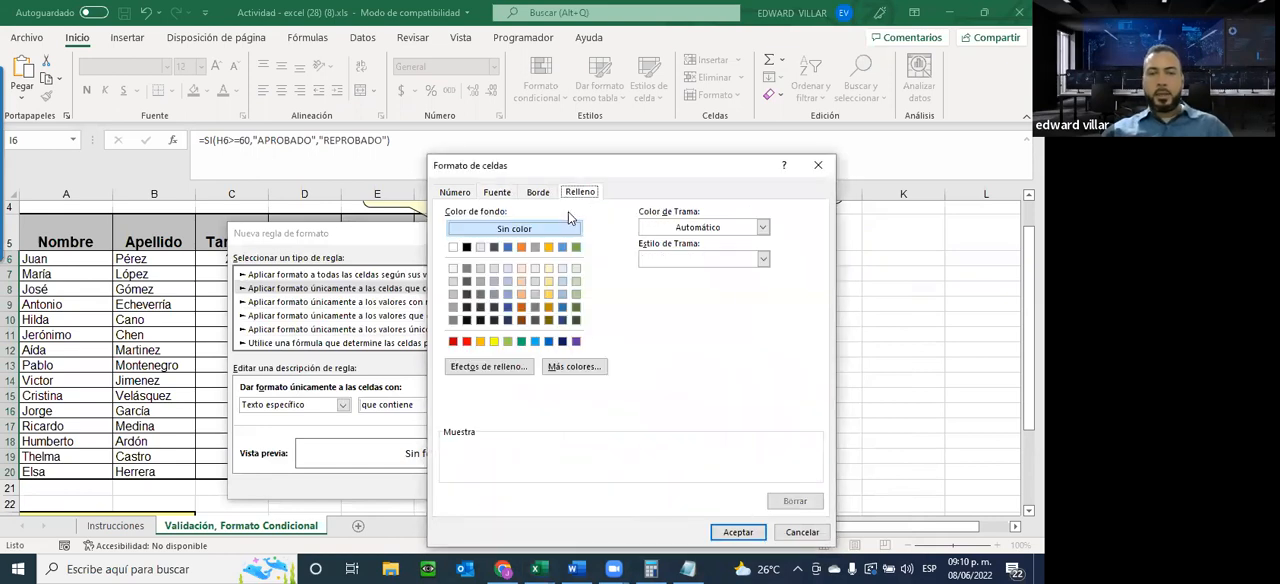
click(466, 248)
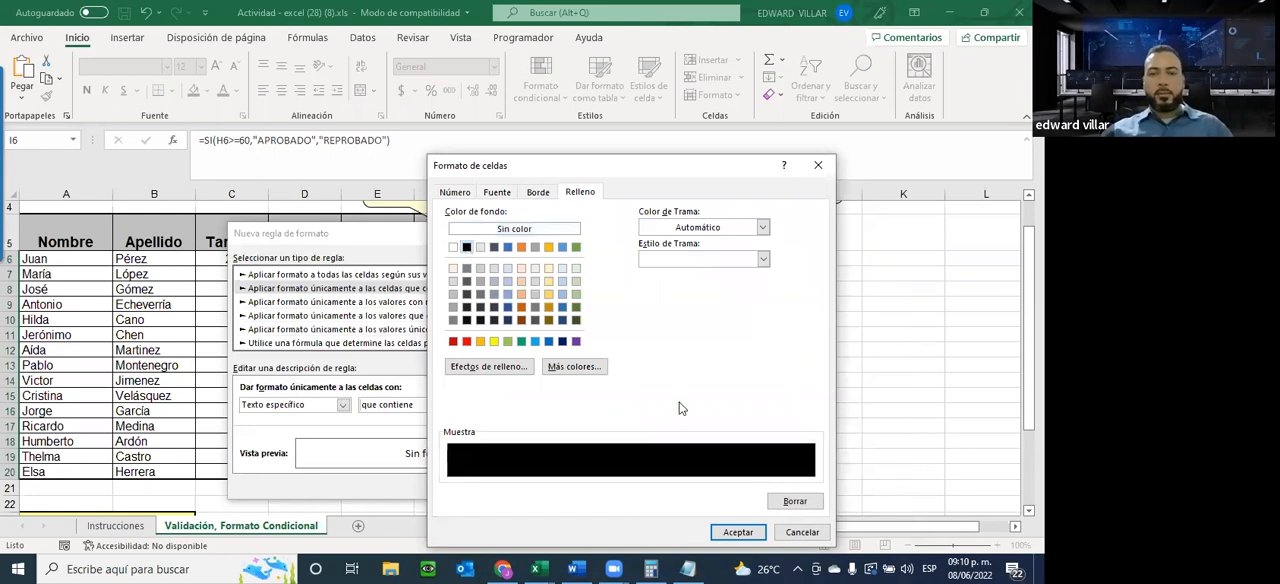
click(740, 533)
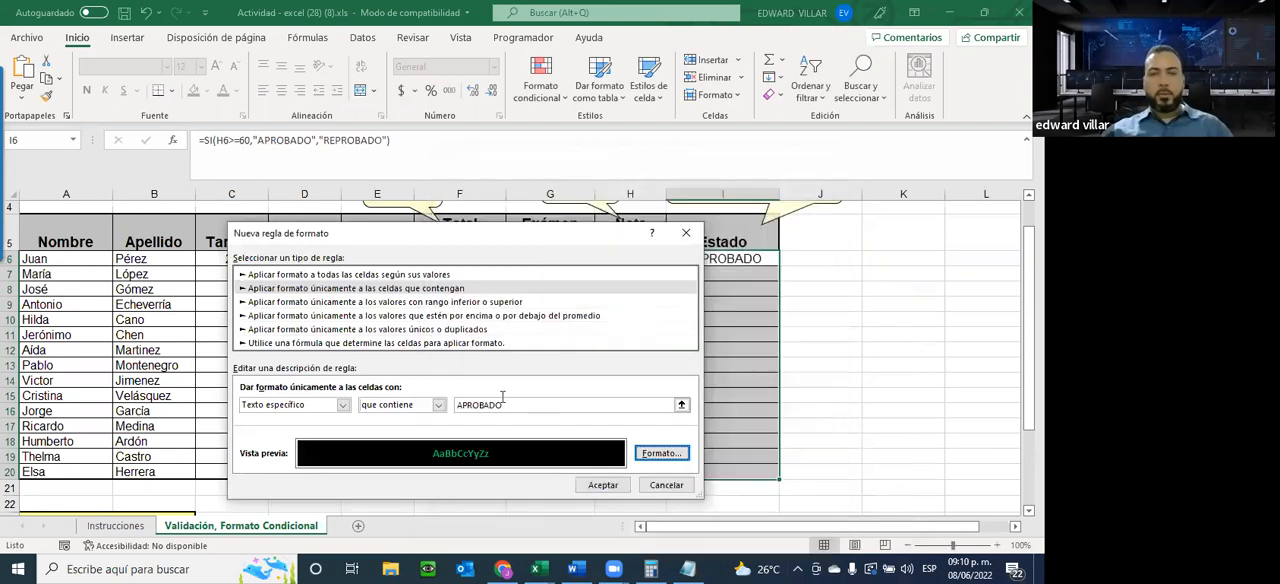
click(596, 485)
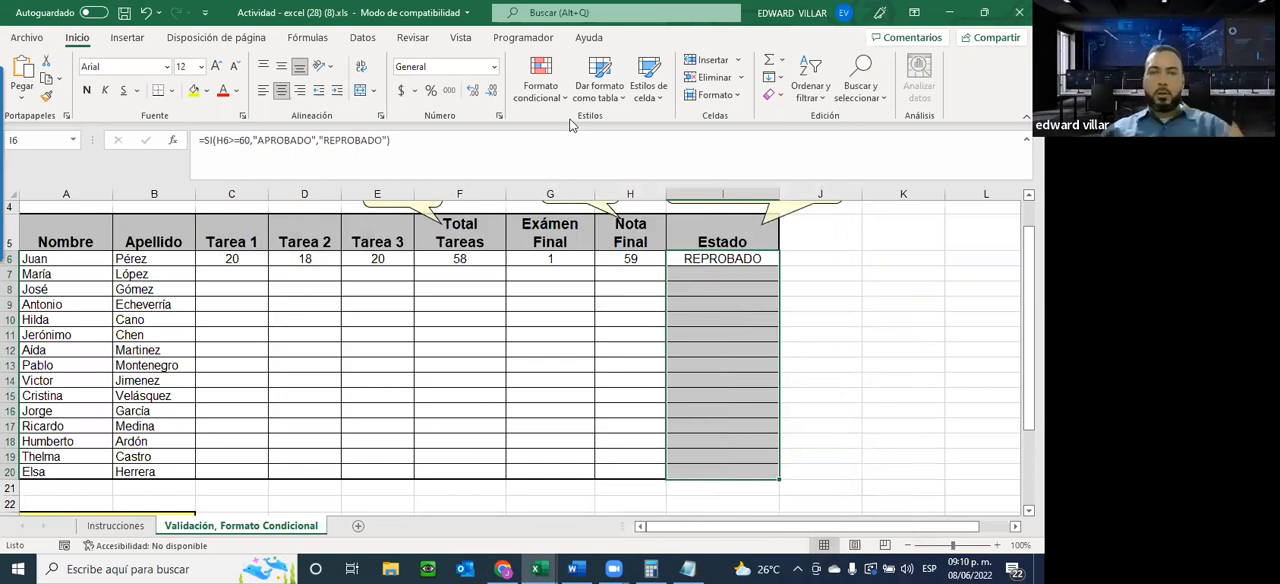
Start a second conditional formatting rule on I6:I20 for cells whose specific text contains REPROBADO
click(541, 82)
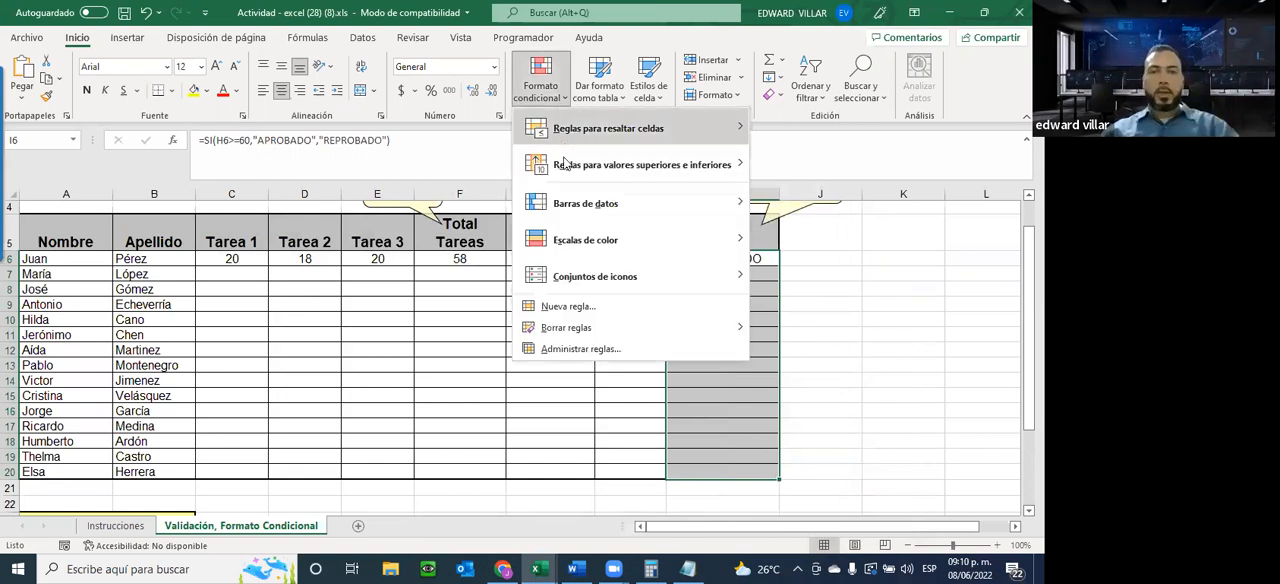
click(583, 306)
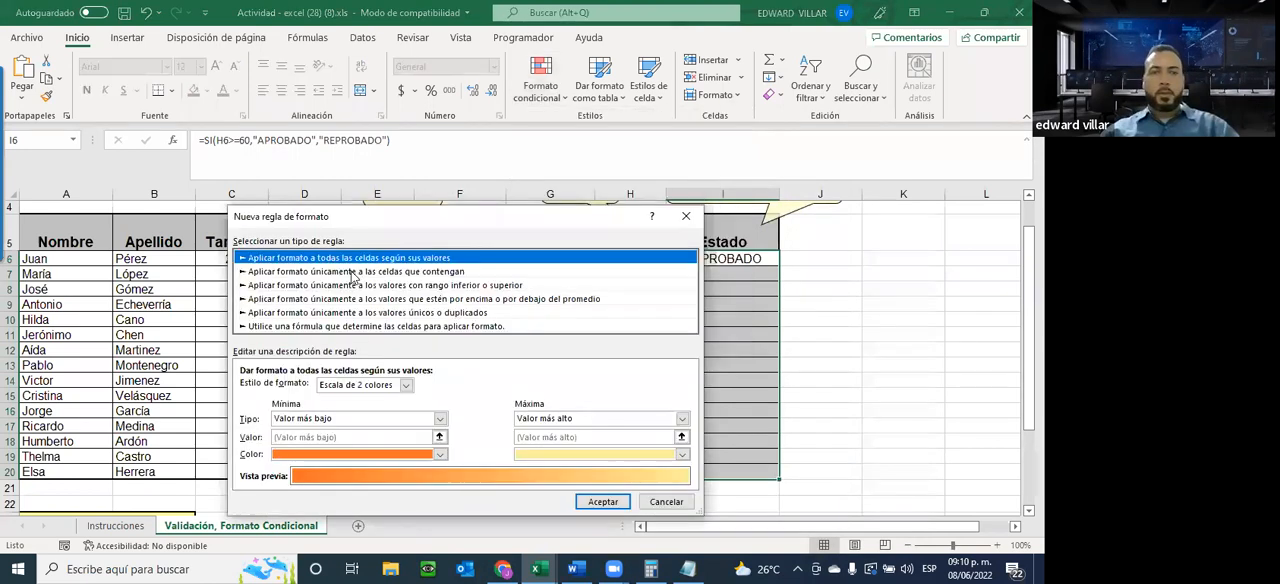
click(353, 272)
click(342, 388)
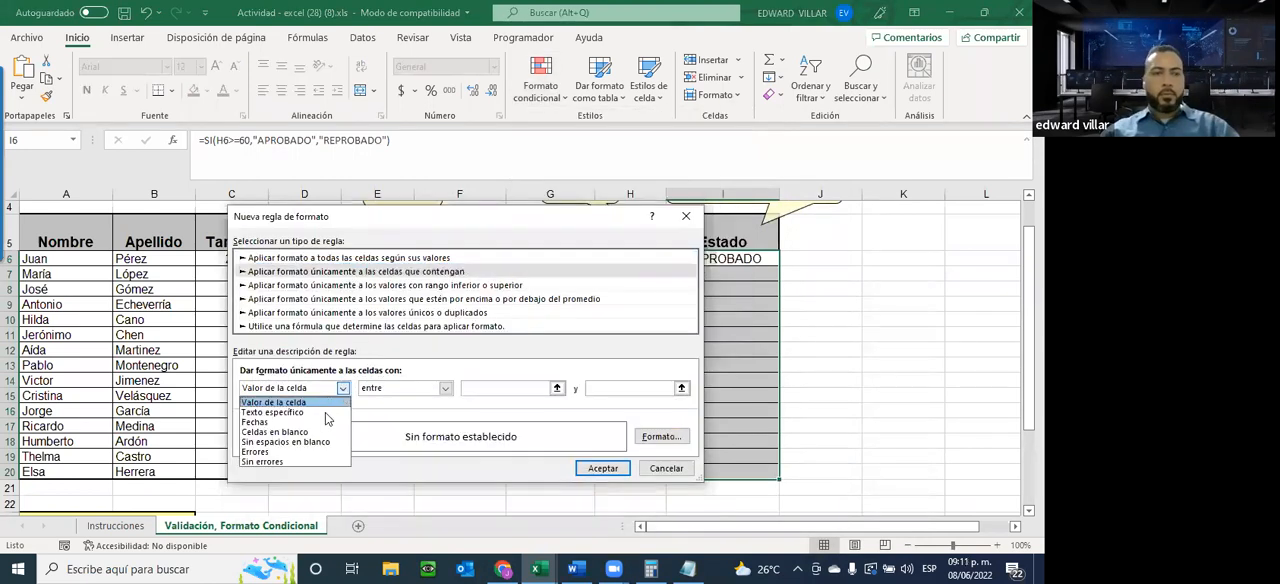
click(300, 412)
click(467, 388)
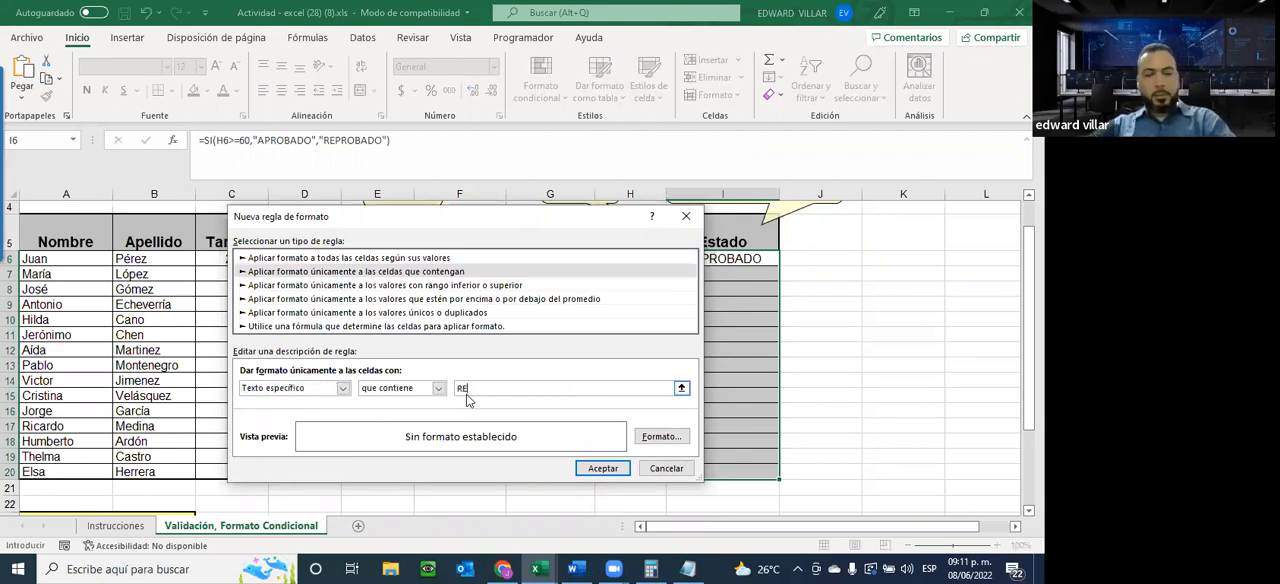
text(REPROBADO)
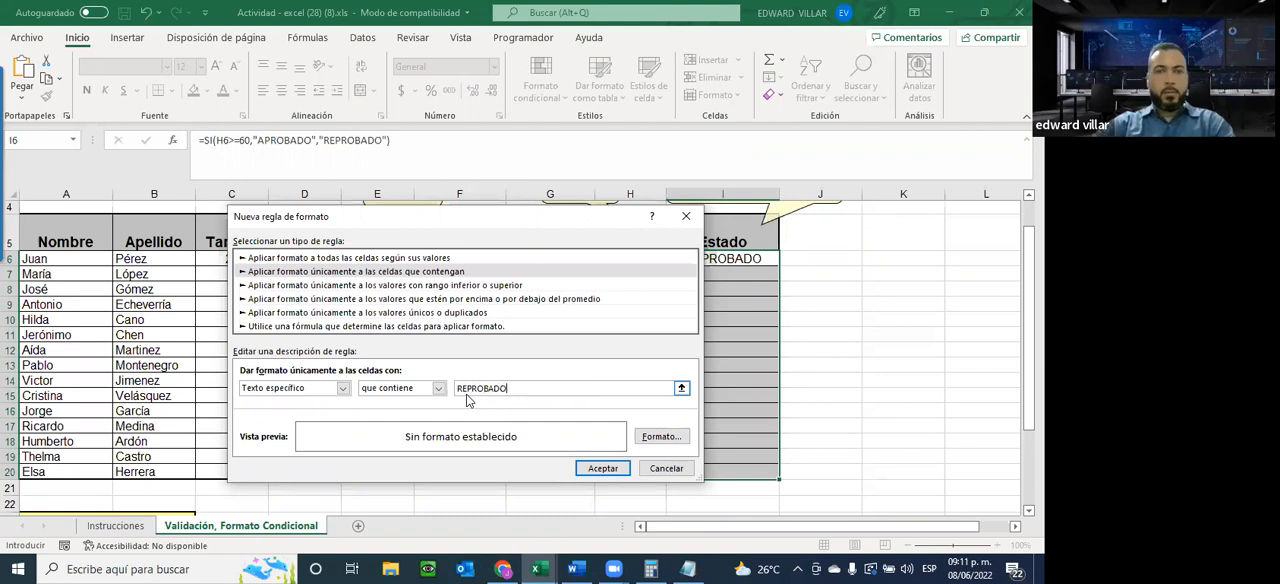
Format the REPROBADO rule with a black fill and bold red text and apply it
click(663, 437)
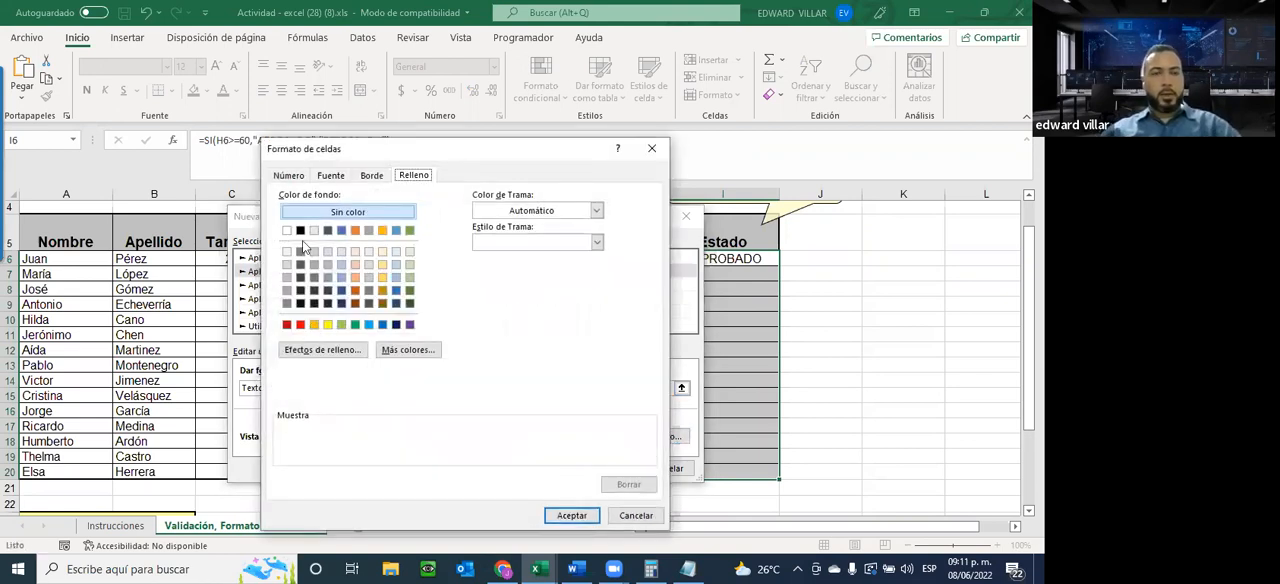
click(300, 231)
click(331, 176)
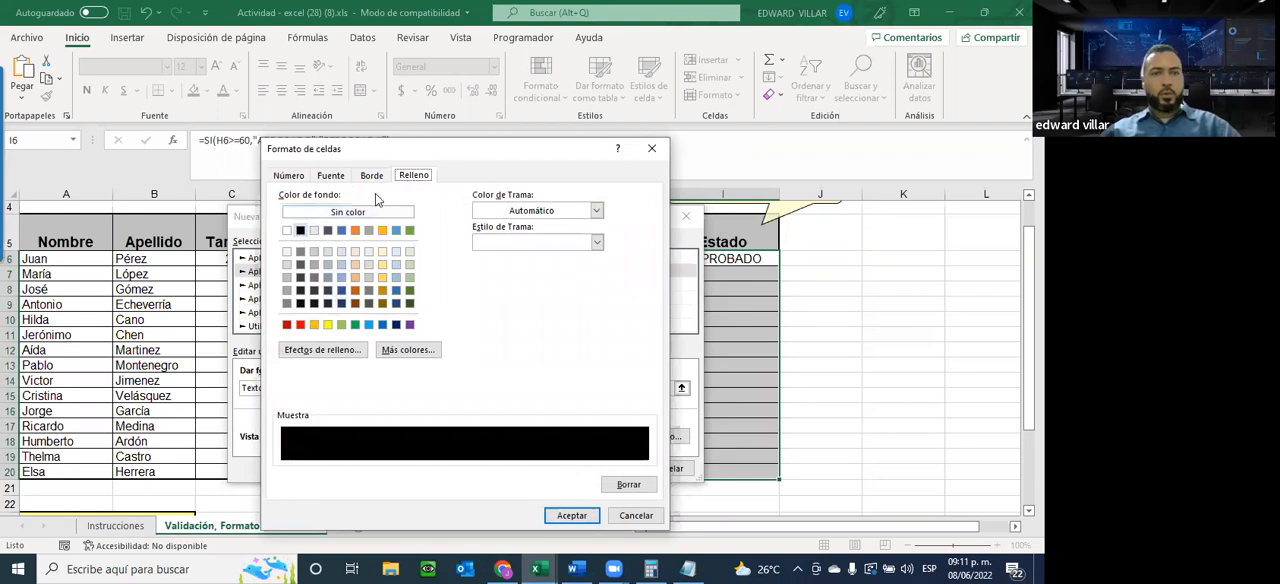
click(497, 245)
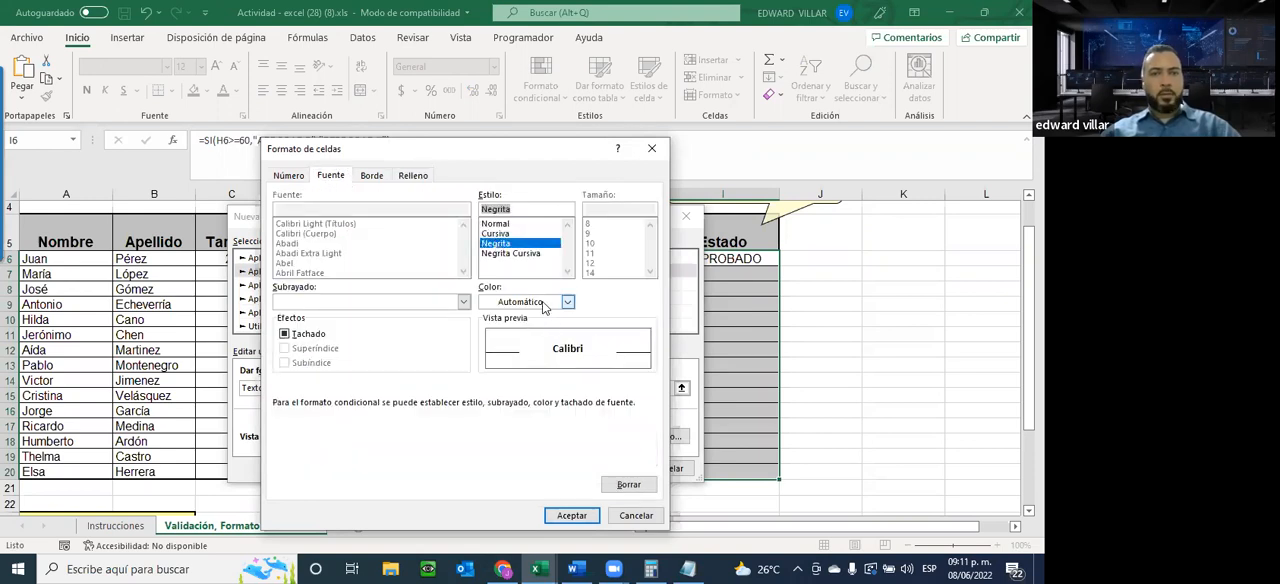
click(545, 302)
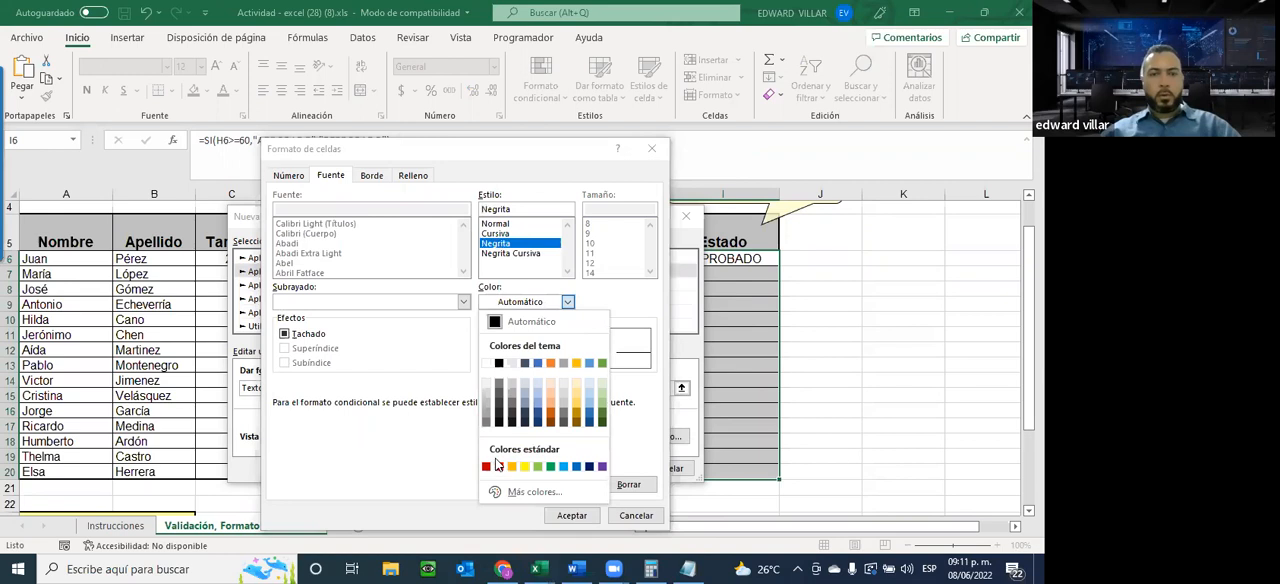
click(498, 466)
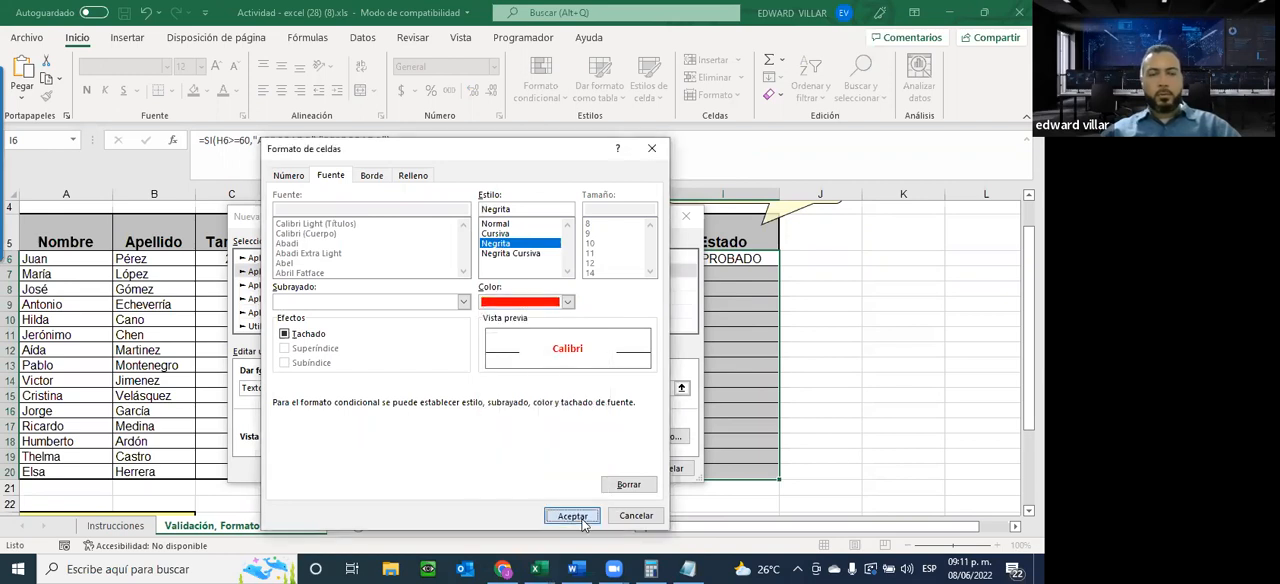
click(572, 516)
click(599, 469)
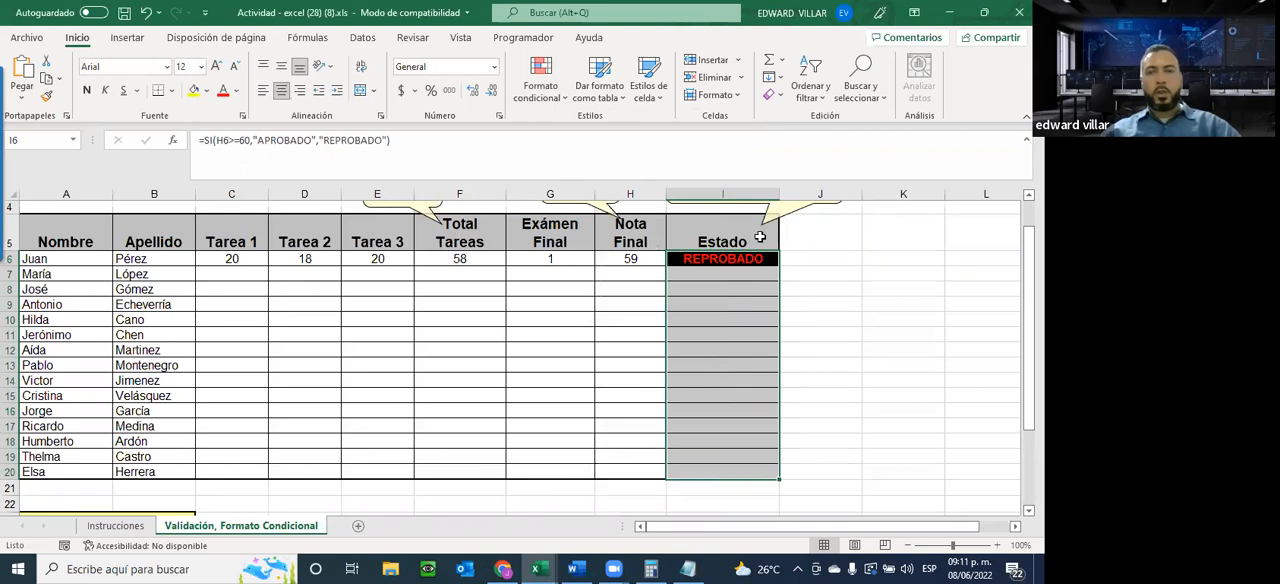
Test the Estado formatting by entering 40 as the first student's Exámen Final in G6
click(703, 334)
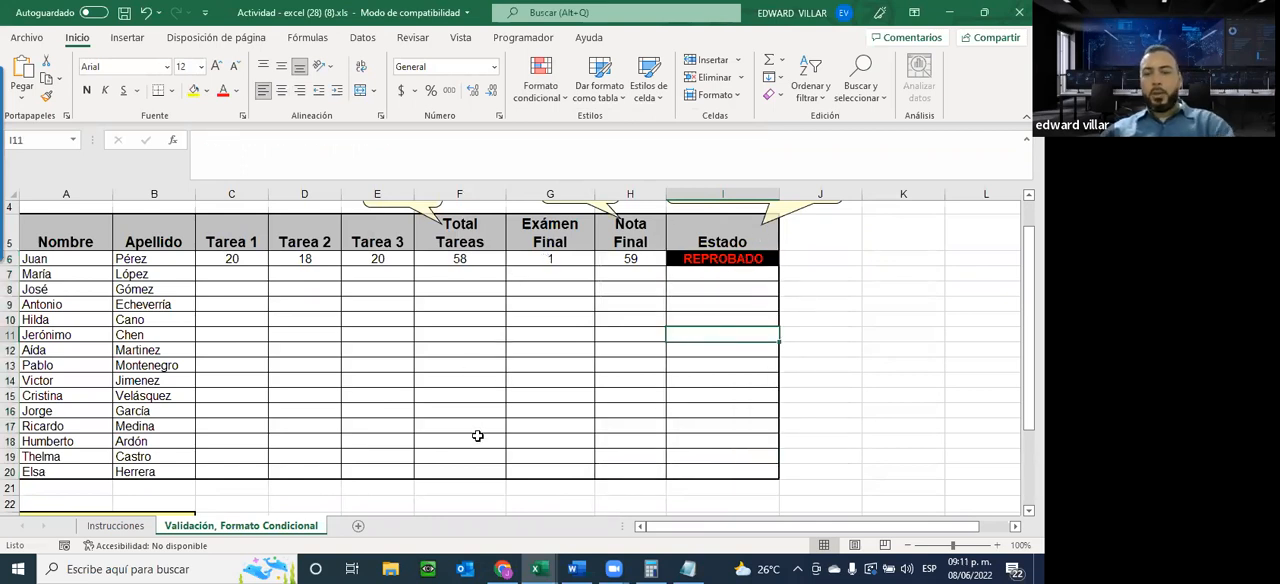
key(Up)
key(Up)
key(Up)
key(Up)
key(Up)
key(Left)
key(Left)
text(40)
key(Return)
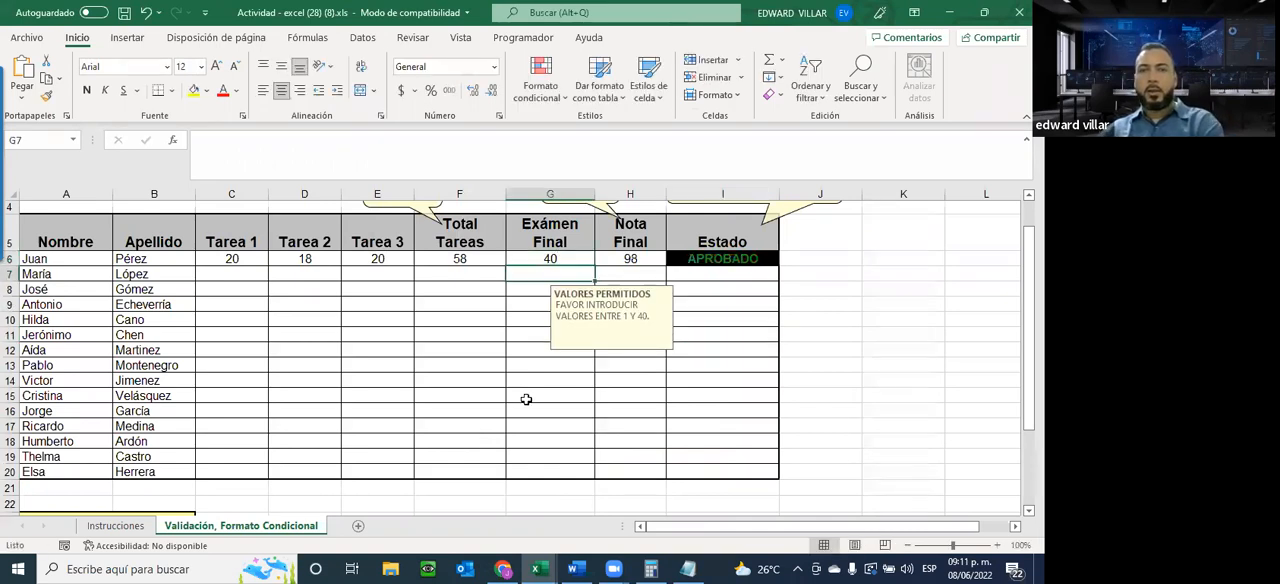
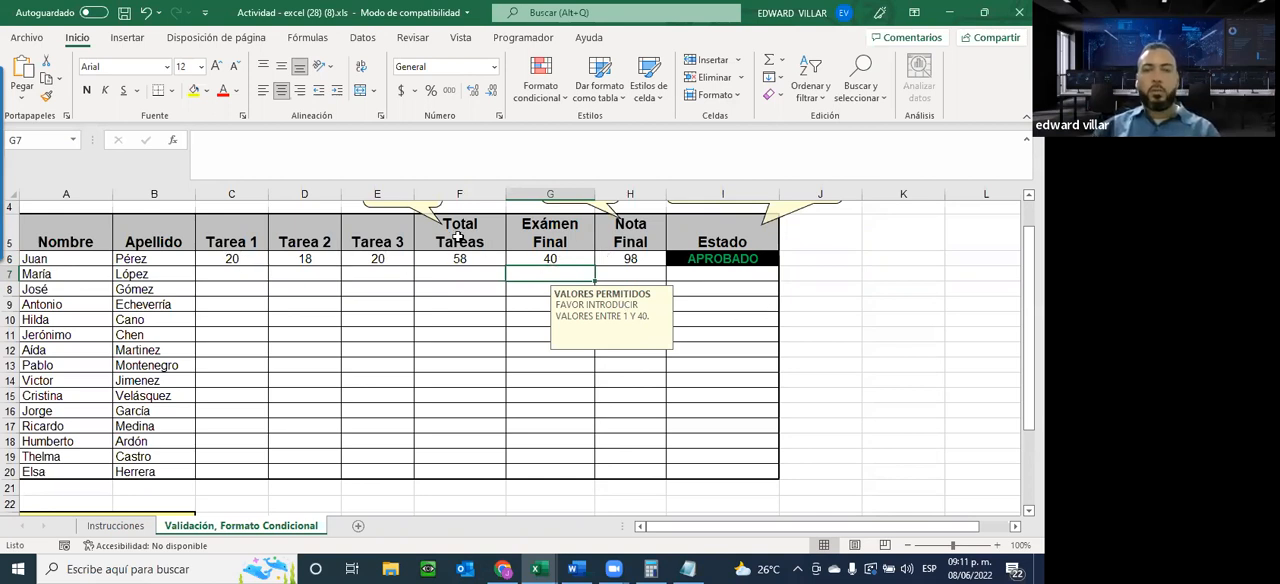
Review the Estado formula in I6 and the conditional formatting rules that apply to it
click(722, 257)
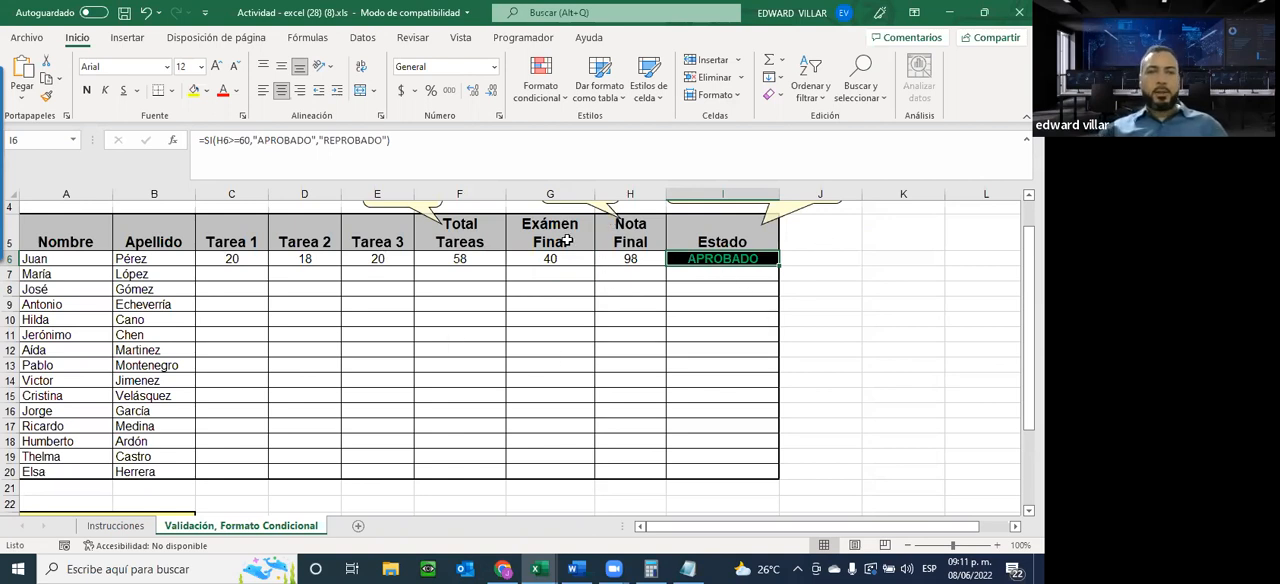
scroll(559, 350, down, 1)
scroll(559, 350, up, 2)
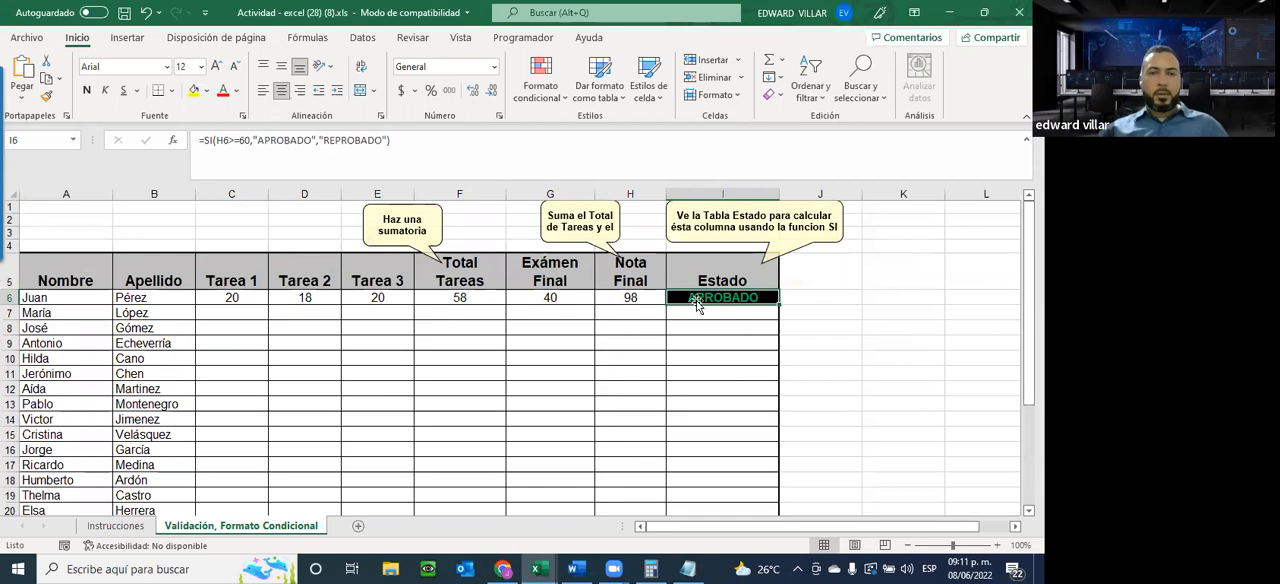
drag(745, 300, 750, 424)
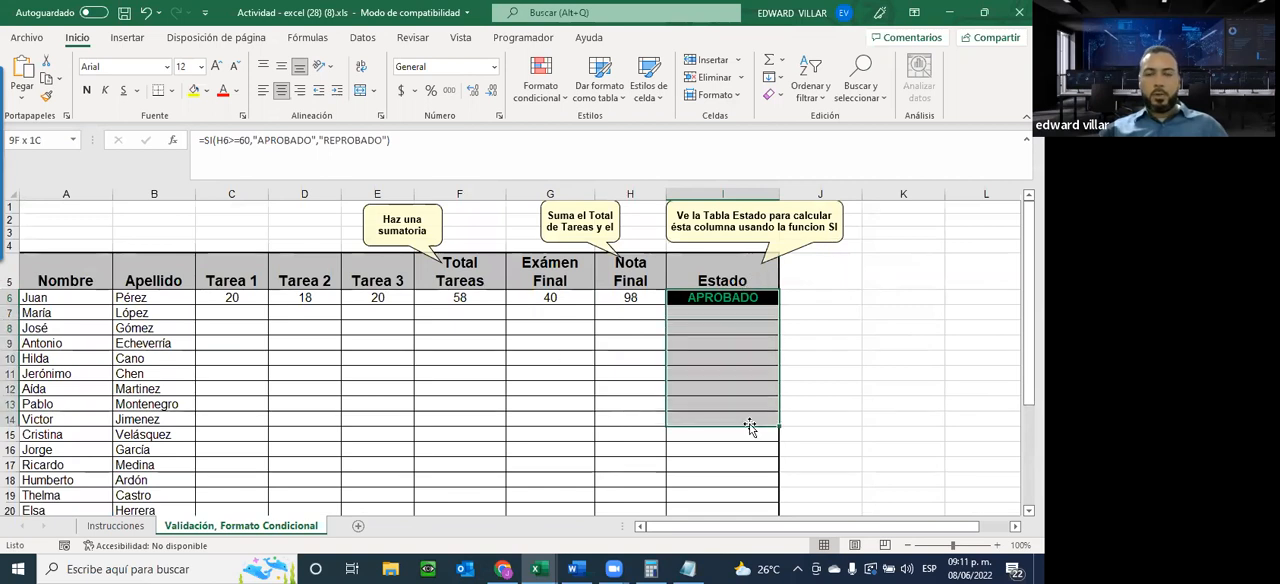
click(729, 298)
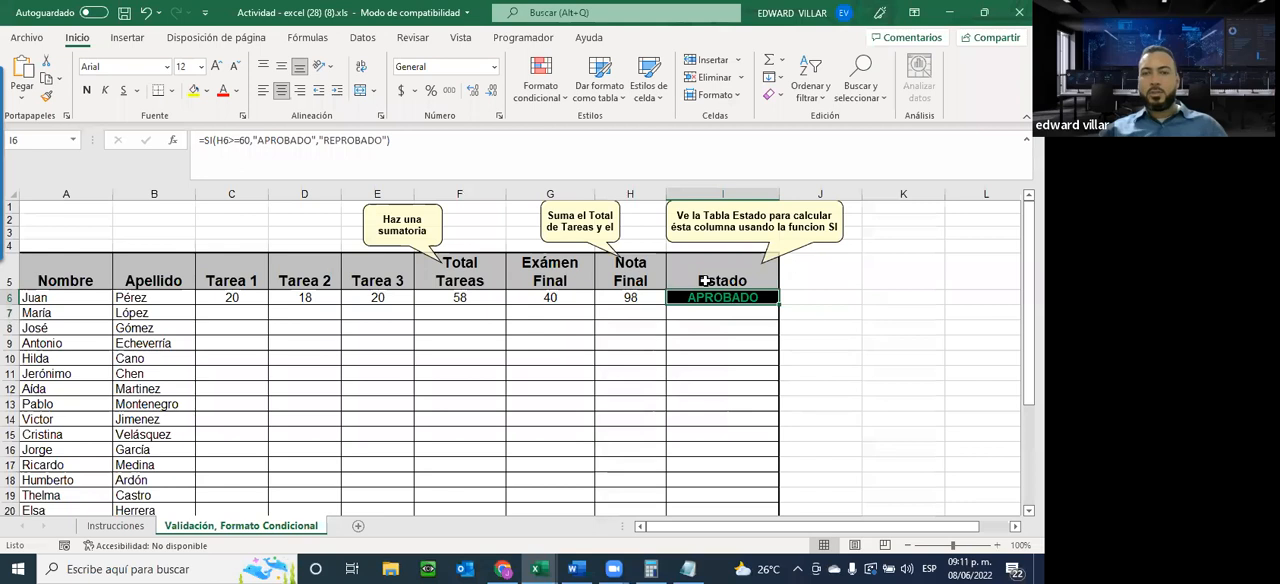
click(540, 82)
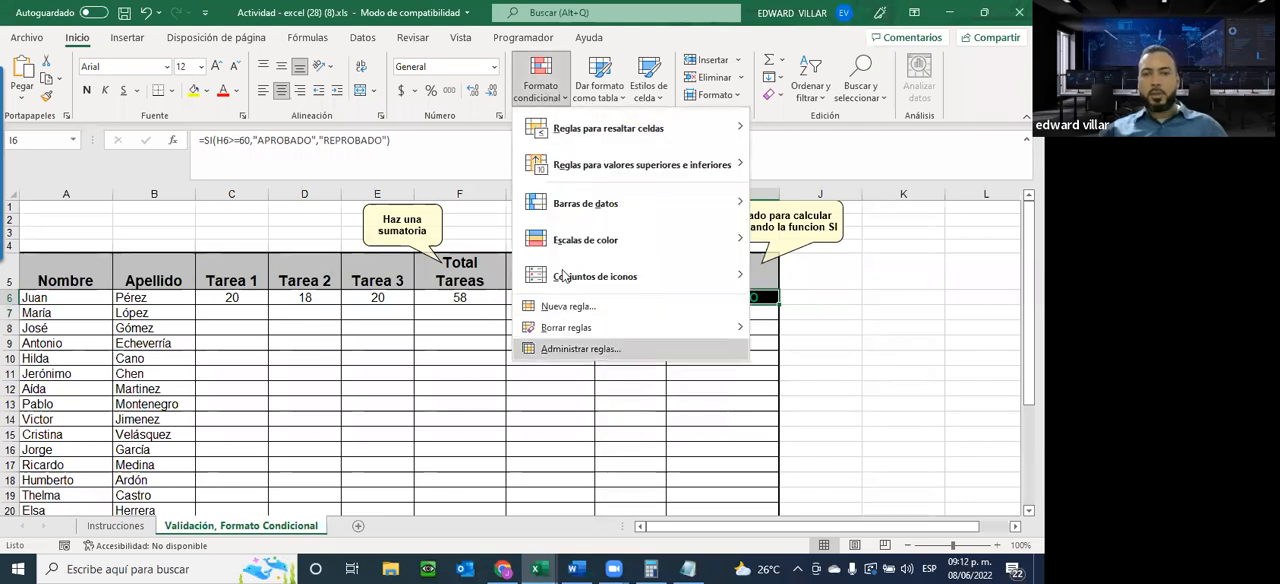
click(605, 348)
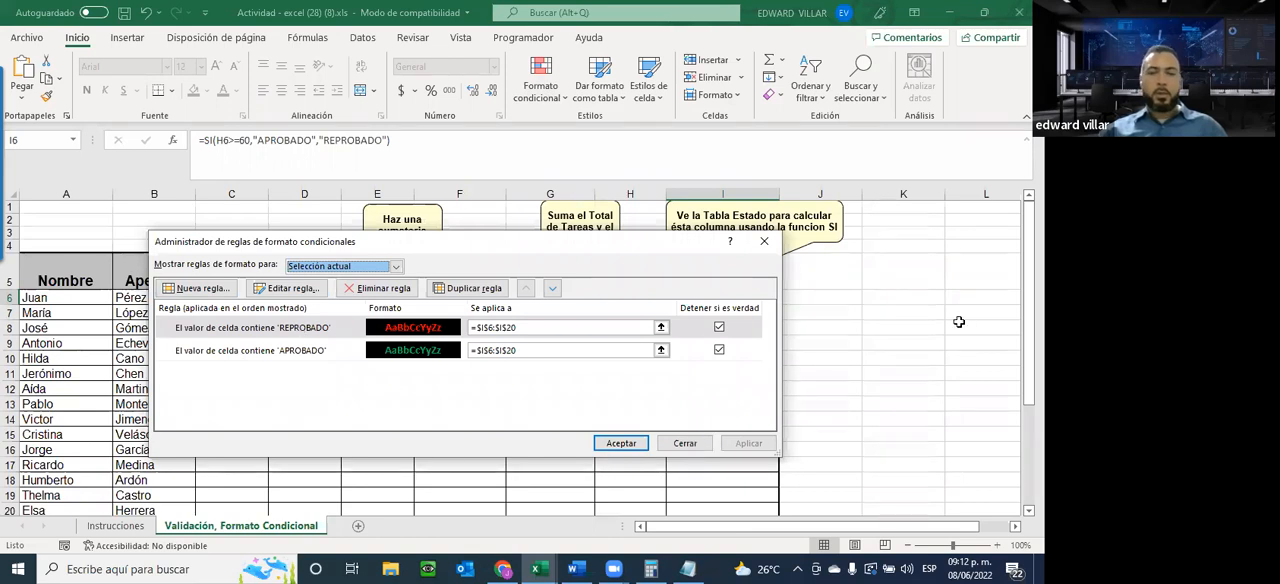
click(688, 444)
click(694, 400)
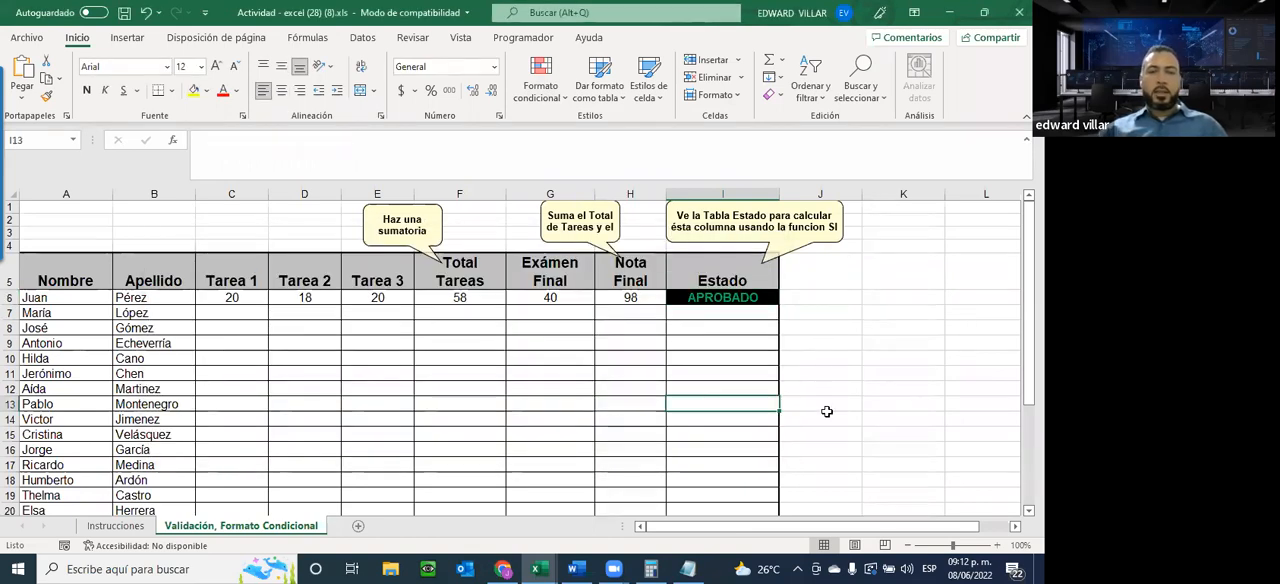
Check the exercise requirements on the Instrucciones sheet and return to the Validación, Formato Condicional sheet
scroll(827, 411, down, 2)
scroll(827, 411, up, 2)
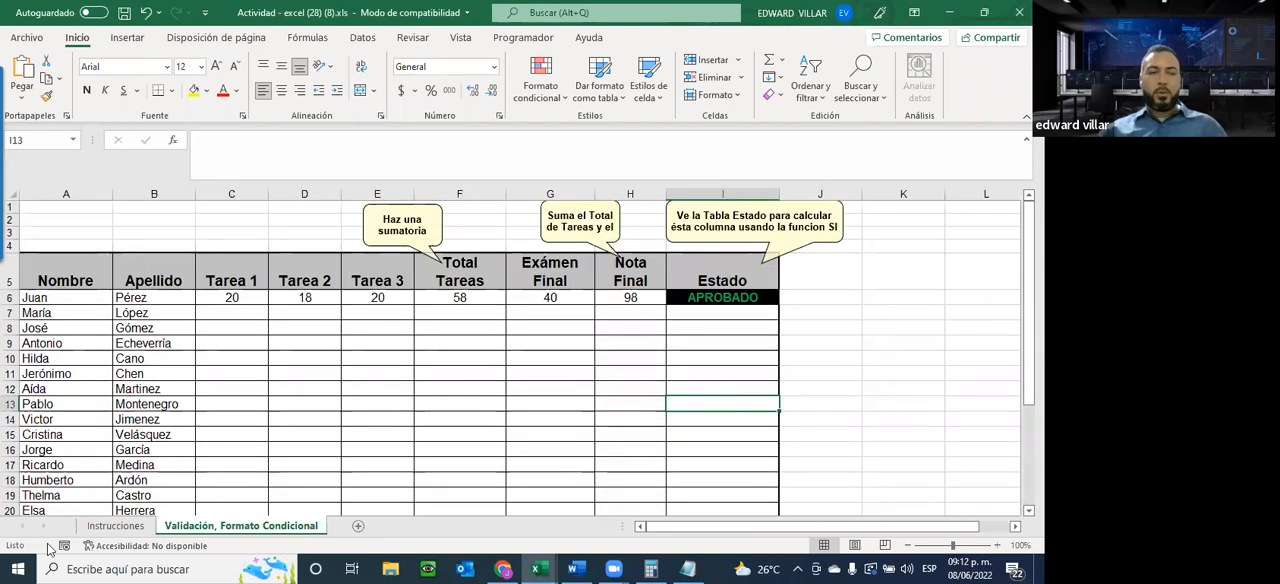
click(115, 525)
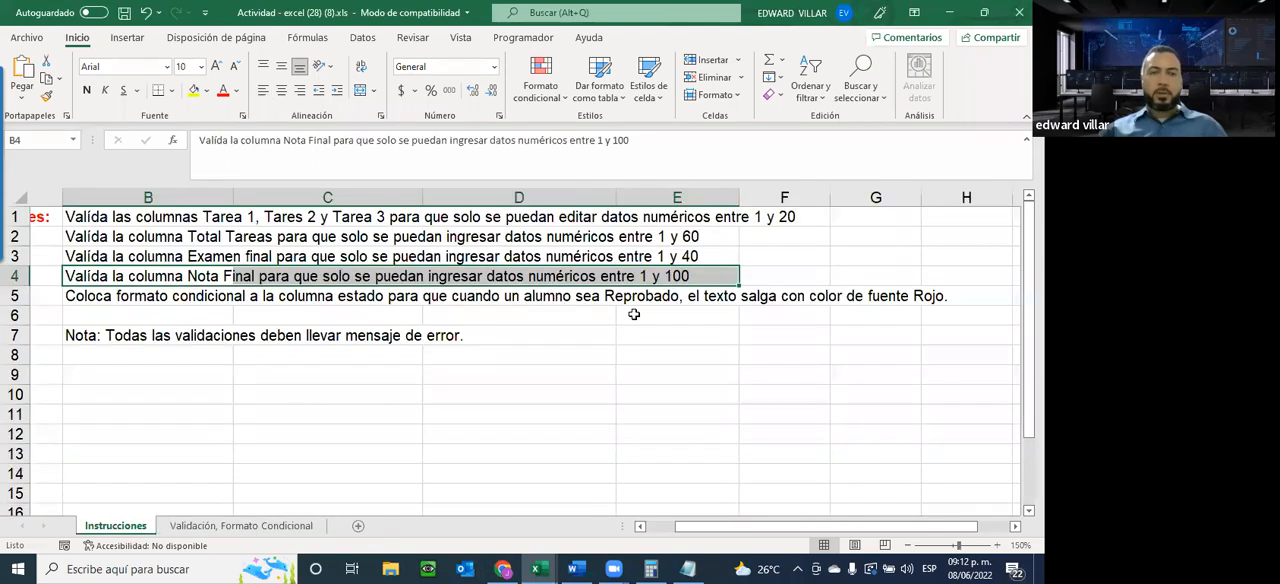
key(ctrl+Page_Down)
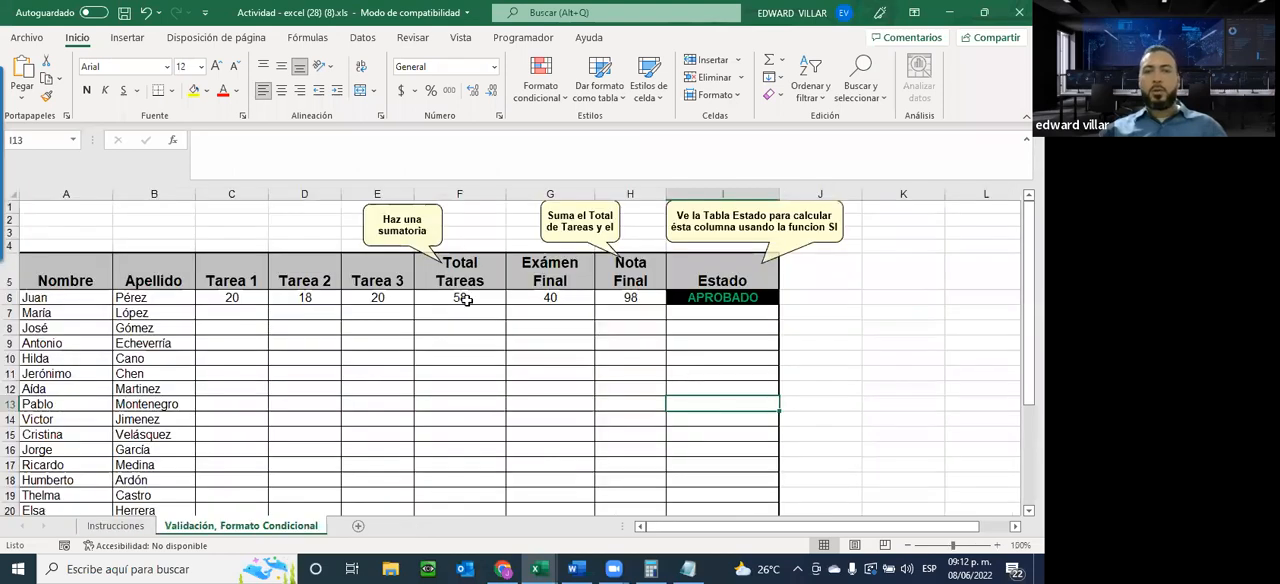
Inspect the first student's Total Tareas formula in F6 and Nota Final formula in H6
click(423, 299)
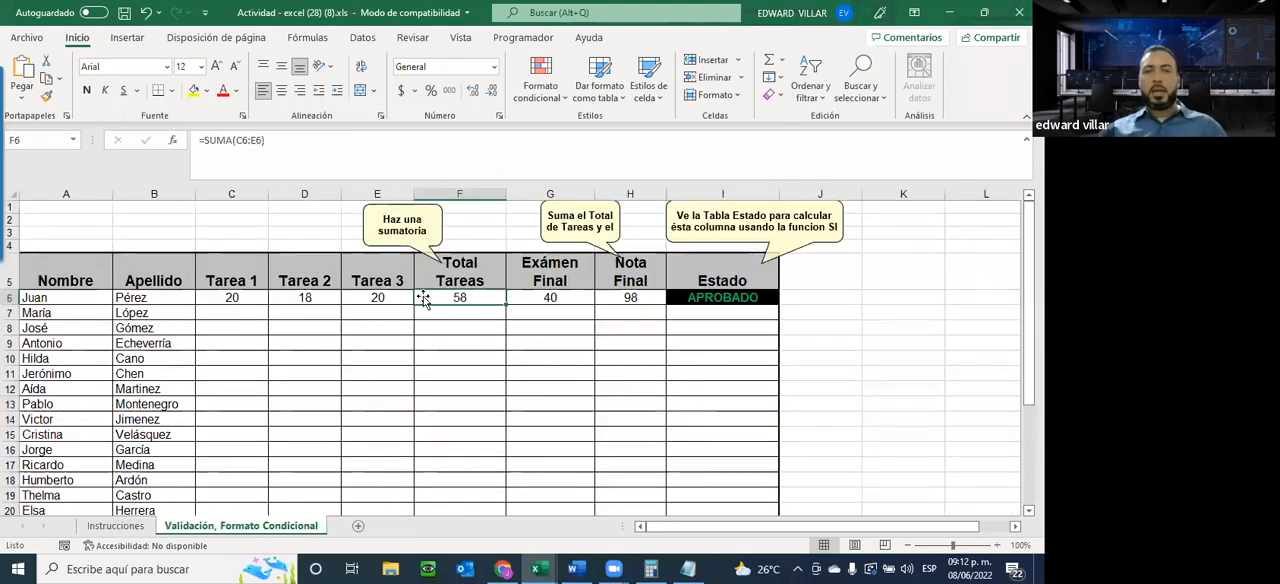
click(232, 138)
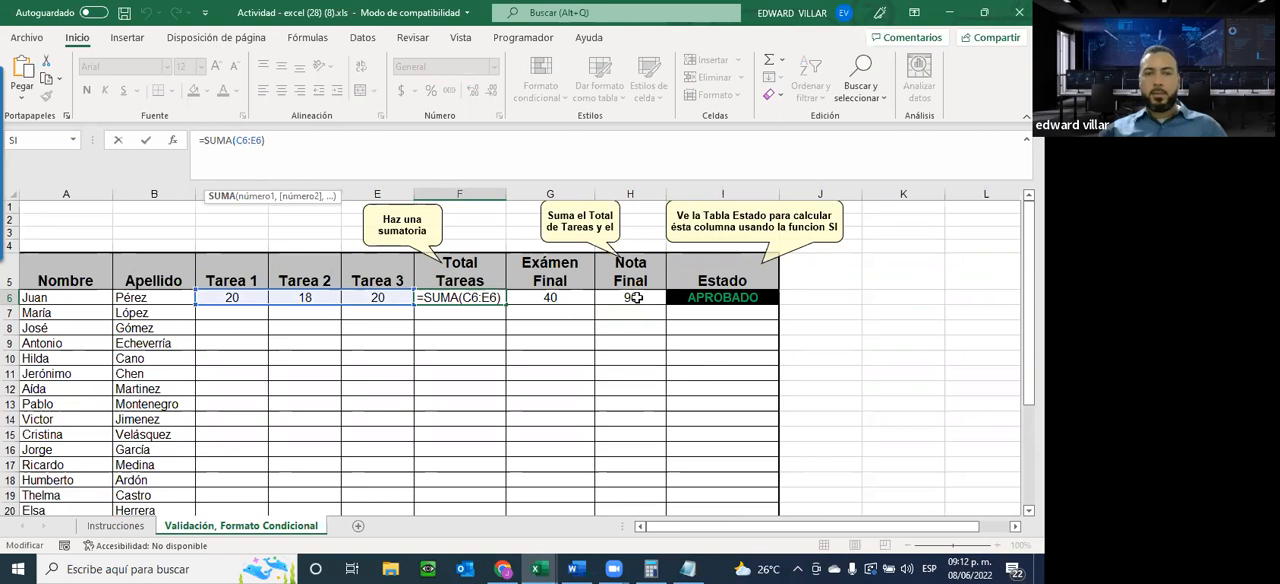
click(630, 298)
click(308, 142)
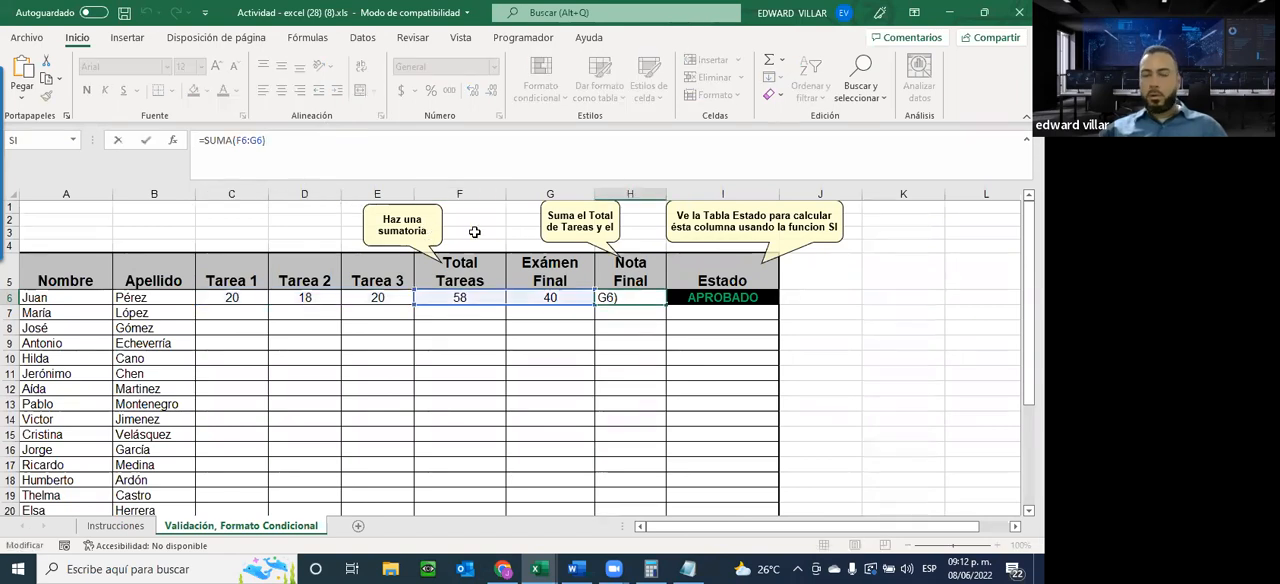
click(572, 374)
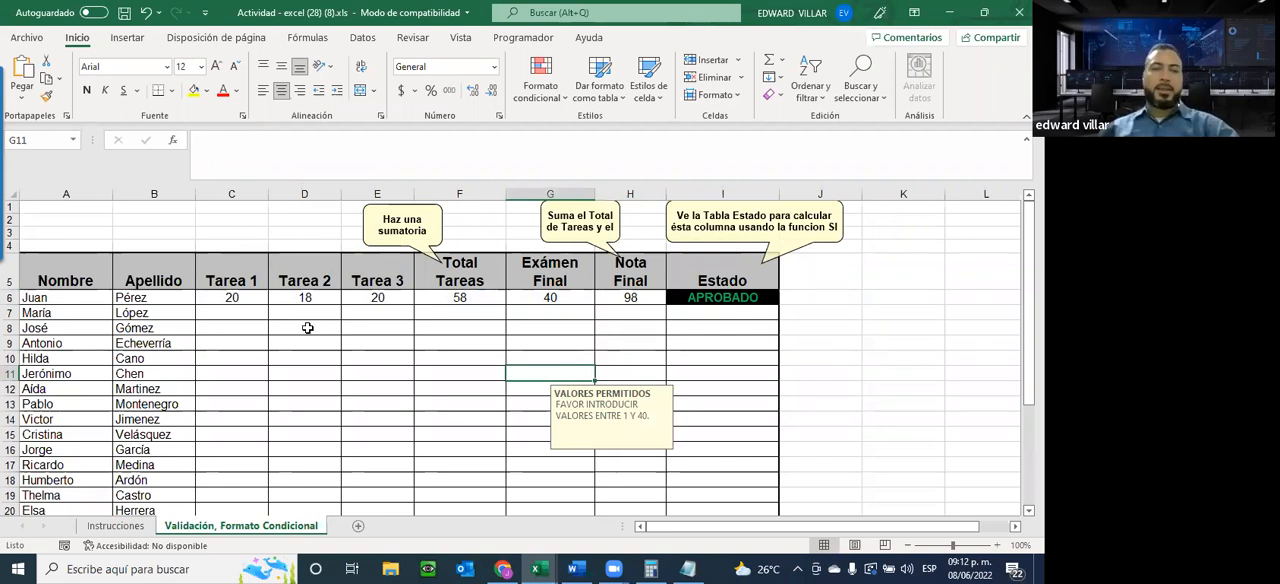
Look through the workbook protection options in the file information and return to the sheet
click(27, 38)
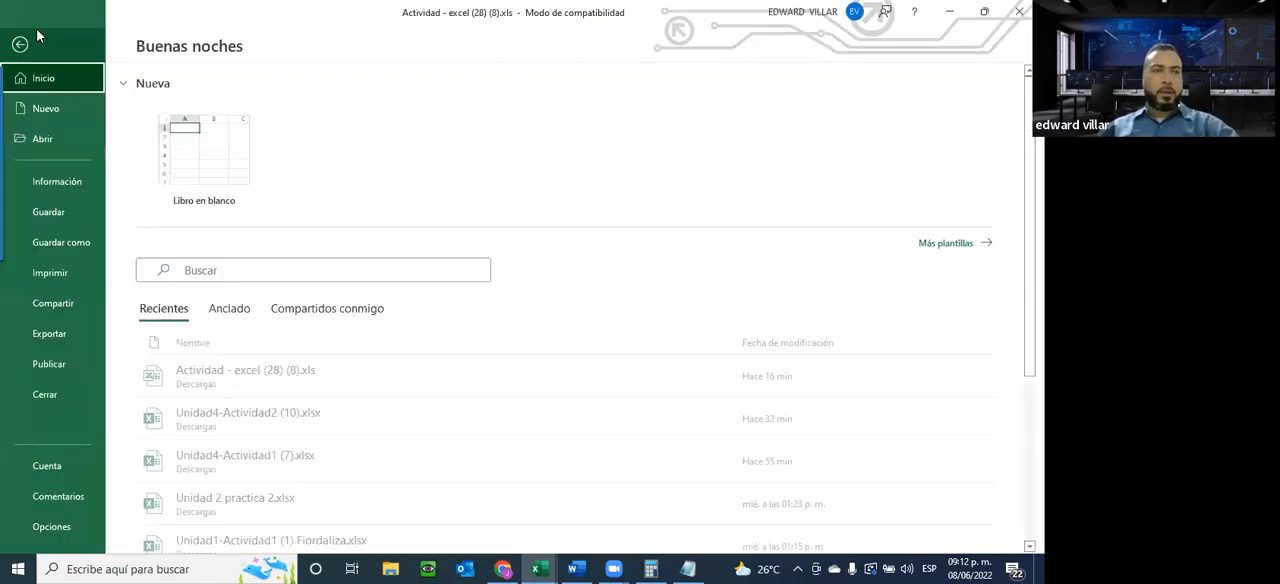
click(57, 181)
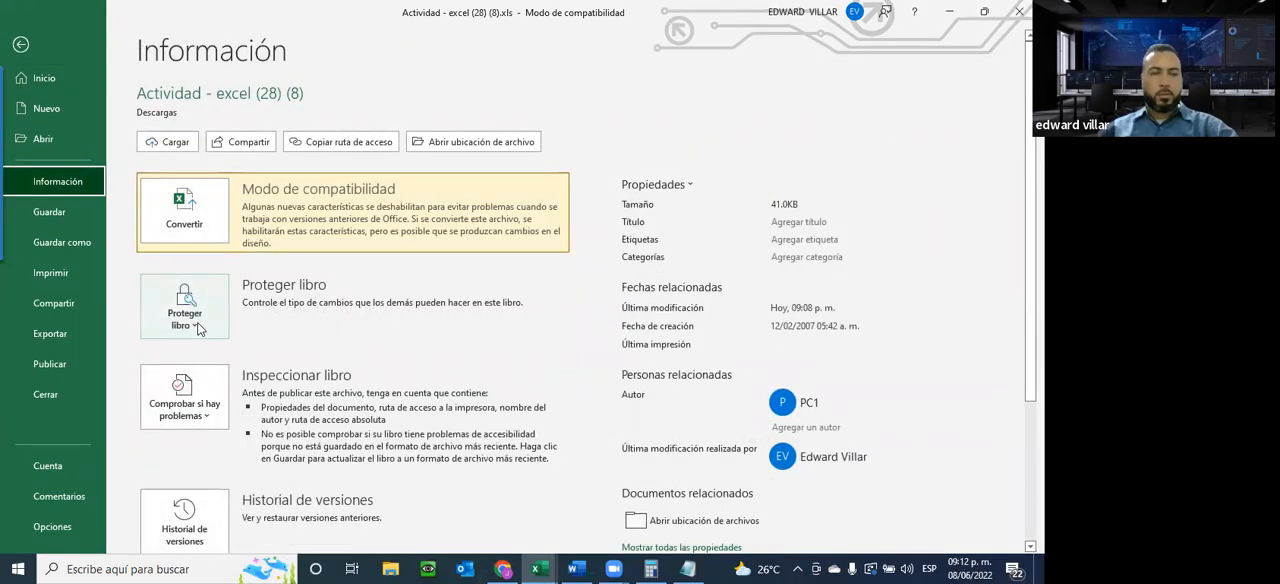
click(198, 329)
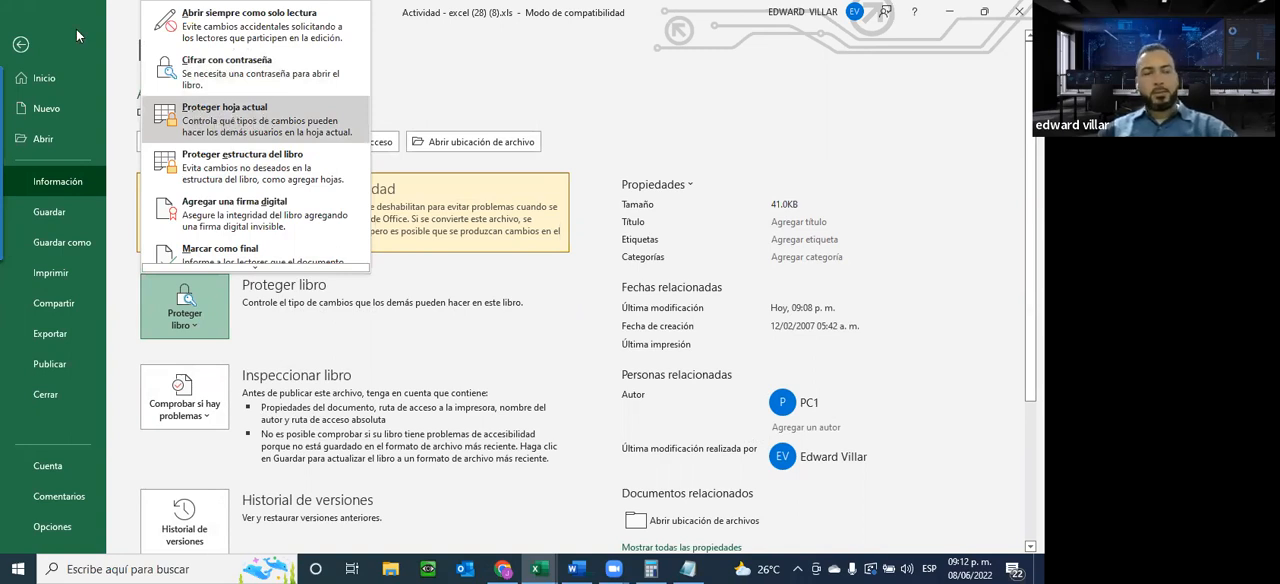
click(20, 45)
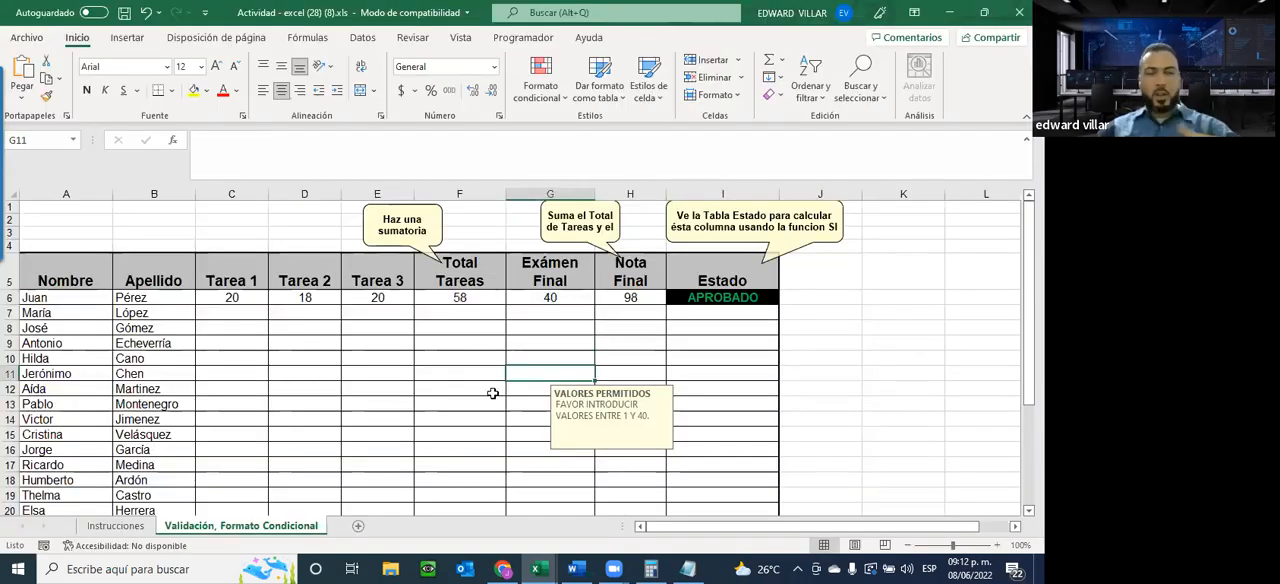
Check the locked and hidden protection settings in the cell format of D9 without changing them
right_click(348, 342)
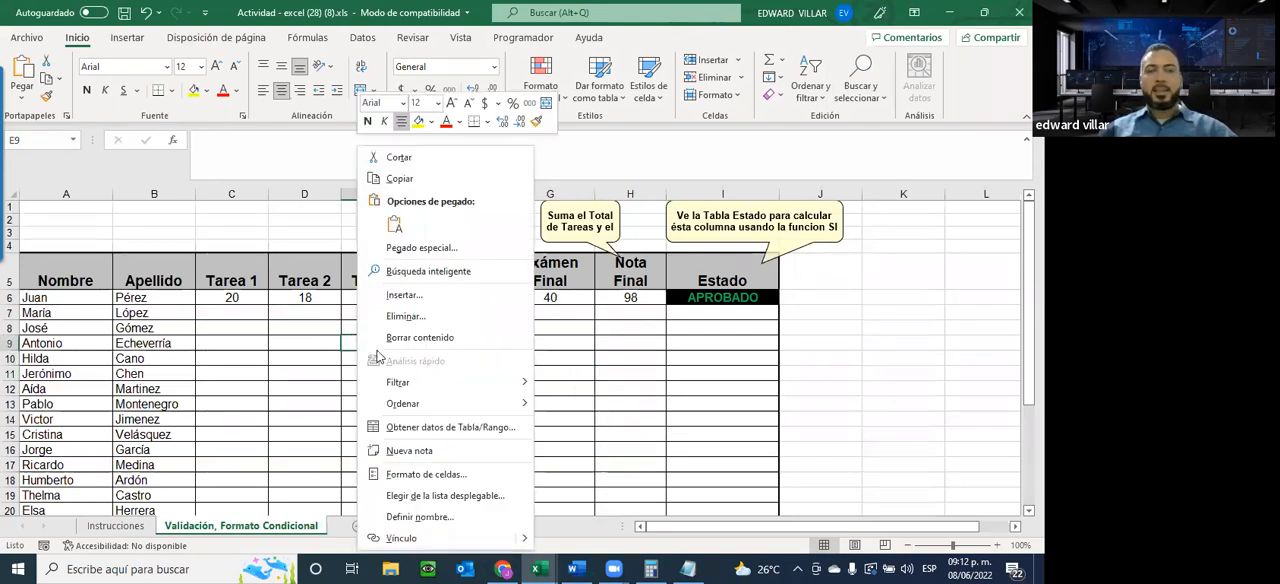
click(269, 343)
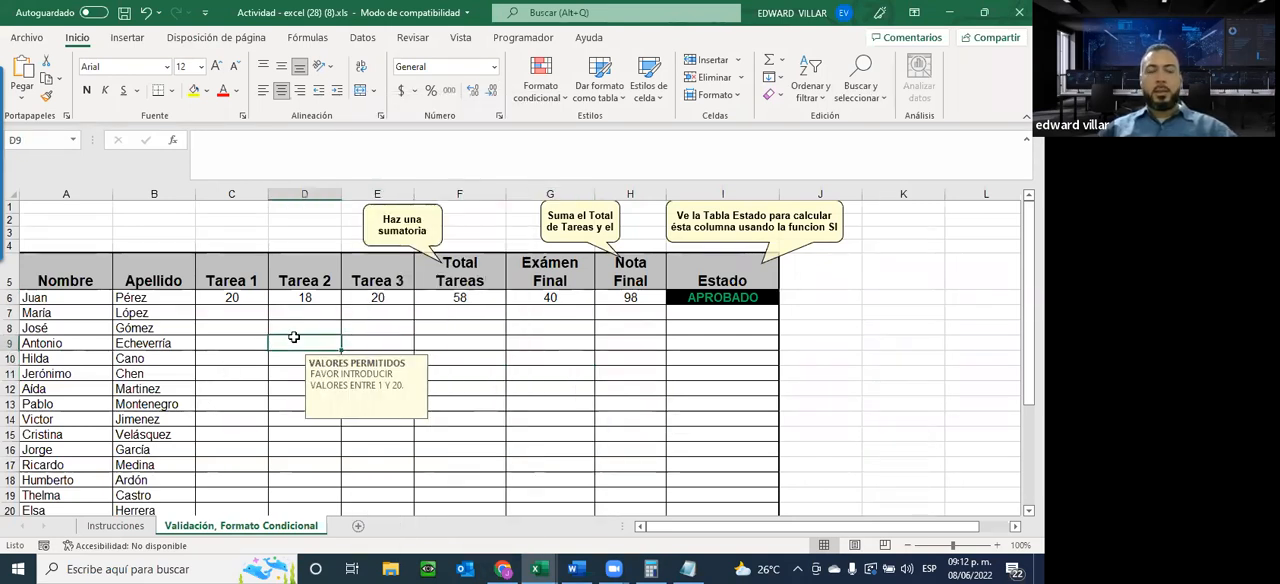
right_click(295, 339)
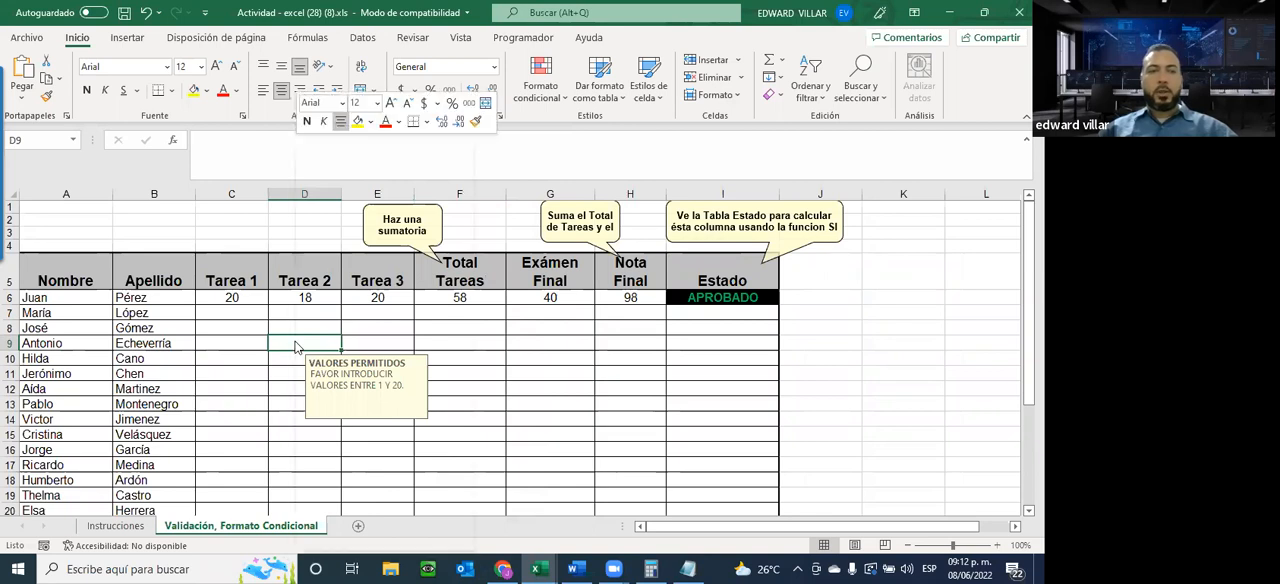
click(386, 475)
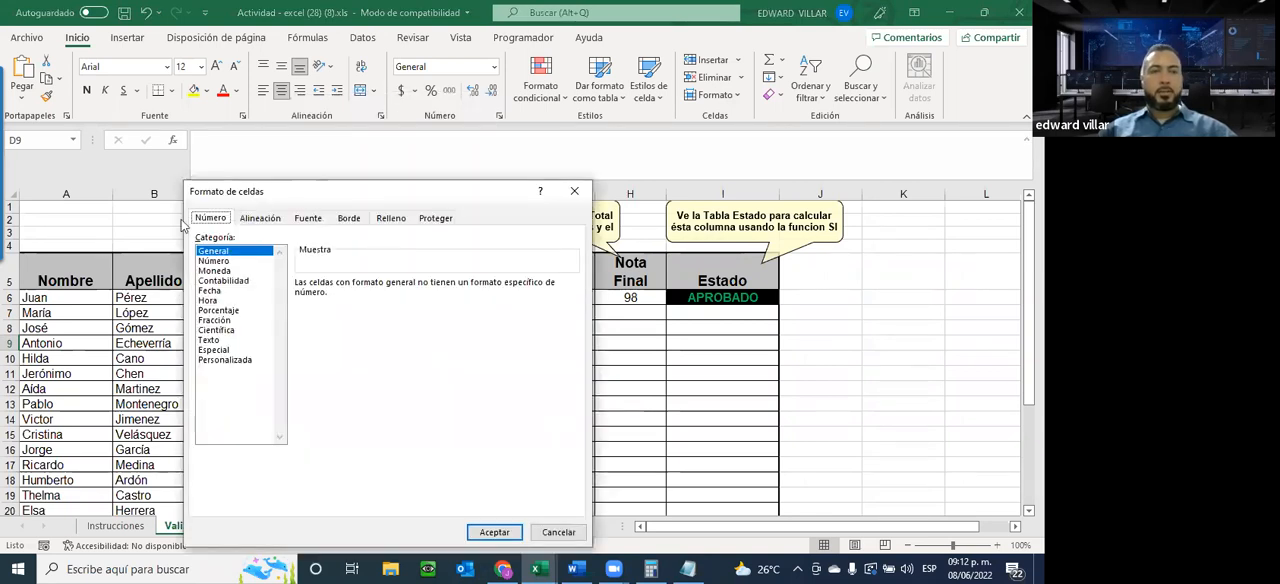
click(433, 219)
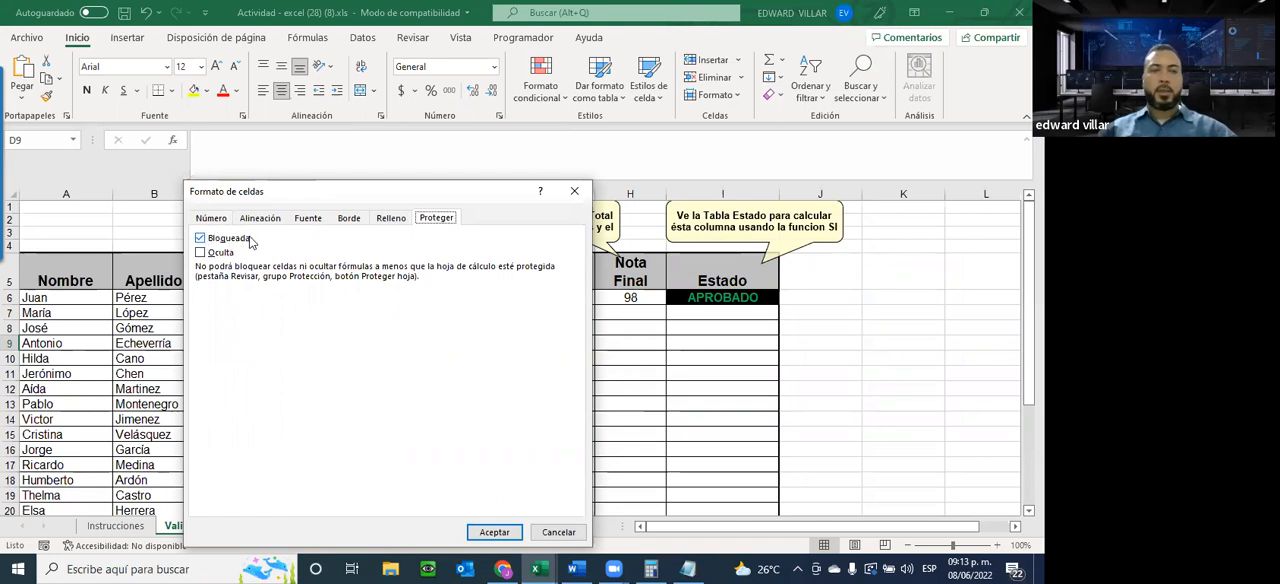
click(555, 535)
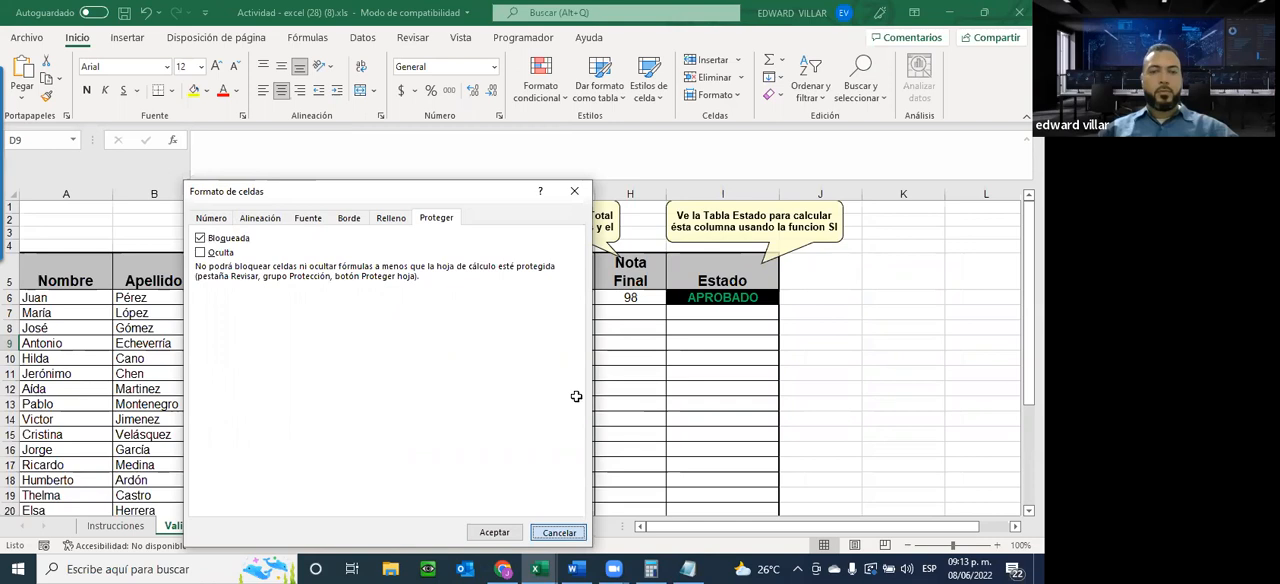
Protect the current sheet with a password, disallowing Modificar objetos and Modificar escenarios, and confirm the password
click(27, 37)
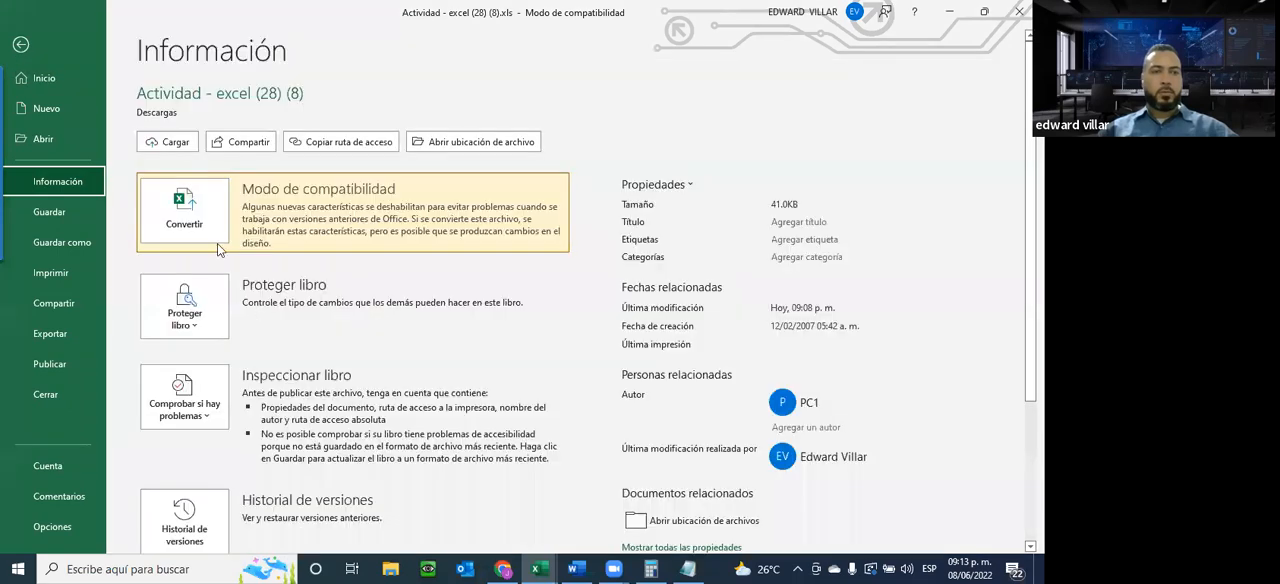
click(200, 310)
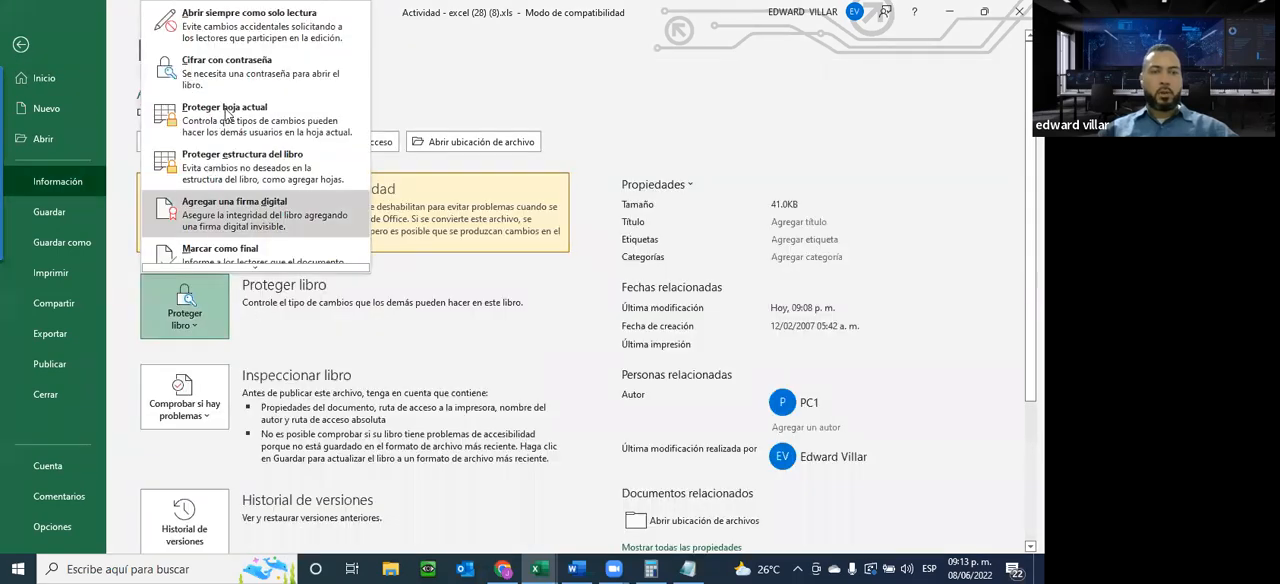
click(225, 110)
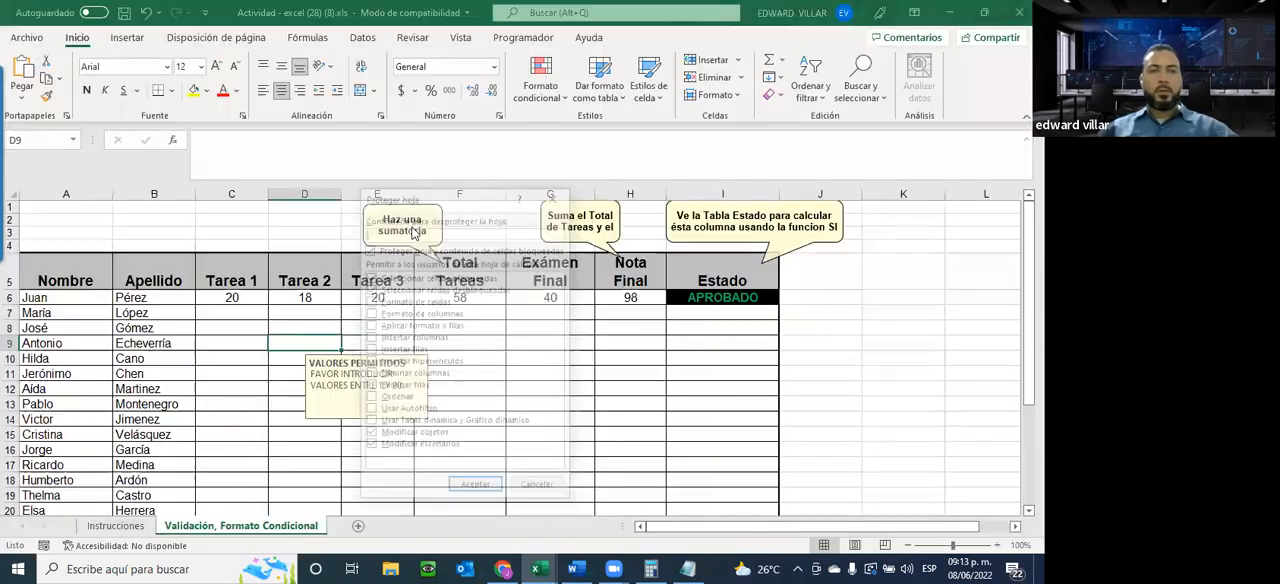
text(123)
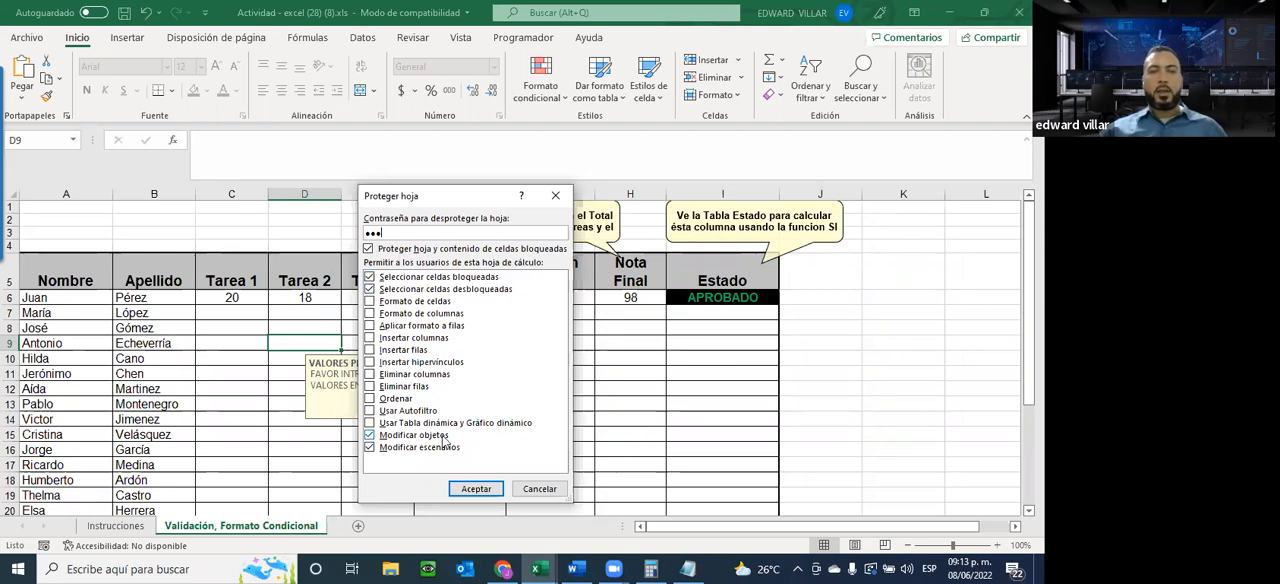
click(370, 435)
click(370, 447)
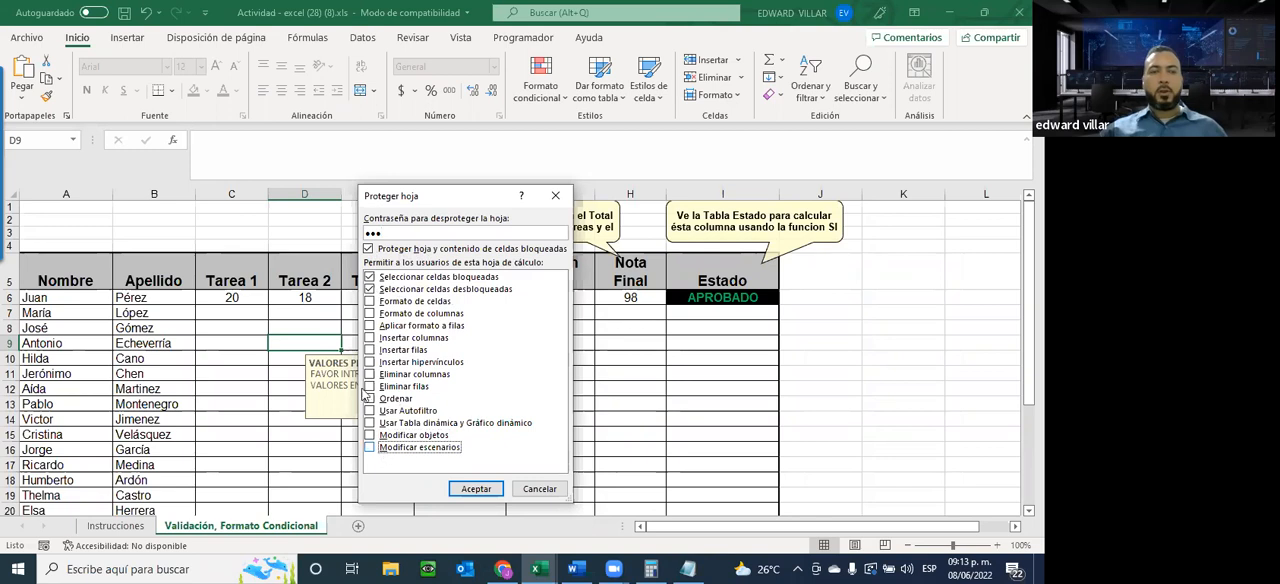
click(476, 488)
text(•••)
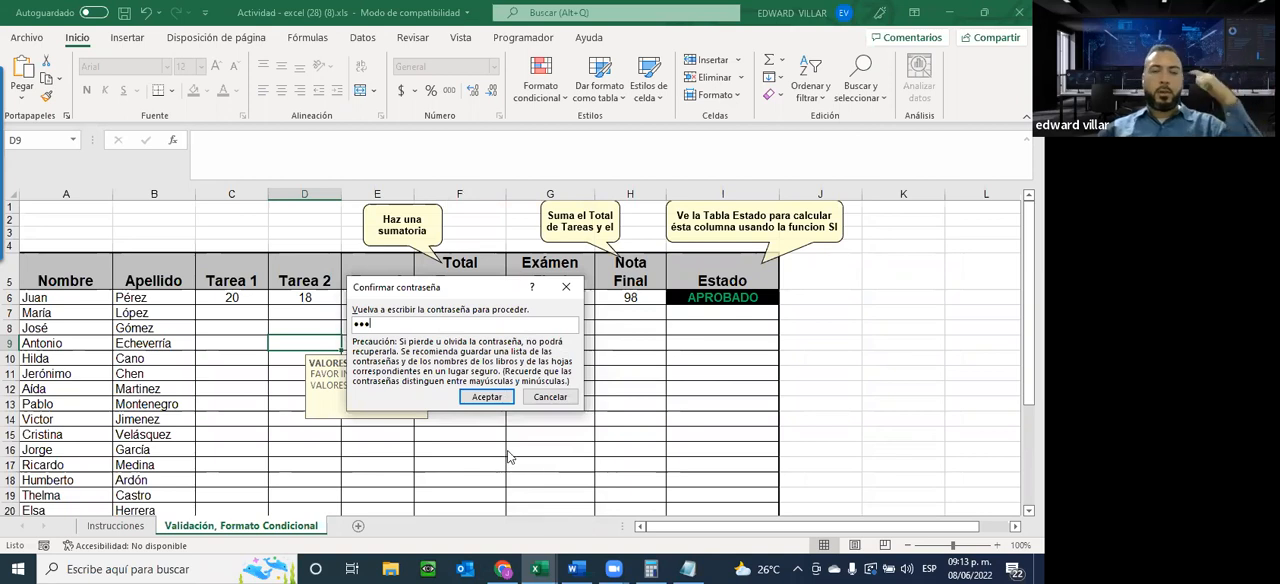
click(492, 397)
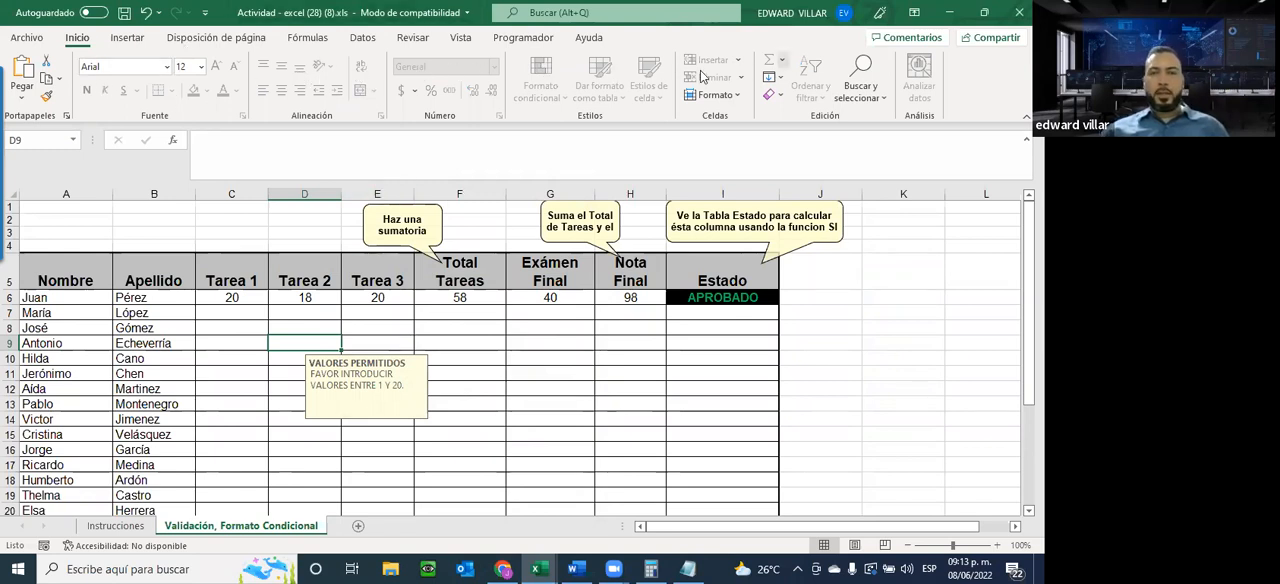
Test the sheet protection by trying to edit empty grade cells E8 and D7
click(467, 330)
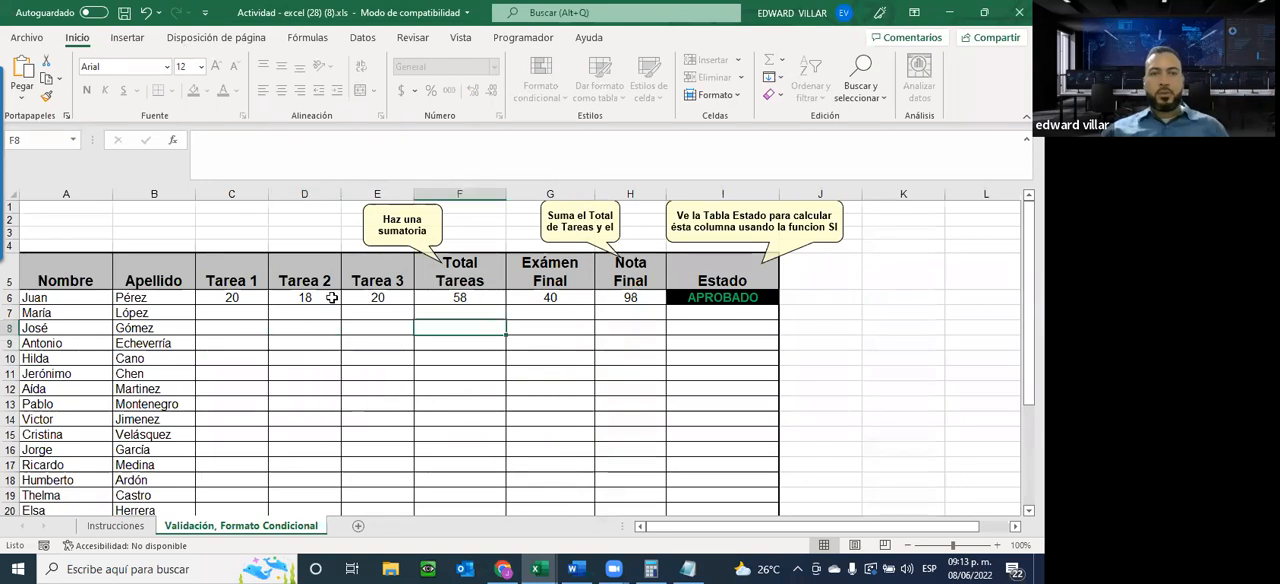
click(376, 334)
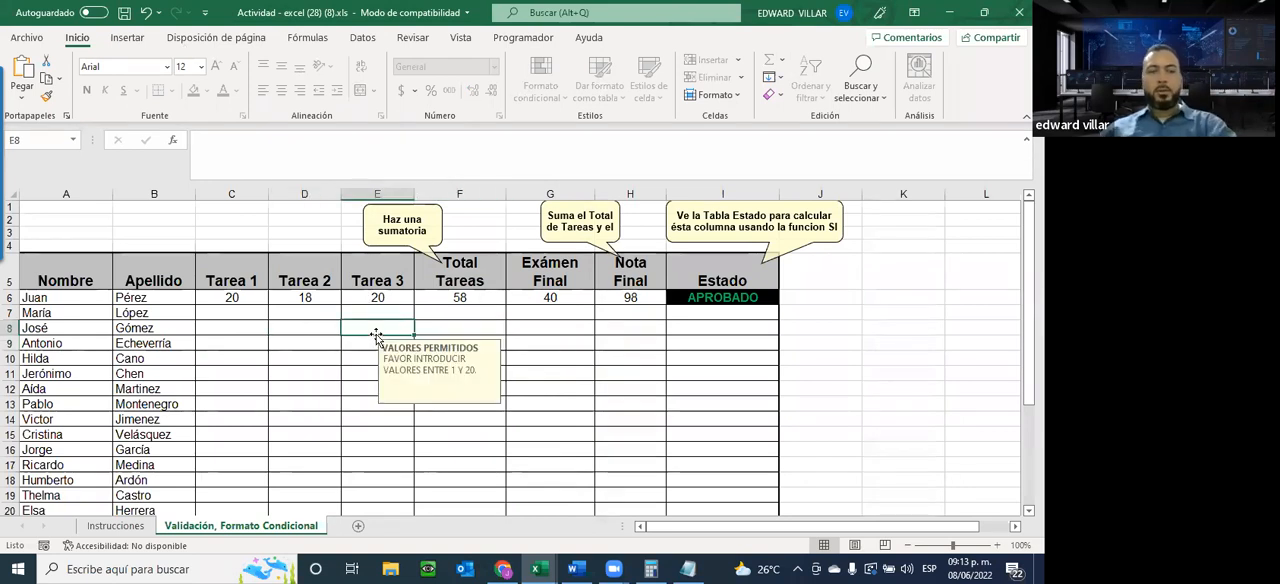
double_click(378, 333)
click(520, 326)
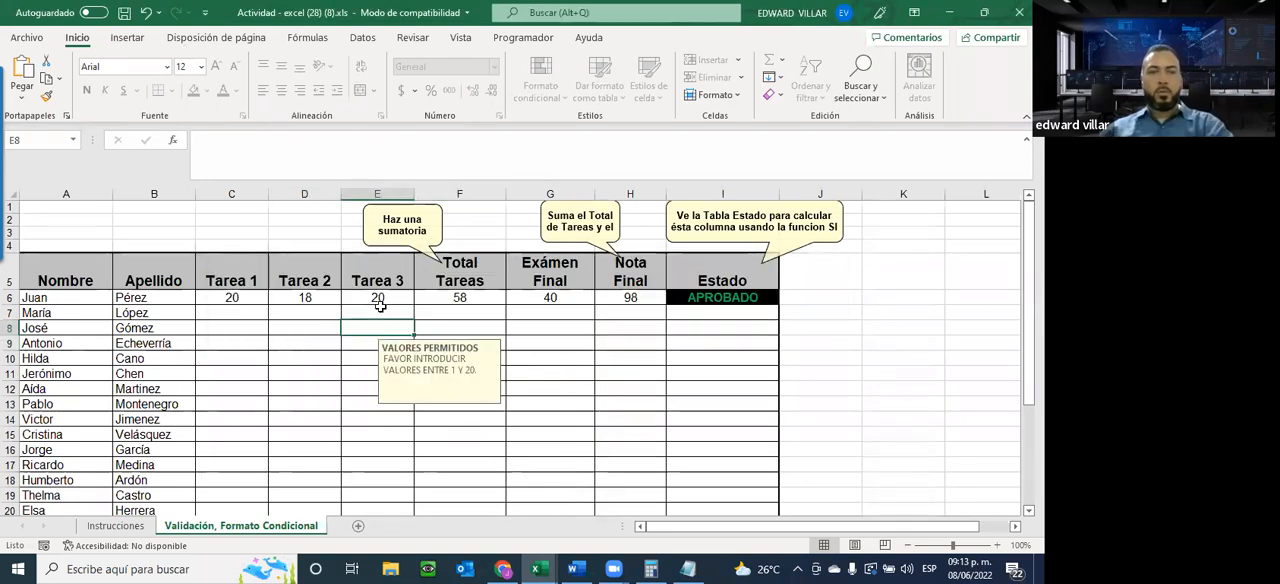
click(274, 309)
double_click(274, 309)
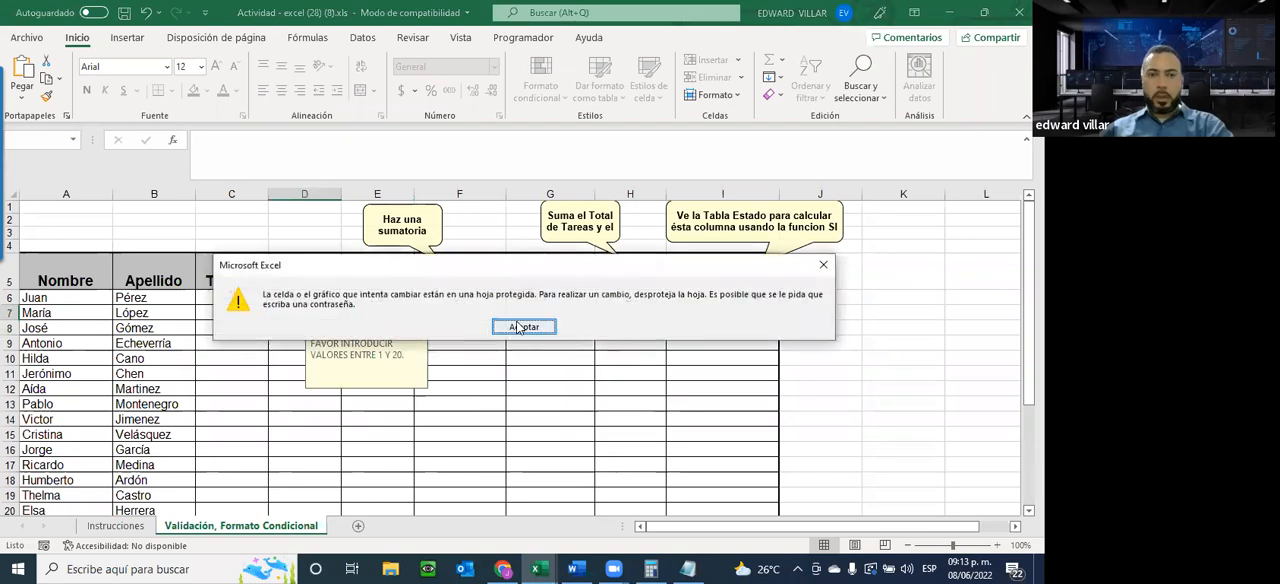
Test the sheet protection by trying to edit C6, F6 and G6 and to clear the exam grade in G6
click(520, 326)
double_click(250, 299)
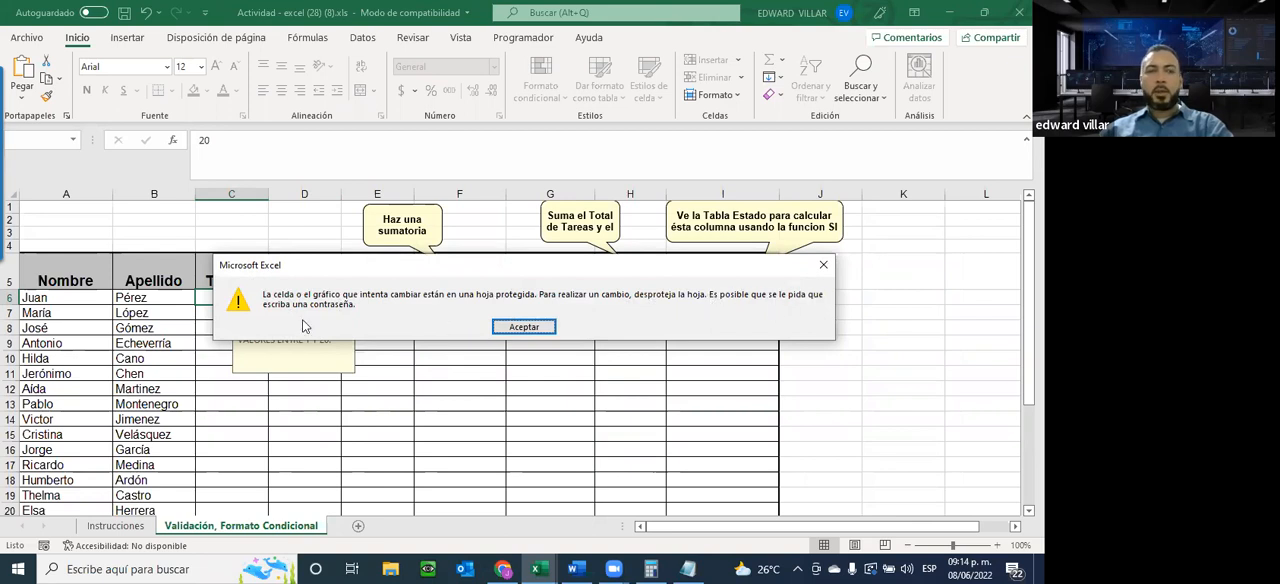
click(531, 326)
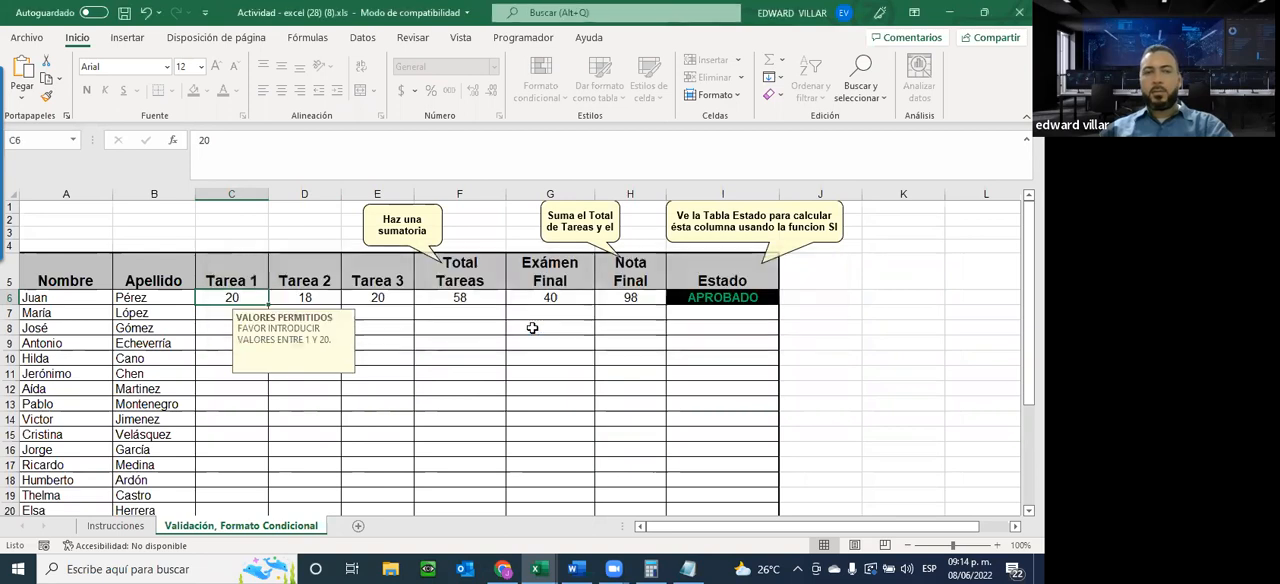
double_click(450, 301)
click(524, 326)
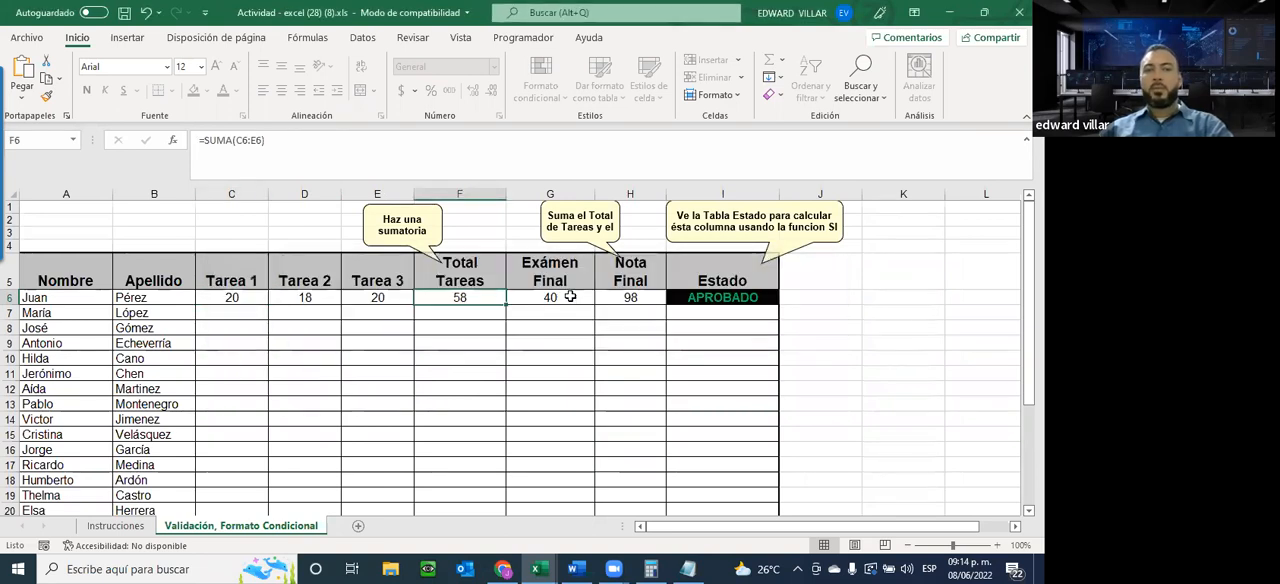
click(574, 297)
double_click(574, 297)
click(510, 323)
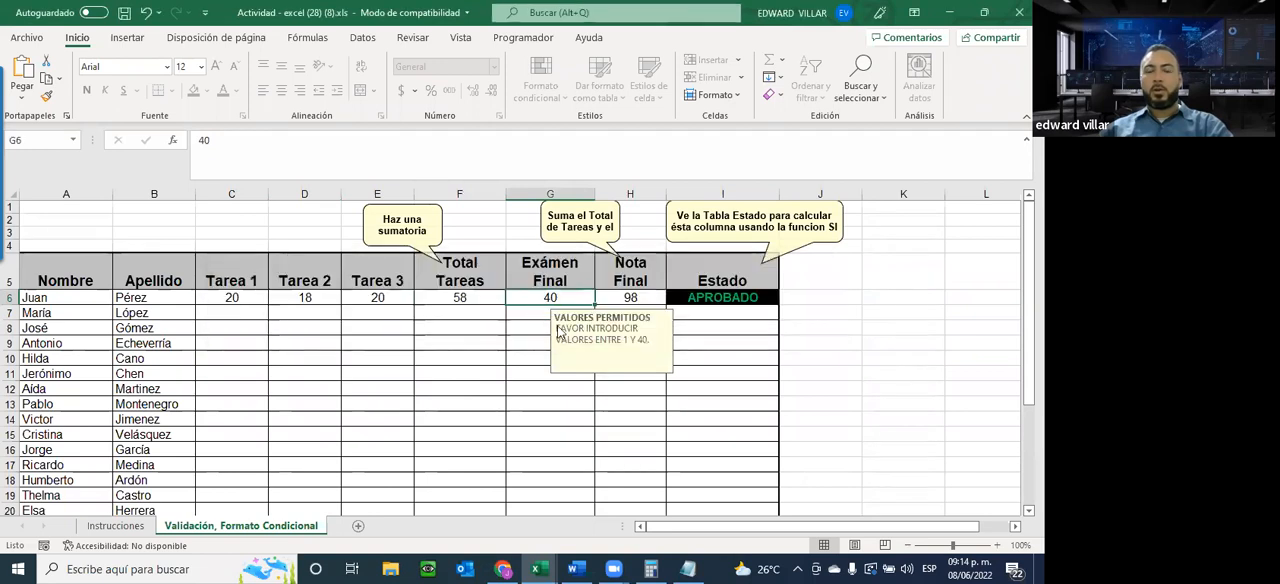
key(Delete)
click(517, 326)
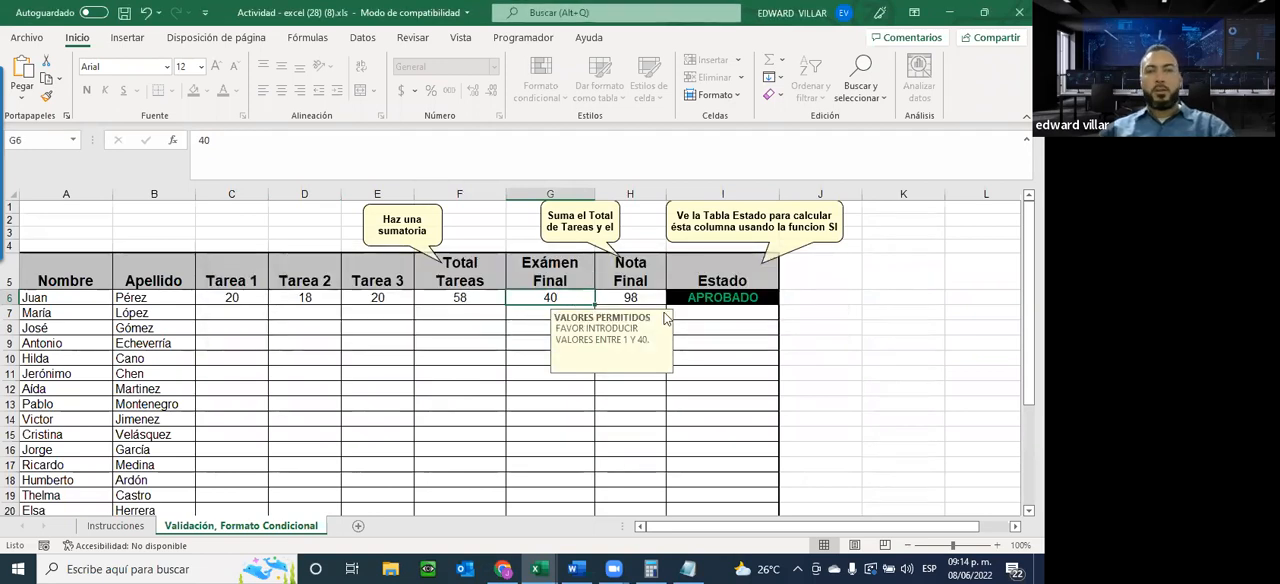
Unprotect the Validación, Formato Condicional sheet by entering its protection password, and return to the sheet
drag(222, 294, 376, 502)
drag(549, 298, 552, 504)
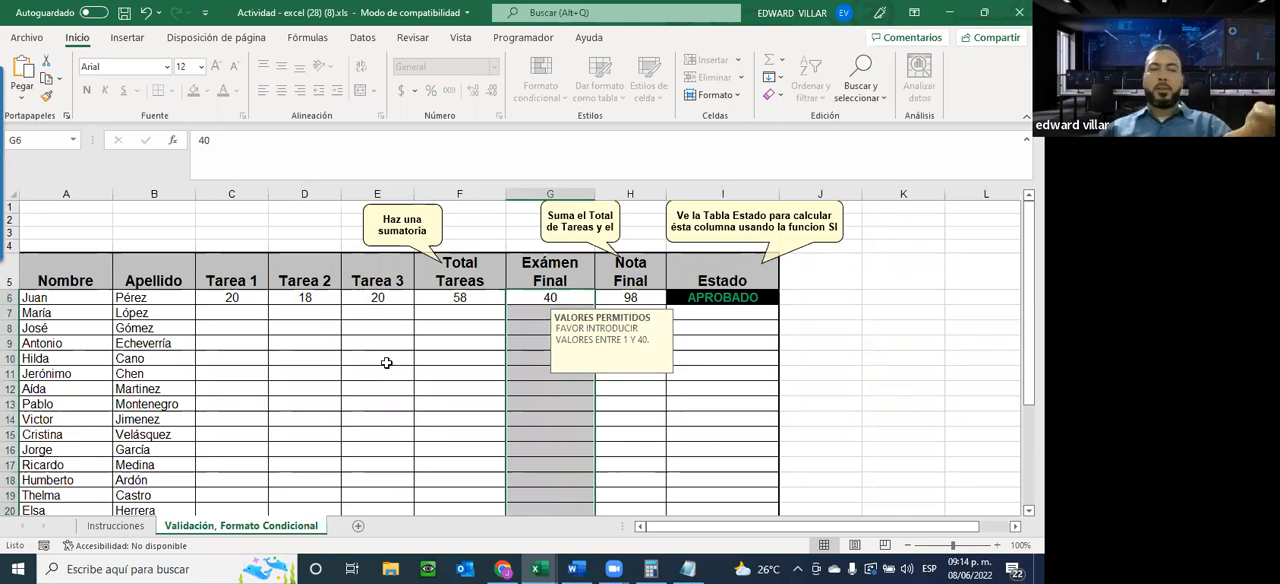
click(27, 37)
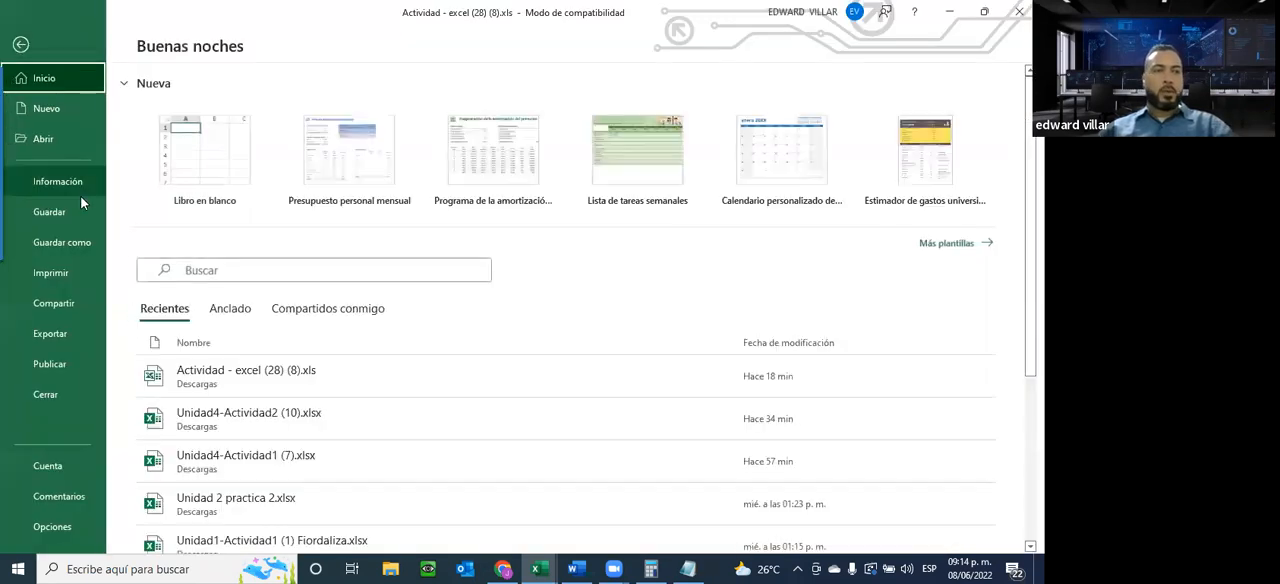
click(57, 181)
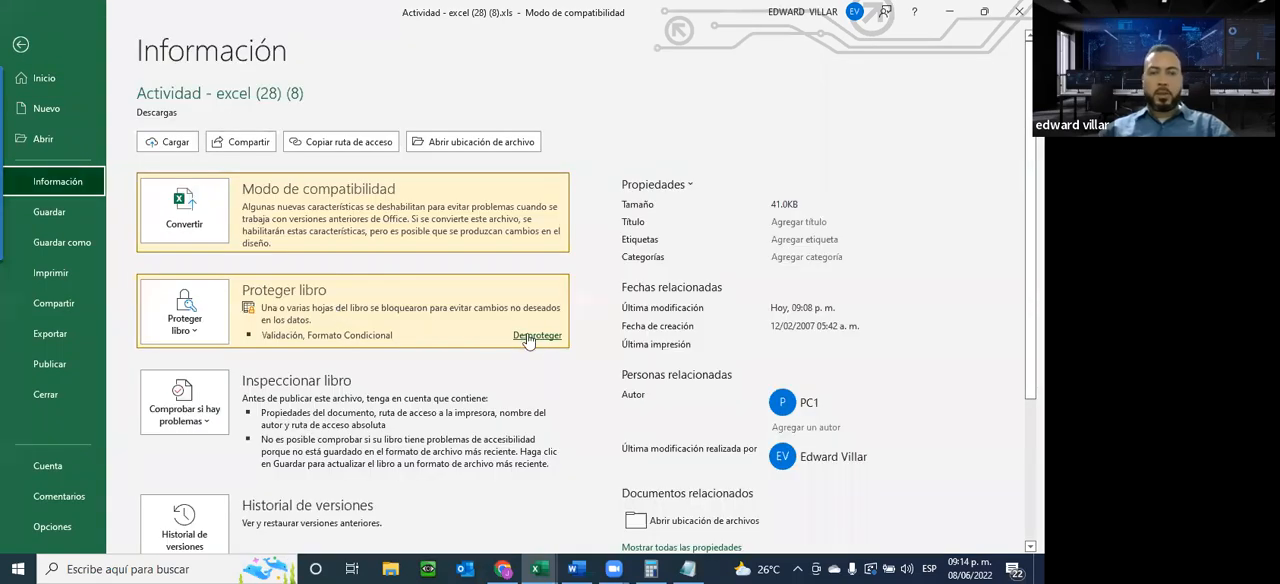
click(528, 338)
text(123)
click(492, 365)
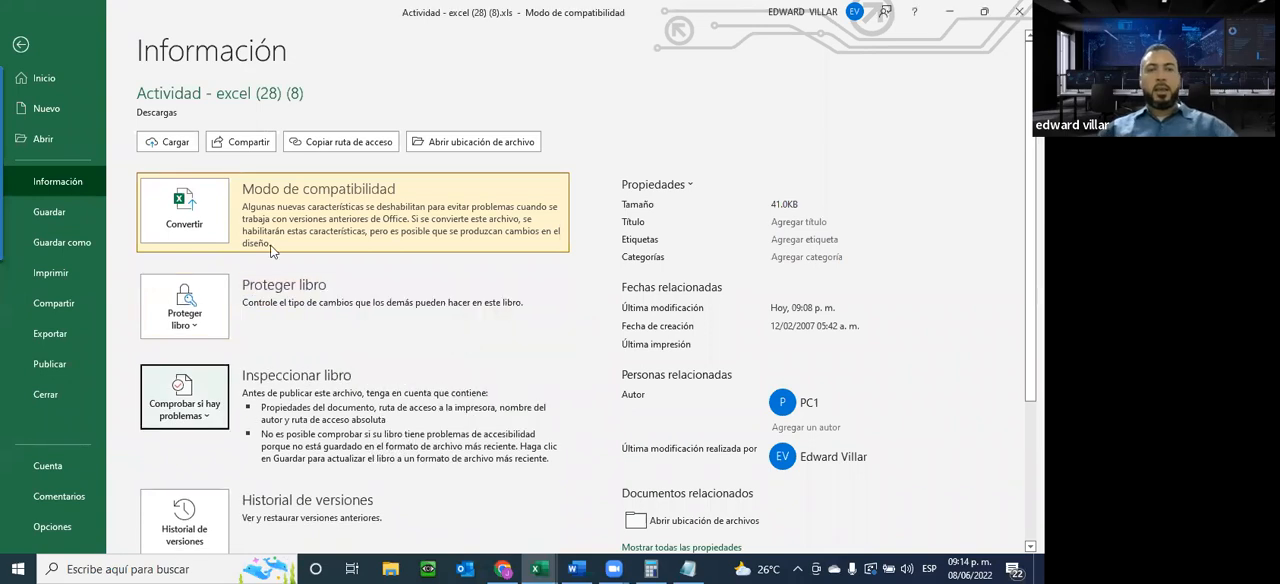
click(21, 57)
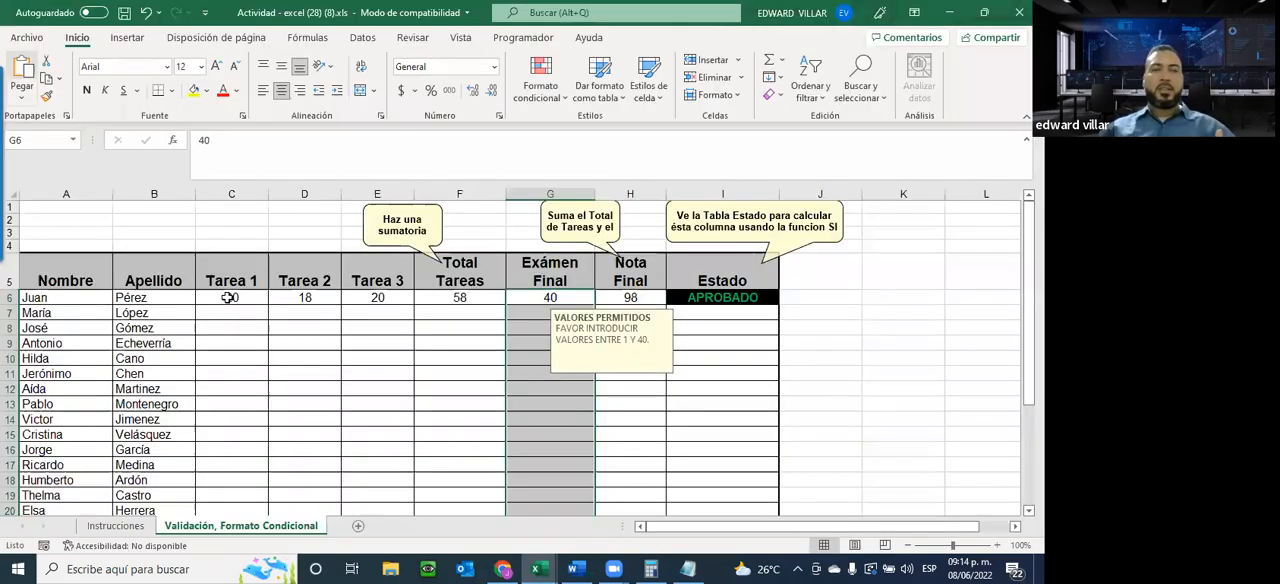
Turn off the Bloqueada protection setting for the Tarea 1 to Tarea 3 cells C6:E20
drag(230, 297, 359, 483)
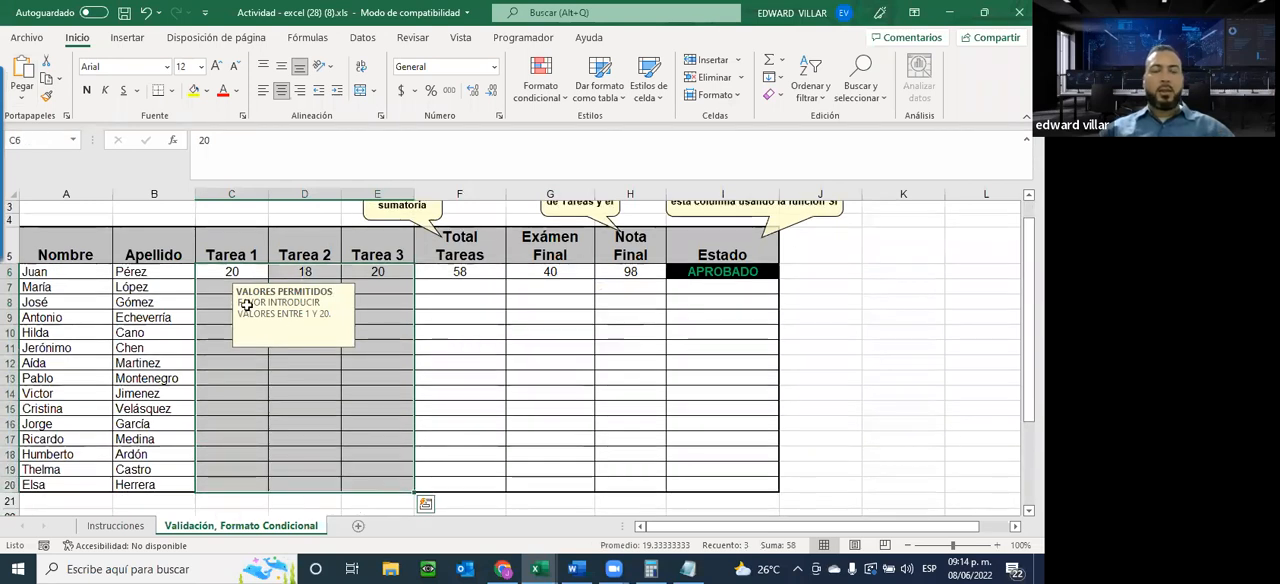
right_click(240, 383)
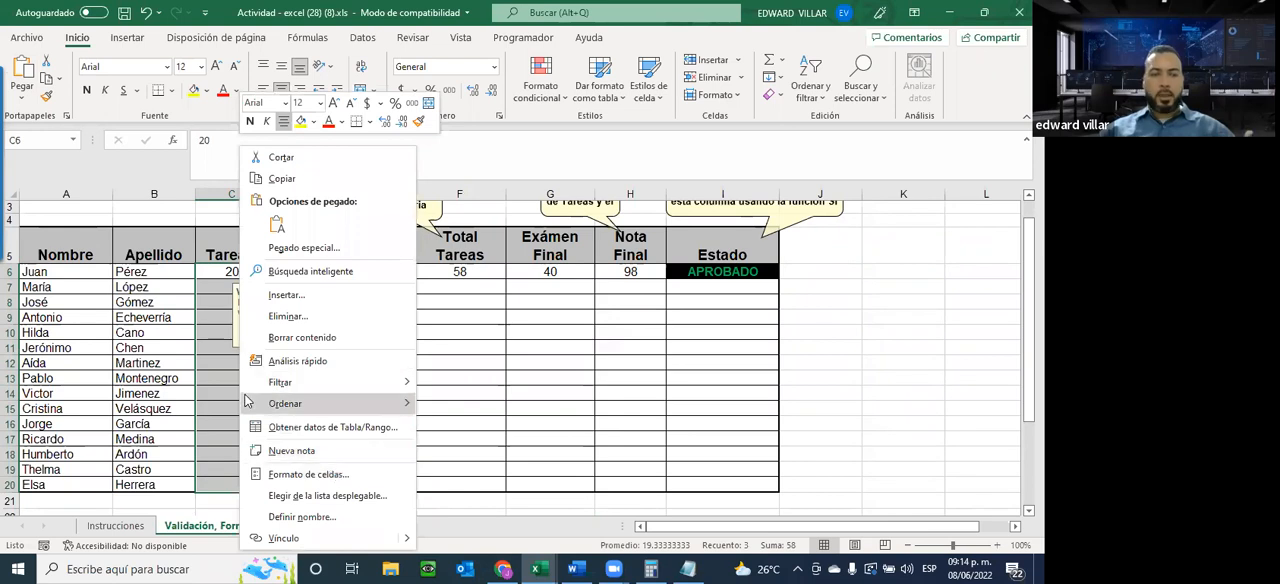
click(306, 477)
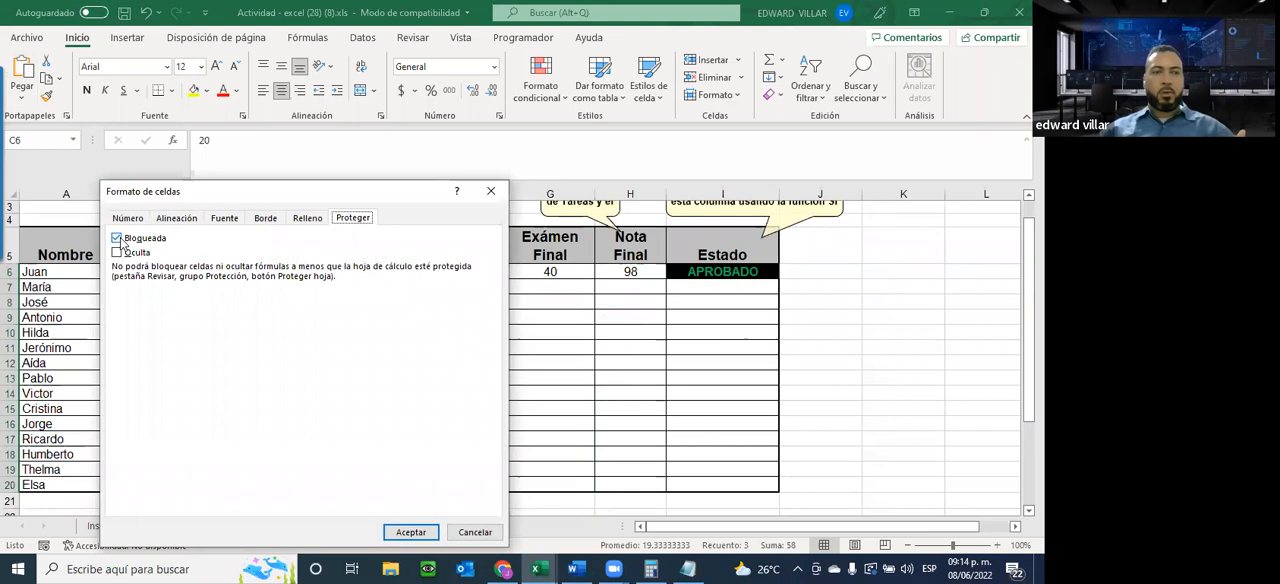
click(145, 238)
click(410, 533)
Turn off the Bloqueada protection setting for the Exámen Final cells G6:G20
drag(552, 270, 571, 483)
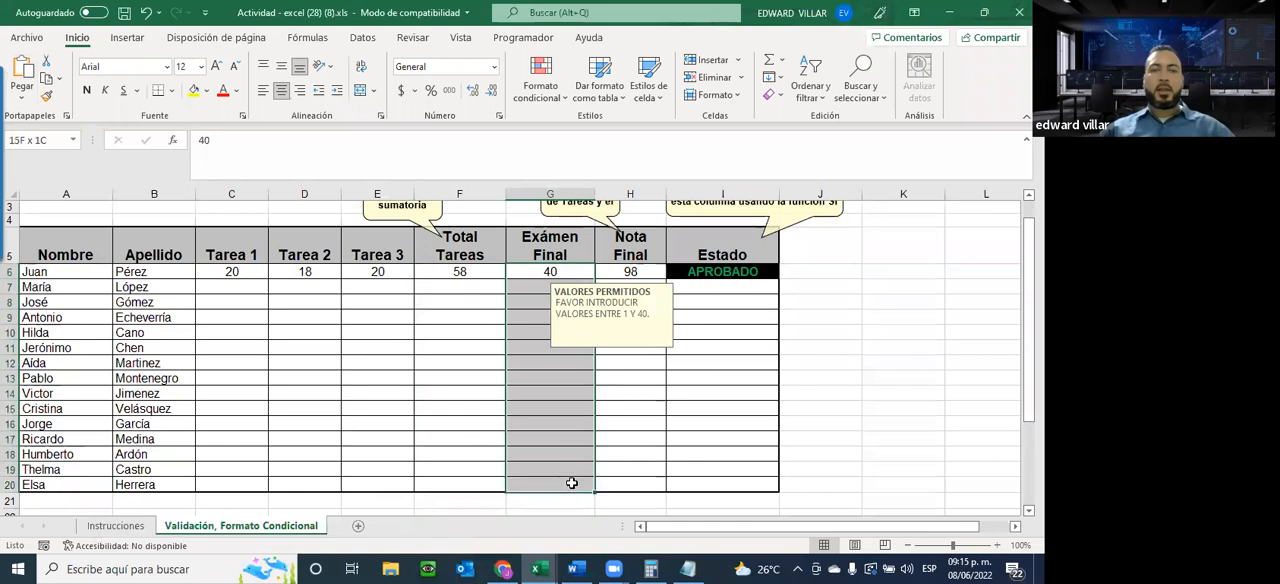
right_click(535, 315)
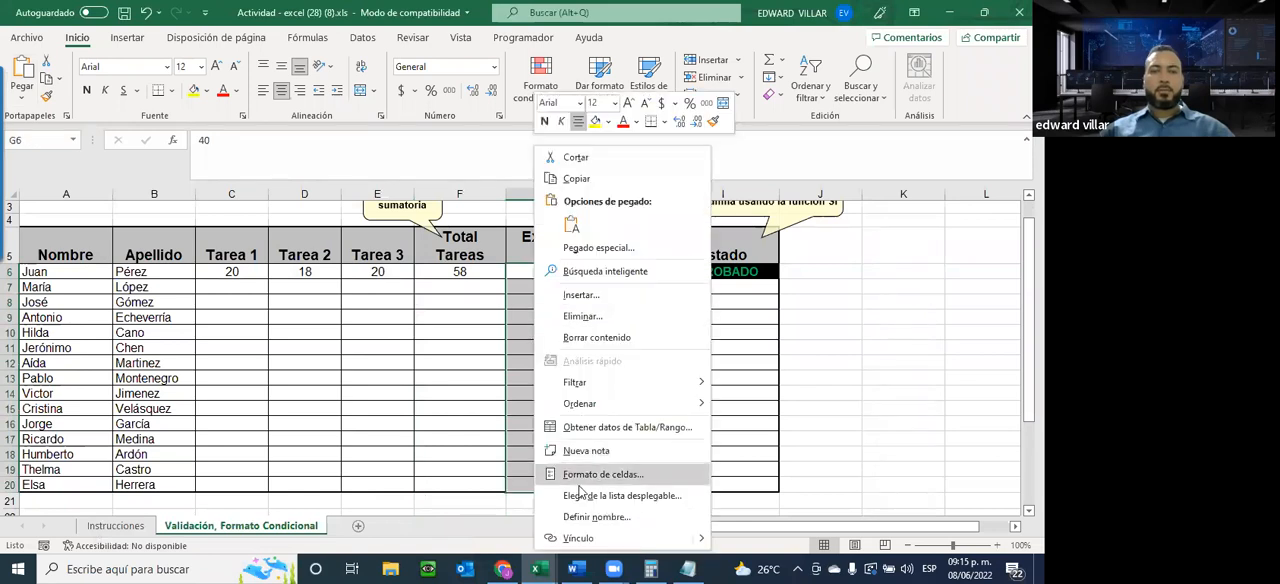
key(Escape)
key(ctrl+1)
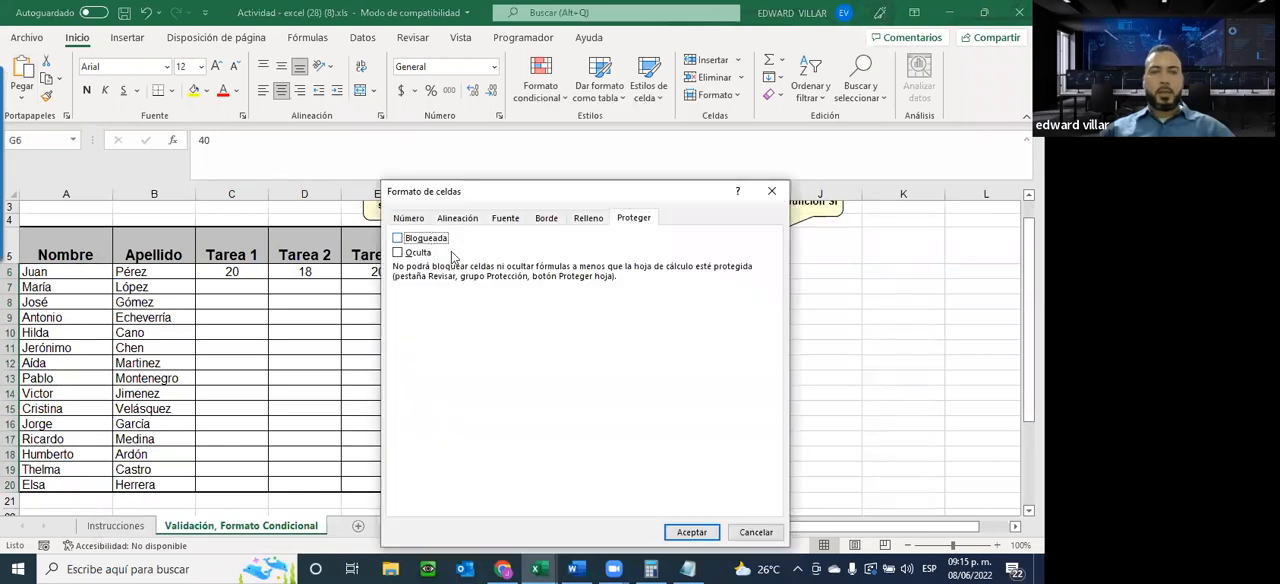
click(692, 532)
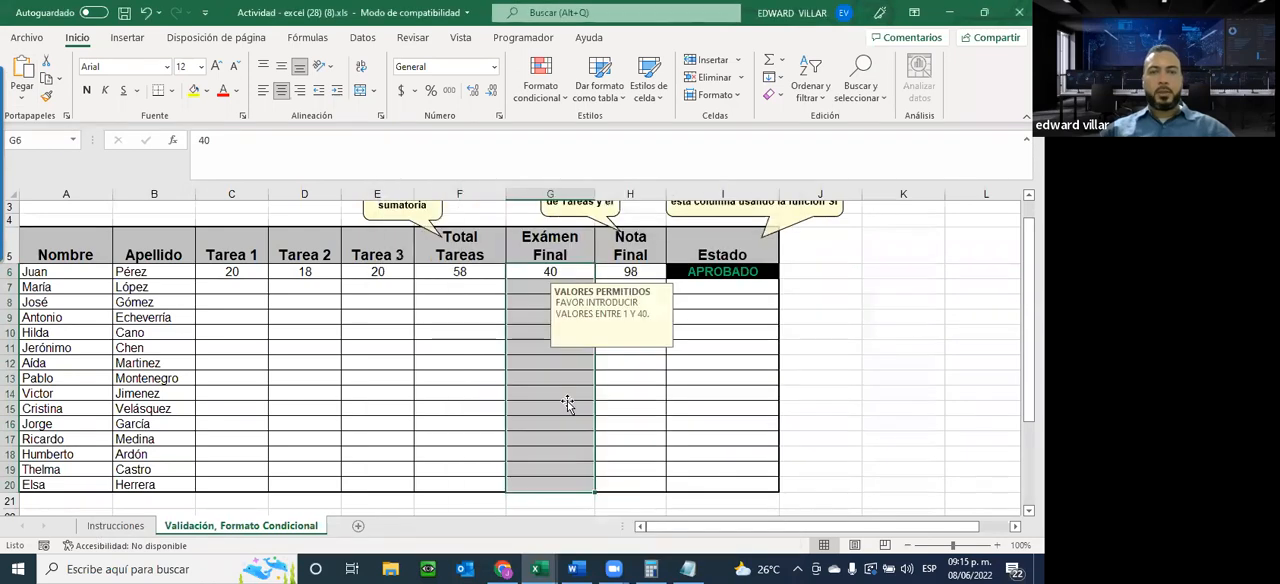
click(569, 404)
Protect the current sheet with a password, allowing only selection of locked and unlocked cells, and confirm the password
click(27, 37)
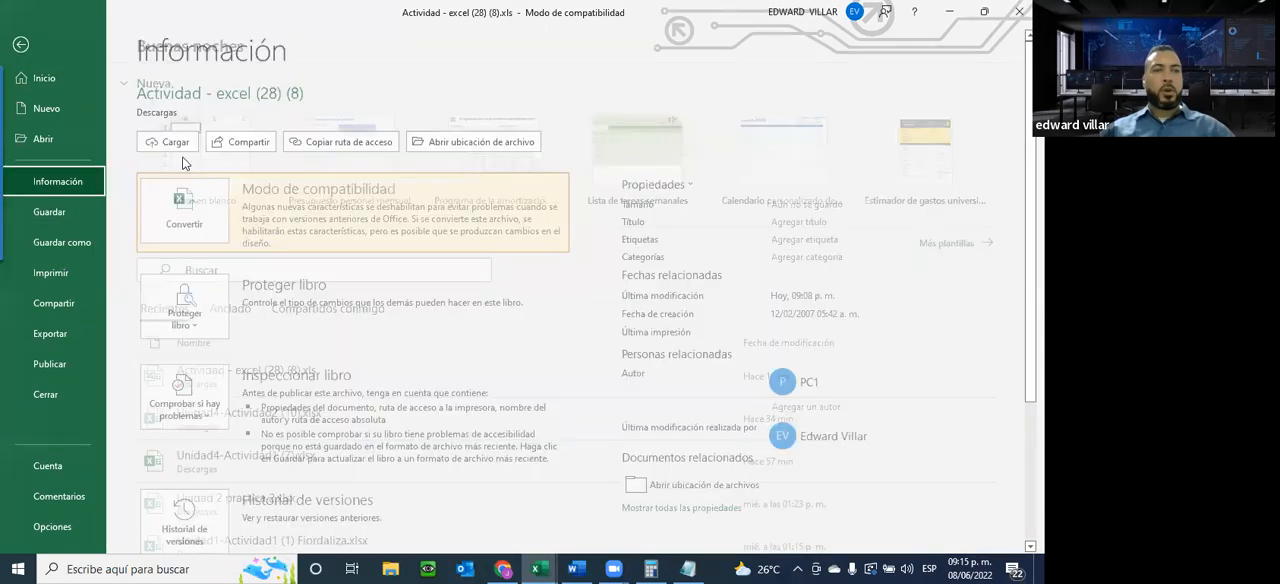
click(185, 307)
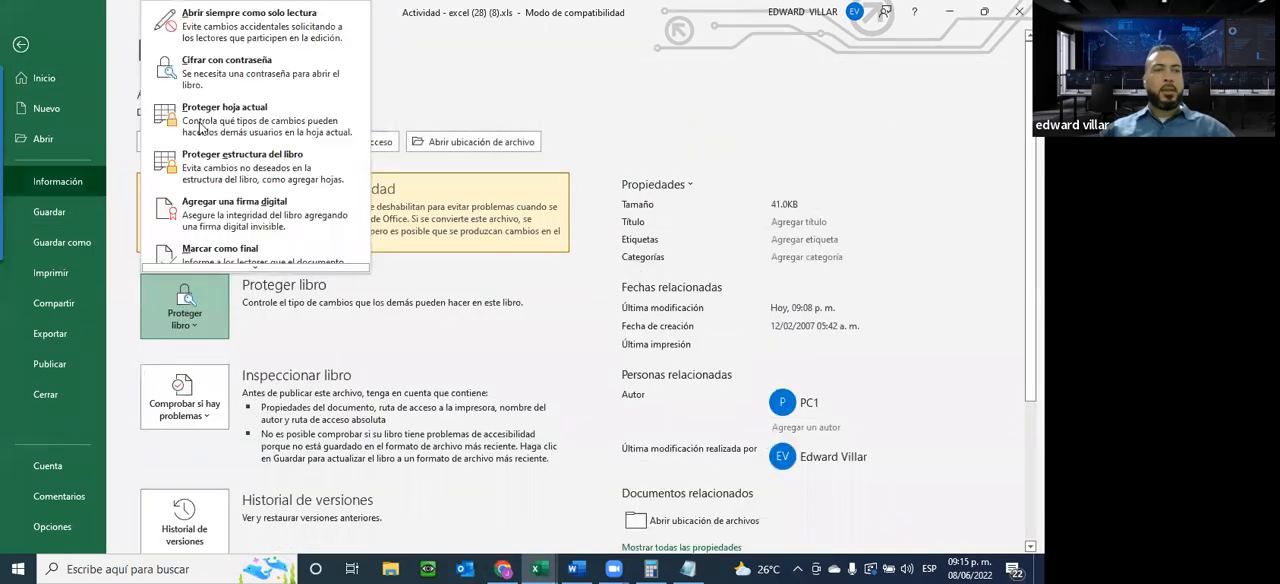
click(200, 128)
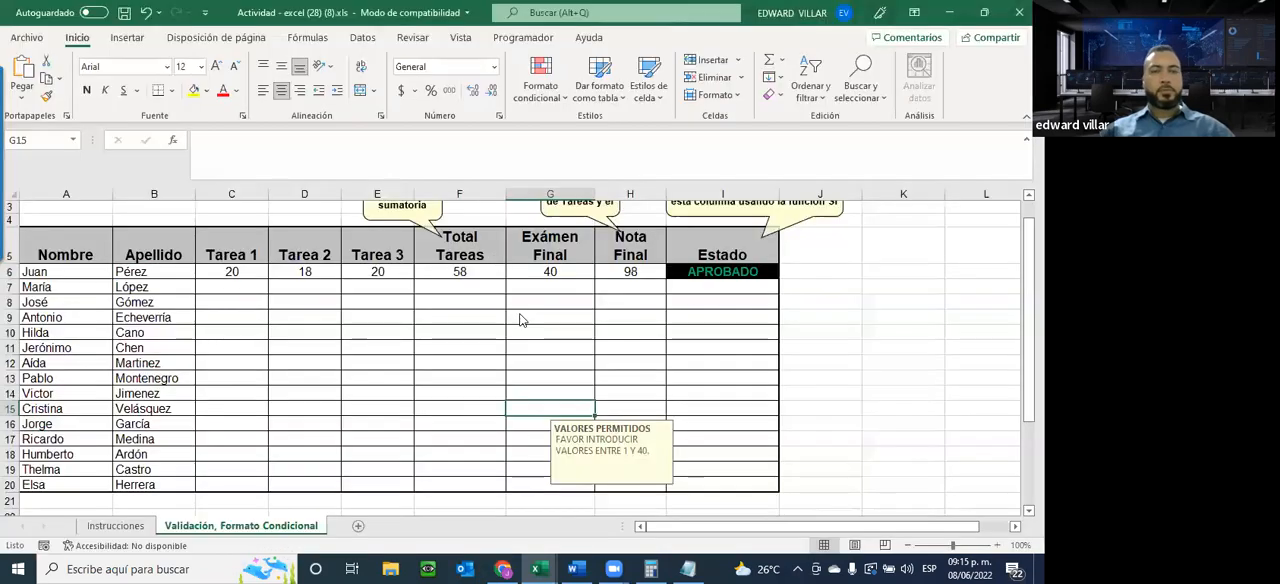
text(123)
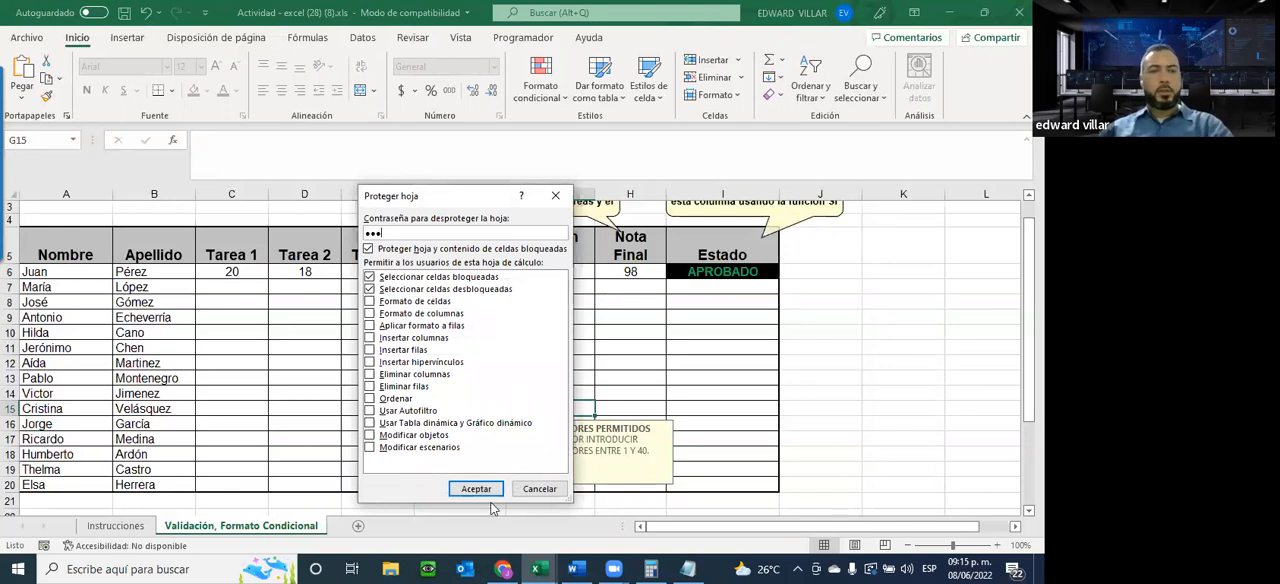
click(475, 487)
text(123)
click(485, 396)
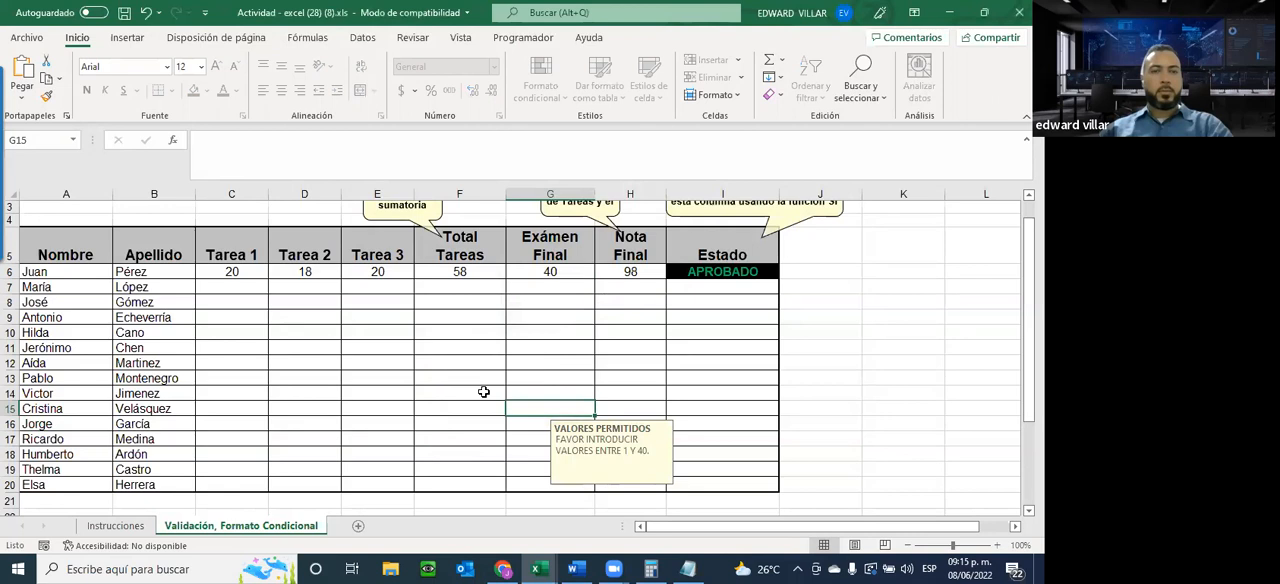
Check the Total Tareas column by inspecting the formula in F6 and the cells F7 and F14
click(478, 288)
click(460, 270)
mouse_move(456, 265)
mouse_down()
mouse_move(457, 357)
mouse_move(457, 272)
mouse_up()
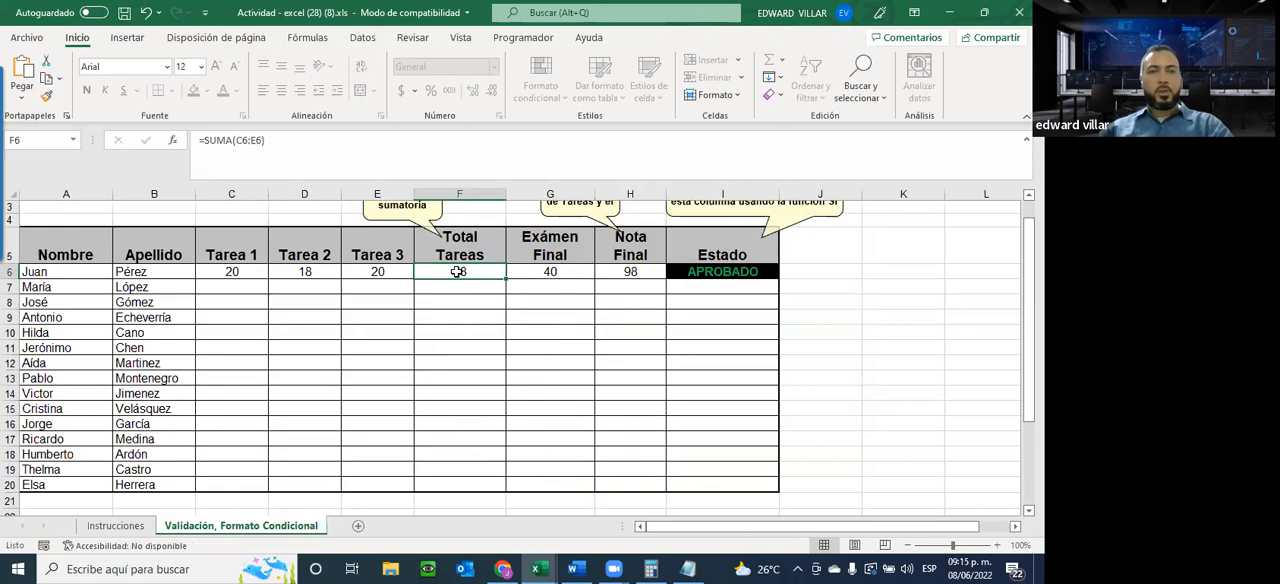
click(460, 393)
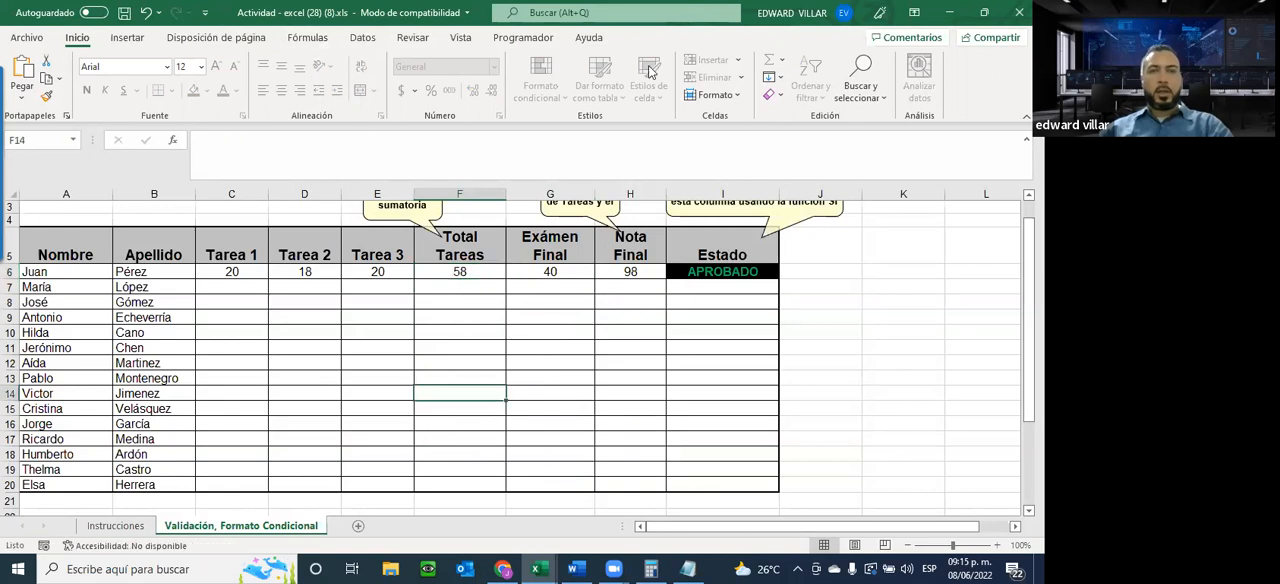
Enter the grade 4 for Tarea 3 in the unlocked cell E7
click(369, 287)
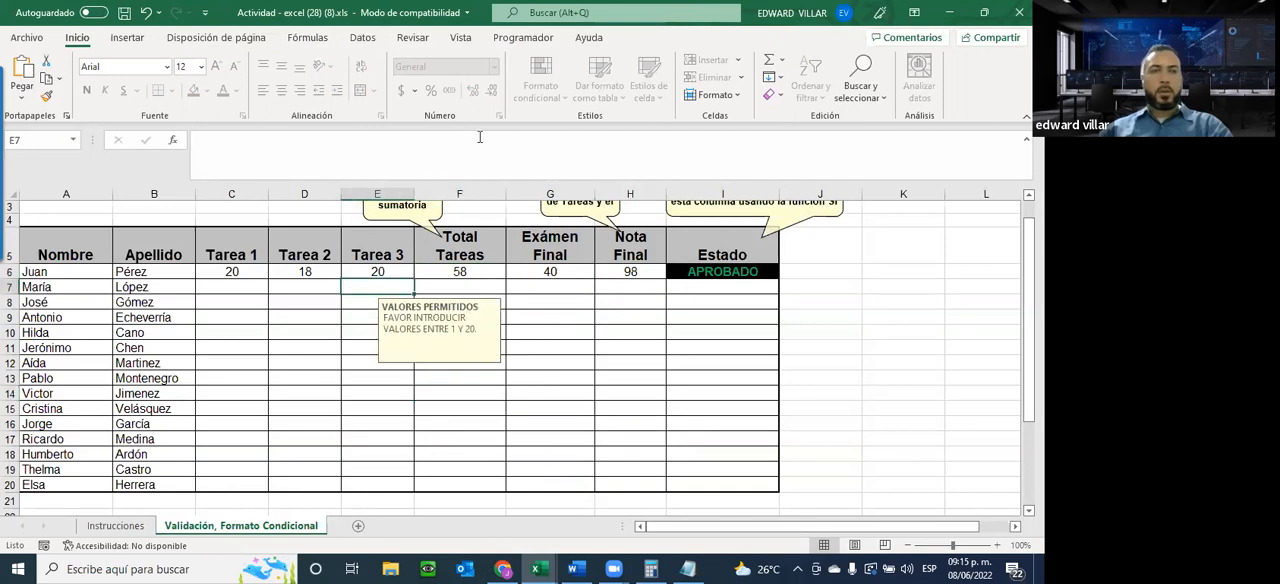
text(D)
key(BackSpace)
key(BackSpace)
key(Return)
click(382, 285)
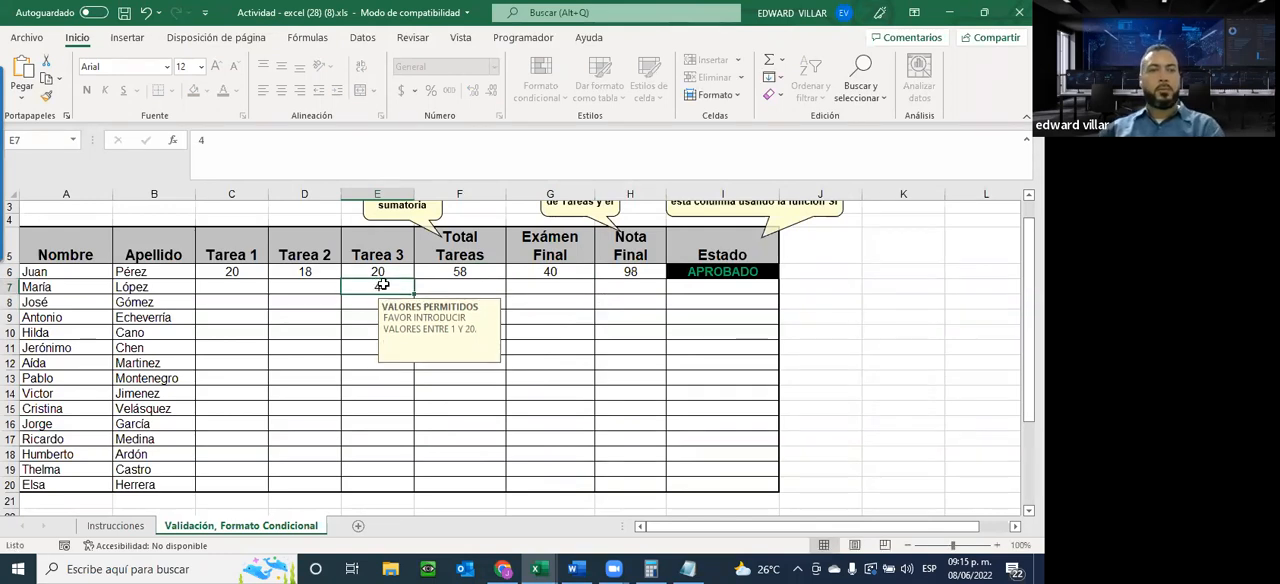
Try to enter 4 in the locked Total Tareas cell F7 and dismiss the alert
click(455, 287)
key(4)
key(Return)
key(4)
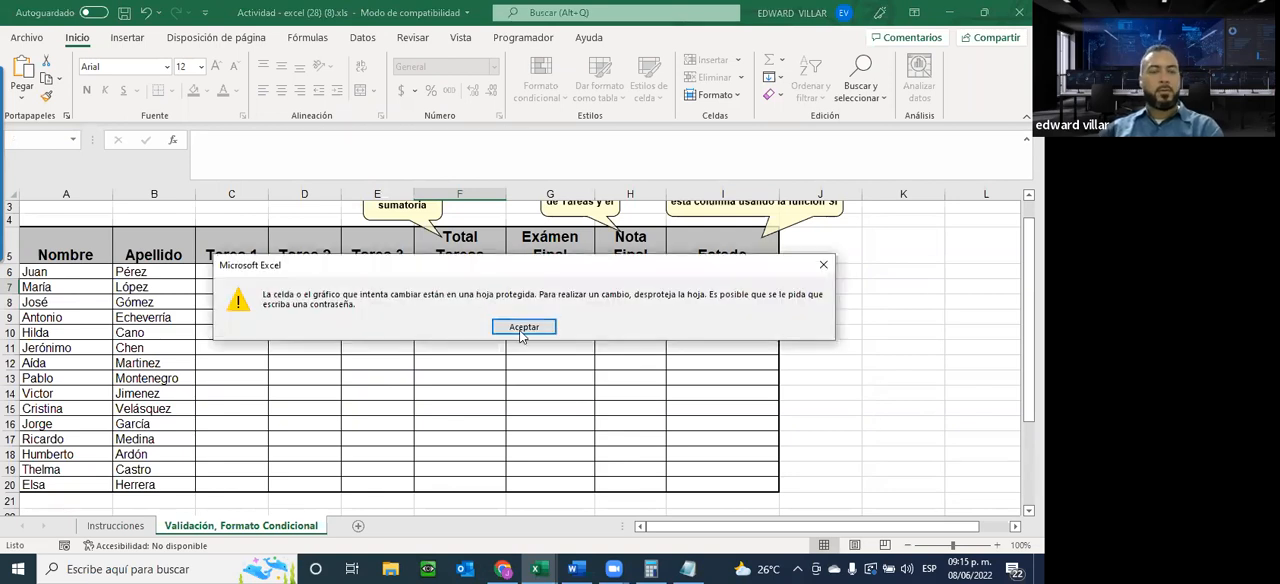
key(Return)
Test the protection of the formula cells by trying to edit the sums in F6 and H6
click(455, 274)
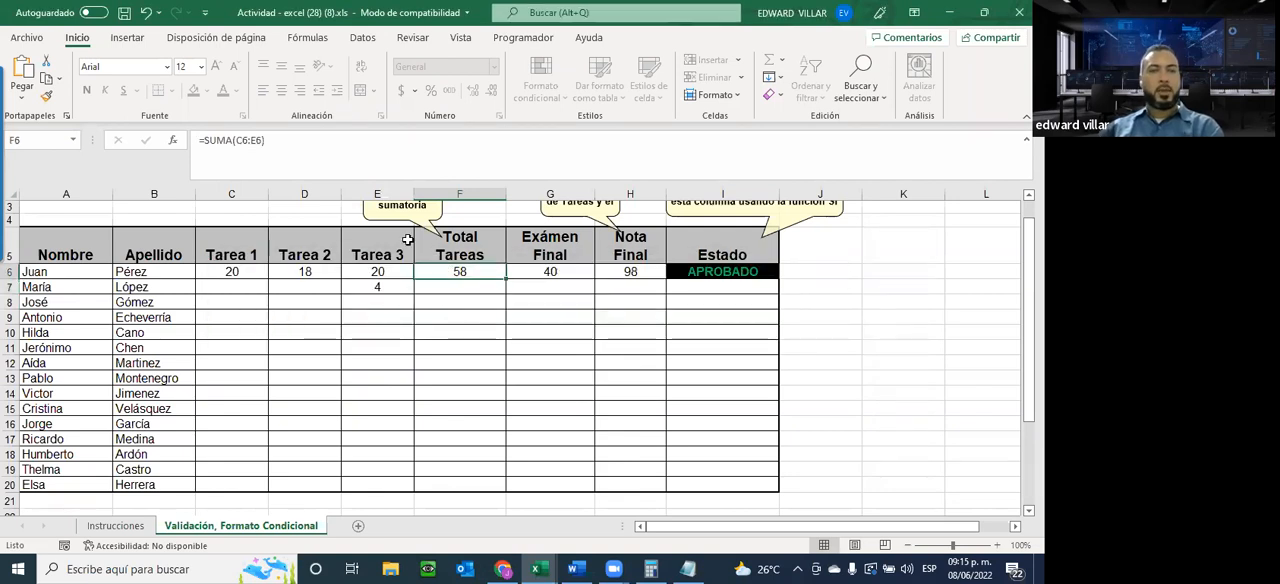
click(288, 149)
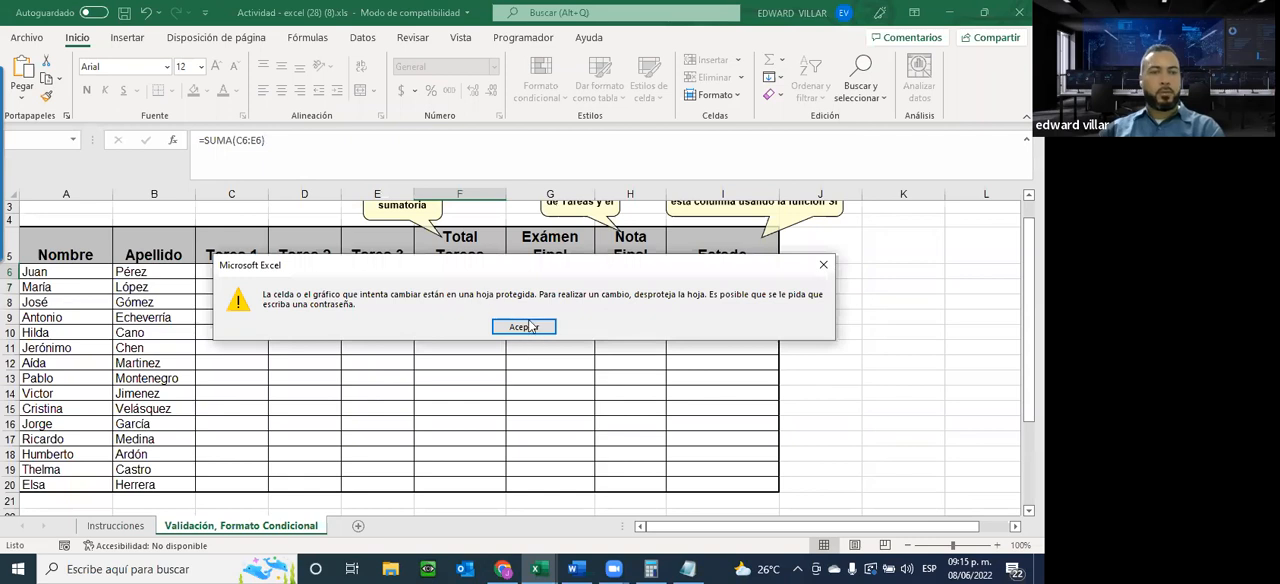
click(524, 326)
click(636, 270)
click(375, 150)
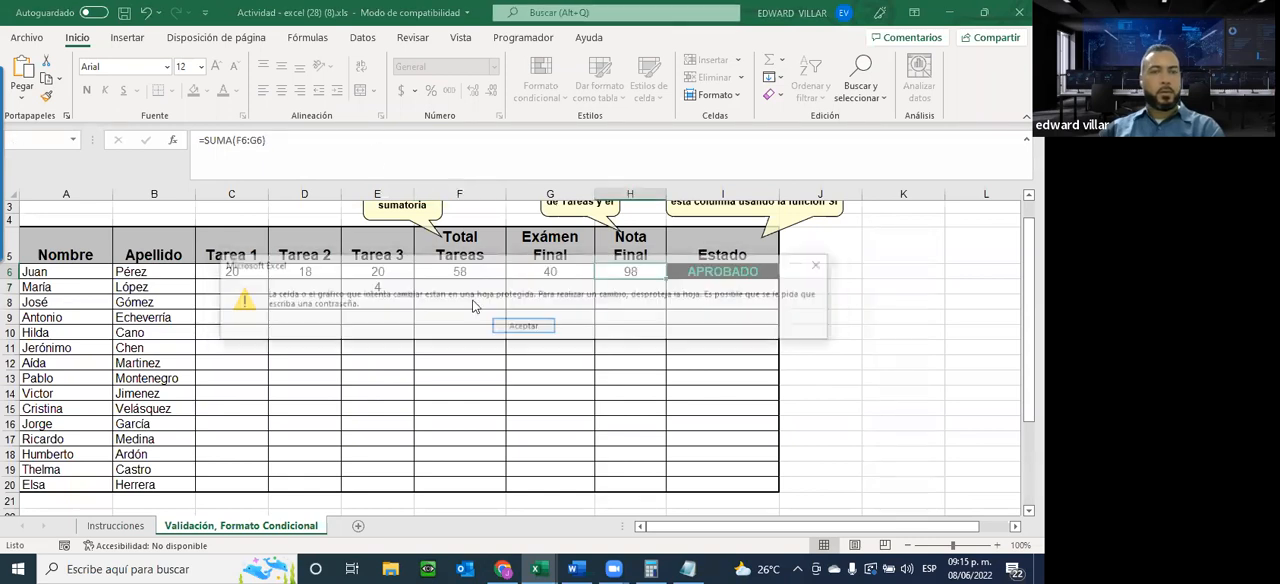
click(523, 326)
Review the allowed-value messages on grade cells E7 and D7 and look at the data tools available on the protected sheet
click(349, 287)
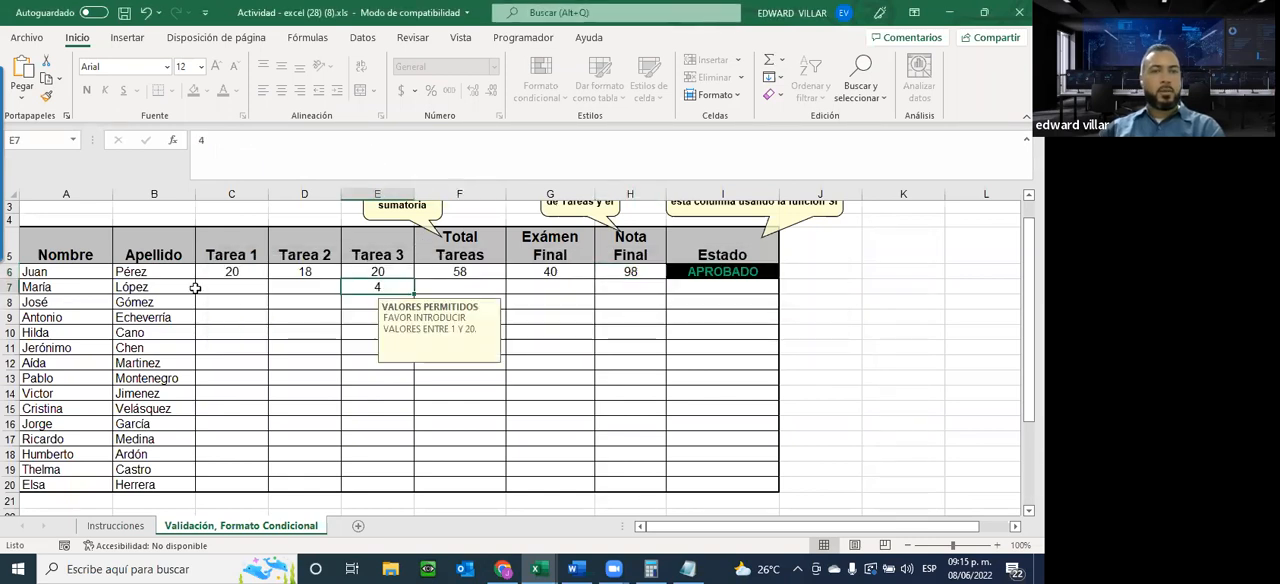
click(280, 287)
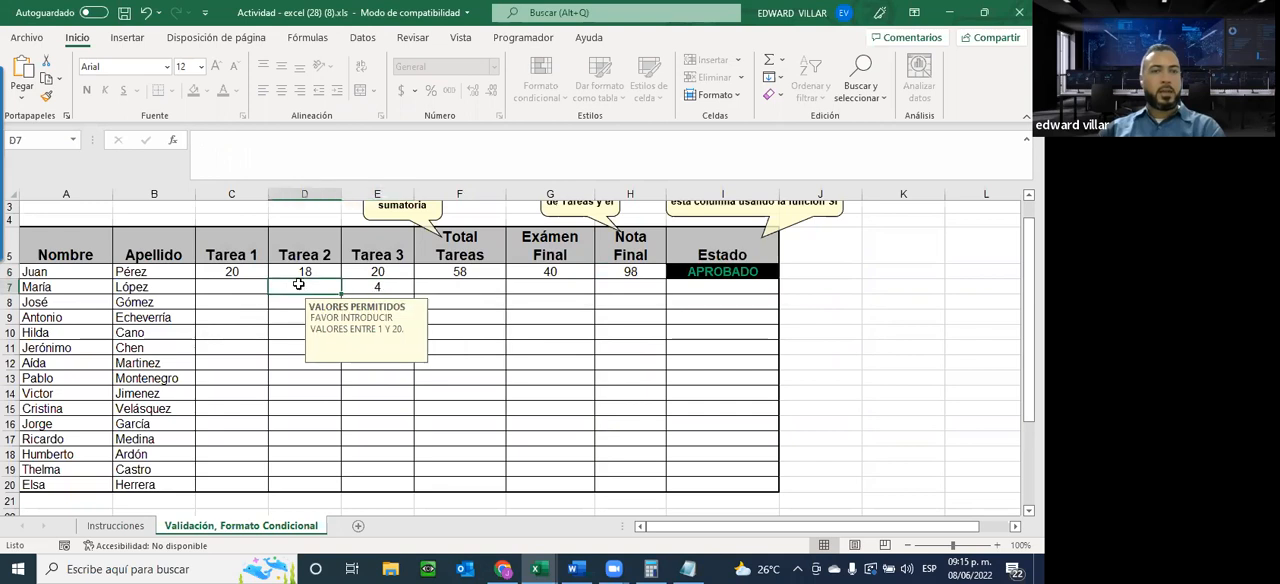
click(386, 287)
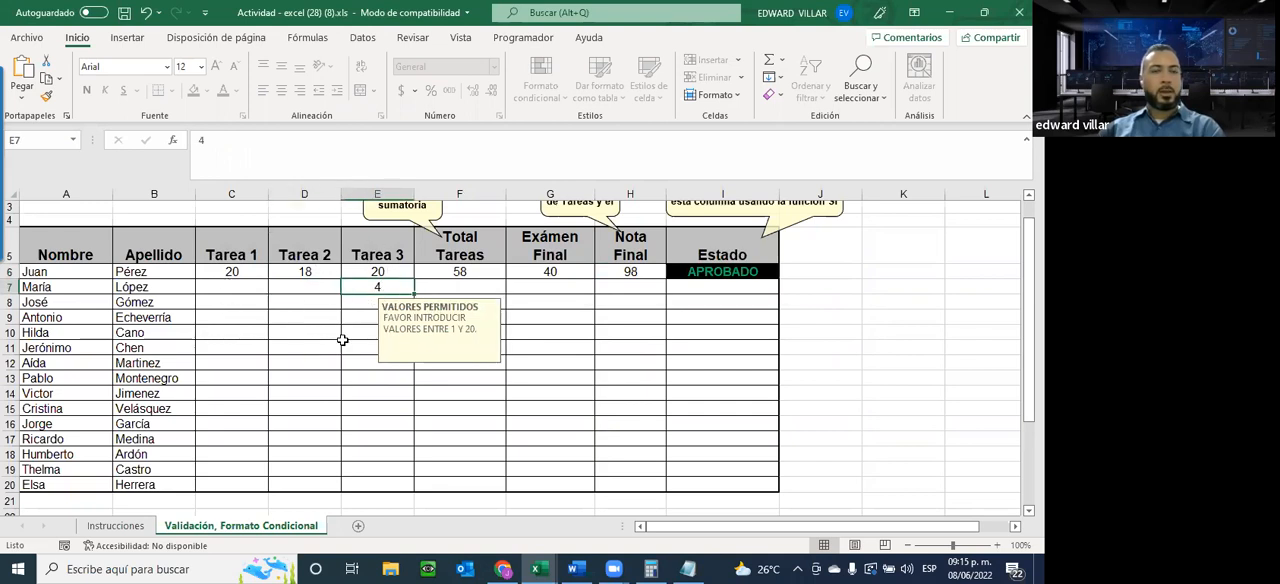
click(362, 40)
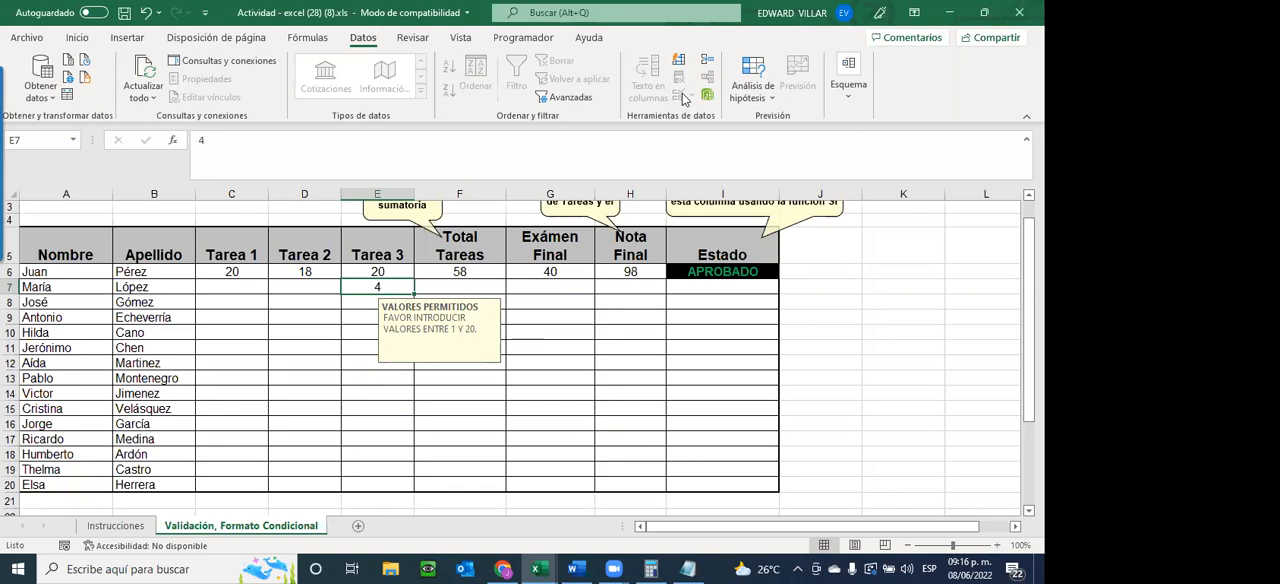
click(307, 287)
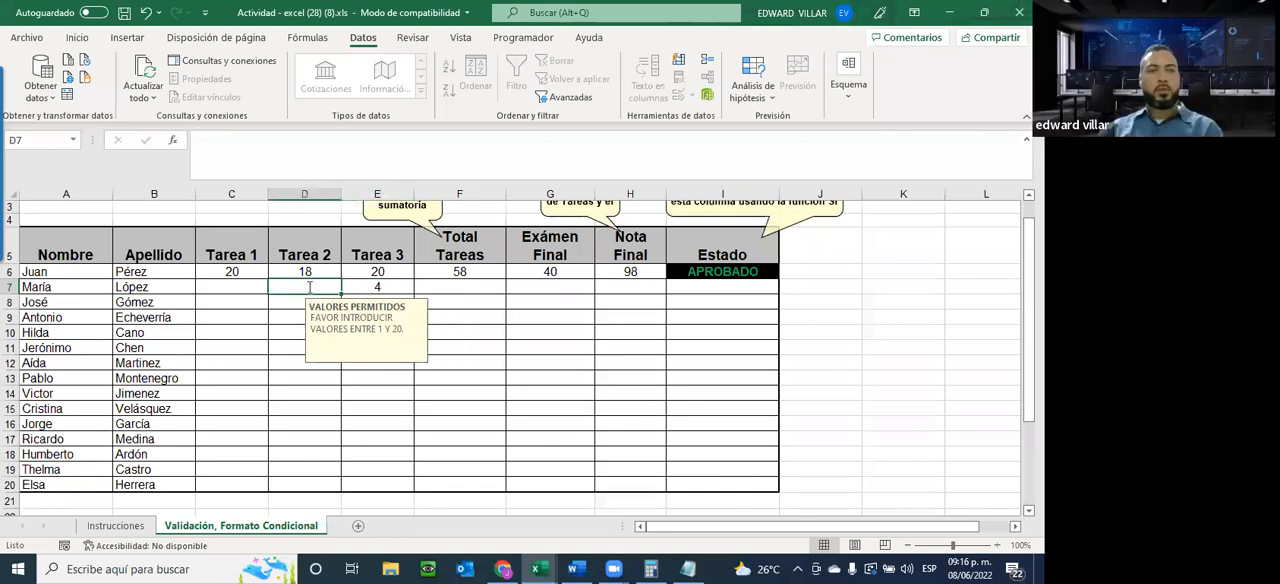
Try to enter the out-of-range grade 40 in Tarea 2 cell D7 and cancel the entry
text(40)
key(Return)
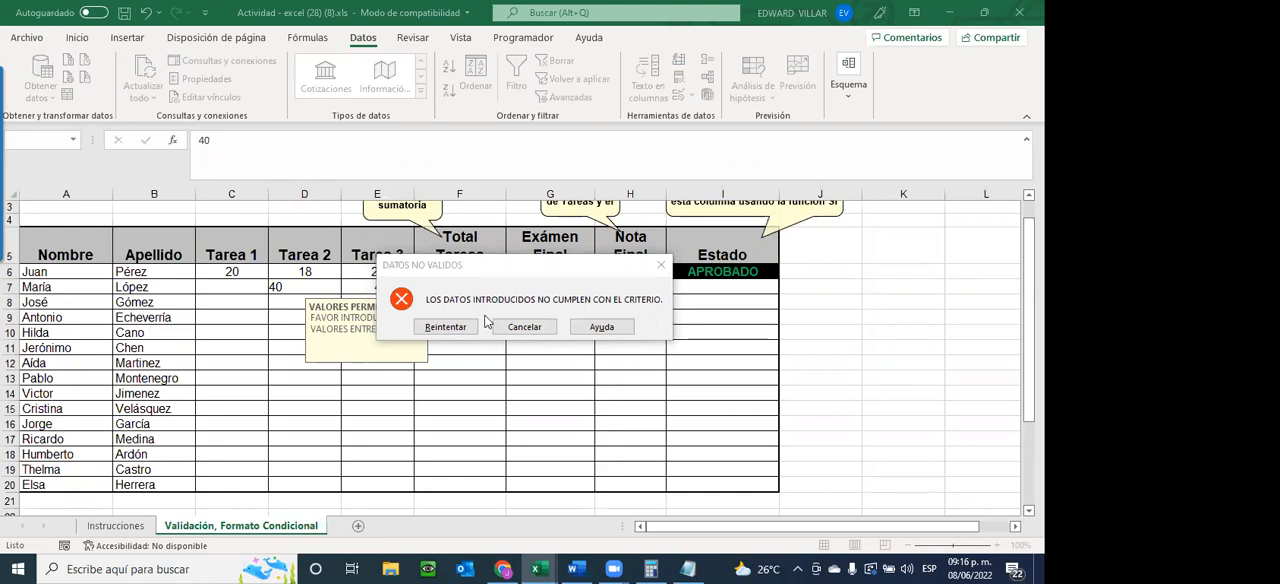
click(540, 322)
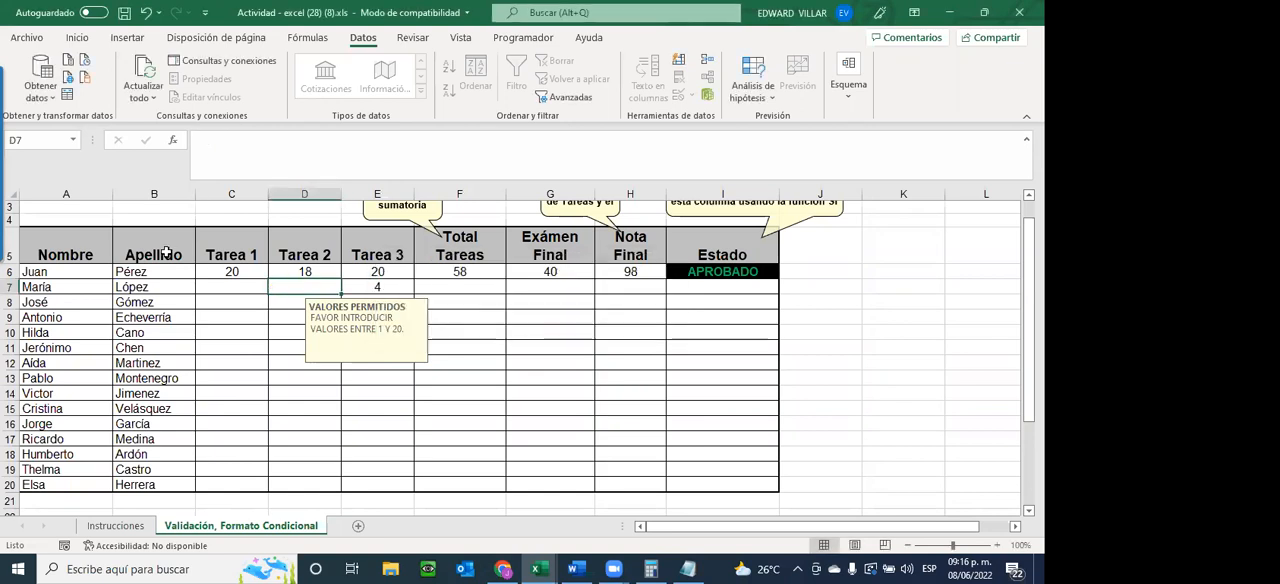
Clear the Tarea 3 grade in E7 and try to edit the locked Total Tareas sum in F6
click(389, 288)
key(BackSpace)
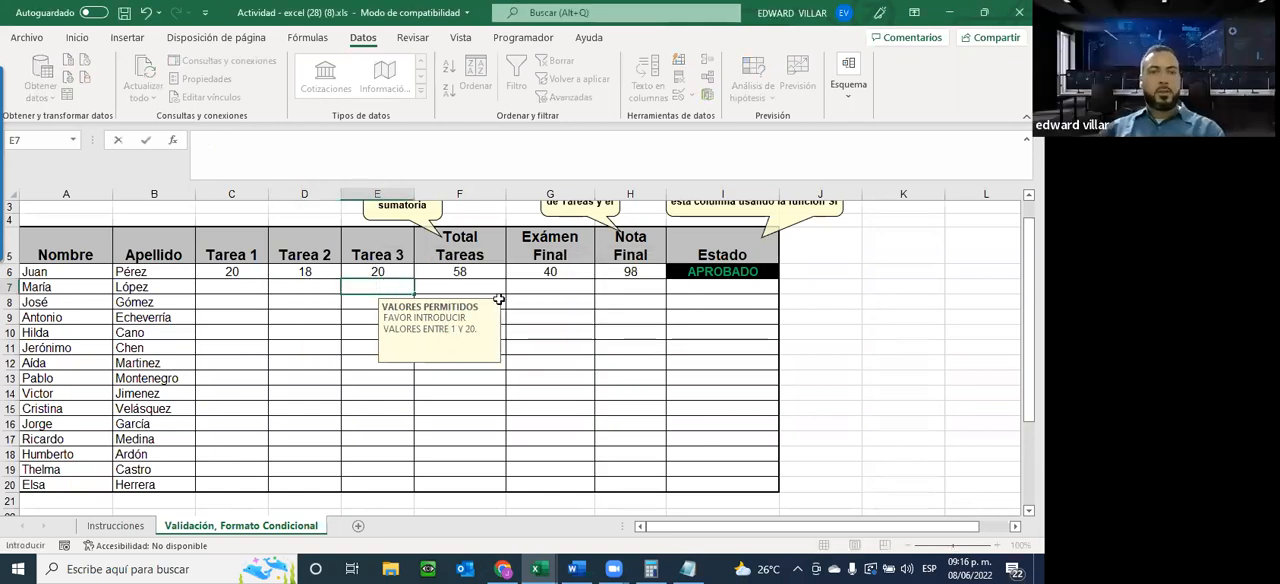
double_click(456, 270)
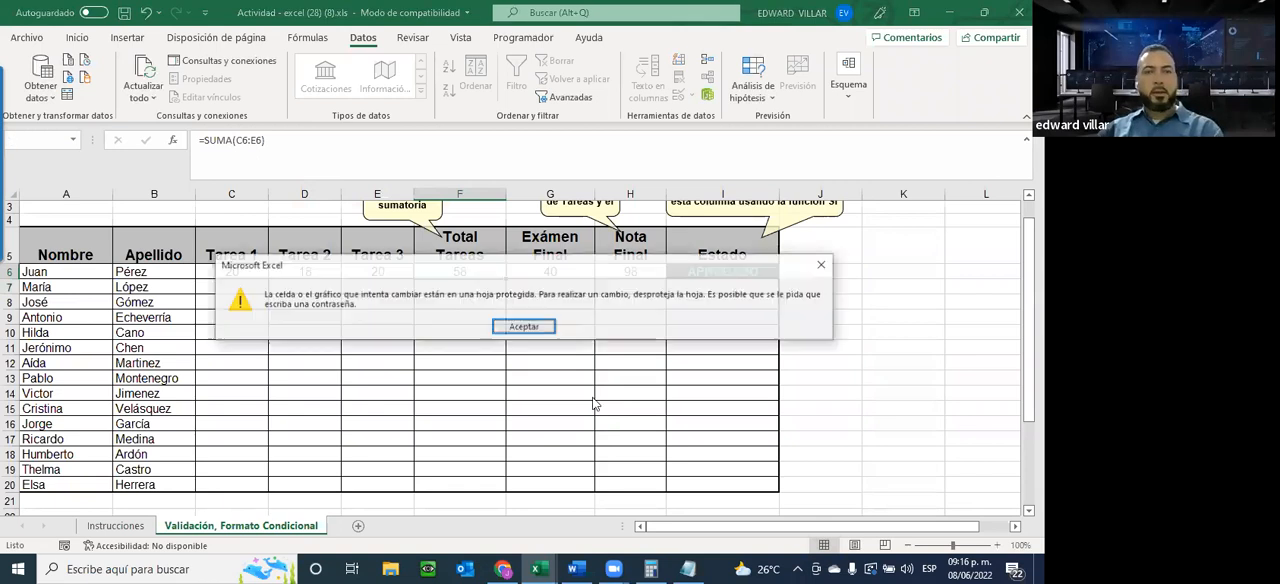
click(532, 331)
Set the final exam grade in G6 to 1
click(552, 271)
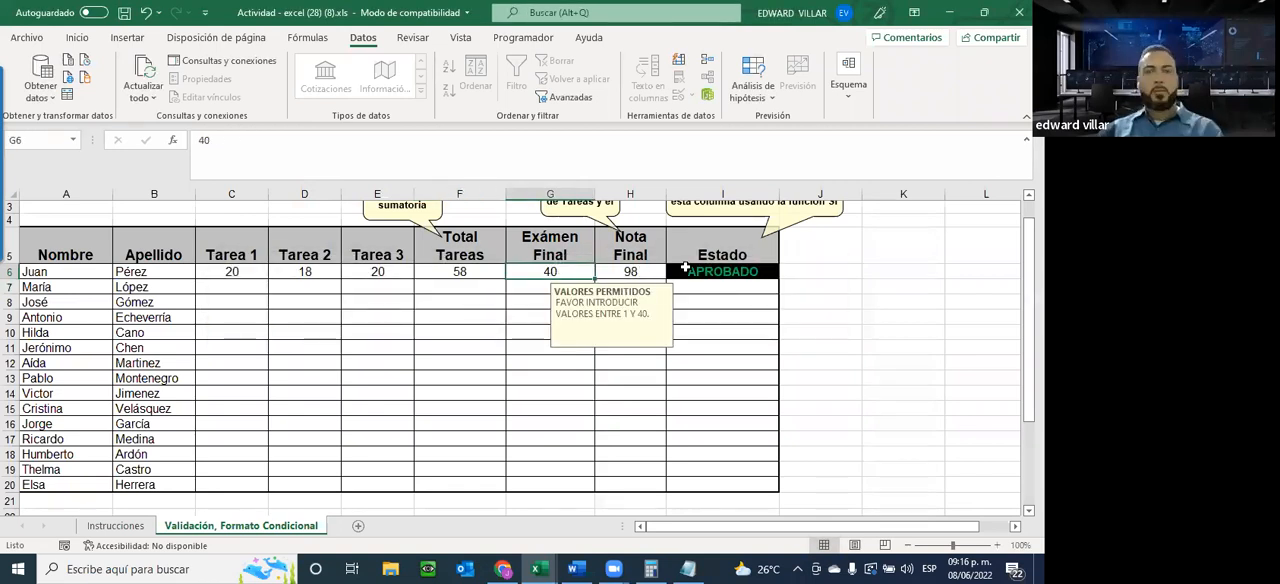
text(1)
key(Return)
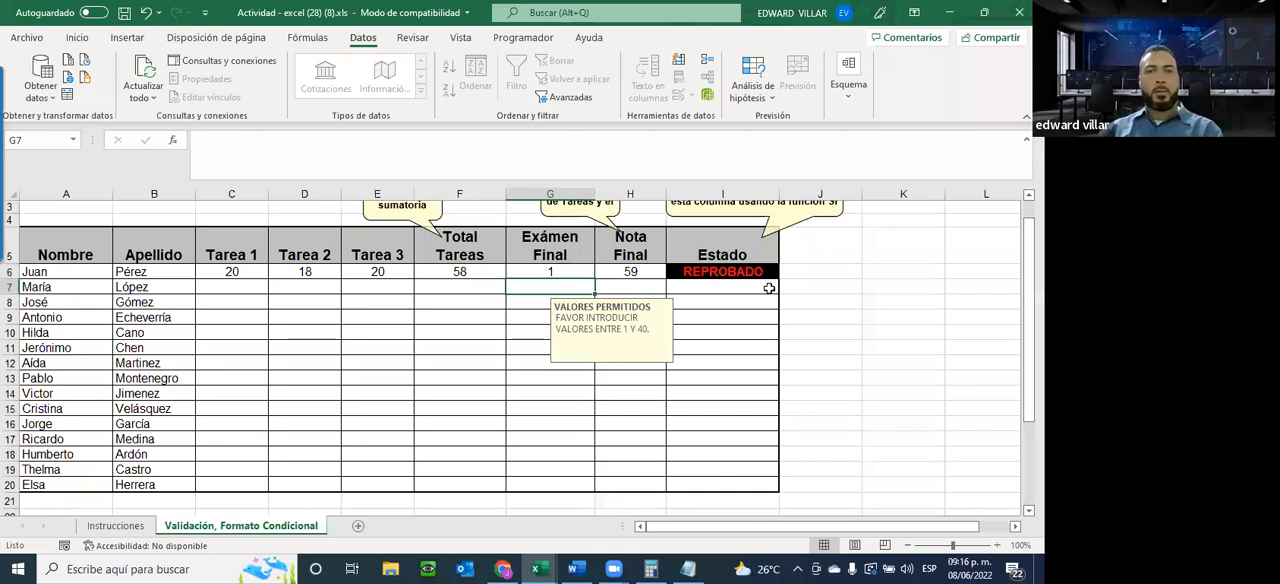
Test the protection of the Nota Final and Estado formulas by trying to edit H6 and I6
click(630, 272)
double_click(633, 278)
click(523, 328)
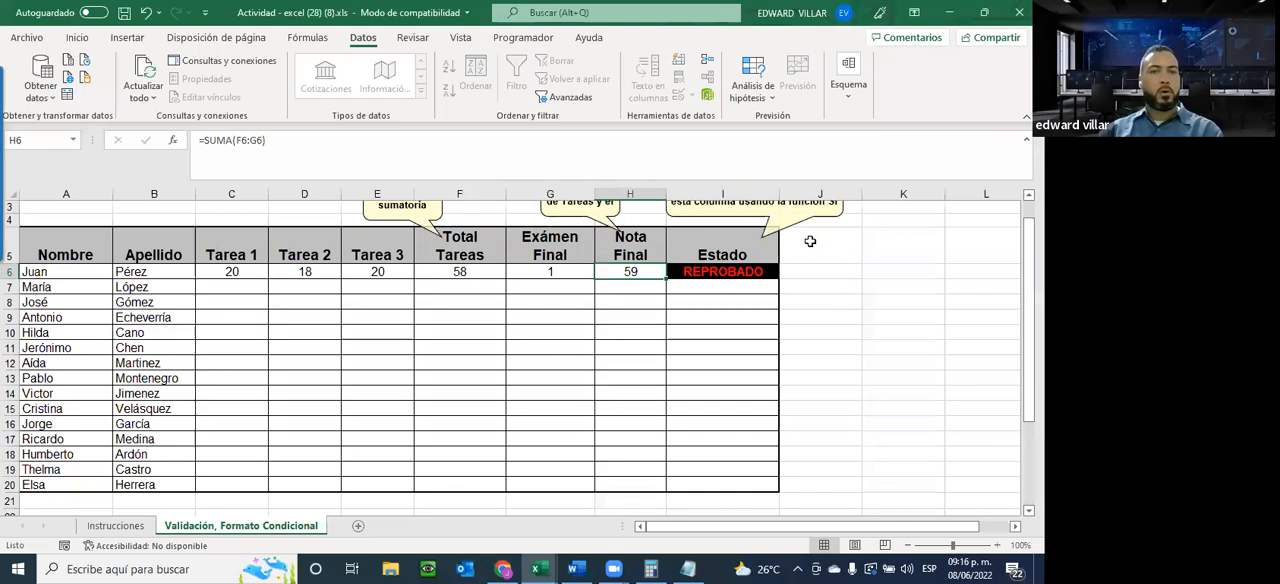
double_click(747, 283)
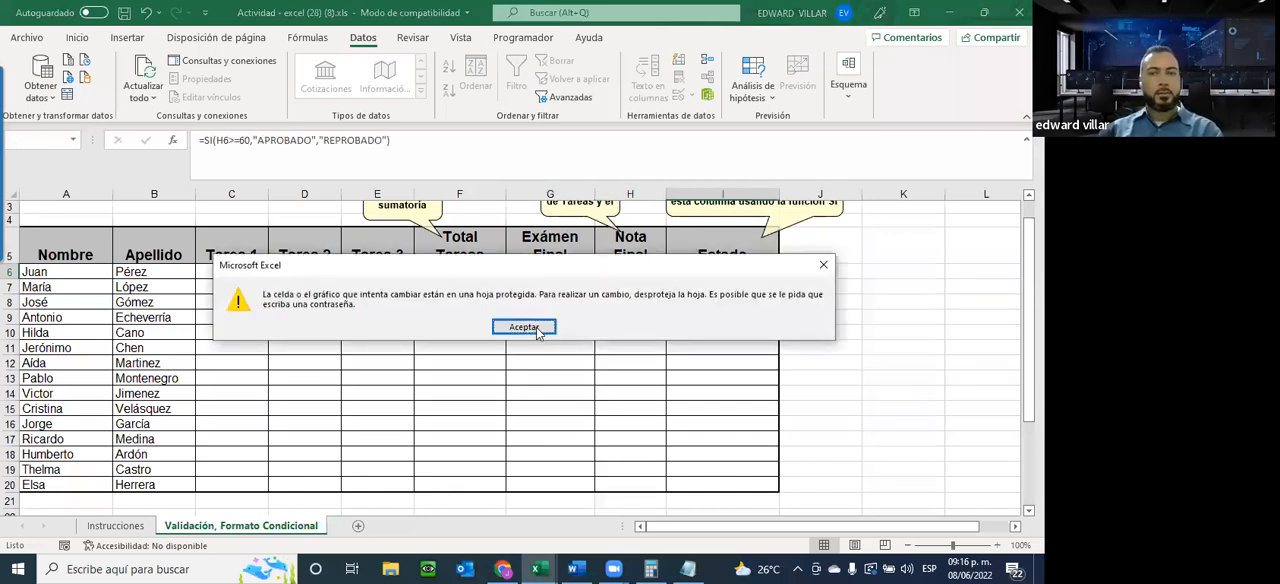
click(536, 327)
click(728, 359)
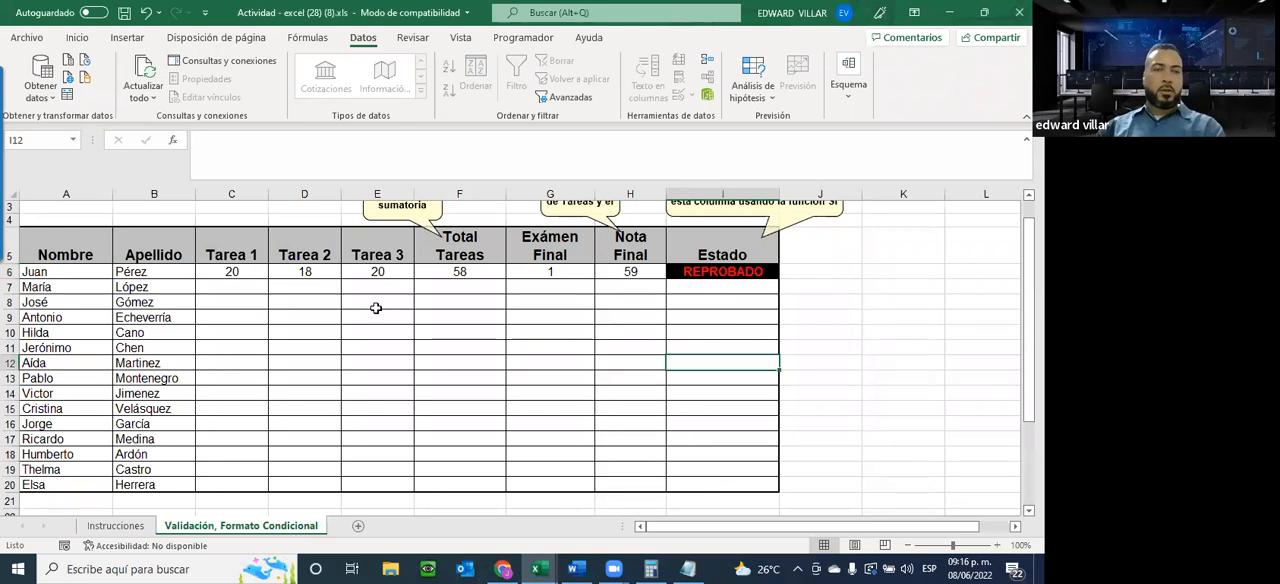
Encrypt the workbook with an opening password, entering and confirming the password
click(27, 37)
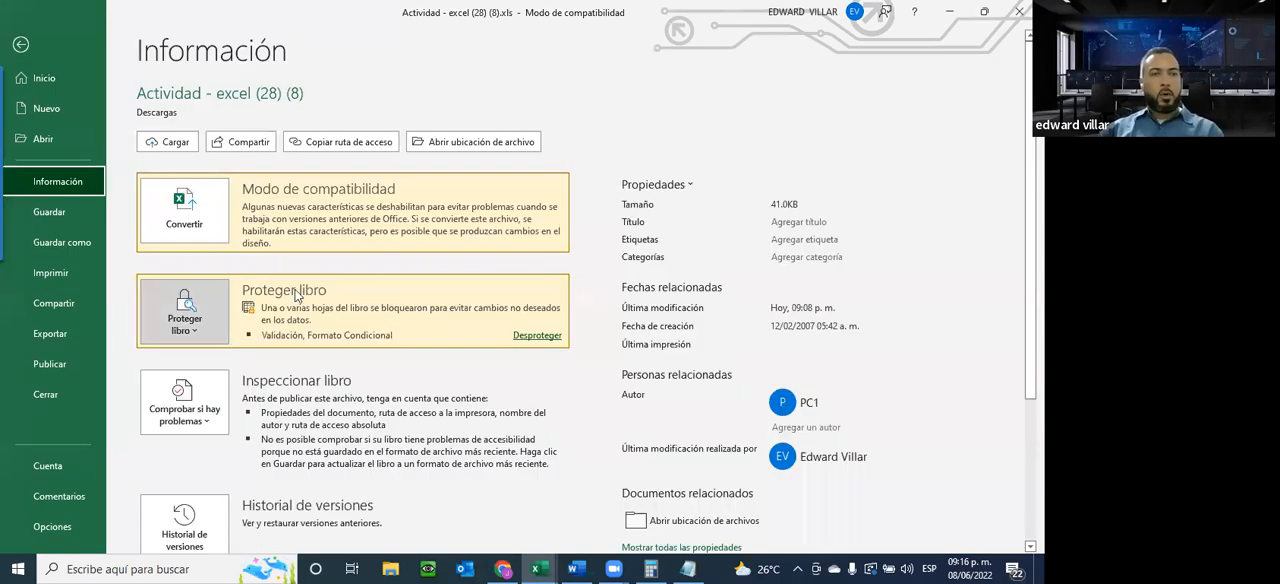
click(184, 315)
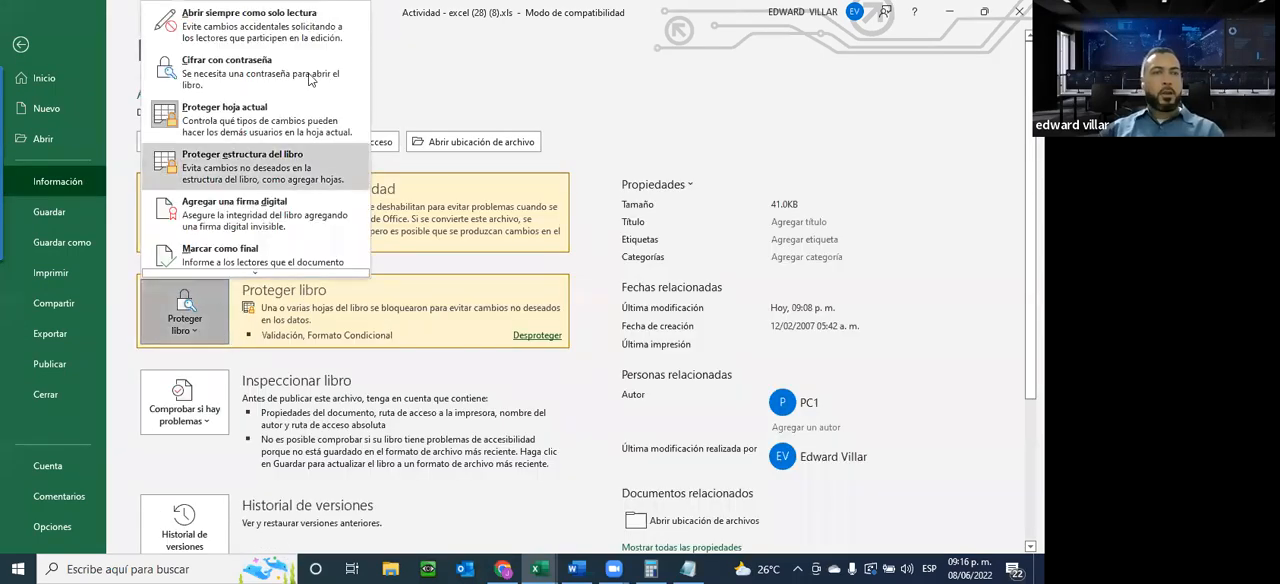
click(258, 76)
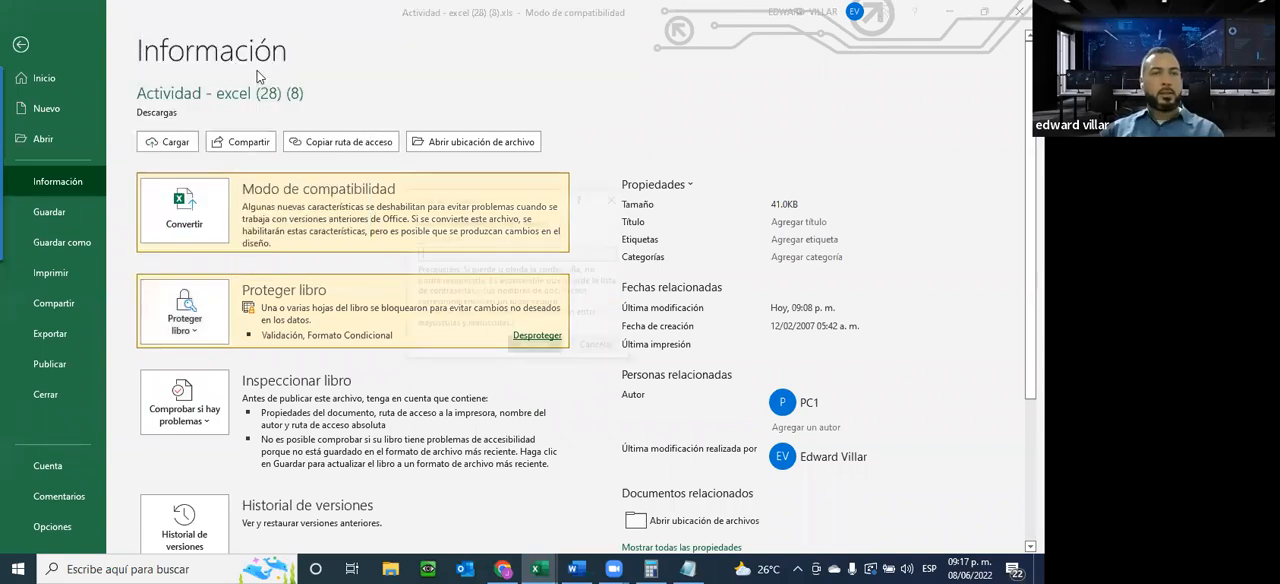
text(123)
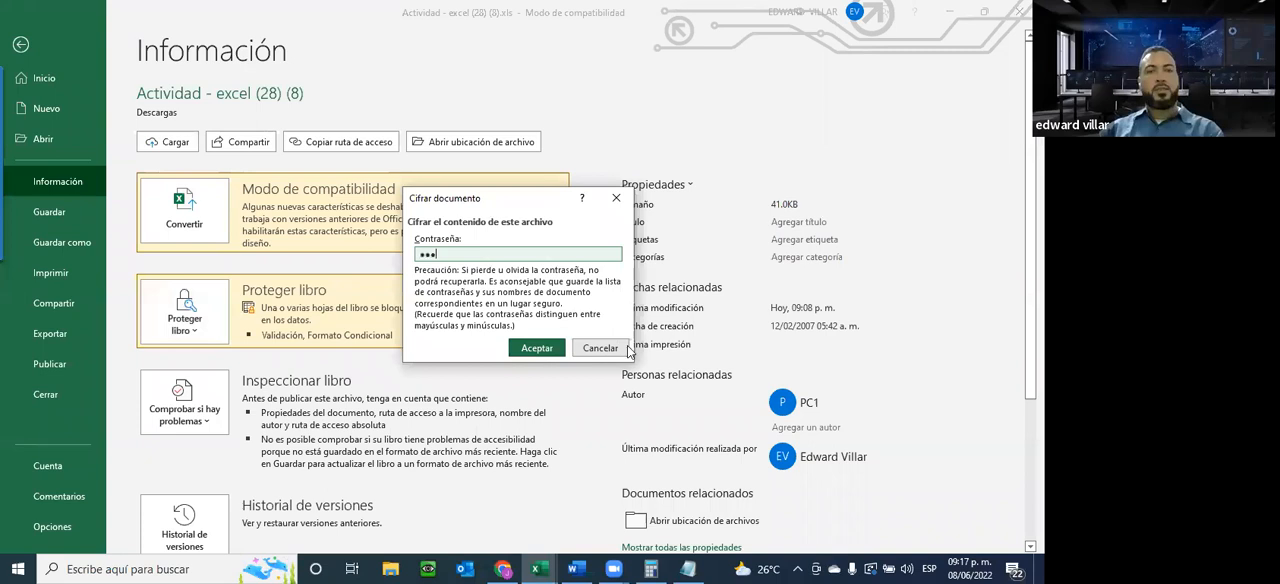
click(535, 349)
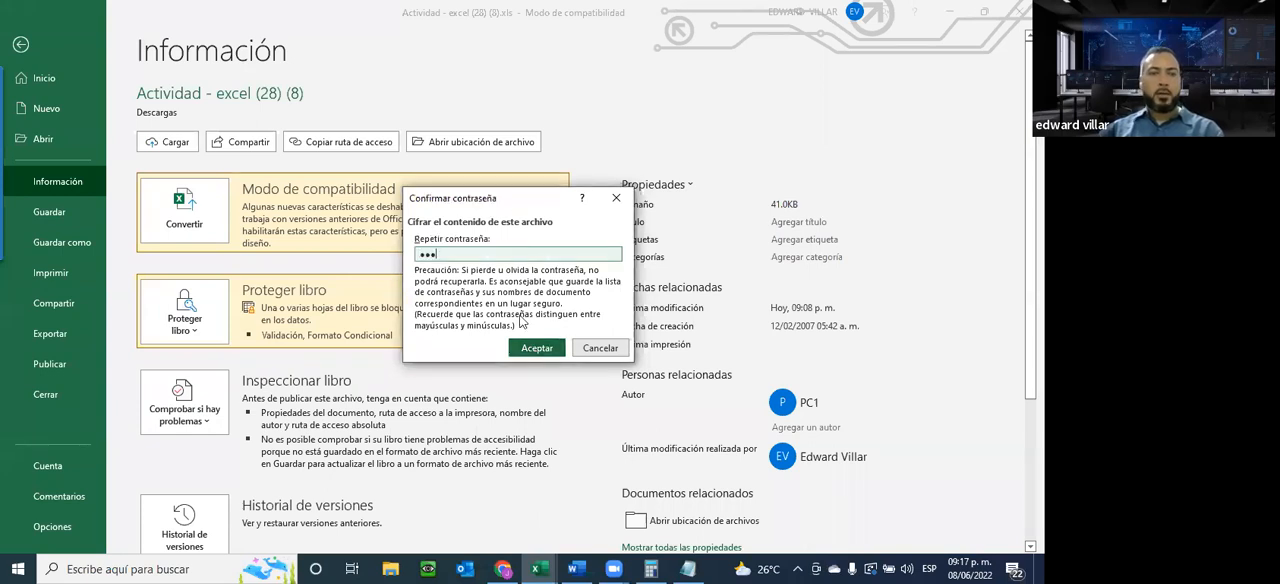
click(537, 348)
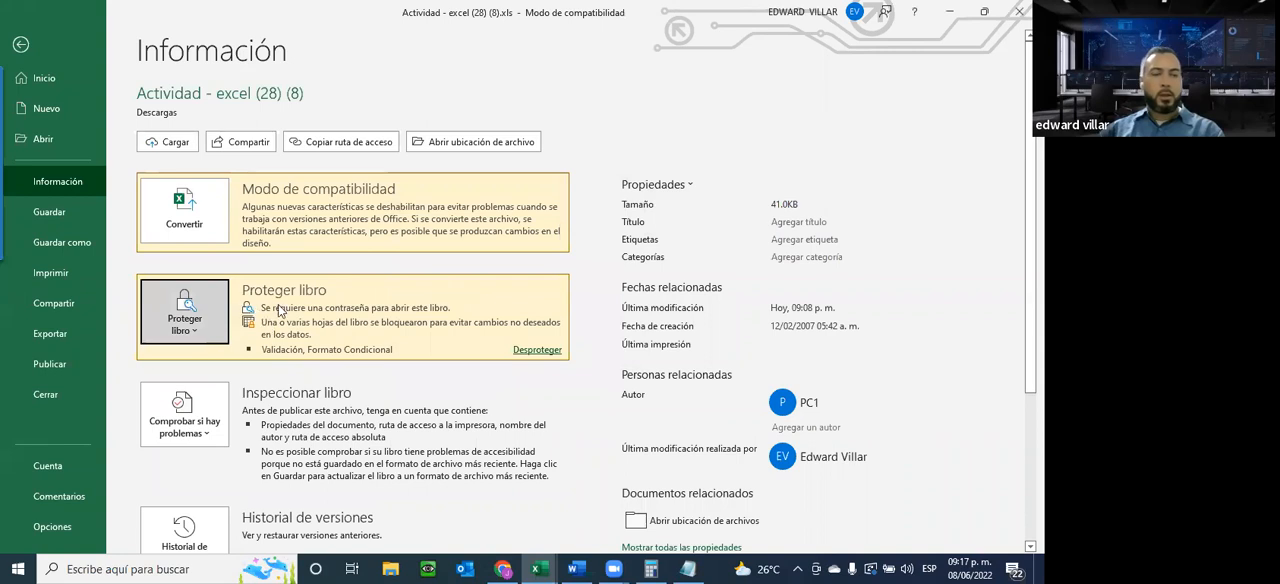
Return to the sheet and save the encrypted workbook, answering the prompt about conversion to Office Open XML format
click(24, 47)
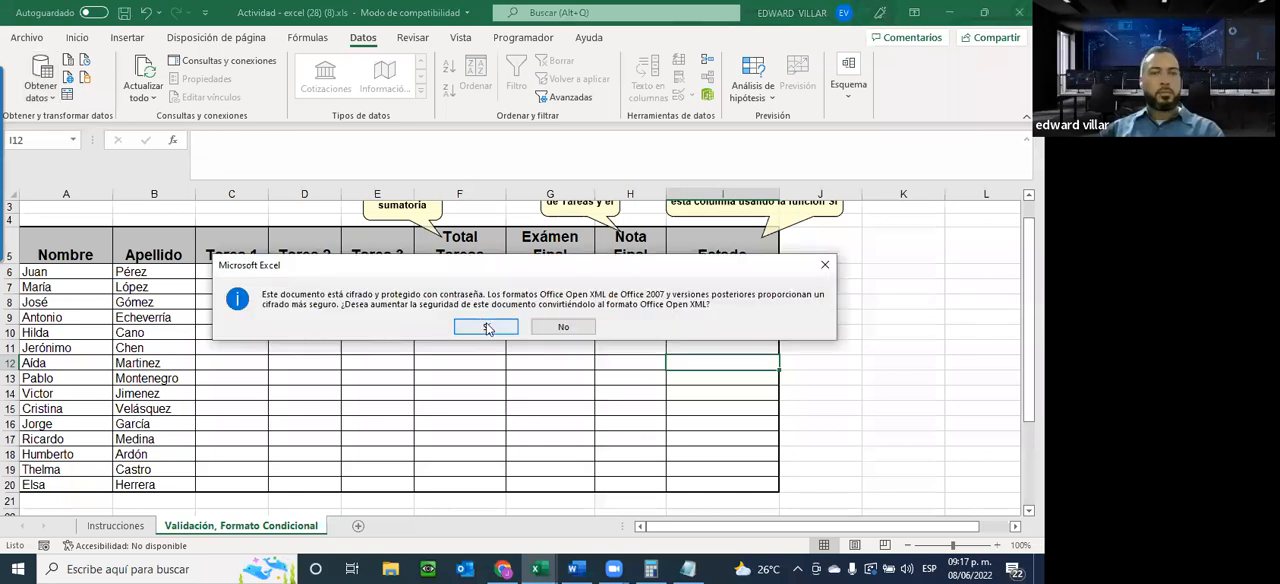
click(486, 324)
click(960, 136)
click(547, 338)
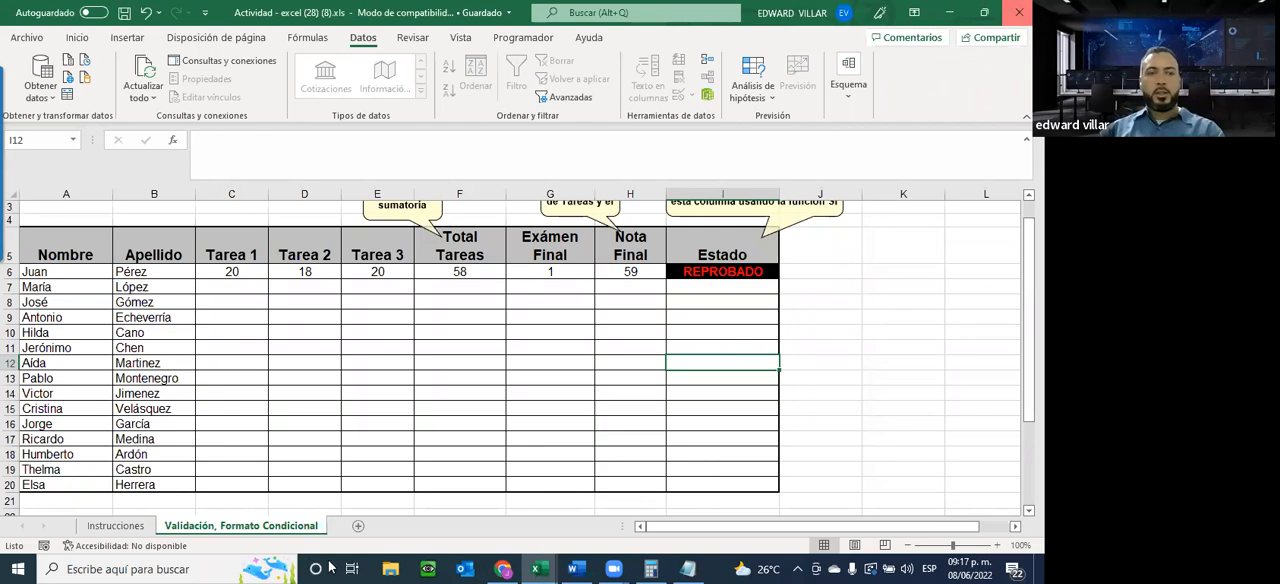
Close the grades workbook and close Unidad4-Actividad2 (10).xlsx without saving its changes
click(388, 568)
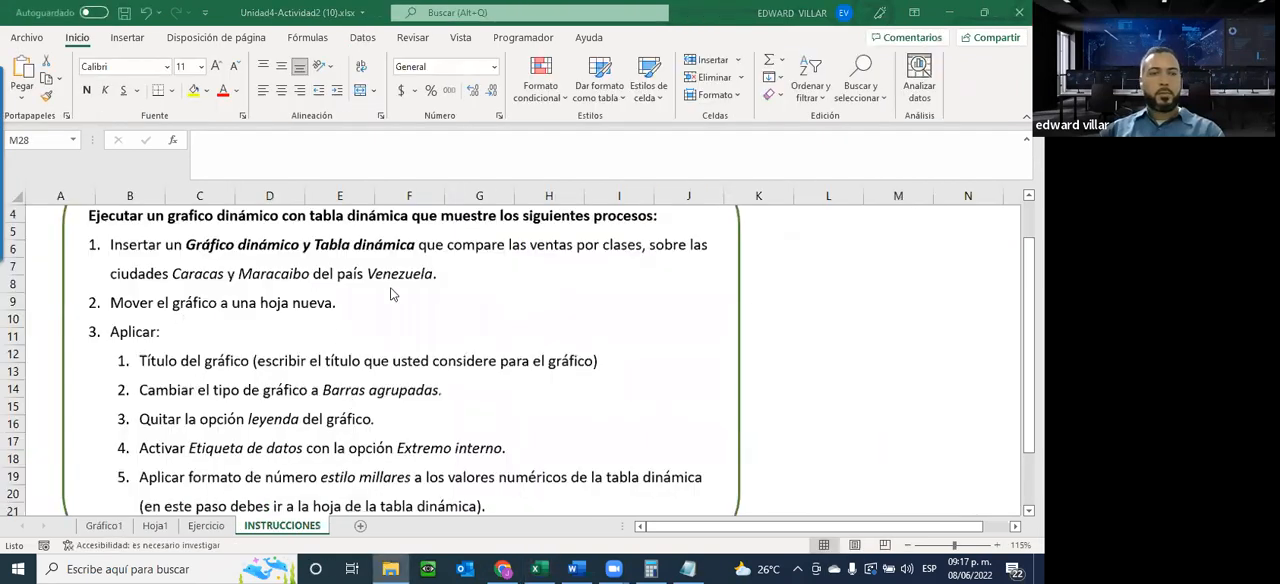
click(1019, 12)
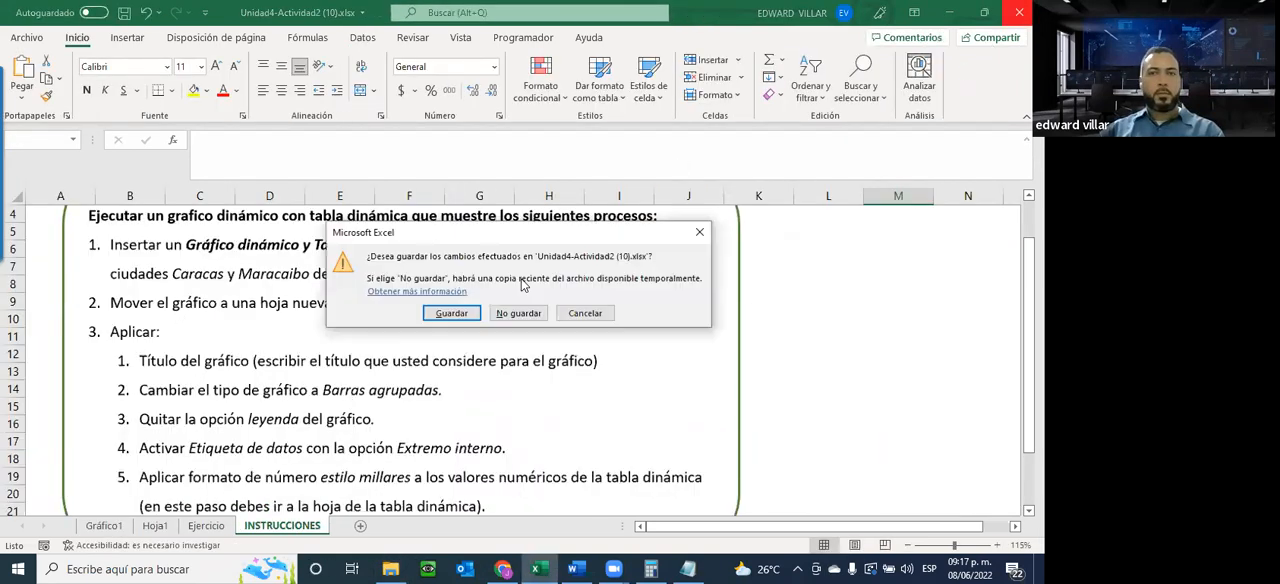
click(499, 316)
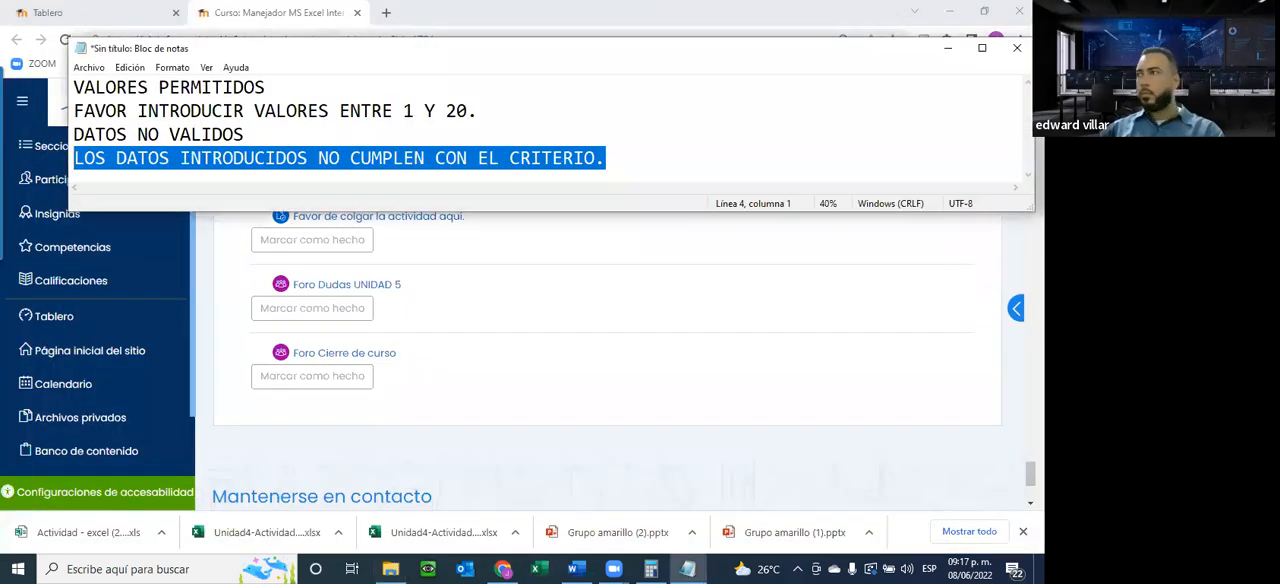
Reopen the encrypted Actividad - excel (28) (8).xls workbook by entering its password
click(539, 568)
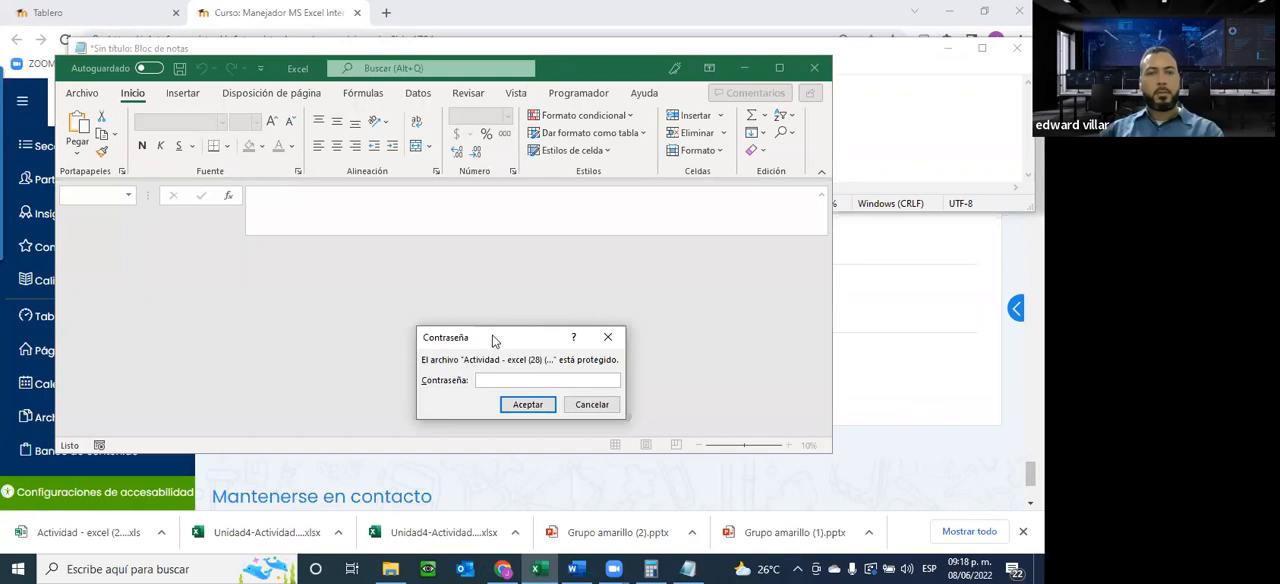
drag(492, 341, 338, 281)
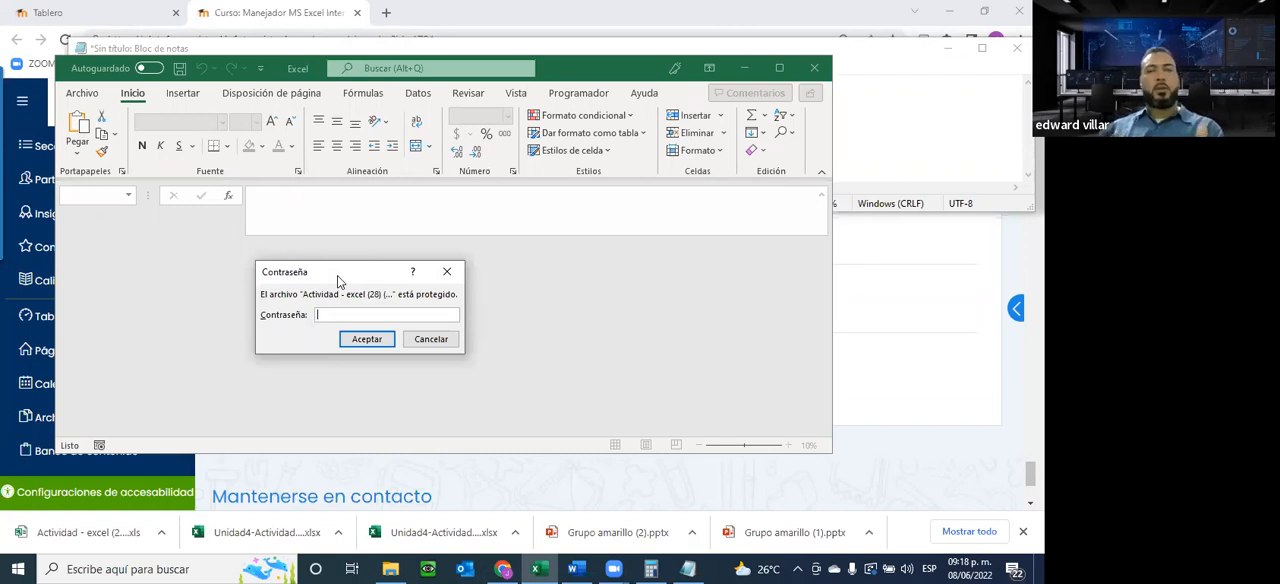
text(•••)
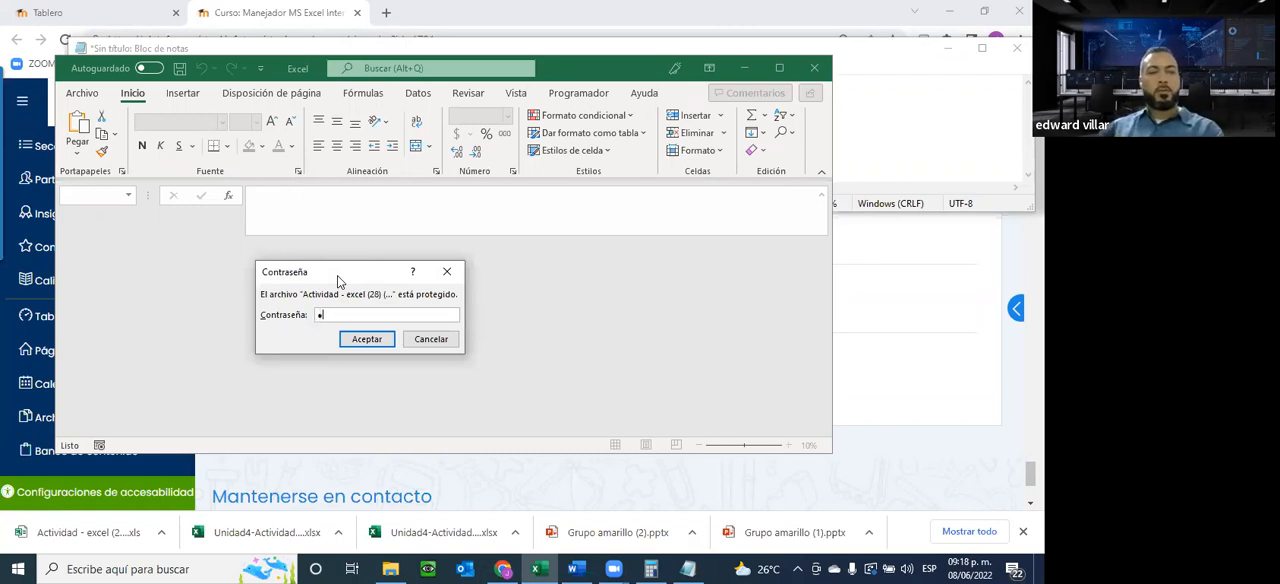
click(366, 339)
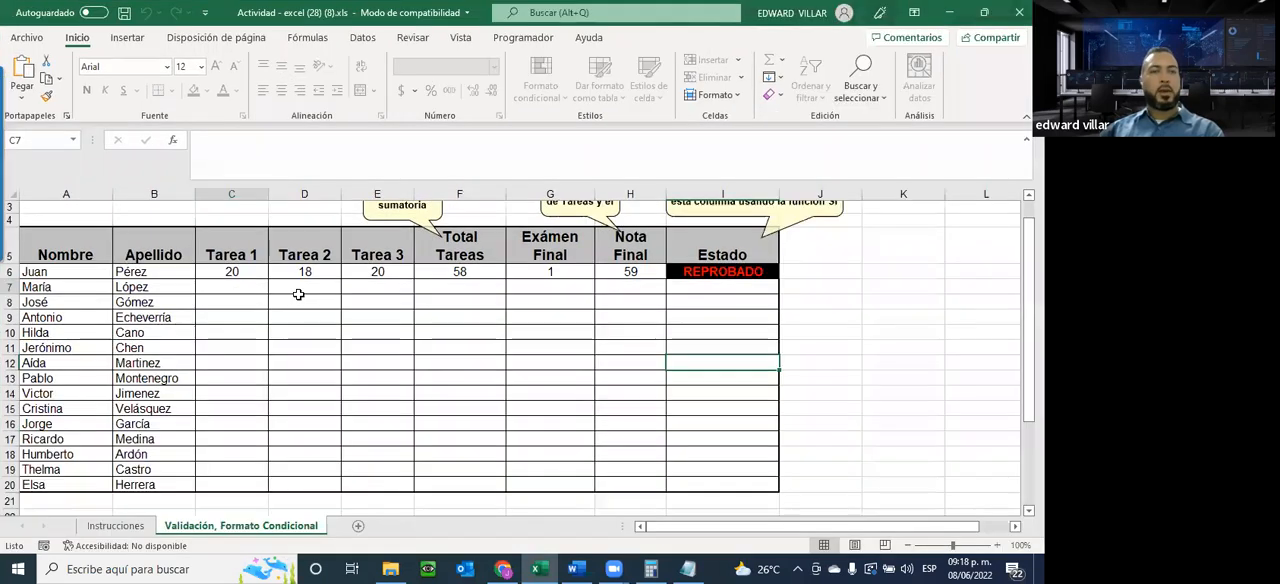
Test the validation of Tarea 1 cell C7 with the text DFSFSD, cancel it, and enter 4 instead
click(232, 287)
text(DFSFSD)
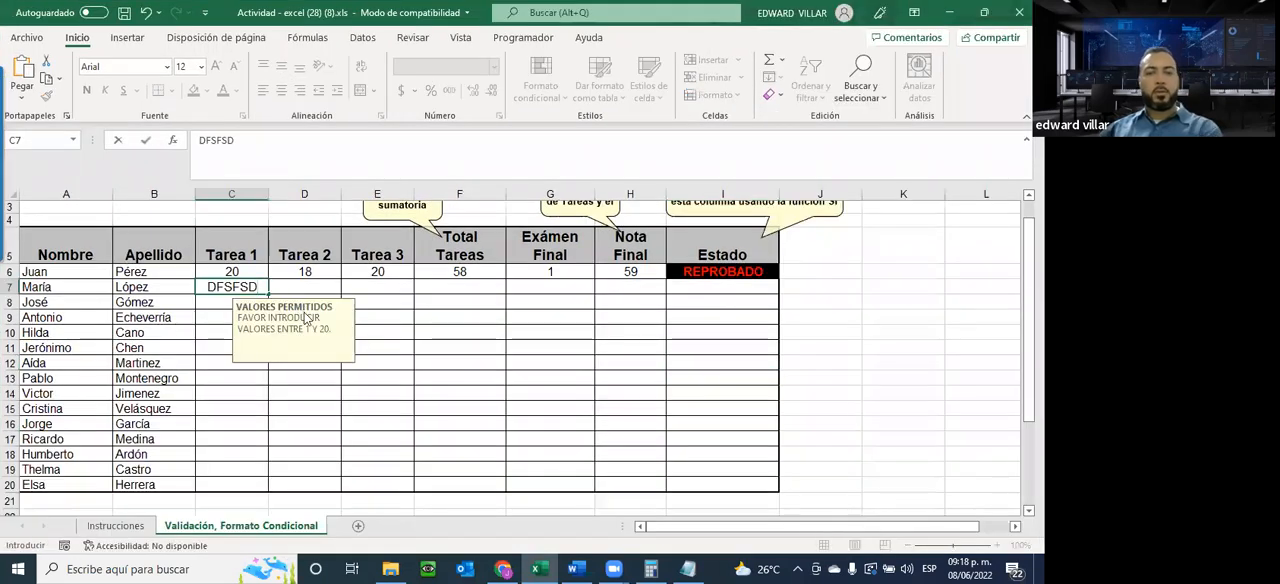
key(Return)
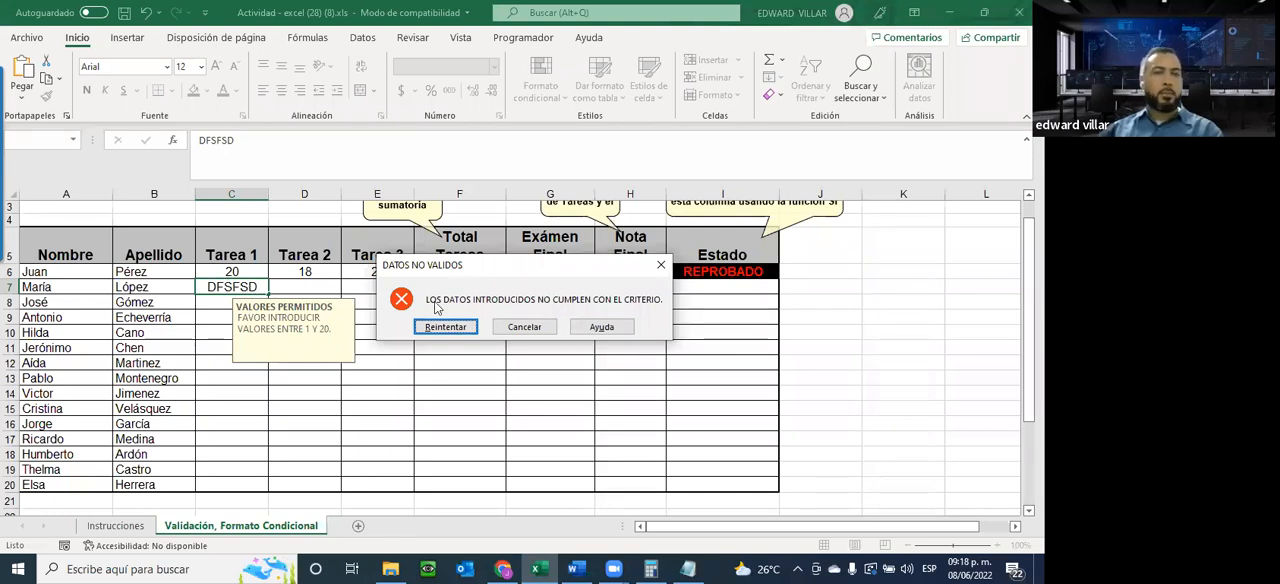
click(526, 334)
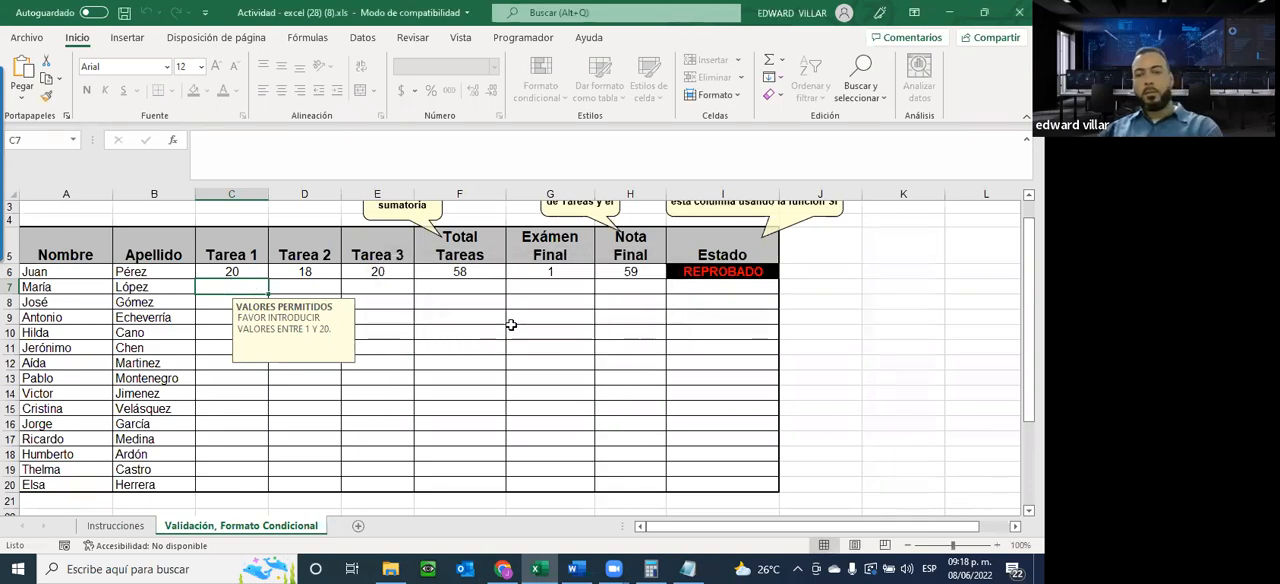
text(4)
key(Return)
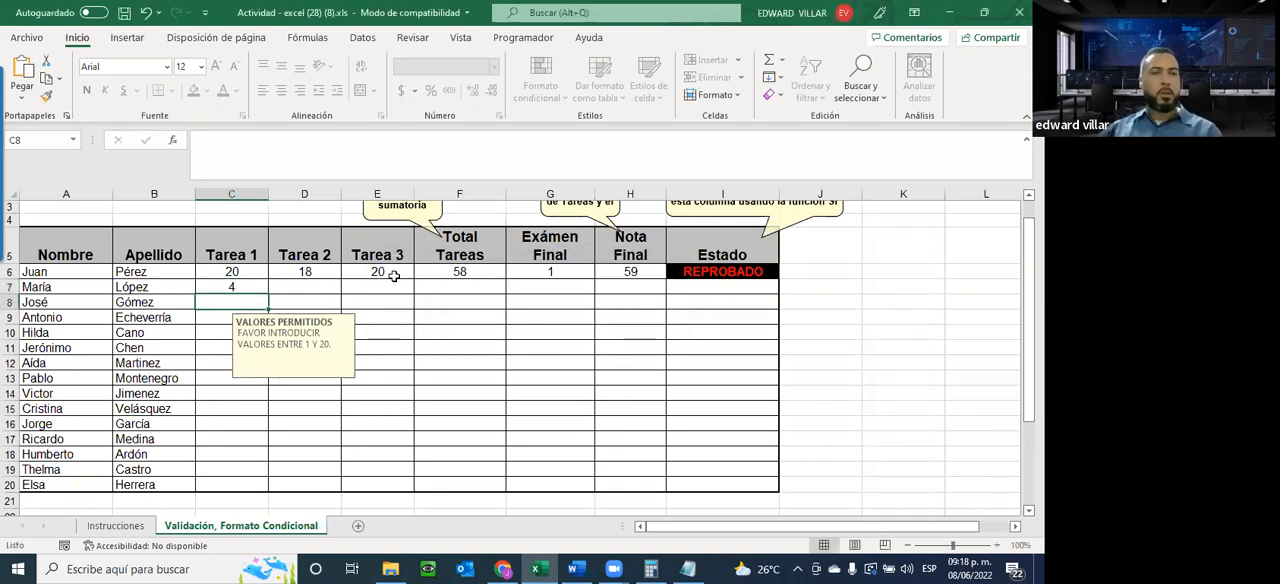
Try to enter the out-of-range grade 41 in Tarea 3 cell E7 and cancel the entry
click(345, 285)
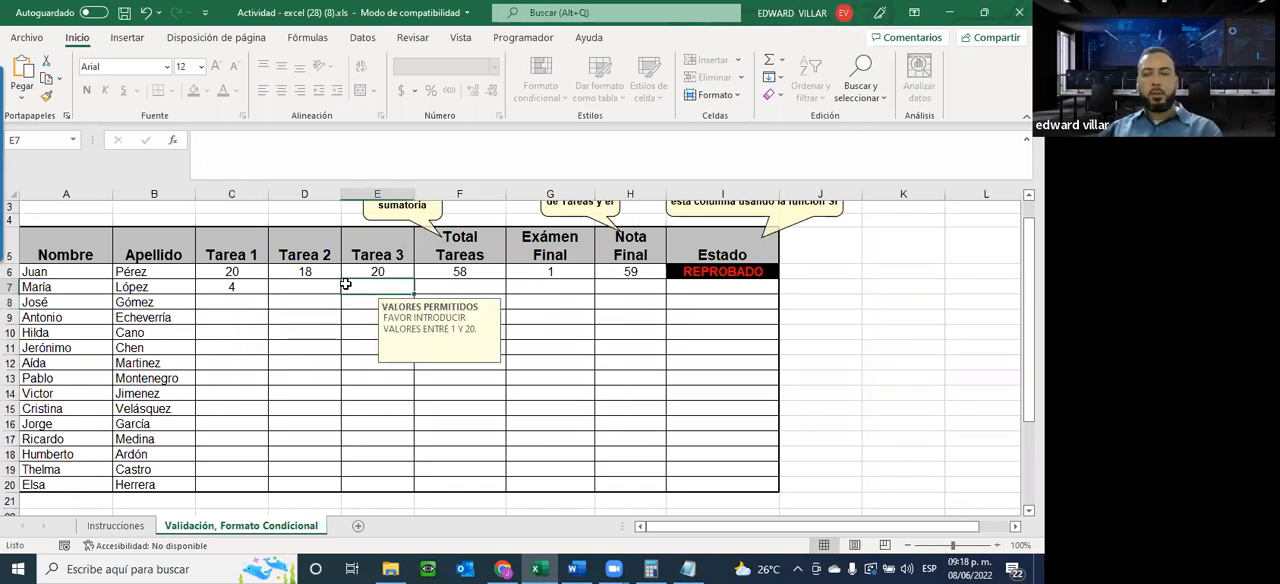
text(41)
key(Return)
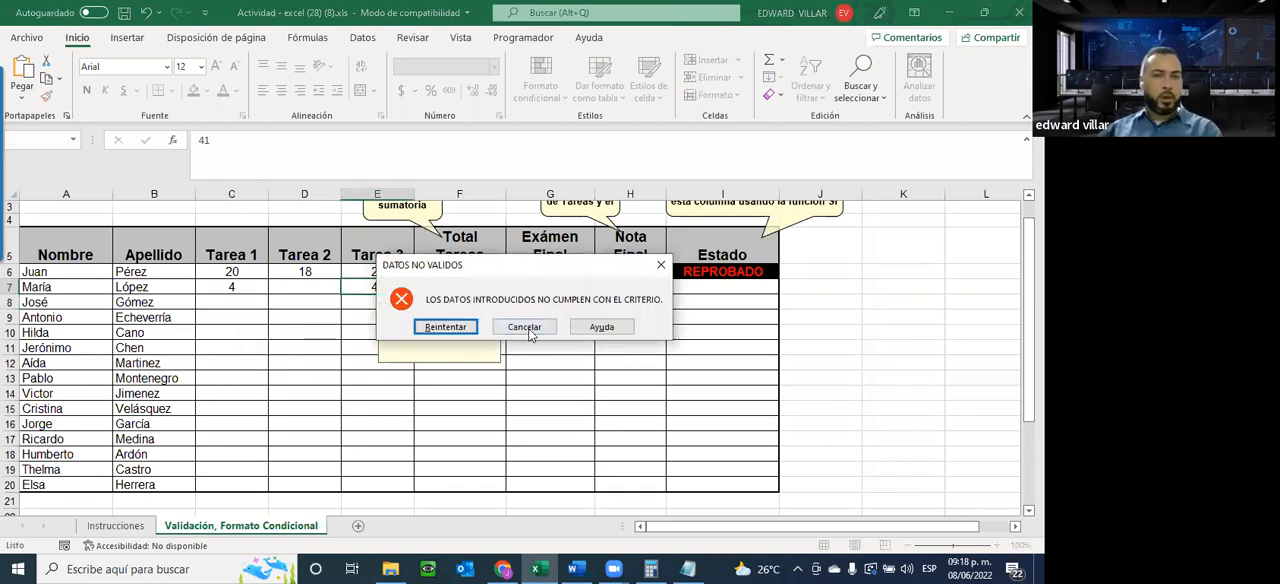
click(525, 328)
Try to edit the protected Total Tareas formula in F6 and dismiss the alert
click(451, 271)
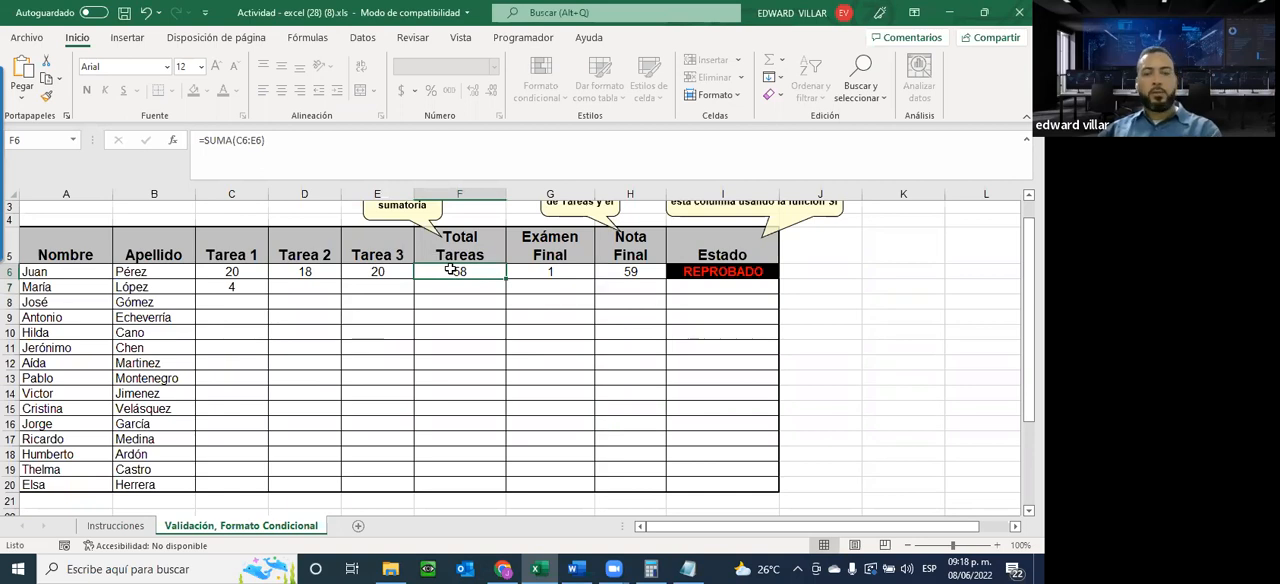
double_click(451, 271)
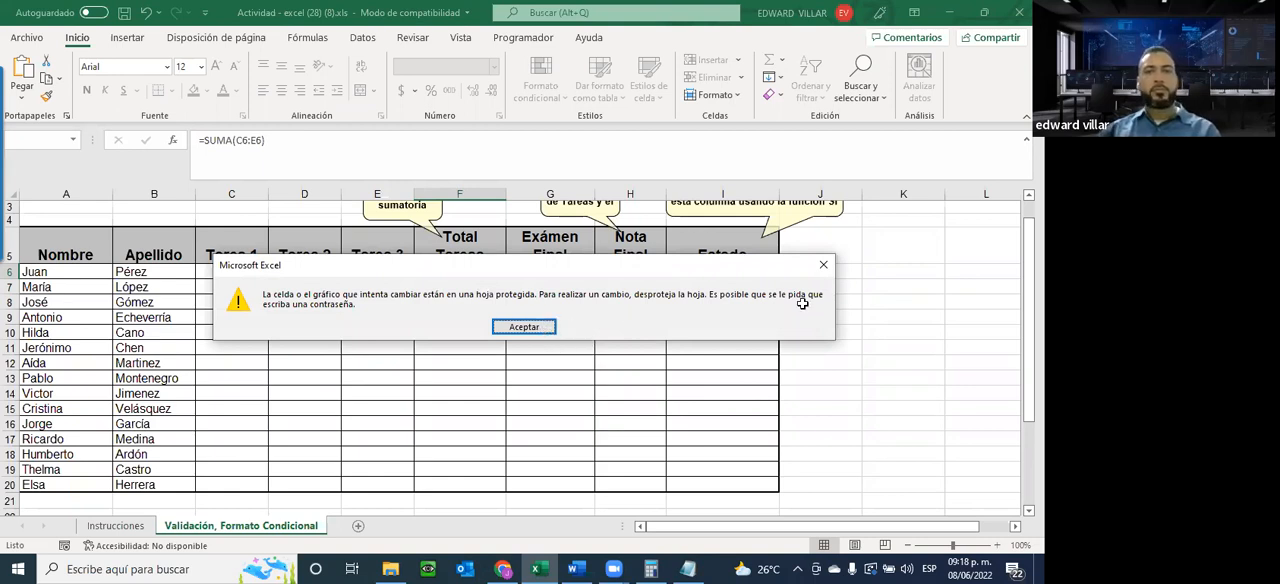
key(Return)
click(662, 337)
click(753, 333)
Review the Estado formula in I6, the task grade cells C6:E20 and the Total Tareas formula in F6
click(747, 277)
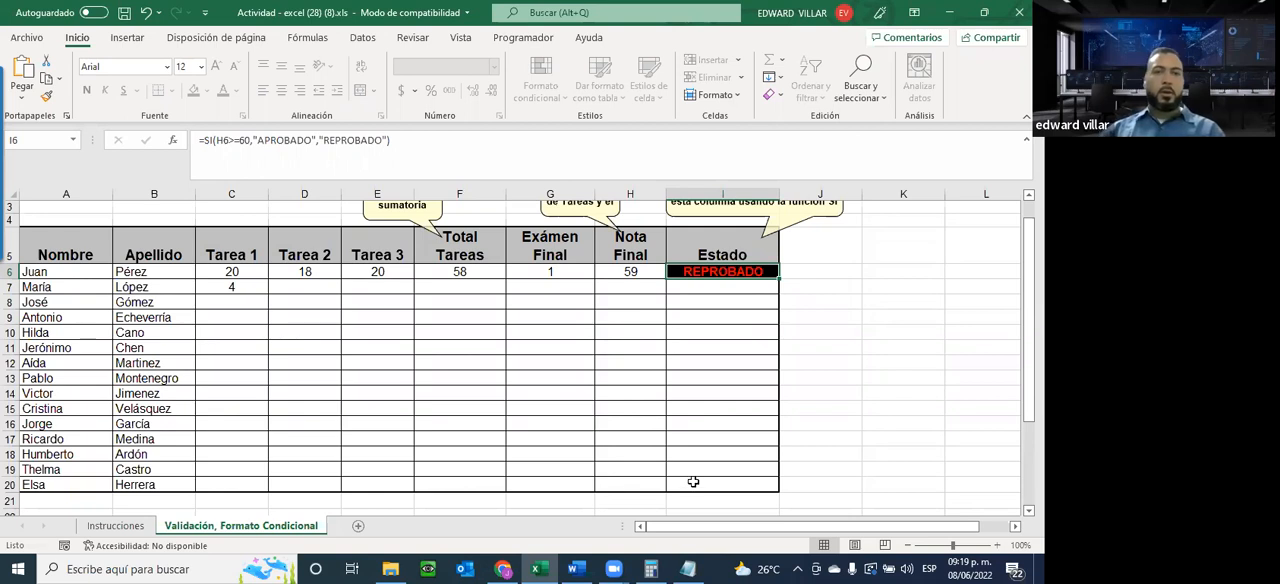
drag(222, 270, 366, 478)
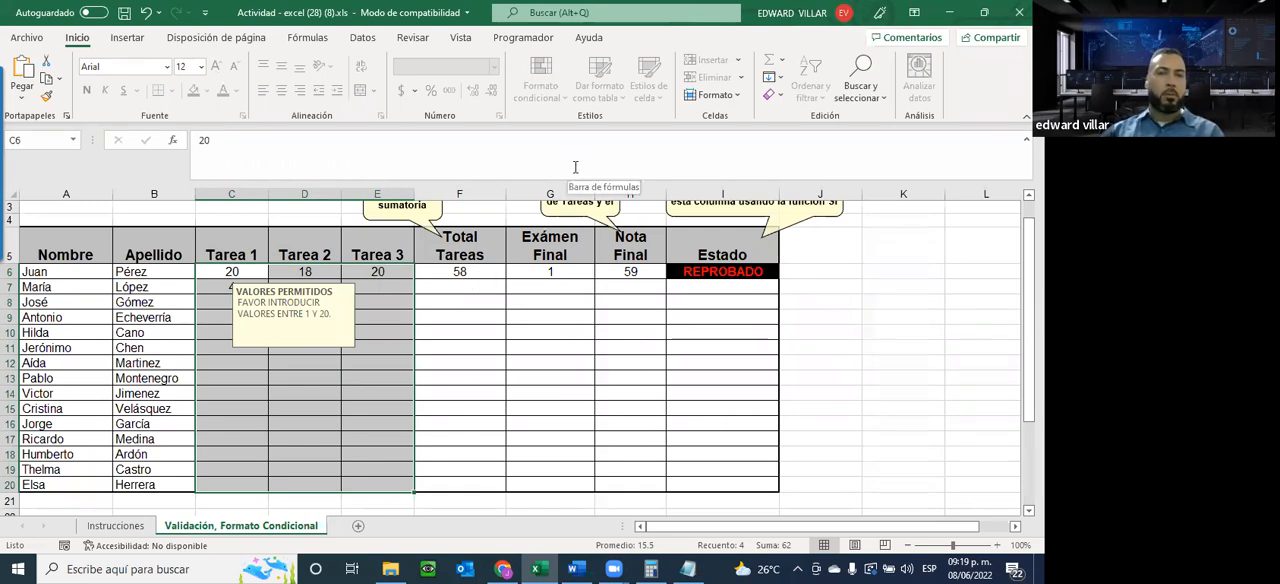
click(478, 271)
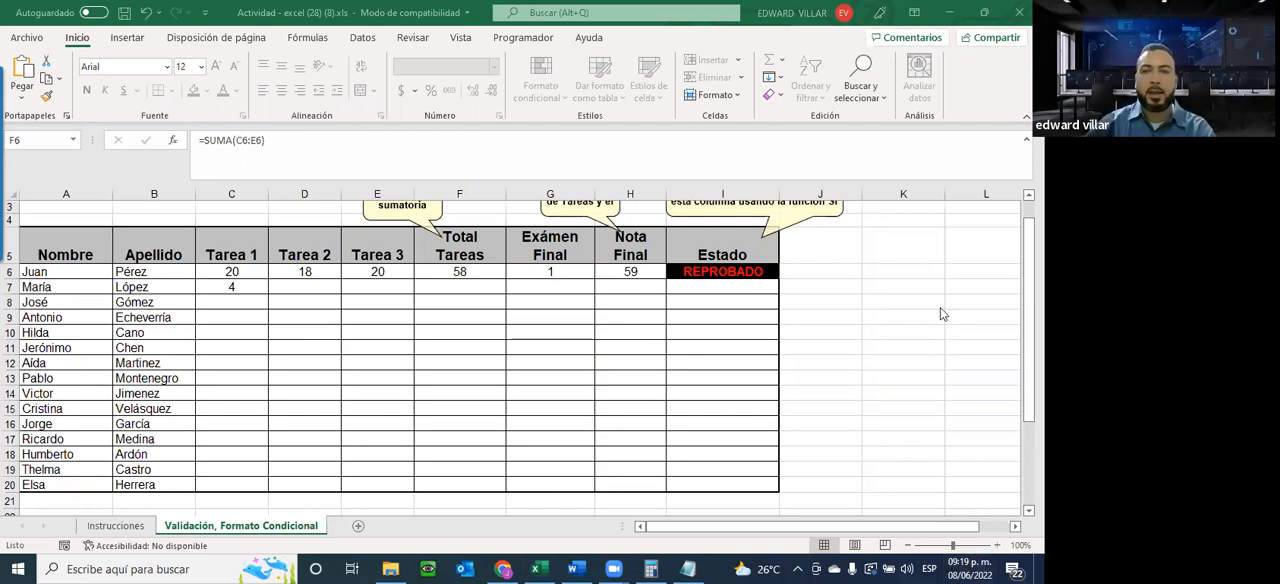
Check the dates of June 2022 in the system calendar and return to the grades sheet
click(968, 569)
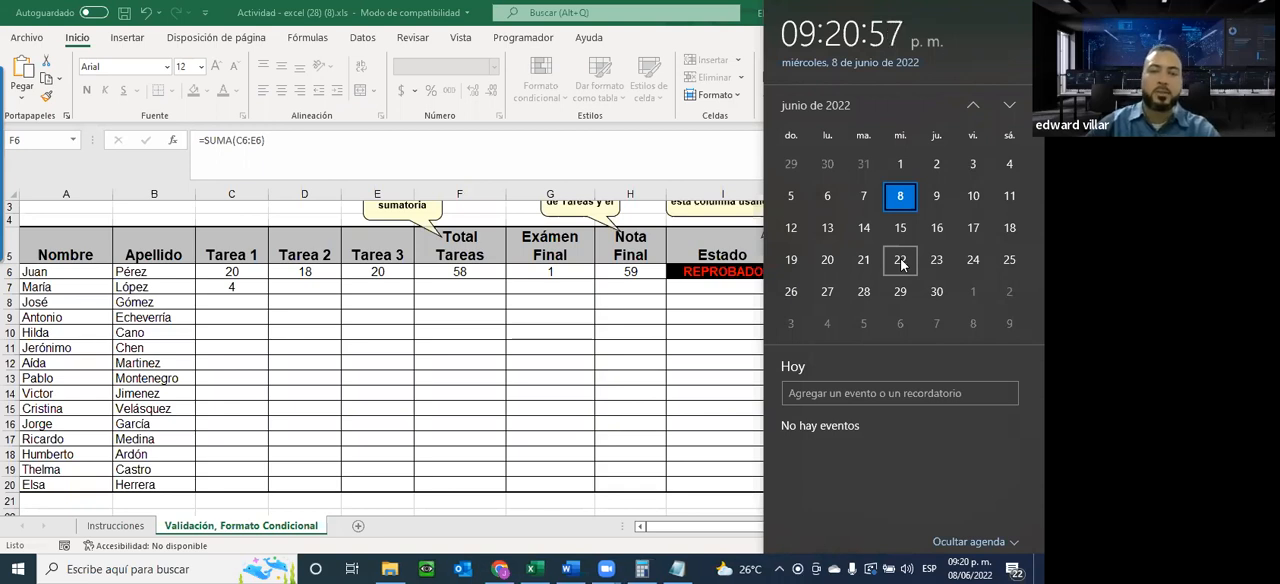
click(540, 300)
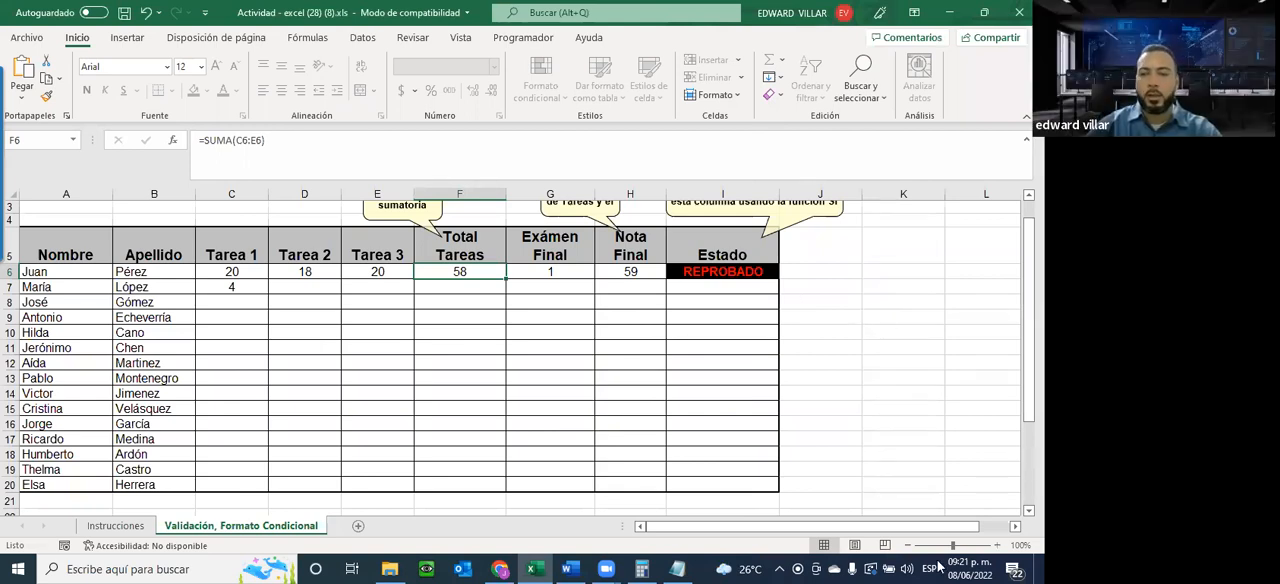
click(970, 569)
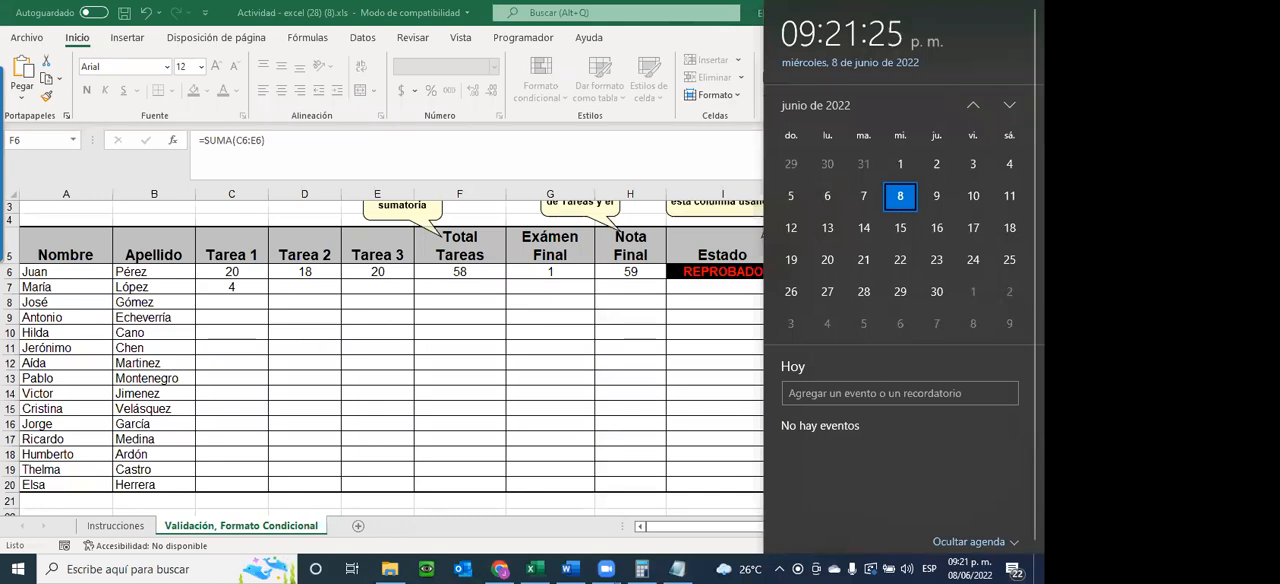
click(535, 372)
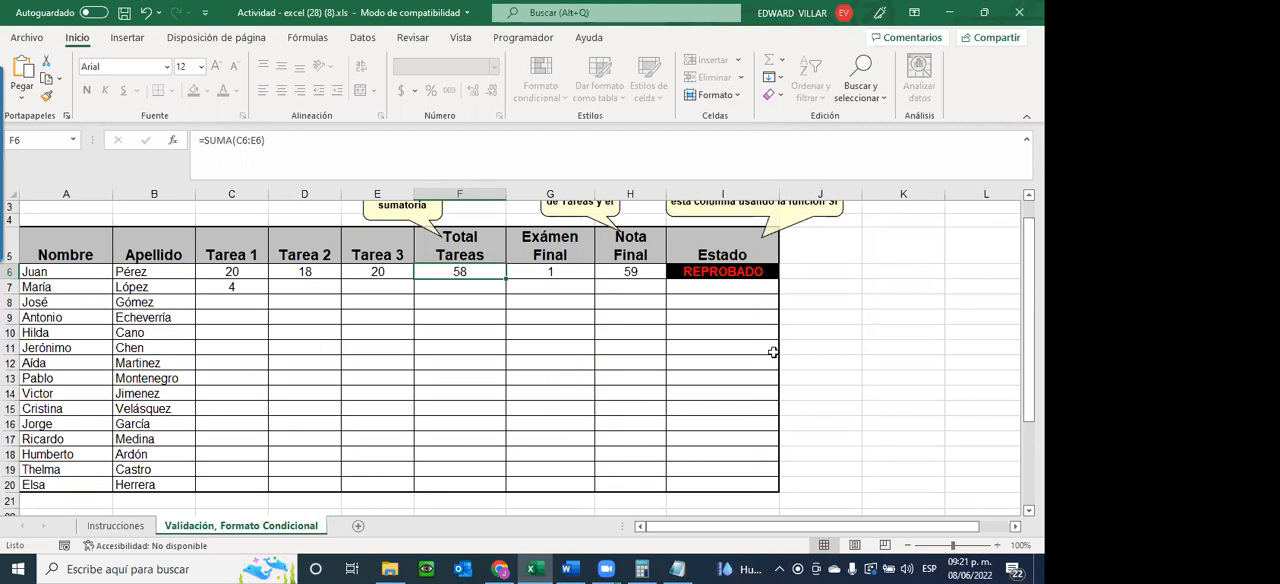
click(947, 18)
click(679, 568)
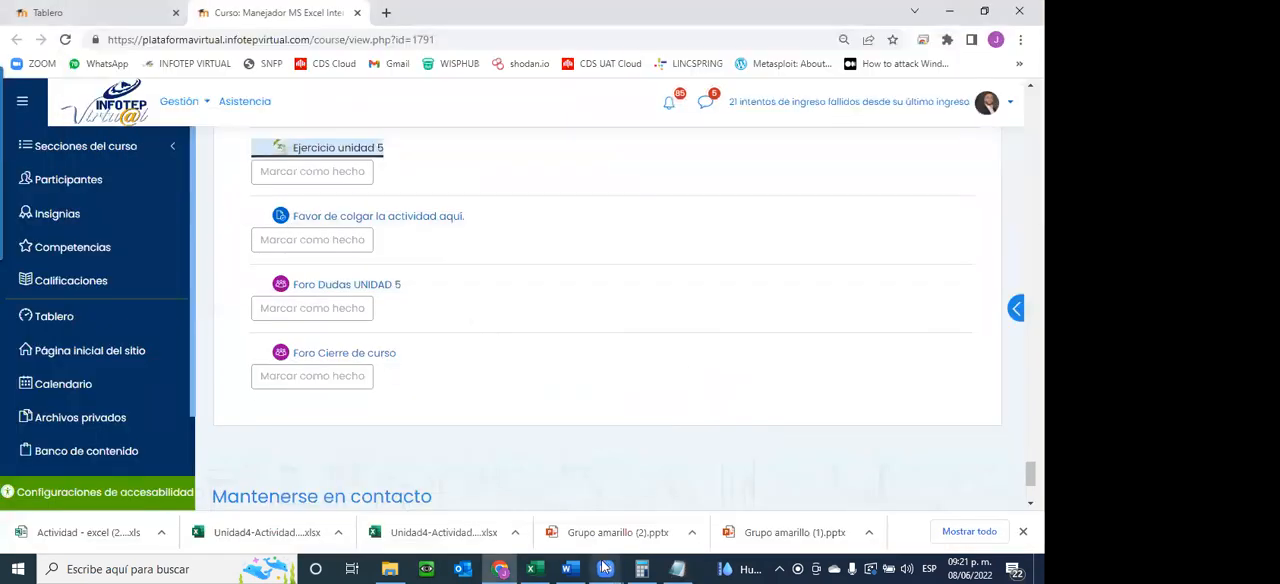
click(538, 568)
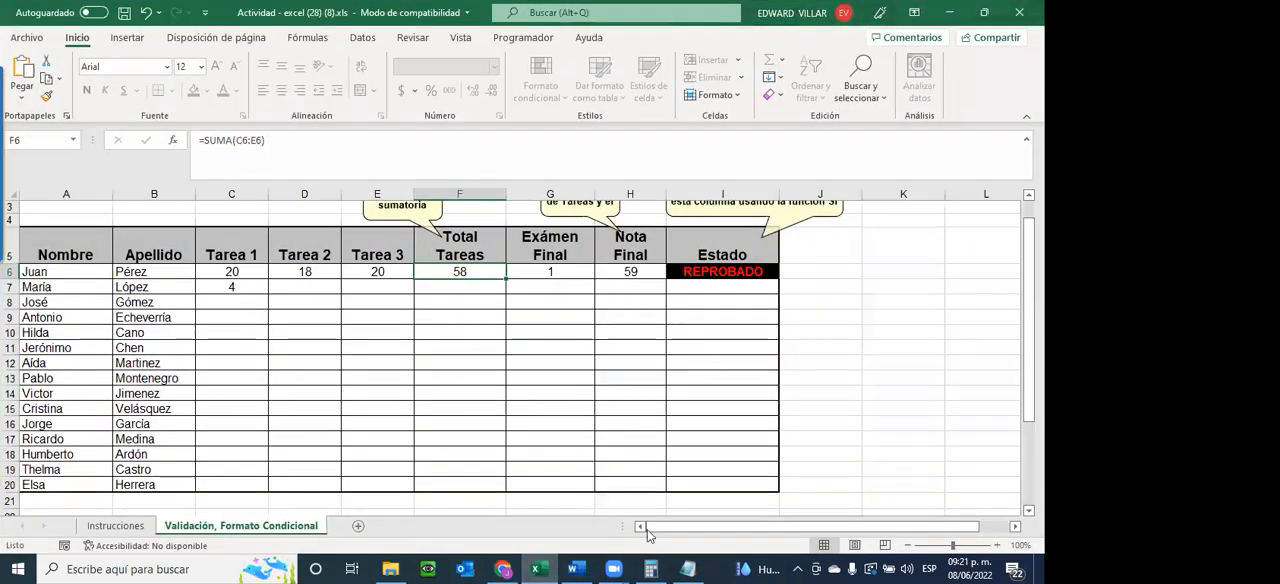
mouse_move(613, 568)
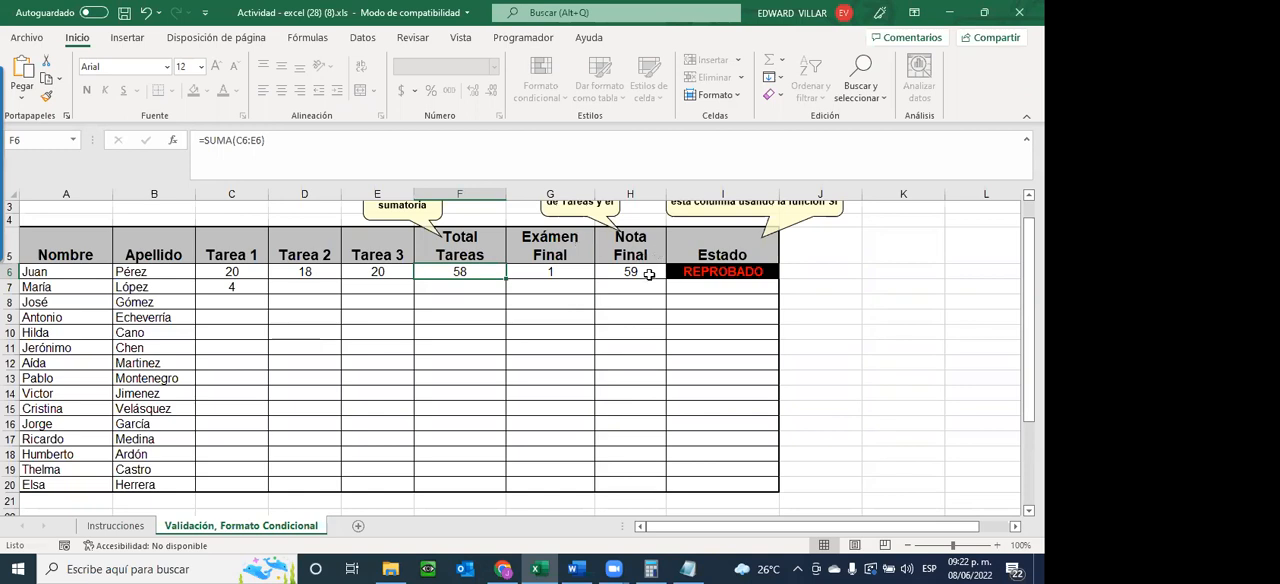
Review the Exámen Final validation message in G6 and the Estado formula in I6
click(552, 269)
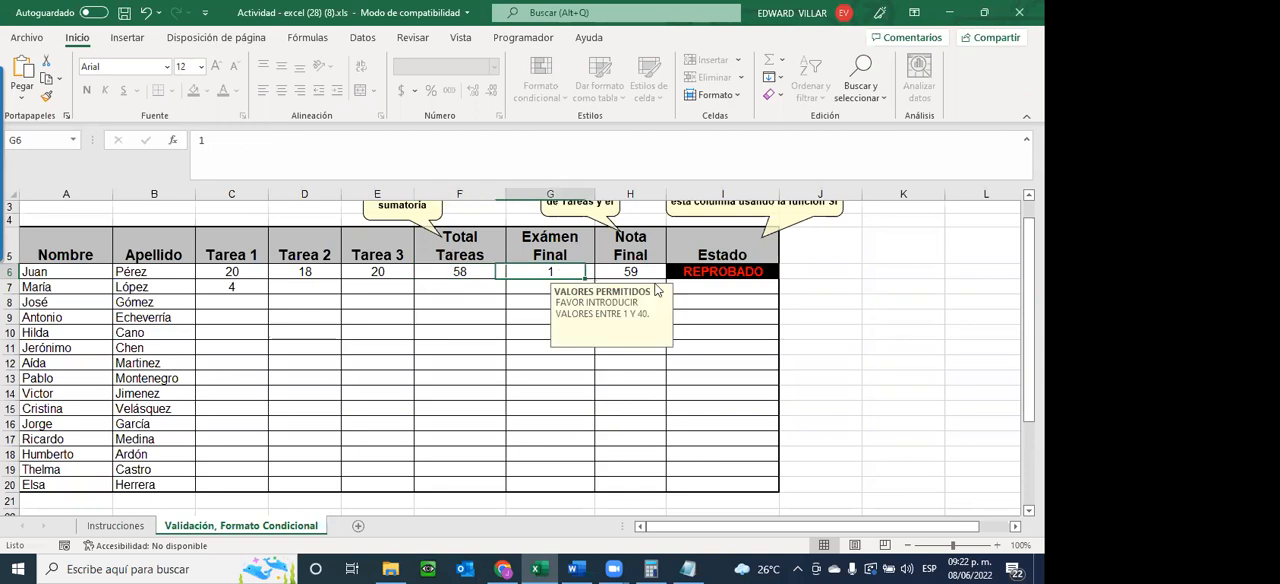
click(736, 268)
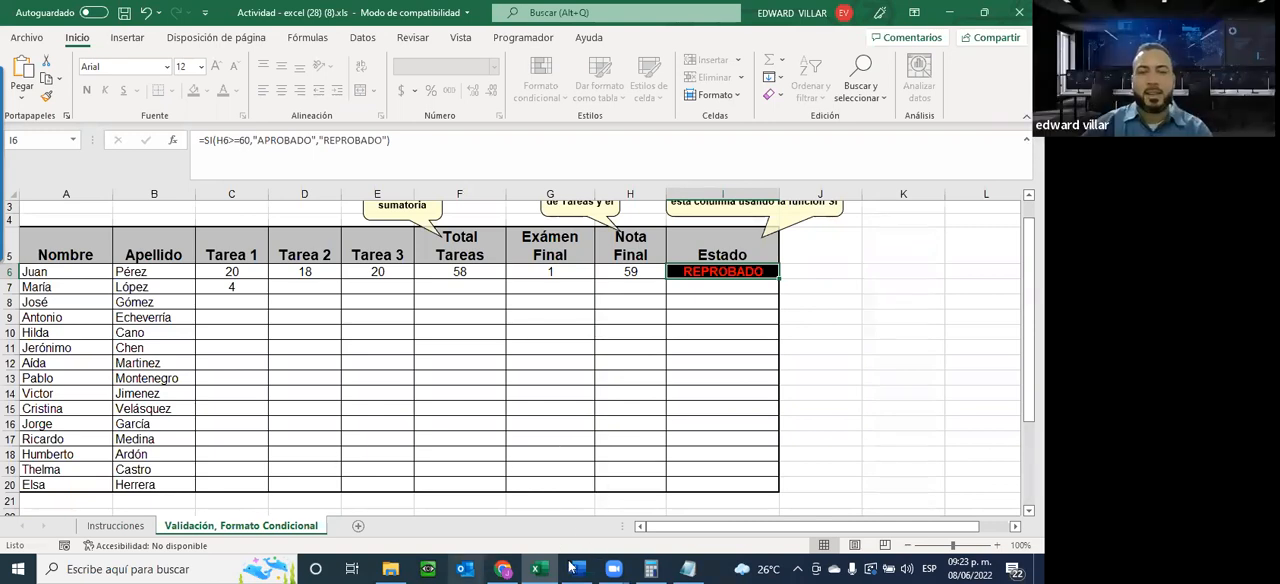
click(614, 568)
click(682, 490)
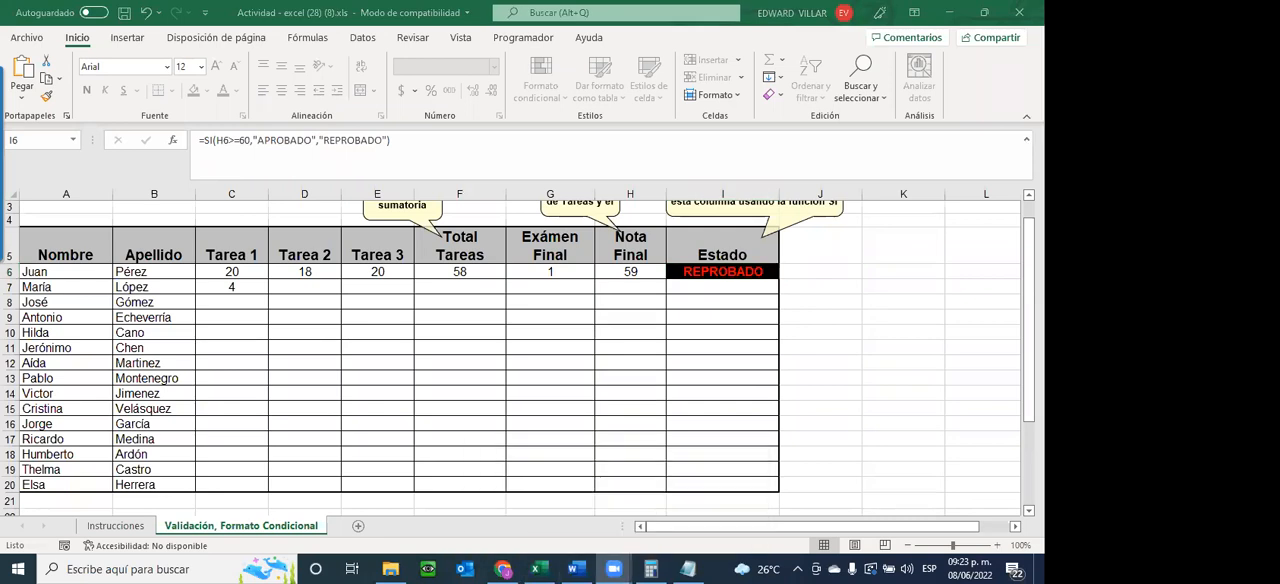